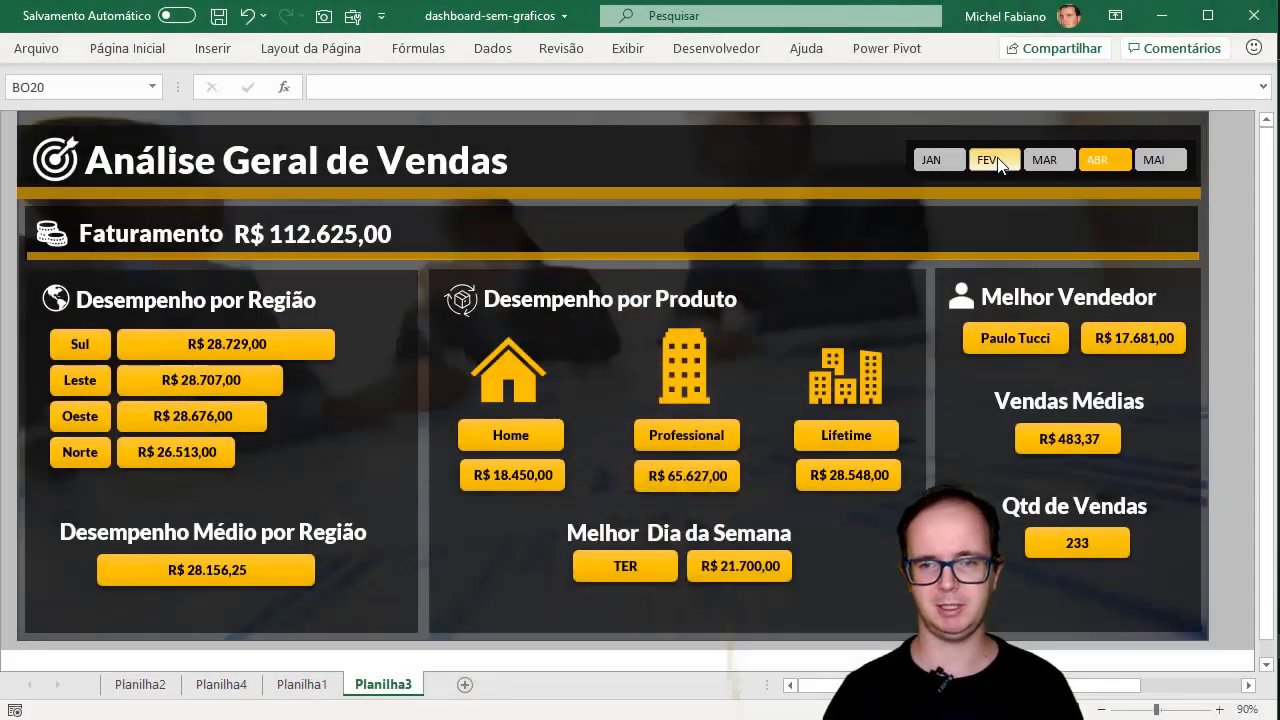
Filter the dashboard with the month slicer through January to May, ending on April
{"action": "left_click", "coordinate": [1000, 162]}
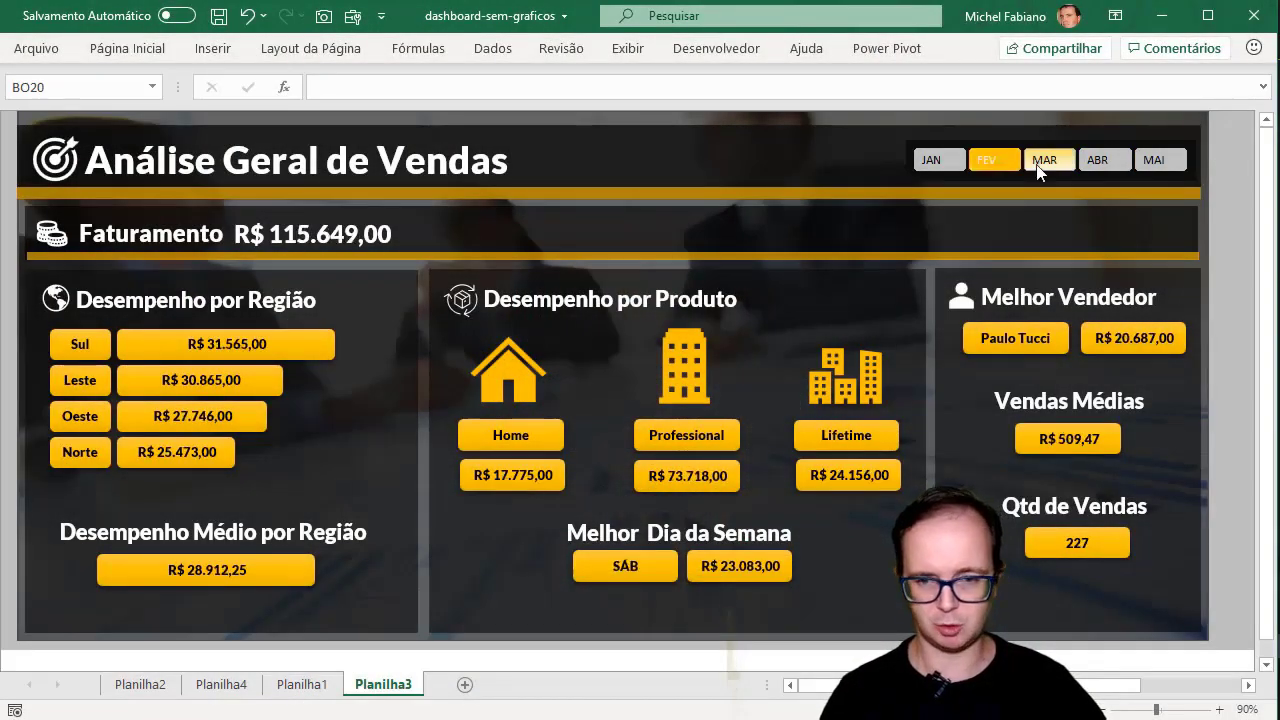
{"action": "left_click", "coordinate": [1037, 166]}
{"action": "left_click", "coordinate": [935, 162]}
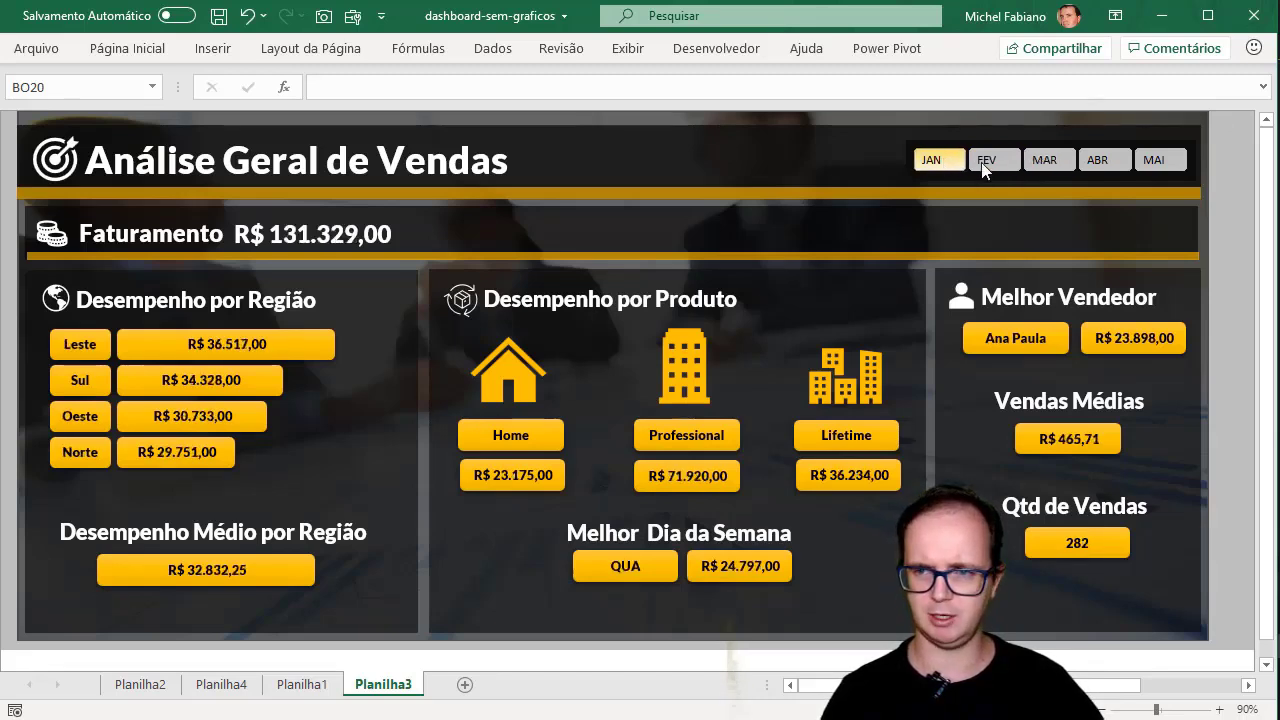
{"action": "left_click", "coordinate": [1113, 163]}
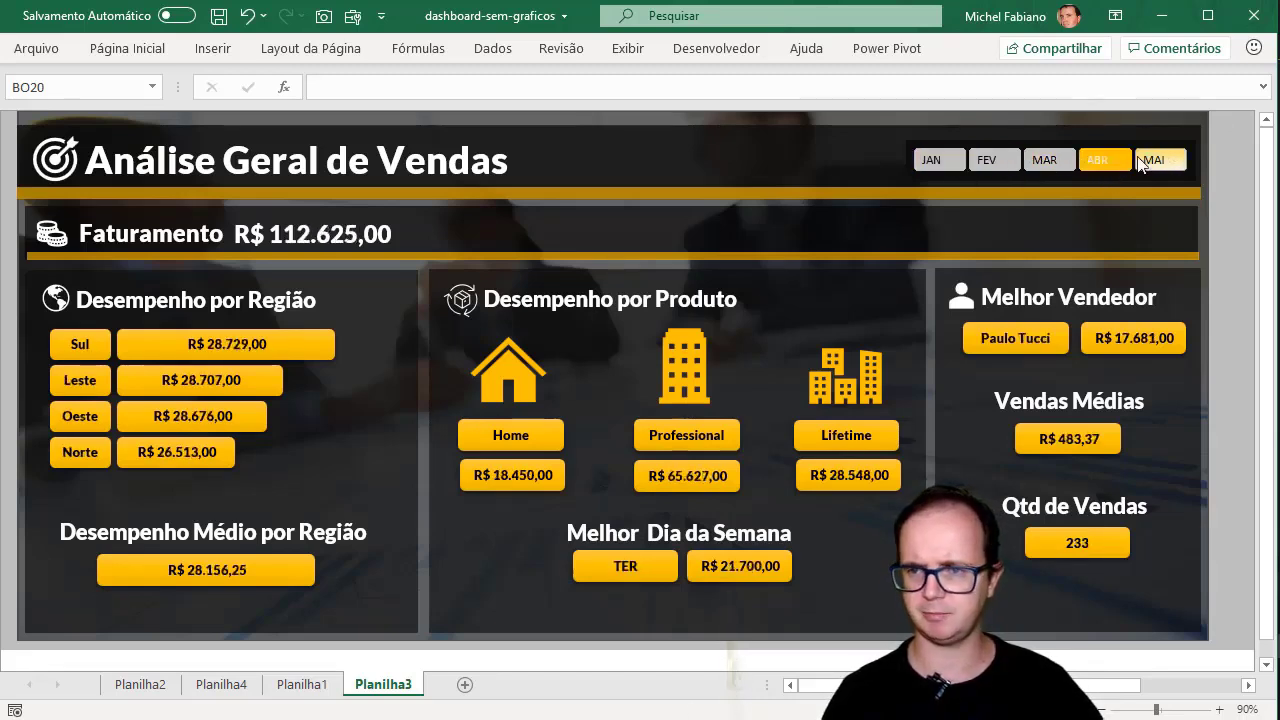
{"action": "left_click", "coordinate": [1150, 163]}
{"action": "left_click", "coordinate": [1102, 163]}
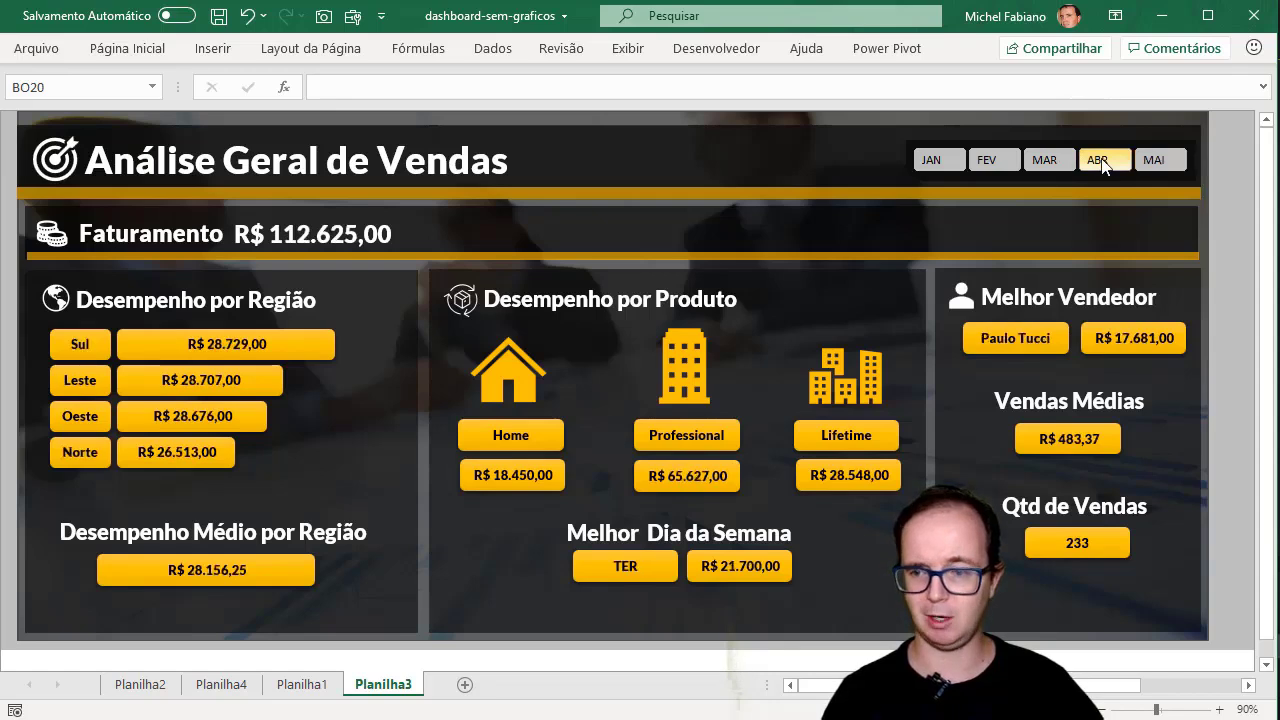
{"action": "left_click", "coordinate": [1045, 162]}
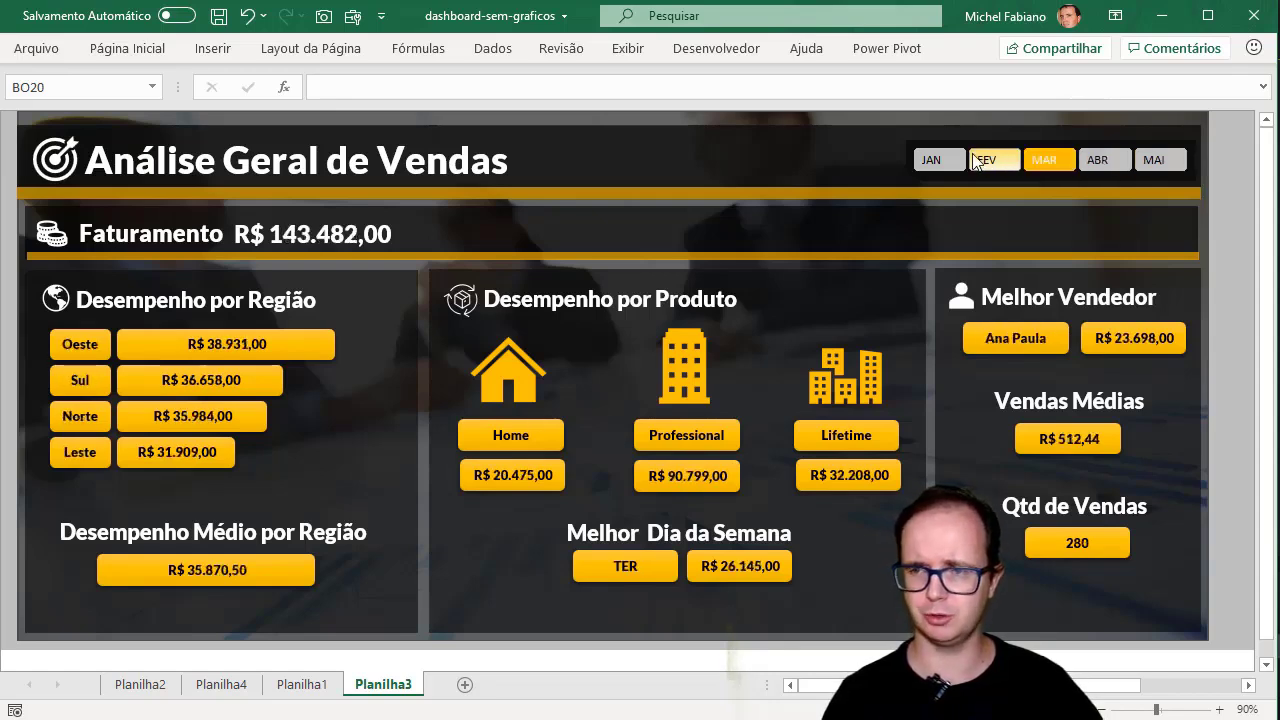
{"action": "left_click", "coordinate": [940, 163]}
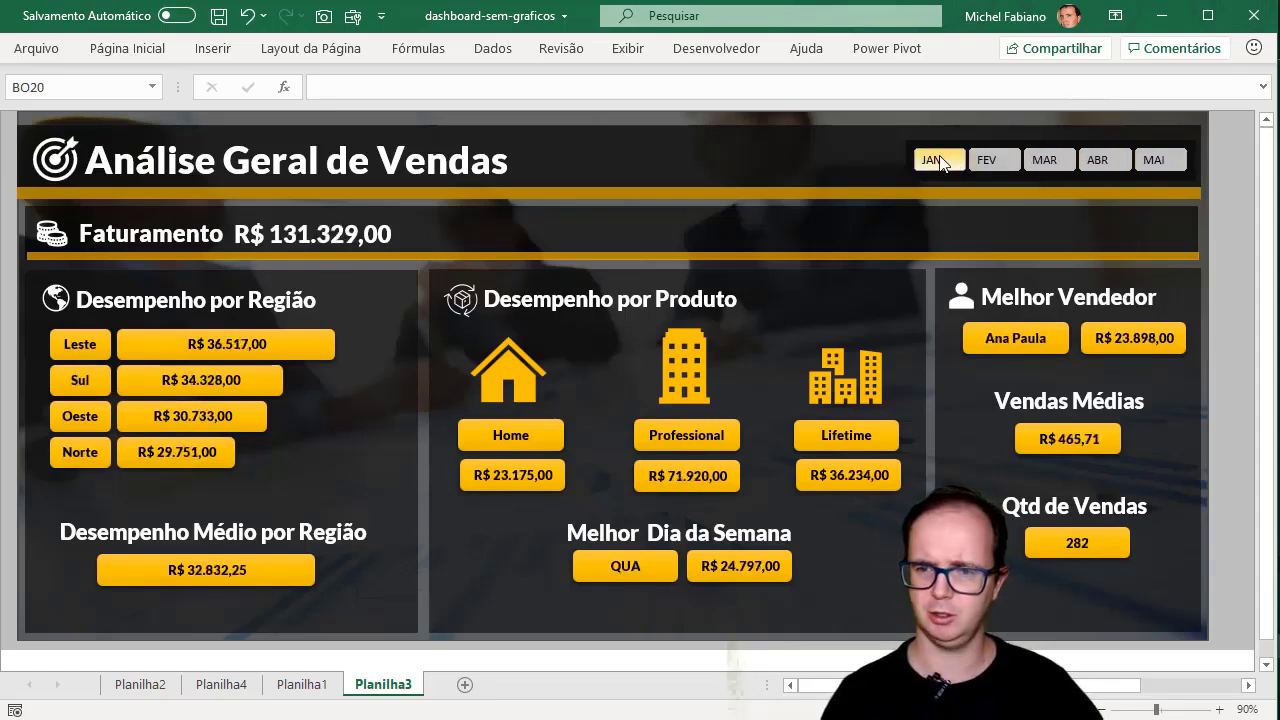
{"action": "left_click", "coordinate": [995, 162]}
{"action": "left_click", "coordinate": [1046, 162]}
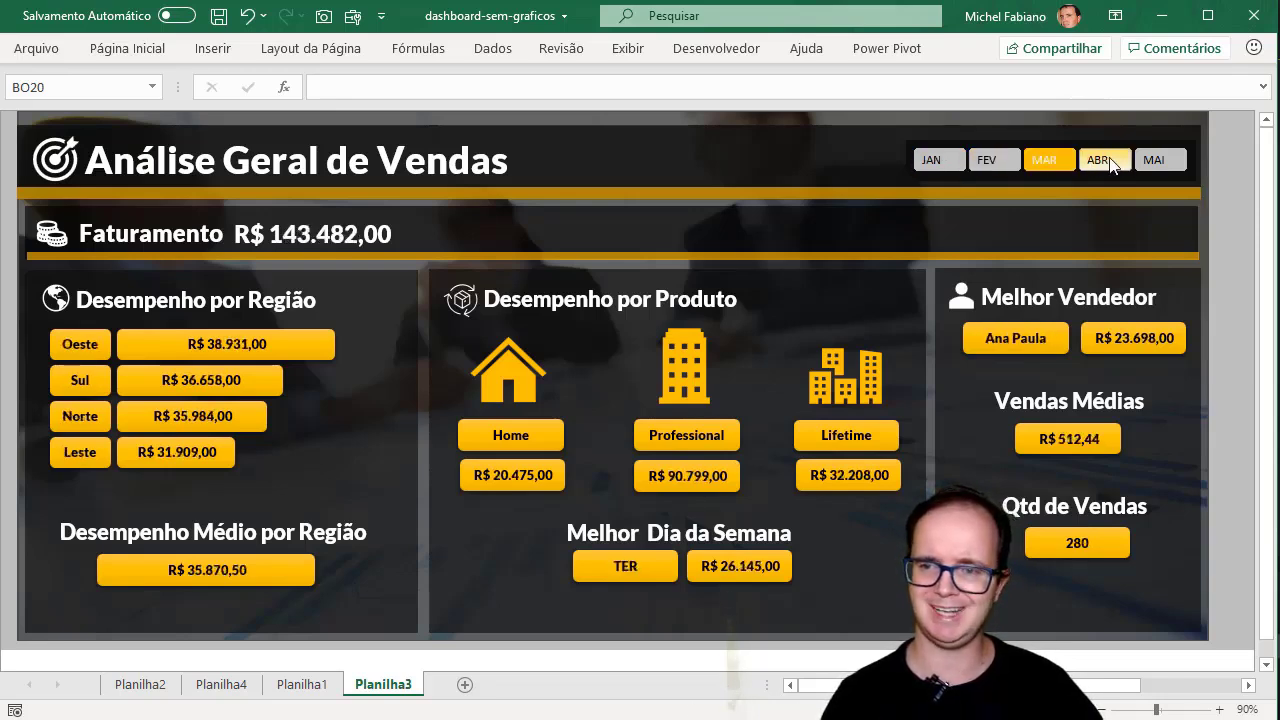
{"action": "left_click", "coordinate": [1110, 163]}
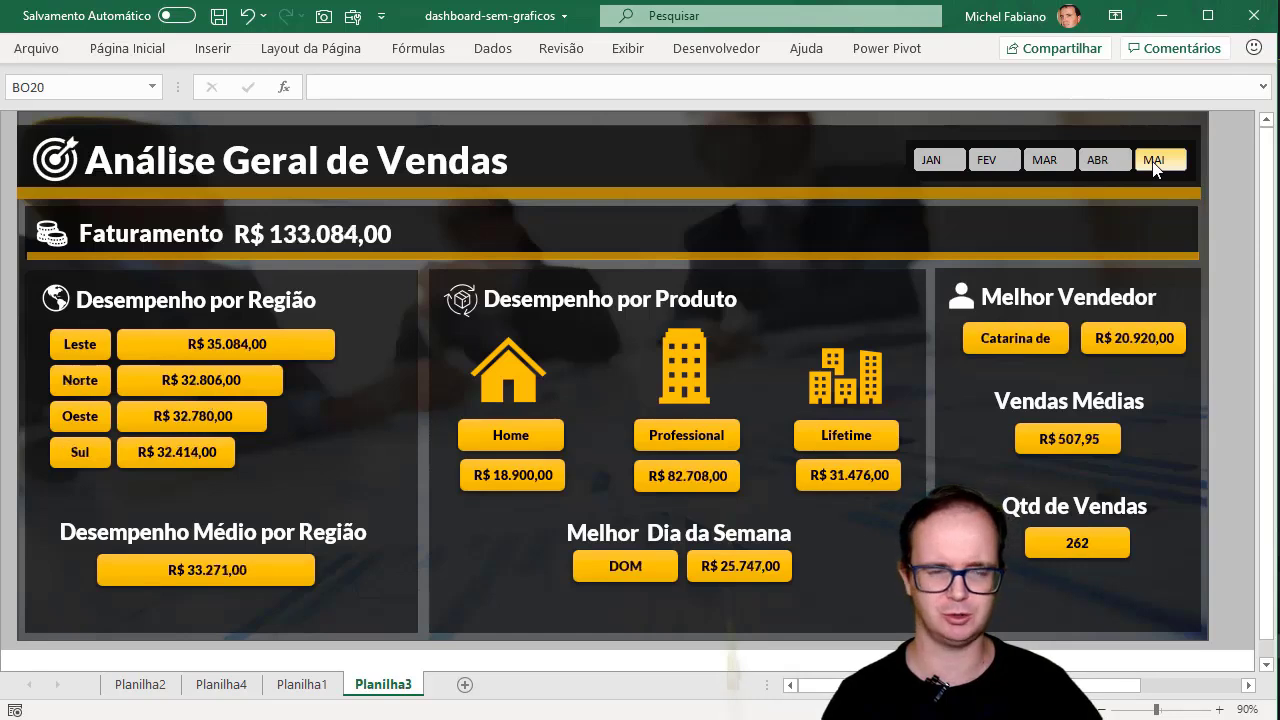
{"action": "left_click", "coordinate": [1110, 165]}
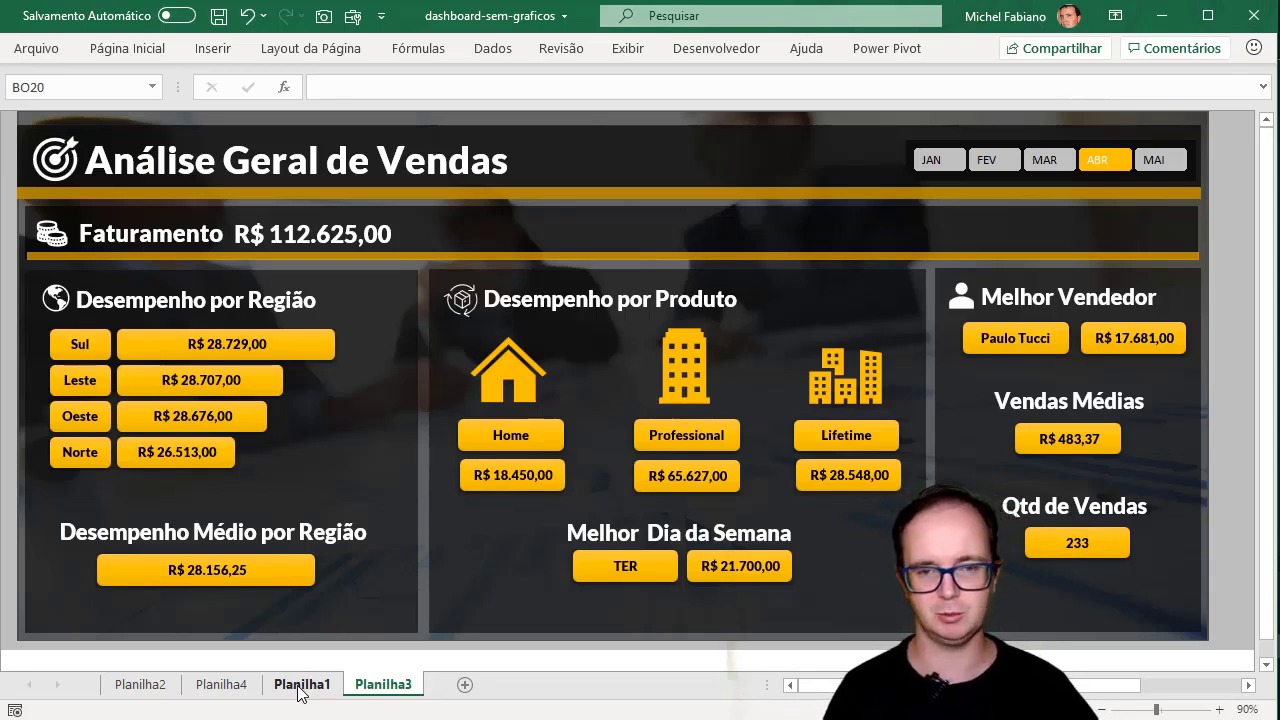
Select the Home graphic and label shapes, then browse Inserir > Ilustrações without inserting anything
{"action": "left_click", "coordinate": [527, 374]}
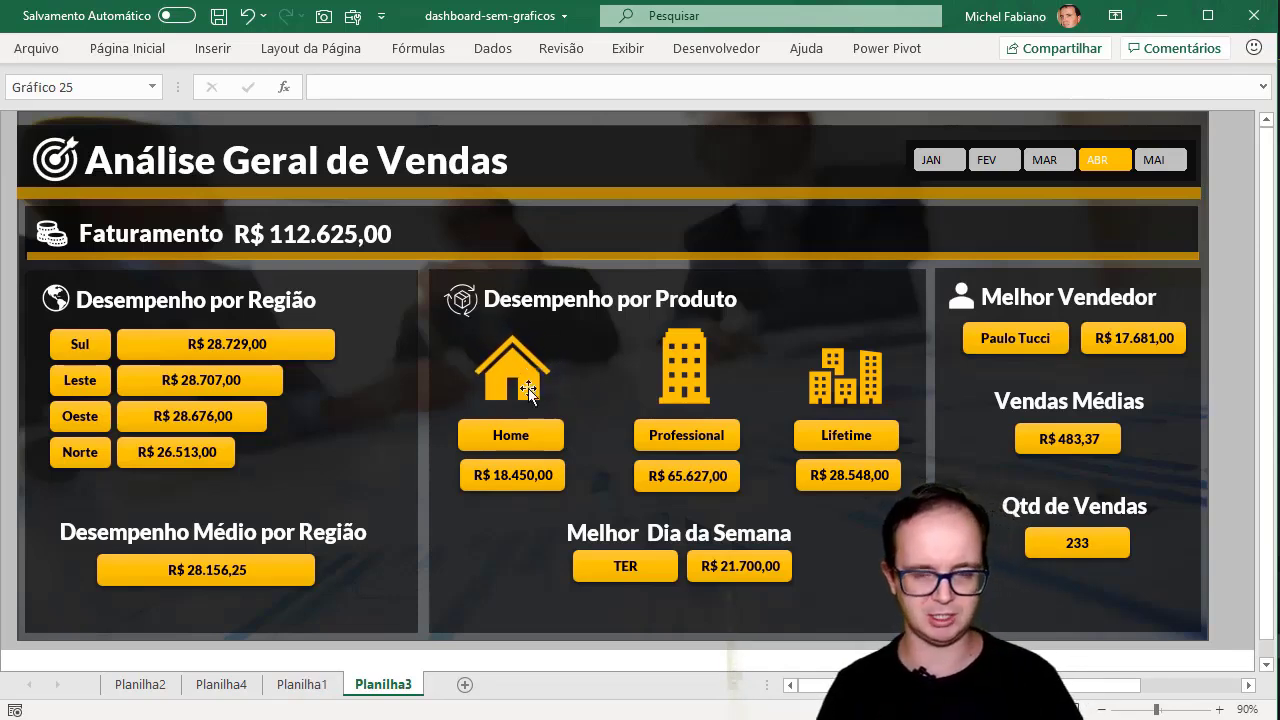
{"action": "left_click_drag", "start_coordinate": [551, 444], "coordinate": [558, 441]}
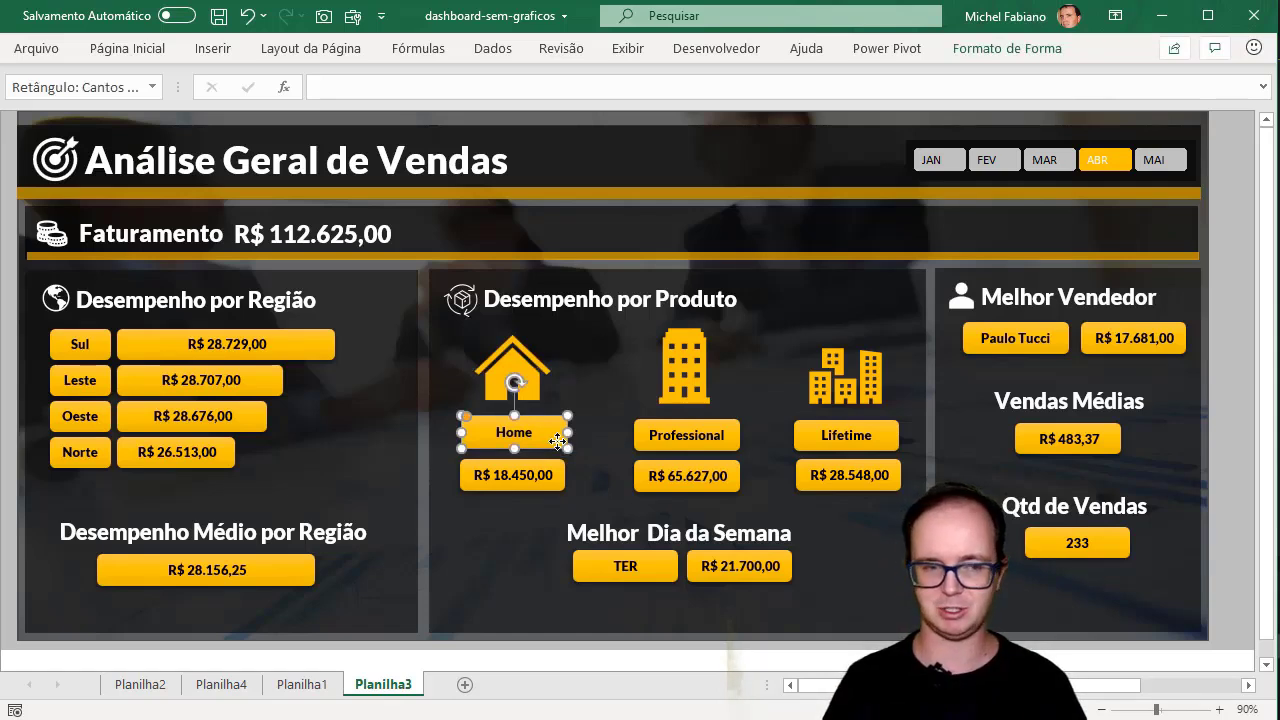
{"action": "left_click", "coordinate": [220, 52]}
{"action": "left_click", "coordinate": [244, 130]}
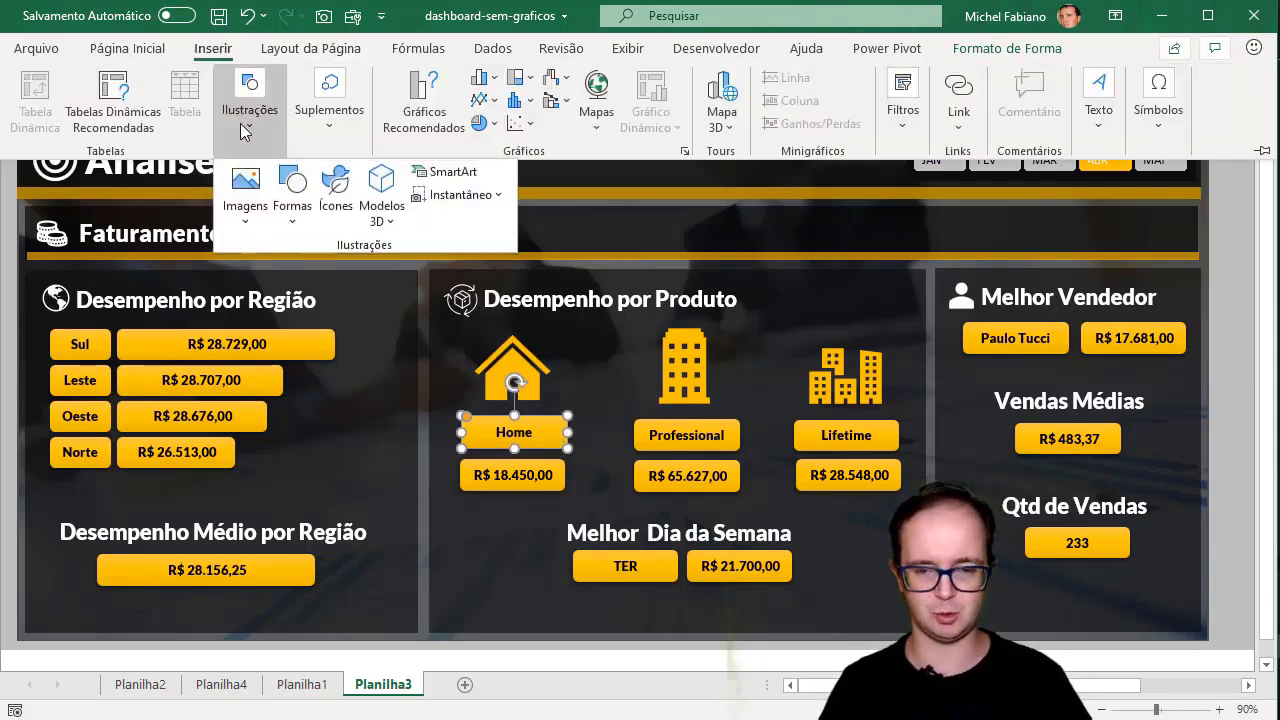
{"action": "left_click", "coordinate": [244, 130]}
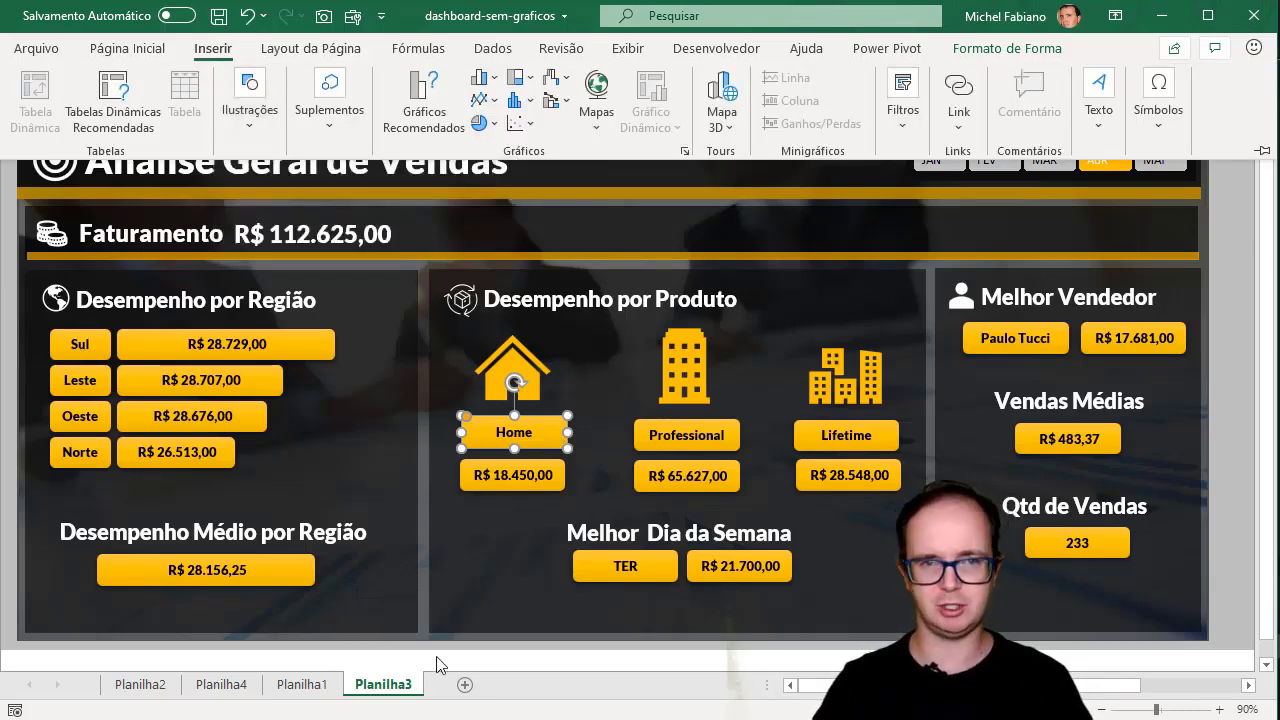
{"action": "key", "text": "Escape"}
Filter by March, January, March and April again, then go to the Planilha1 data sheet
{"action": "left_click", "coordinate": [1036, 158]}
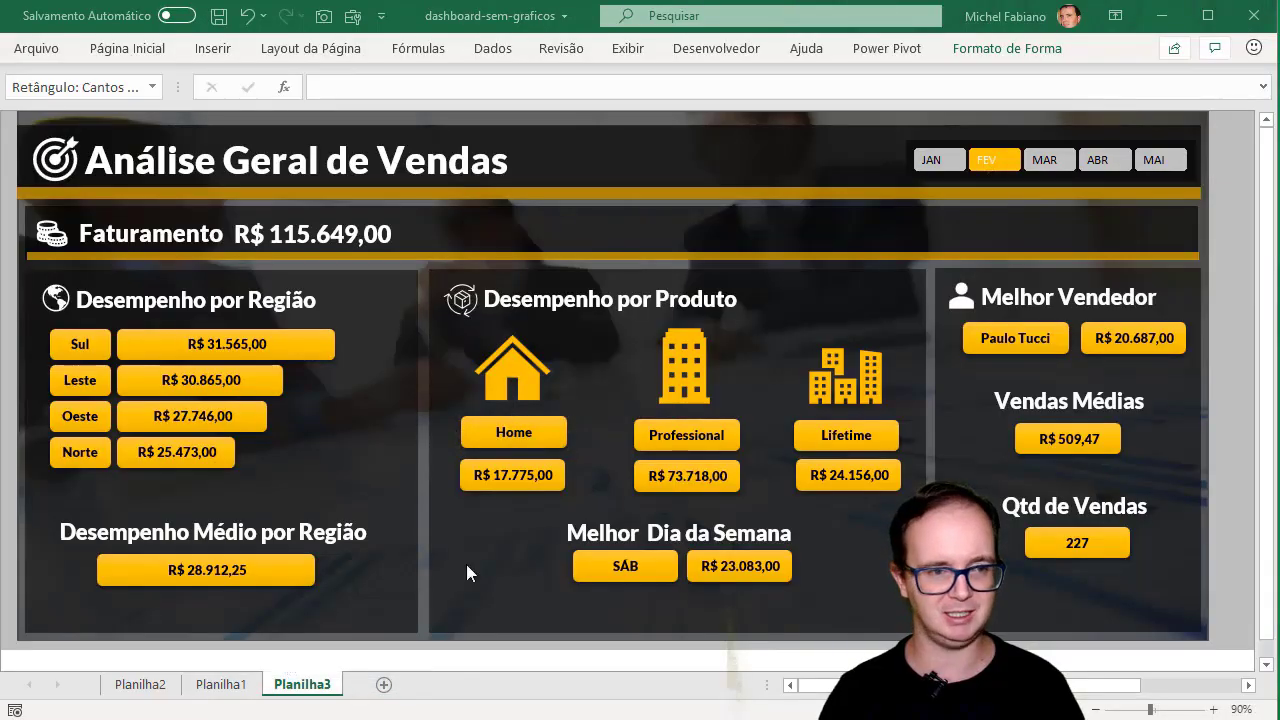
{"action": "left_click", "coordinate": [938, 164]}
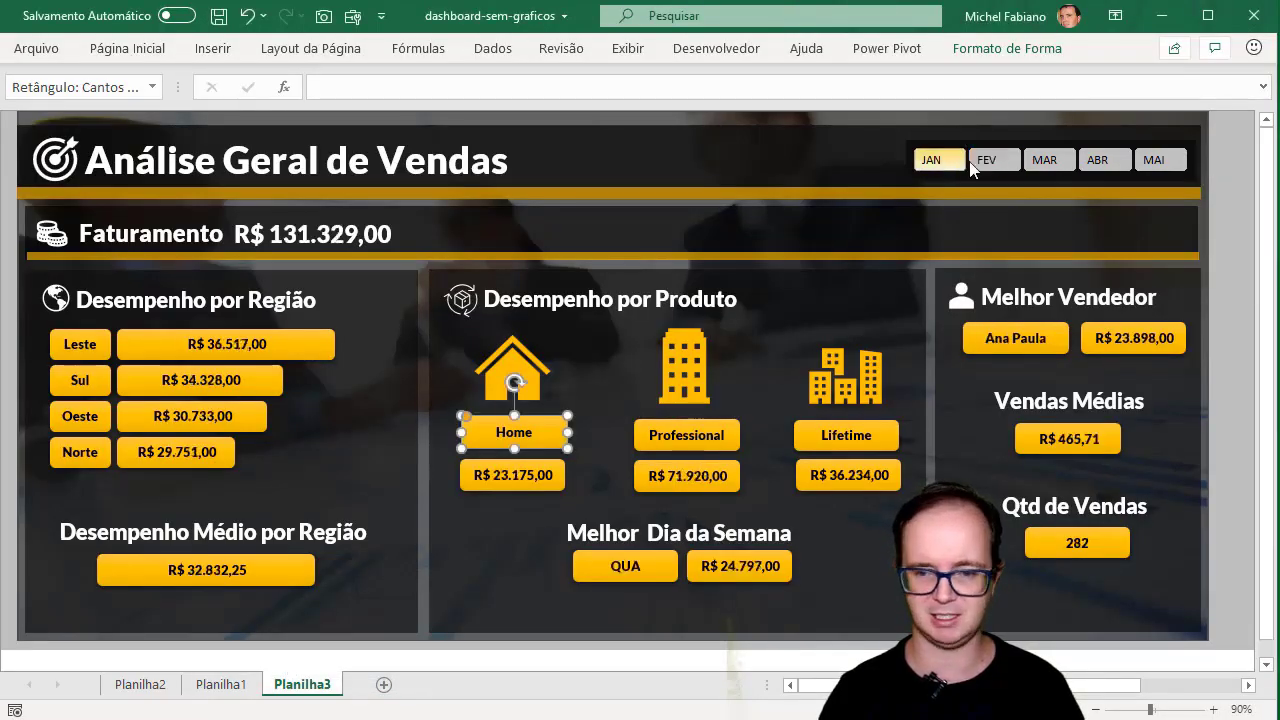
{"action": "left_click", "coordinate": [1038, 164]}
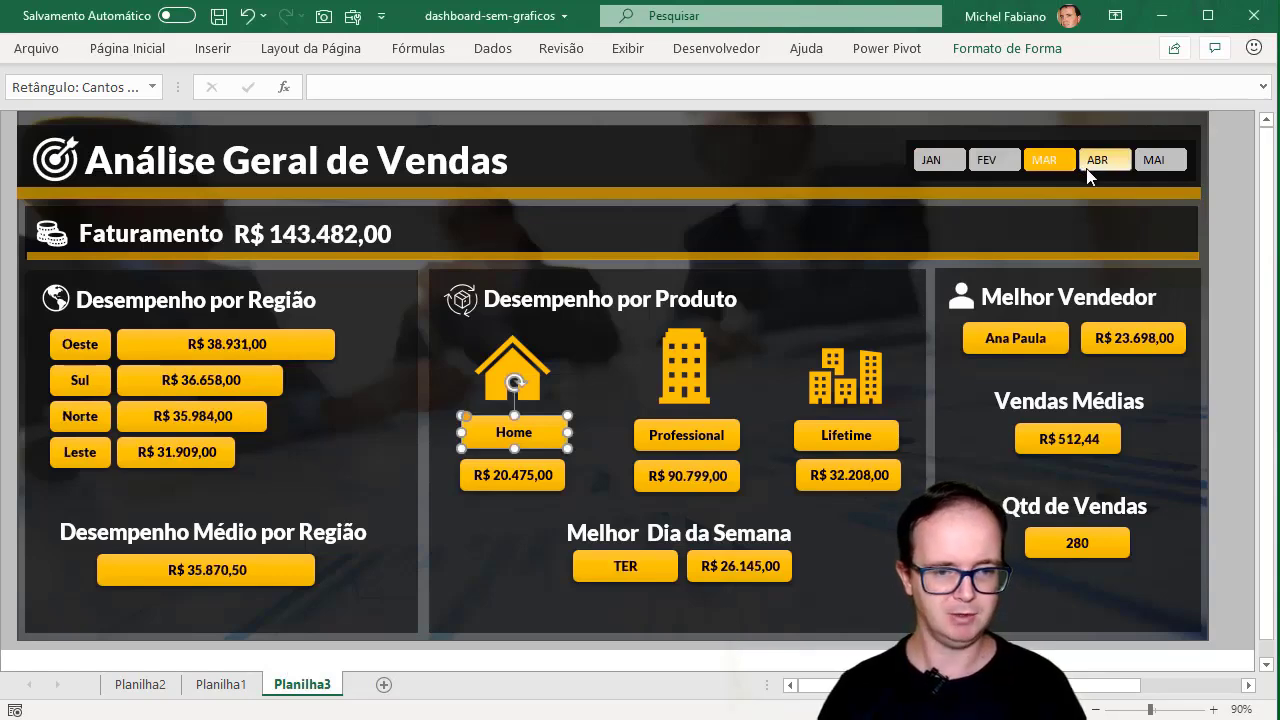
{"action": "left_click", "coordinate": [1088, 168]}
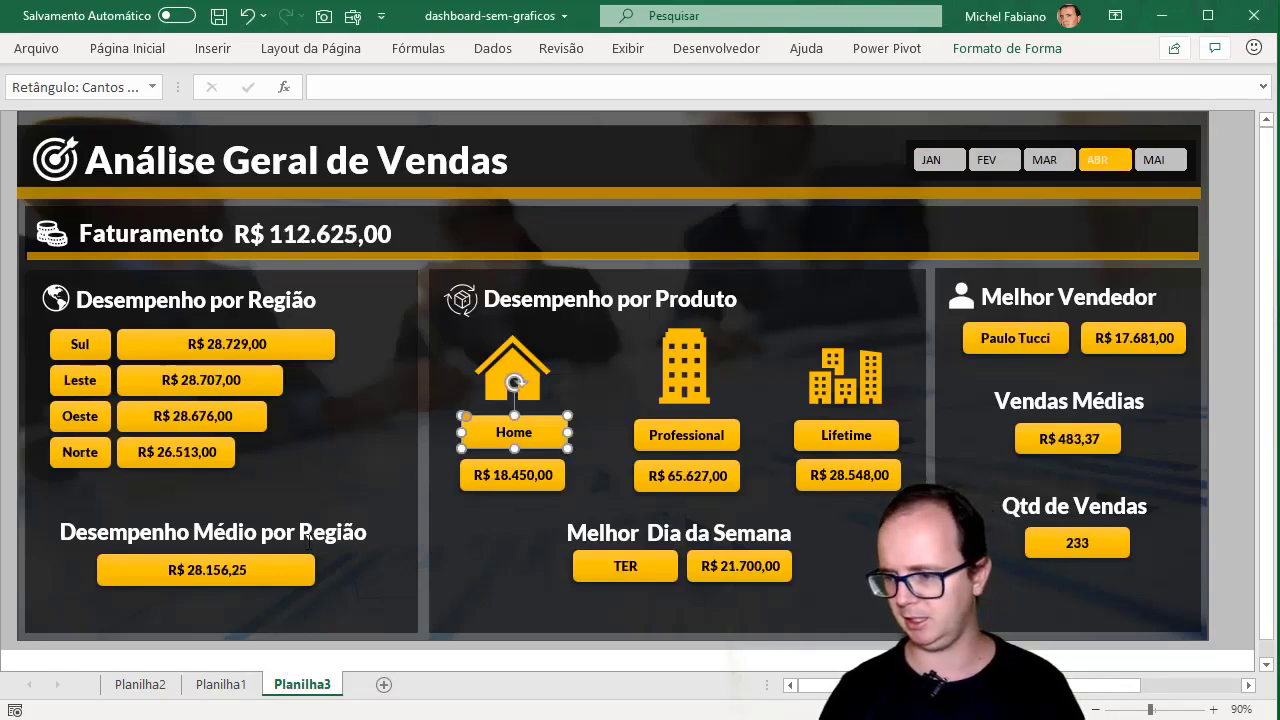
{"action": "left_click", "coordinate": [226, 686]}
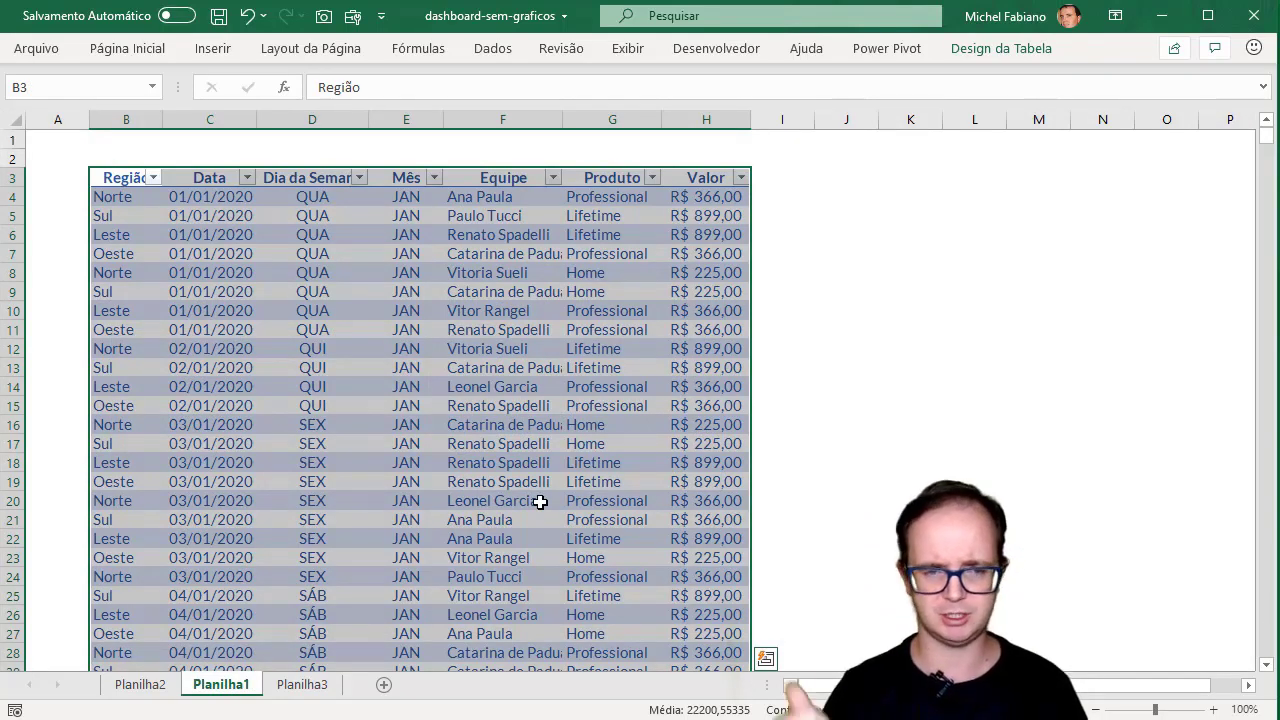
Select the whole Planilha1 sales table with Ctrl+A and start a Tabela Dinâmica from it
{"action": "left_click", "coordinate": [150, 685]}
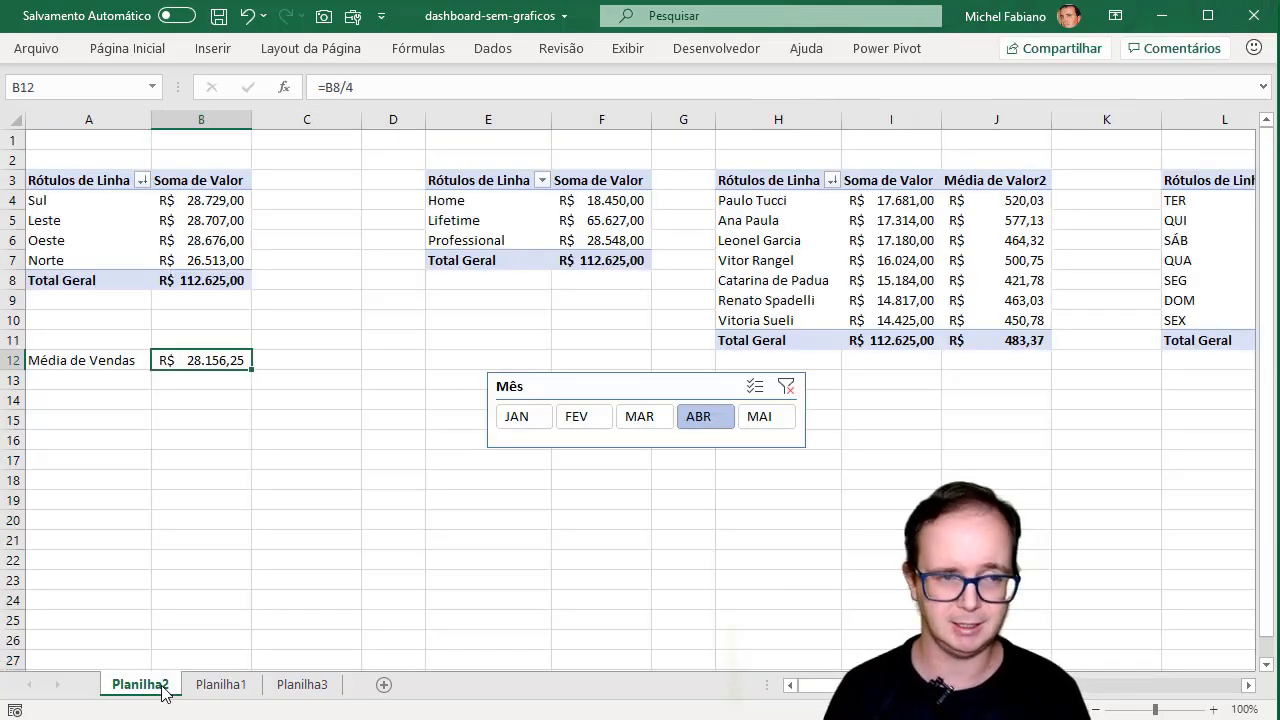
{"action": "left_click", "coordinate": [228, 688]}
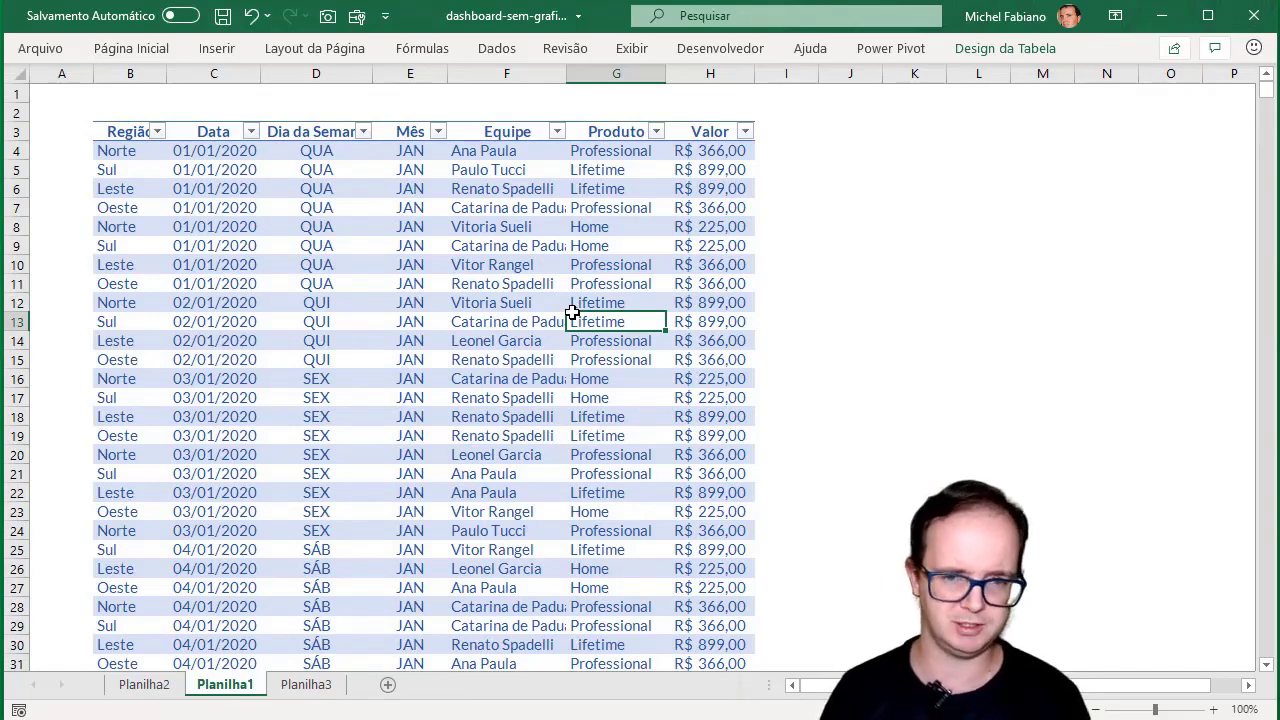
{"action": "key", "text": "ctrl+a"}
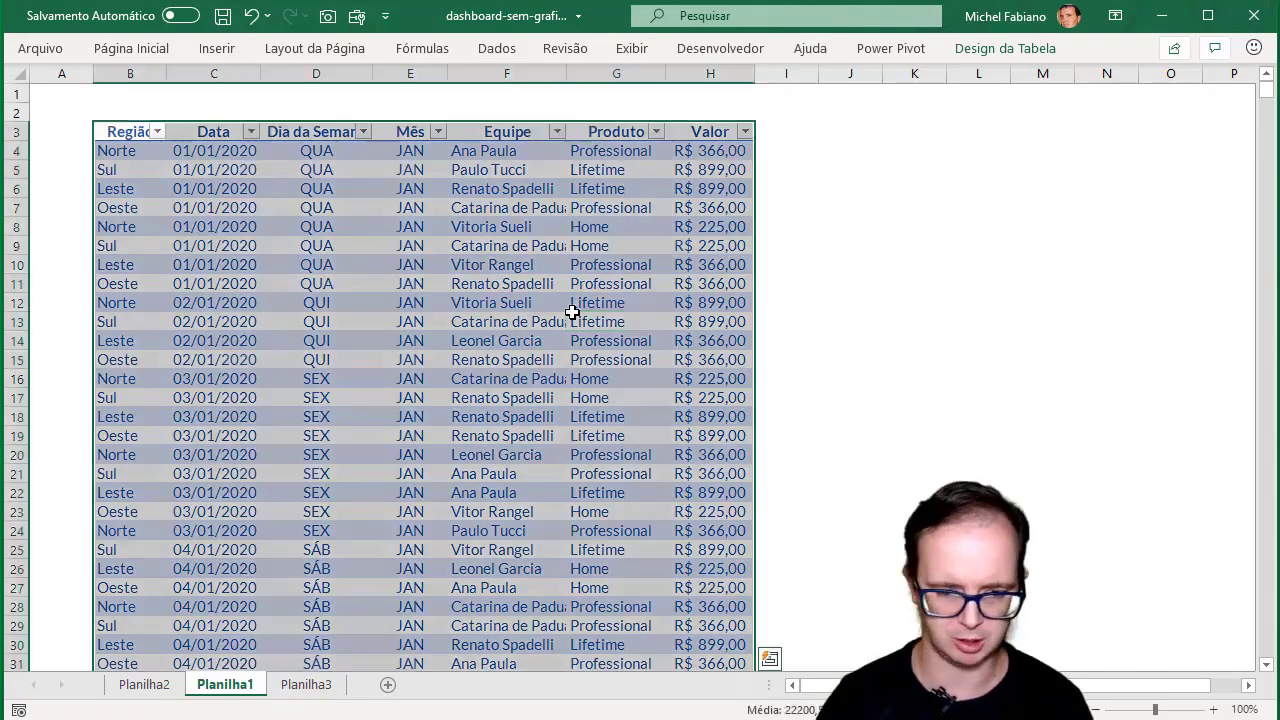
{"action": "left_click", "coordinate": [216, 48]}
{"action": "left_click", "coordinate": [20, 130]}
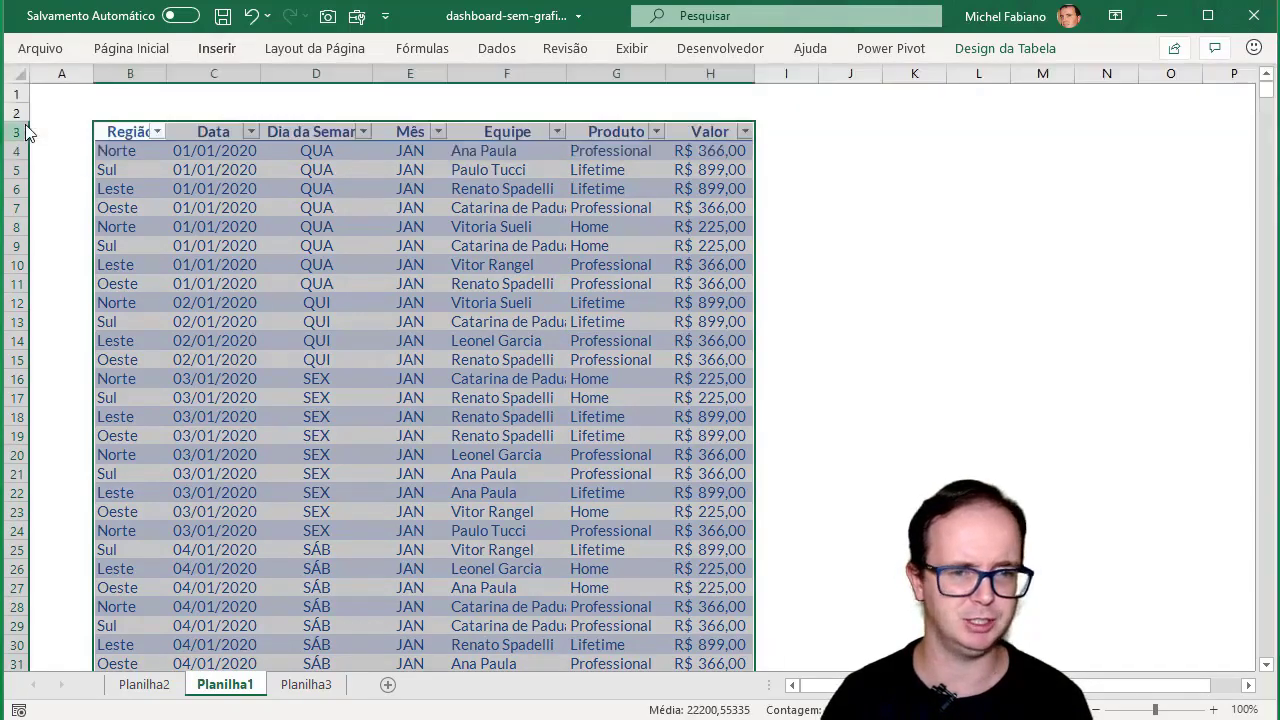
Create the pivot on a new sheet with Região as rows and sum of Valor as values
{"action": "left_click", "coordinate": [835, 436]}
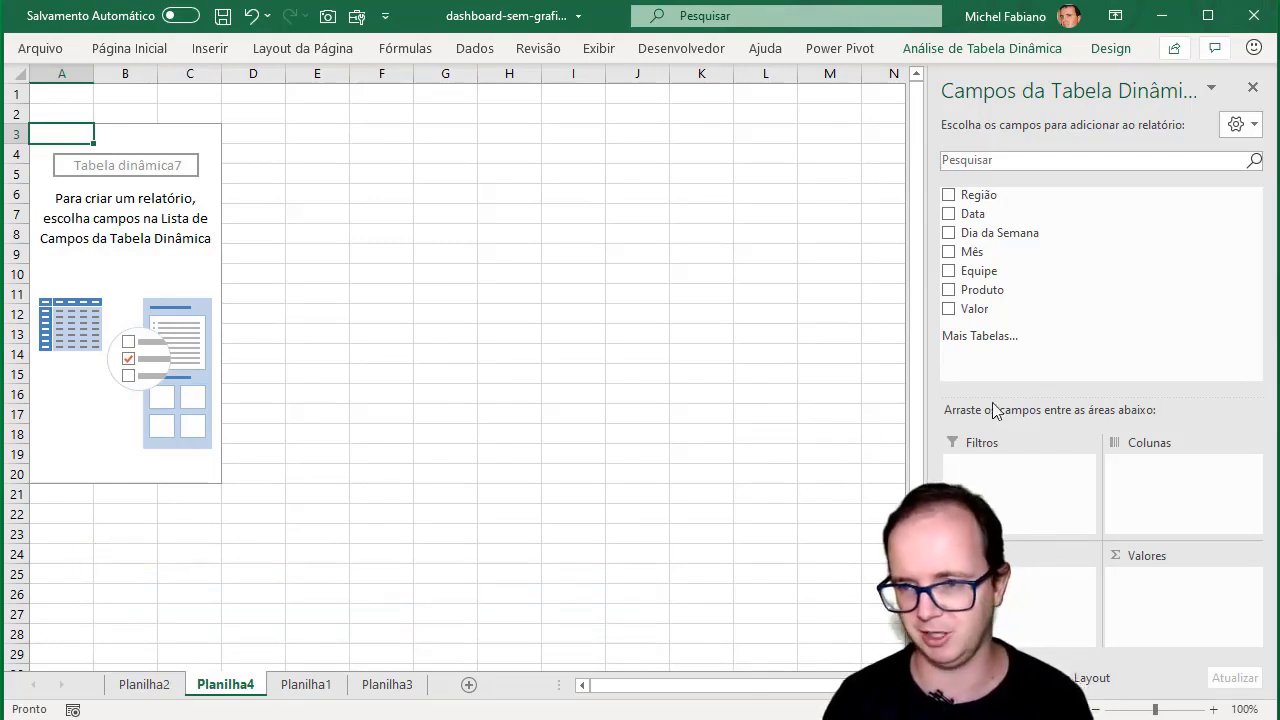
{"action": "left_click_drag", "start_coordinate": [985, 196], "coordinate": [1032, 592]}
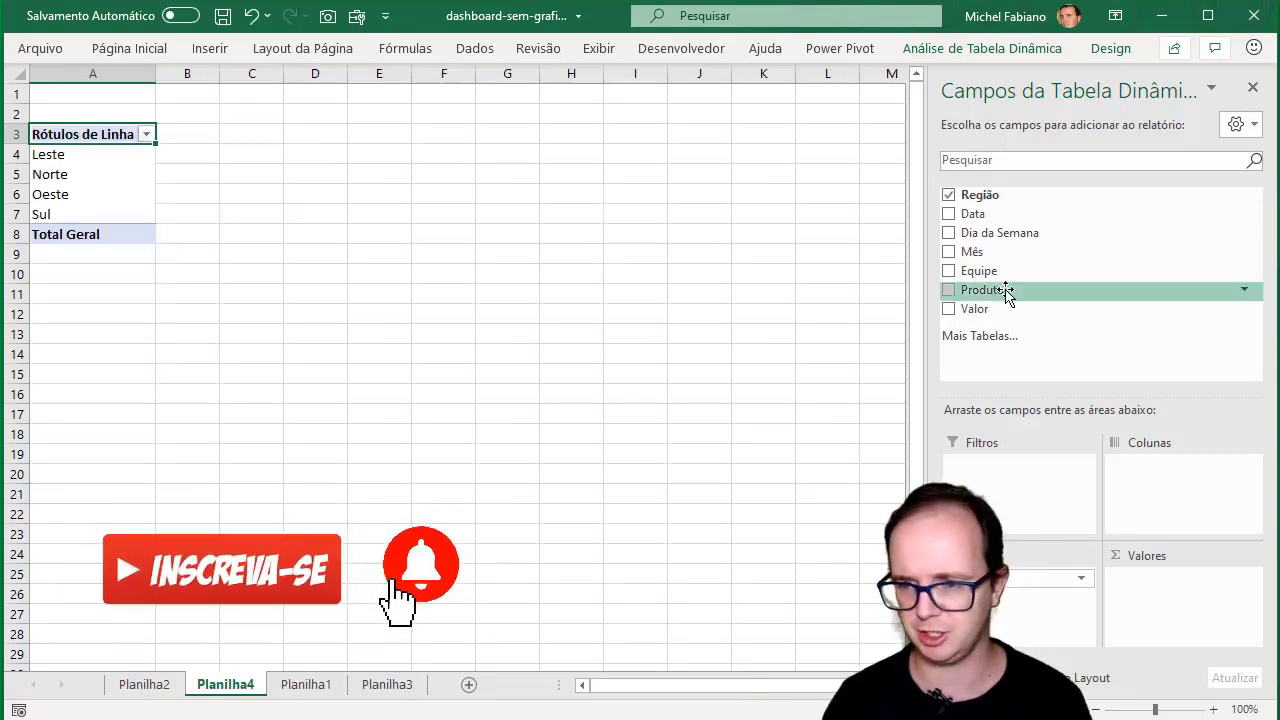
{"action": "mouse_move", "coordinate": [962, 308]}
{"action": "left_mouse_down"}
{"action": "mouse_move", "coordinate": [1086, 402]}
{"action": "mouse_move", "coordinate": [1168, 598]}
{"action": "left_mouse_up"}
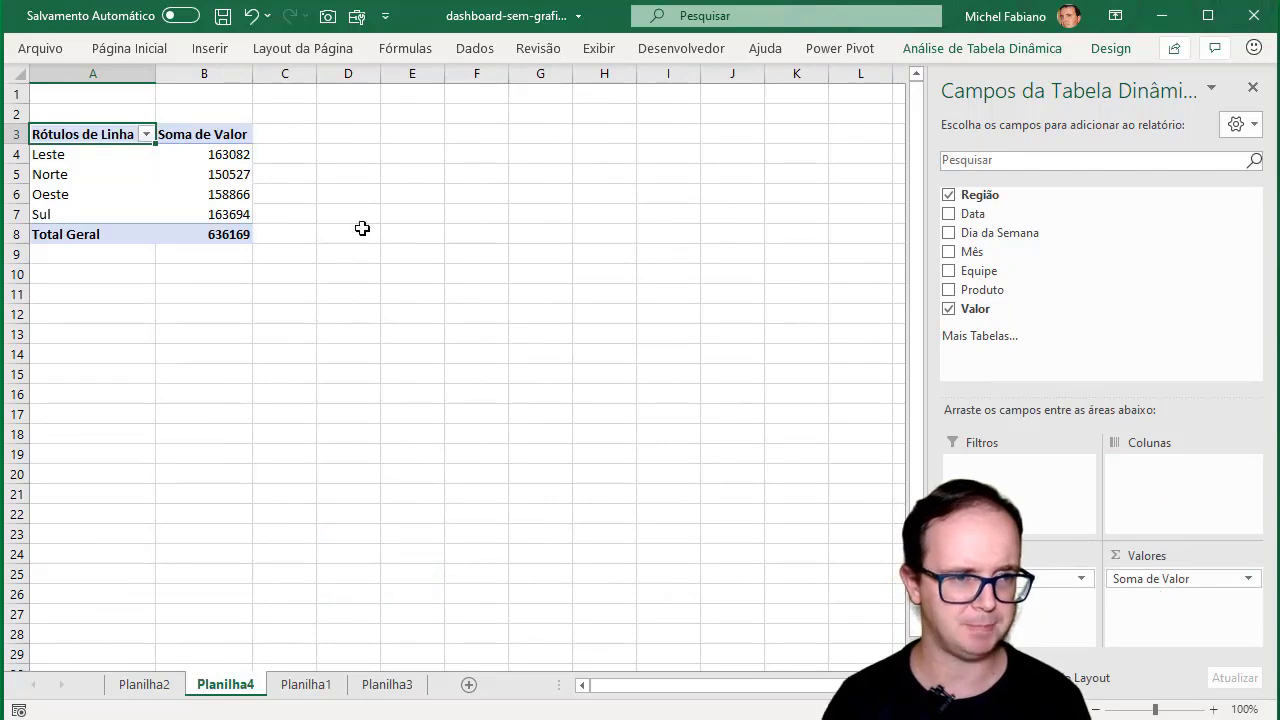
Format the sums in B4:B8 as Contábil currency and zoom in on the pivot
{"action": "left_click_drag", "start_coordinate": [236, 157], "coordinate": [236, 236]}
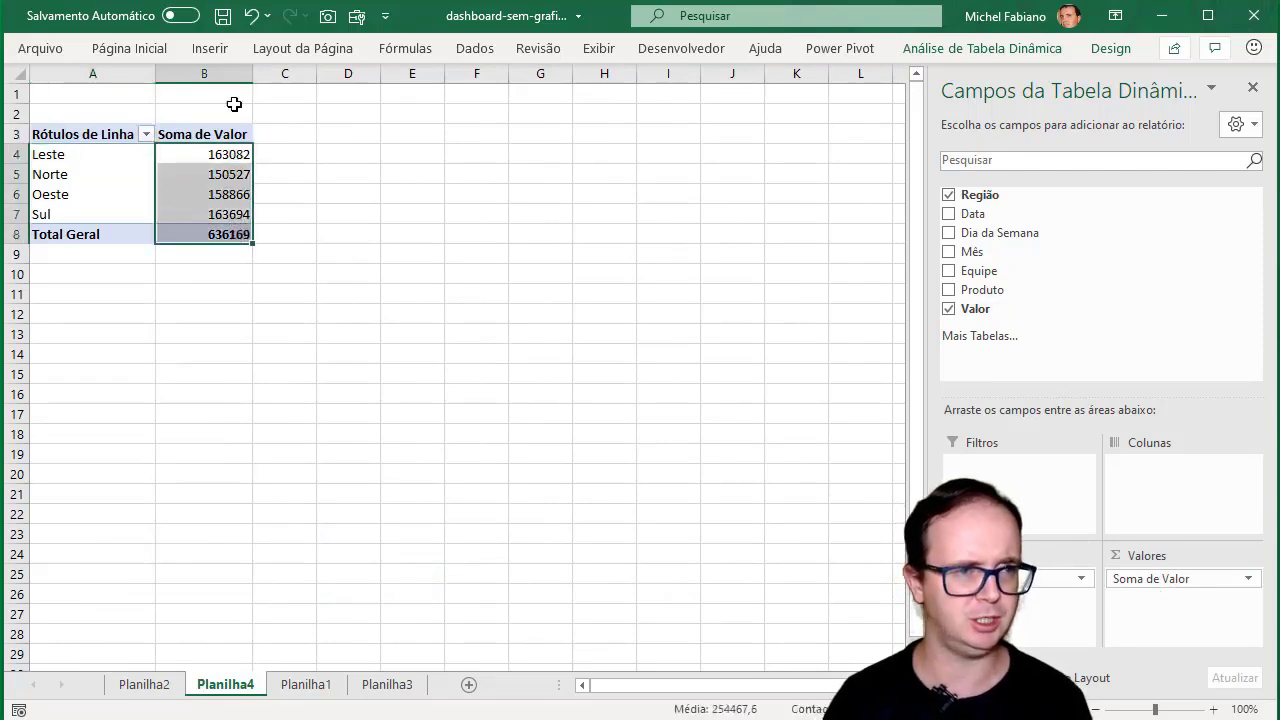
{"action": "left_click", "coordinate": [155, 52]}
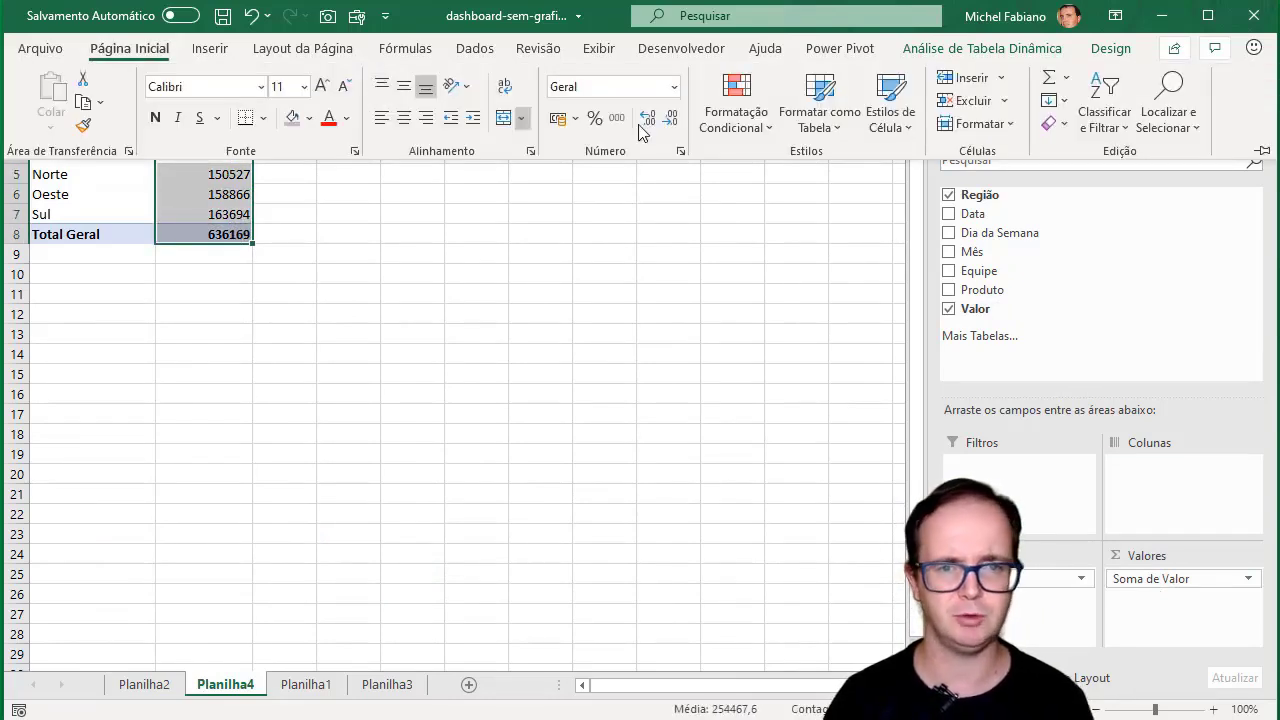
{"action": "left_click", "coordinate": [557, 119]}
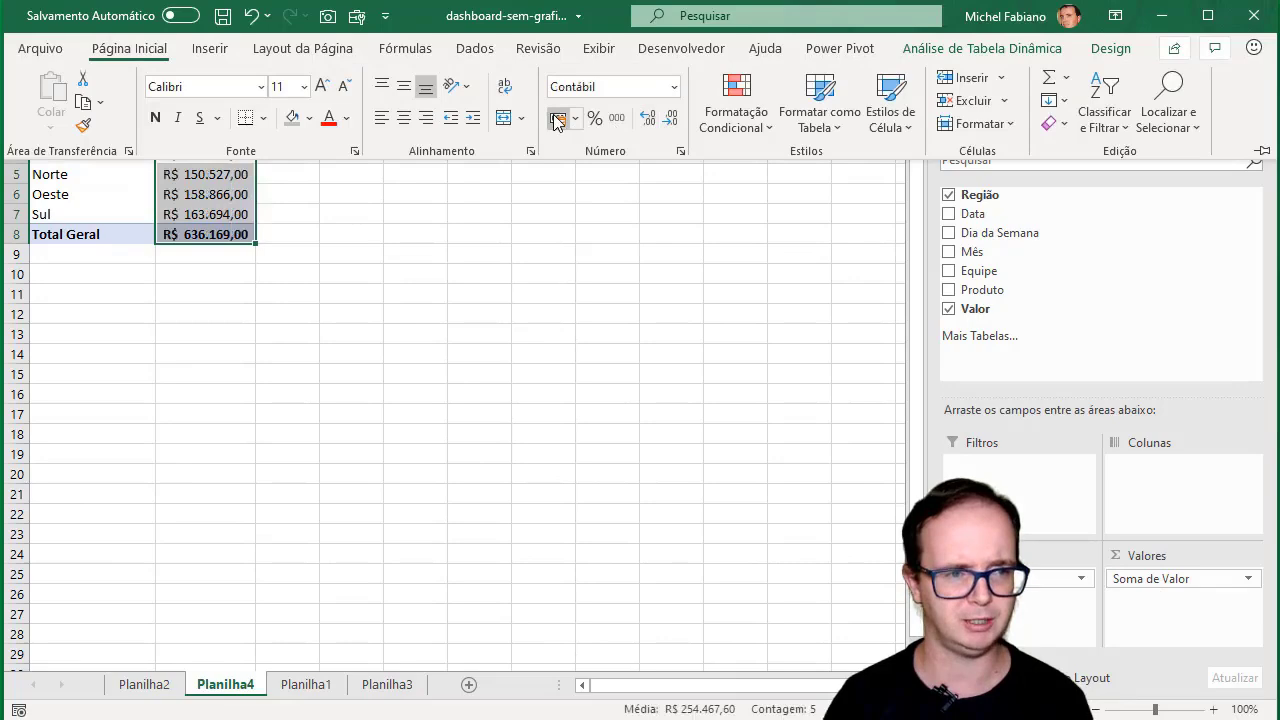
{"action": "left_click", "coordinate": [1213, 709]}
{"action": "left_click", "coordinate": [1213, 709]}
{"action": "left_click", "coordinate": [1213, 709]}
{"action": "left_click", "coordinate": [1213, 709]}
{"action": "left_click", "coordinate": [1213, 709]}
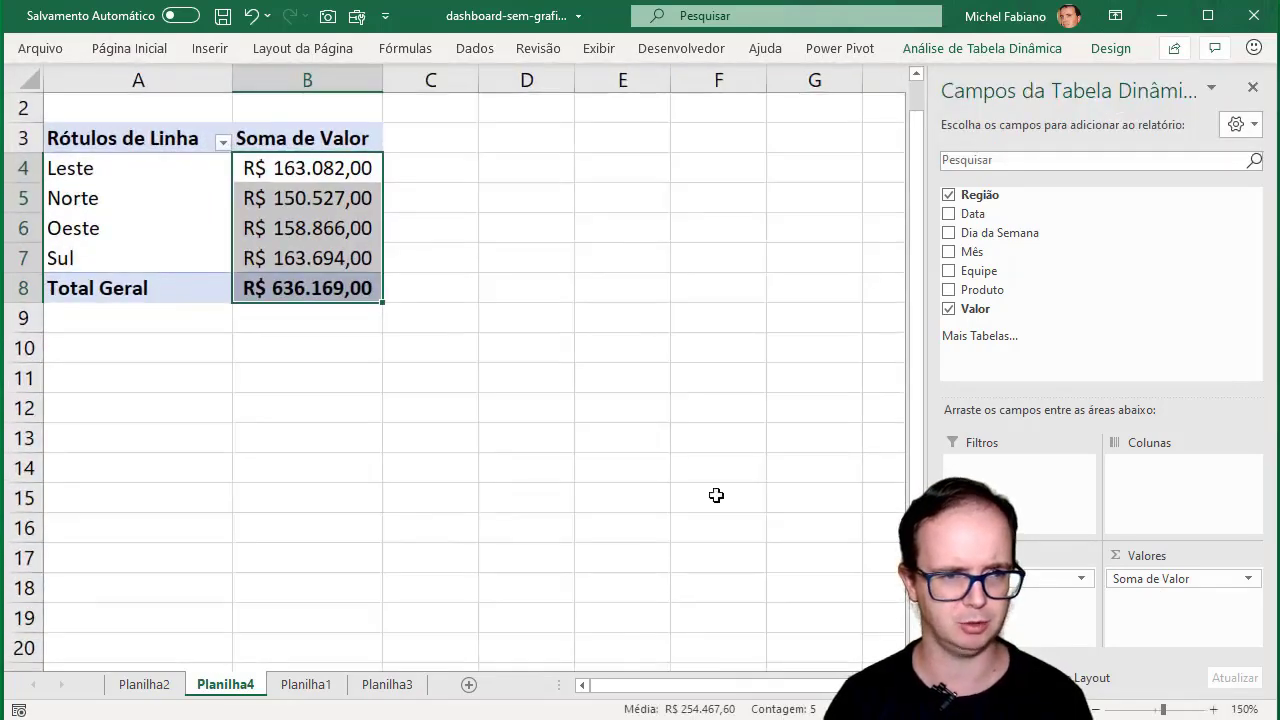
{"action": "scroll", "coordinate": [306, 431], "scroll_direction": "up", "scroll_amount": 1}
{"action": "left_click", "coordinate": [143, 410]}
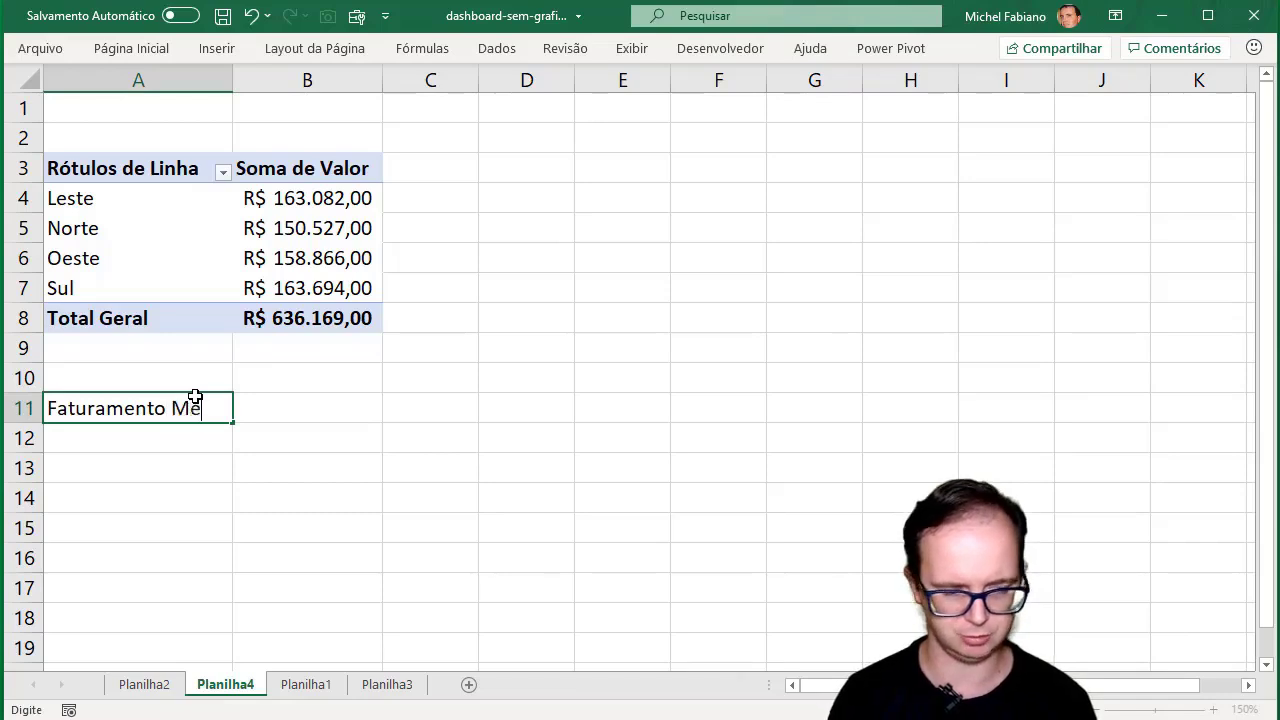
Enter =B8/4 in B11 to show the average revenue of R$ 159.042,25
{"action": "key", "text": "Right"}
{"action": "key", "text": "Up"}
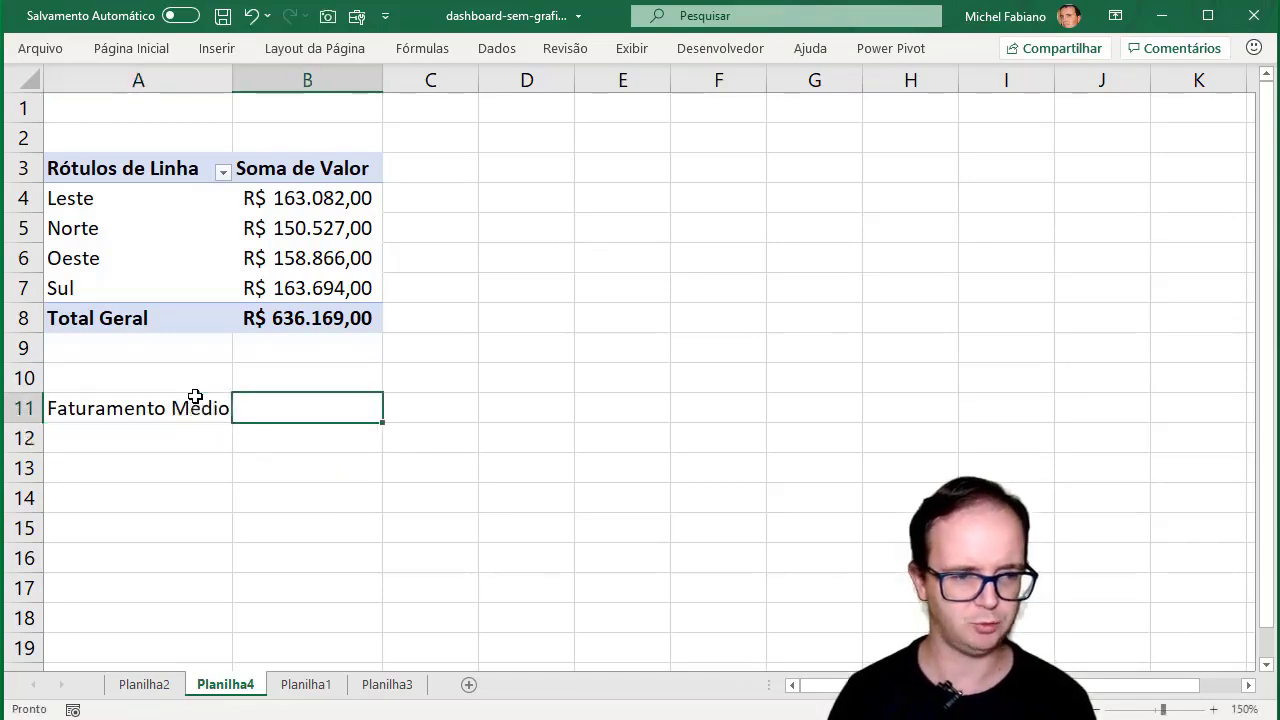
{"action": "type", "text": "="}
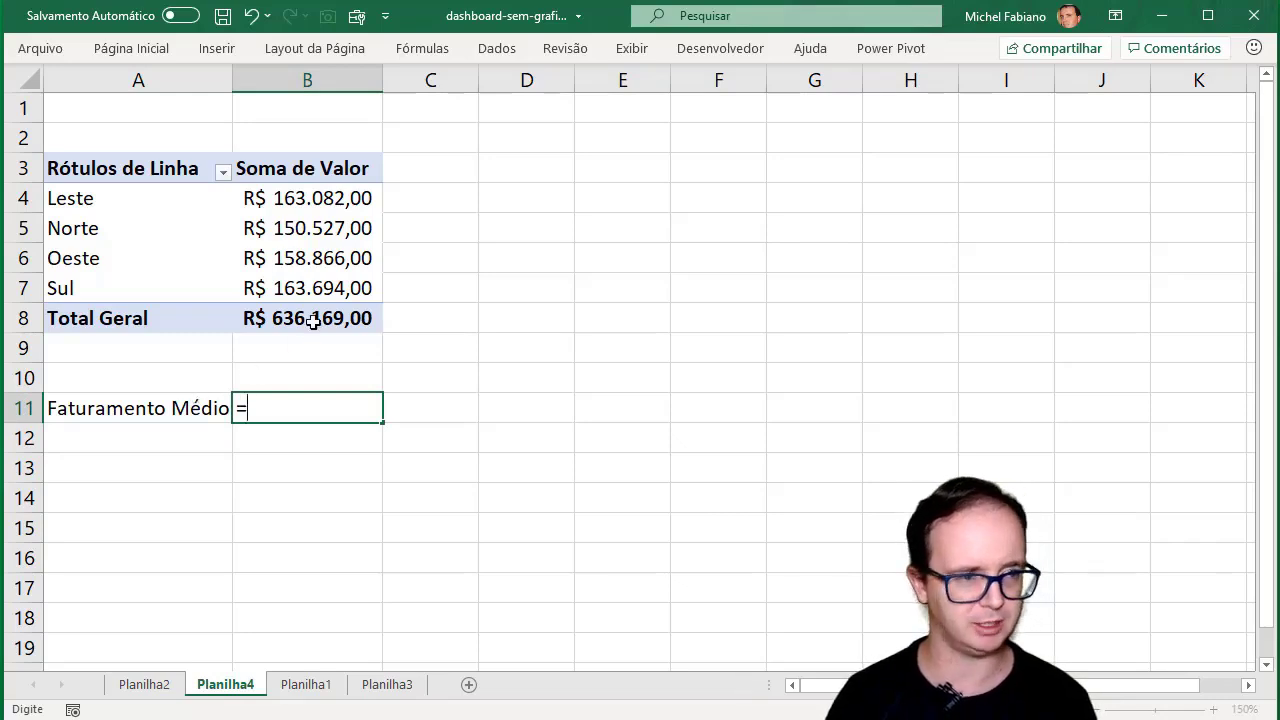
{"action": "type", "text": "b8"}
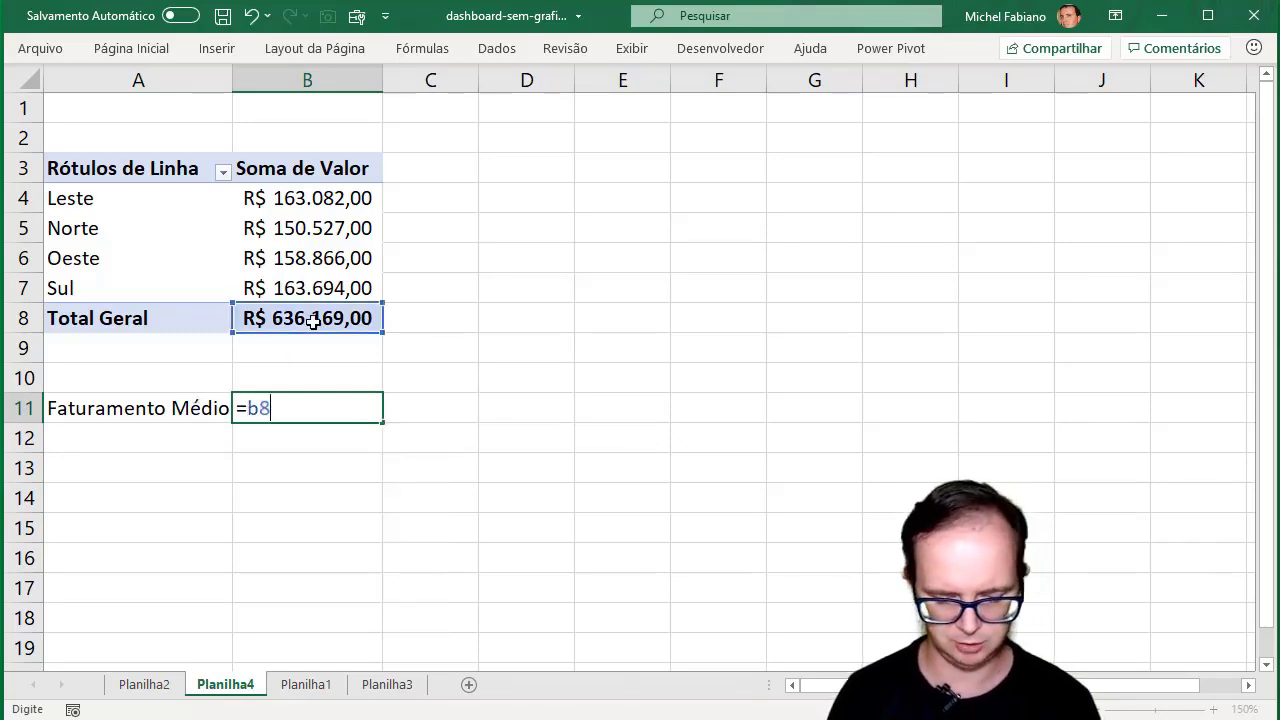
{"action": "type", "text": "/4"}
{"action": "key", "text": "Return"}
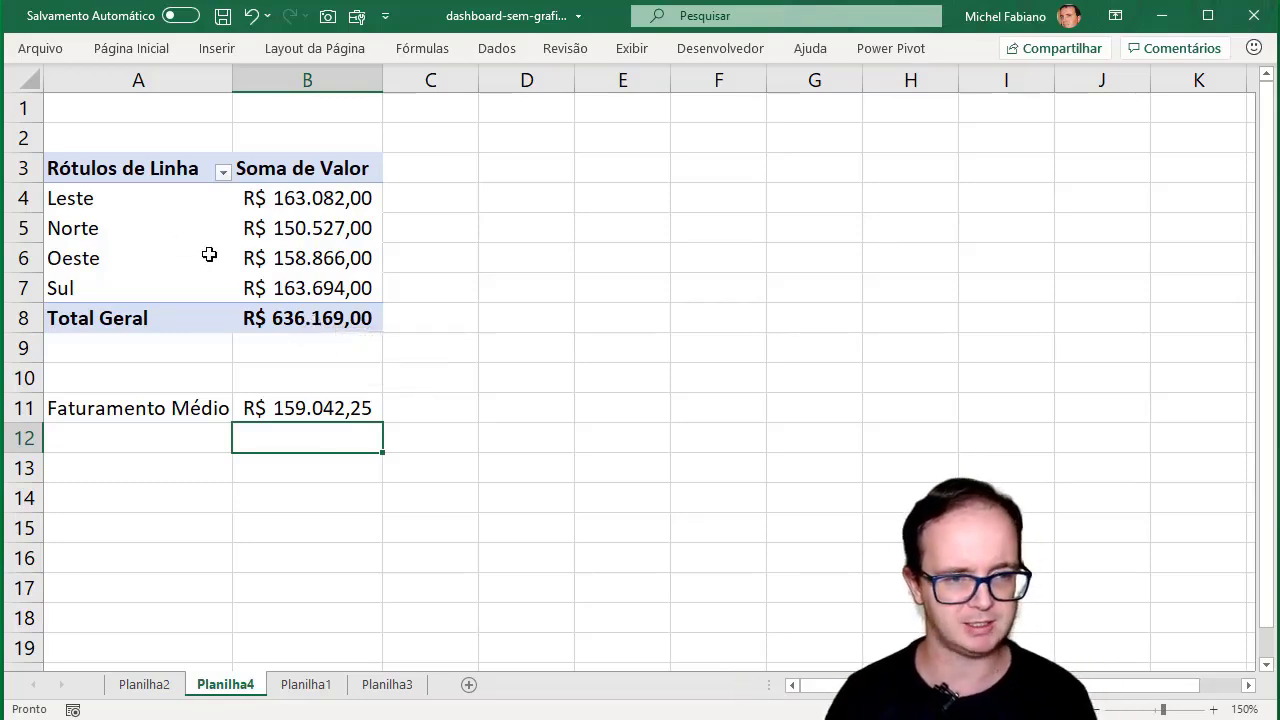
{"action": "left_click", "coordinate": [331, 204]}
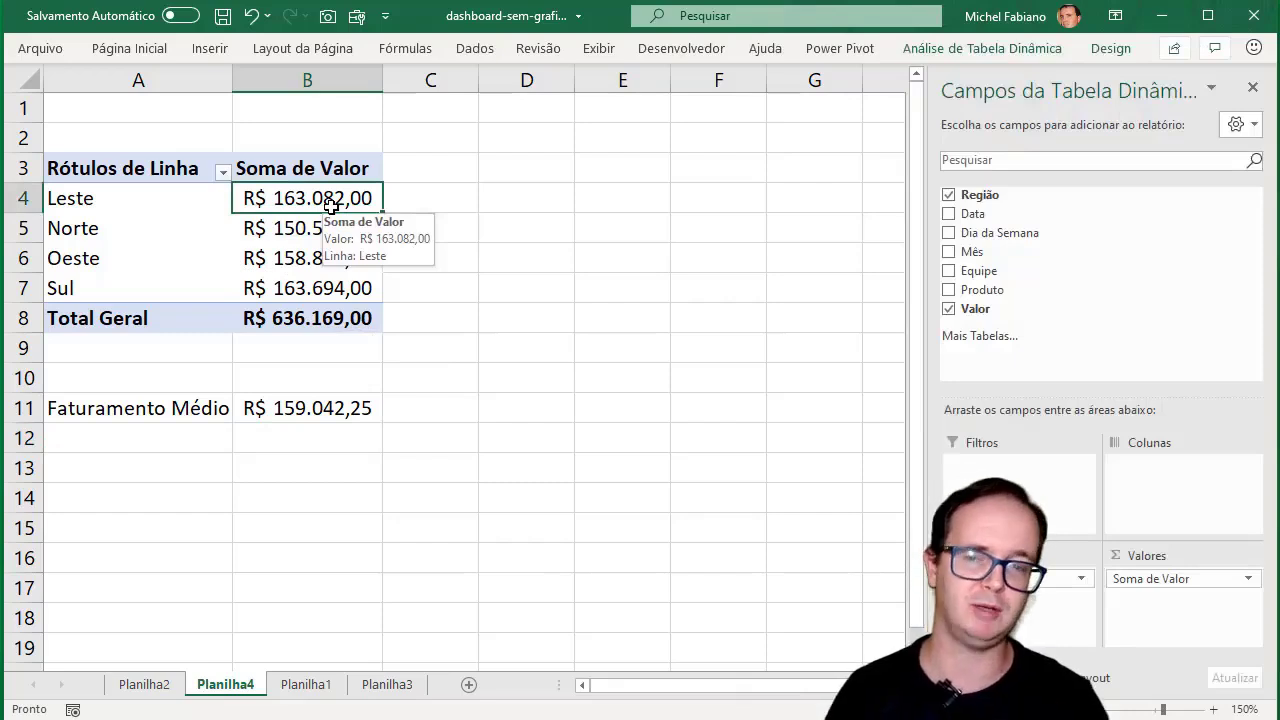
Add a new worksheet and narrow all its columns to about 21 pixels
{"action": "left_click", "coordinate": [467, 686]}
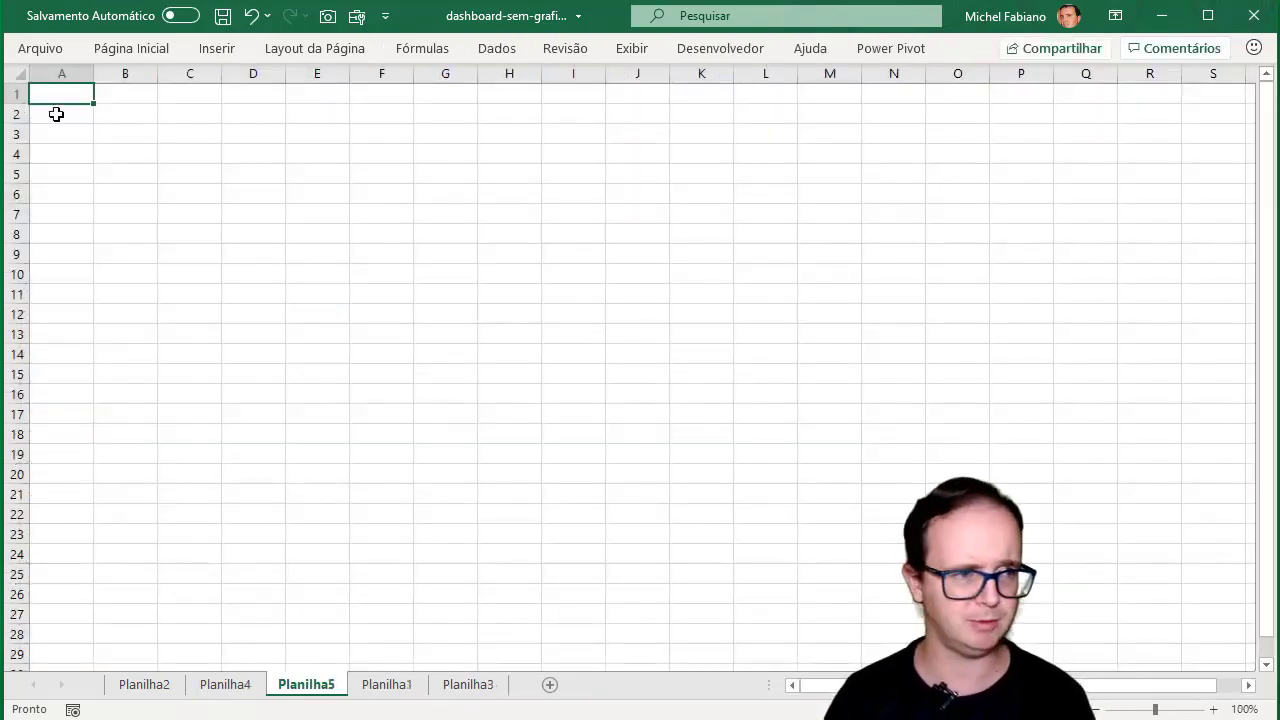
{"action": "left_click", "coordinate": [21, 74]}
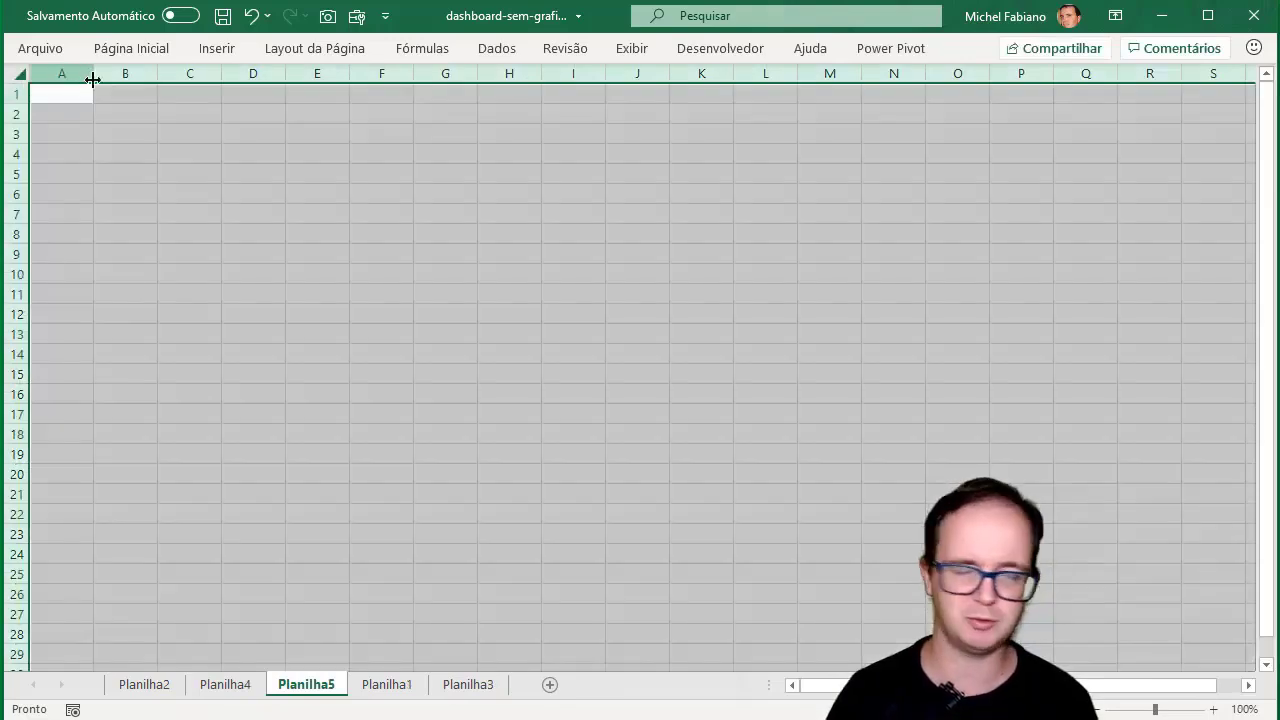
{"action": "left_click_drag", "start_coordinate": [93, 79], "coordinate": [52, 77]}
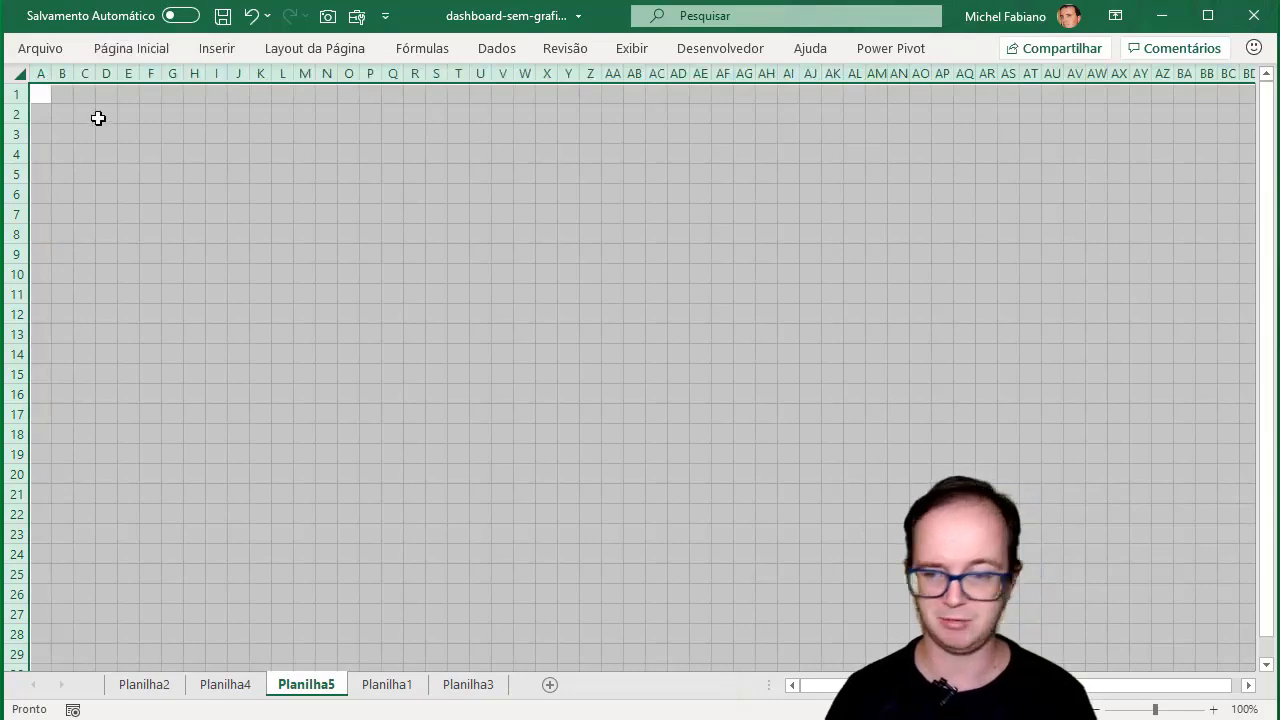
{"action": "left_click", "coordinate": [128, 133]}
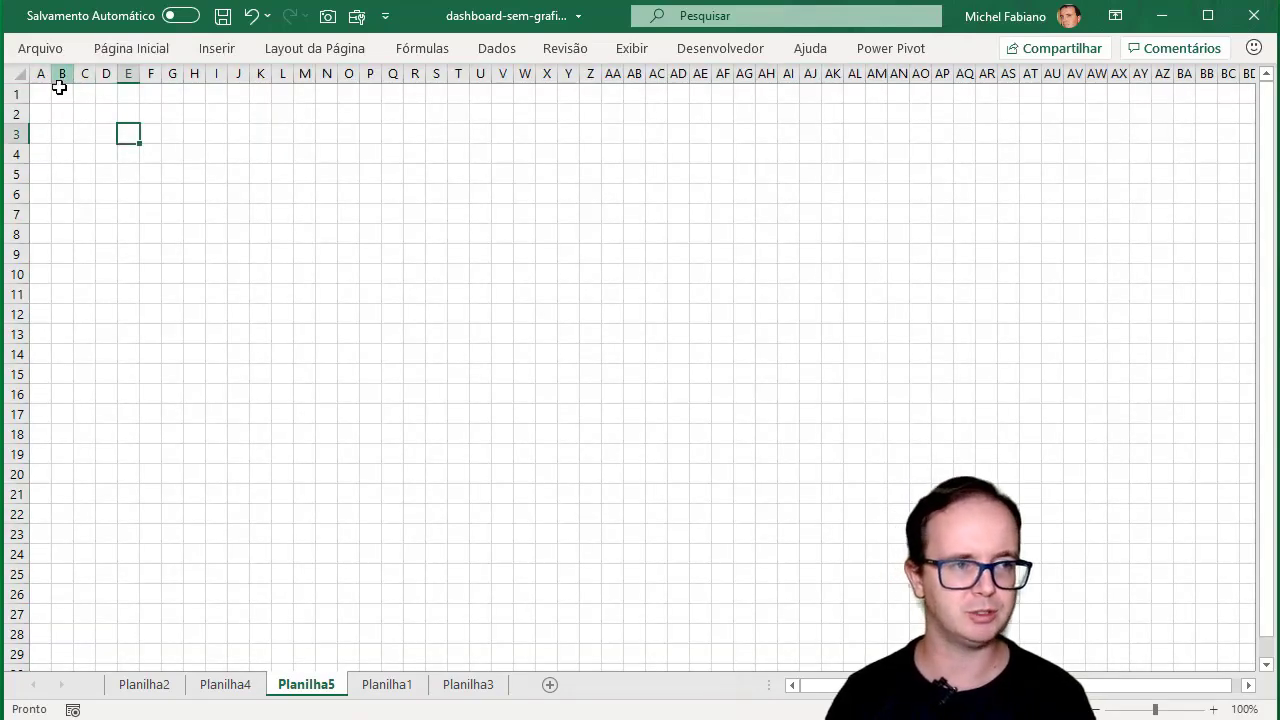
Fill the dashboard area of the sheet with grey
{"action": "left_click_drag", "start_coordinate": [40, 92], "coordinate": [1175, 539]}
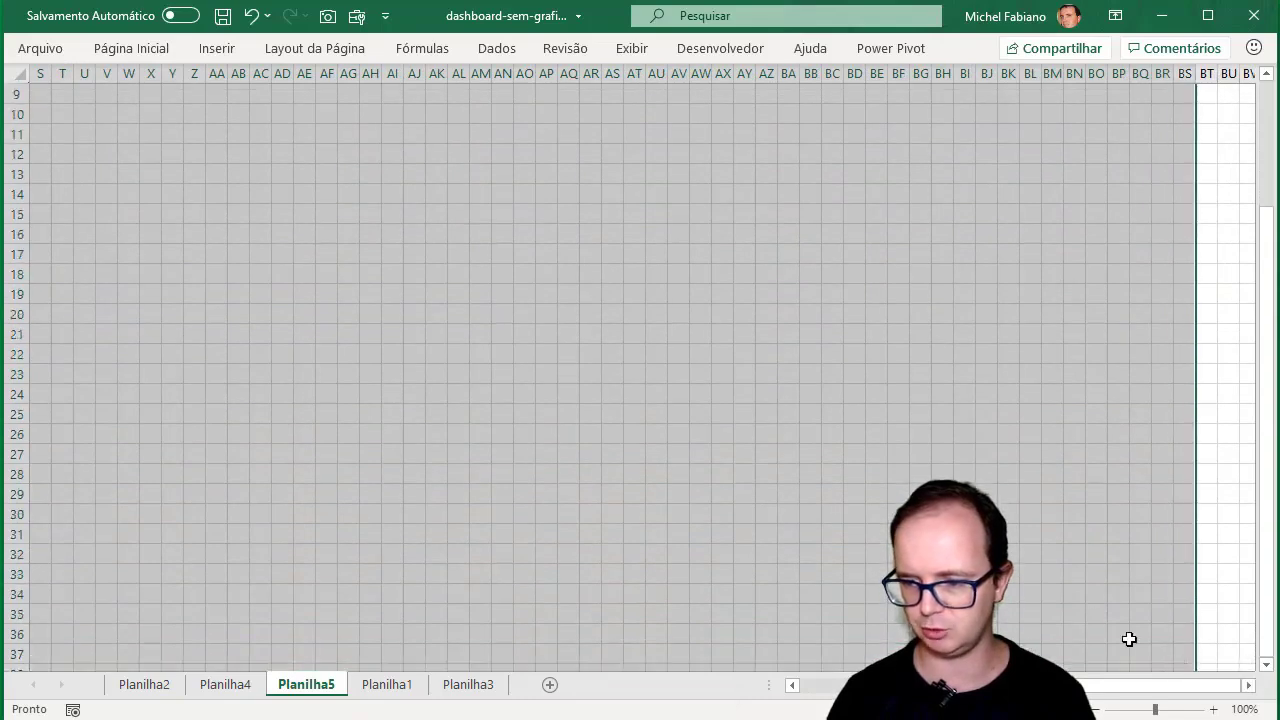
{"action": "left_click_drag", "start_coordinate": [1175, 539], "coordinate": [1185, 640]}
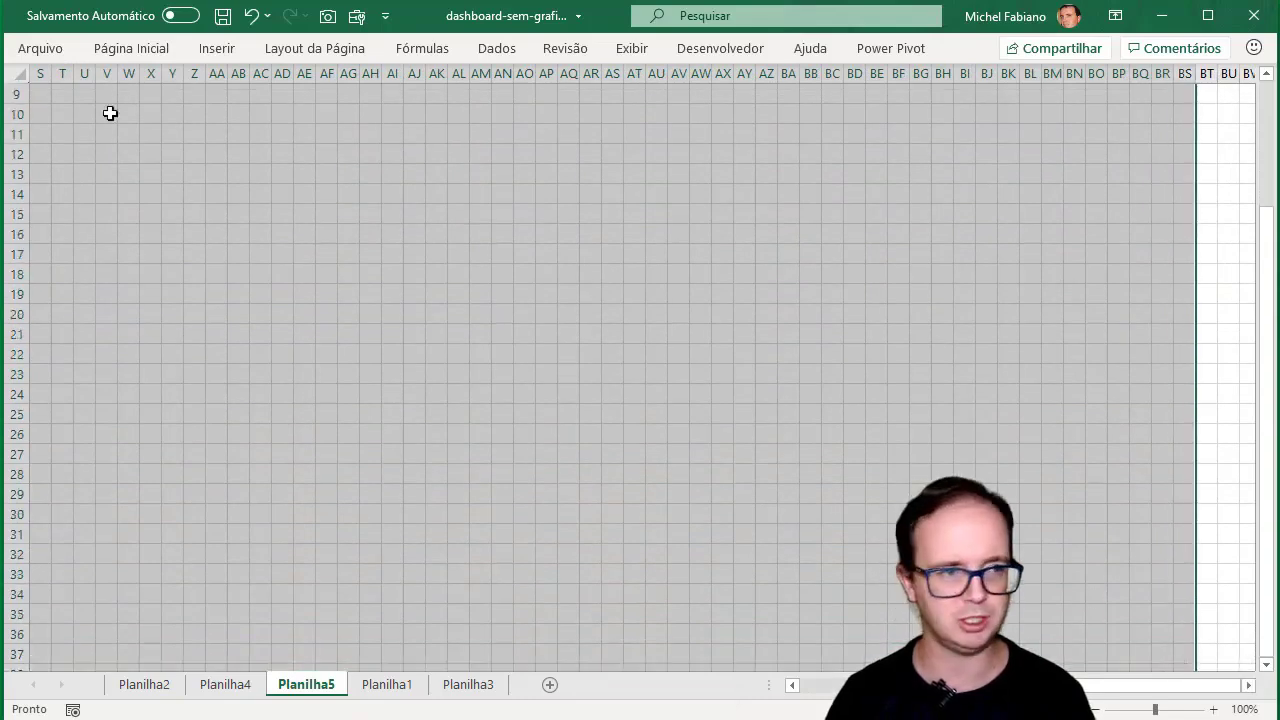
{"action": "left_click", "coordinate": [130, 50]}
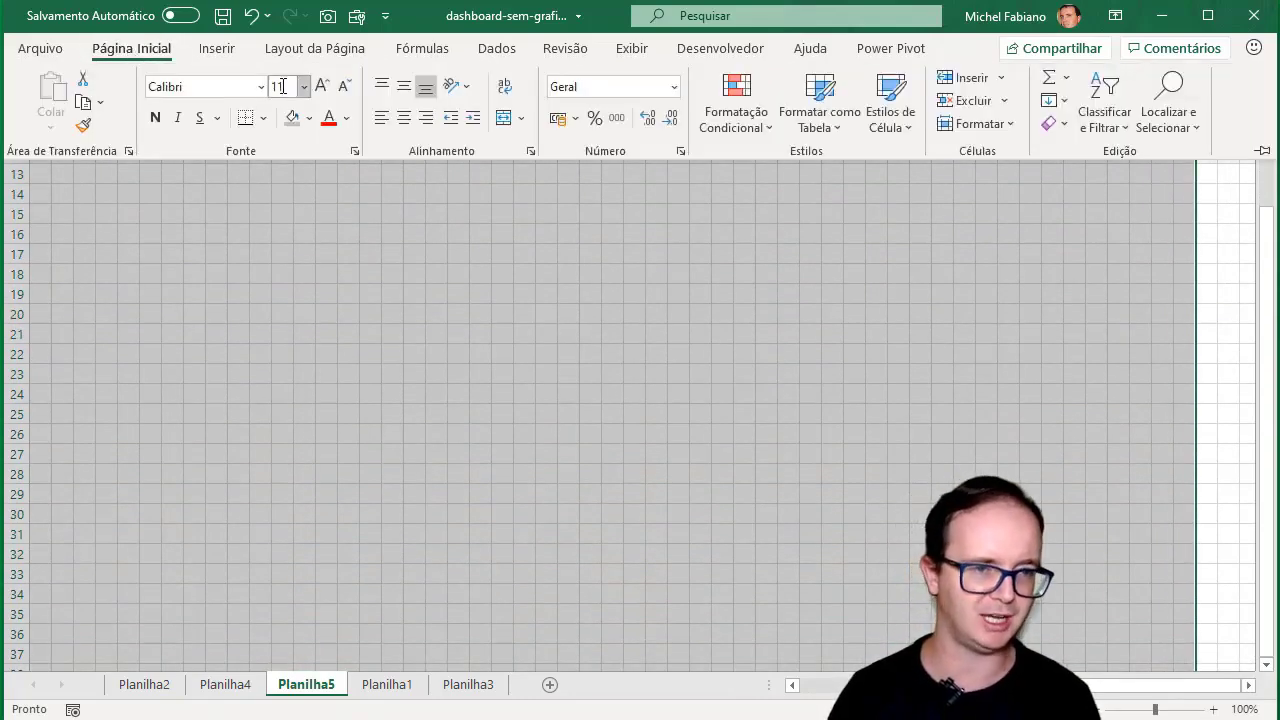
{"action": "left_click", "coordinate": [292, 118]}
{"action": "key", "text": "ctrl+Home"}
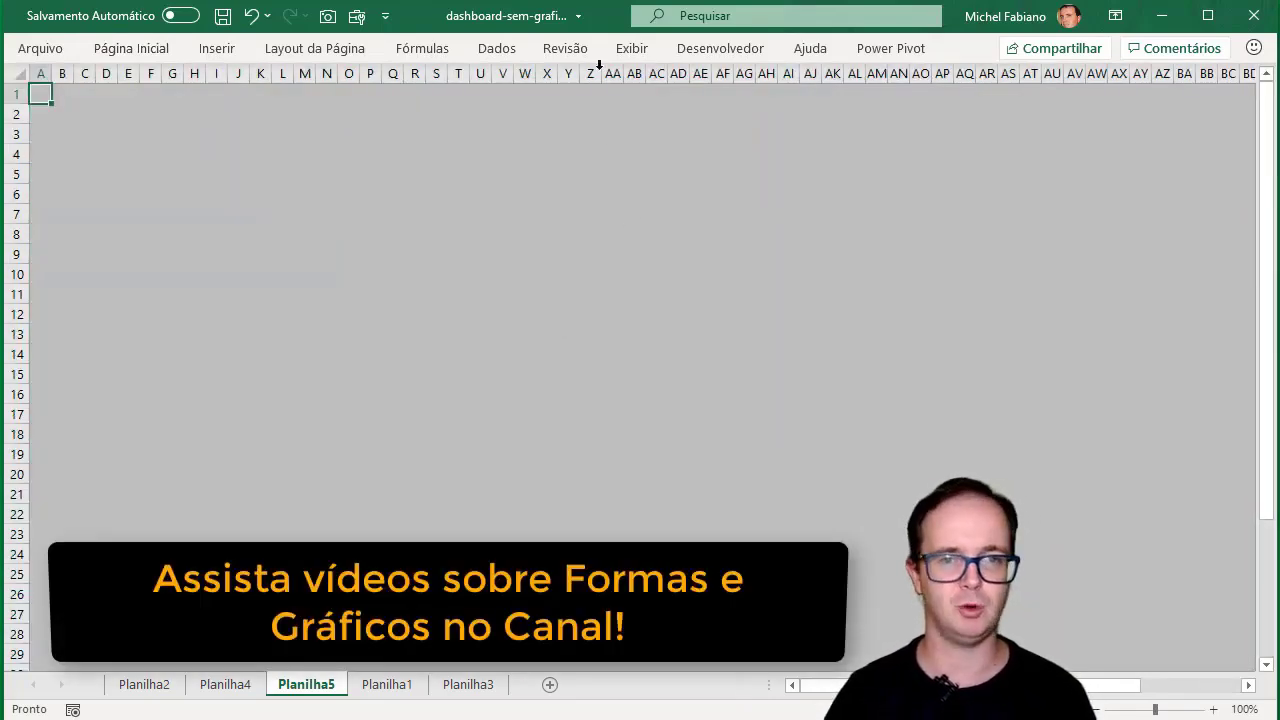
Hide the sheet's gridlines and row and column headings
{"action": "left_click", "coordinate": [630, 48]}
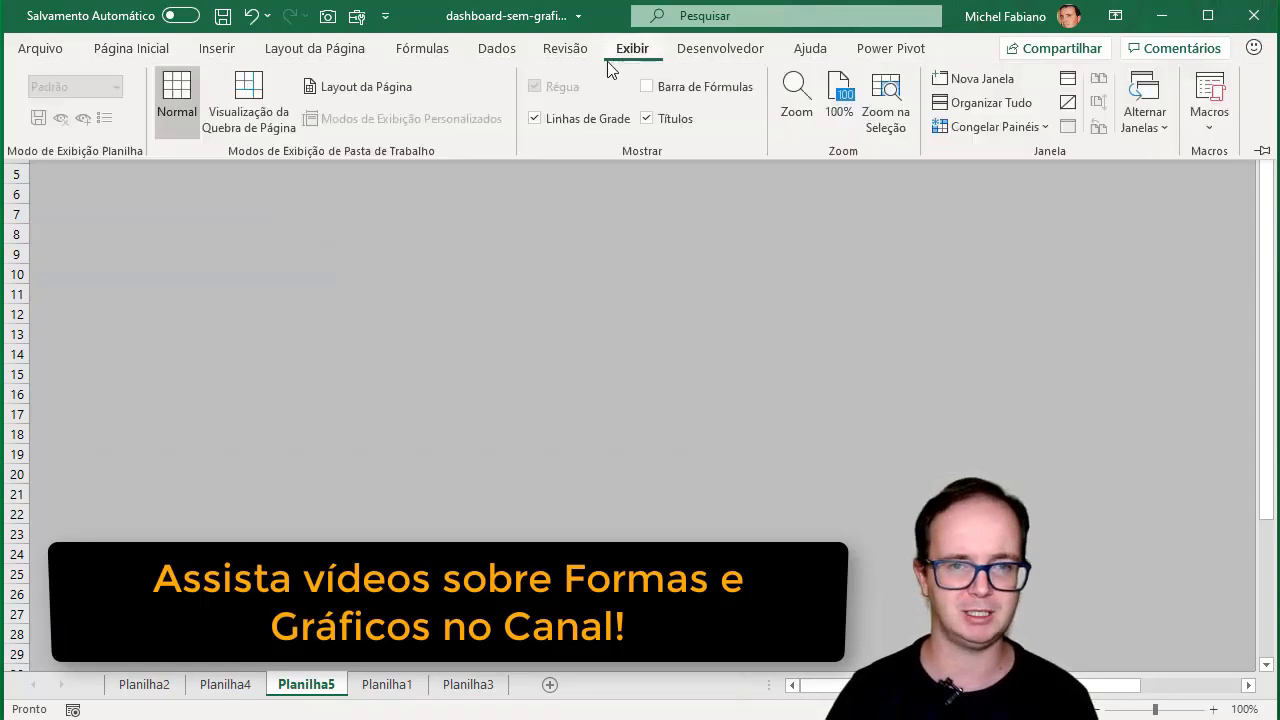
{"action": "left_click", "coordinate": [607, 122]}
{"action": "left_click", "coordinate": [645, 120]}
{"action": "left_click", "coordinate": [527, 232]}
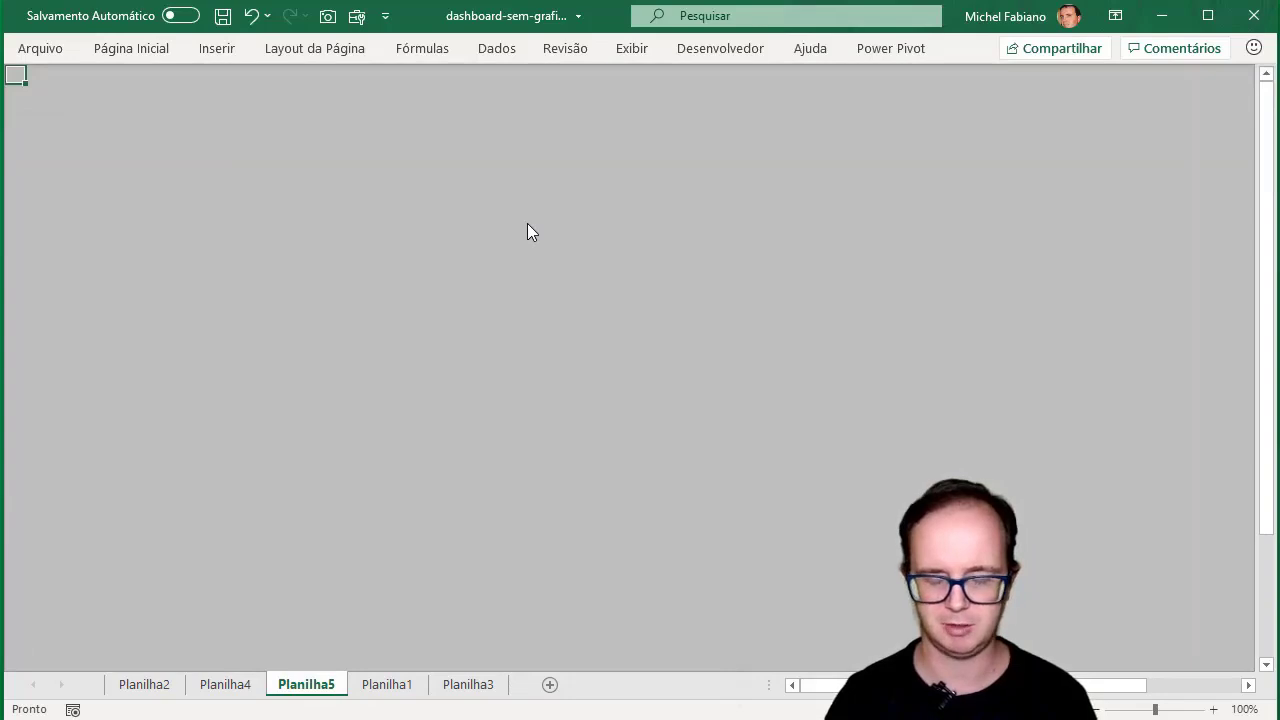
Bring up the picture source choices under Inserir > Ilustrações > Imagens
{"action": "left_click", "coordinate": [223, 49]}
{"action": "left_click", "coordinate": [252, 125]}
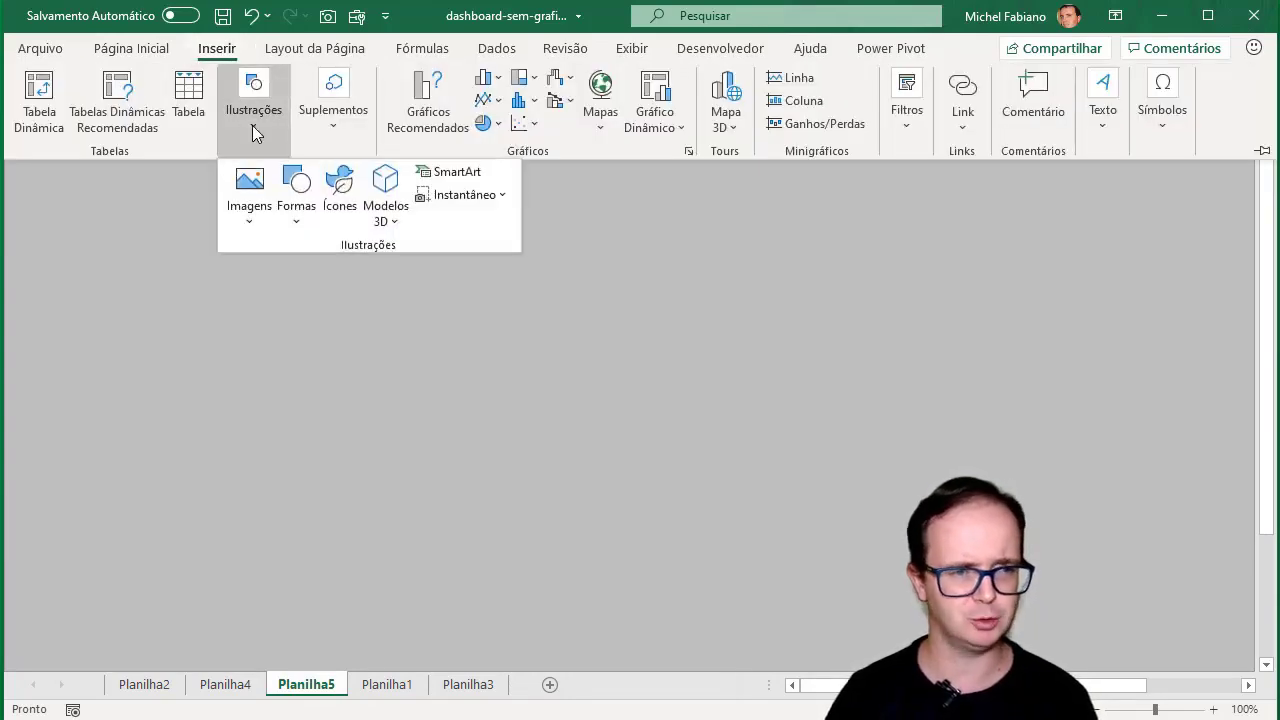
{"action": "left_click", "coordinate": [253, 218]}
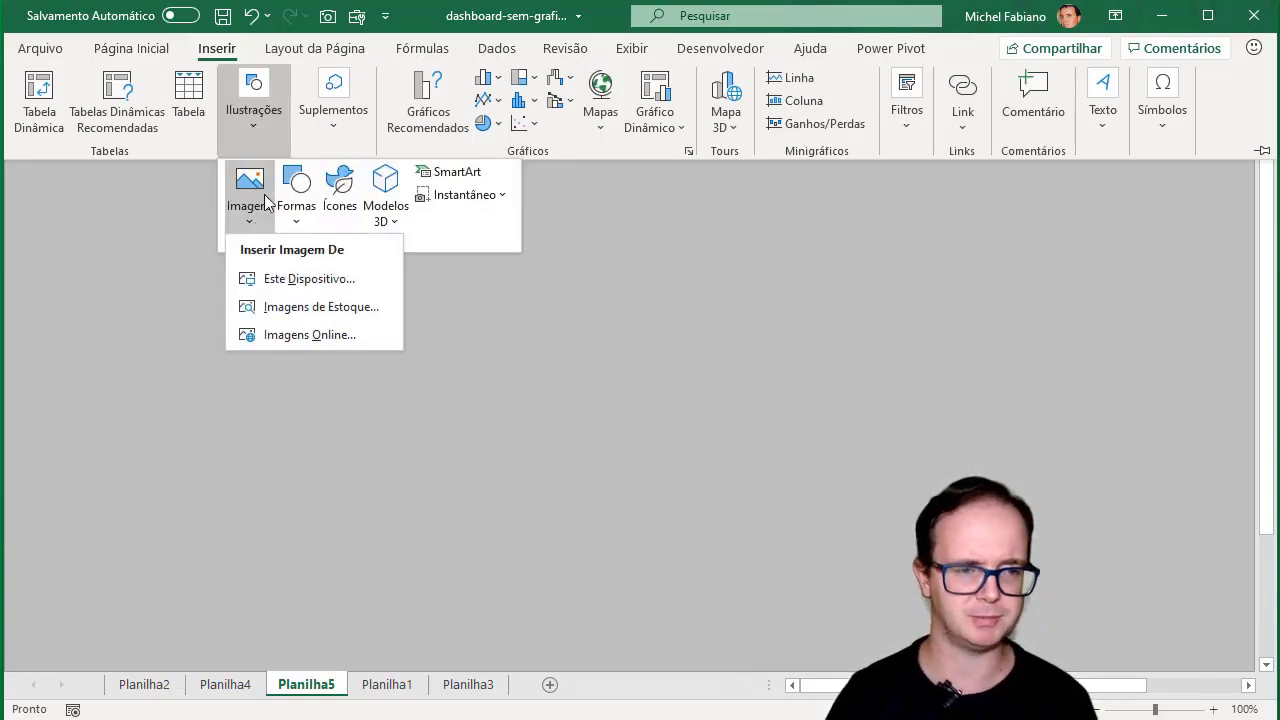
Open Online Pictures and browse the Reunião image category
{"action": "left_click", "coordinate": [310, 334]}
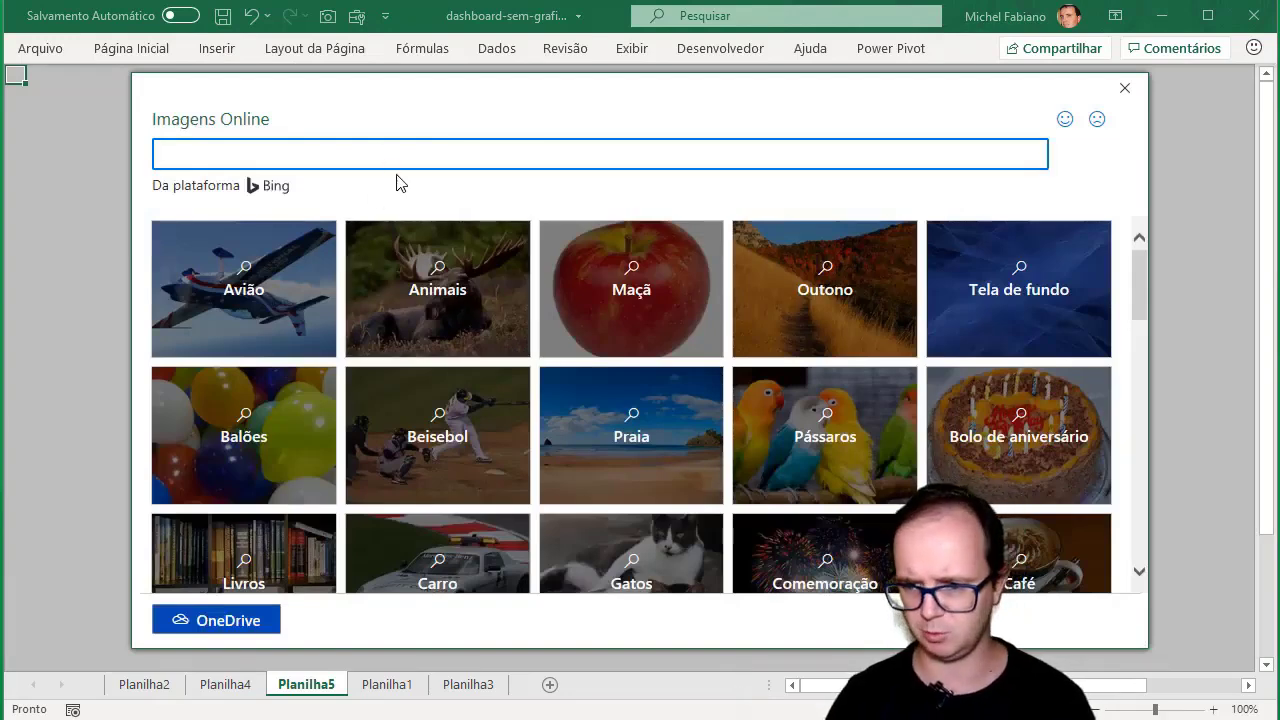
{"action": "scroll", "coordinate": [590, 500], "scroll_direction": "down", "scroll_amount": 1}
{"action": "scroll", "coordinate": [590, 500], "scroll_direction": "down", "scroll_amount": 2}
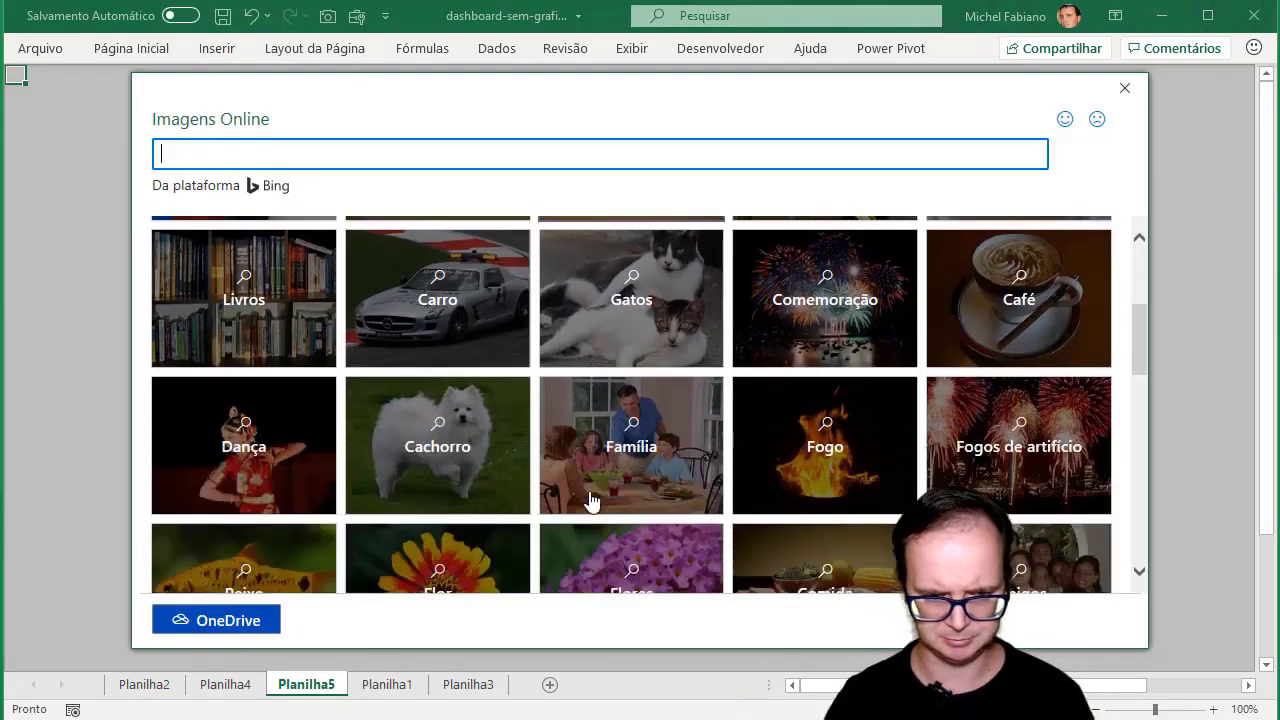
{"action": "scroll", "coordinate": [590, 500], "scroll_direction": "down", "scroll_amount": 1}
{"action": "scroll", "coordinate": [592, 500], "scroll_direction": "down", "scroll_amount": 2}
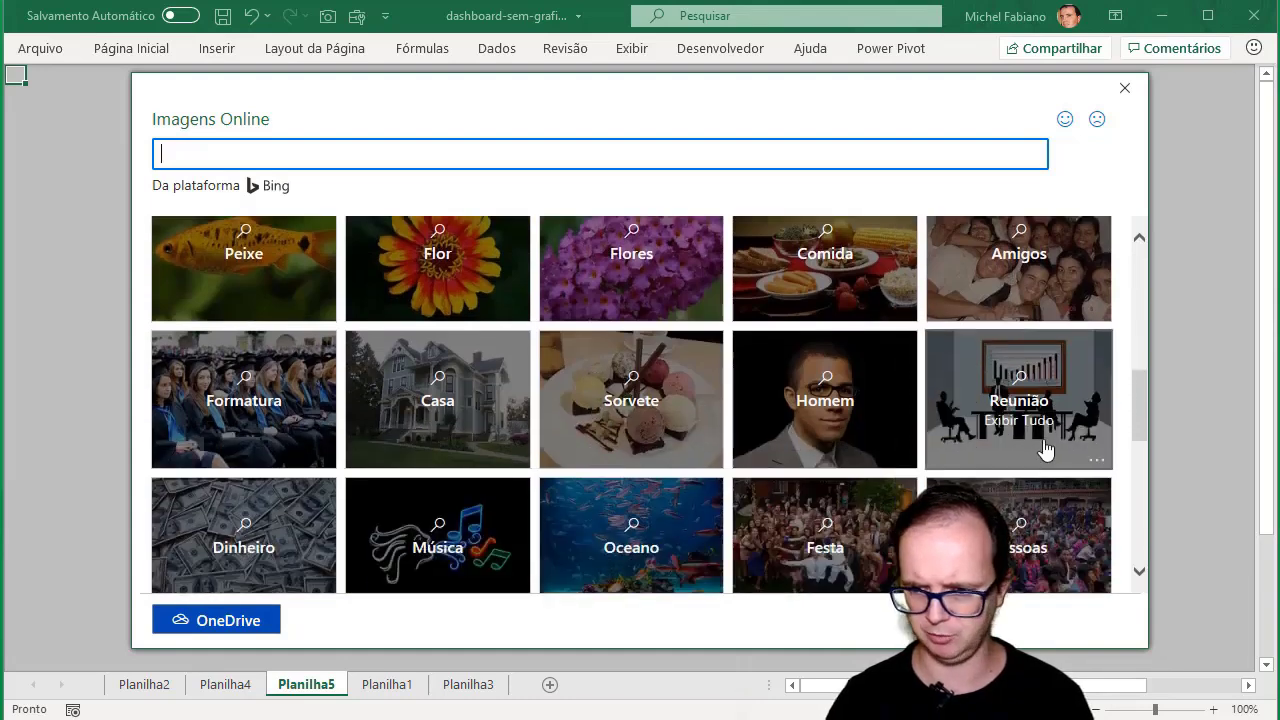
{"action": "left_click", "coordinate": [1030, 384]}
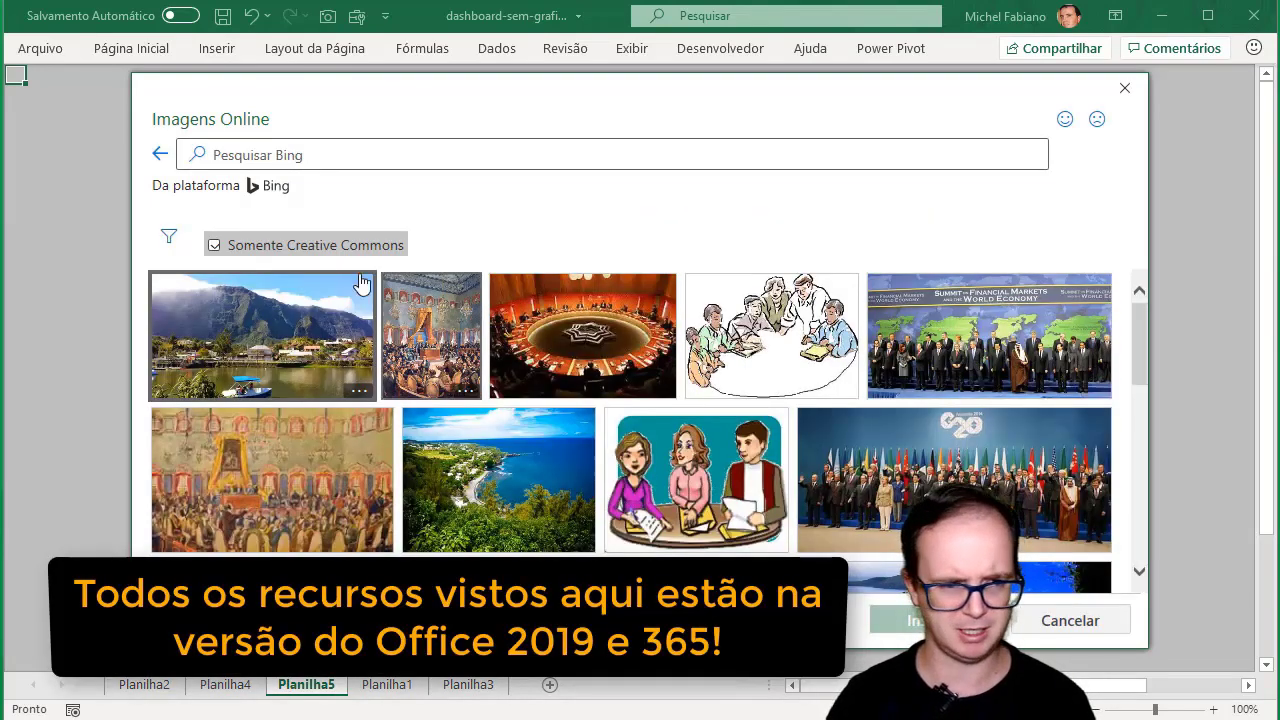
Turn off the Creative Commons only filter and search Bing for 'business'
{"action": "left_click", "coordinate": [306, 249]}
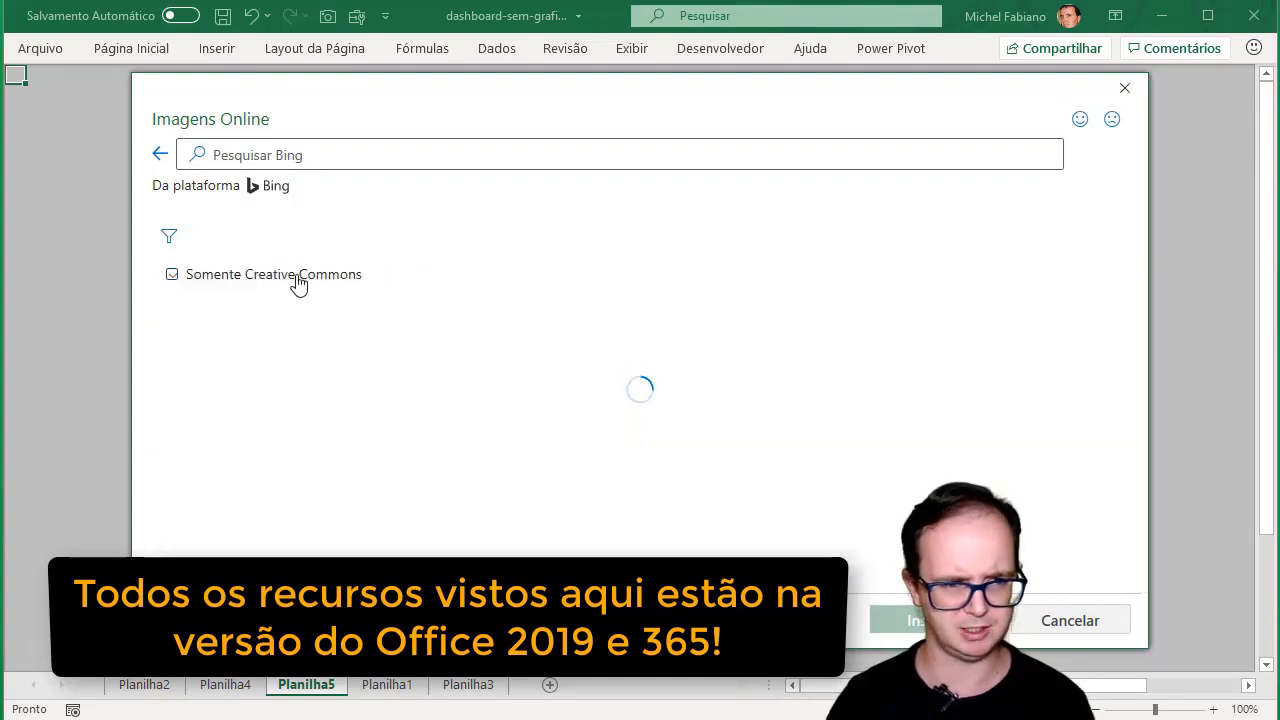
{"action": "left_click", "coordinate": [172, 278]}
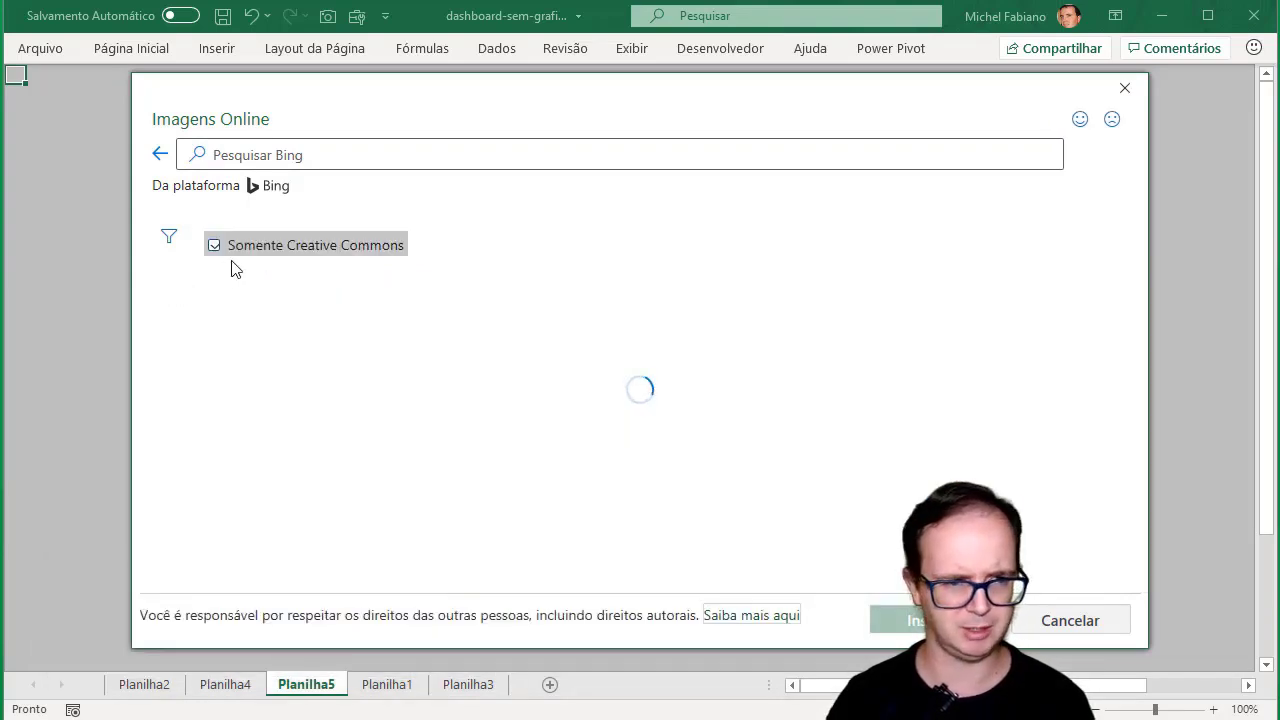
{"action": "left_click", "coordinate": [214, 250]}
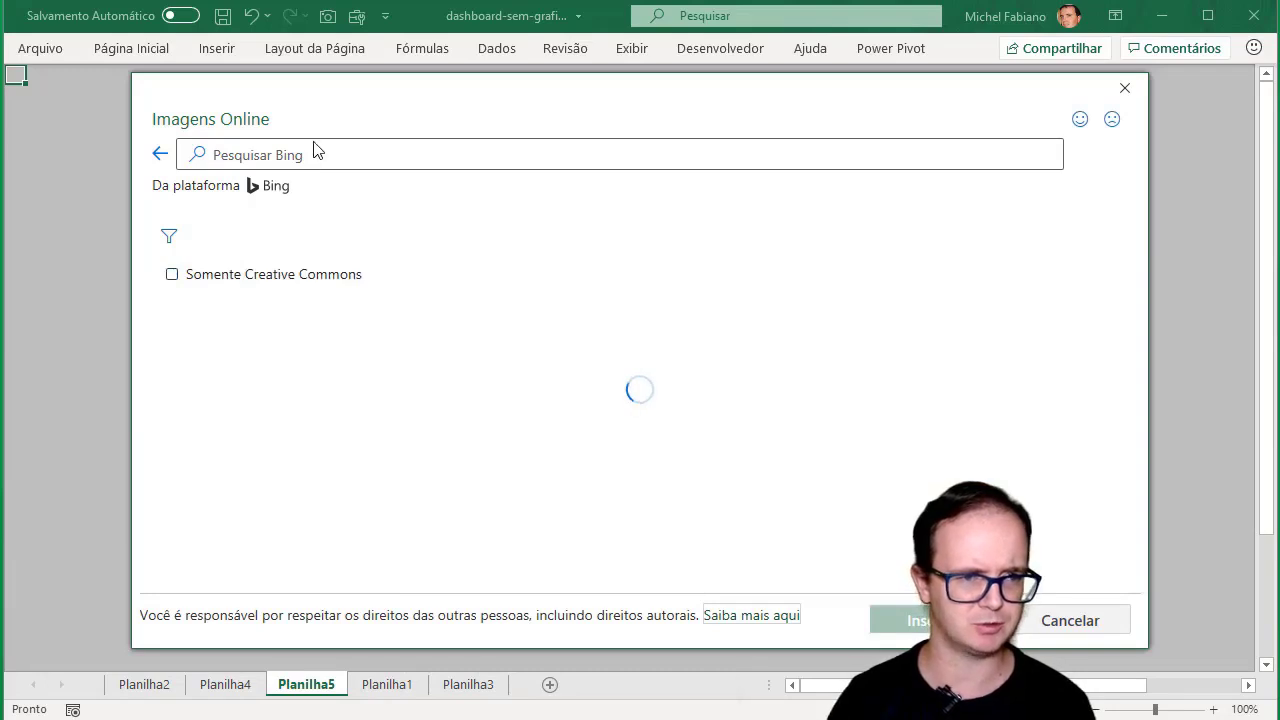
{"action": "left_click", "coordinate": [343, 158]}
{"action": "type", "text": "business"}
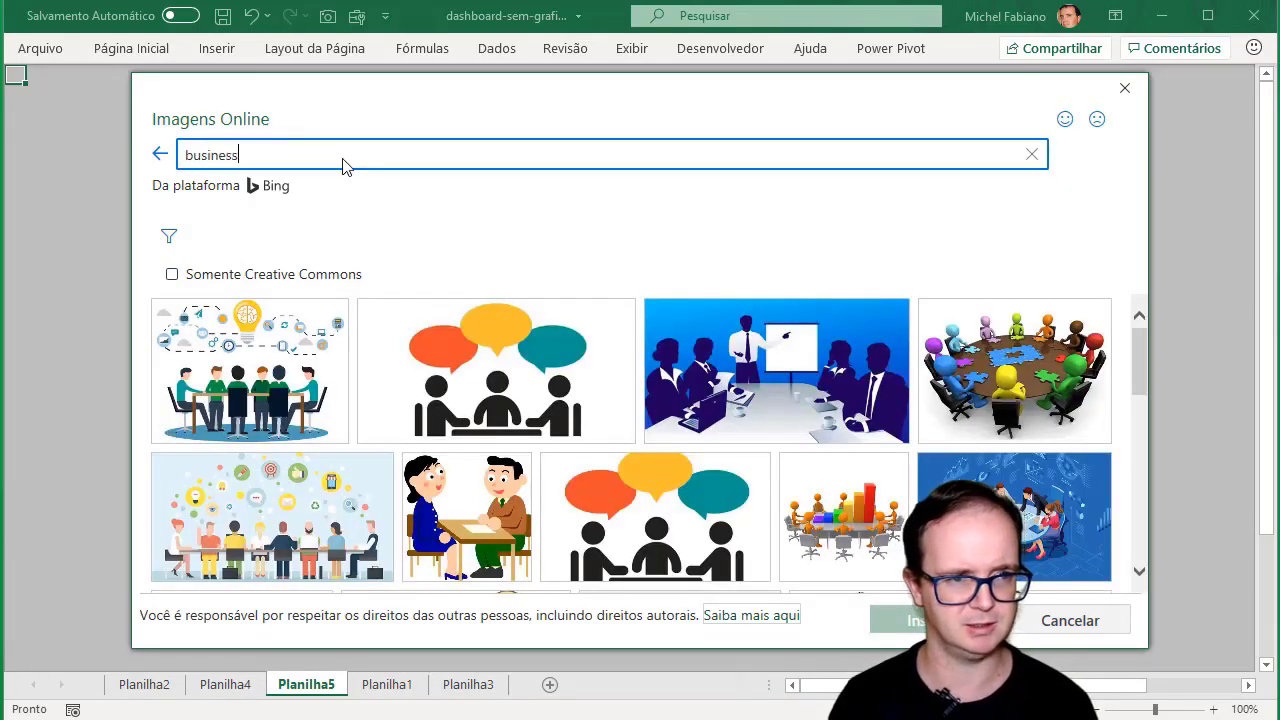
{"action": "key", "text": "Return"}
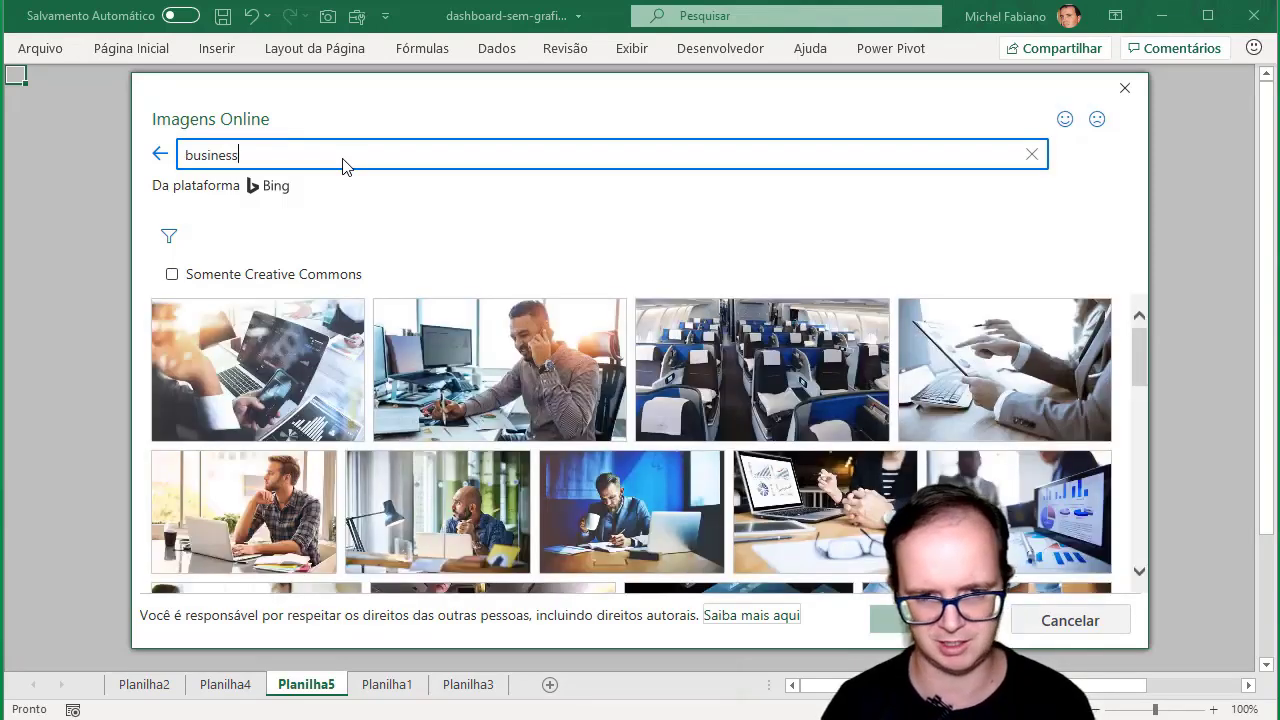
Scroll through the results and select the business meeting photo with charts
{"action": "scroll", "coordinate": [576, 365], "scroll_direction": "down", "scroll_amount": 2}
{"action": "scroll", "coordinate": [576, 365], "scroll_direction": "down", "scroll_amount": 2}
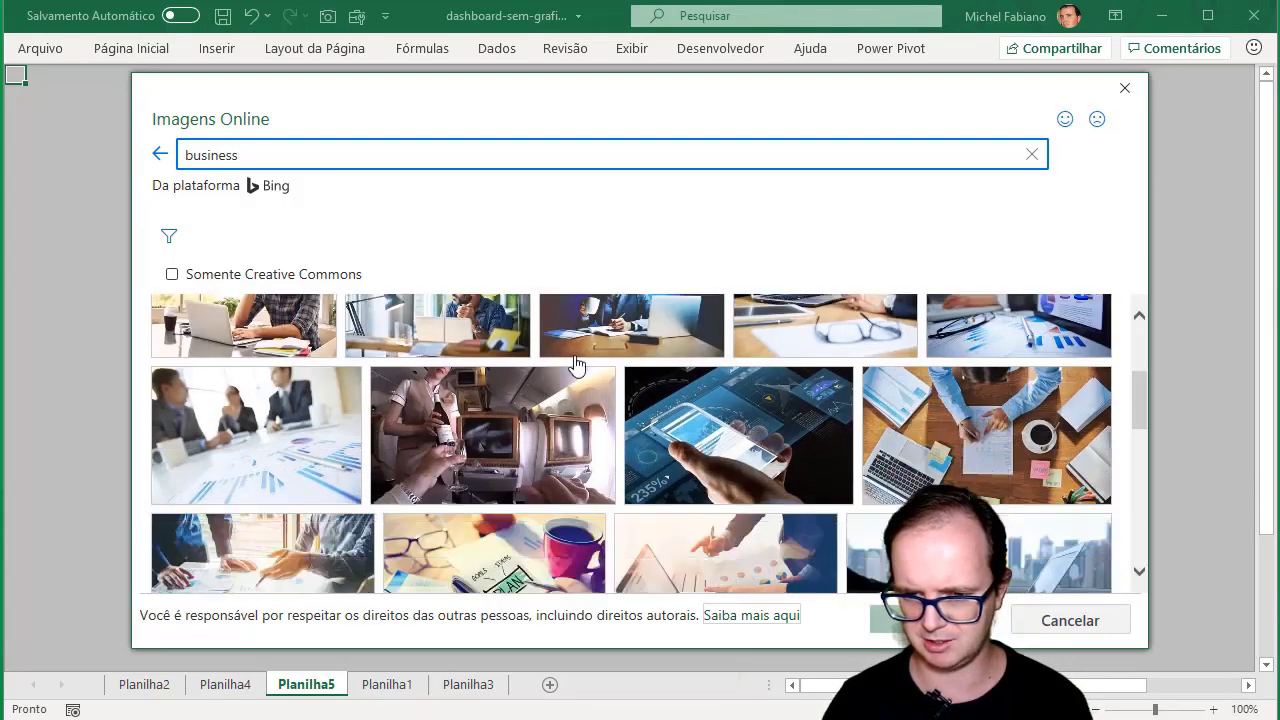
{"action": "scroll", "coordinate": [576, 365], "scroll_direction": "down", "scroll_amount": 1}
{"action": "scroll", "coordinate": [576, 365], "scroll_direction": "down", "scroll_amount": 1}
{"action": "scroll", "coordinate": [576, 365], "scroll_direction": "down", "scroll_amount": 1}
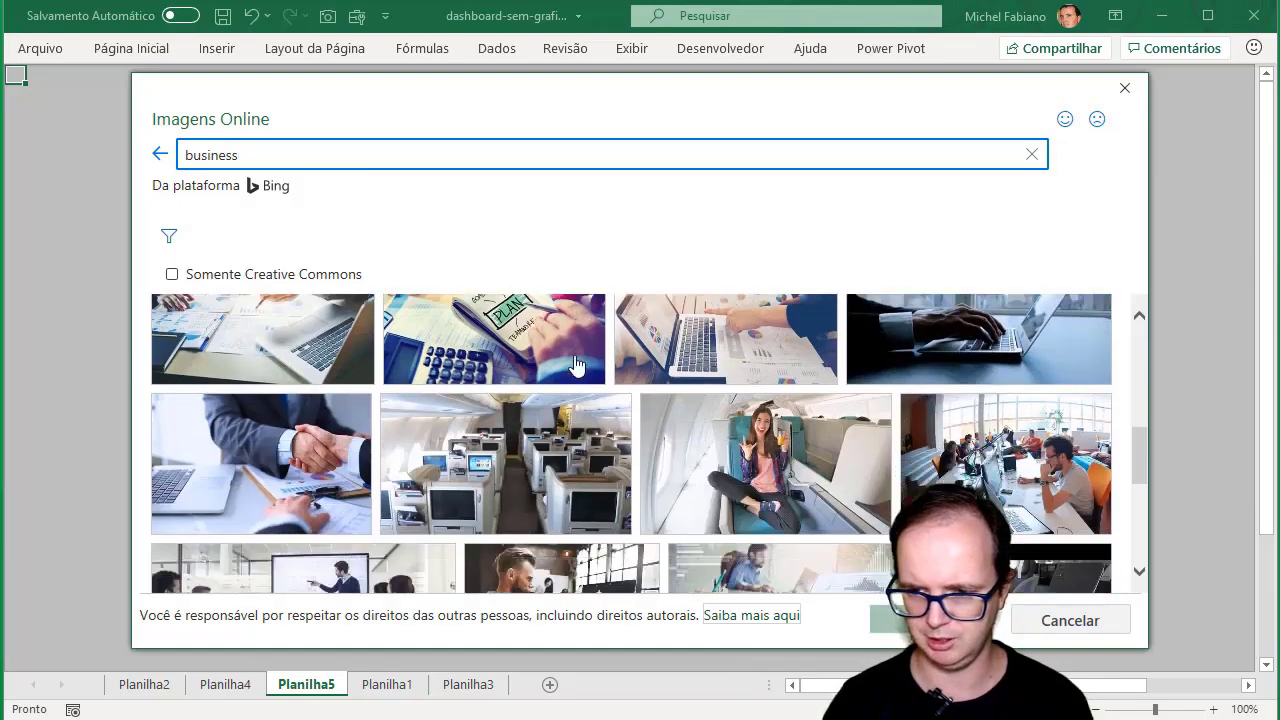
{"action": "scroll", "coordinate": [576, 365], "scroll_direction": "down", "scroll_amount": 1}
{"action": "scroll", "coordinate": [576, 365], "scroll_direction": "down", "scroll_amount": 1}
{"action": "scroll", "coordinate": [576, 365], "scroll_direction": "down", "scroll_amount": 1}
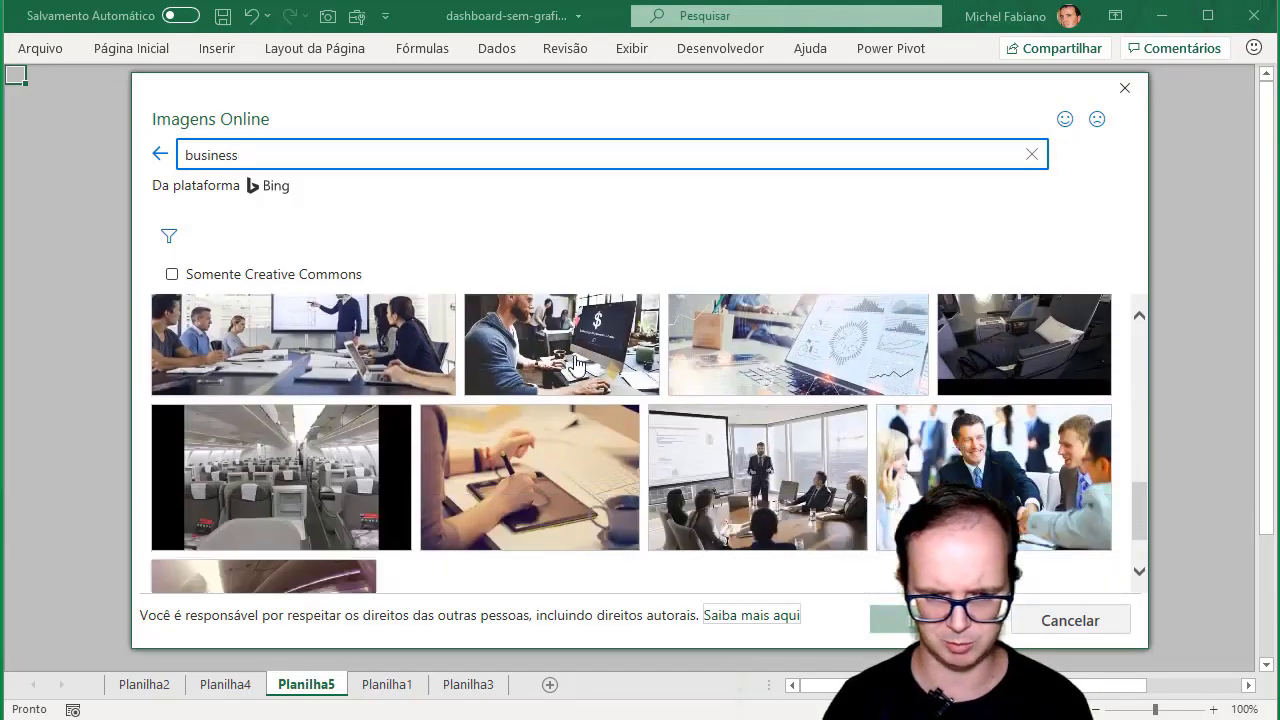
{"action": "scroll", "coordinate": [543, 418], "scroll_direction": "down", "scroll_amount": 1}
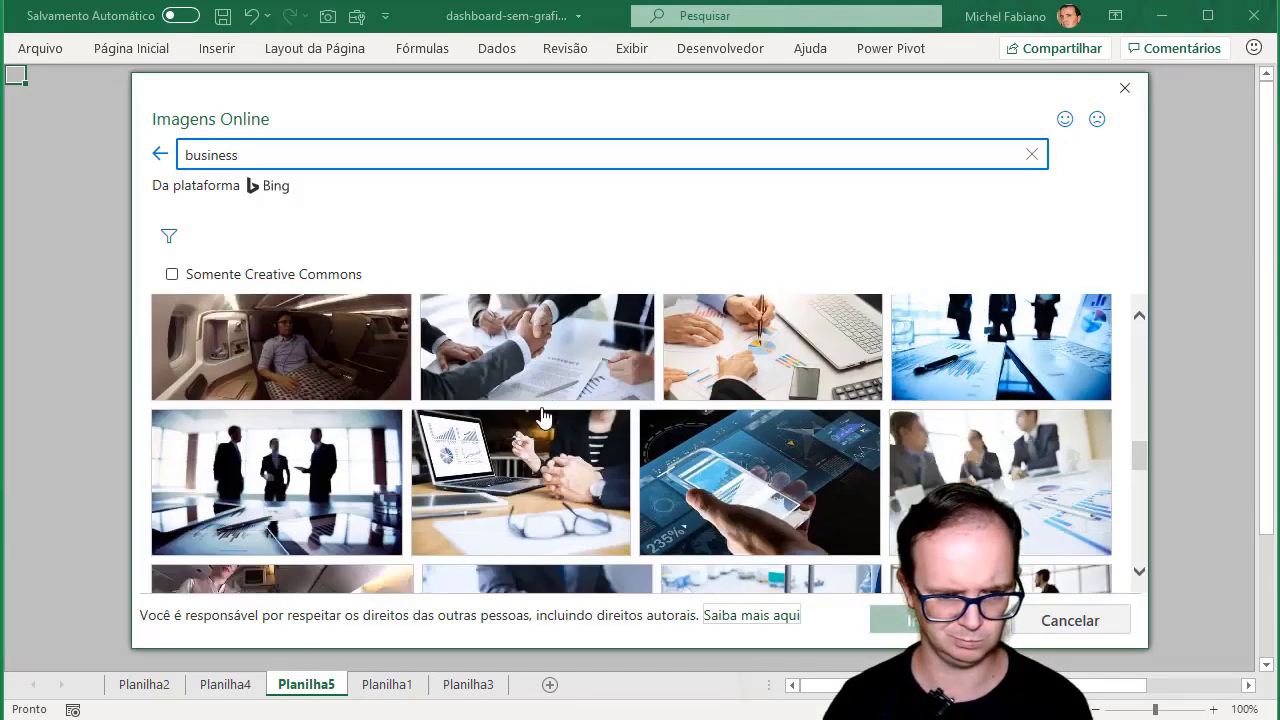
{"action": "scroll", "coordinate": [543, 418], "scroll_direction": "down", "scroll_amount": 1}
{"action": "scroll", "coordinate": [543, 416], "scroll_direction": "down", "scroll_amount": 1}
{"action": "scroll", "coordinate": [543, 416], "scroll_direction": "down", "scroll_amount": 1}
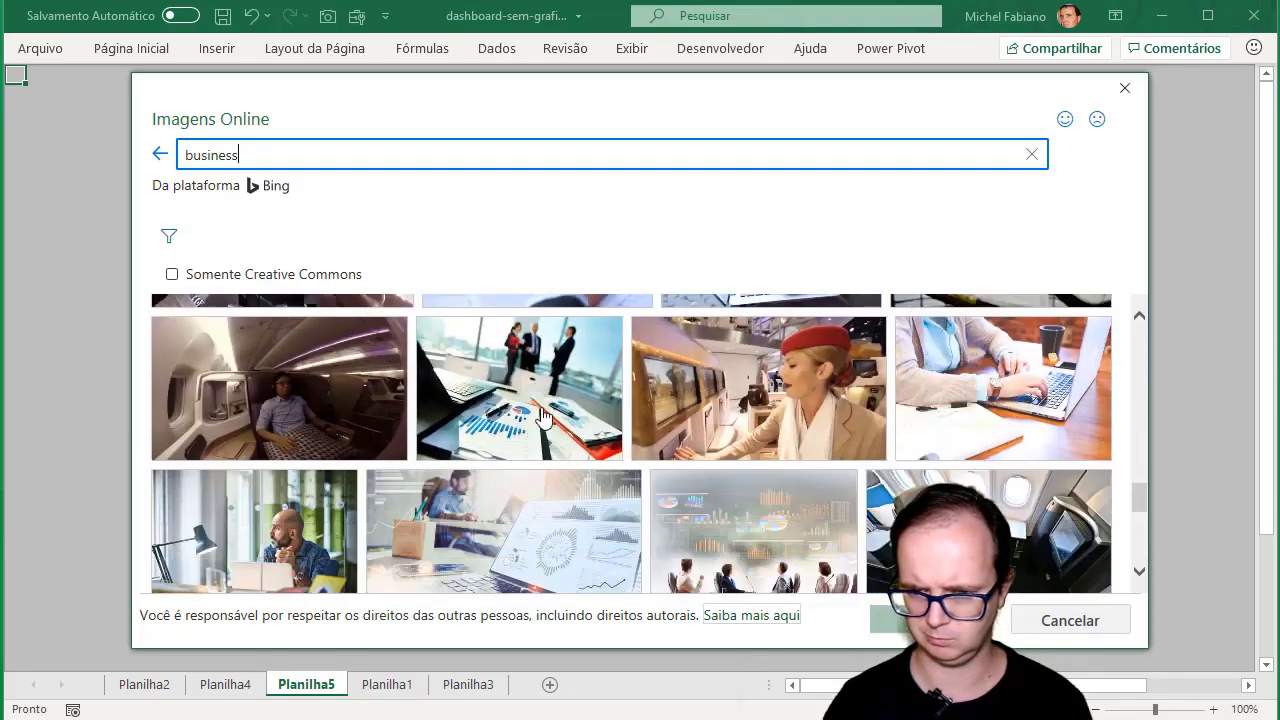
{"action": "scroll", "coordinate": [543, 416], "scroll_direction": "up", "scroll_amount": 1}
{"action": "scroll", "coordinate": [543, 414], "scroll_direction": "down", "scroll_amount": 1}
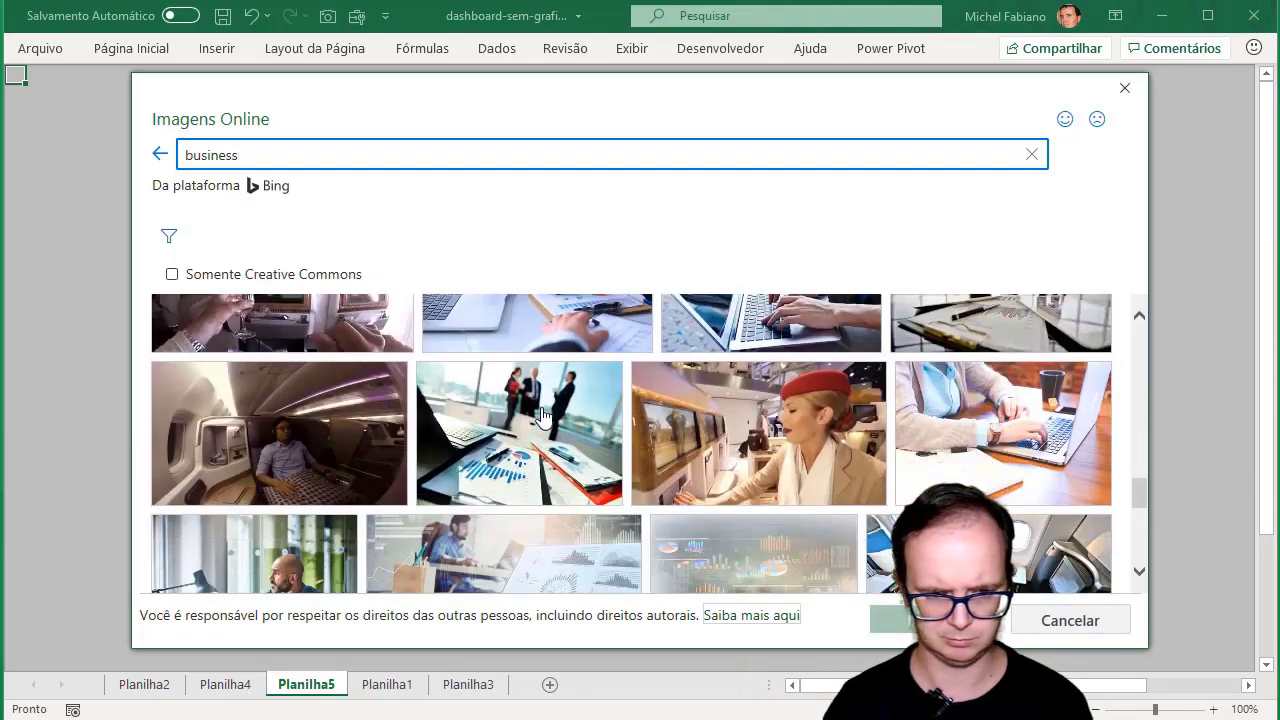
{"action": "left_click", "coordinate": [543, 415]}
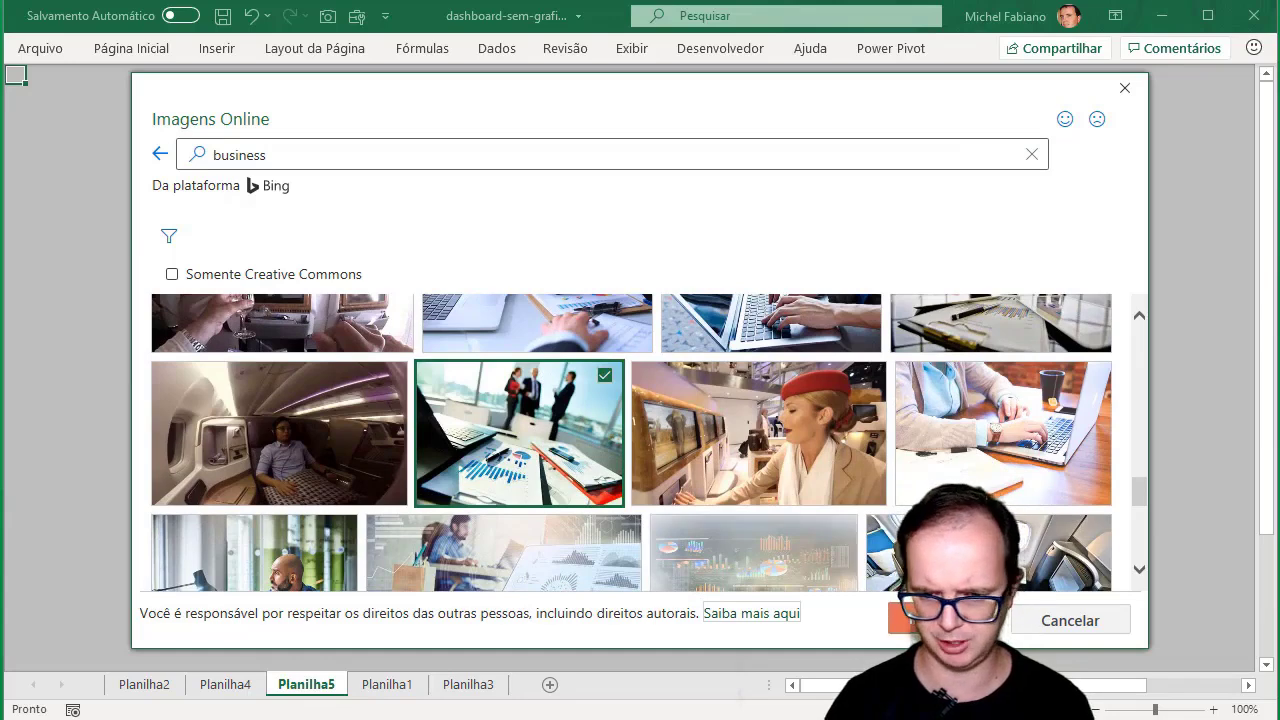
Insert the meeting photo and stretch it wider and taller to fill the visible sheet
{"action": "key", "text": "Return"}
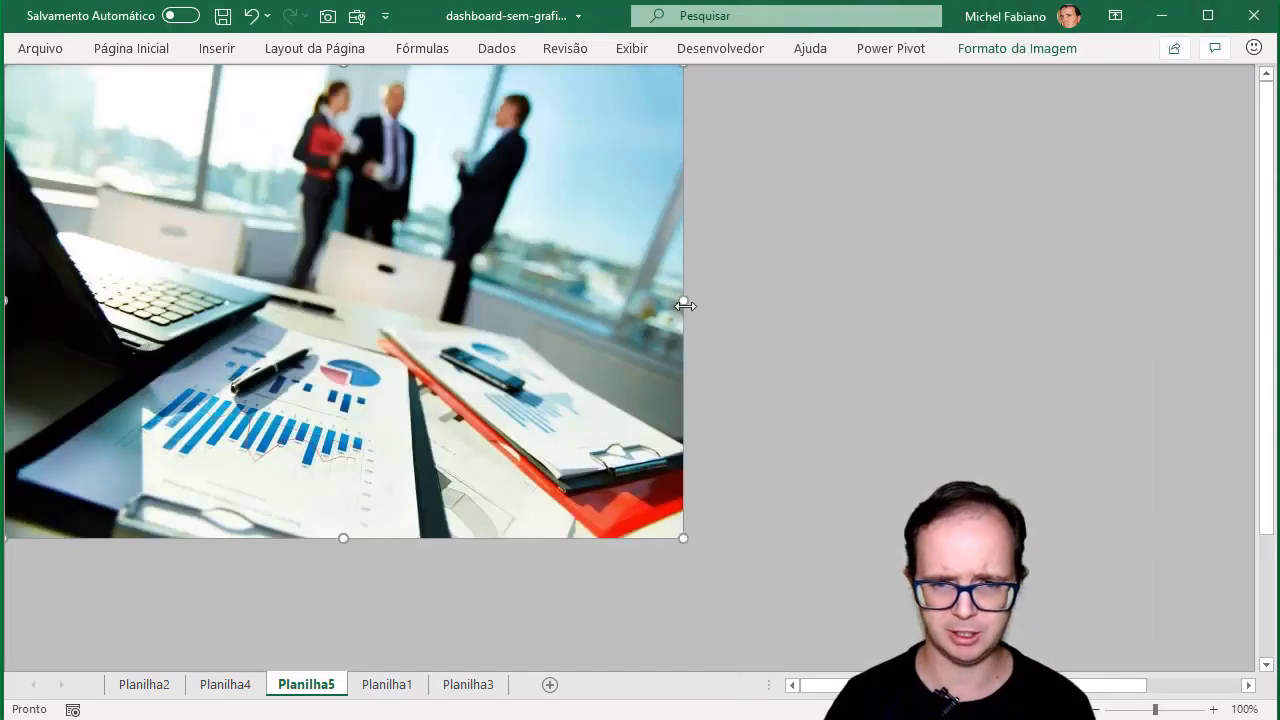
{"action": "left_click_drag", "start_coordinate": [684, 305], "coordinate": [1211, 342]}
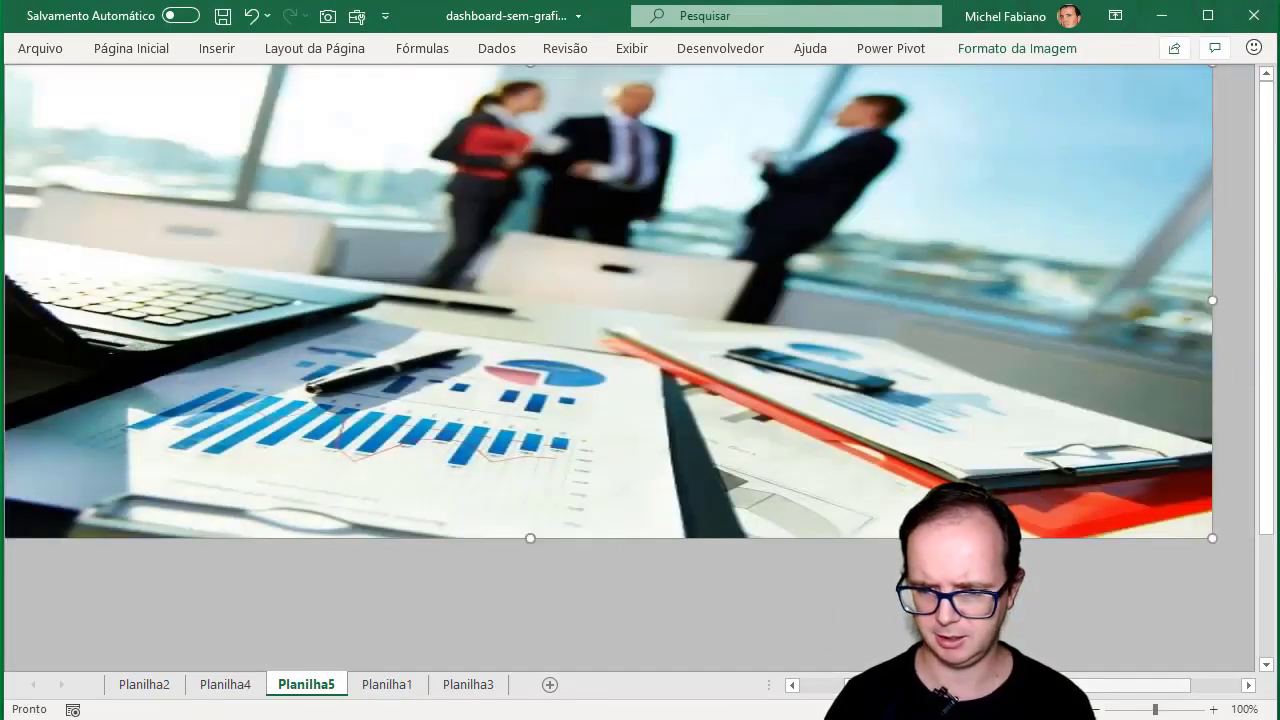
{"action": "left_click", "coordinate": [792, 685]}
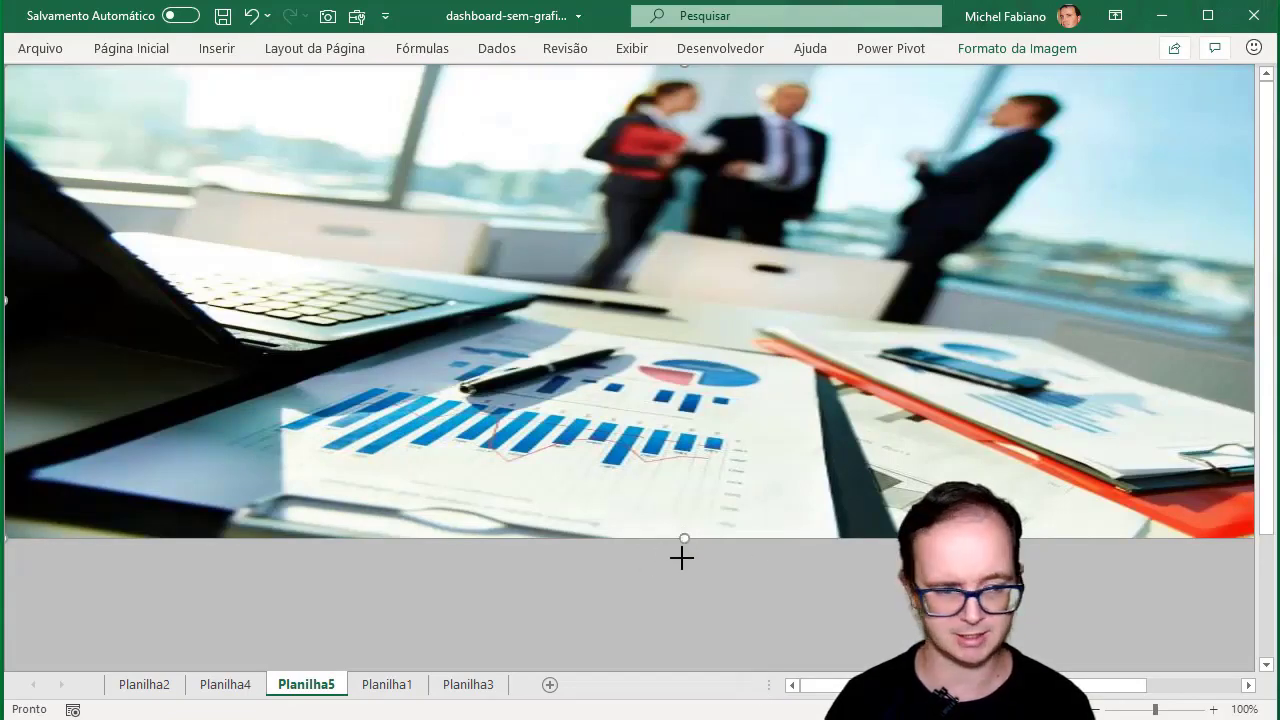
{"action": "left_click_drag", "start_coordinate": [682, 558], "coordinate": [694, 600]}
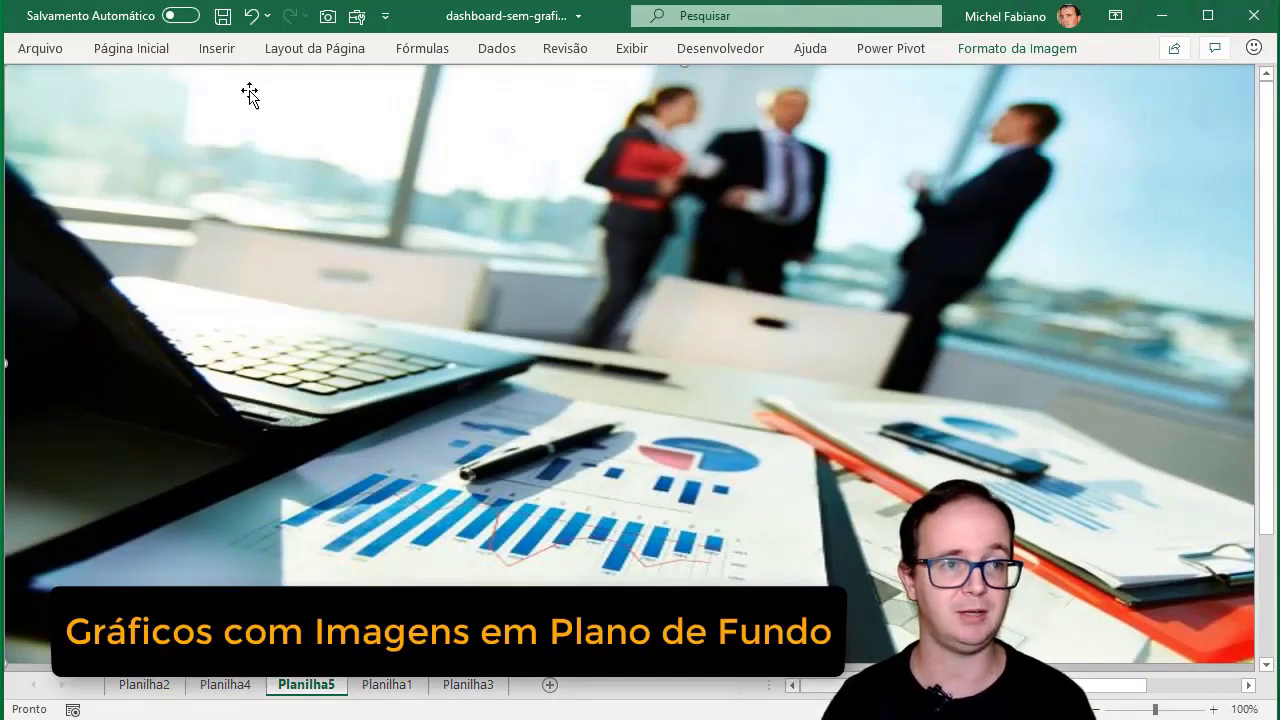
Draw a Retângulo shape from the Formas gallery over most of the photo
{"action": "left_click", "coordinate": [216, 48]}
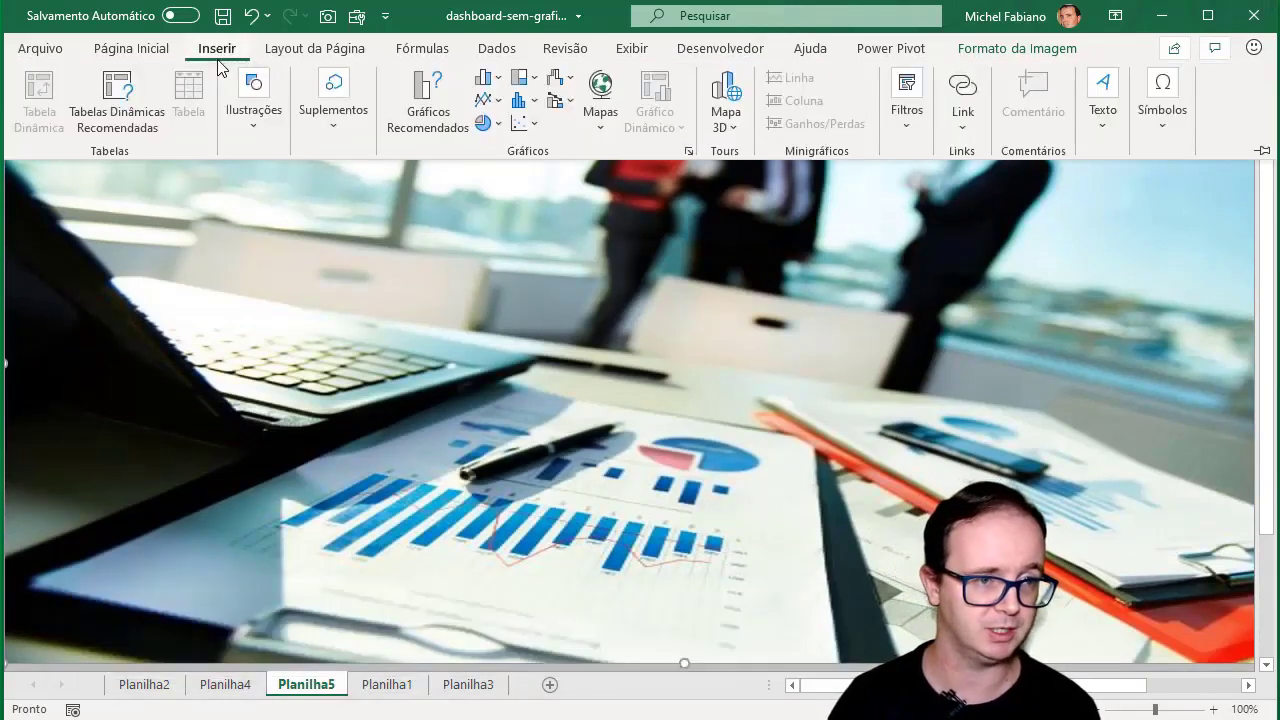
{"action": "left_click", "coordinate": [251, 127]}
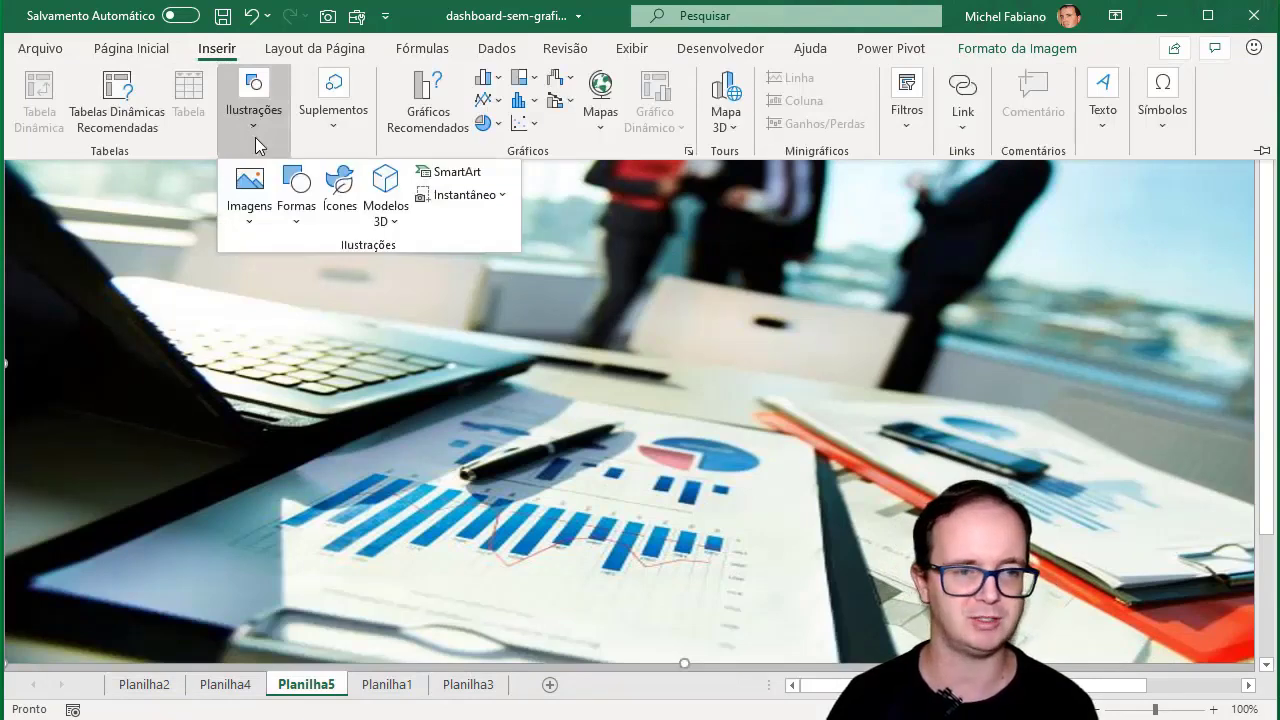
{"action": "left_click", "coordinate": [302, 215]}
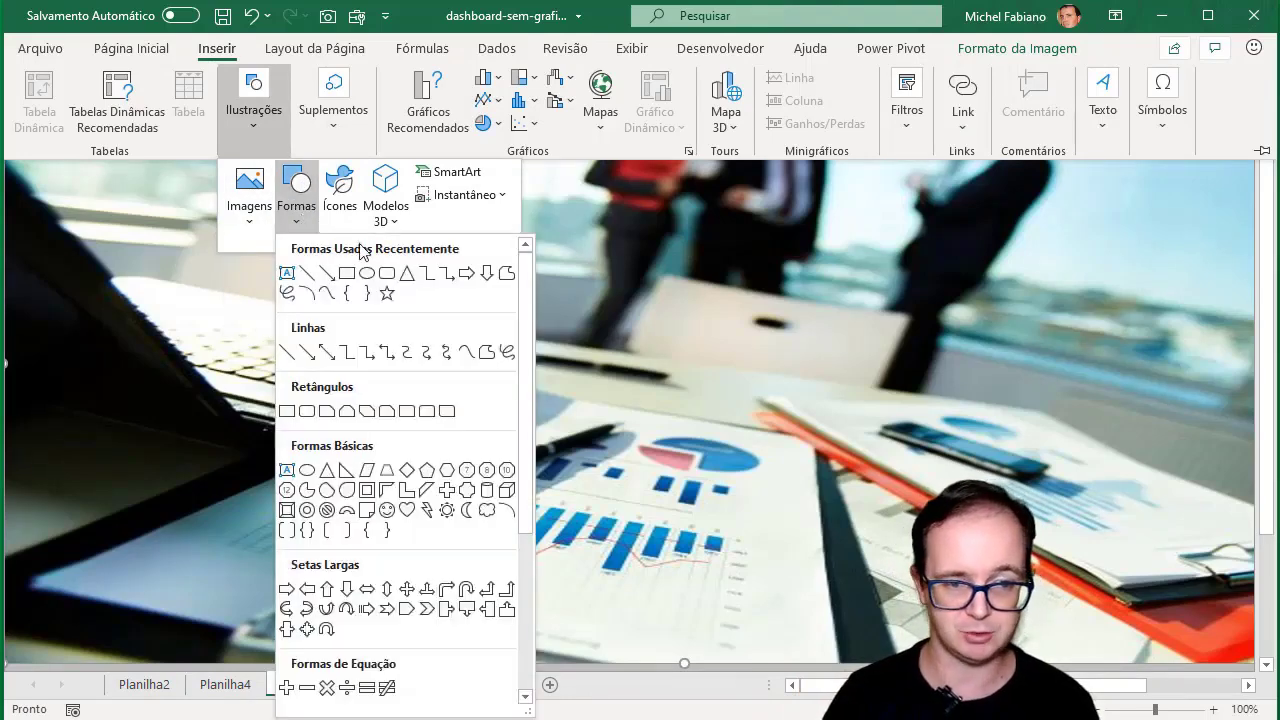
{"action": "left_click", "coordinate": [348, 279]}
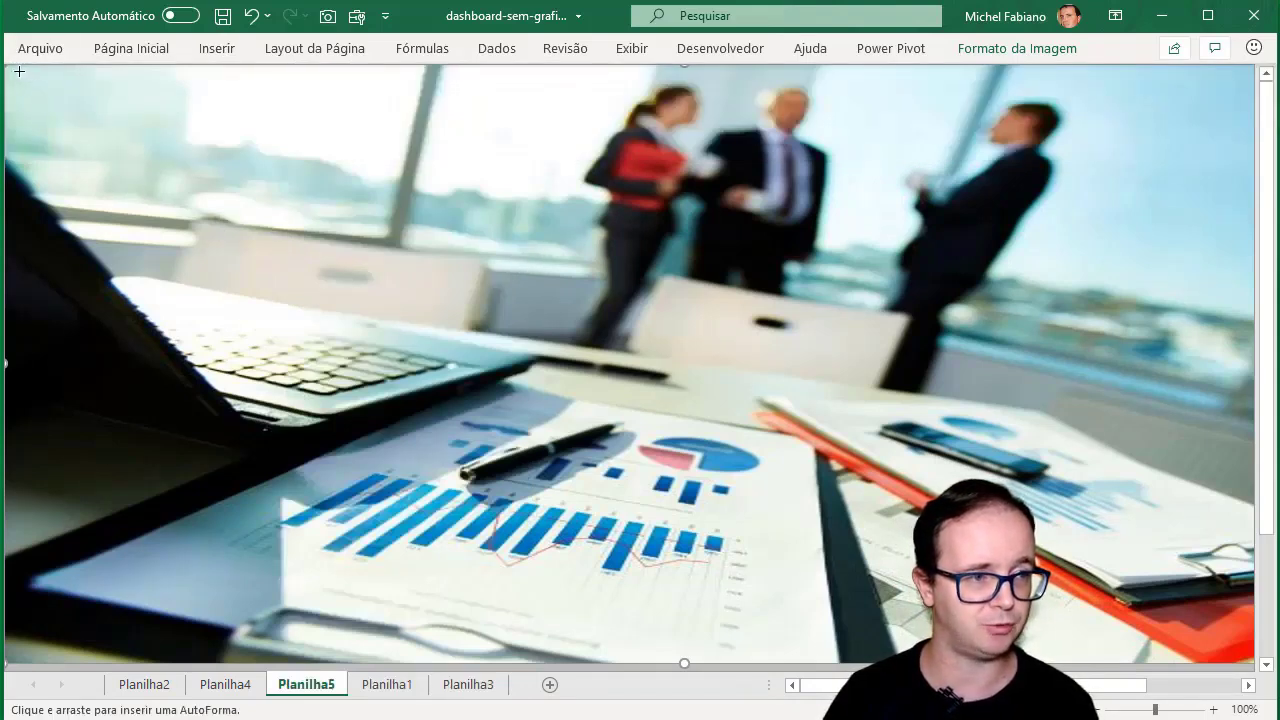
{"action": "mouse_move", "coordinate": [13, 72]}
{"action": "left_mouse_down"}
{"action": "mouse_move", "coordinate": [1256, 616]}
{"action": "mouse_move", "coordinate": [1066, 614]}
{"action": "left_mouse_up"}
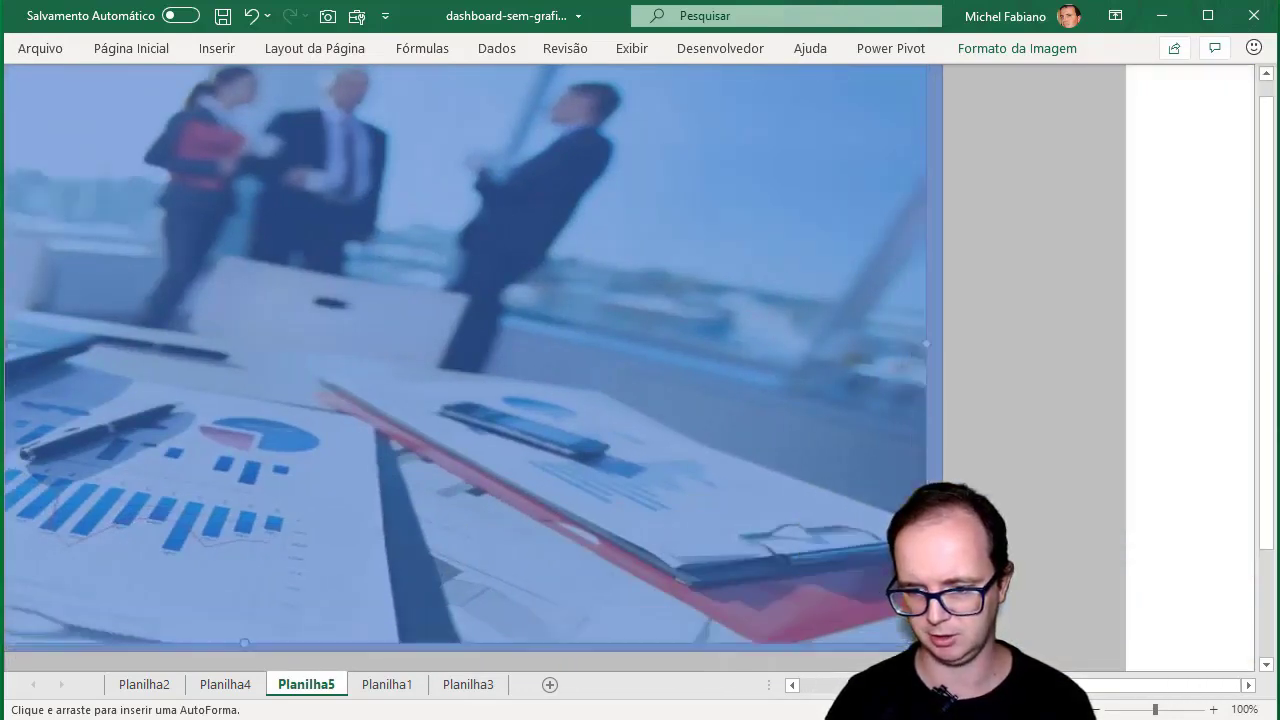
{"action": "mouse_move", "coordinate": [1066, 614]}
{"action": "left_mouse_down"}
{"action": "mouse_move", "coordinate": [940, 644]}
{"action": "mouse_move", "coordinate": [914, 628]}
{"action": "left_mouse_up"}
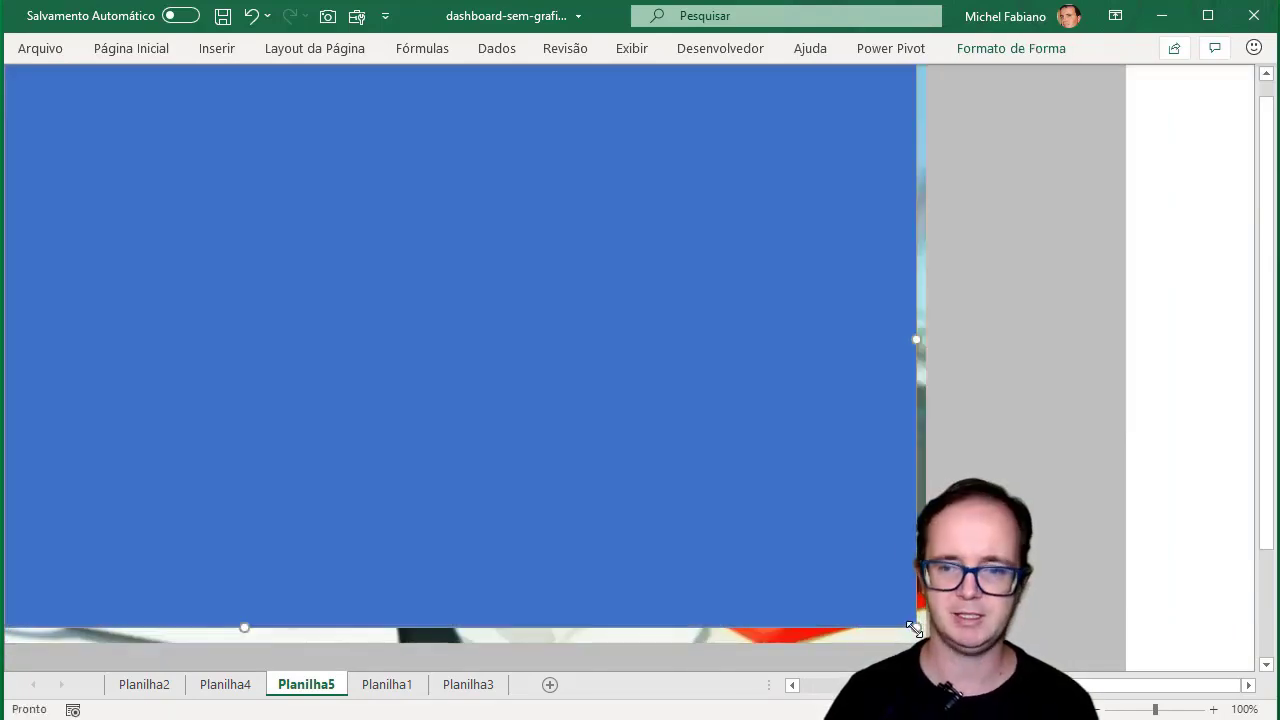
Set the rectangle's fill to black (#000000) at 30% transparency in Formatar Forma
{"action": "right_click", "coordinate": [535, 174]}
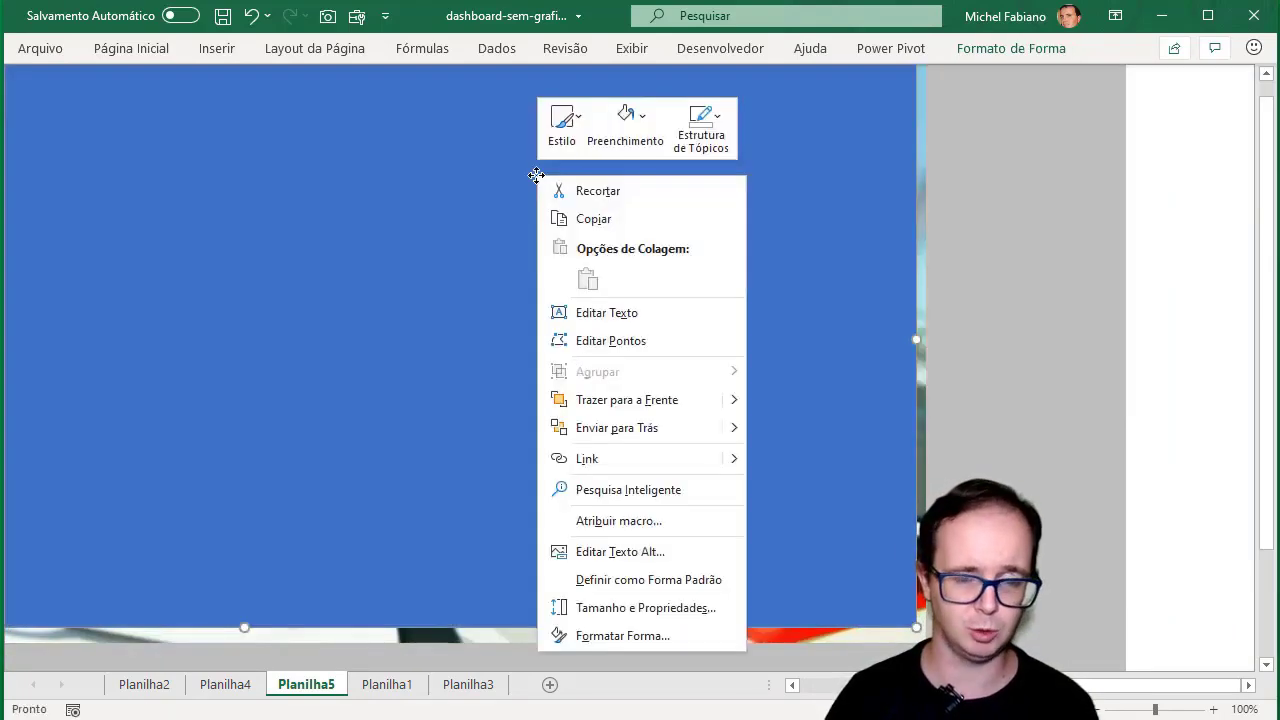
{"action": "left_click", "coordinate": [636, 635]}
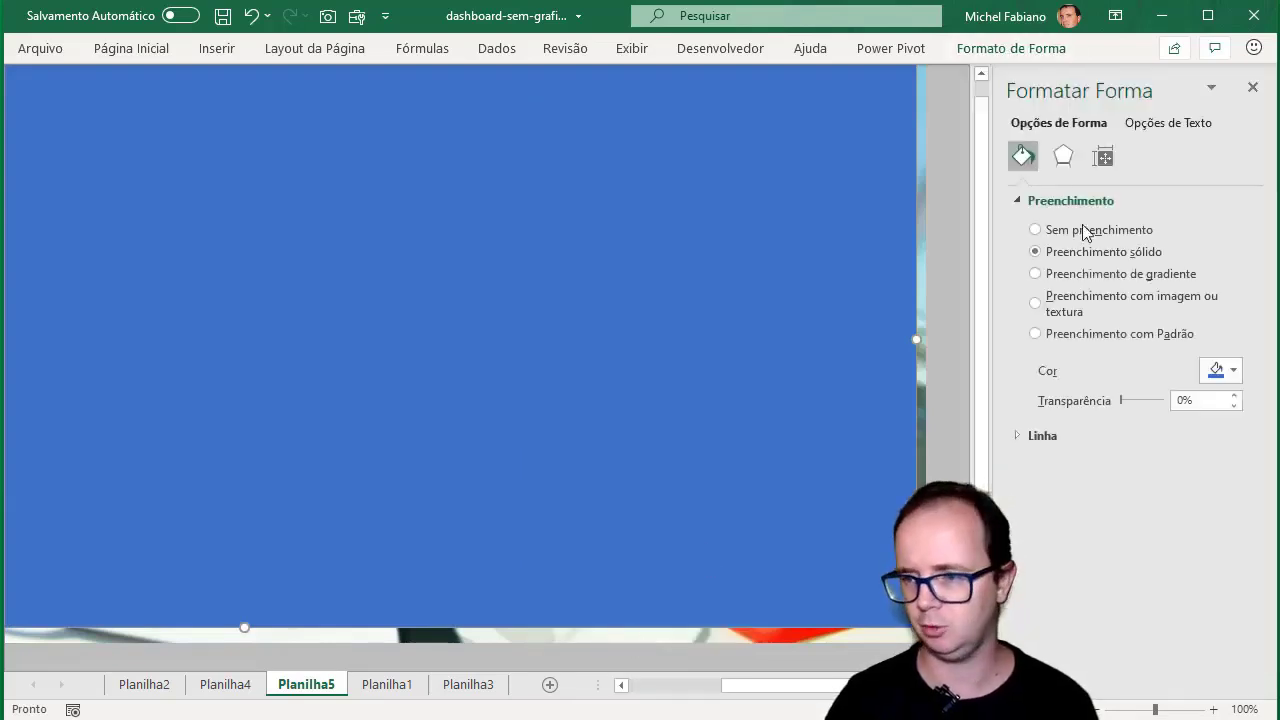
{"action": "left_click", "coordinate": [1234, 370]}
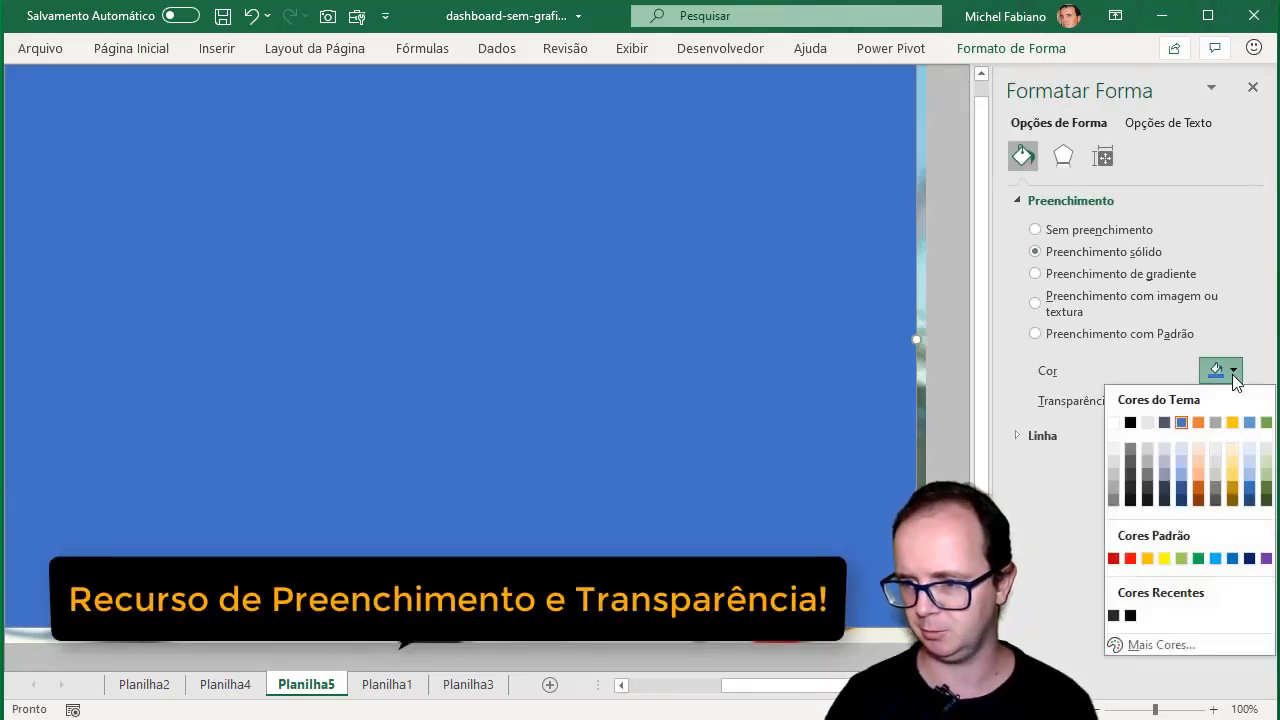
{"action": "left_click", "coordinate": [1168, 645]}
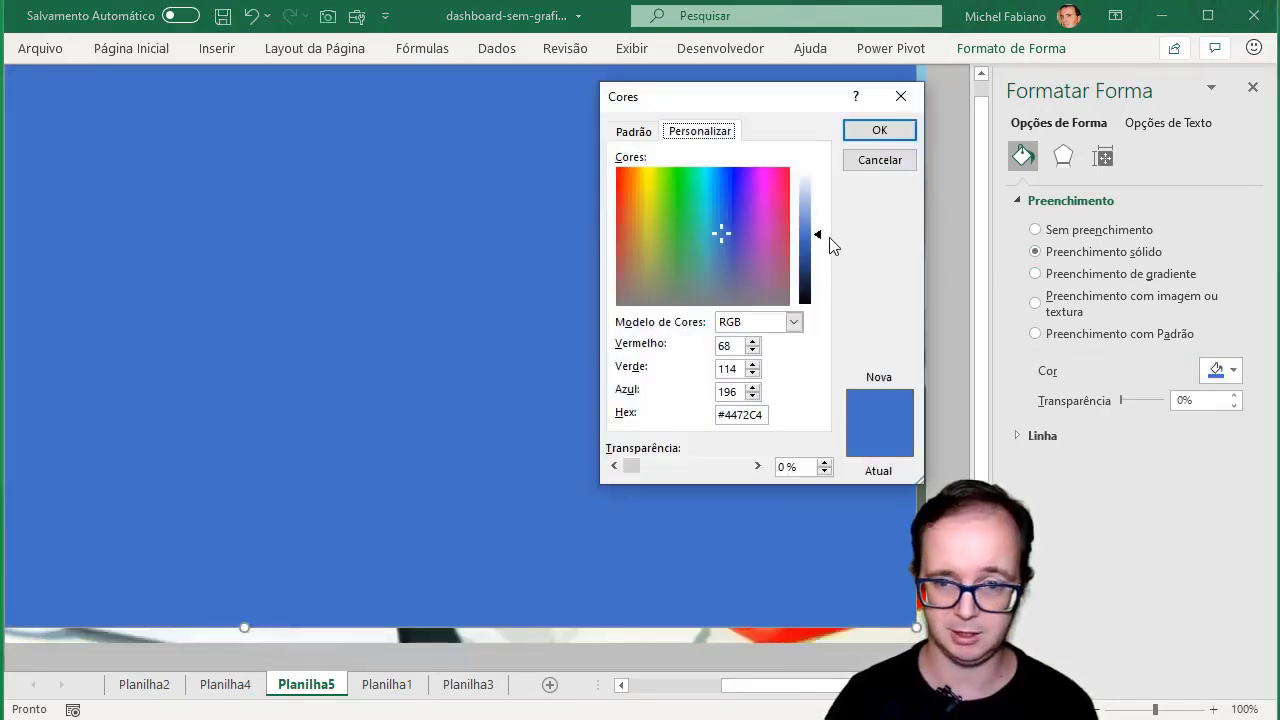
{"action": "left_click_drag", "start_coordinate": [818, 234], "coordinate": [818, 306]}
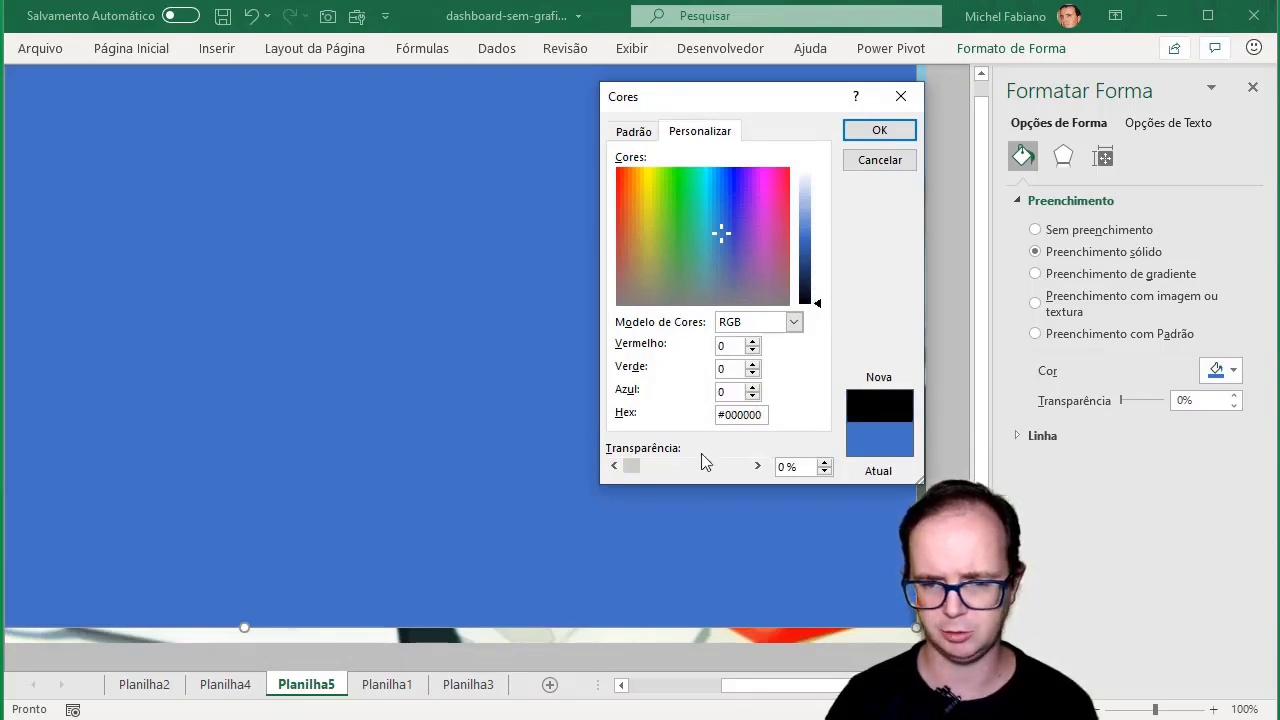
{"action": "left_click_drag", "start_coordinate": [640, 465], "coordinate": [669, 471]}
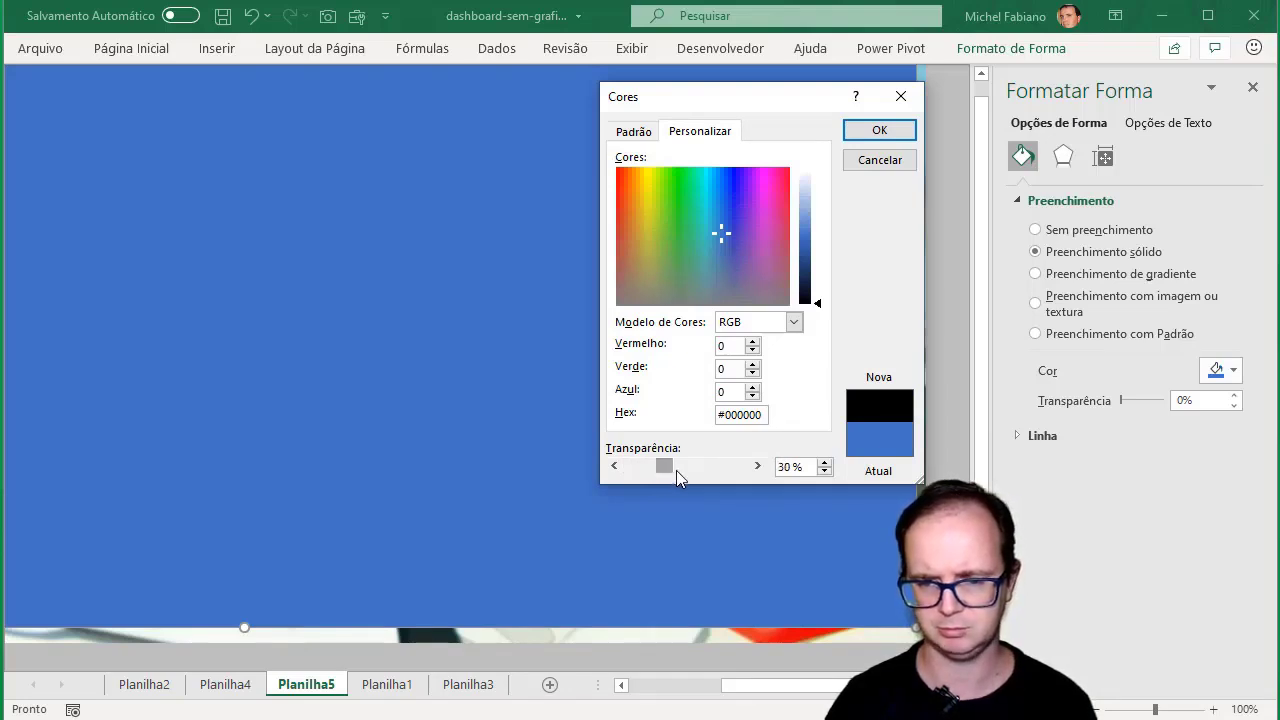
{"action": "left_click", "coordinate": [879, 130]}
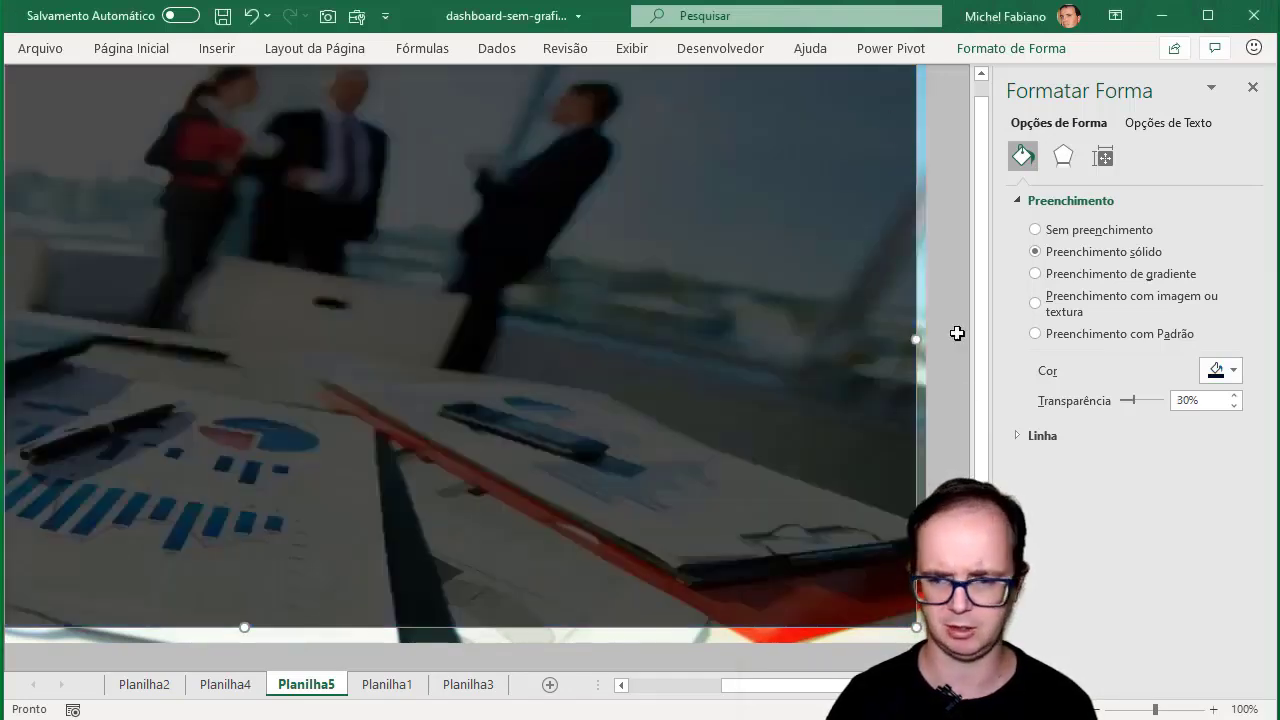
{"action": "left_click_drag", "start_coordinate": [840, 685], "coordinate": [746, 685]}
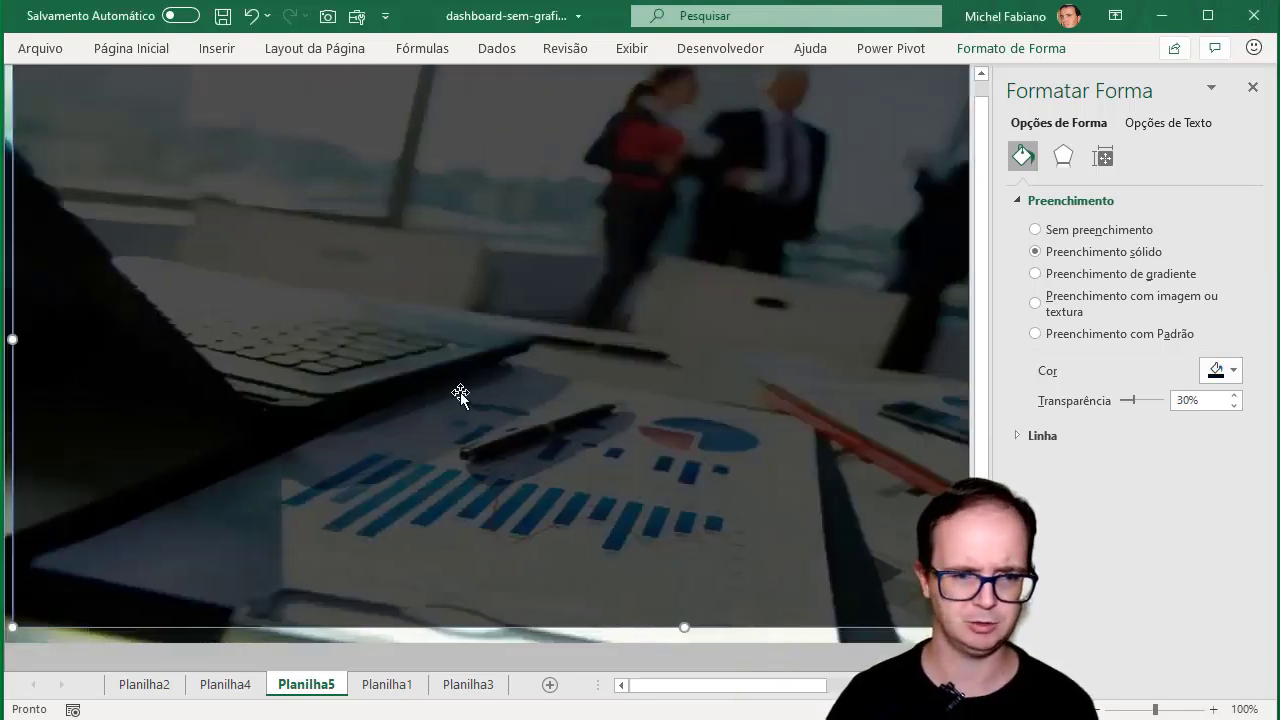
{"action": "scroll", "coordinate": [458, 396], "scroll_direction": "up", "scroll_amount": 1}
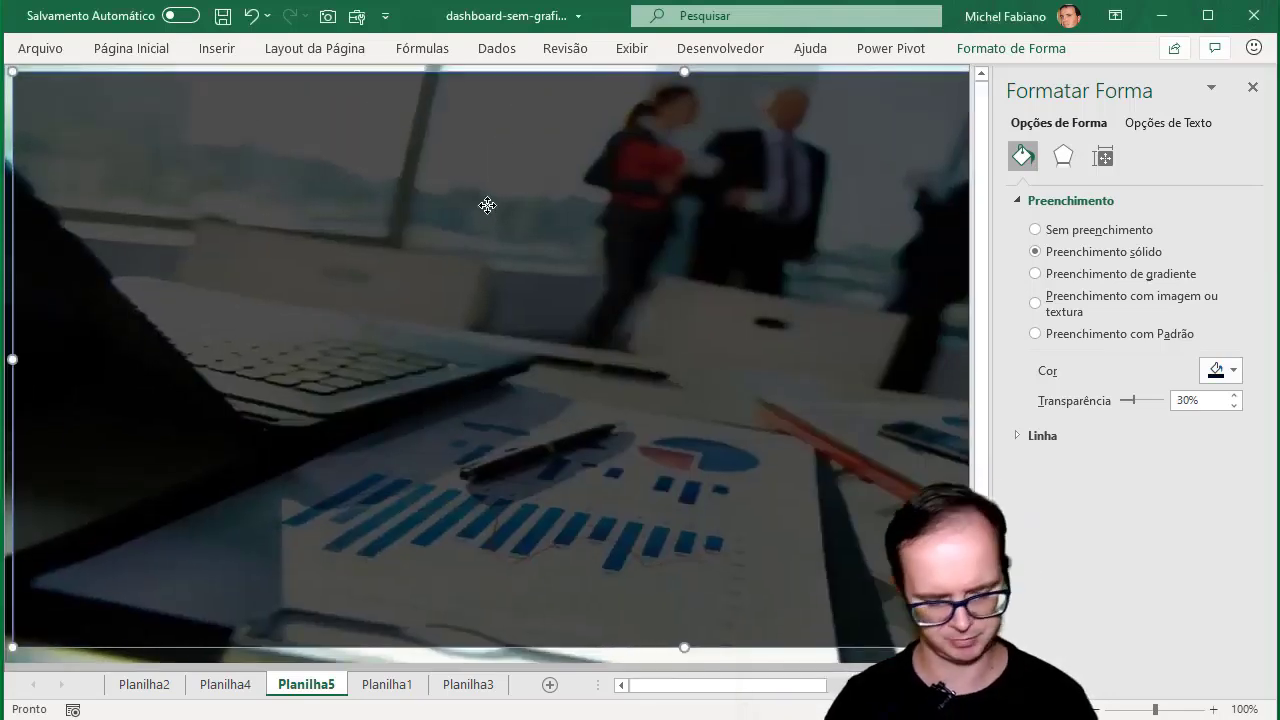
Duplicate the overlay with Ctrl+D, shrink it into a thin strip and place it along the top
{"action": "key", "text": "ctrl+d"}
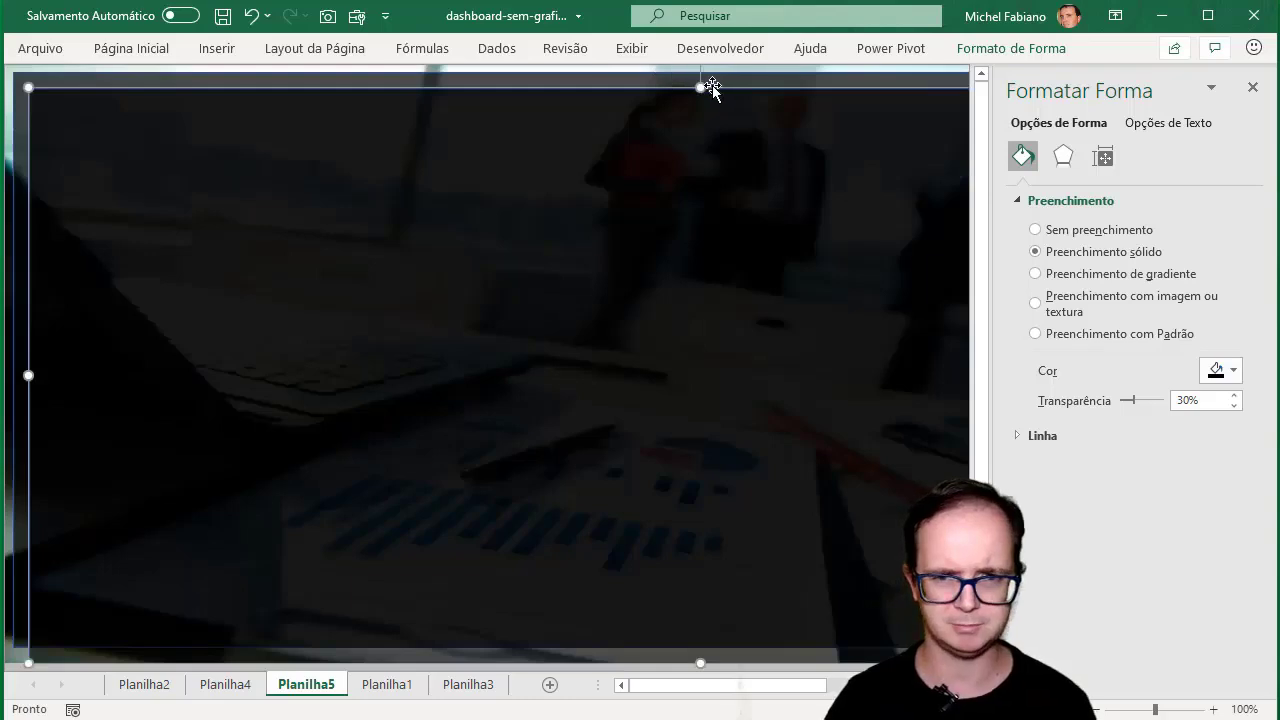
{"action": "mouse_move", "coordinate": [700, 88]}
{"action": "left_mouse_down"}
{"action": "mouse_move", "coordinate": [680, 594]}
{"action": "mouse_move", "coordinate": [664, 119]}
{"action": "left_mouse_up"}
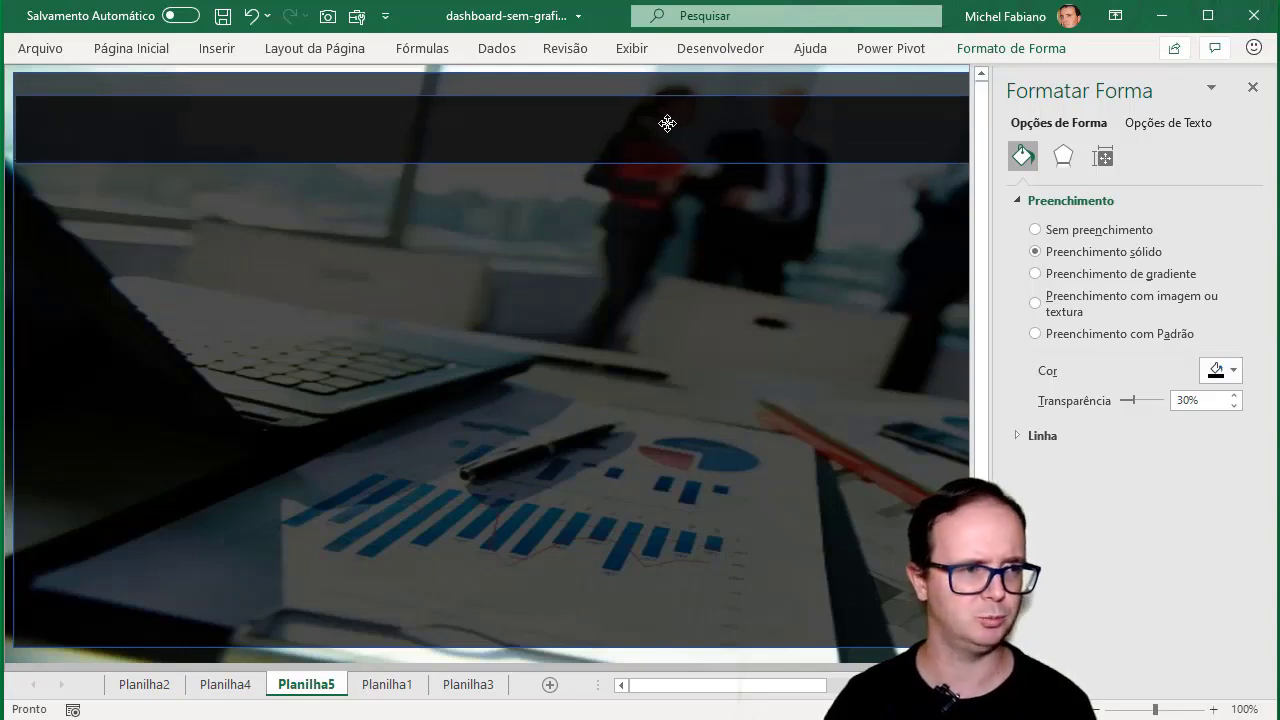
{"action": "left_click_drag", "start_coordinate": [664, 120], "coordinate": [664, 122]}
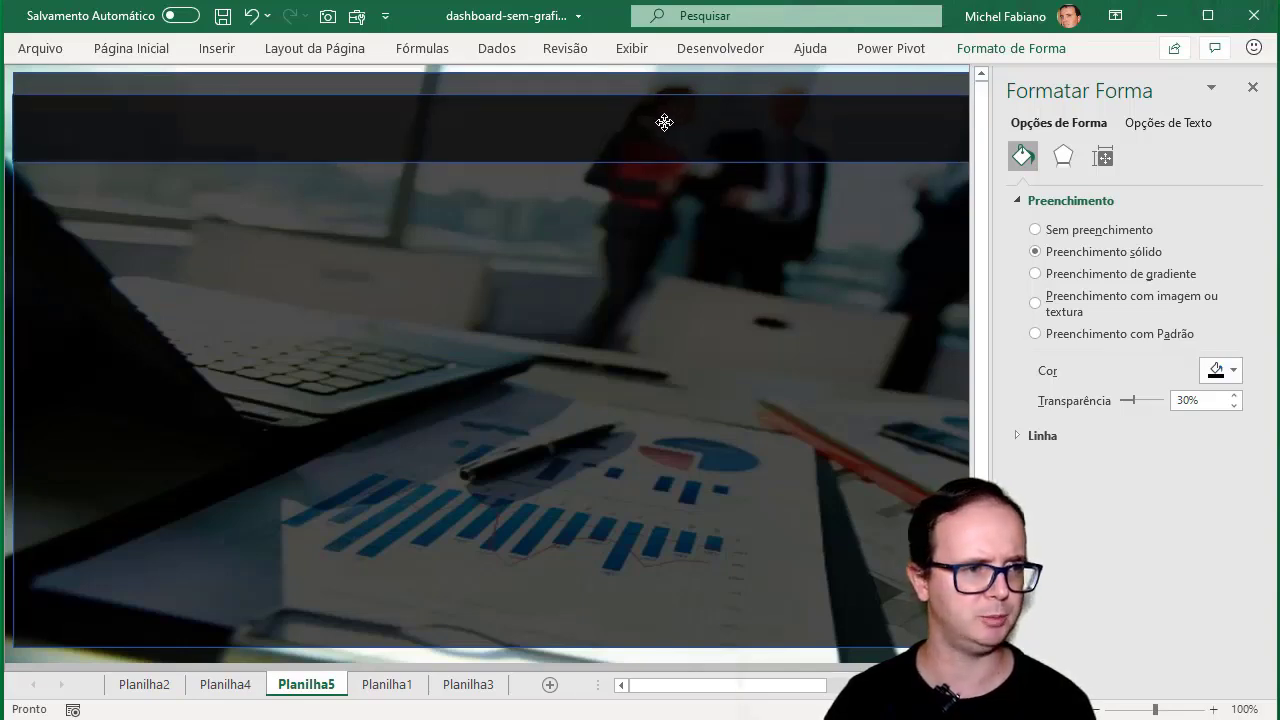
{"action": "left_click", "coordinate": [993, 50]}
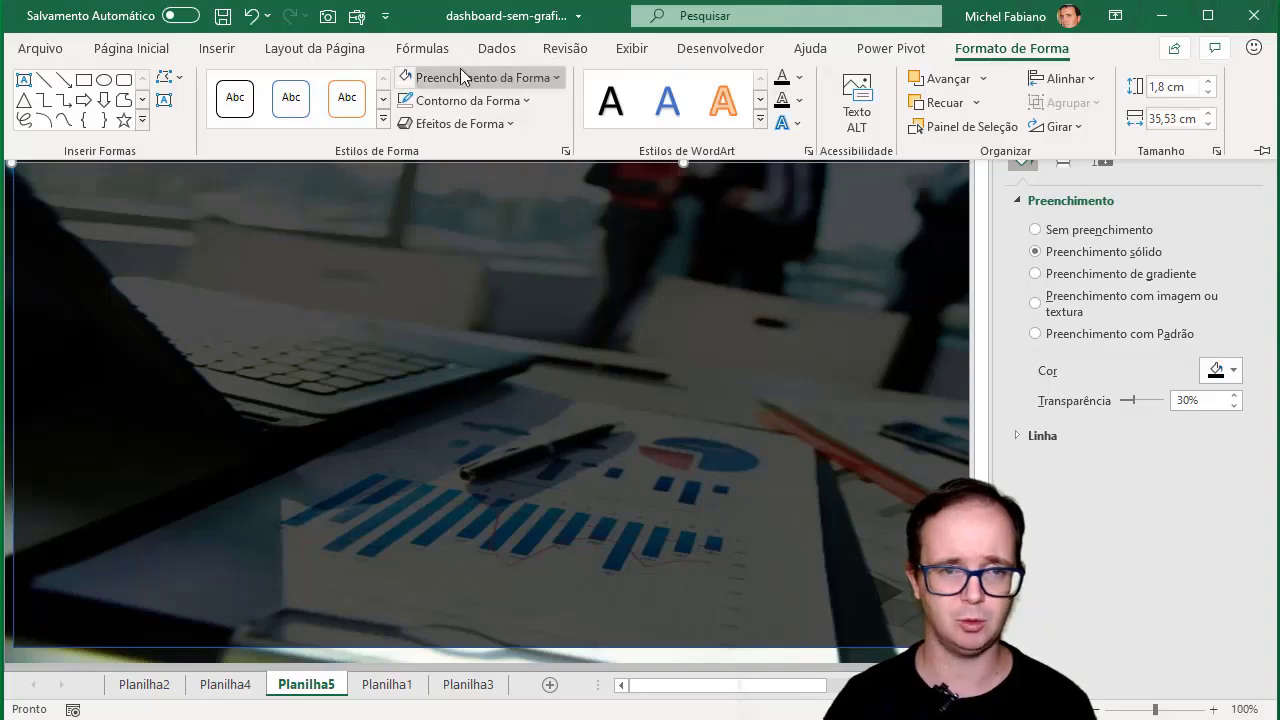
{"action": "left_click", "coordinate": [443, 265]}
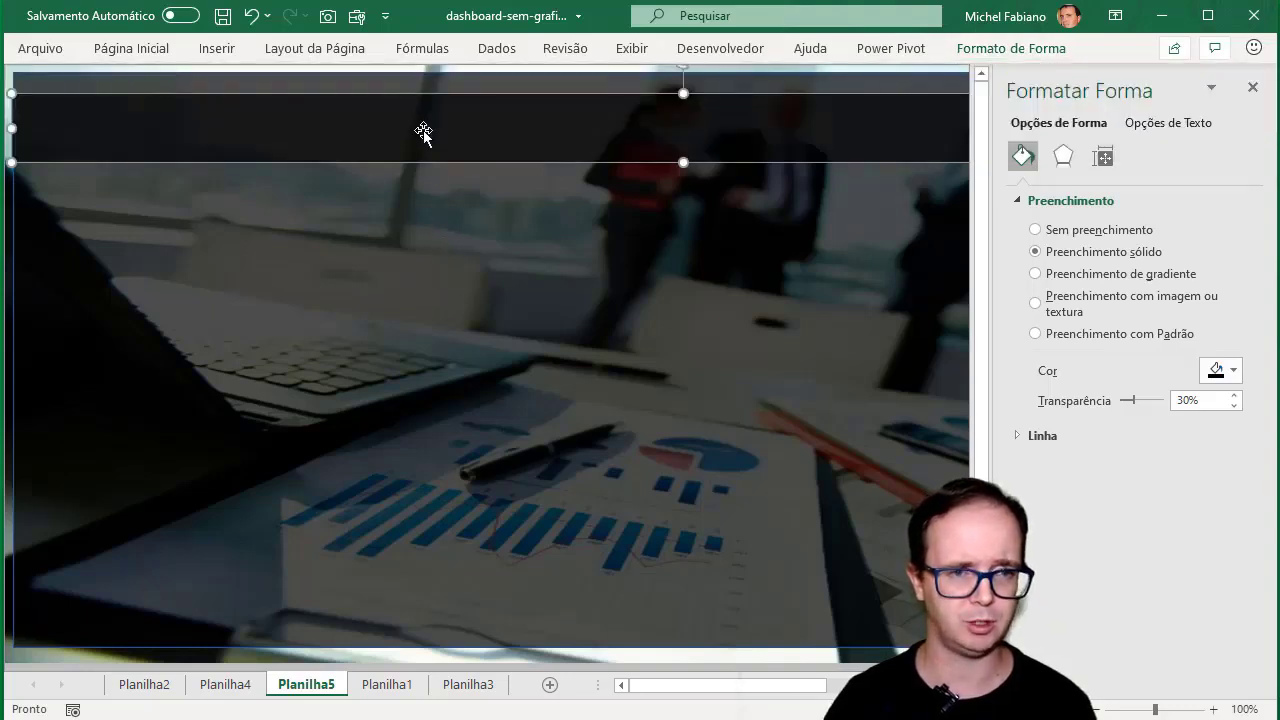
{"action": "left_click", "coordinate": [457, 276]}
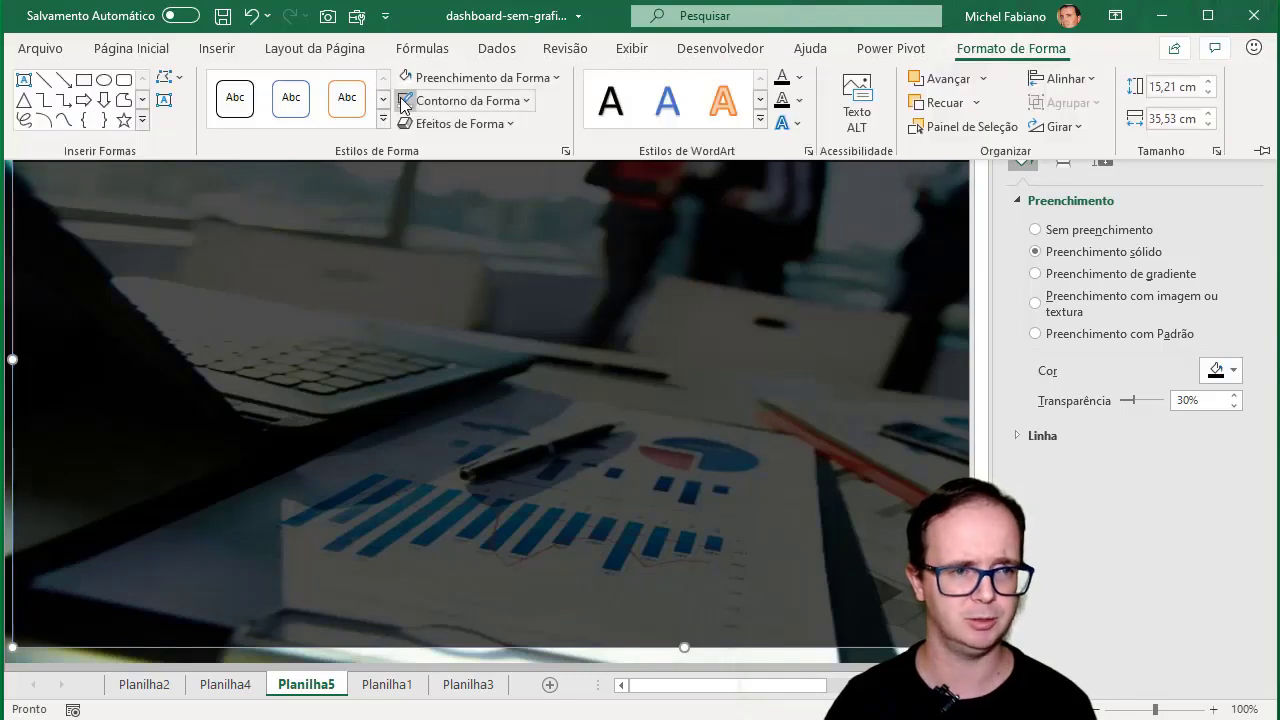
{"action": "left_click", "coordinate": [455, 132]}
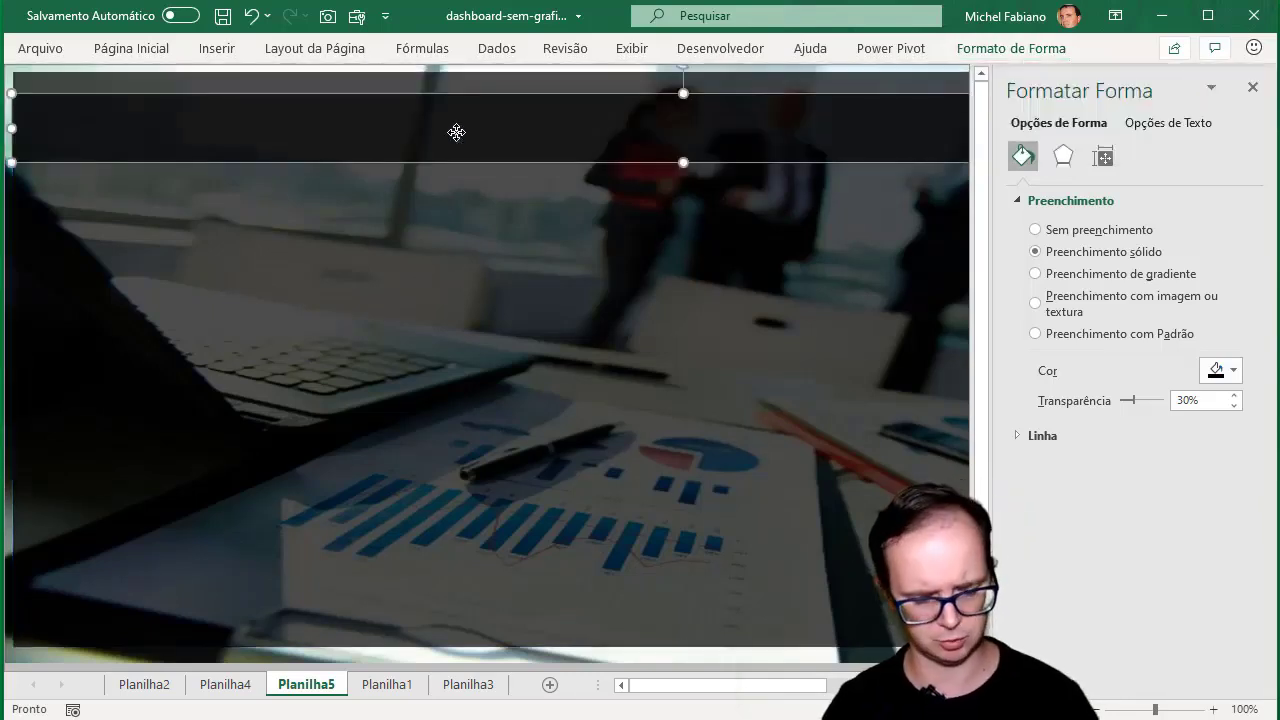
{"action": "left_click_drag", "start_coordinate": [457, 131], "coordinate": [526, 161]}
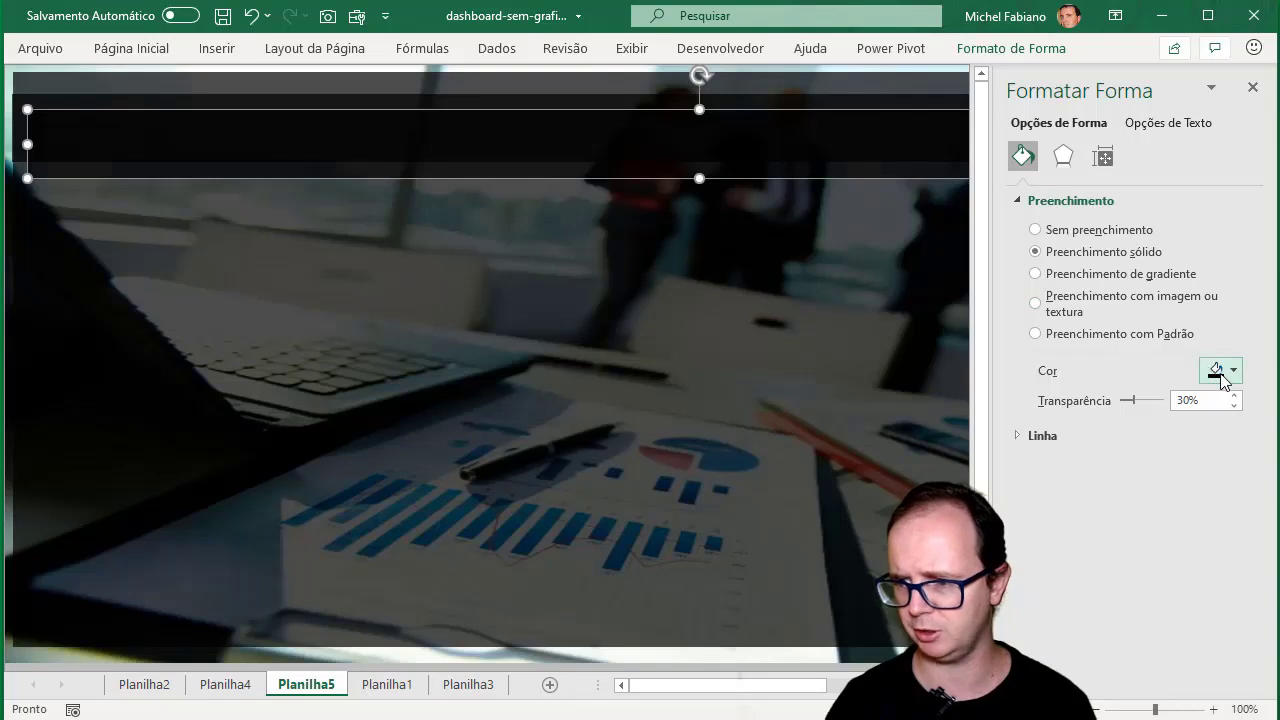
Fill the strip with gold, shrink it to a thin line under the header, and close Formatar Forma
{"action": "left_click", "coordinate": [1234, 378]}
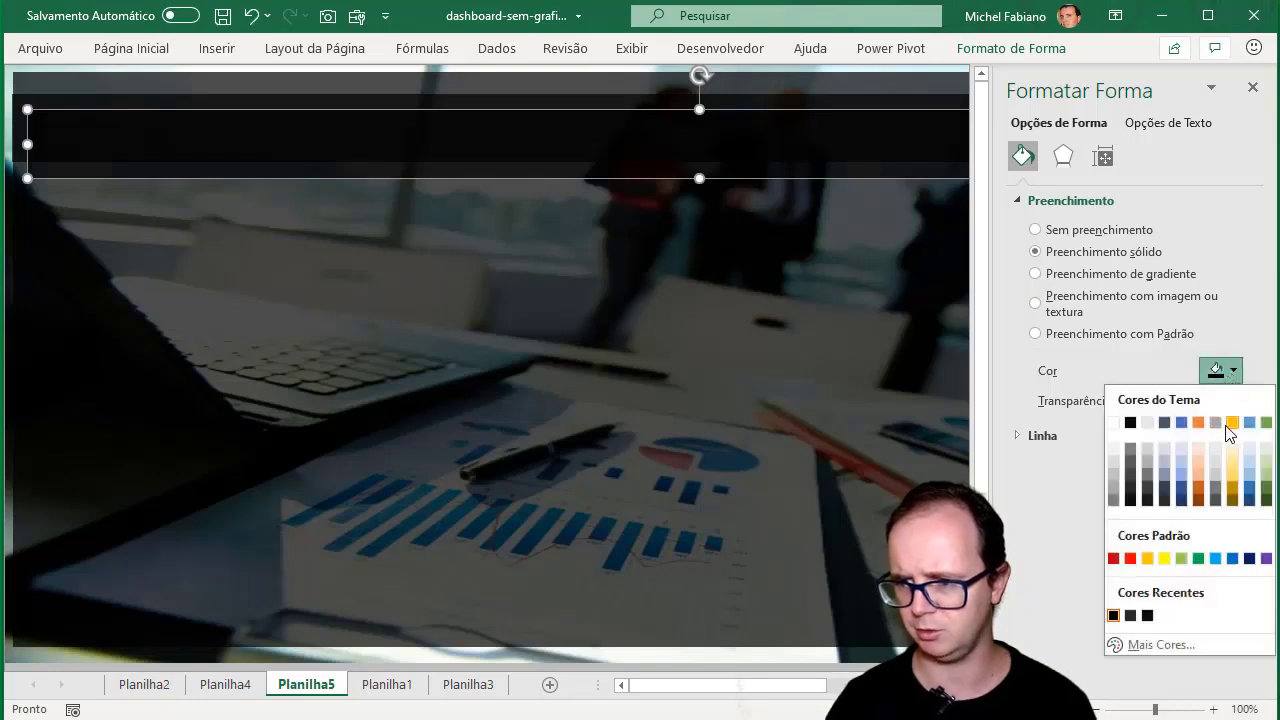
{"action": "left_click", "coordinate": [1229, 423]}
{"action": "mouse_move", "coordinate": [699, 108]}
{"action": "left_mouse_down"}
{"action": "mouse_move", "coordinate": [702, 168]}
{"action": "mouse_move", "coordinate": [716, 156]}
{"action": "left_mouse_up"}
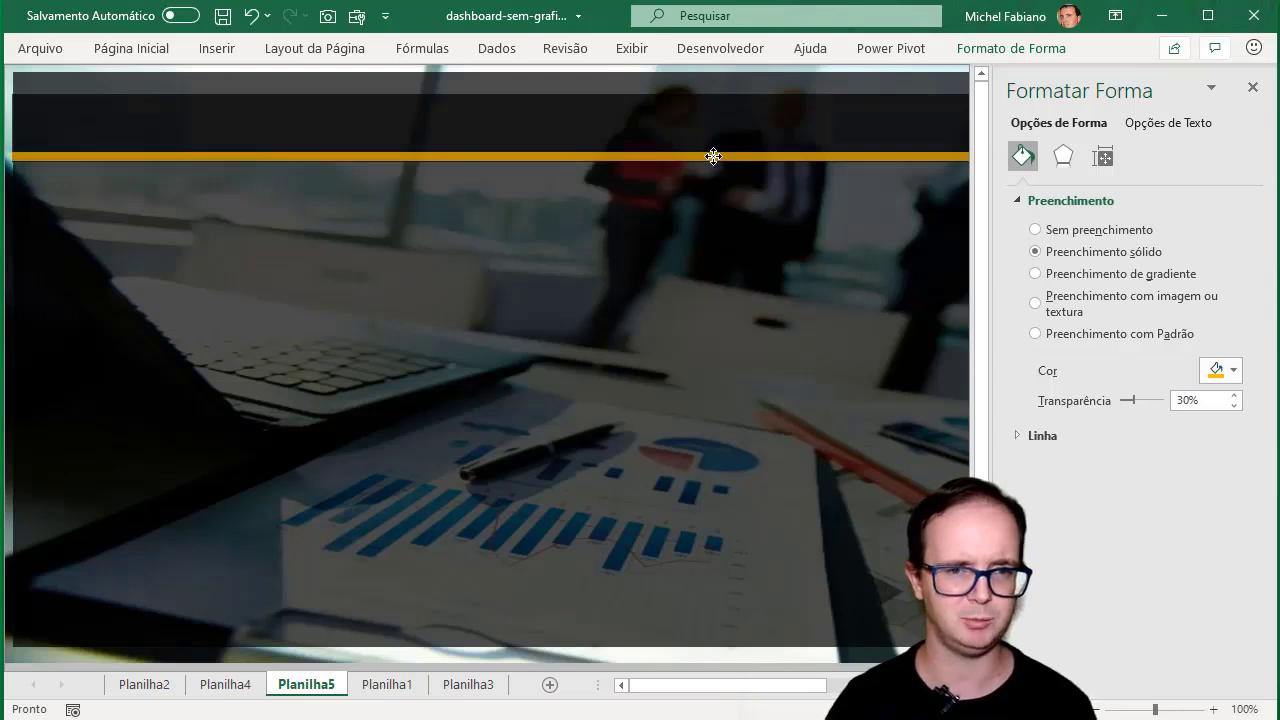
{"action": "left_click", "coordinate": [760, 251]}
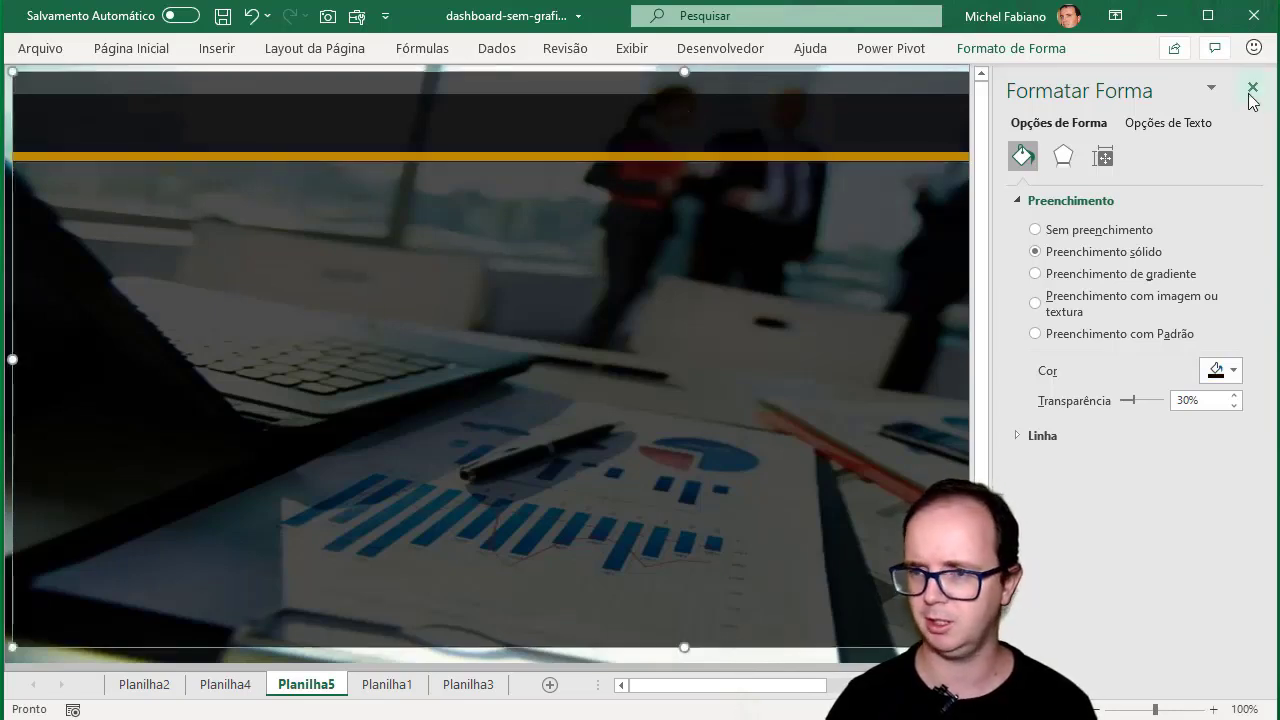
{"action": "left_click", "coordinate": [1252, 88]}
Duplicate the dark header strip twice with Ctrl+D, placing the copies below the gold line
{"action": "left_click", "coordinate": [996, 118]}
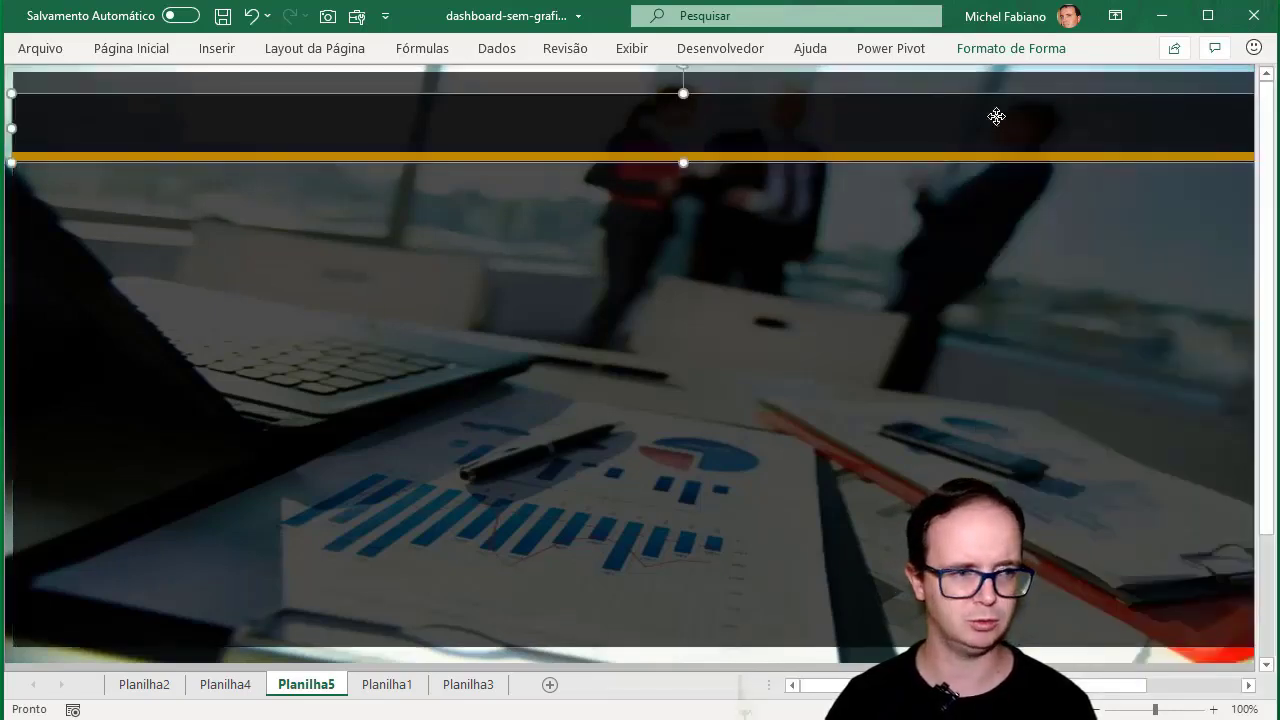
{"action": "key", "text": "ctrl+d"}
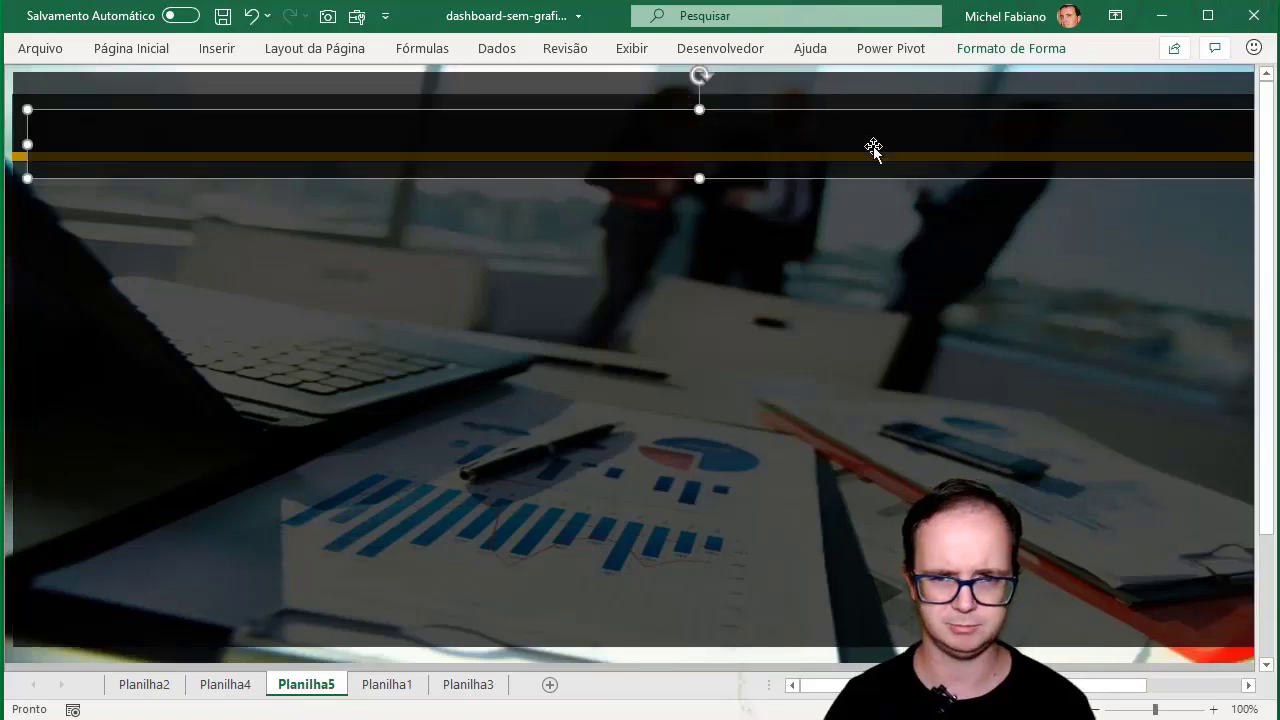
{"action": "left_click_drag", "start_coordinate": [873, 146], "coordinate": [868, 205]}
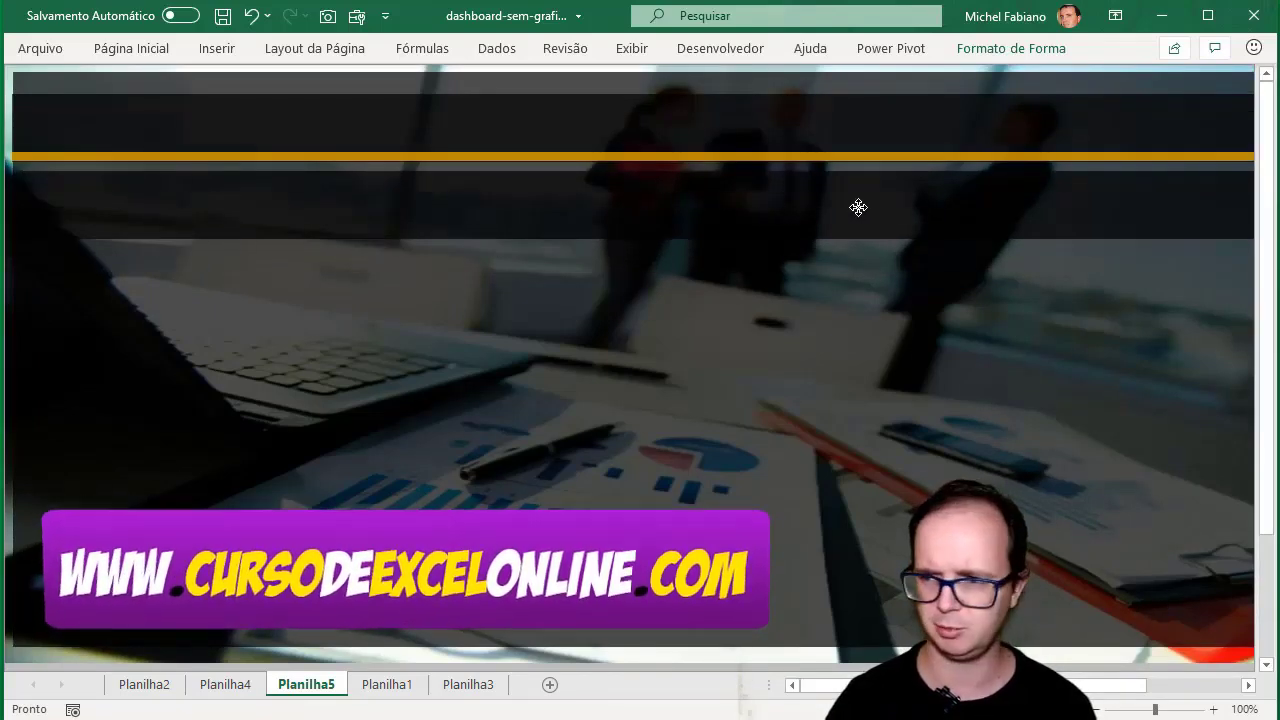
{"action": "left_click", "coordinate": [857, 208]}
{"action": "key", "text": "ctrl+d"}
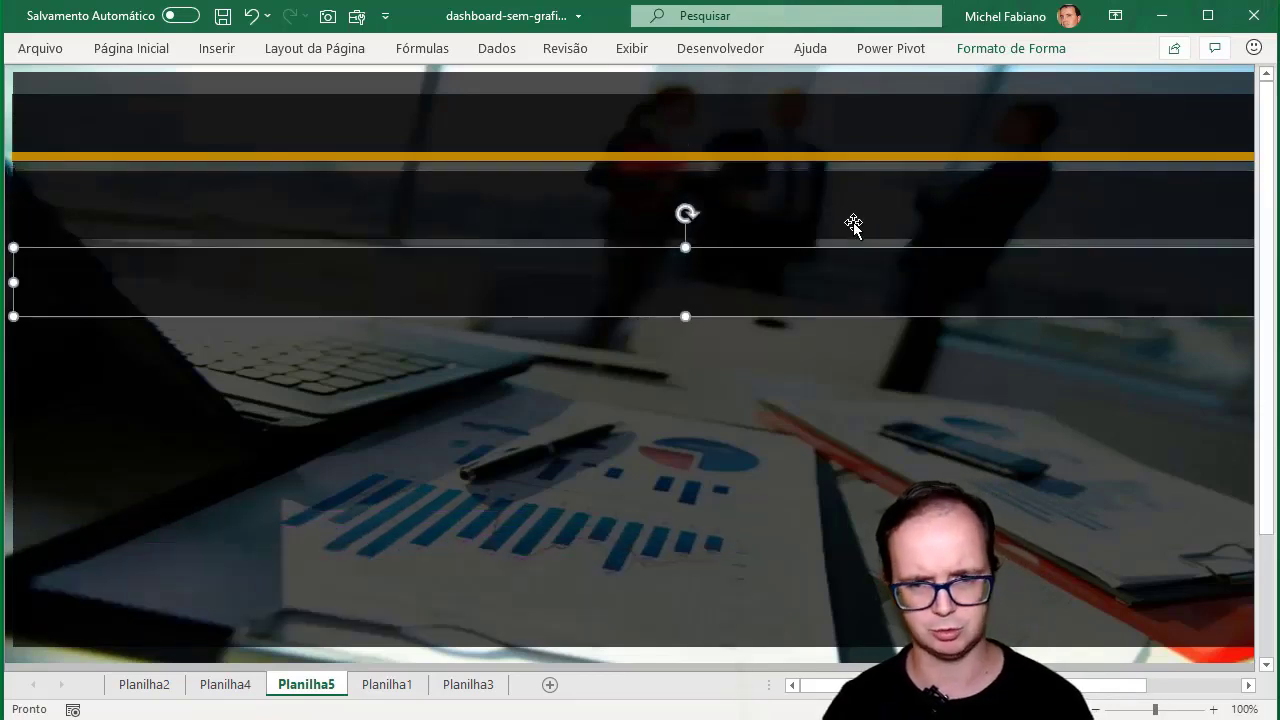
{"action": "left_click_drag", "start_coordinate": [813, 285], "coordinate": [825, 296]}
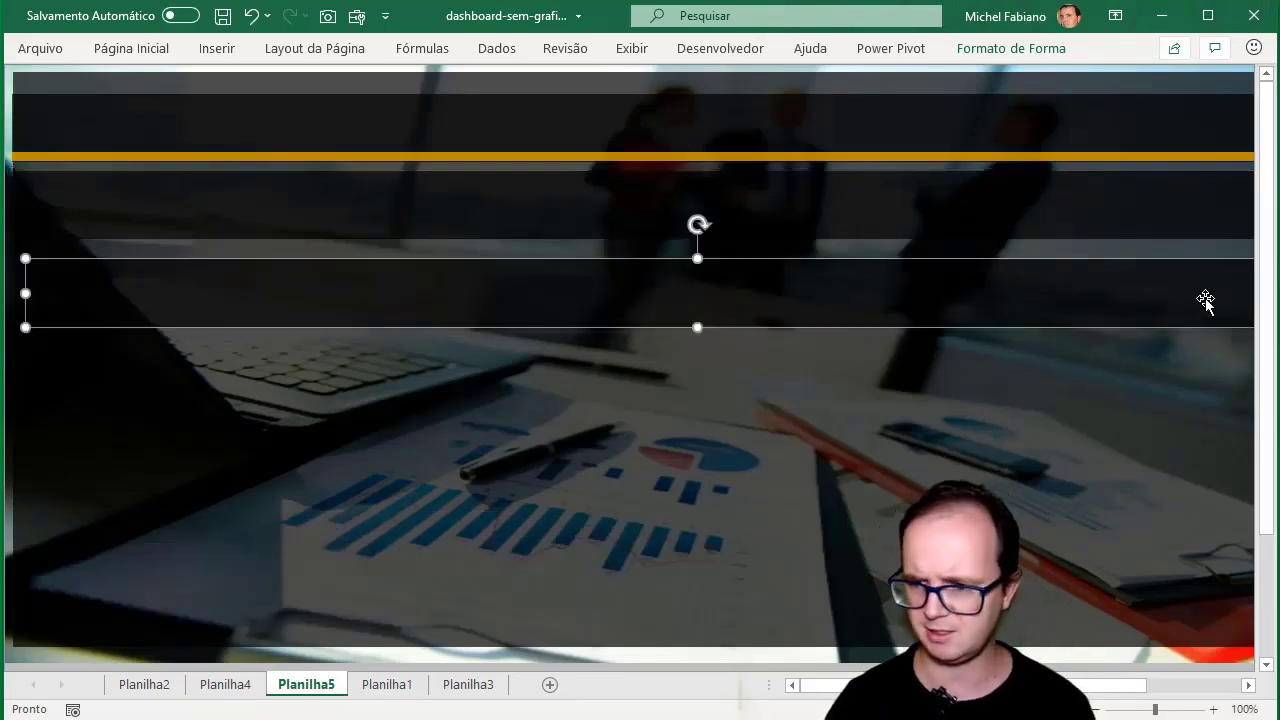
{"action": "left_click", "coordinate": [1096, 709]}
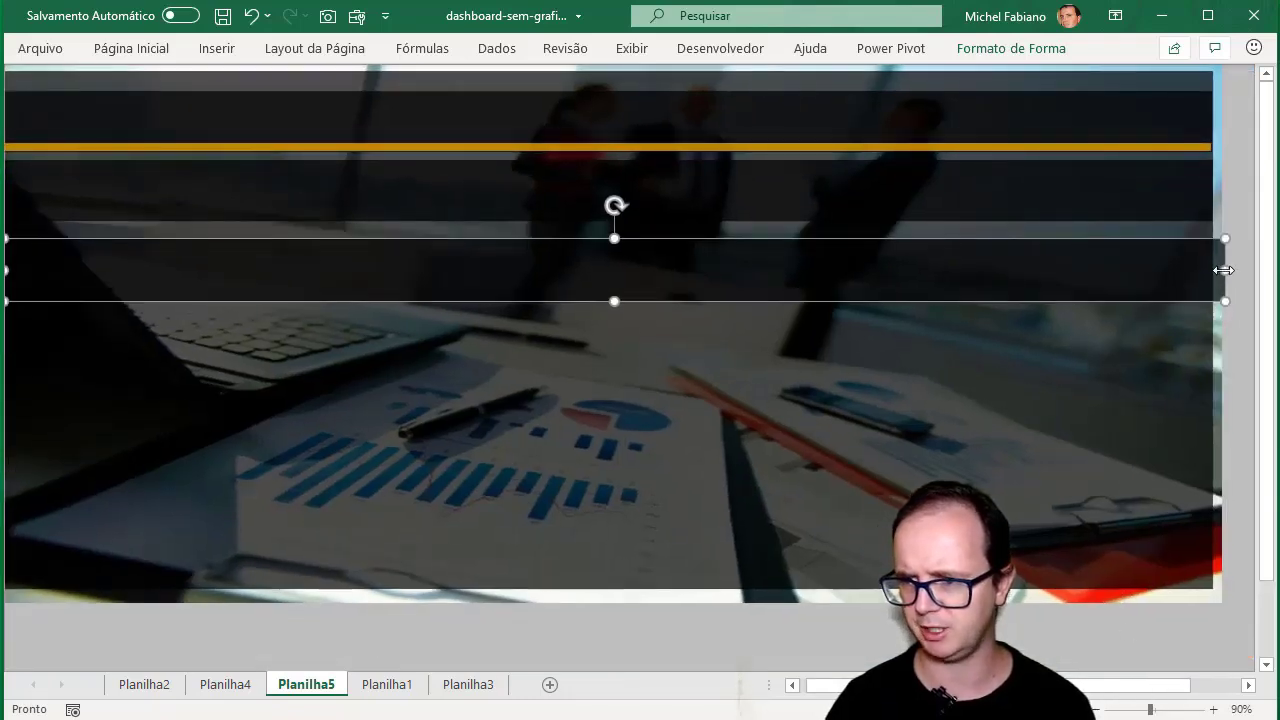
Reshape the bar copy into a tall narrow panel and repeat it into three side-by-side panels
{"action": "left_click_drag", "start_coordinate": [1224, 270], "coordinate": [377, 263]}
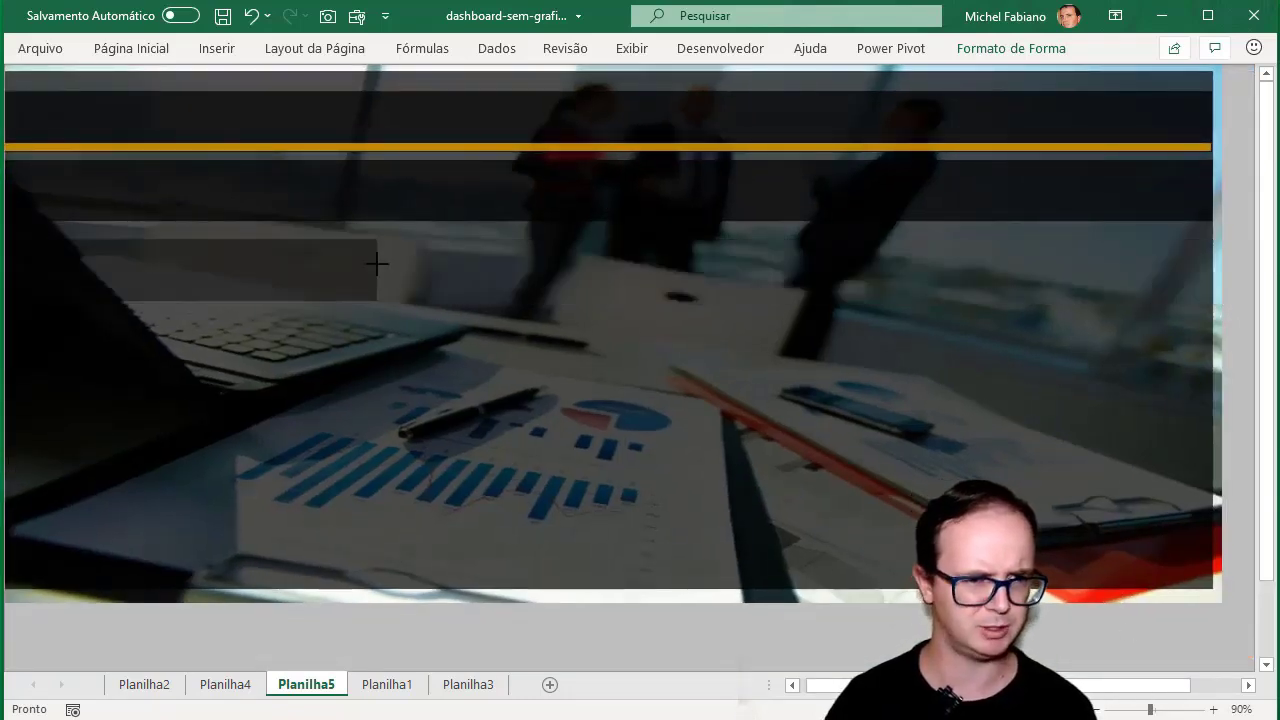
{"action": "mouse_move", "coordinate": [189, 300]}
{"action": "left_mouse_down"}
{"action": "mouse_move", "coordinate": [168, 492]}
{"action": "mouse_move", "coordinate": [202, 576]}
{"action": "left_mouse_up"}
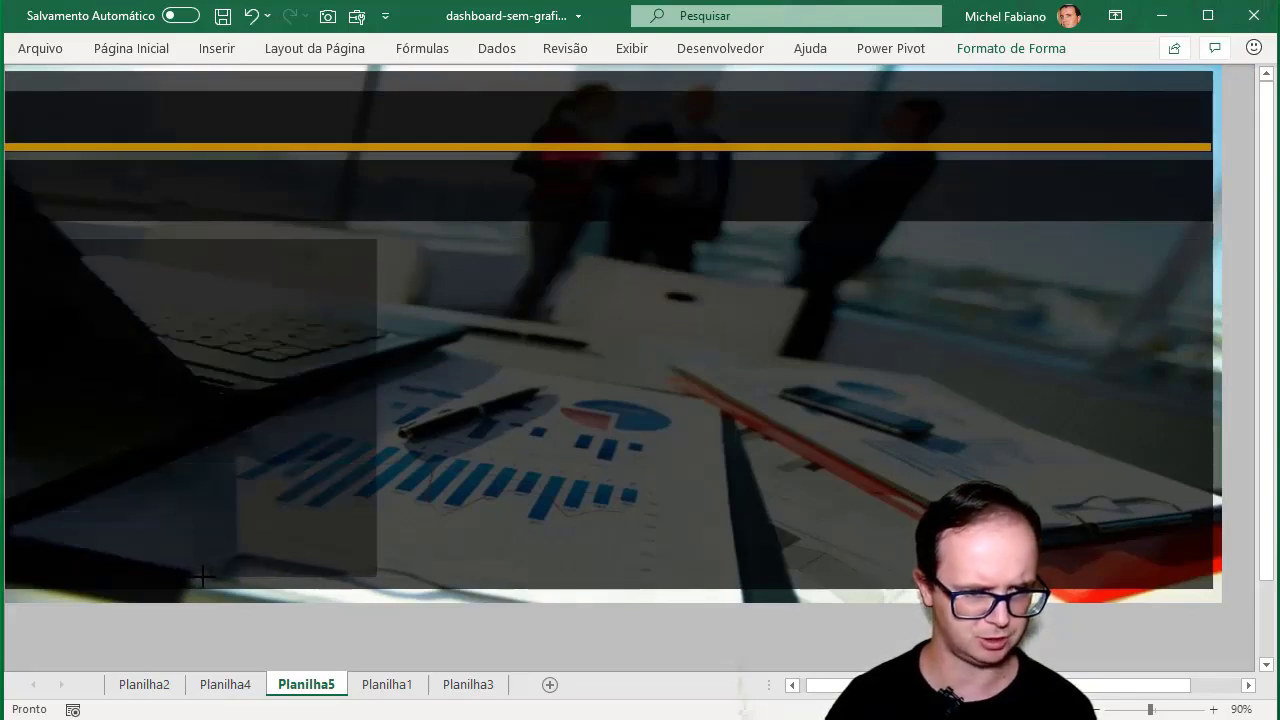
{"action": "left_click_drag", "start_coordinate": [228, 443], "coordinate": [240, 440]}
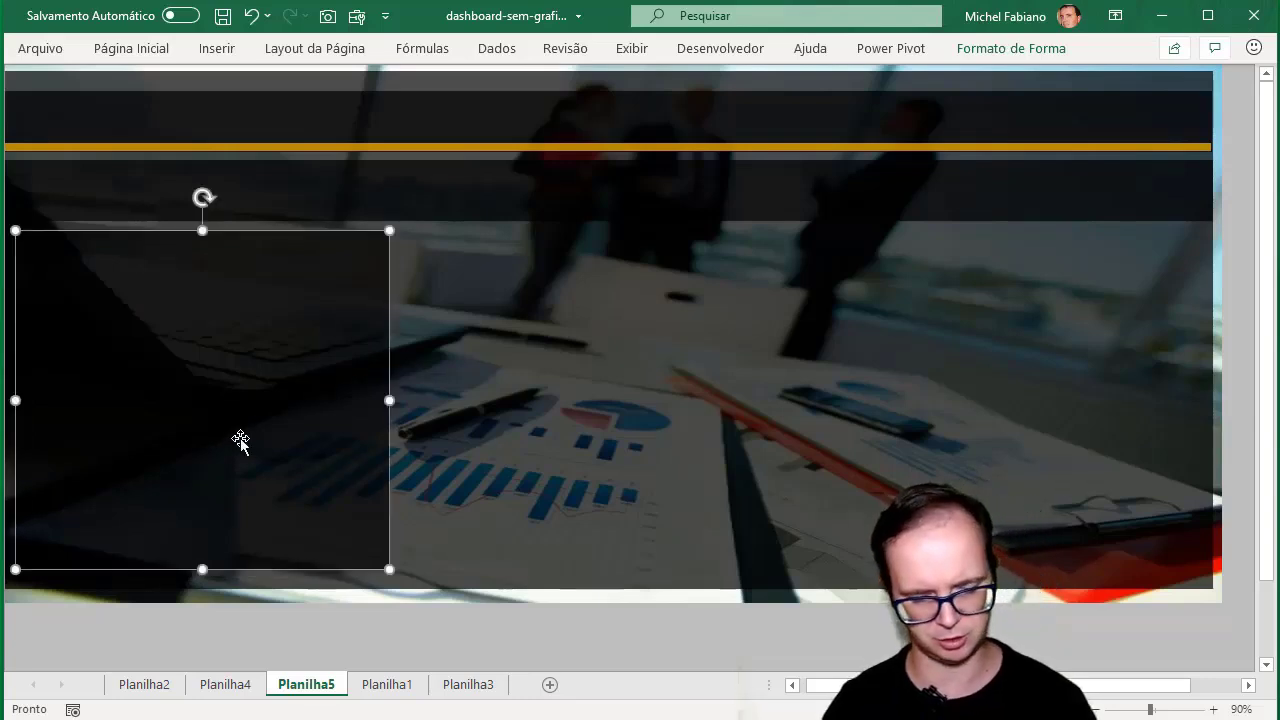
{"action": "mouse_move", "coordinate": [280, 385]}
{"action": "left_mouse_down"}
{"action": "mouse_move", "coordinate": [677, 388]}
{"action": "mouse_move", "coordinate": [661, 383]}
{"action": "left_mouse_up"}
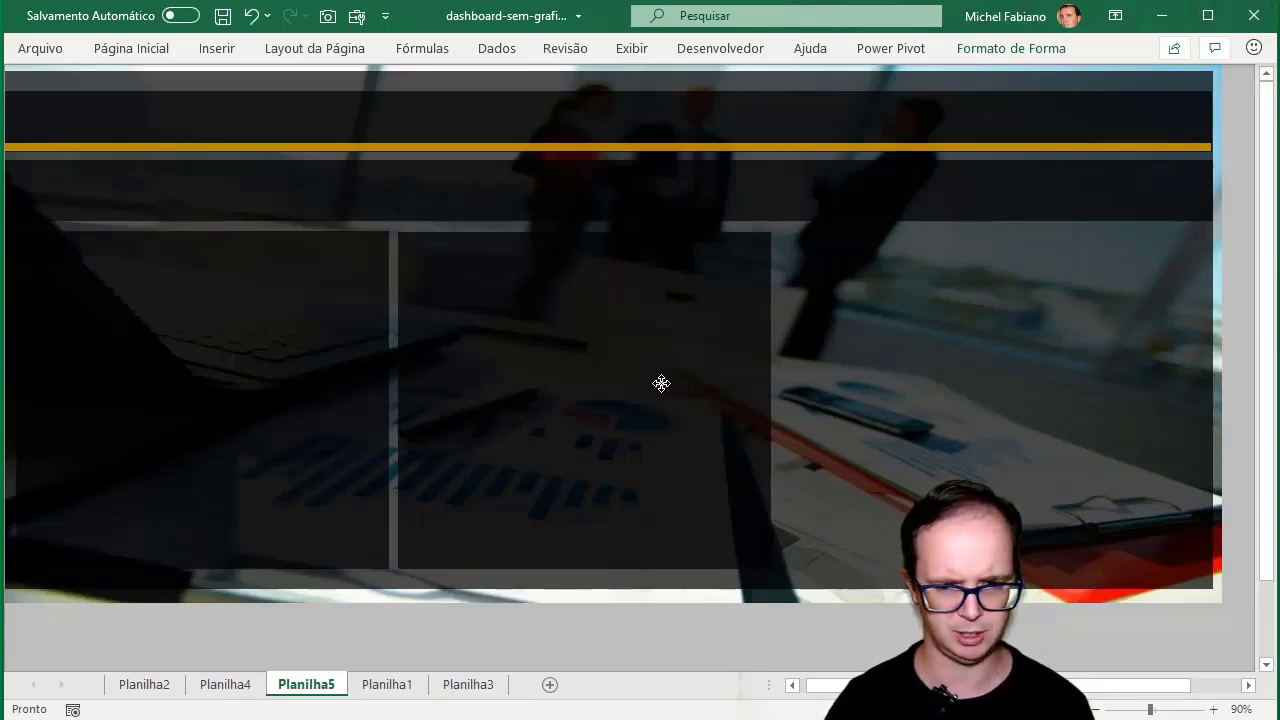
{"action": "key", "text": "ctrl+d"}
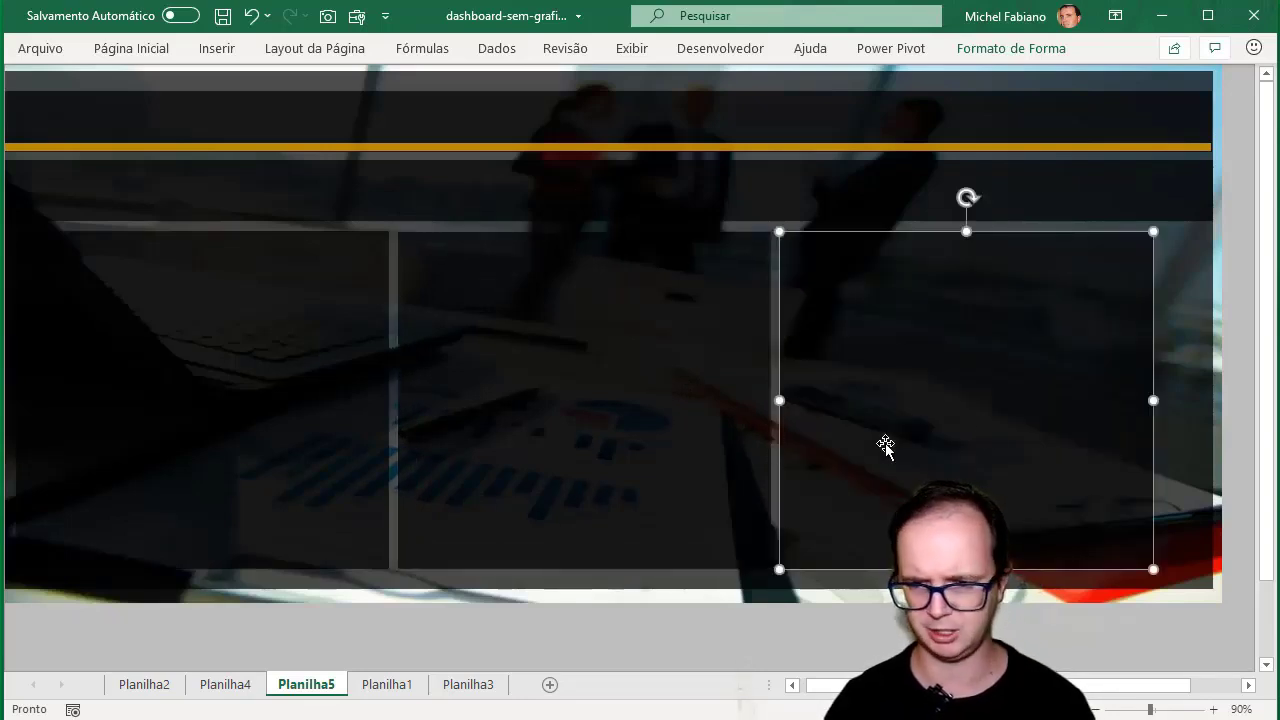
Widen the right panel to the dashboard edge, halve its height, and stack a copy beneath it
{"action": "left_click_drag", "start_coordinate": [1153, 400], "coordinate": [1205, 400]}
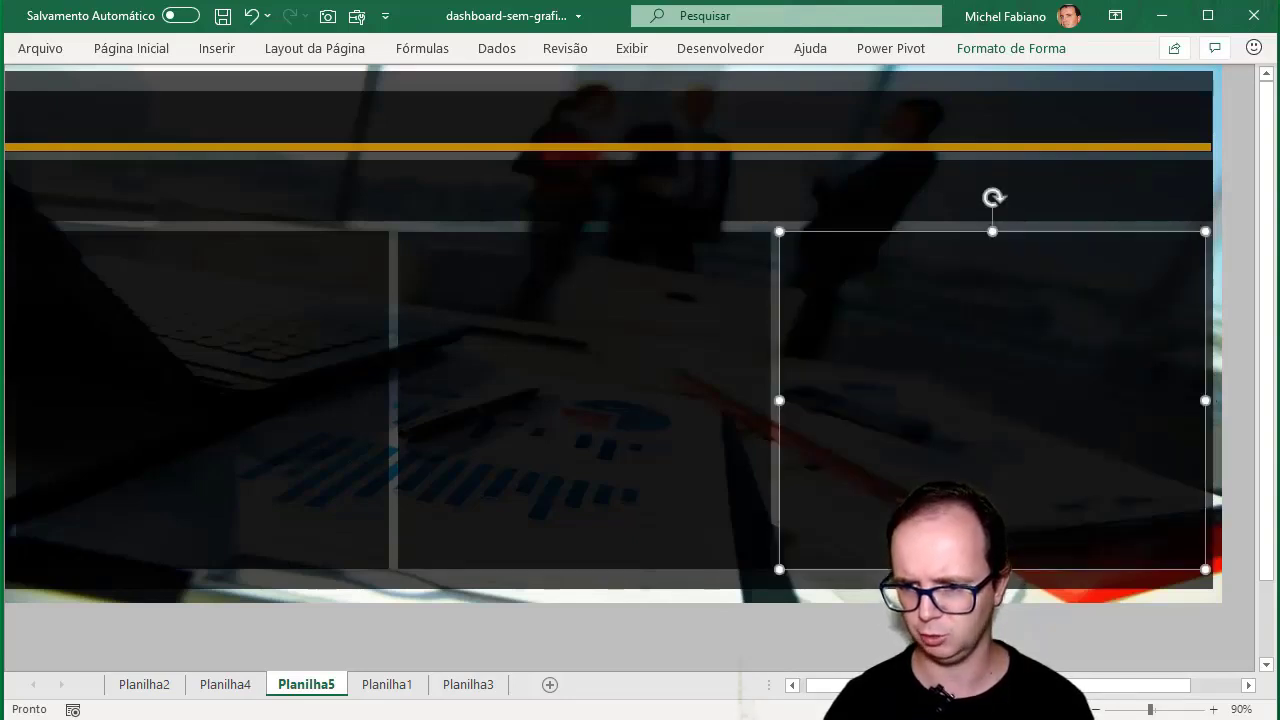
{"action": "left_click_drag", "start_coordinate": [992, 569], "coordinate": [997, 396]}
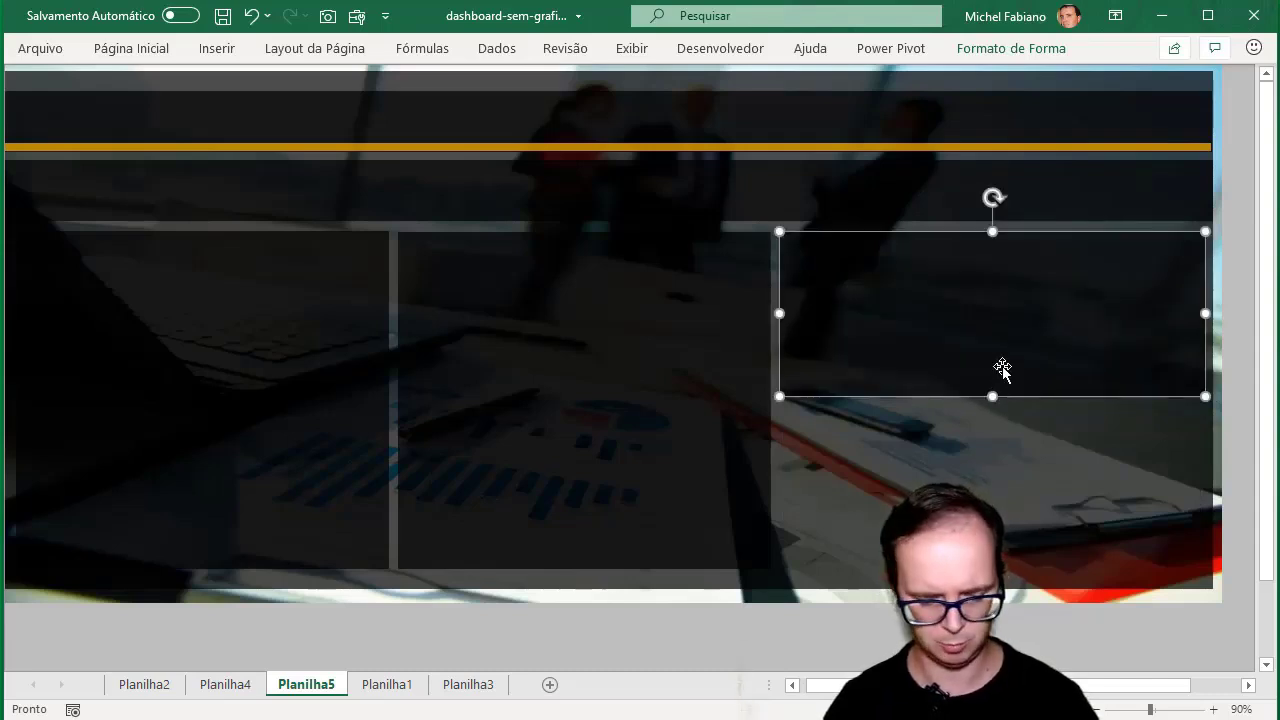
{"action": "mouse_move", "coordinate": [1000, 366]}
{"action": "left_mouse_down"}
{"action": "mouse_move", "coordinate": [1180, 323]}
{"action": "mouse_move", "coordinate": [829, 490]}
{"action": "left_mouse_up"}
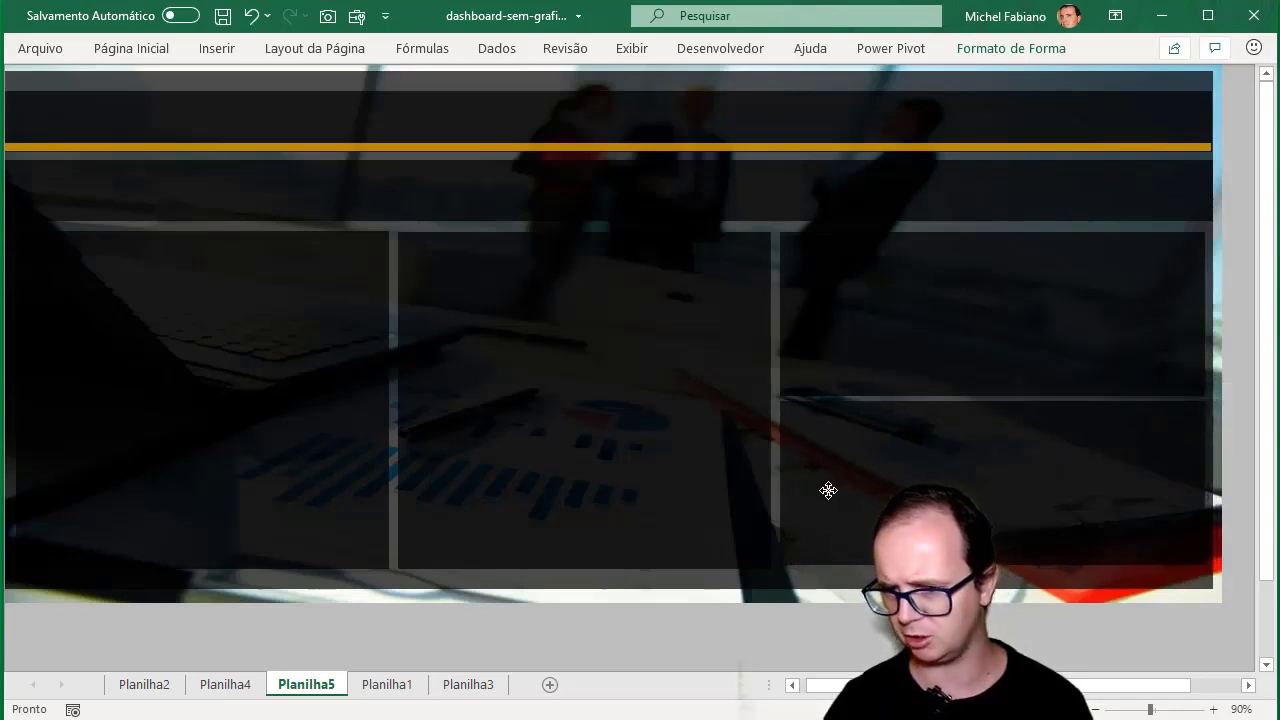
{"action": "left_click_drag", "start_coordinate": [829, 490], "coordinate": [829, 494]}
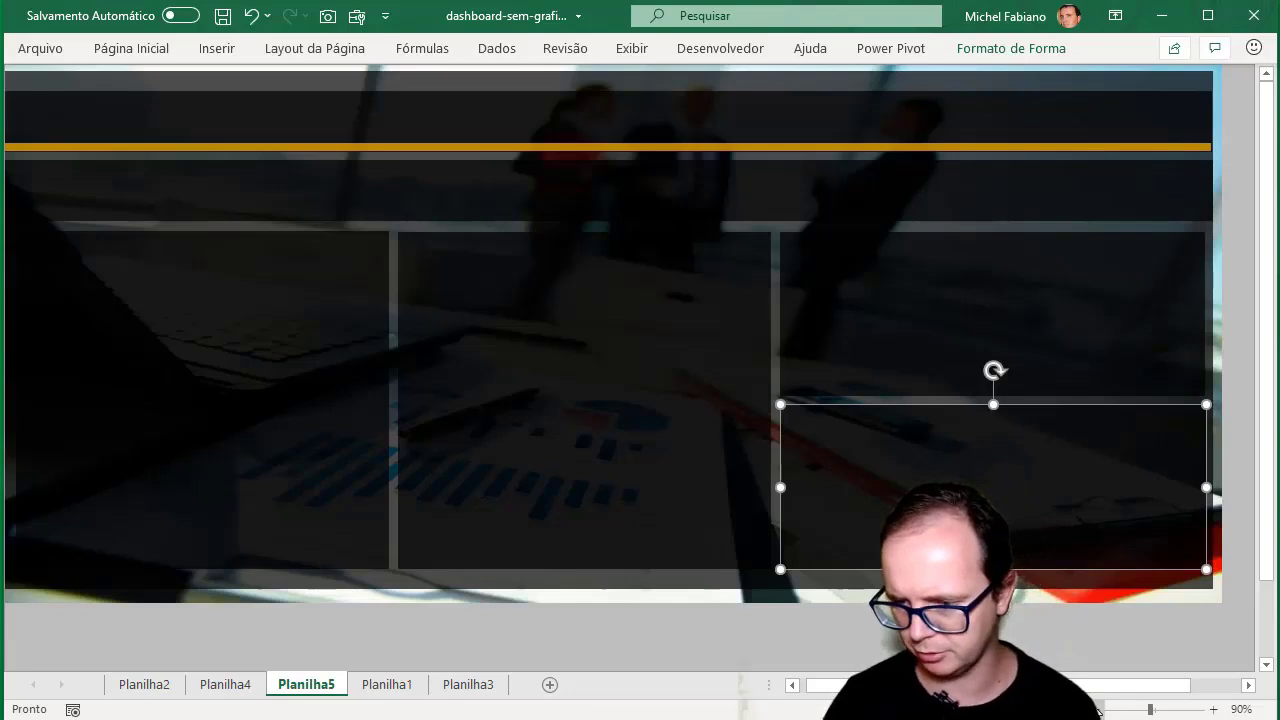
Return the zoom to 100% and move the dark header rectangle flush with the dashboard's left edge
{"action": "scroll", "coordinate": [745, 594], "scroll_direction": "down", "scroll_amount": 1, "text": "ctrl"}
{"action": "left_click", "coordinate": [176, 598]}
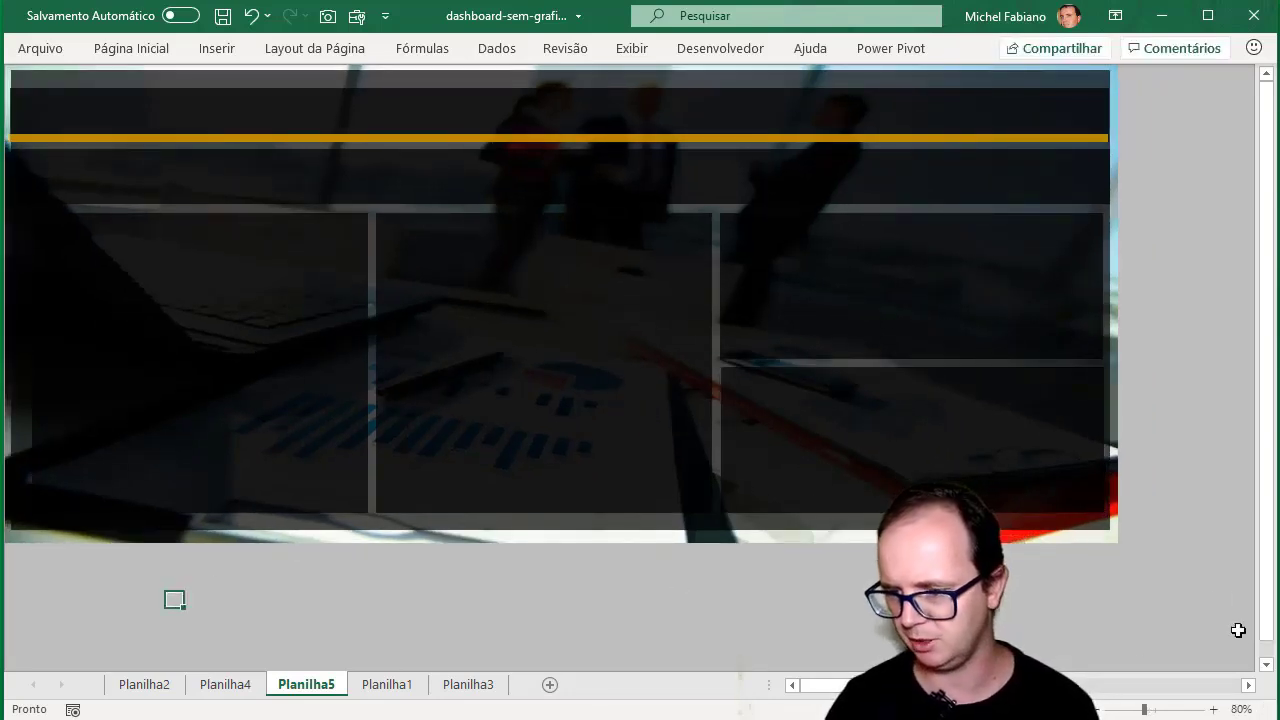
{"action": "left_click", "coordinate": [1213, 710]}
{"action": "left_click", "coordinate": [1213, 710]}
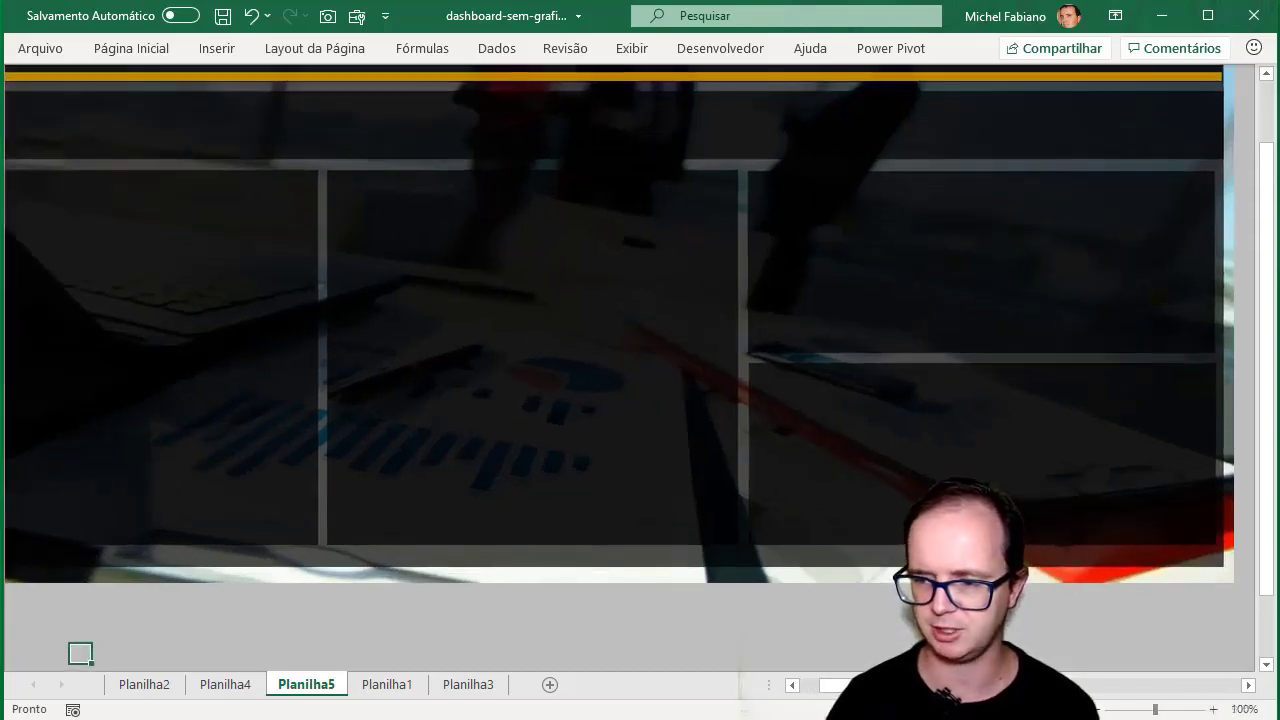
{"action": "scroll", "coordinate": [910, 606], "scroll_direction": "up", "scroll_amount": 2}
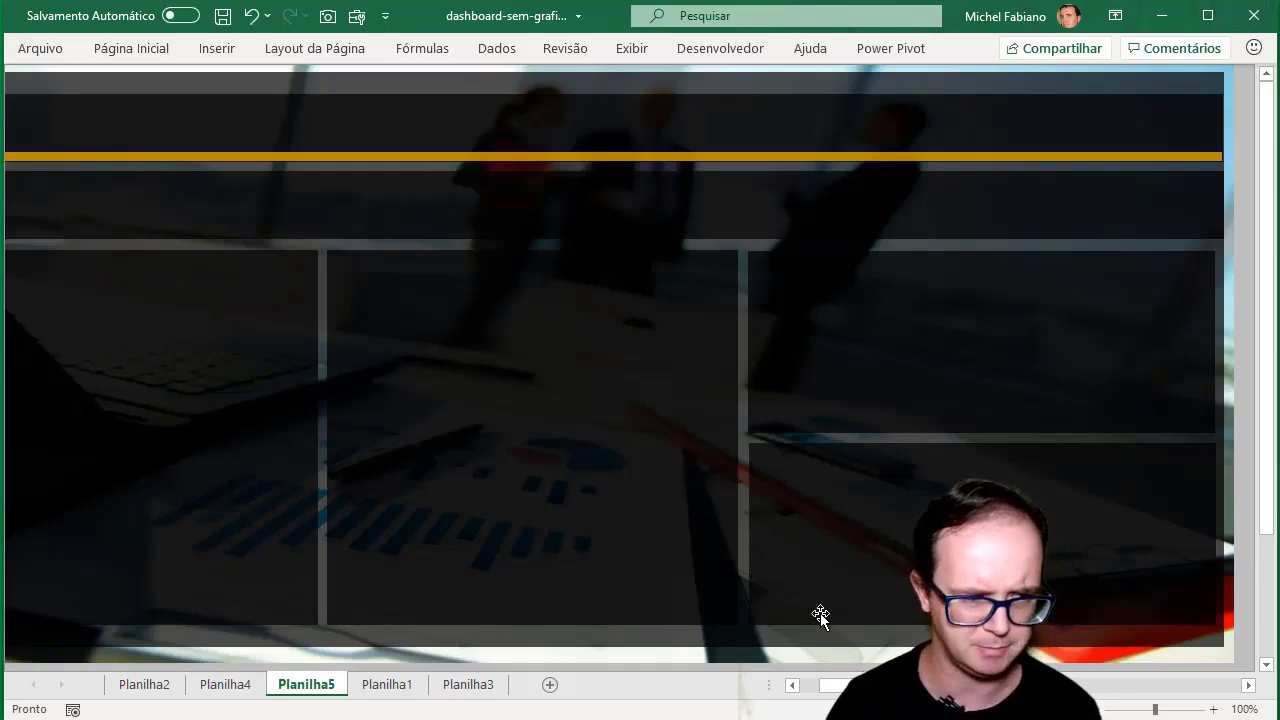
{"action": "left_click_drag", "start_coordinate": [71, 122], "coordinate": [239, 114]}
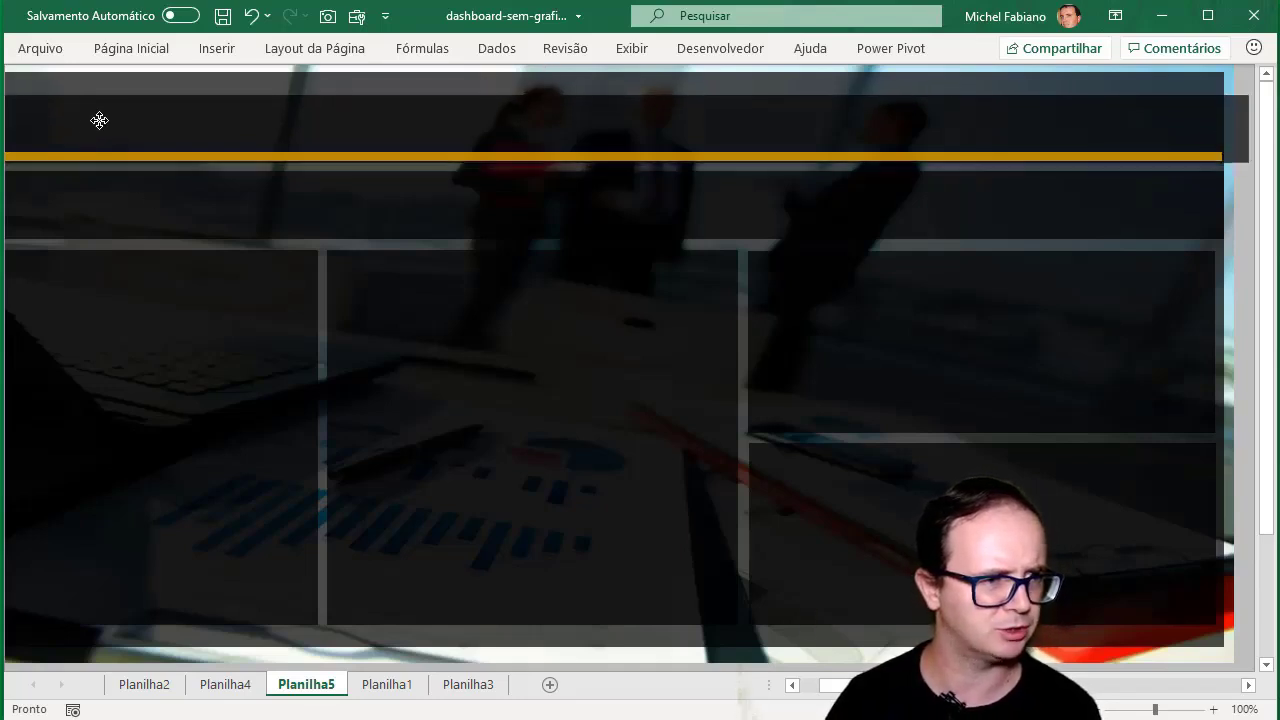
{"action": "left_click", "coordinate": [249, 111]}
{"action": "left_click_drag", "start_coordinate": [835, 685], "coordinate": [777, 677]}
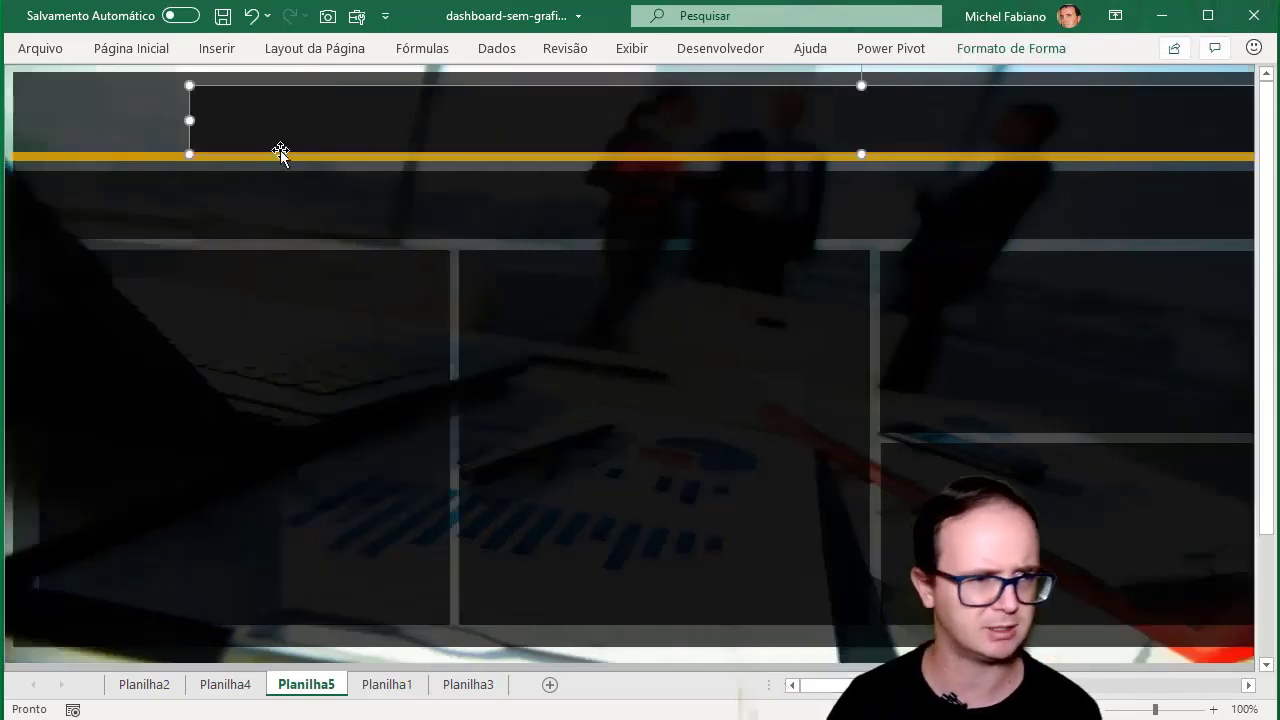
{"action": "left_click_drag", "start_coordinate": [216, 121], "coordinate": [73, 124]}
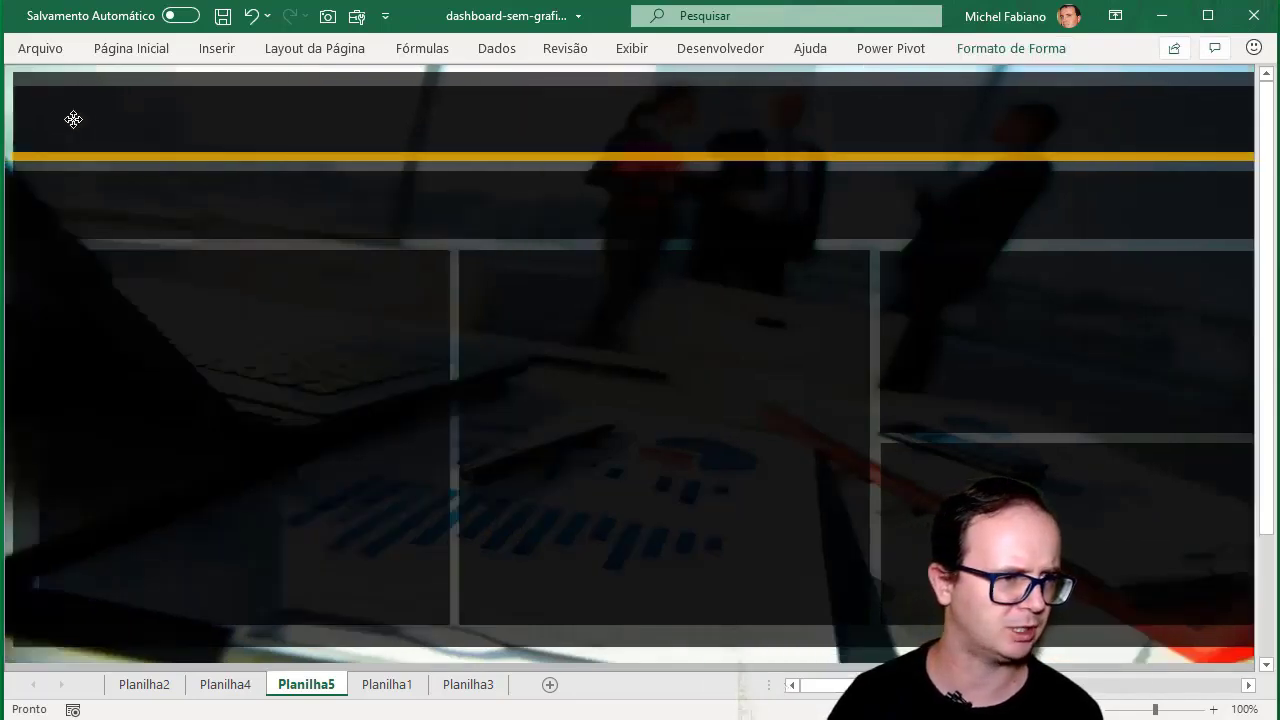
{"action": "left_click", "coordinate": [73, 124]}
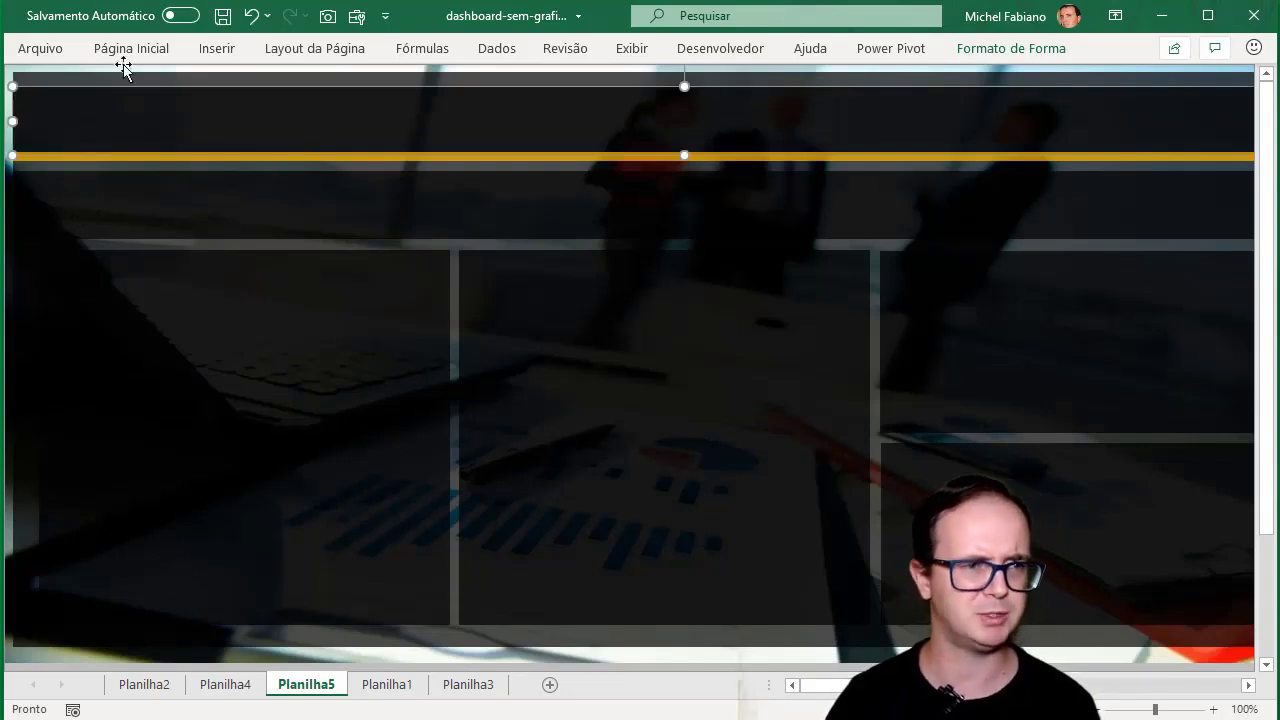
Insert a text box from the Shapes gallery onto the Planilha5 dashboard
{"action": "left_click", "coordinate": [220, 60]}
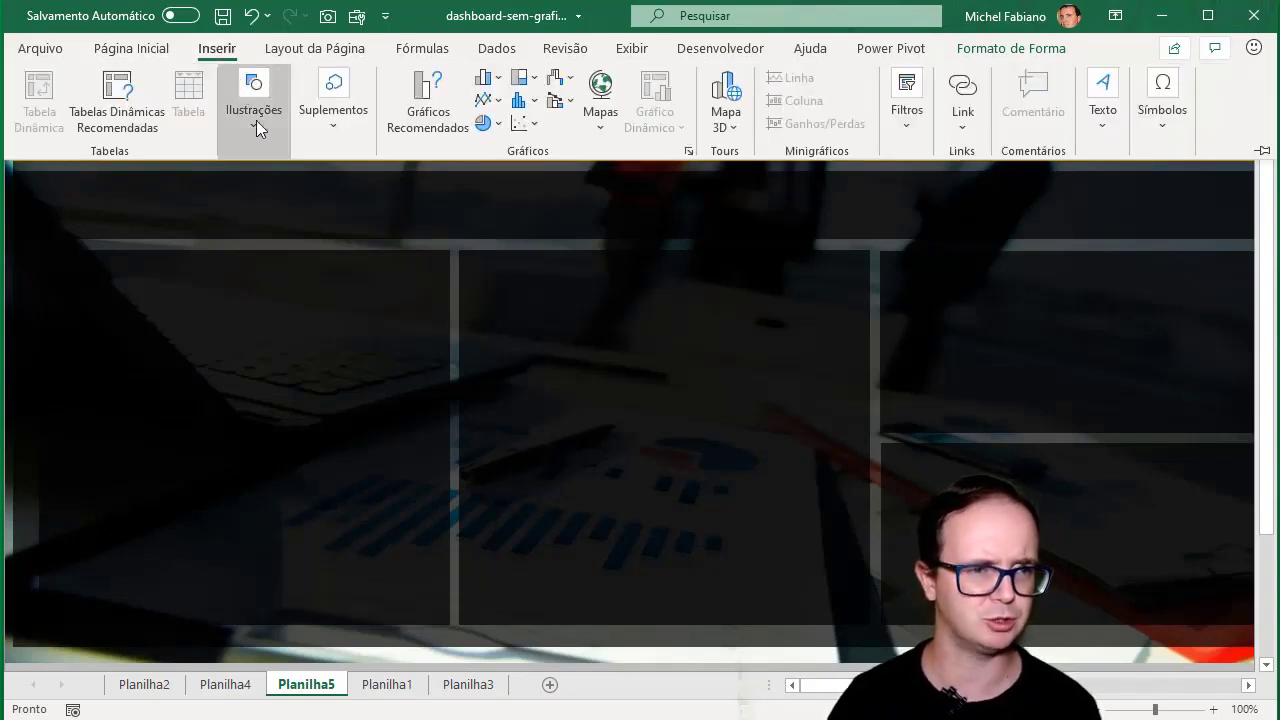
{"action": "left_click", "coordinate": [256, 120]}
{"action": "left_click", "coordinate": [300, 220]}
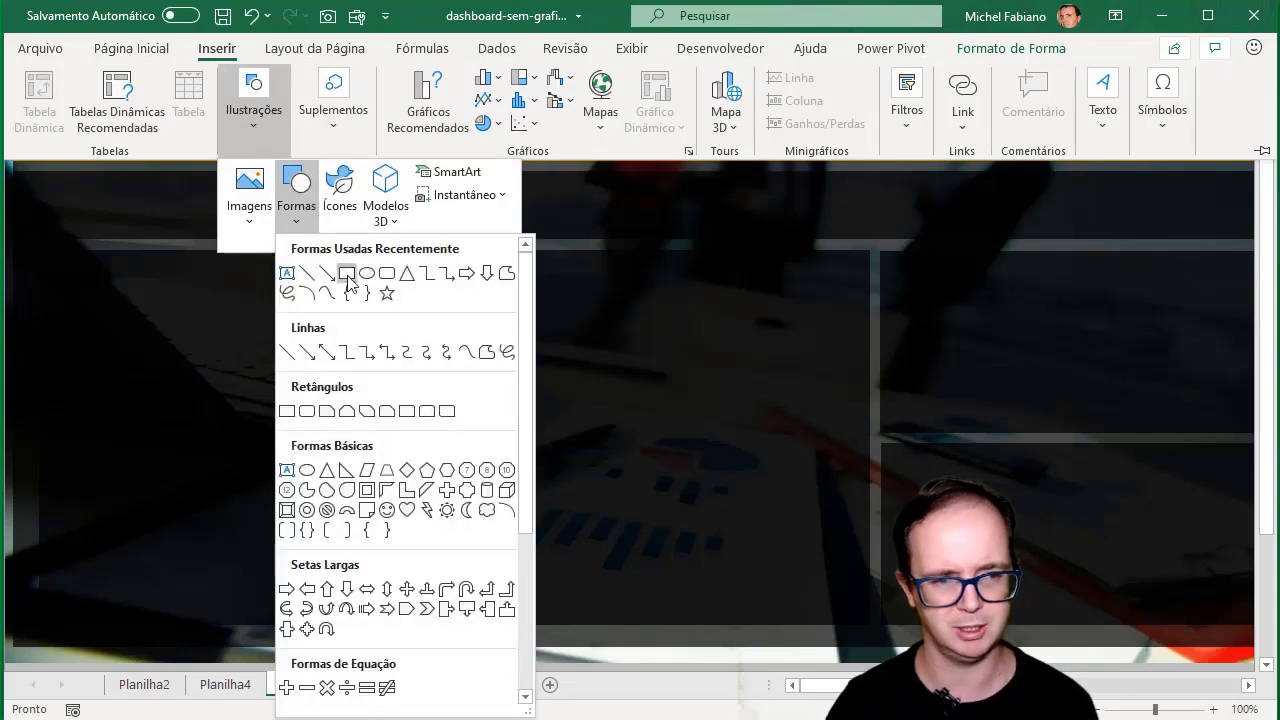
{"action": "left_click", "coordinate": [287, 273]}
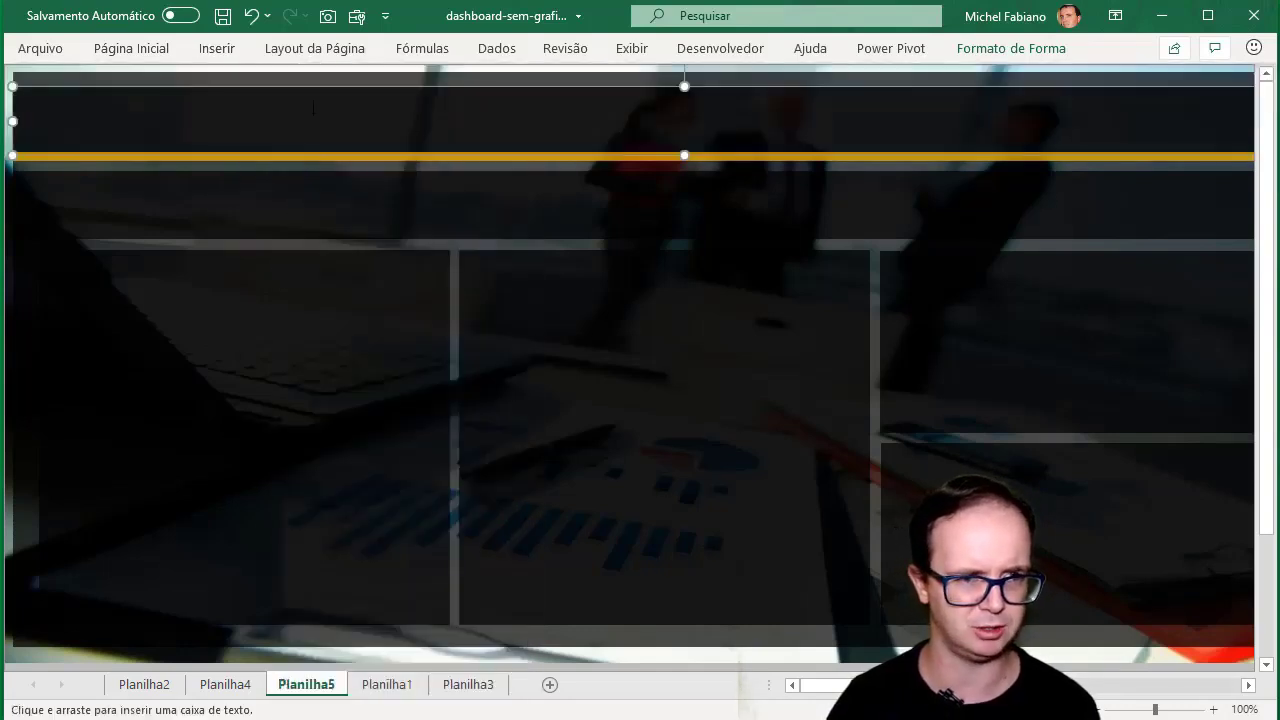
{"action": "left_click", "coordinate": [340, 165]}
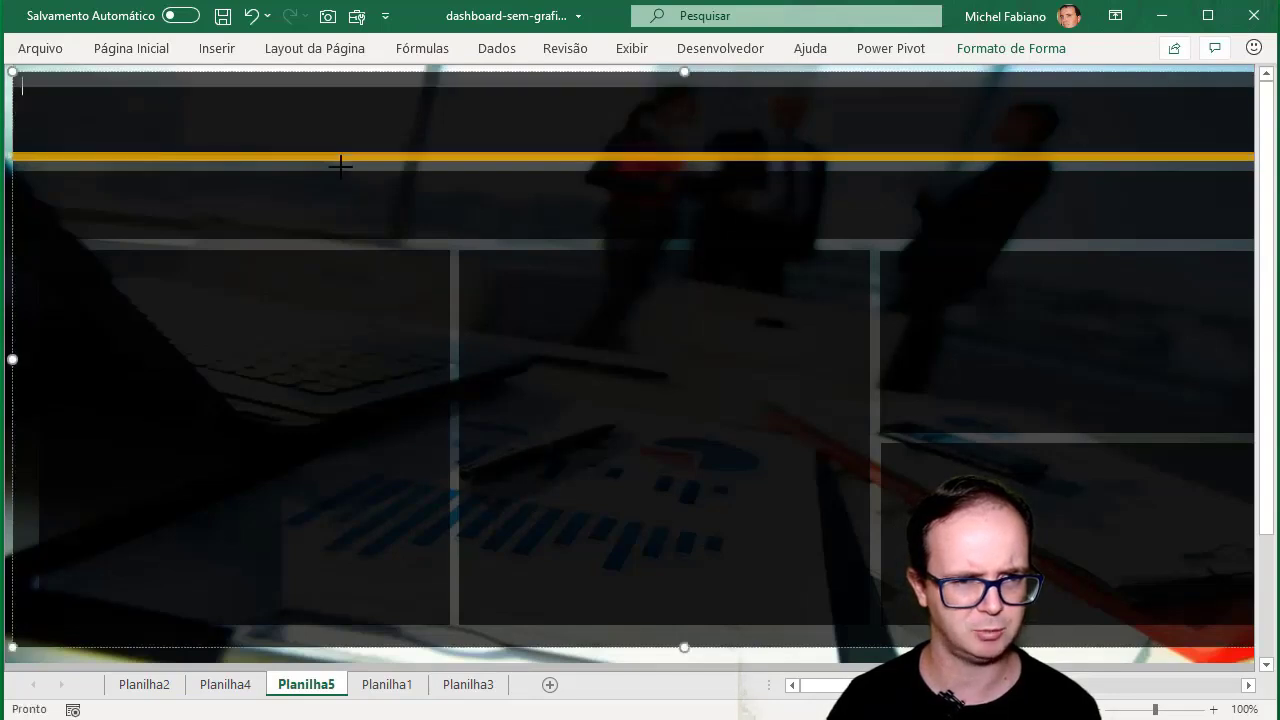
{"action": "left_click", "coordinate": [214, 52]}
{"action": "left_click", "coordinate": [262, 124]}
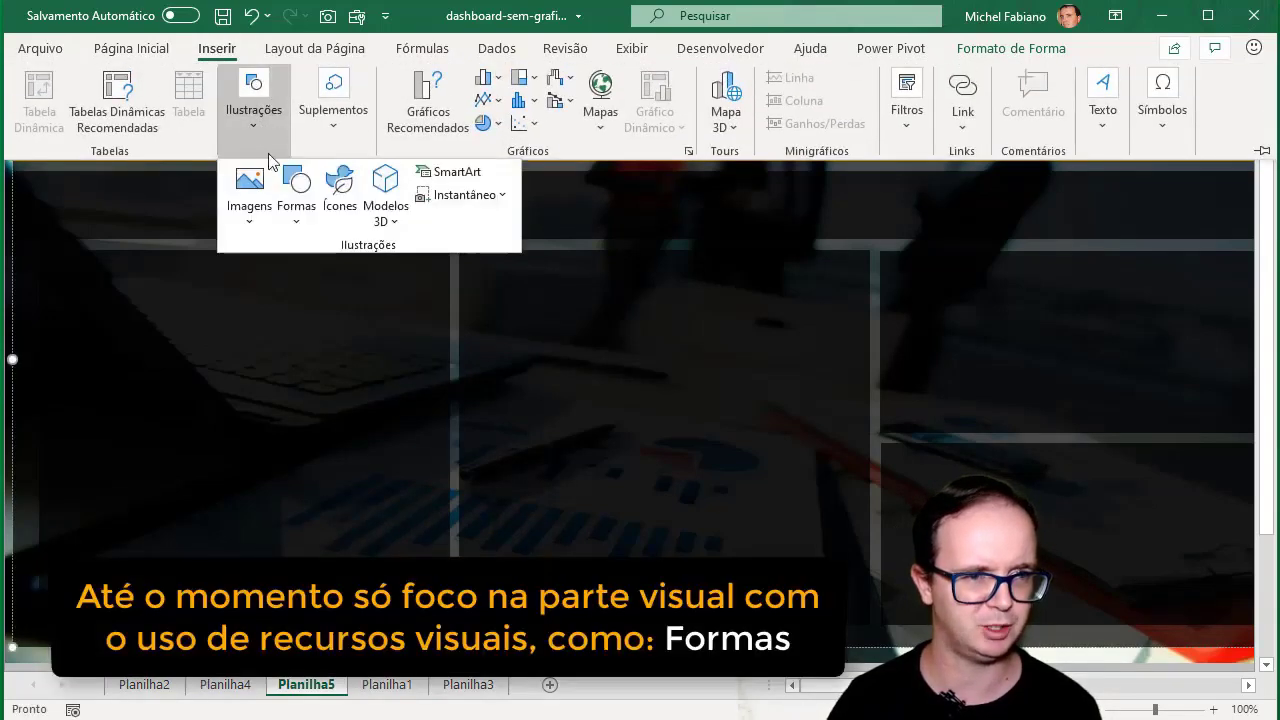
{"action": "left_click", "coordinate": [296, 215]}
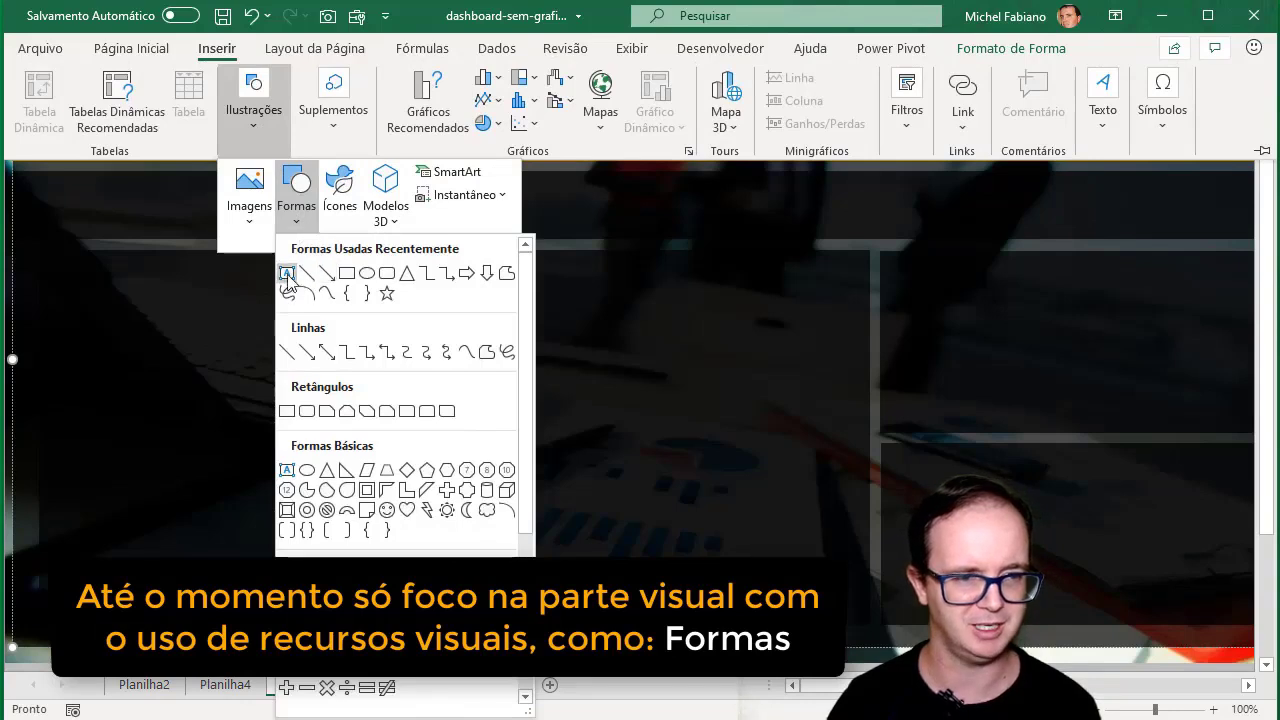
{"action": "left_click", "coordinate": [287, 274]}
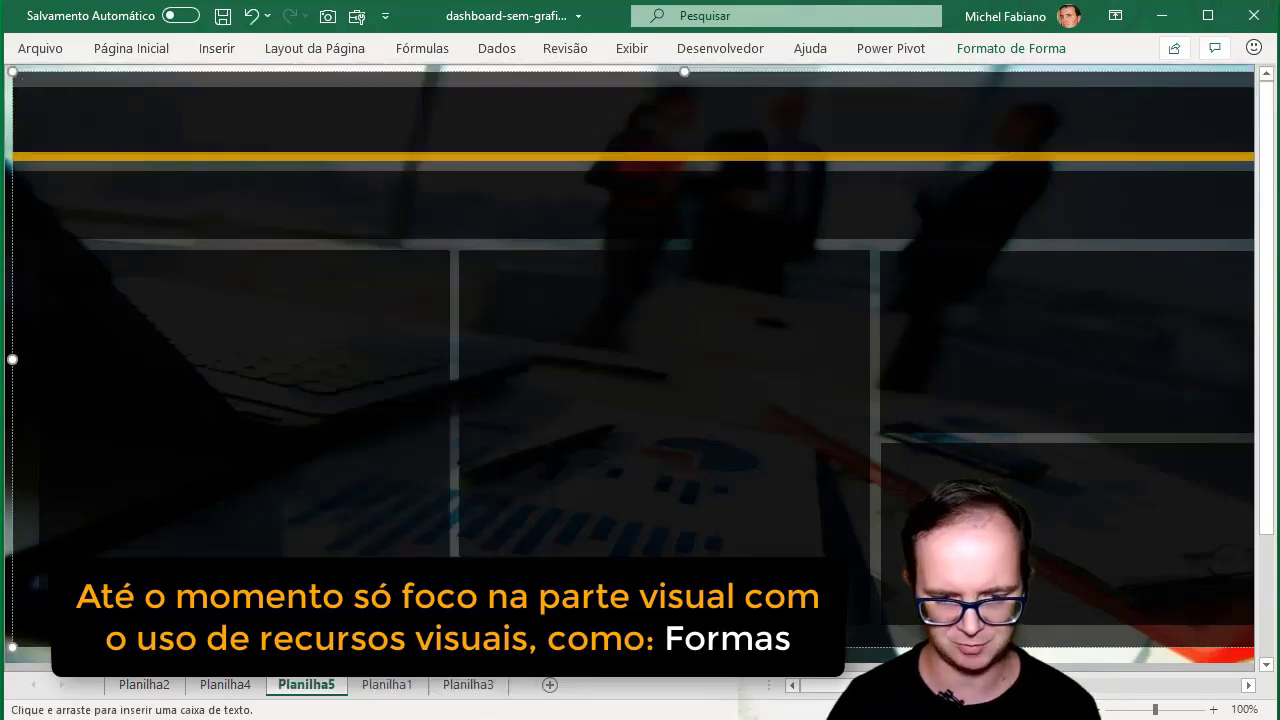
{"action": "key", "text": "Escape"}
Type the title 'Painel de Vendas' into the new text box
{"action": "scroll", "coordinate": [734, 494], "scroll_direction": "down", "scroll_amount": 2}
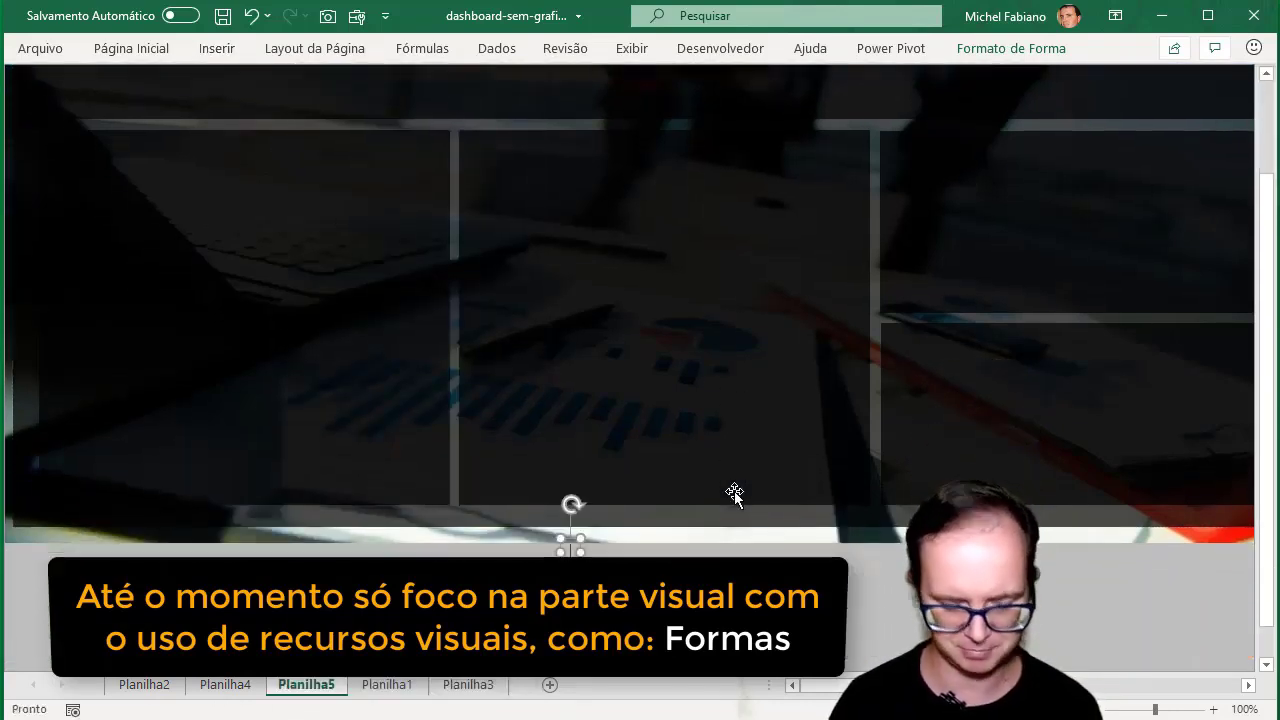
{"action": "type", "text": "Anális"}
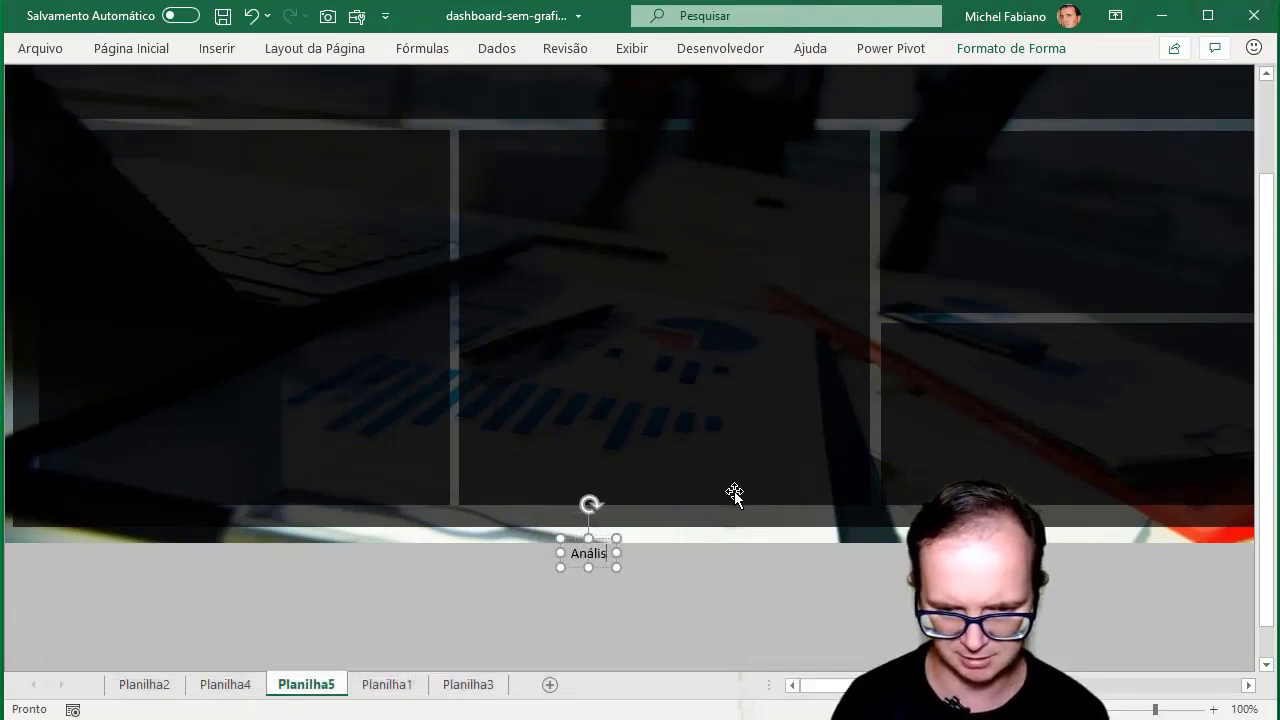
{"action": "type", "text": "e de"}
{"action": "key", "text": "ctrl+a"}
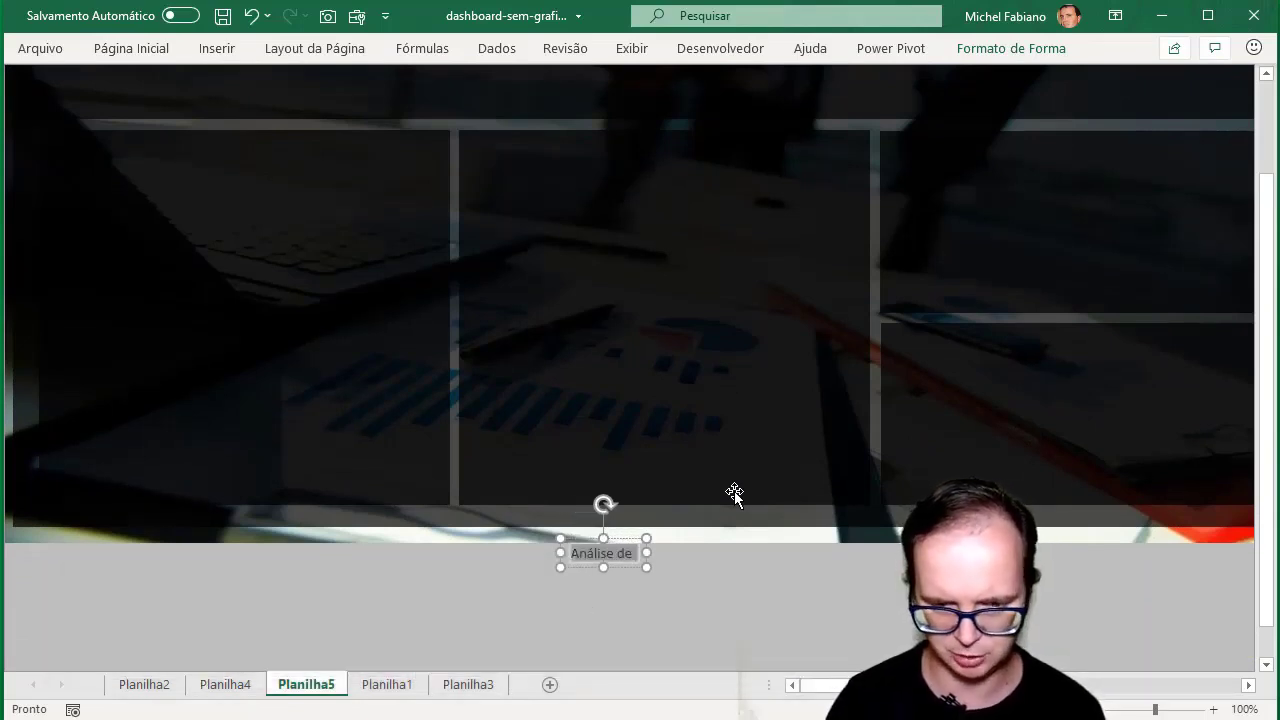
{"action": "type", "text": "Pain"}
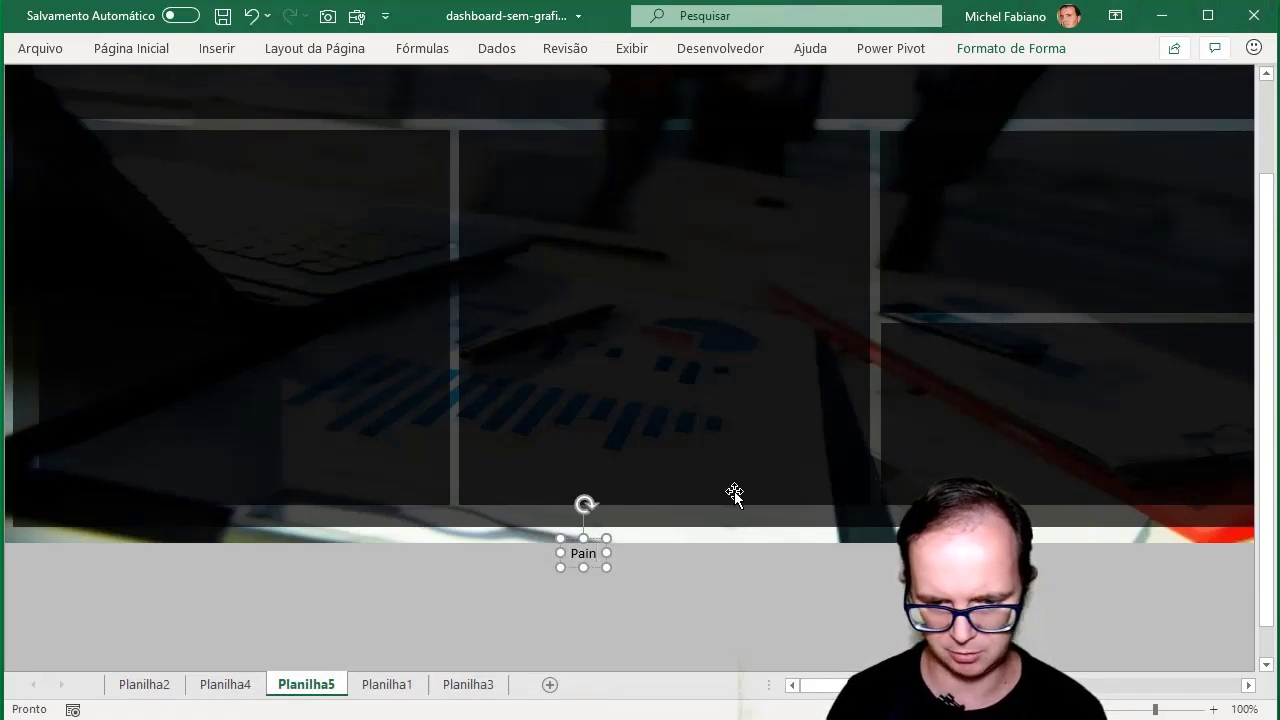
{"action": "type", "text": "el de "}
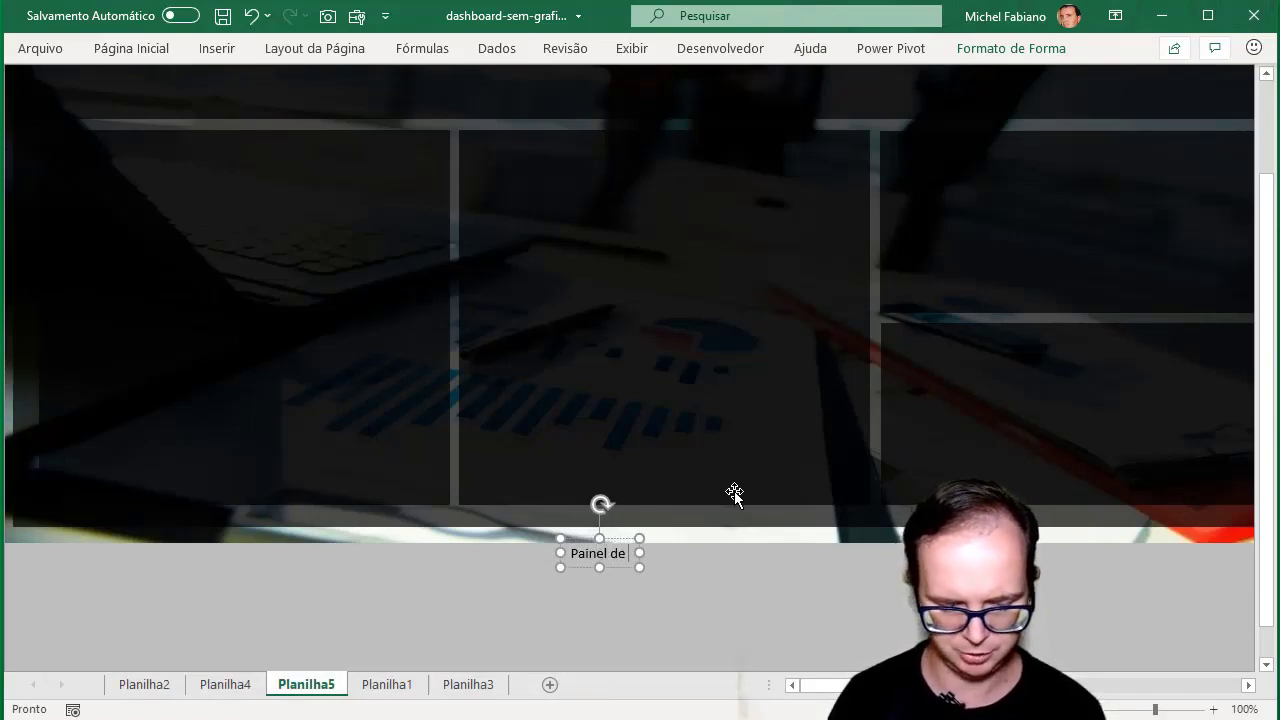
{"action": "type", "text": "Ven"}
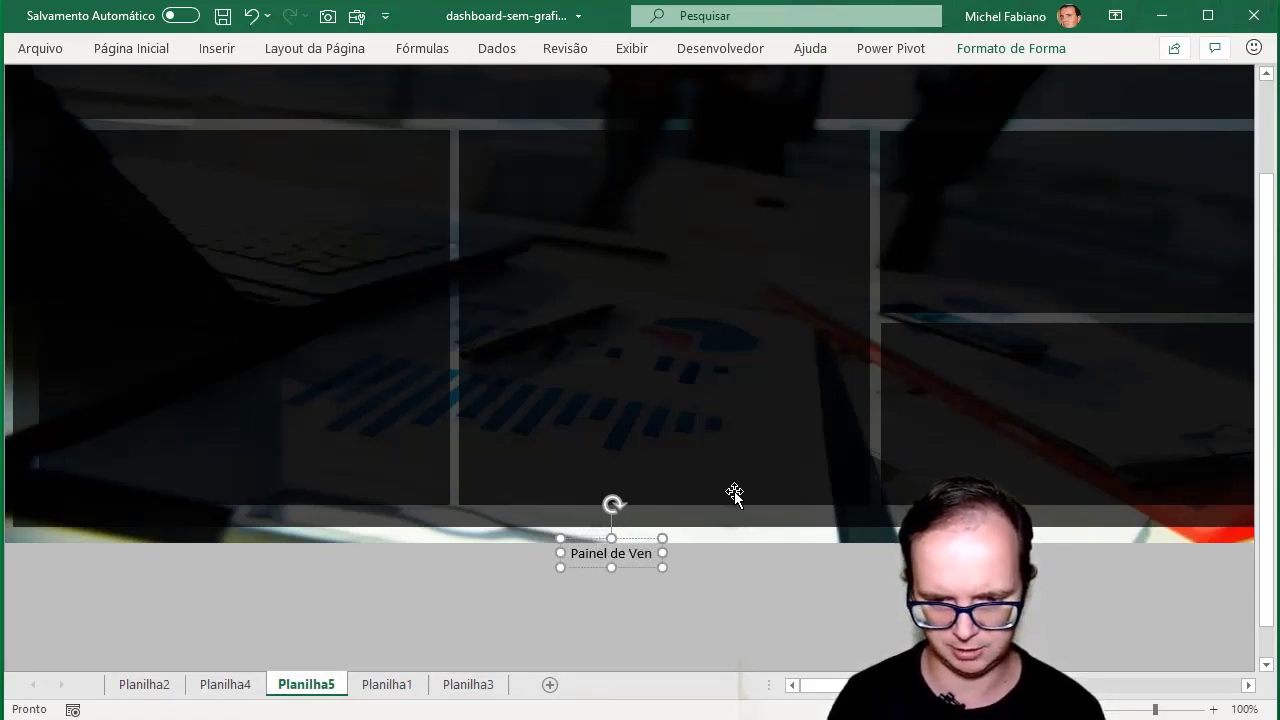
{"action": "type", "text": "das | 2020"}
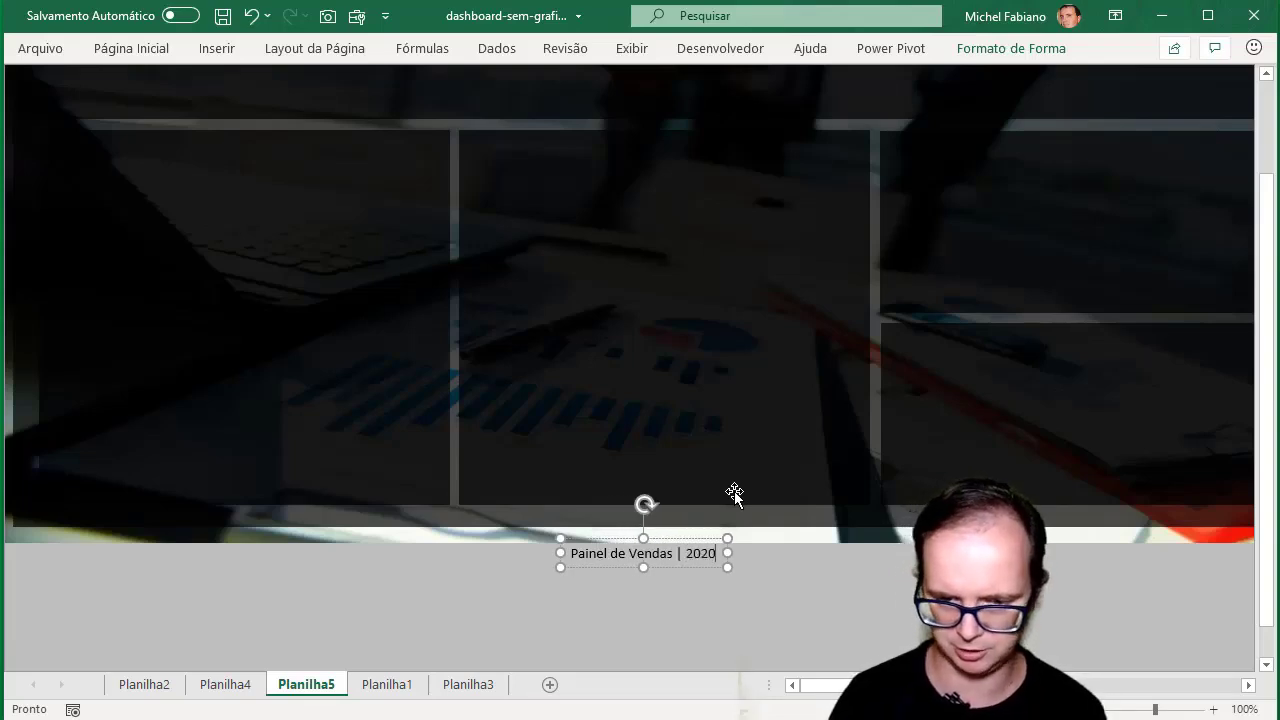
Set the title to Lato Black, size 24, and place it at the header's top-left
{"action": "left_click_drag", "start_coordinate": [703, 540], "coordinate": [325, 137]}
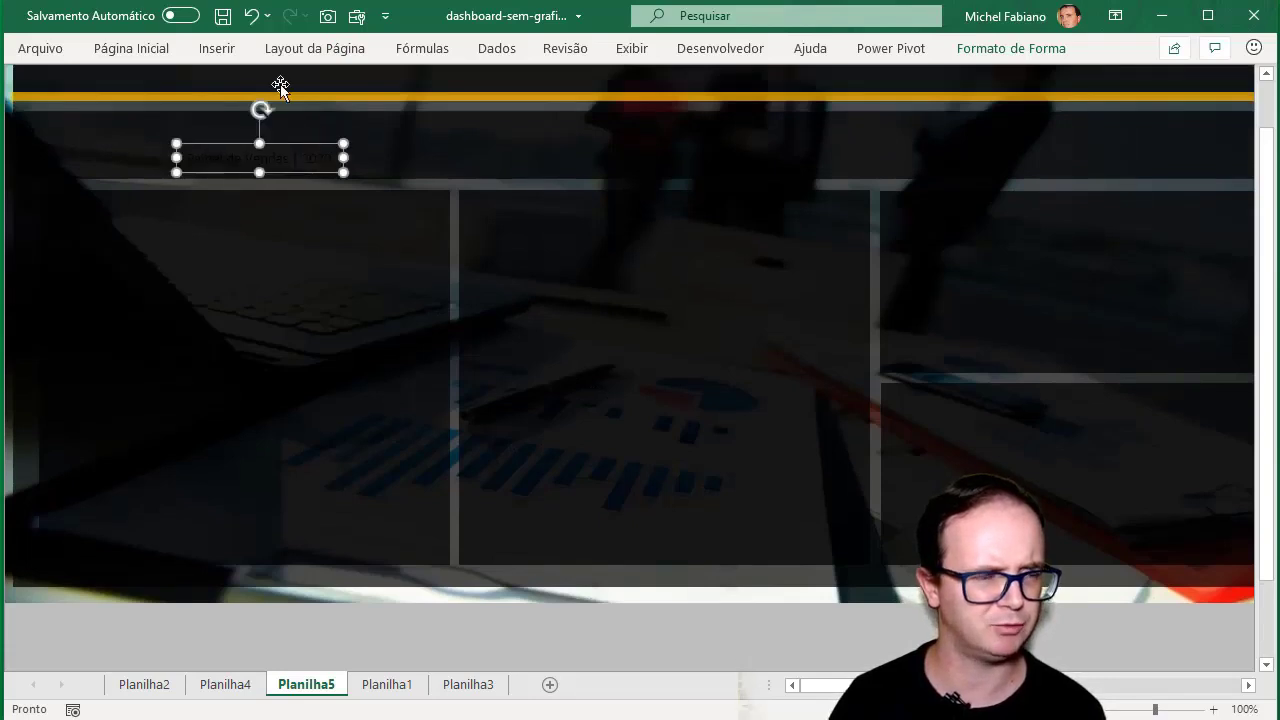
{"action": "left_click", "coordinate": [139, 52]}
{"action": "type", "text": "Lato B"}
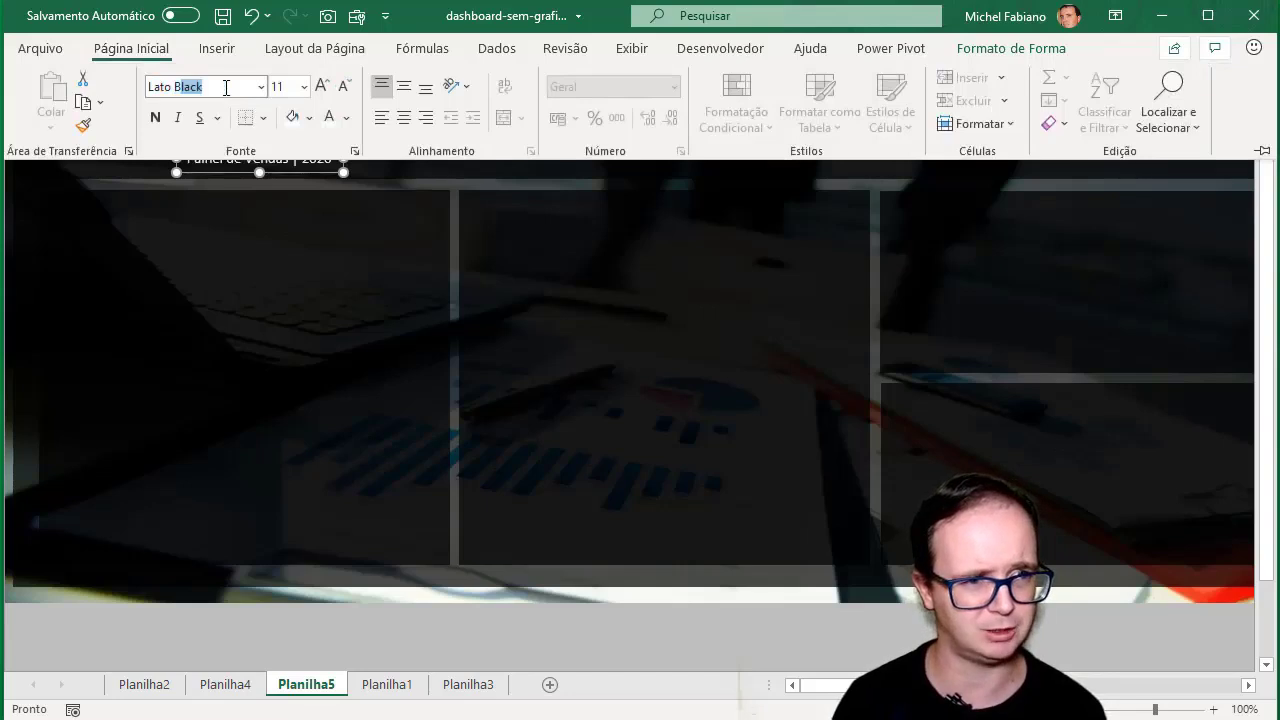
{"action": "key", "text": "Return"}
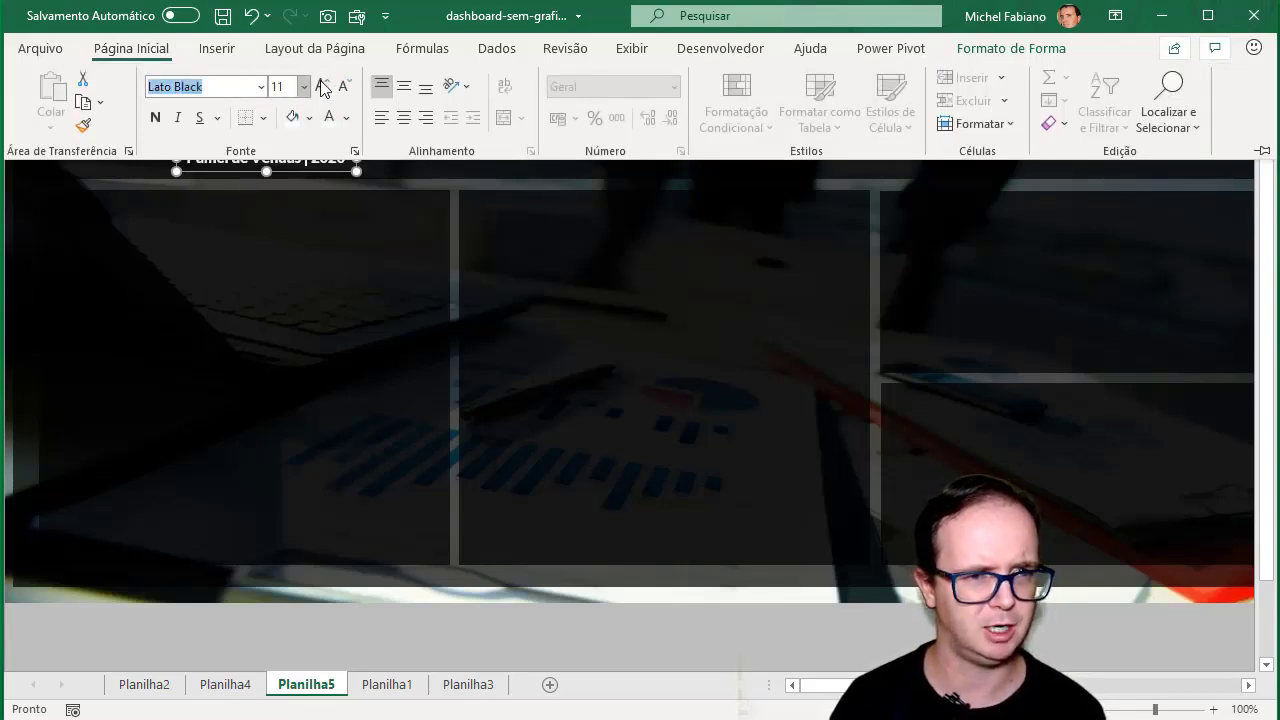
{"action": "left_click", "coordinate": [322, 87]}
{"action": "left_click", "coordinate": [322, 87]}
{"action": "left_click", "coordinate": [322, 87]}
{"action": "left_click", "coordinate": [322, 87]}
{"action": "scroll", "coordinate": [415, 350], "scroll_direction": "up", "scroll_amount": 1}
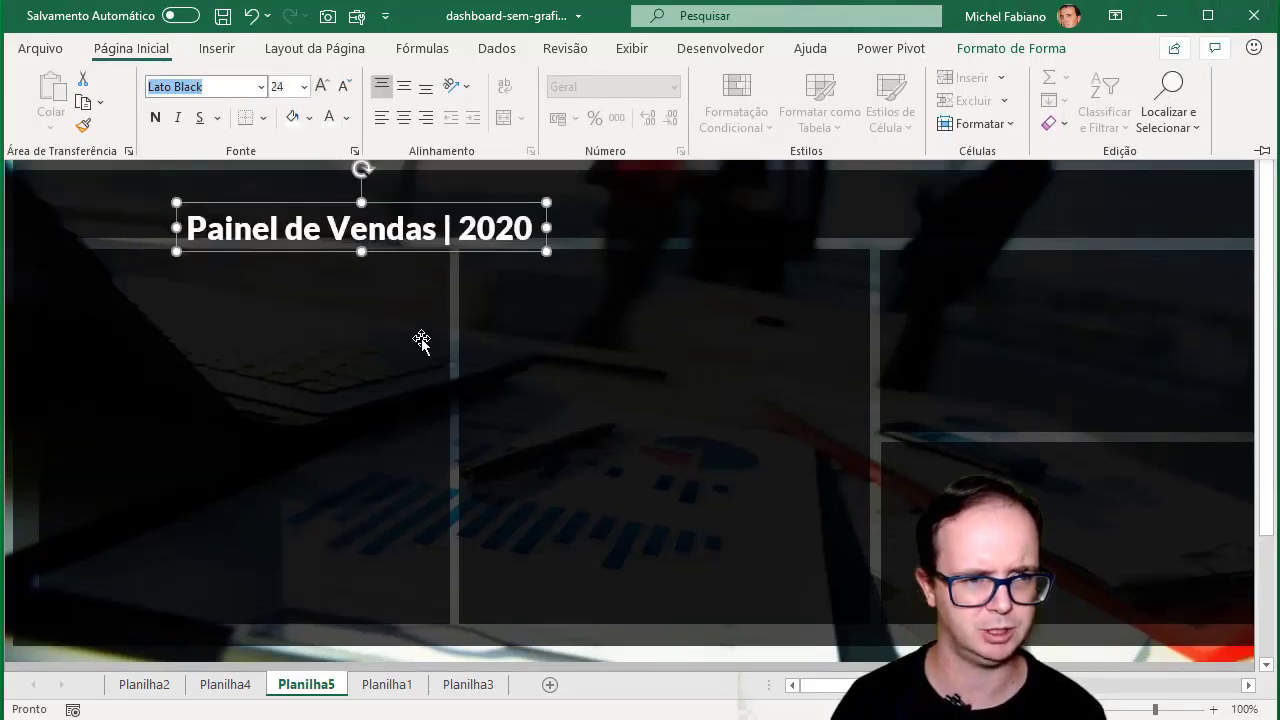
{"action": "mouse_move", "coordinate": [430, 255]}
{"action": "left_mouse_down"}
{"action": "mouse_move", "coordinate": [286, 145]}
{"action": "mouse_move", "coordinate": [315, 143]}
{"action": "left_mouse_up"}
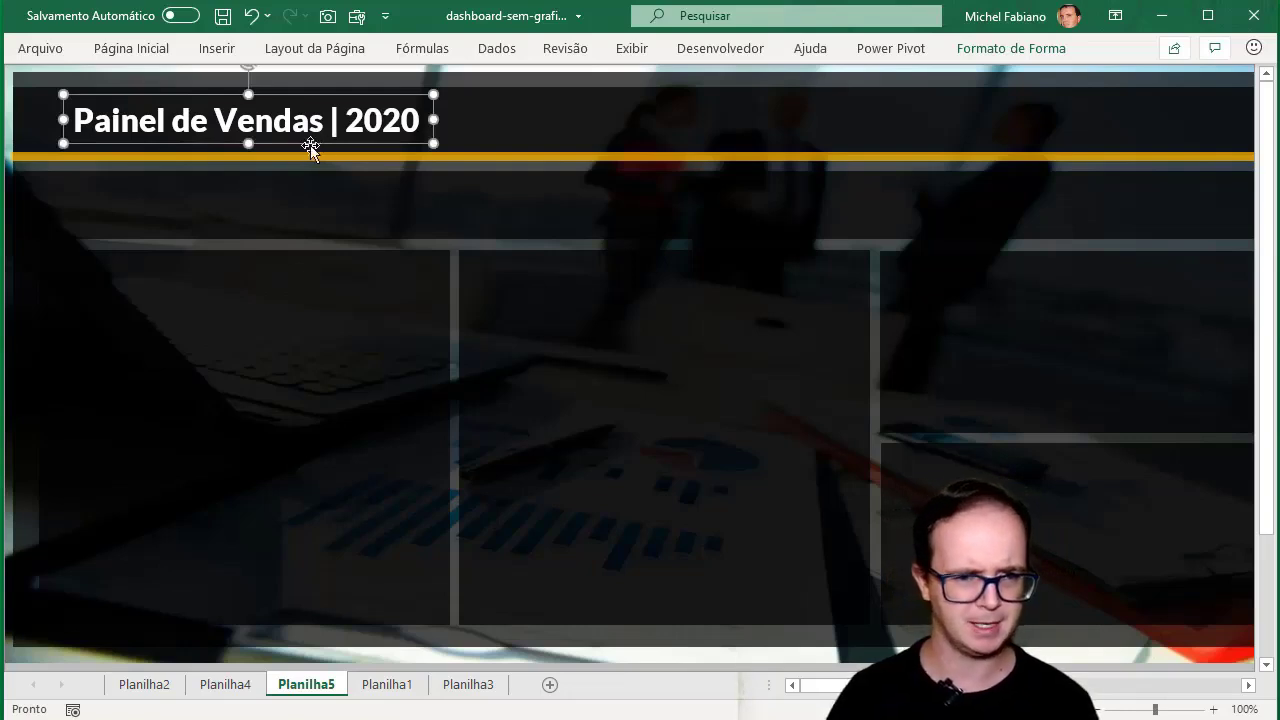
Copy the title into the left panel and replace its text with 'Desempenho por Região'
{"action": "key", "text": "ctrl+d"}
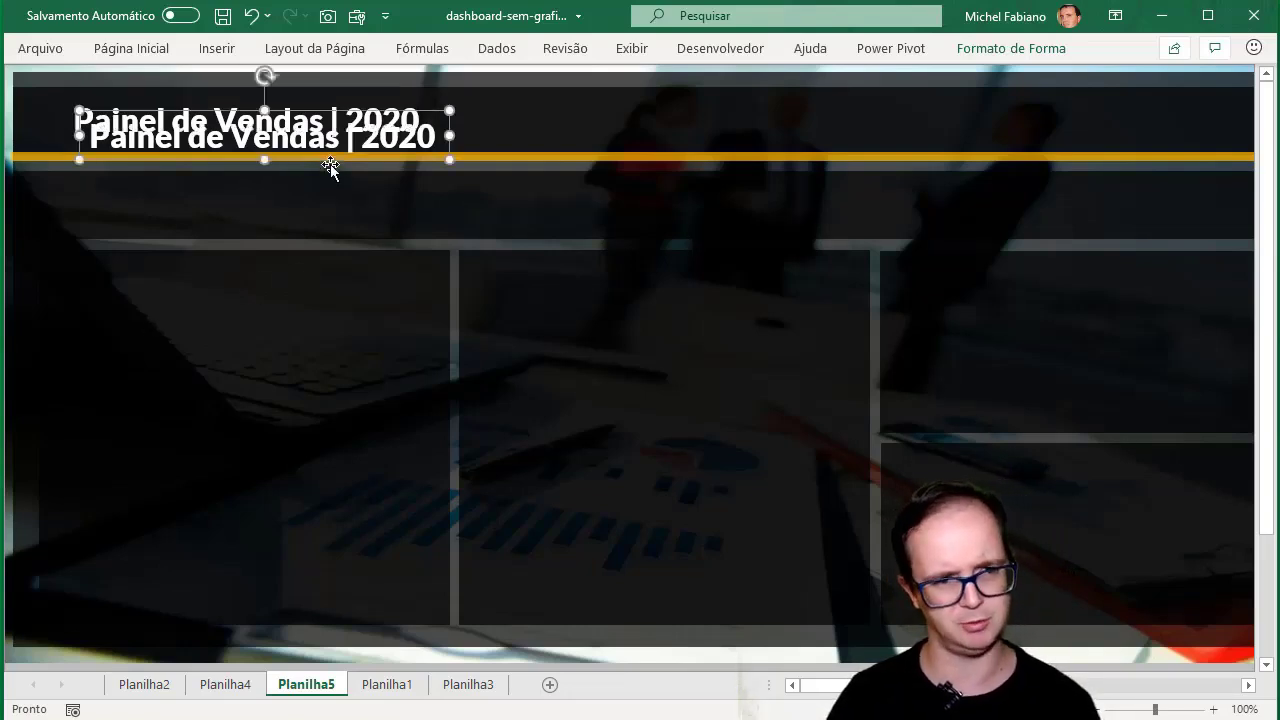
{"action": "left_click_drag", "start_coordinate": [338, 156], "coordinate": [291, 301]}
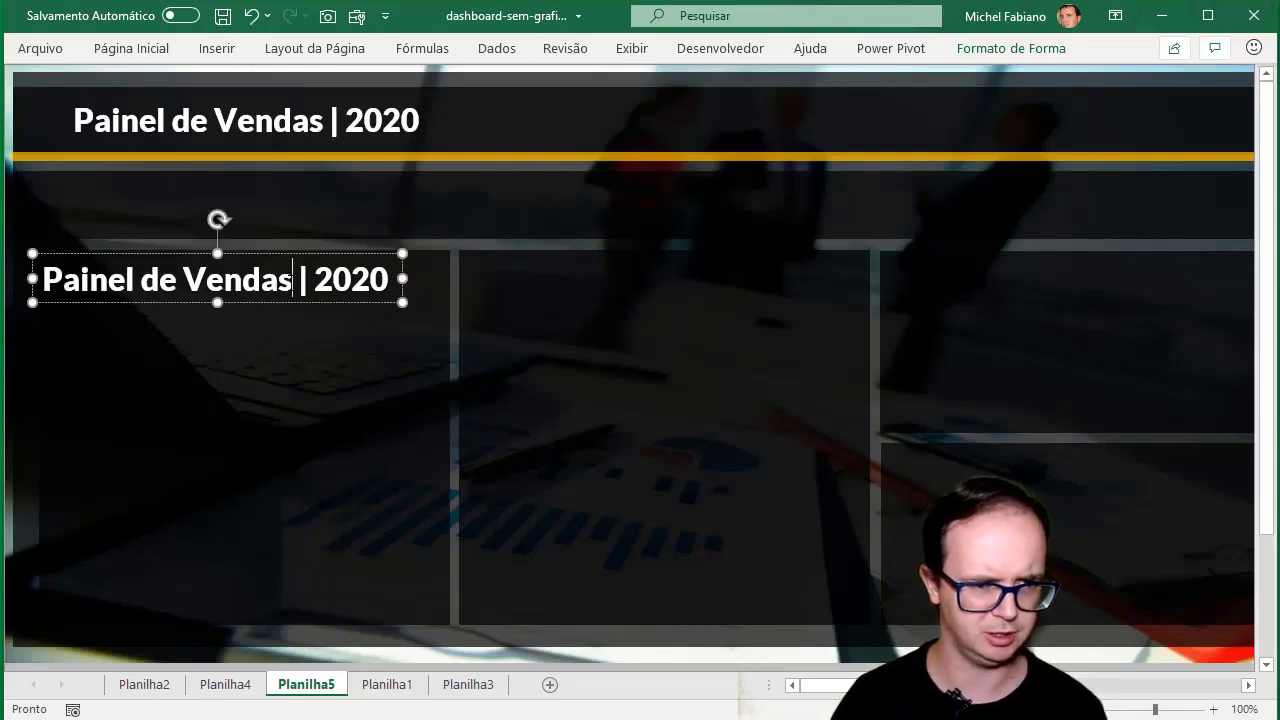
{"action": "double_click", "coordinate": [264, 280]}
{"action": "left_click", "coordinate": [264, 283]}
{"action": "key", "text": "ctrl+a"}
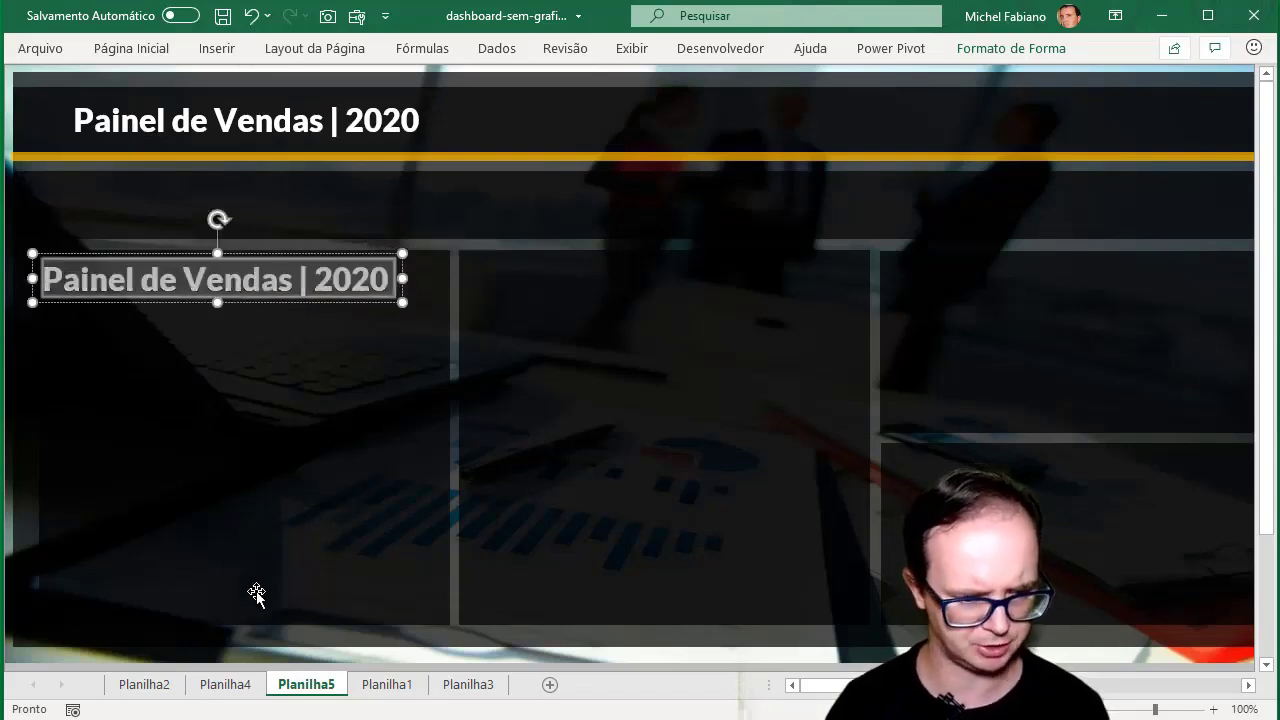
{"action": "left_click", "coordinate": [249, 692]}
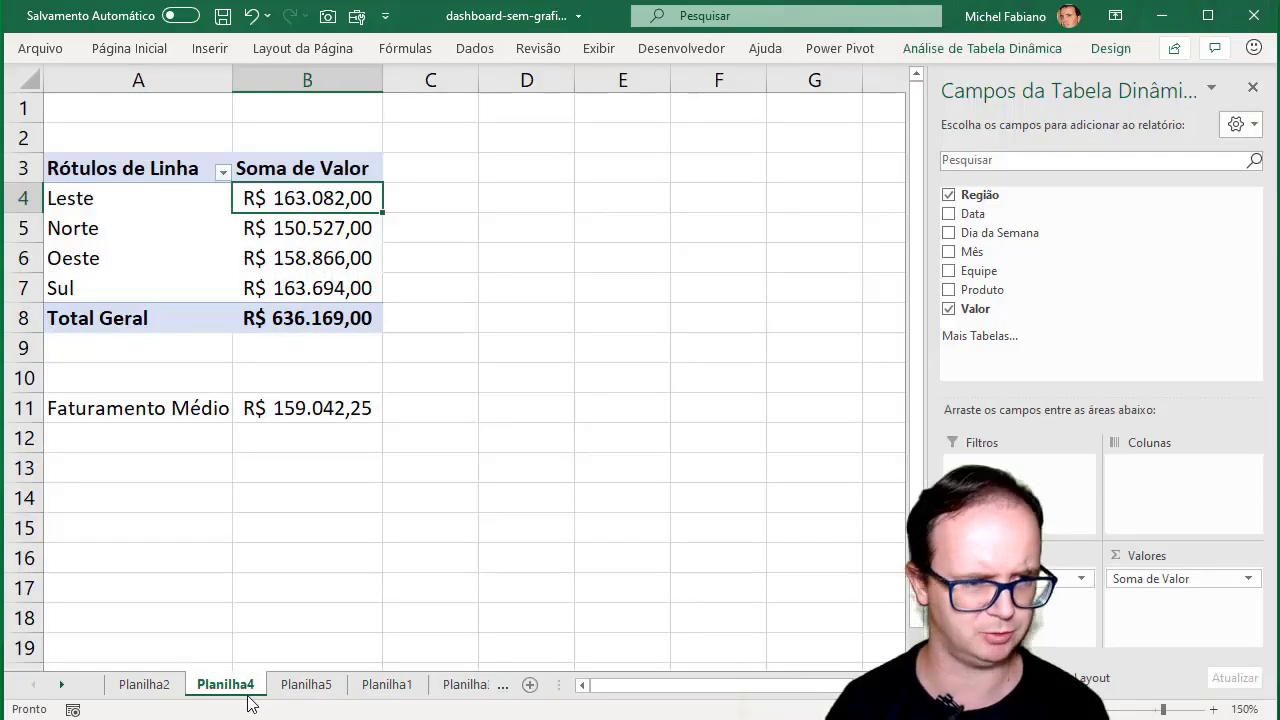
{"action": "left_click", "coordinate": [303, 686]}
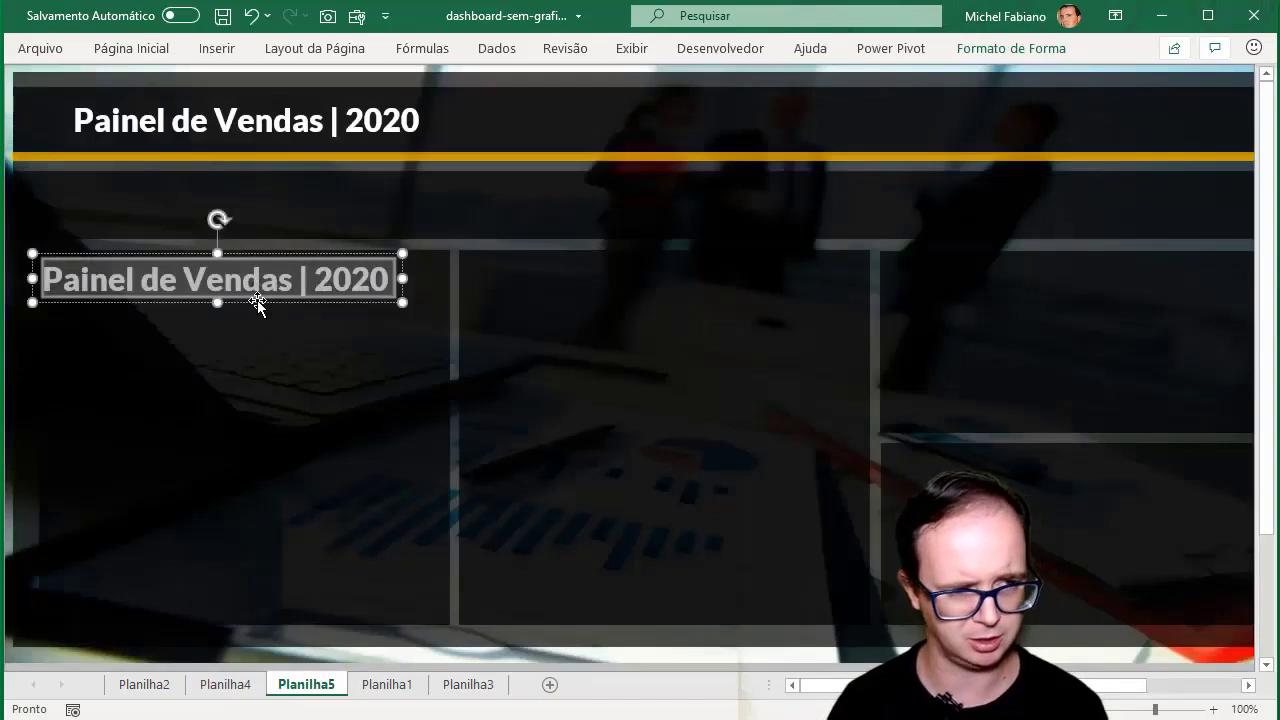
{"action": "key", "text": "Delete"}
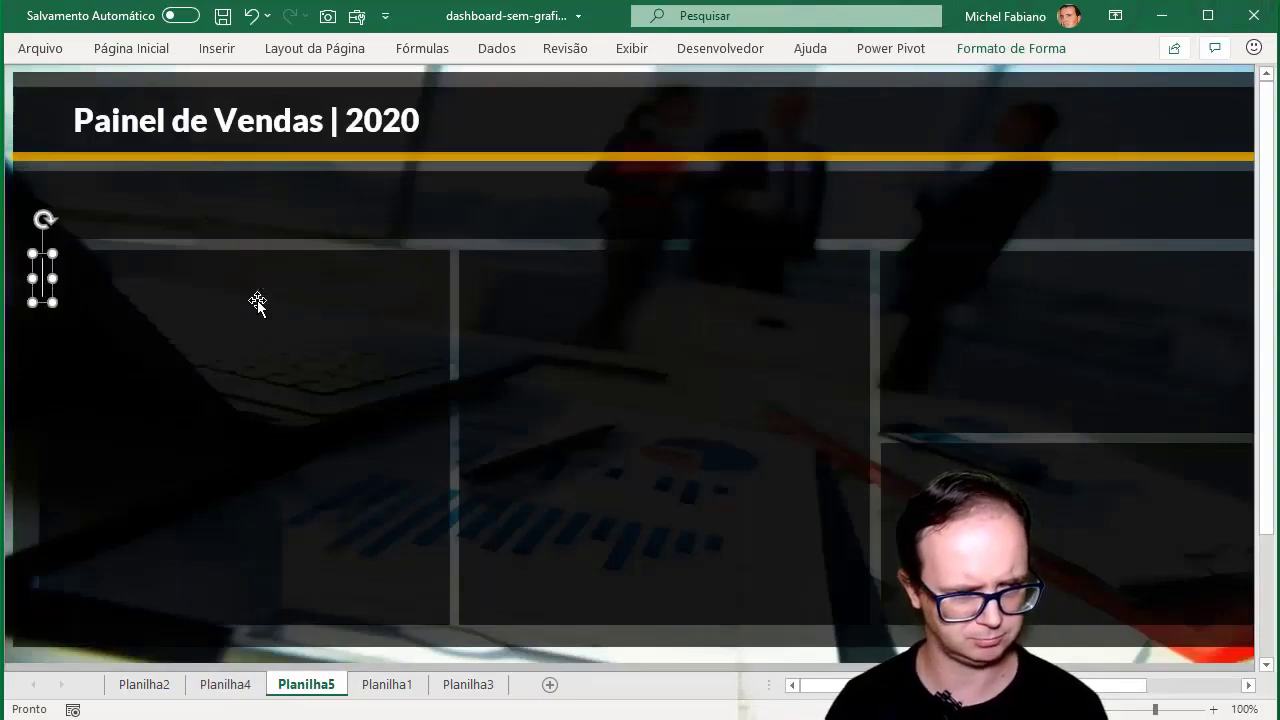
{"action": "type", "text": "F"}
{"action": "key", "text": "BackSpace"}
{"action": "type", "text": "Des"}
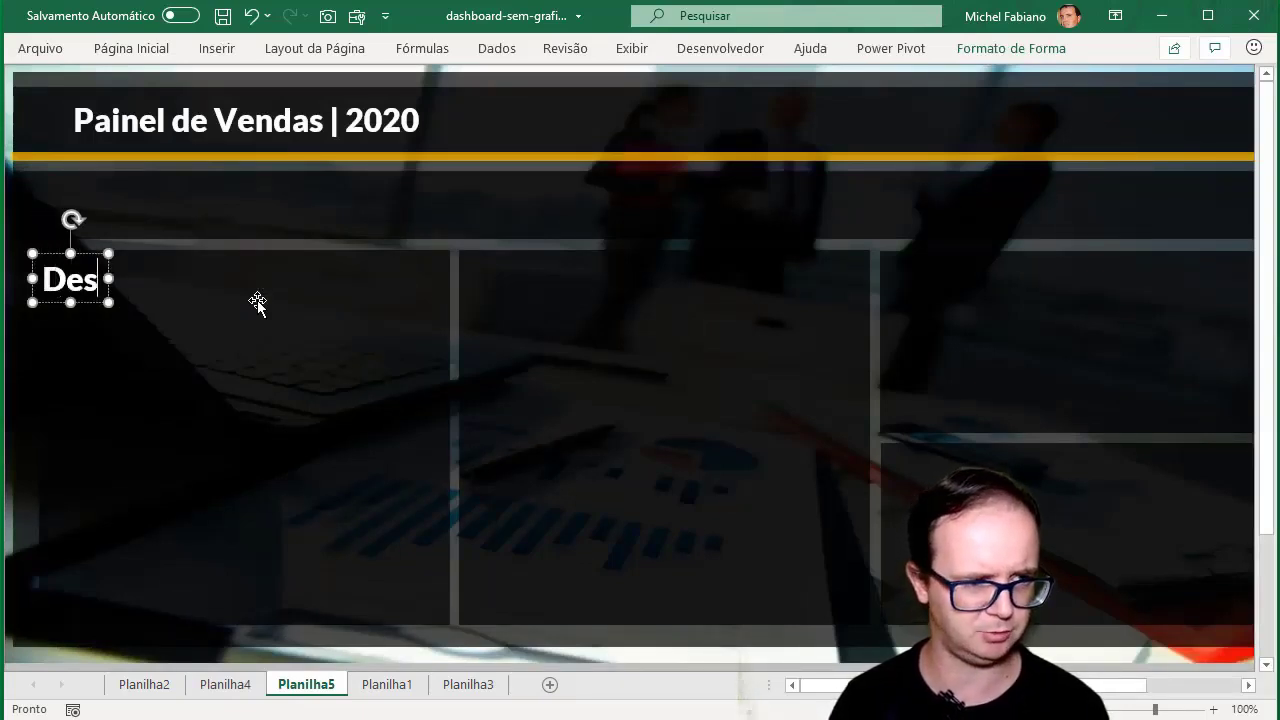
{"action": "type", "text": "empenho da"}
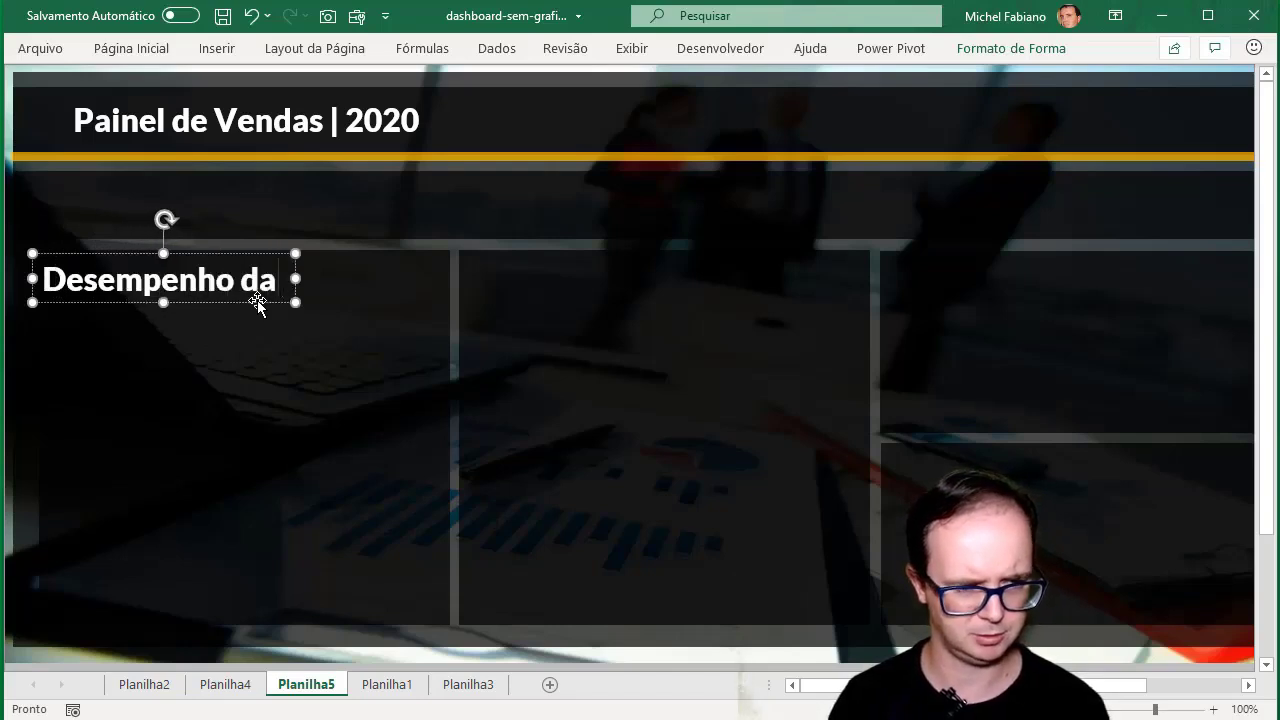
{"action": "key", "text": "BackSpace"}
{"action": "key", "text": "BackSpace"}
{"action": "type", "text": "por "}
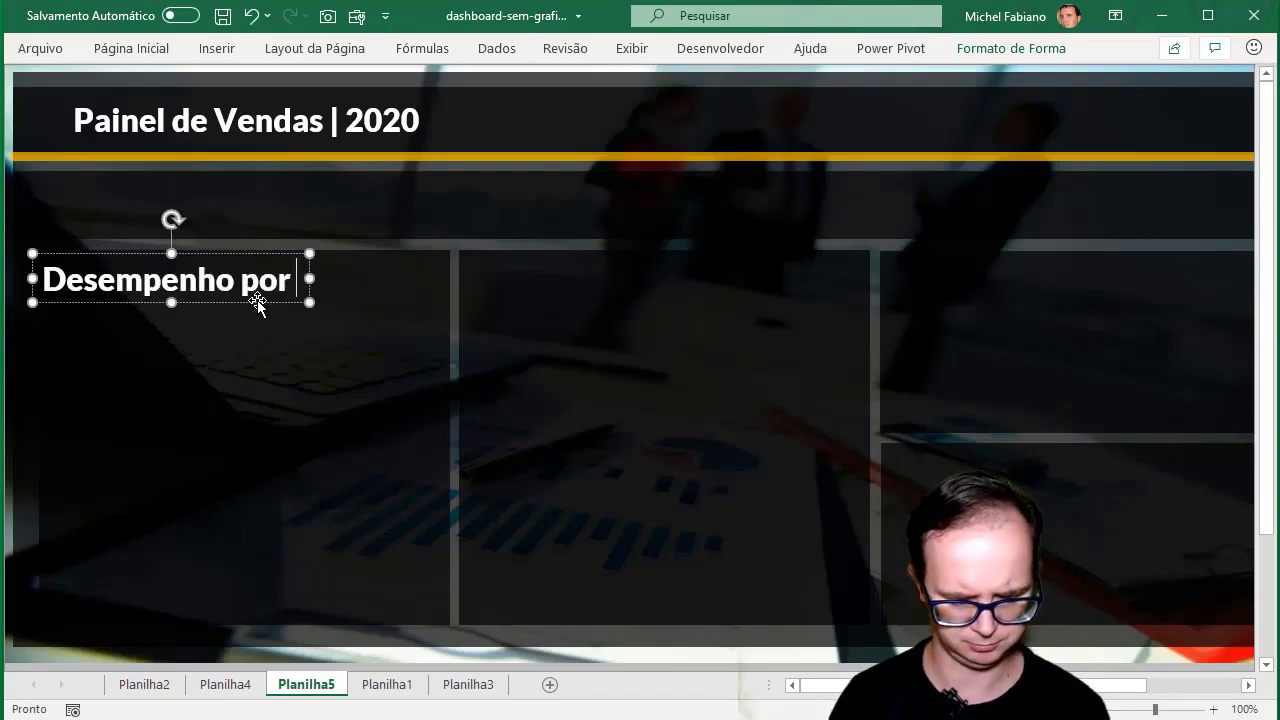
{"action": "type", "text": "Regi"}
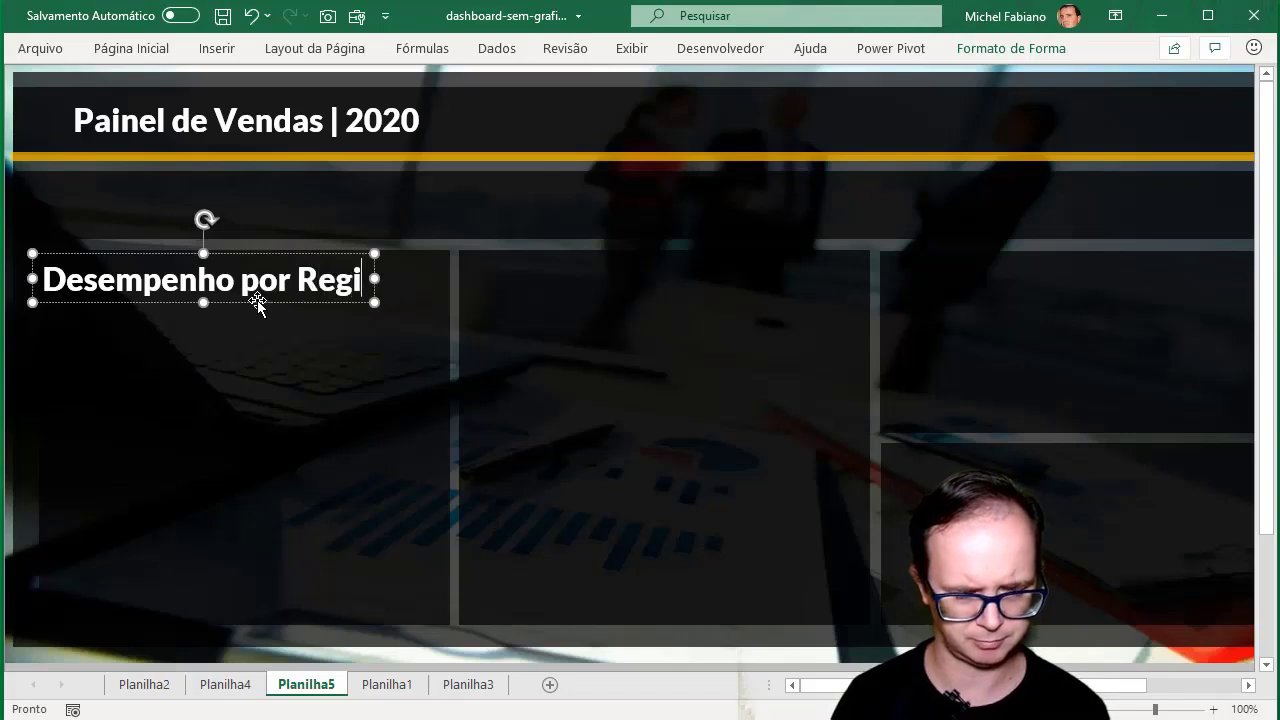
{"action": "type", "text": "ão"}
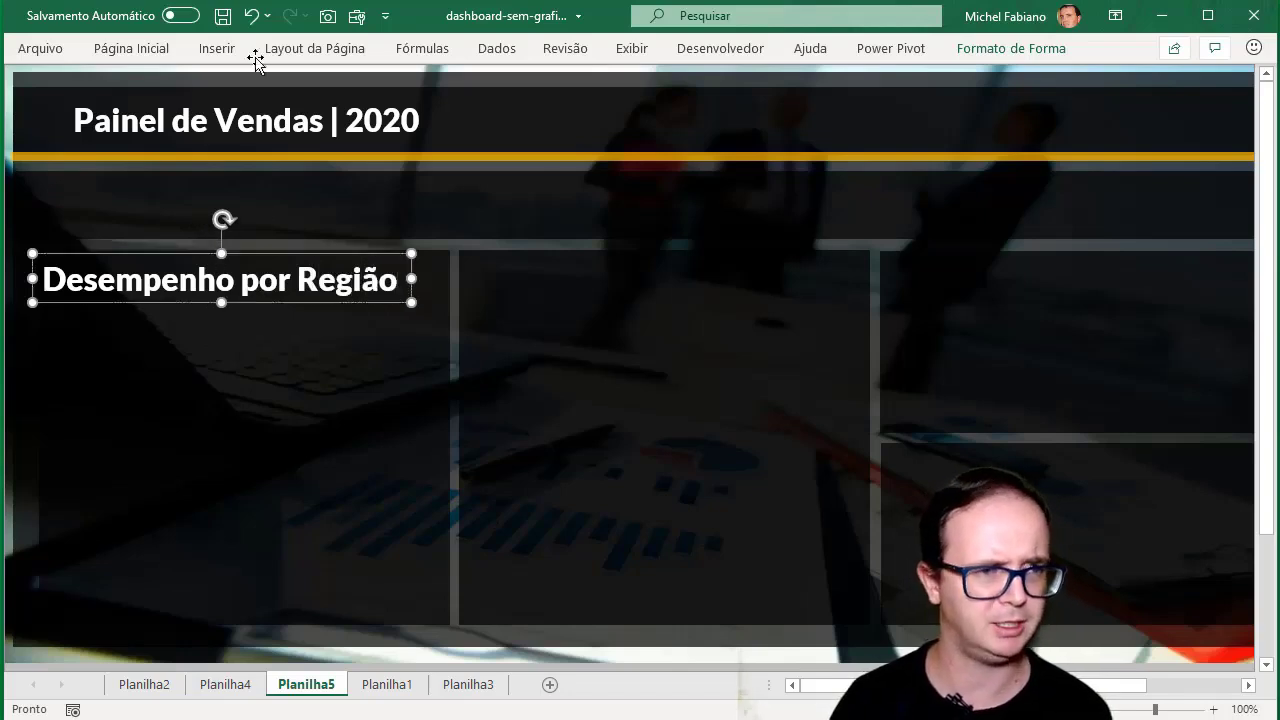
Set the Desempenho por Região heading's font size to 18
{"action": "left_click", "coordinate": [131, 48]}
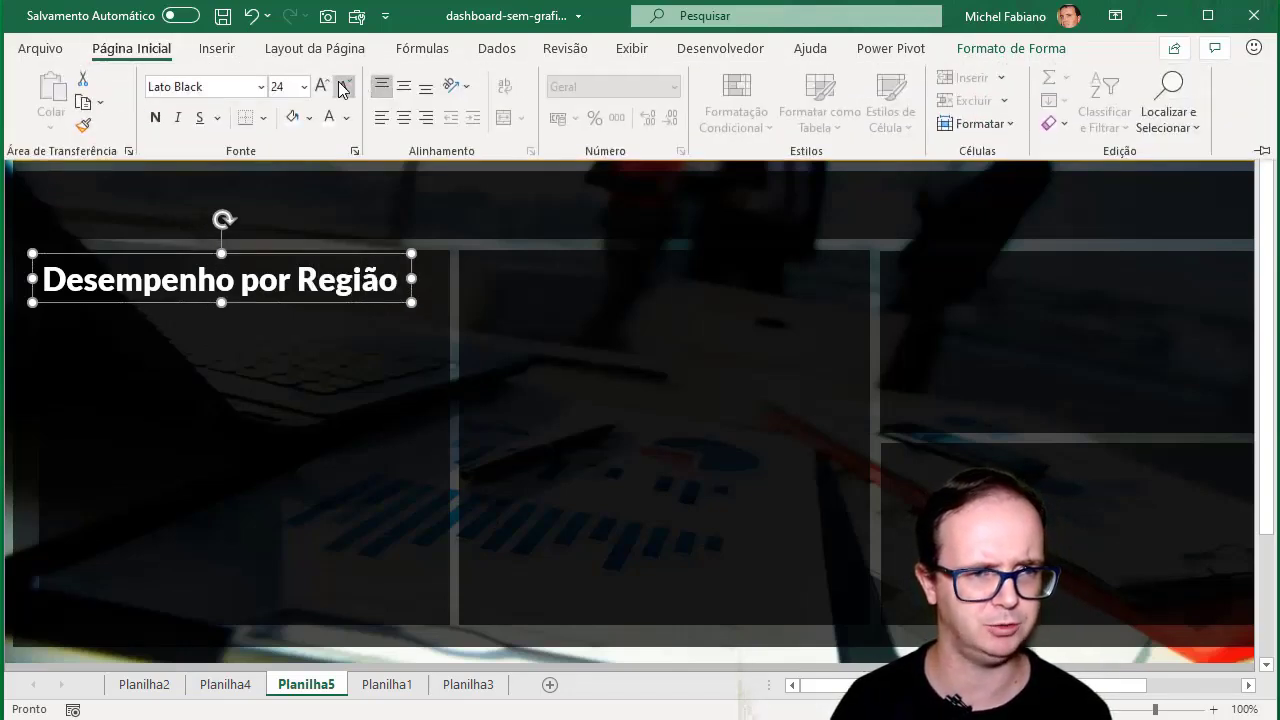
{"action": "left_click", "coordinate": [342, 88]}
{"action": "left_click", "coordinate": [342, 88]}
{"action": "left_click", "coordinate": [342, 88]}
{"action": "left_click", "coordinate": [342, 88]}
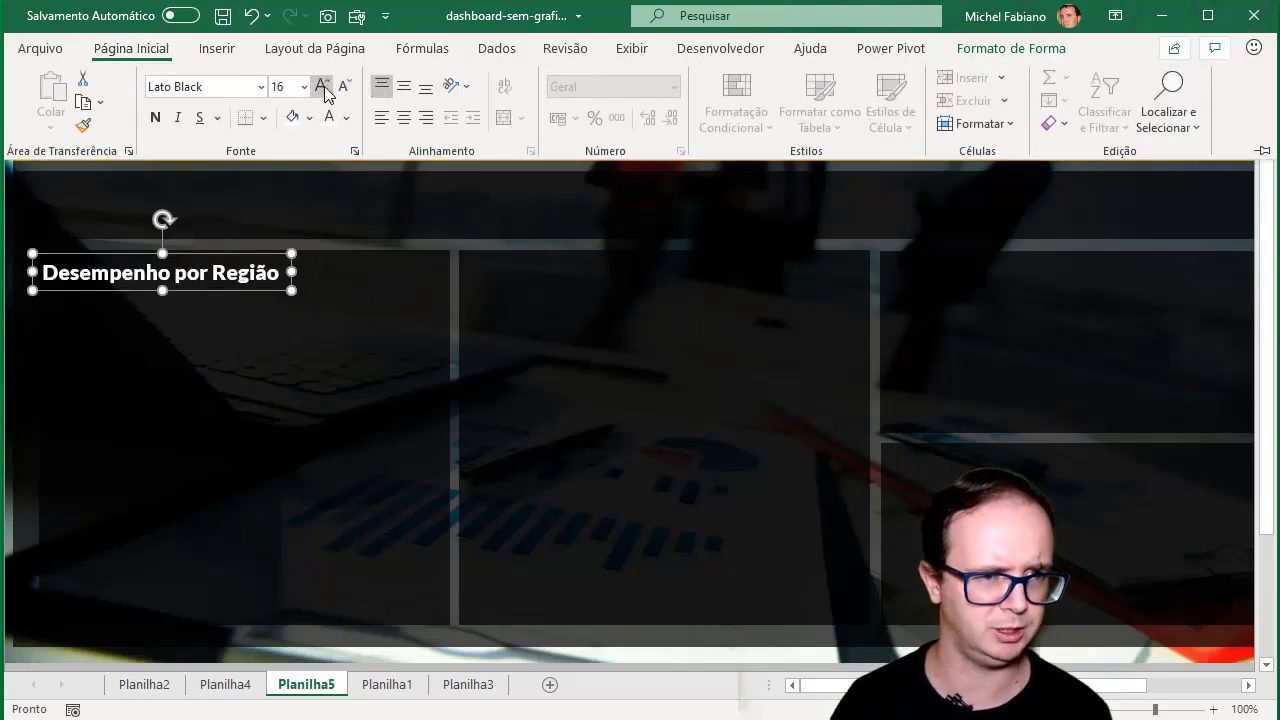
{"action": "left_click", "coordinate": [324, 88]}
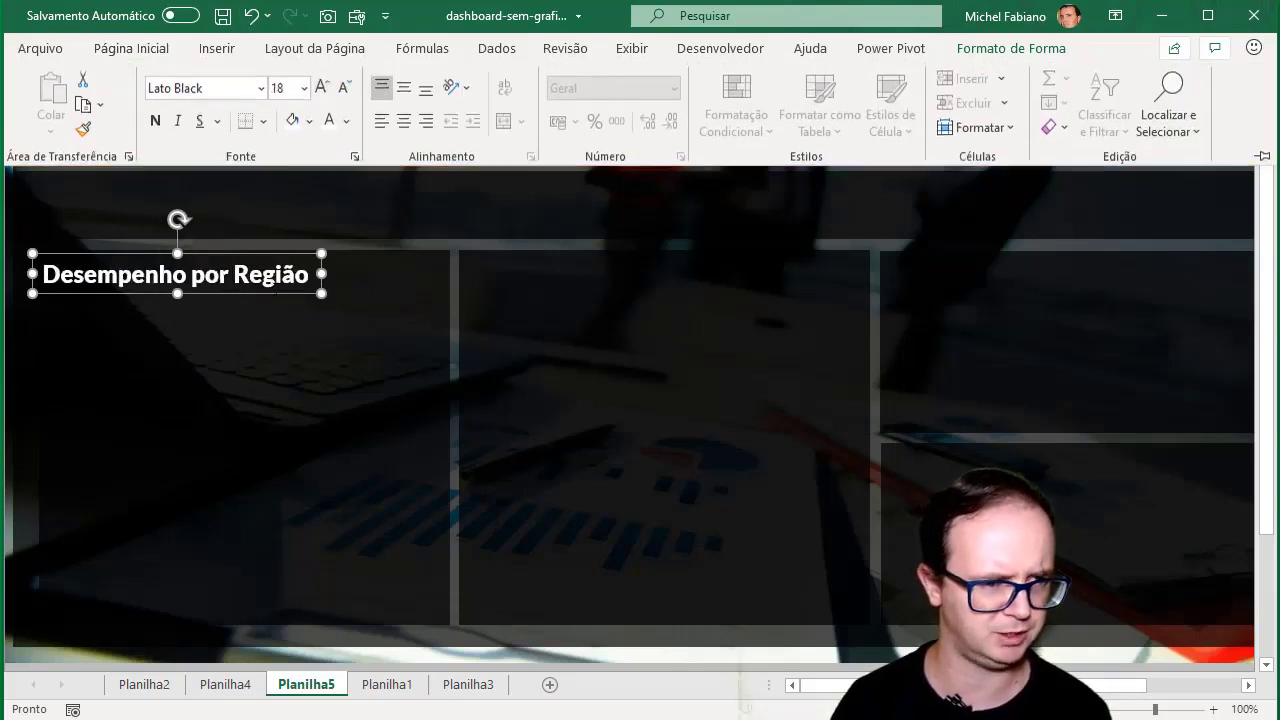
{"action": "left_click", "coordinate": [272, 293]}
{"action": "key", "text": "Escape"}
{"action": "left_click", "coordinate": [283, 297]}
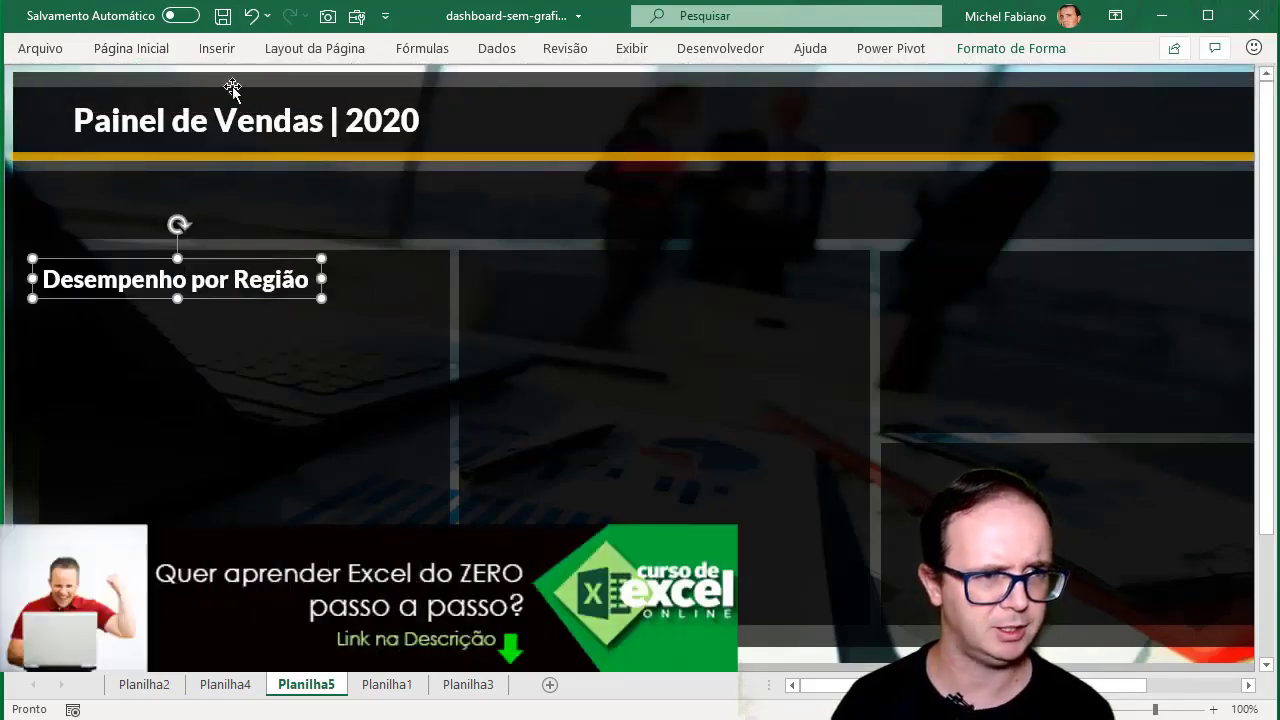
Draw a blue rounded rectangle beneath the Desempenho por Região heading
{"action": "left_click", "coordinate": [226, 52]}
{"action": "left_click", "coordinate": [250, 115]}
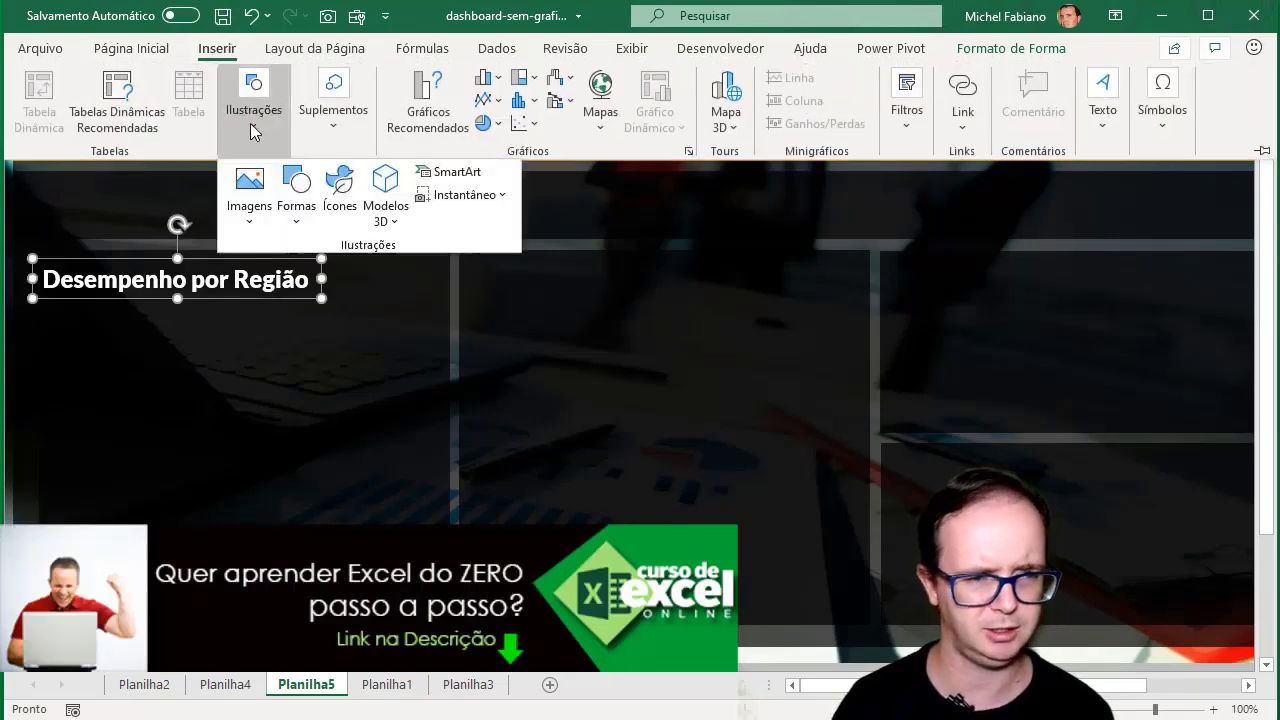
{"action": "left_click", "coordinate": [298, 218]}
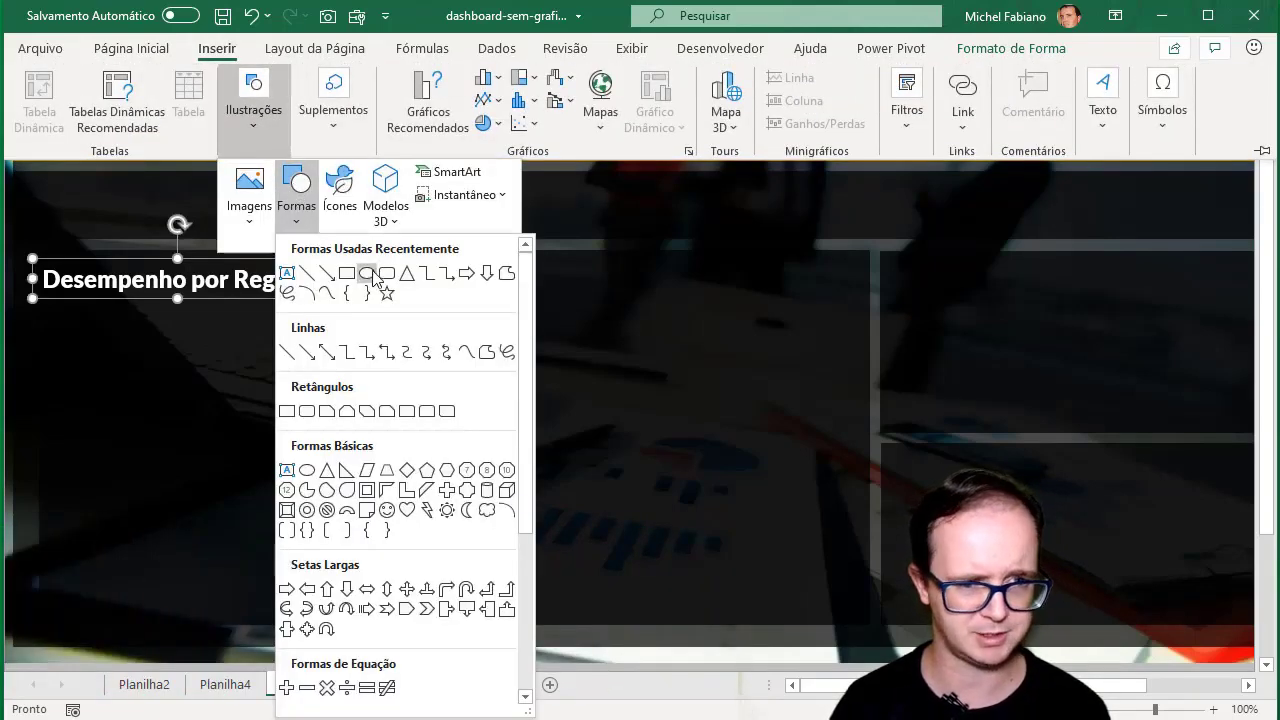
{"action": "left_click", "coordinate": [387, 277]}
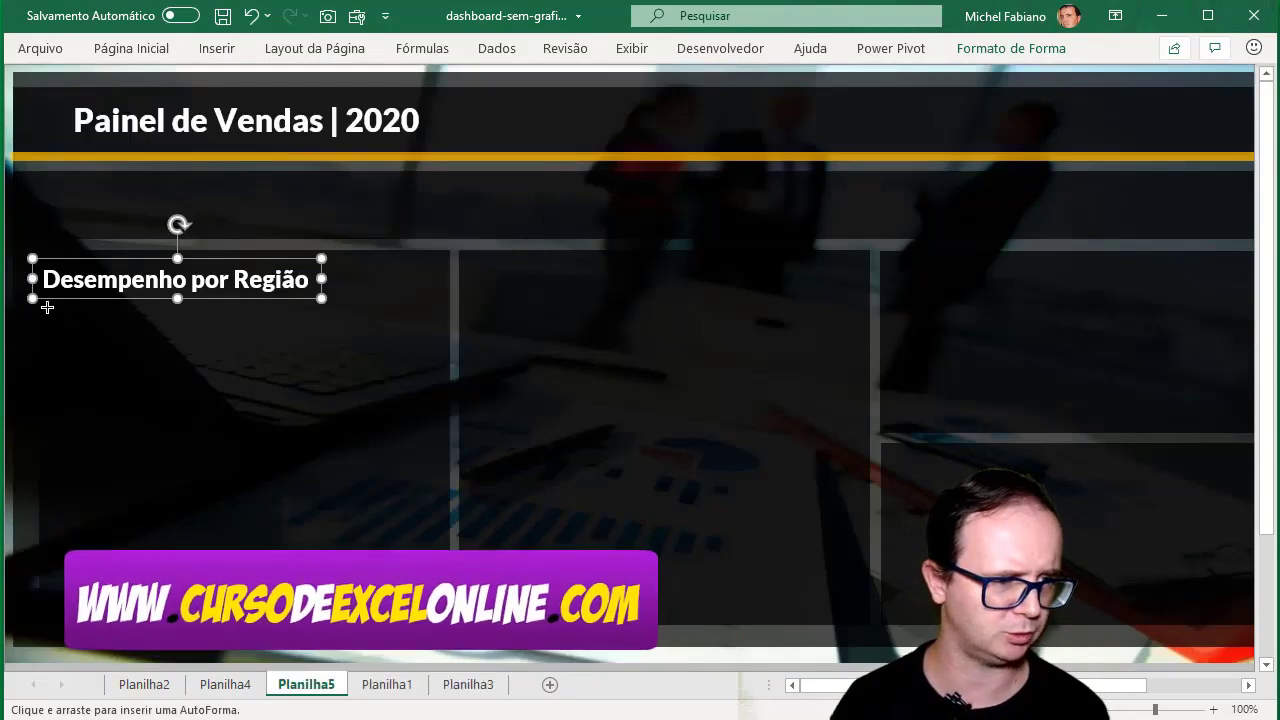
{"action": "left_click_drag", "start_coordinate": [47, 308], "coordinate": [178, 348]}
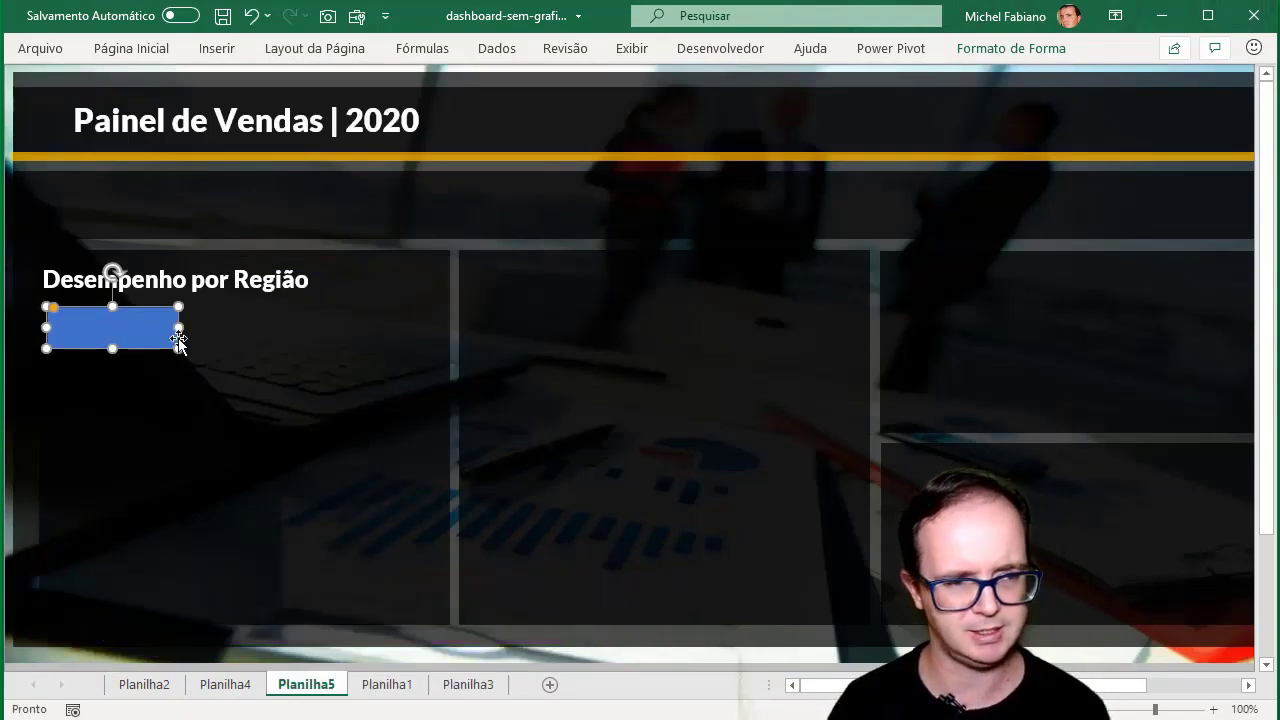
Place a wider copy of the rectangle beside the original and select both
{"action": "key", "text": "ctrl+d"}
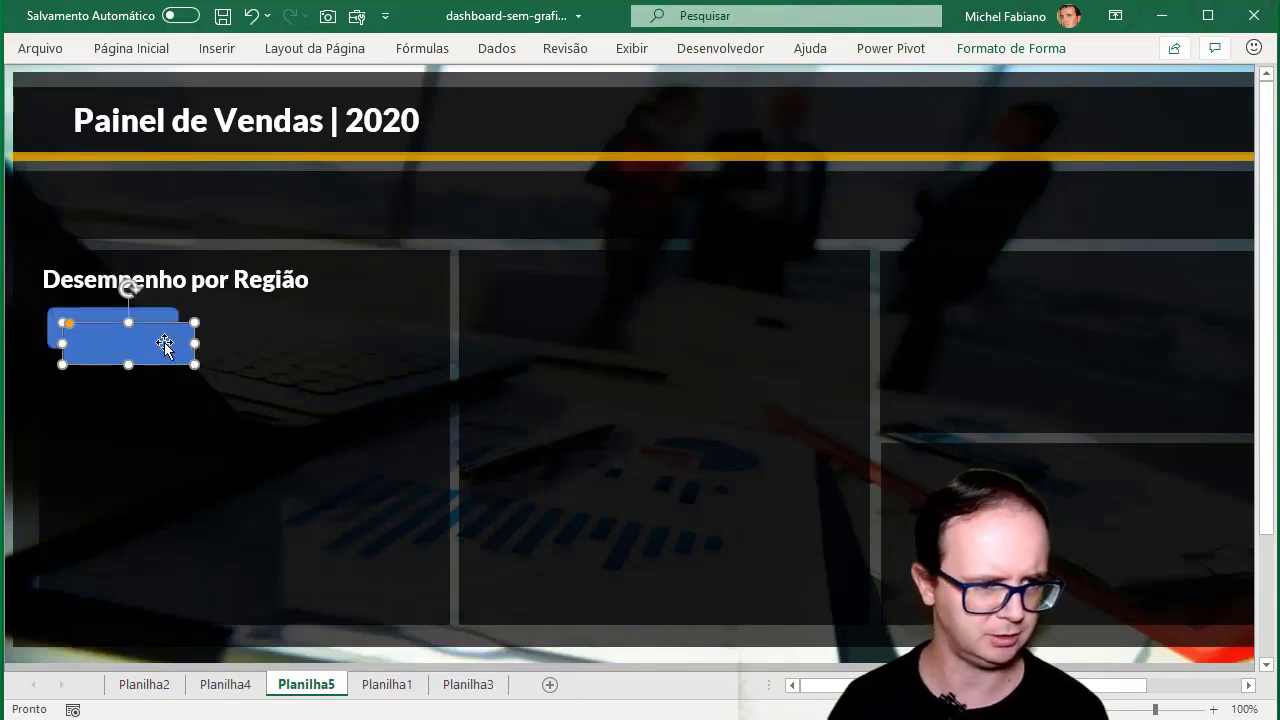
{"action": "left_click_drag", "start_coordinate": [165, 345], "coordinate": [287, 327]}
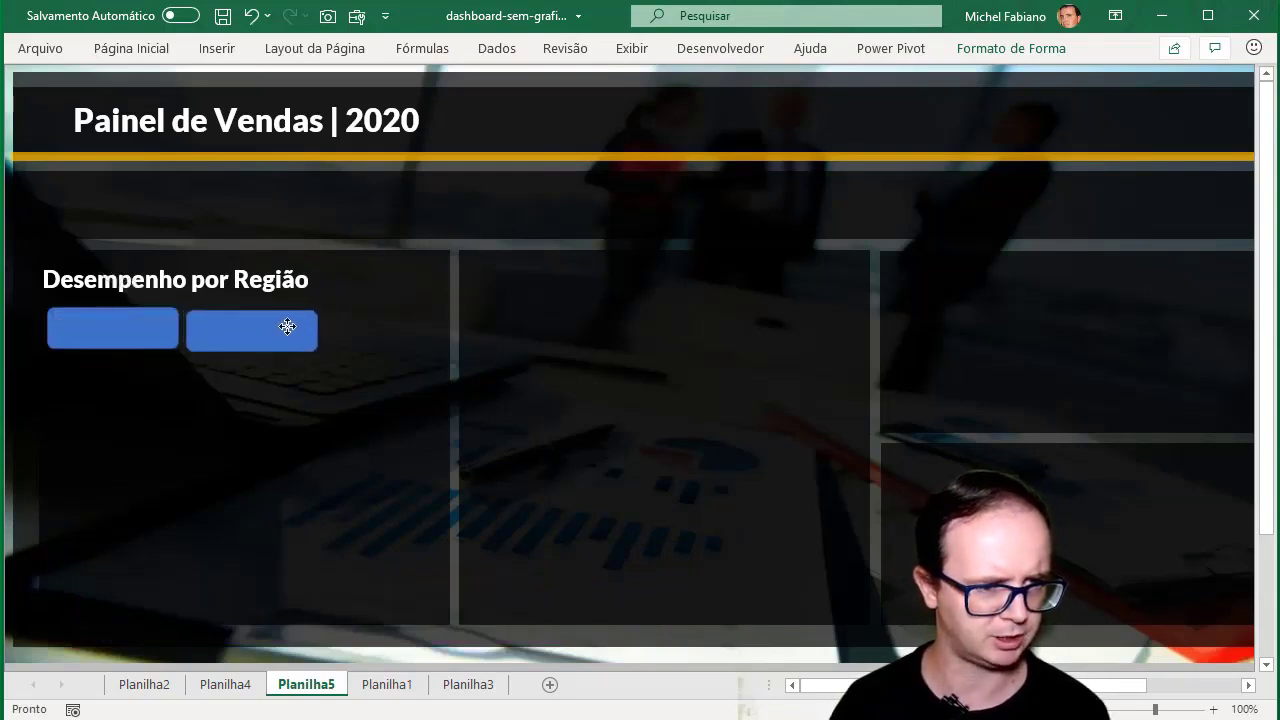
{"action": "left_click_drag", "start_coordinate": [317, 328], "coordinate": [413, 330]}
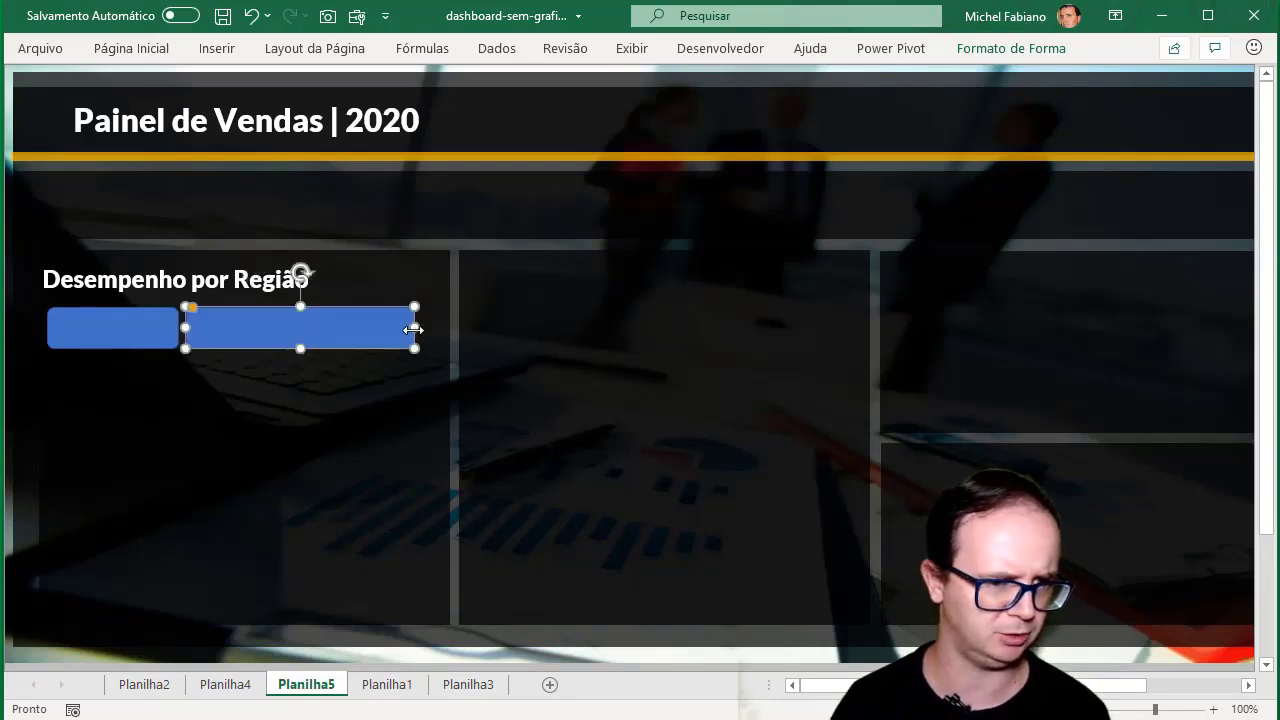
{"action": "left_click", "coordinate": [158, 333], "text": "shift"}
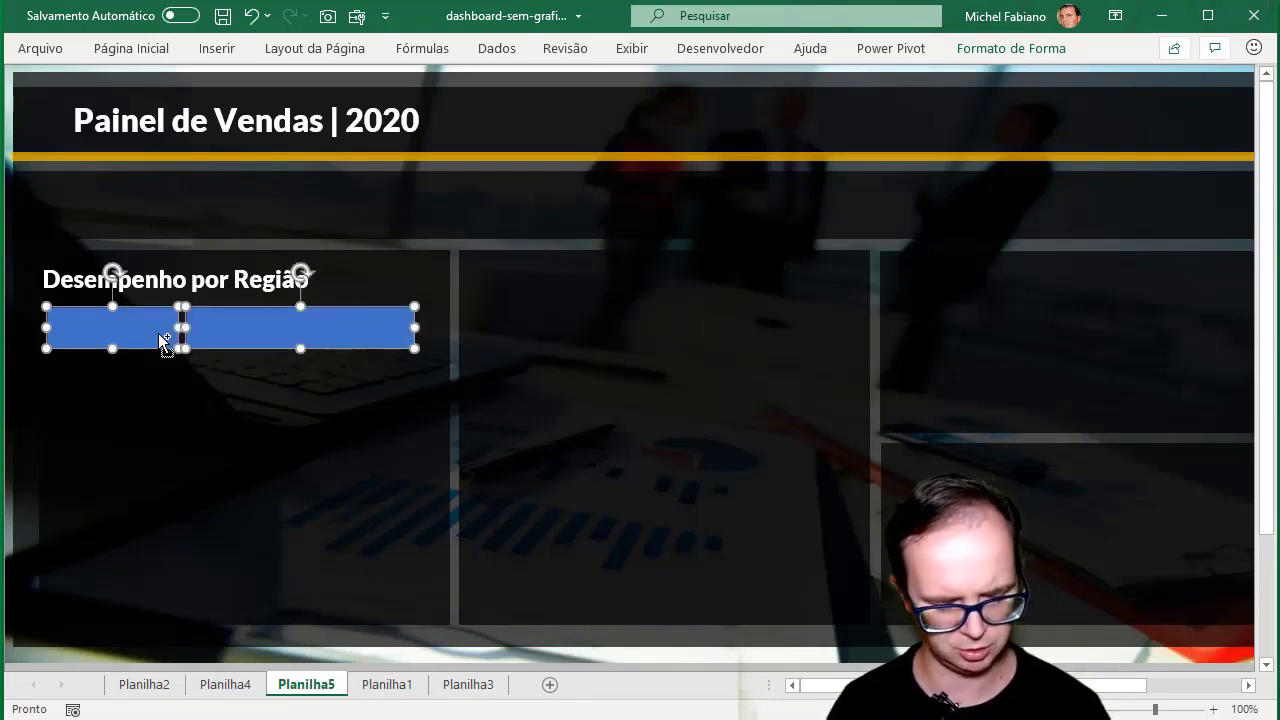
{"action": "left_click_drag", "start_coordinate": [190, 346], "coordinate": [229, 383]}
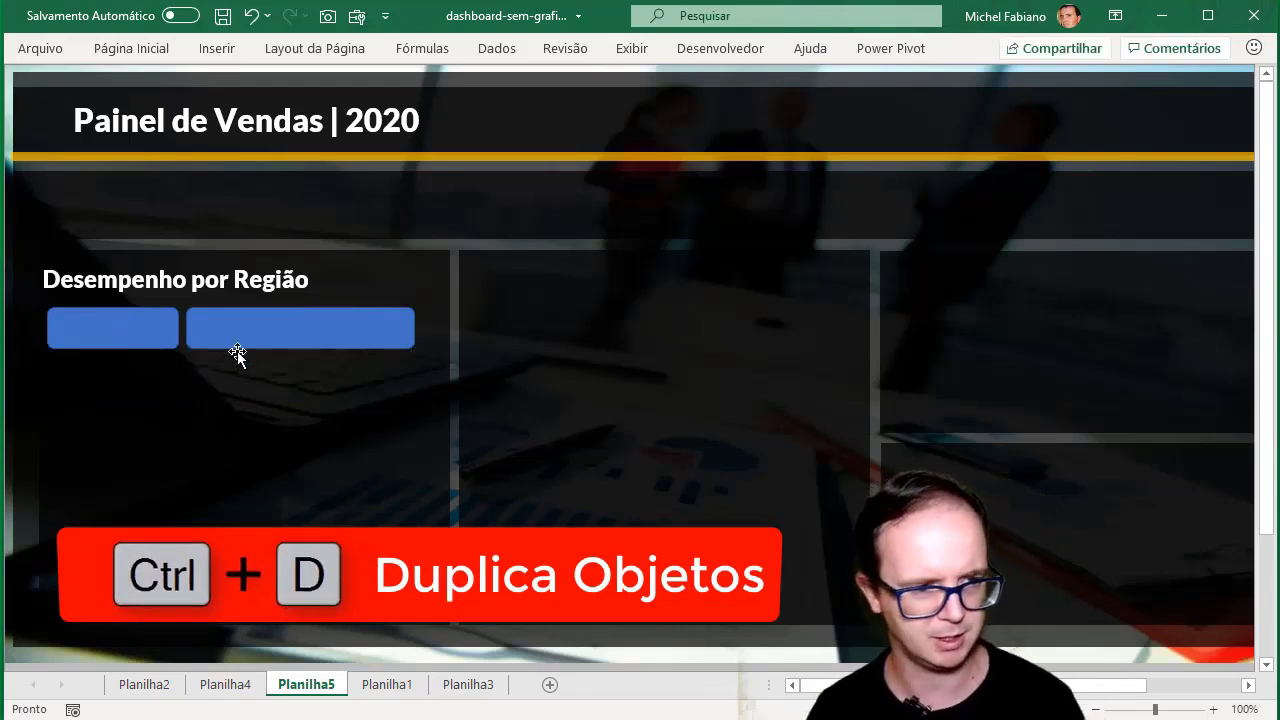
{"action": "left_click", "coordinate": [240, 340]}
{"action": "left_click", "coordinate": [151, 330], "text": "shift"}
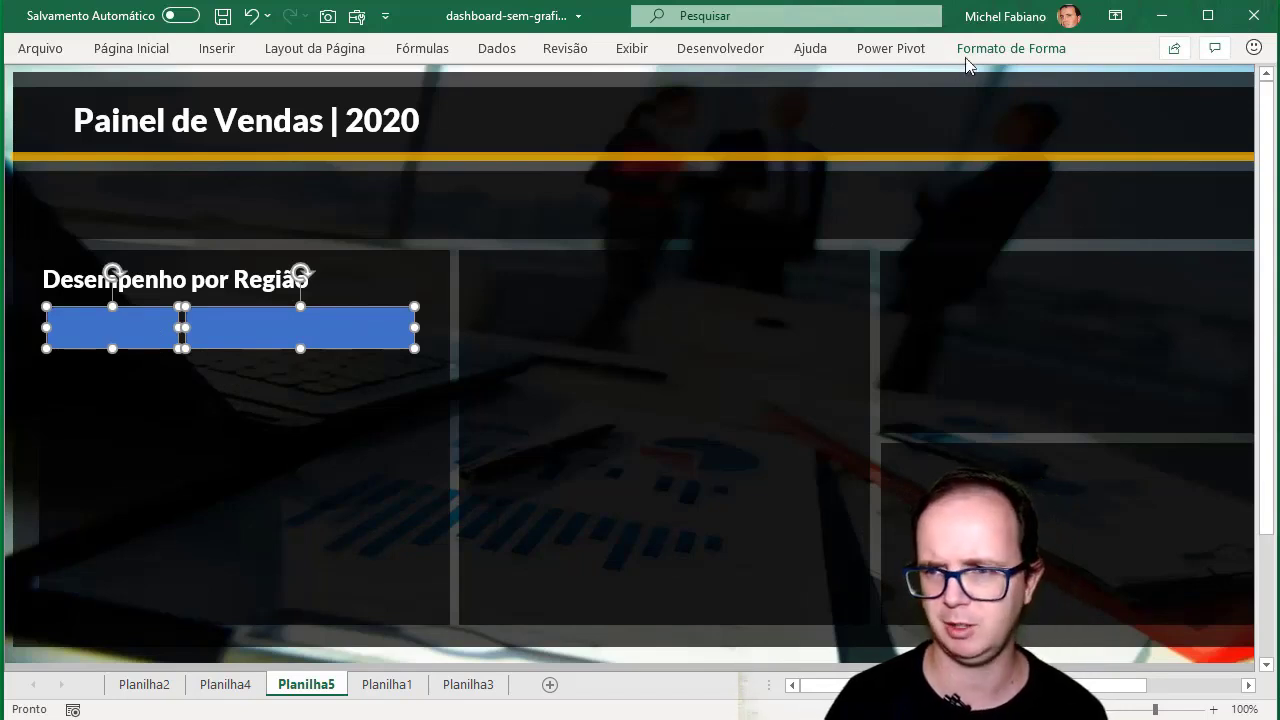
Apply the Intense Effect – Gold style to both bars and duplicate them into four rows
{"action": "left_click", "coordinate": [995, 48]}
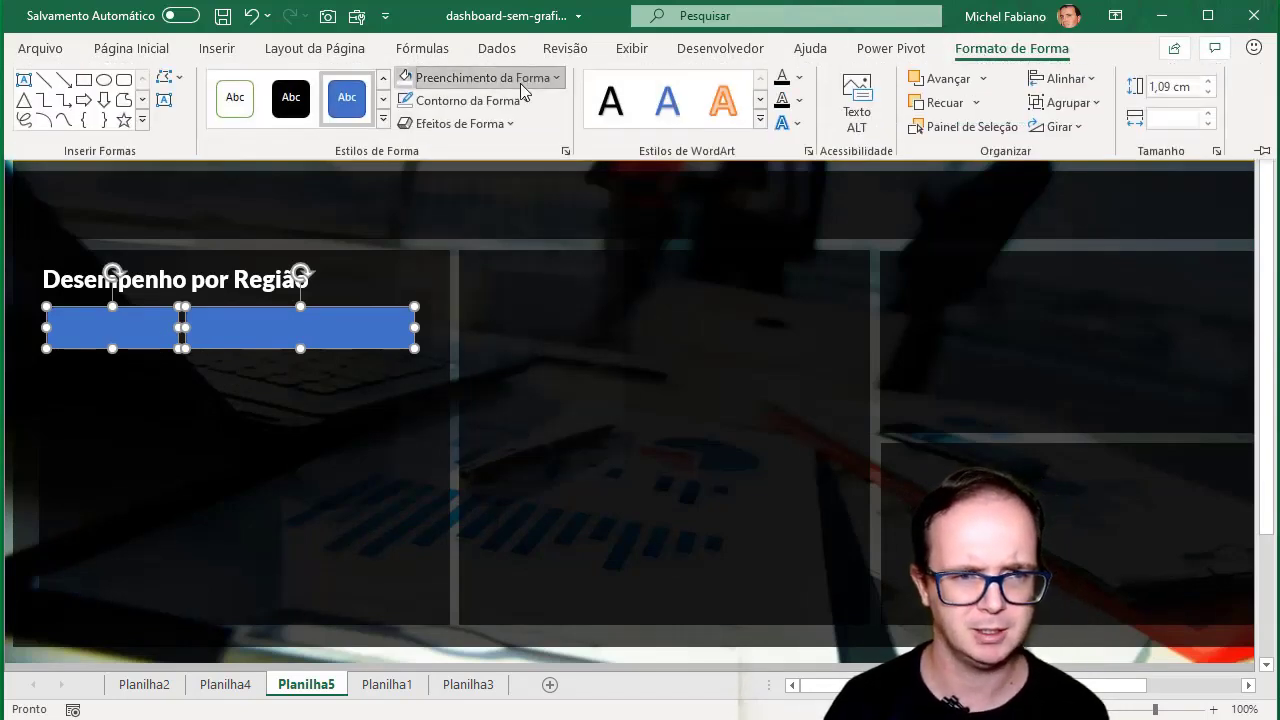
{"action": "left_click", "coordinate": [520, 83]}
{"action": "left_click", "coordinate": [383, 118]}
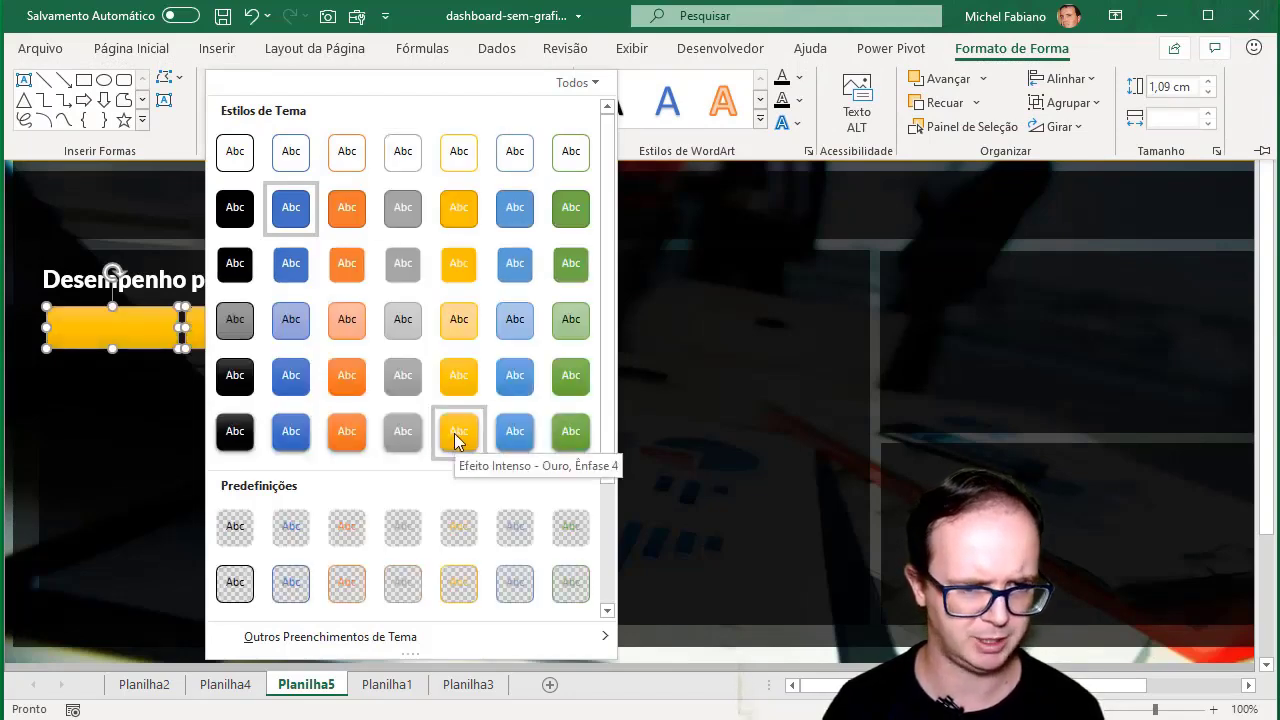
{"action": "left_click", "coordinate": [457, 441]}
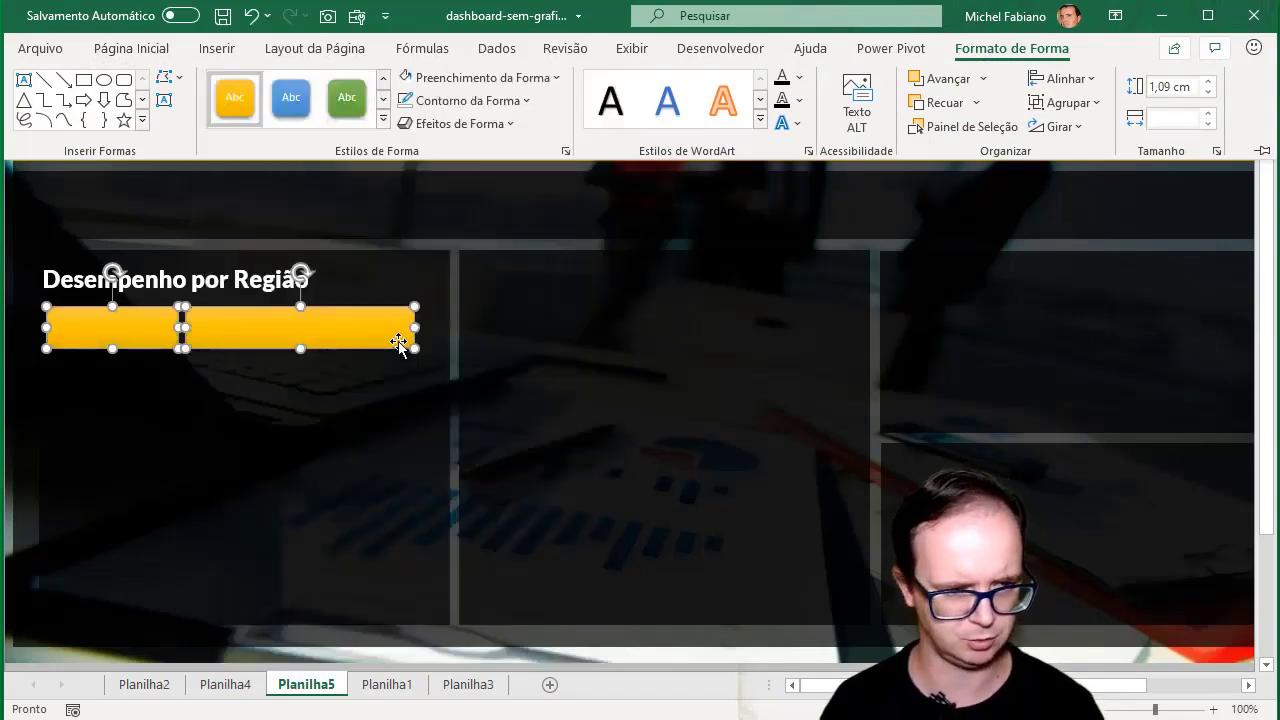
{"action": "key", "text": "ctrl+d"}
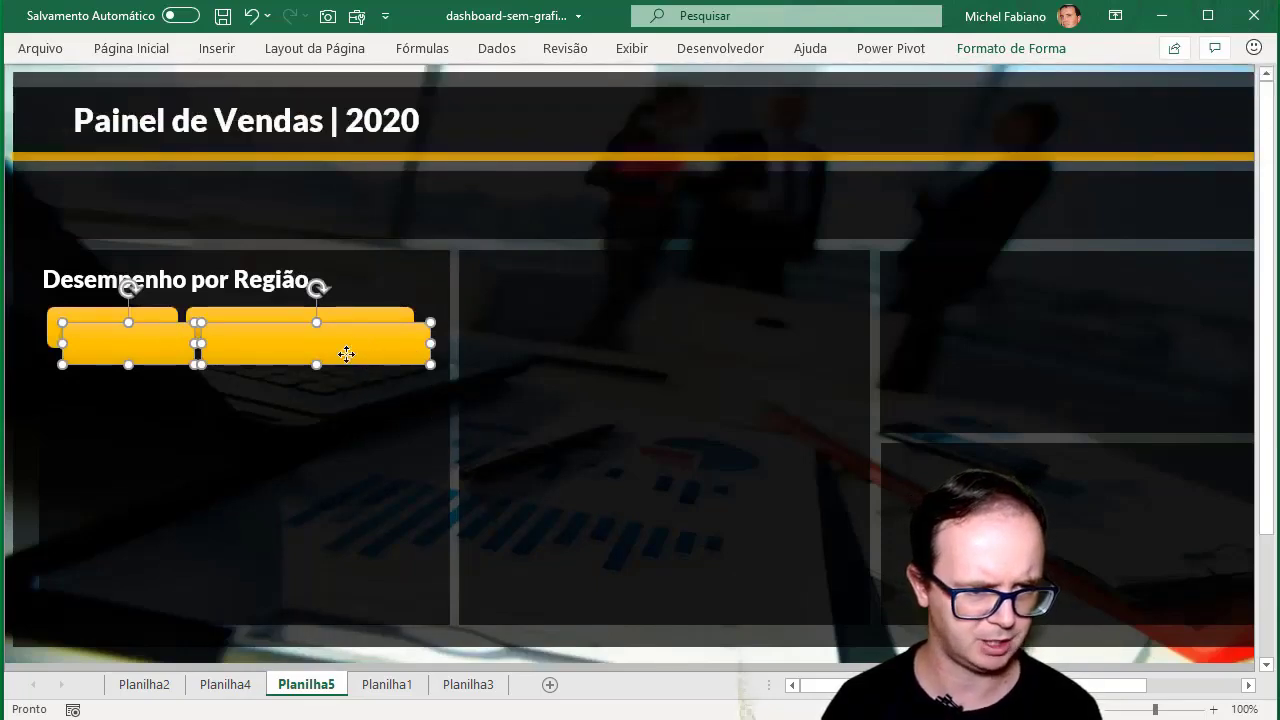
{"action": "left_click_drag", "start_coordinate": [346, 354], "coordinate": [341, 378]}
{"action": "key", "text": "ctrl+d"}
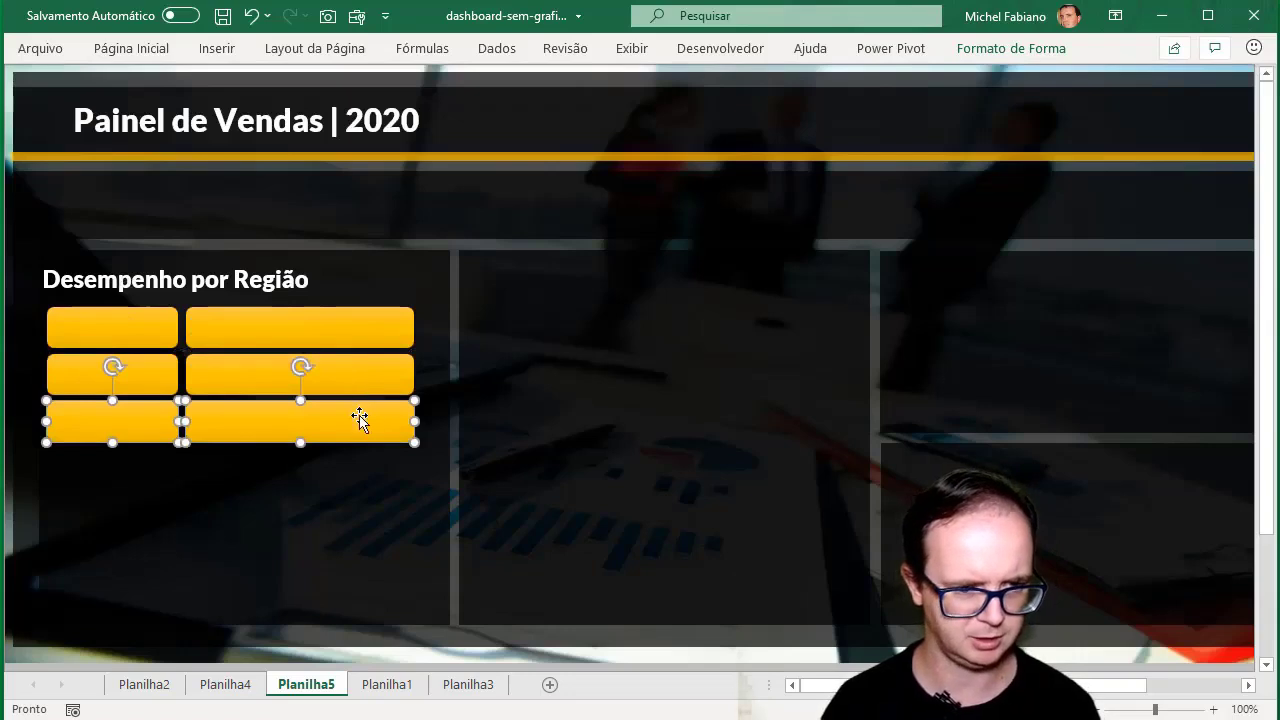
{"action": "key", "text": "ctrl+d"}
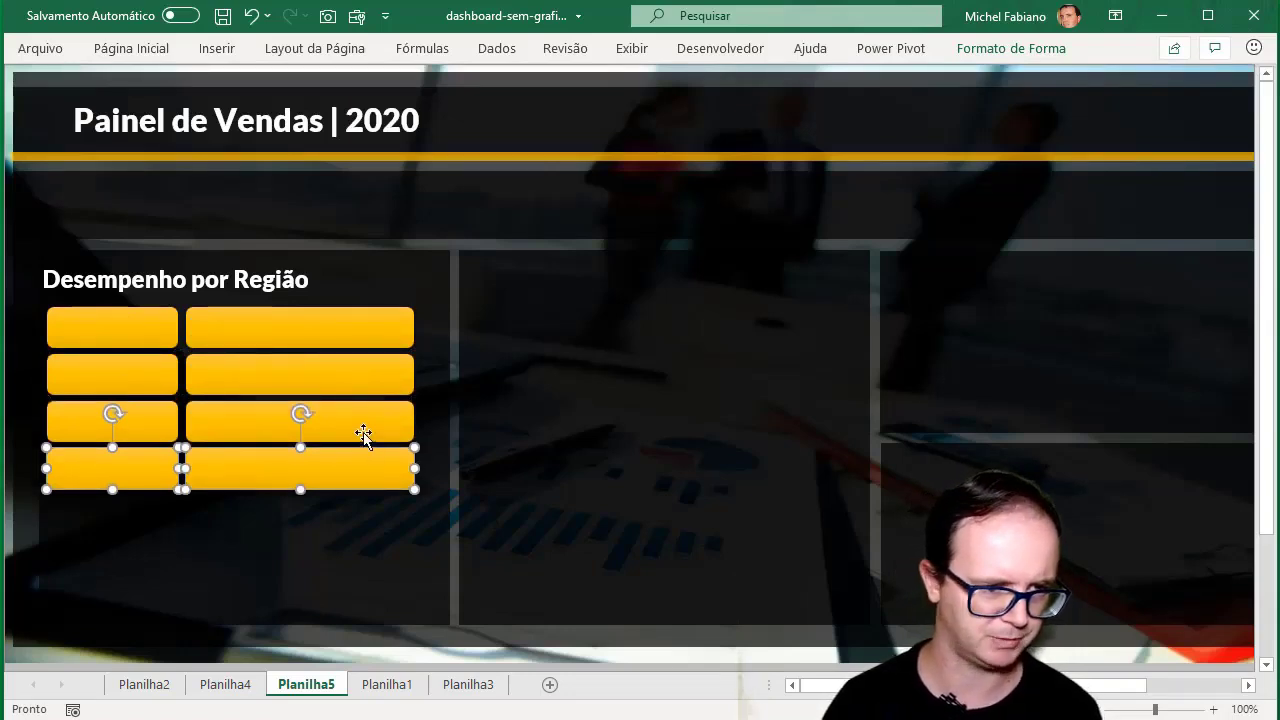
Shorten the right-hand bars in rows two to four progressively, like a bar chart
{"action": "left_click", "coordinate": [372, 430]}
{"action": "left_click", "coordinate": [397, 380]}
{"action": "left_click_drag", "start_coordinate": [414, 374], "coordinate": [364, 371]}
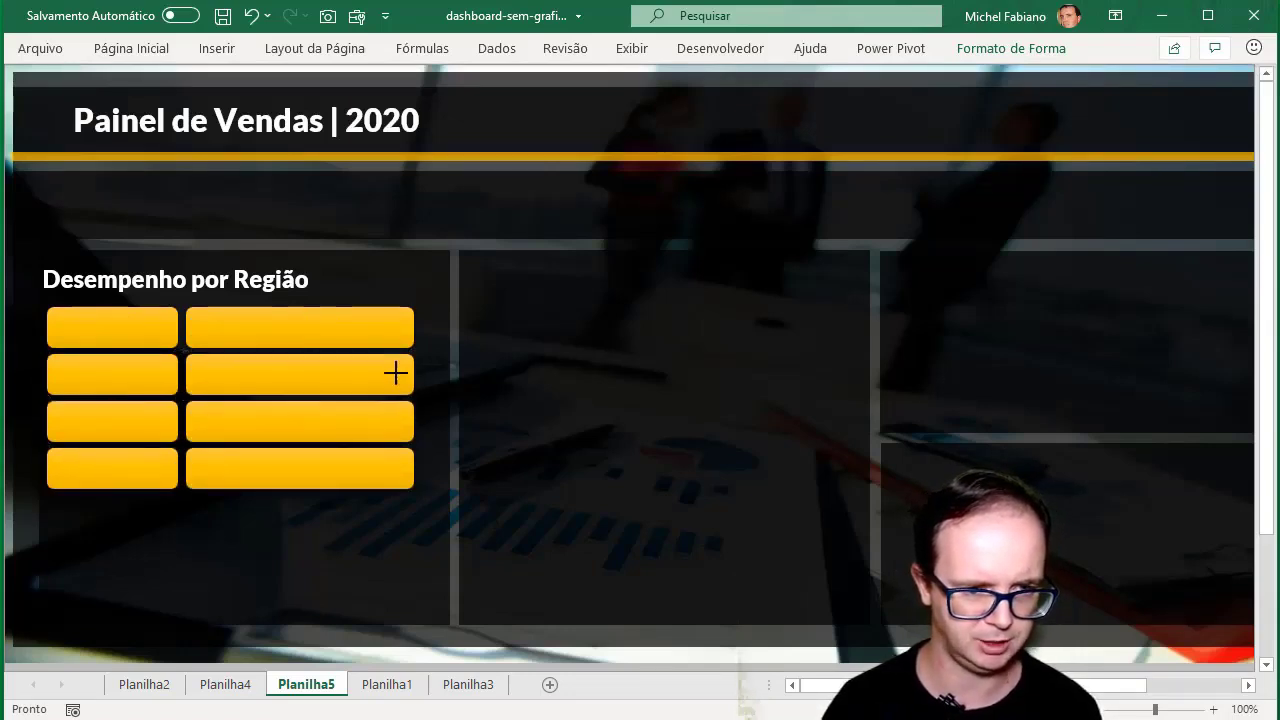
{"action": "left_click", "coordinate": [400, 420]}
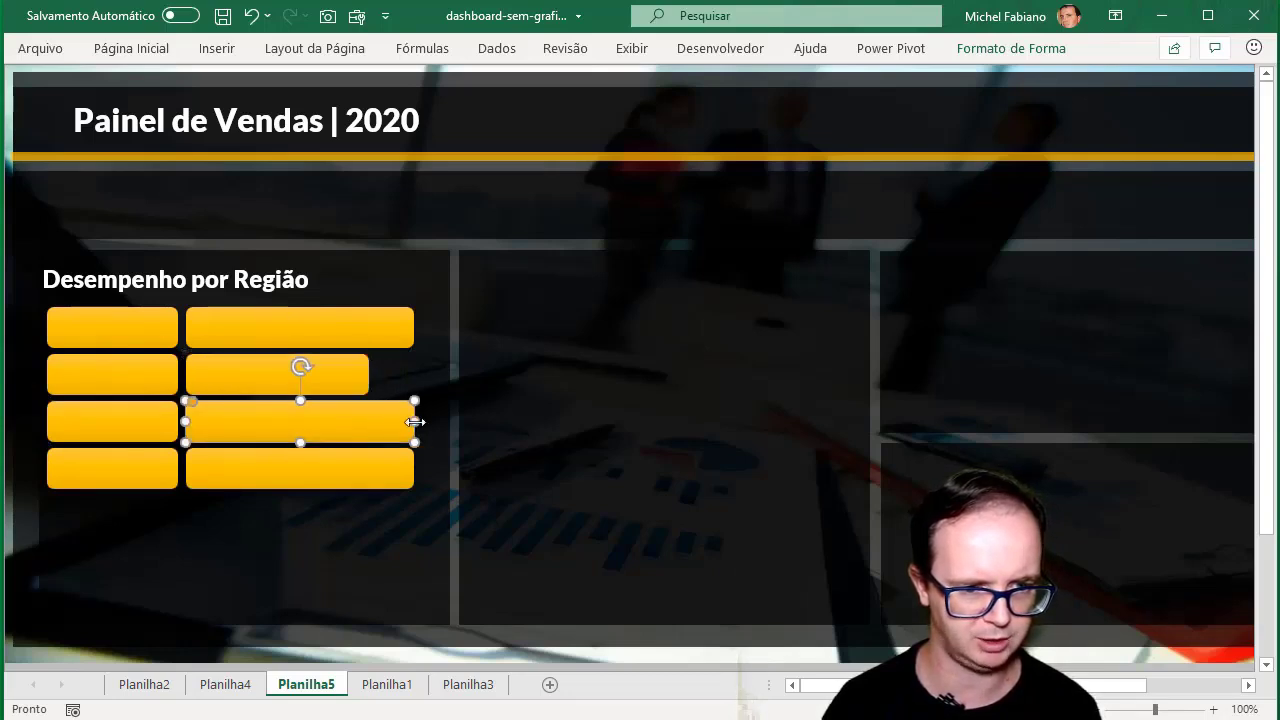
{"action": "left_click_drag", "start_coordinate": [414, 421], "coordinate": [333, 420]}
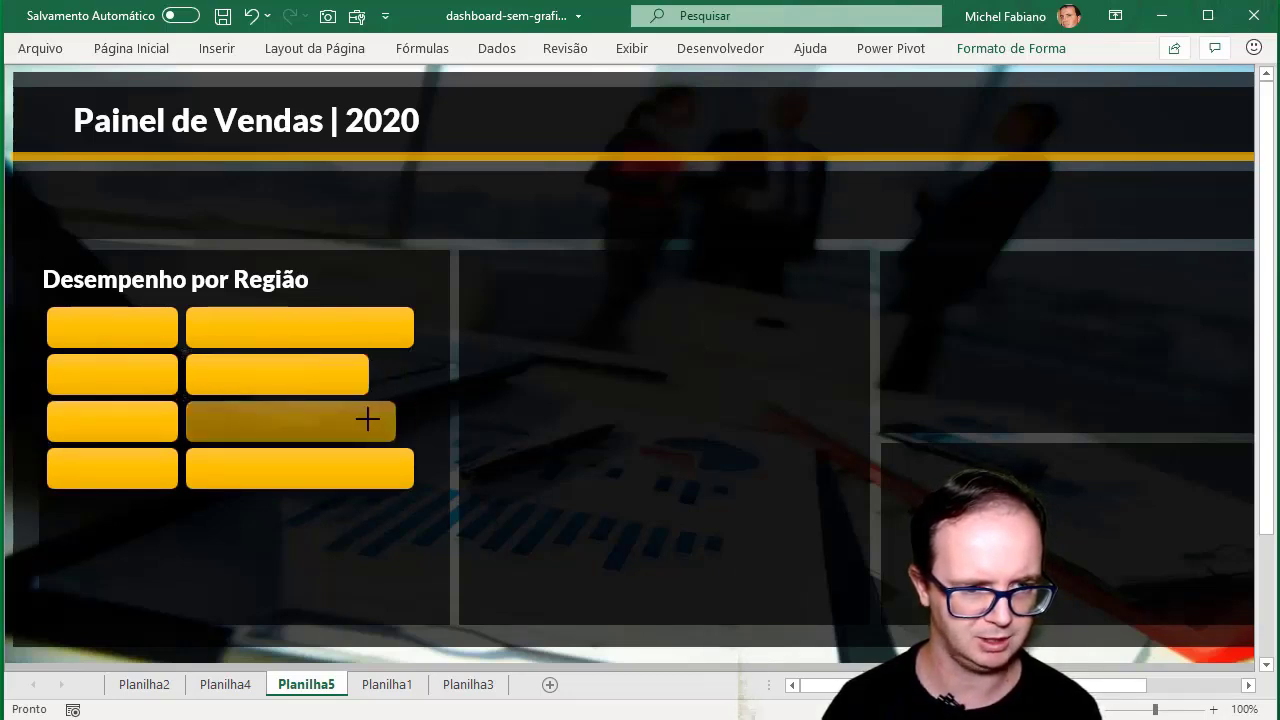
{"action": "left_click", "coordinate": [400, 468]}
{"action": "left_click_drag", "start_coordinate": [414, 468], "coordinate": [300, 467]}
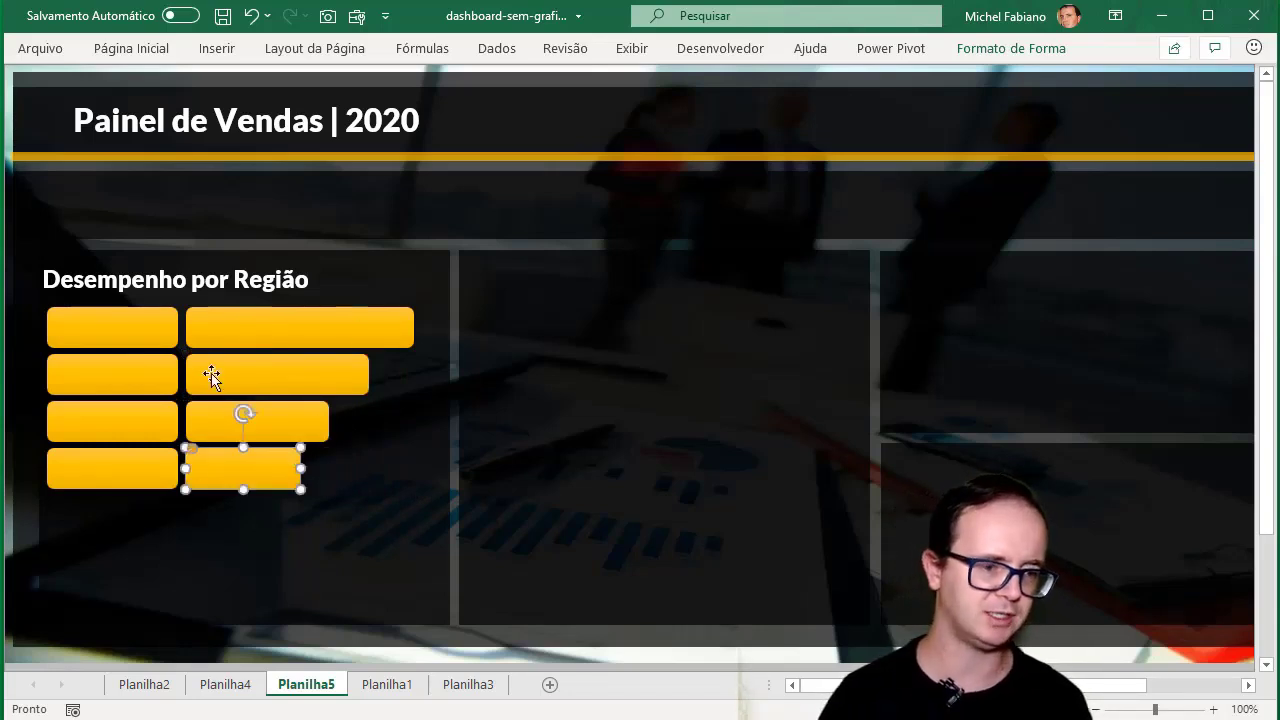
On the Planilha4 pivot sheet, turn on the formula bar
{"action": "left_click", "coordinate": [222, 686]}
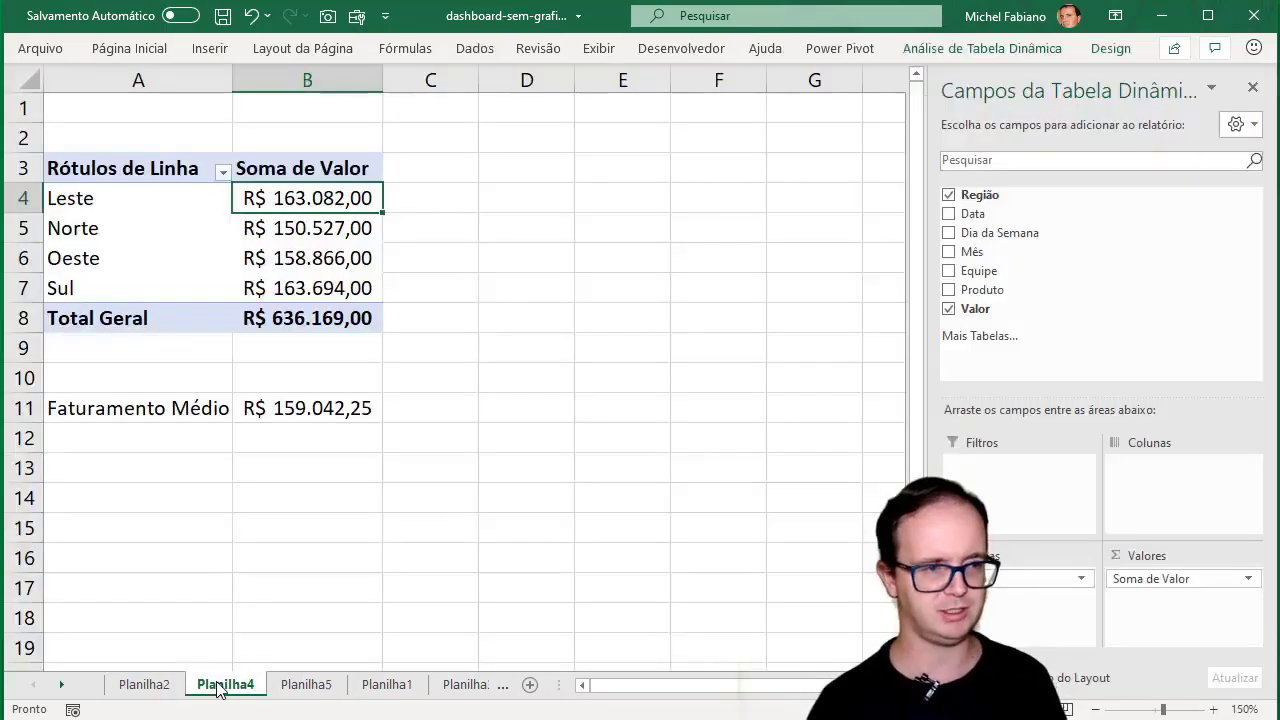
{"action": "left_click", "coordinate": [197, 200]}
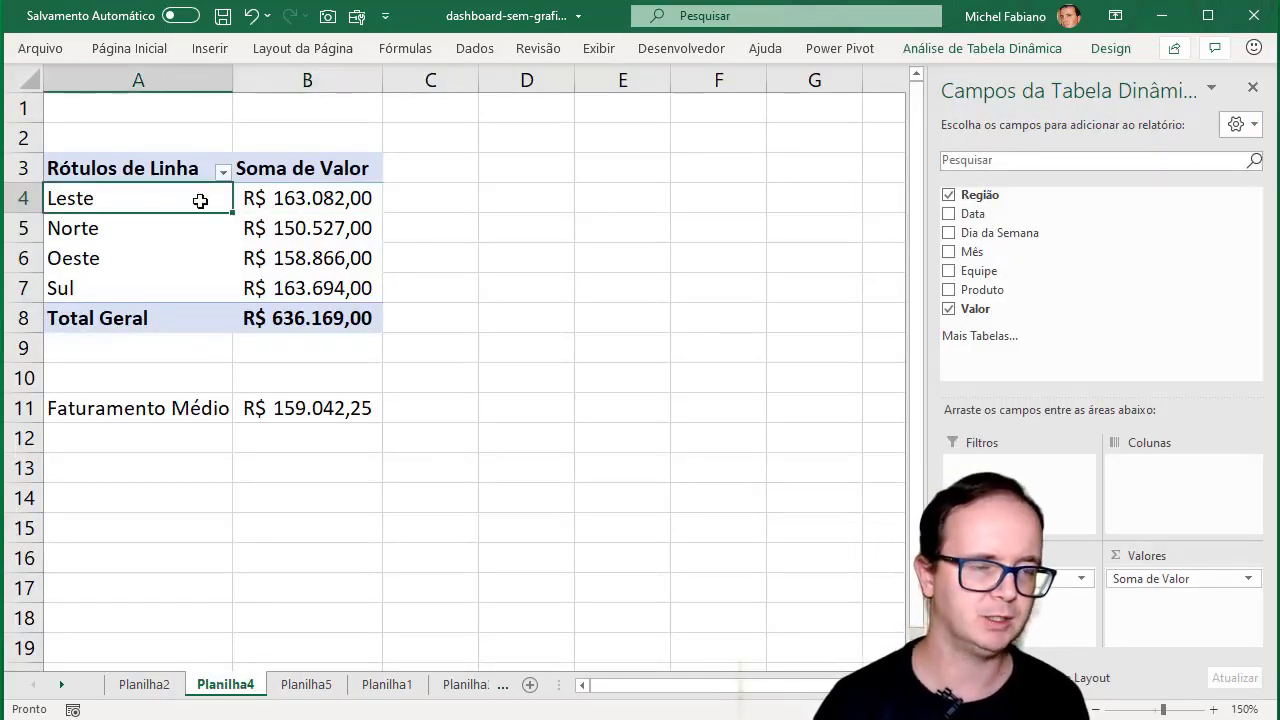
{"action": "left_click", "coordinate": [599, 48]}
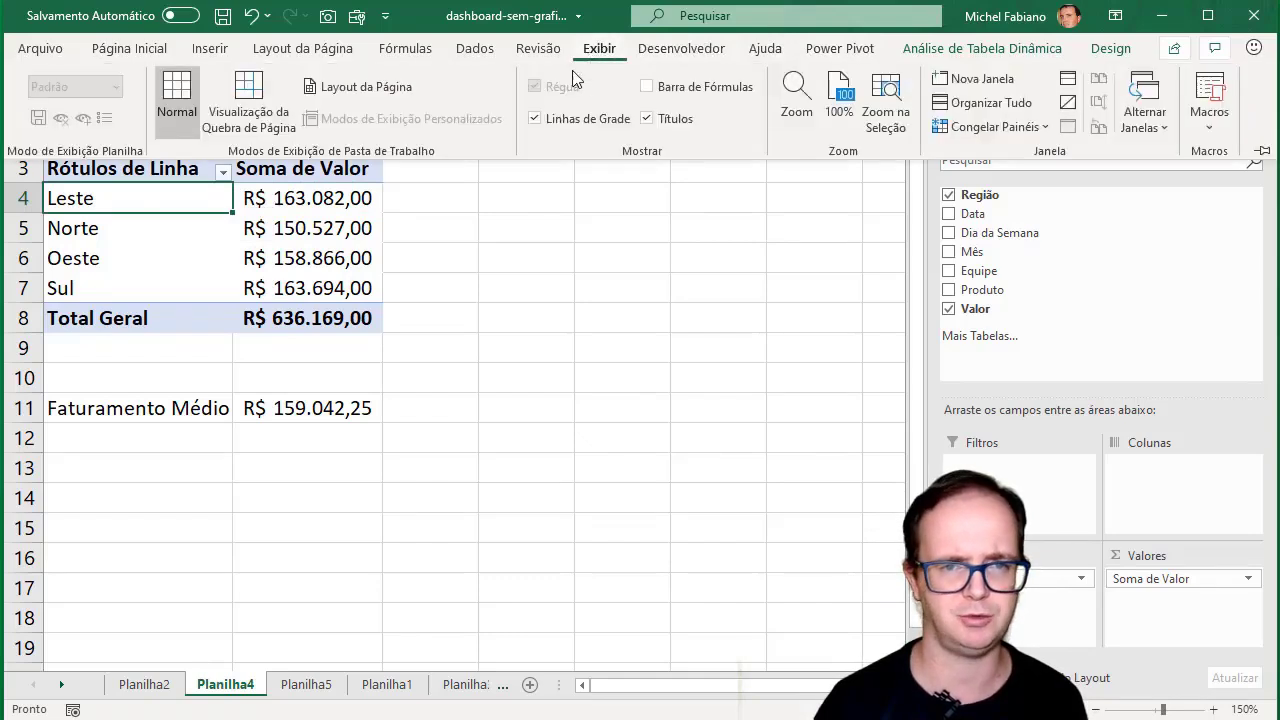
{"action": "left_click", "coordinate": [692, 88]}
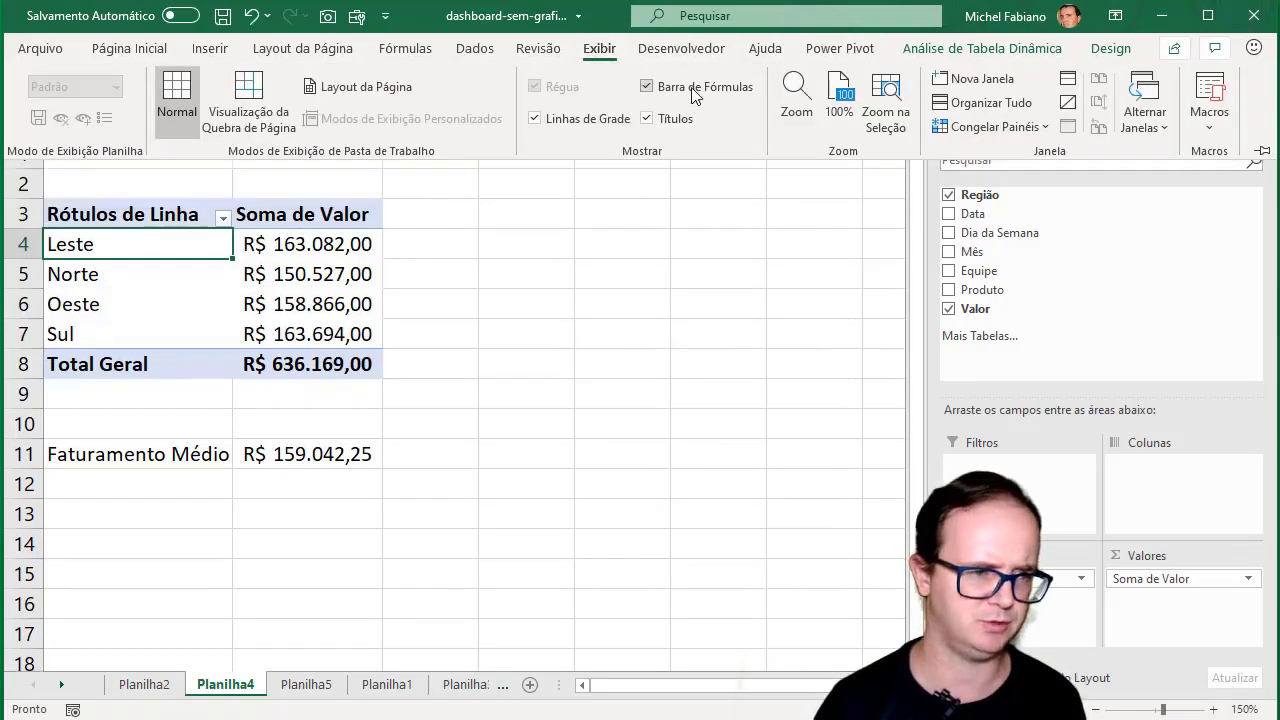
{"action": "left_click", "coordinate": [226, 222]}
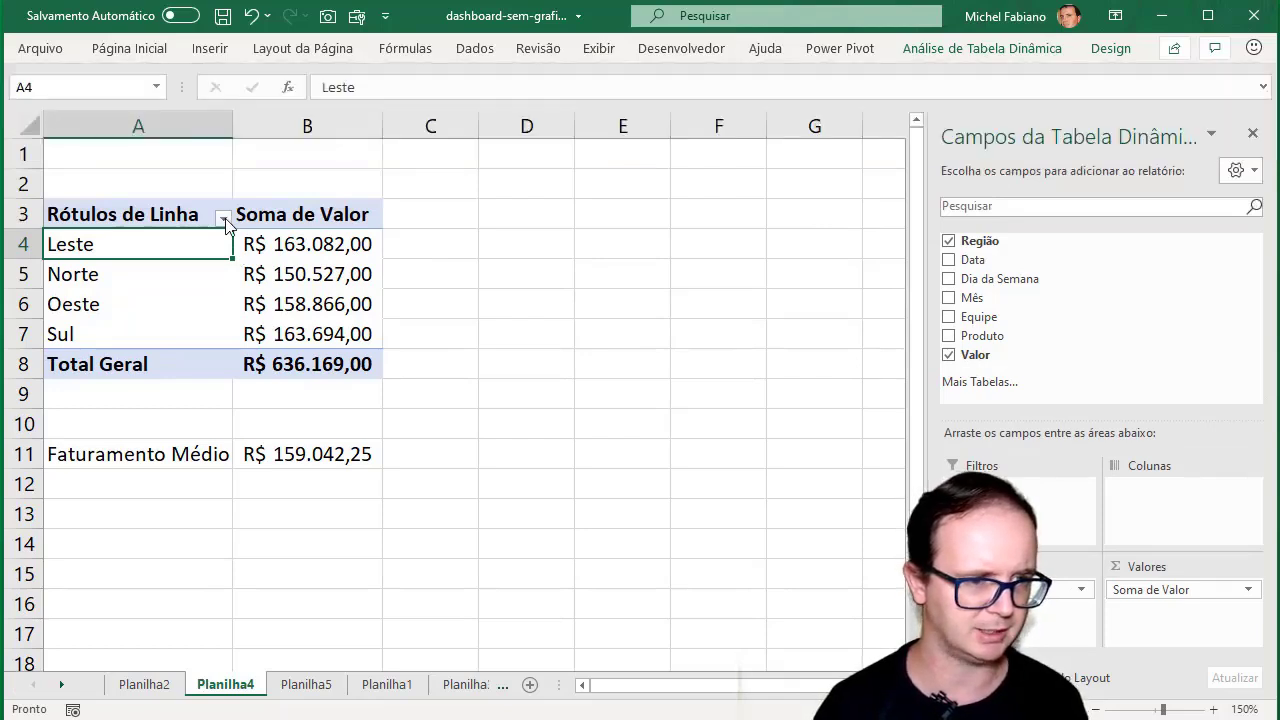
Sort the regions descending by Soma de Valor: Sul, Leste, Oeste, Norte
{"action": "left_click", "coordinate": [223, 217]}
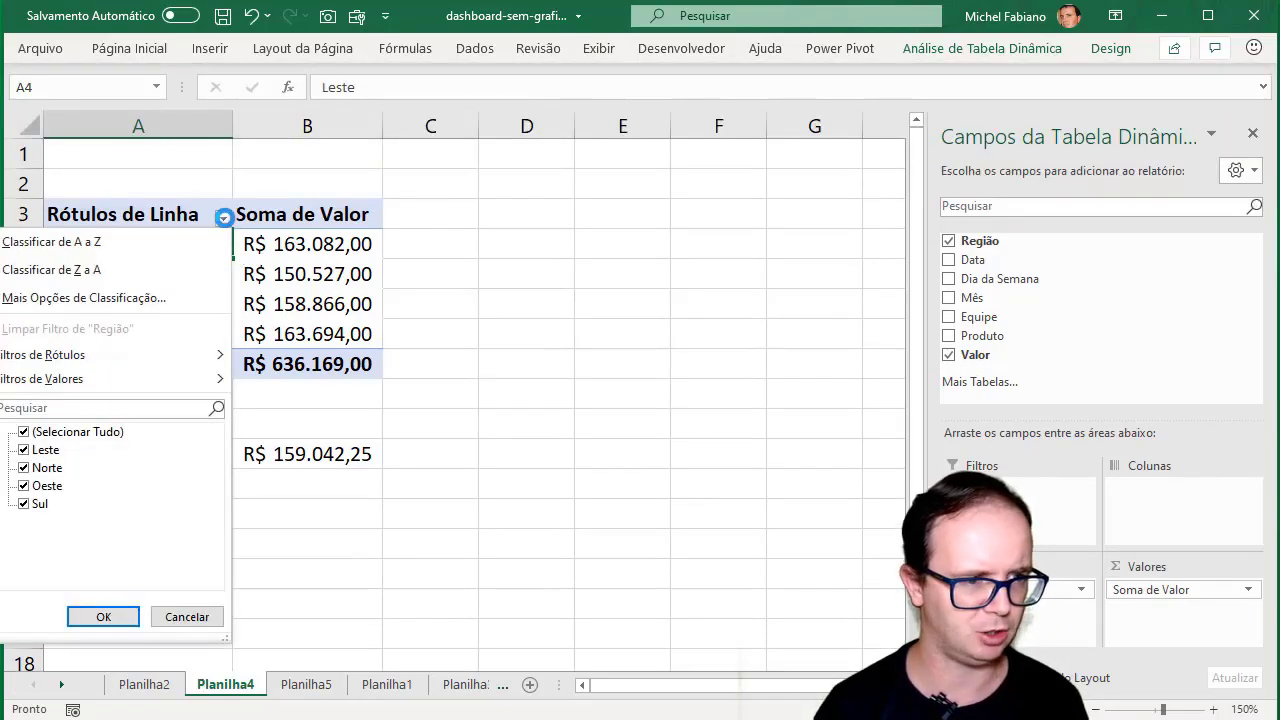
{"action": "left_click", "coordinate": [184, 298]}
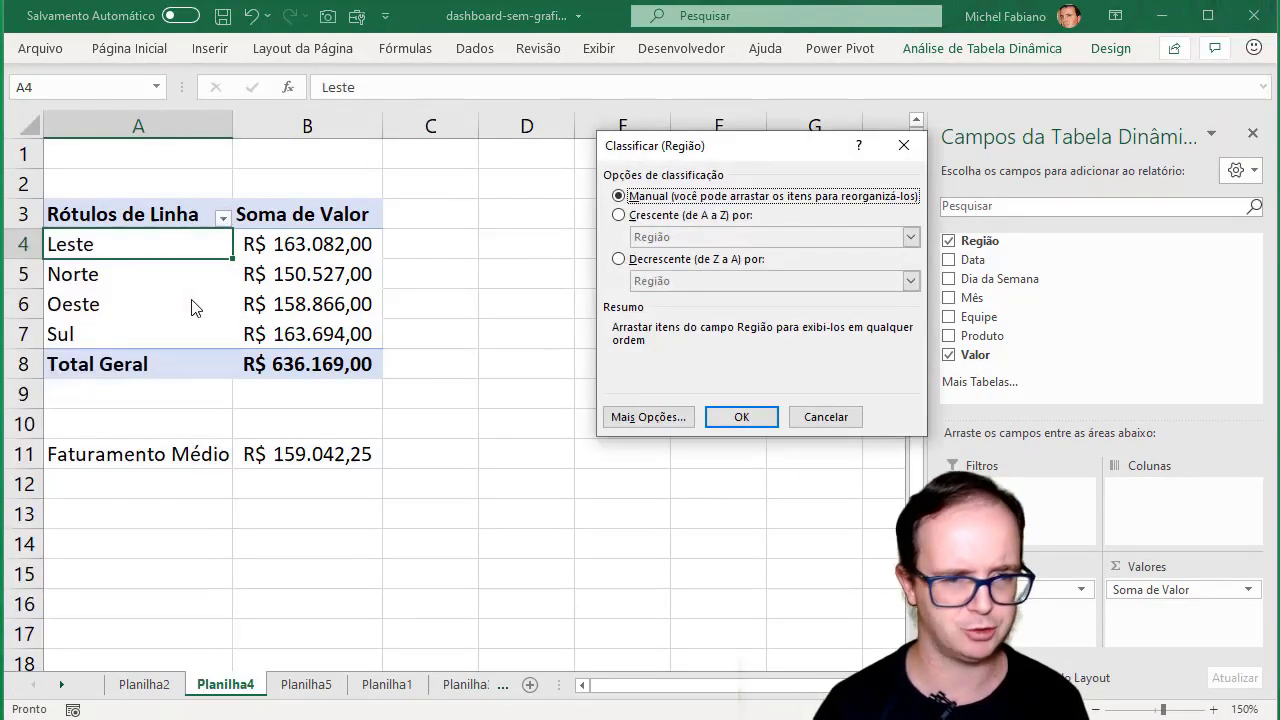
{"action": "left_click", "coordinate": [672, 260]}
{"action": "left_click", "coordinate": [813, 285]}
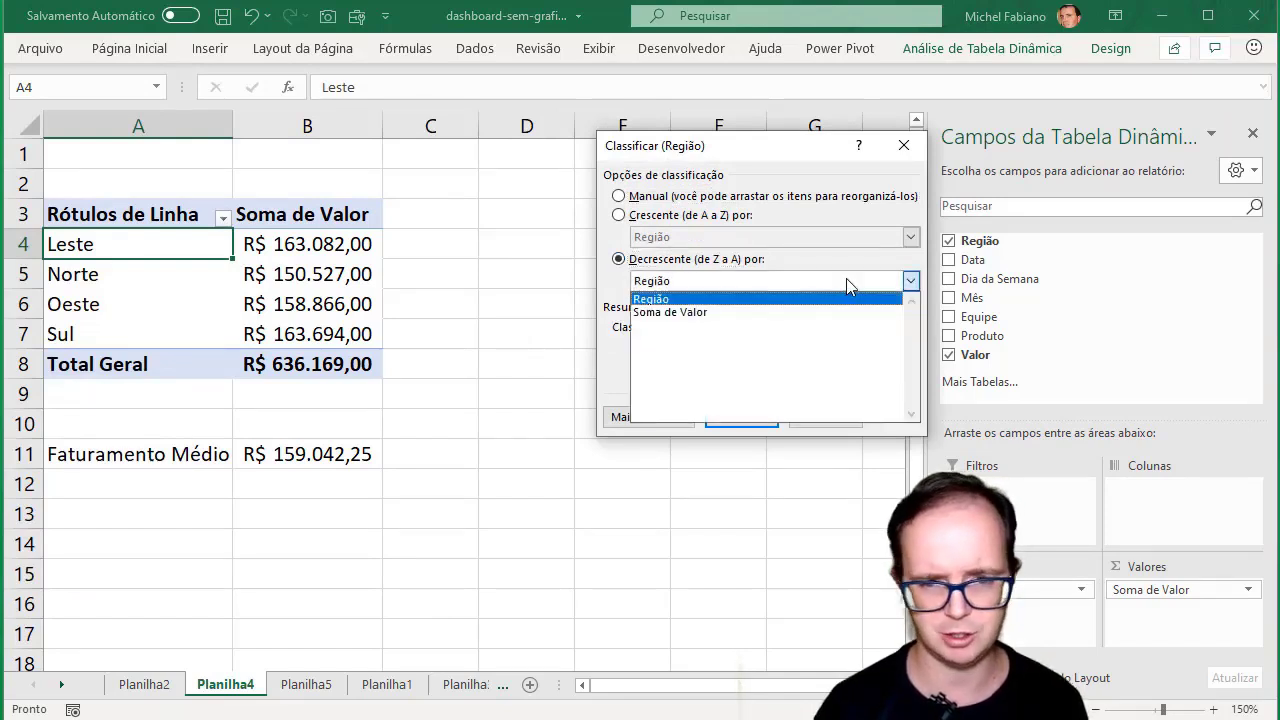
{"action": "left_click", "coordinate": [817, 317]}
{"action": "left_click", "coordinate": [741, 418]}
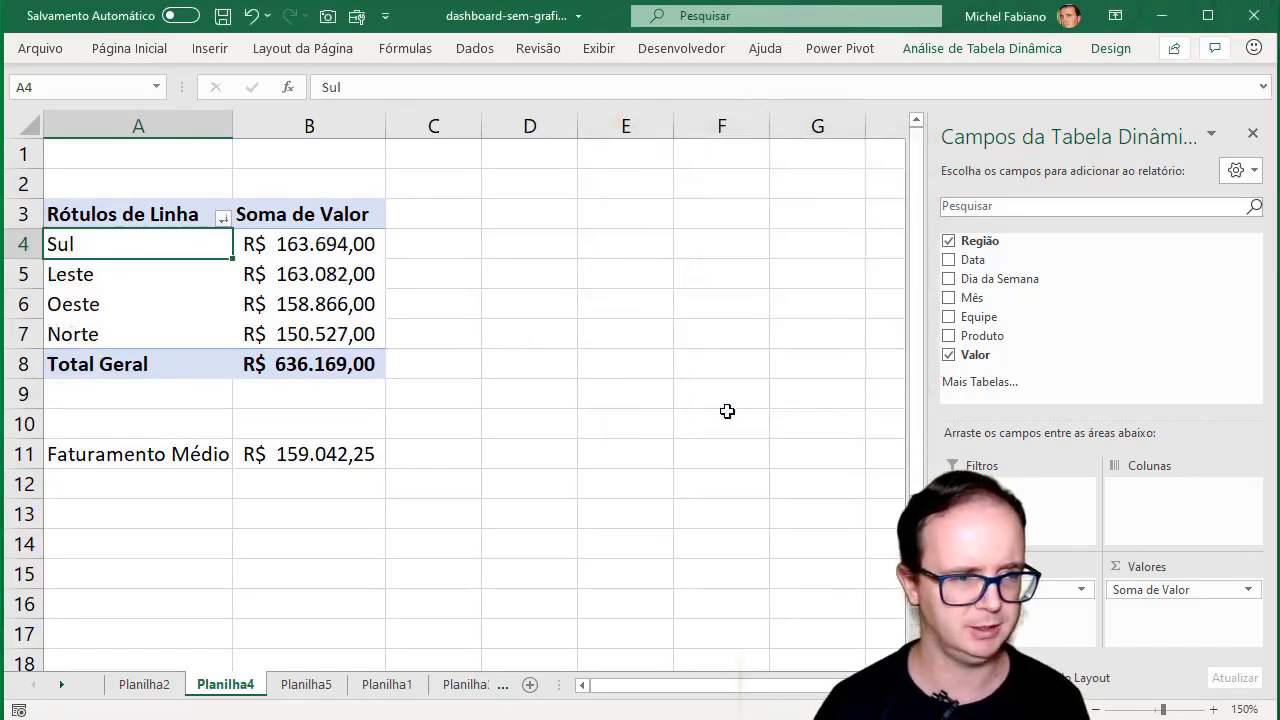
{"action": "left_click", "coordinate": [364, 243]}
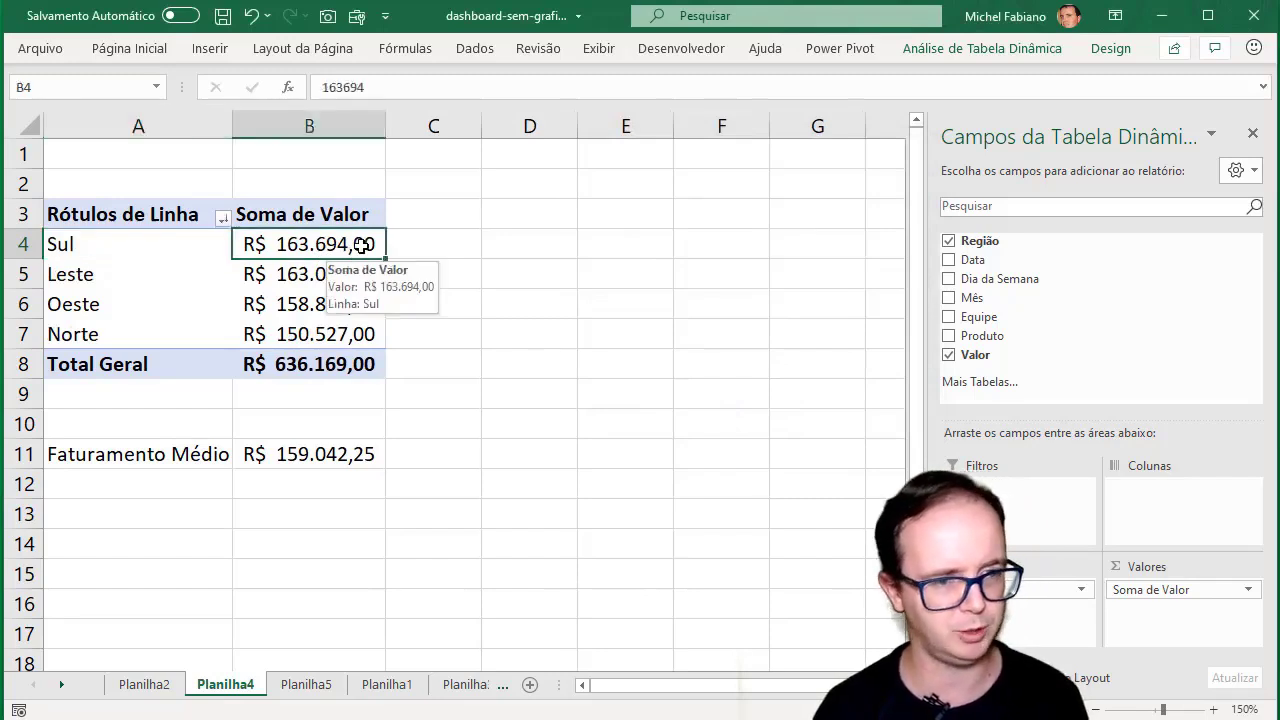
{"action": "mouse_move", "coordinate": [289, 248]}
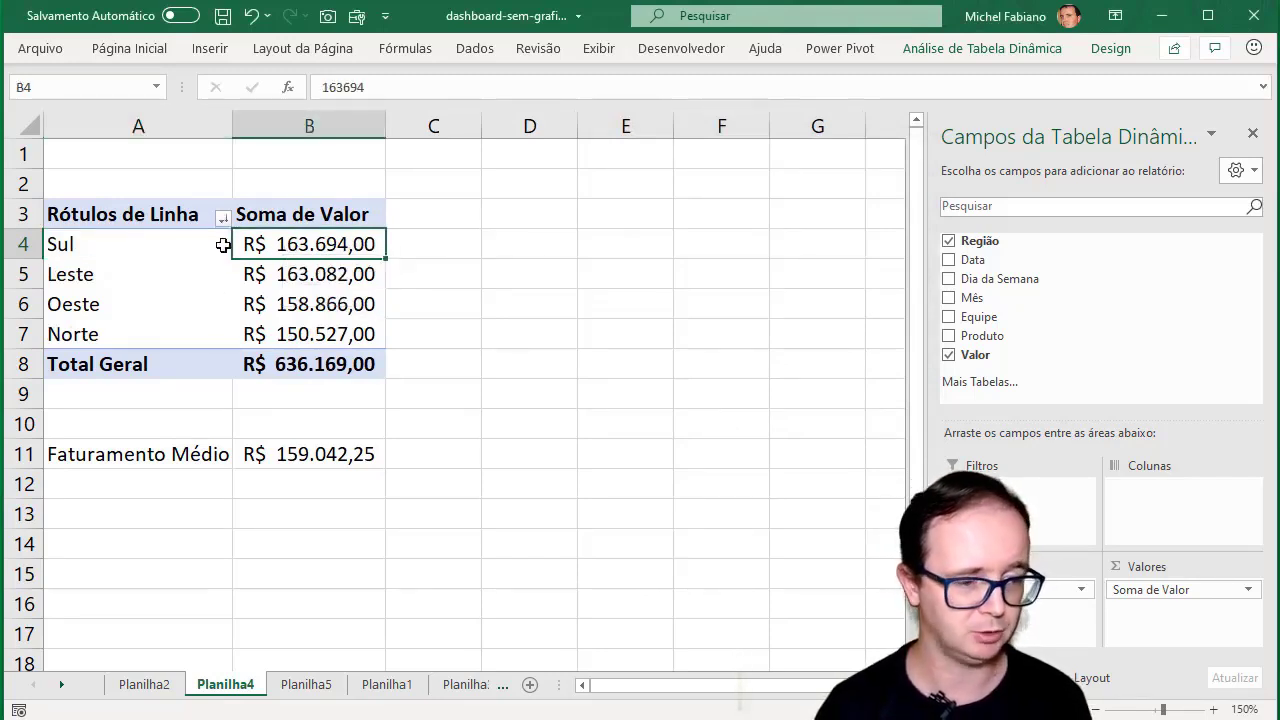
Link the top-left gold label box on Planilha5 to Planilha4!A4 so it reads Sul
{"action": "left_click", "coordinate": [300, 685]}
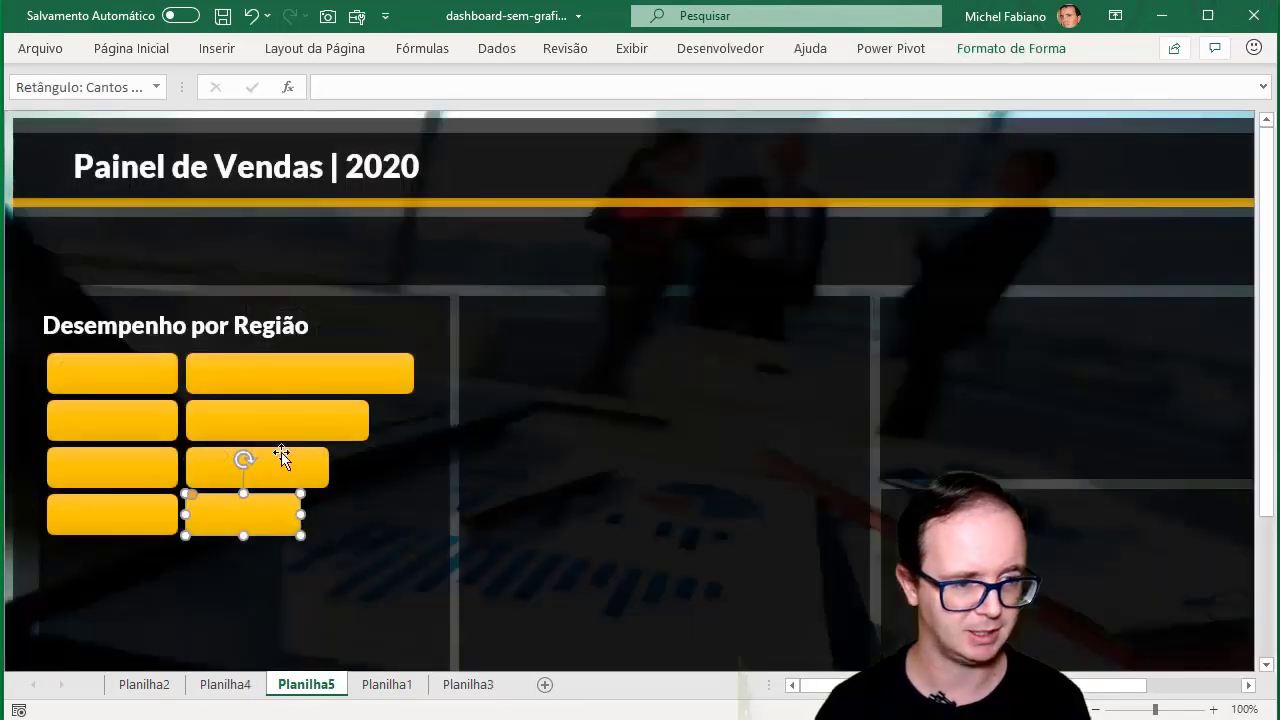
{"action": "left_click", "coordinate": [158, 379]}
{"action": "left_click", "coordinate": [378, 87]}
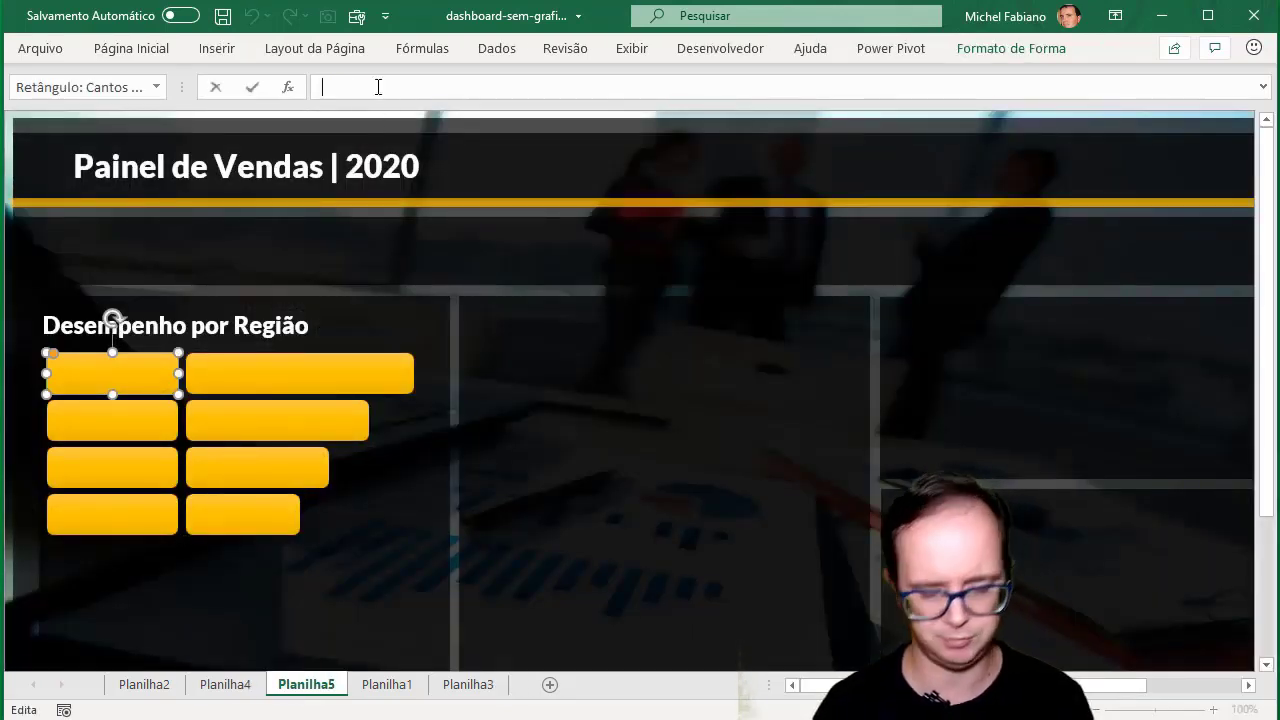
{"action": "type", "text": "="}
{"action": "left_click", "coordinate": [193, 690]}
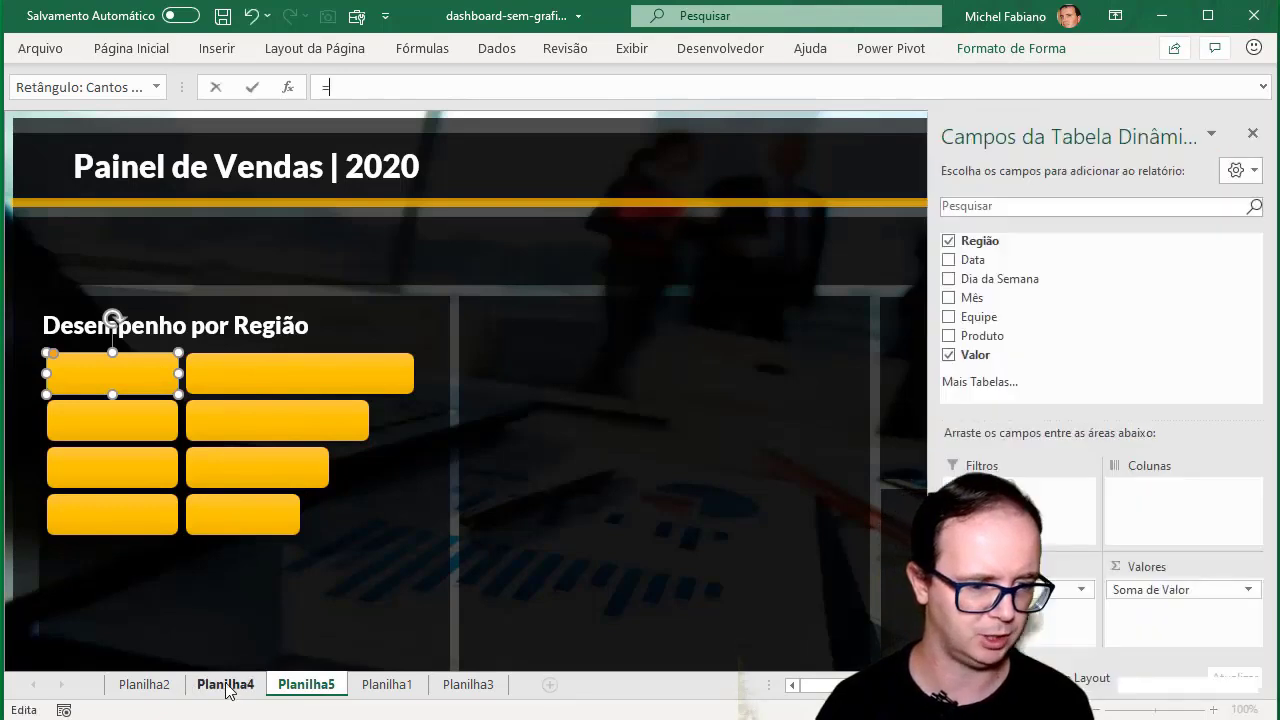
{"action": "left_click", "coordinate": [83, 246]}
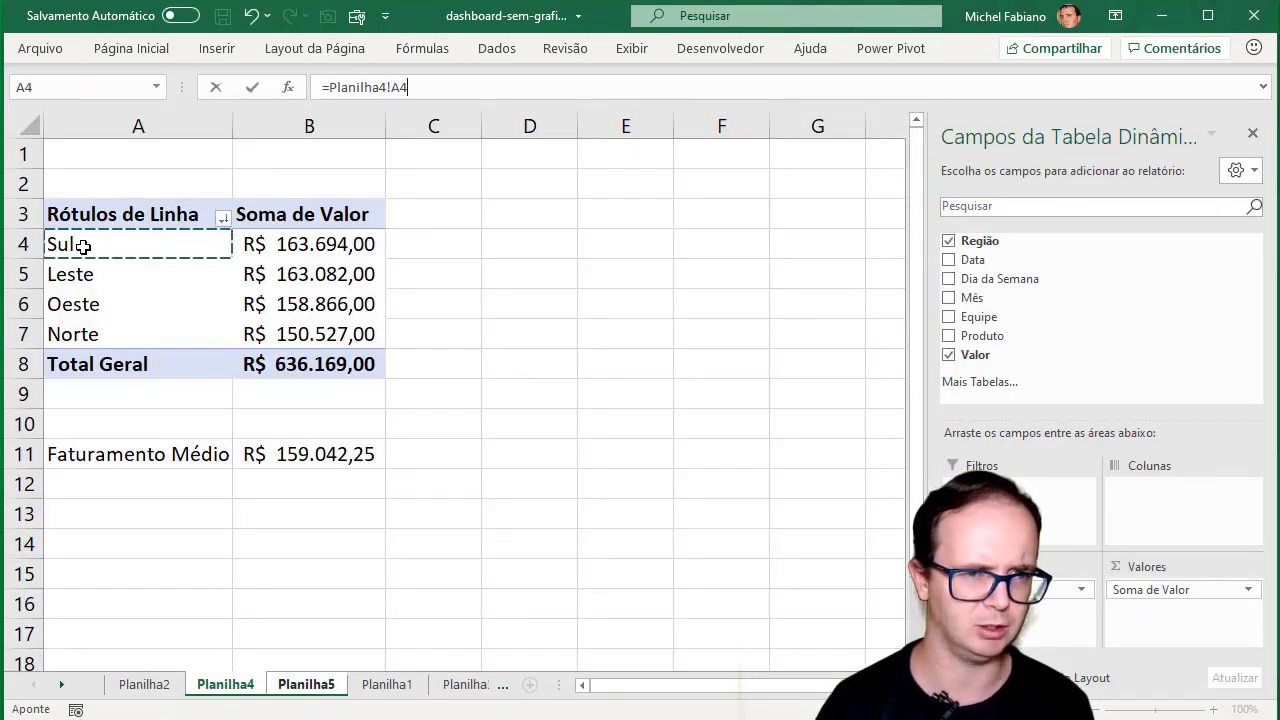
{"action": "key", "text": "Return"}
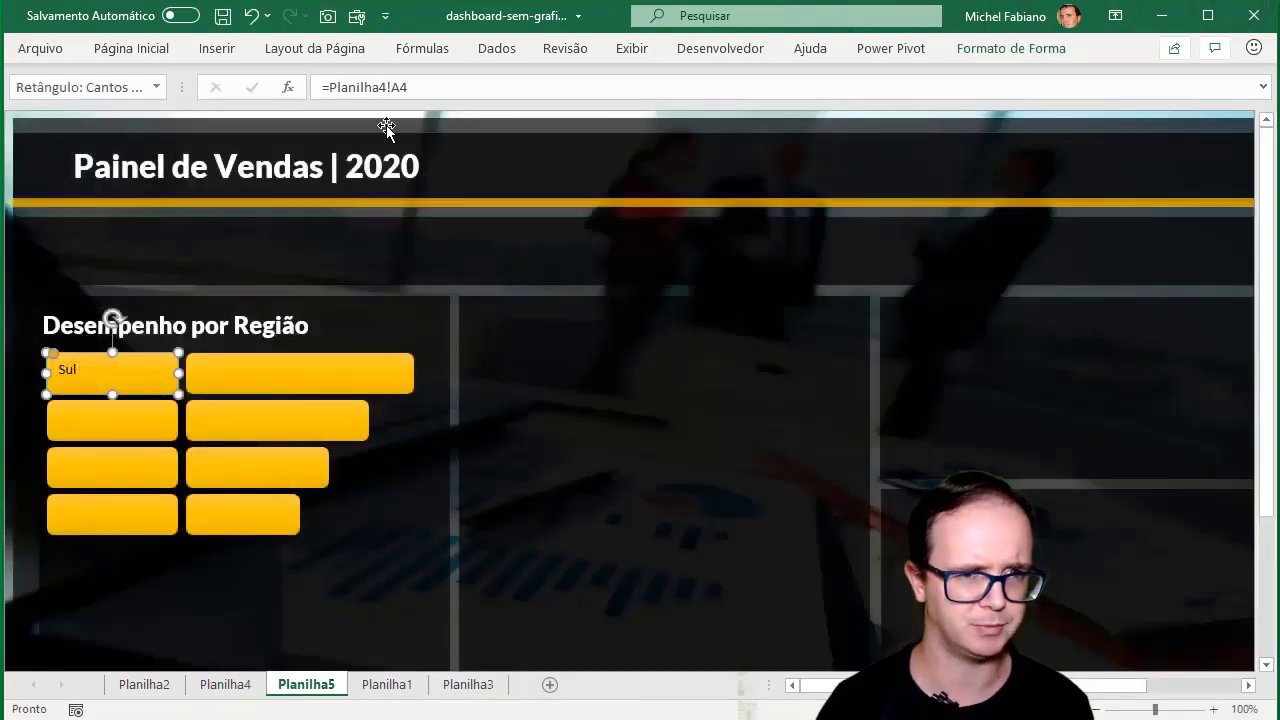
Reuse the link formula to point the next two boxes at A5 and A6, showing Leste and Oeste
{"action": "left_click_drag", "start_coordinate": [414, 87], "coordinate": [298, 78]}
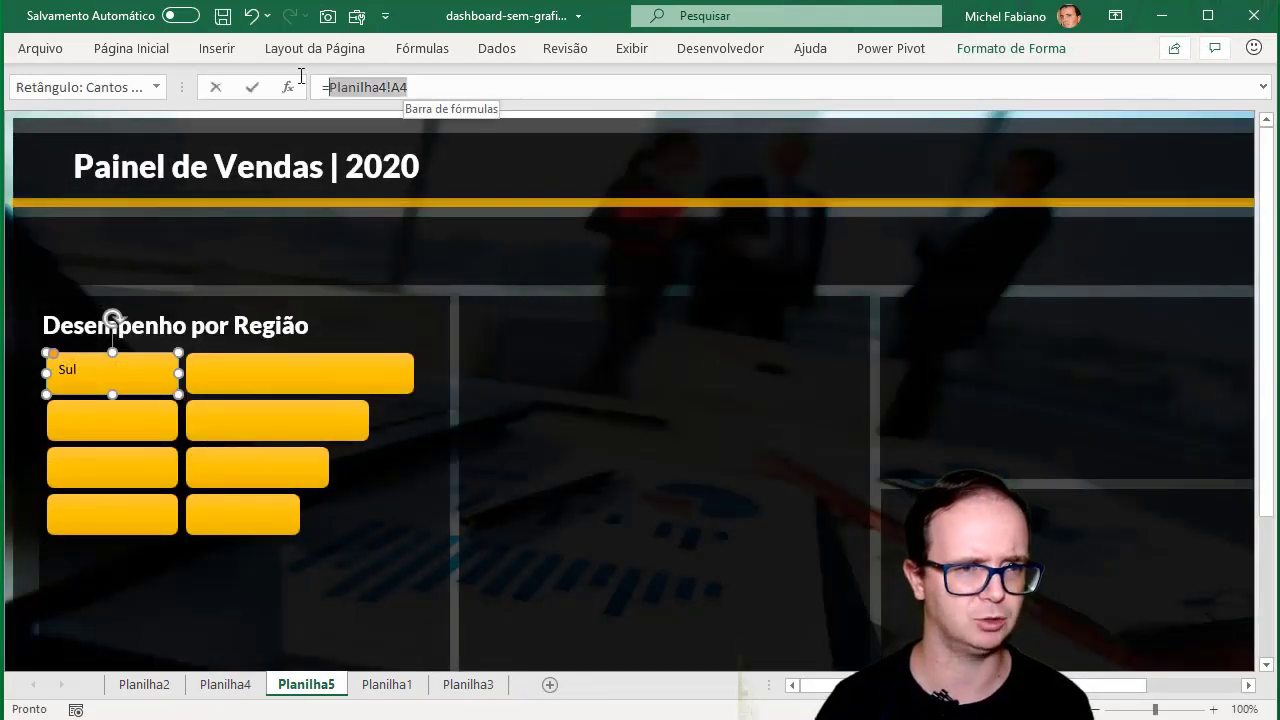
{"action": "left_click", "coordinate": [140, 420]}
{"action": "left_click", "coordinate": [393, 86]}
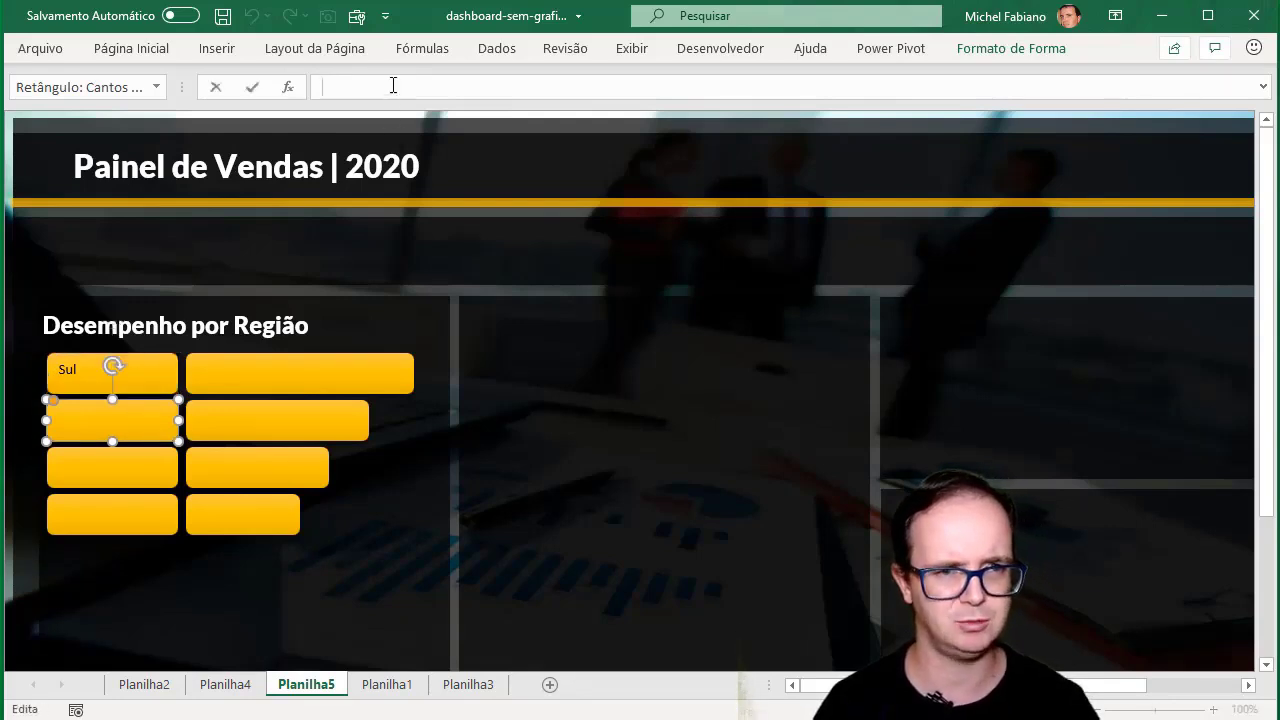
{"action": "key", "text": "ctrl+v"}
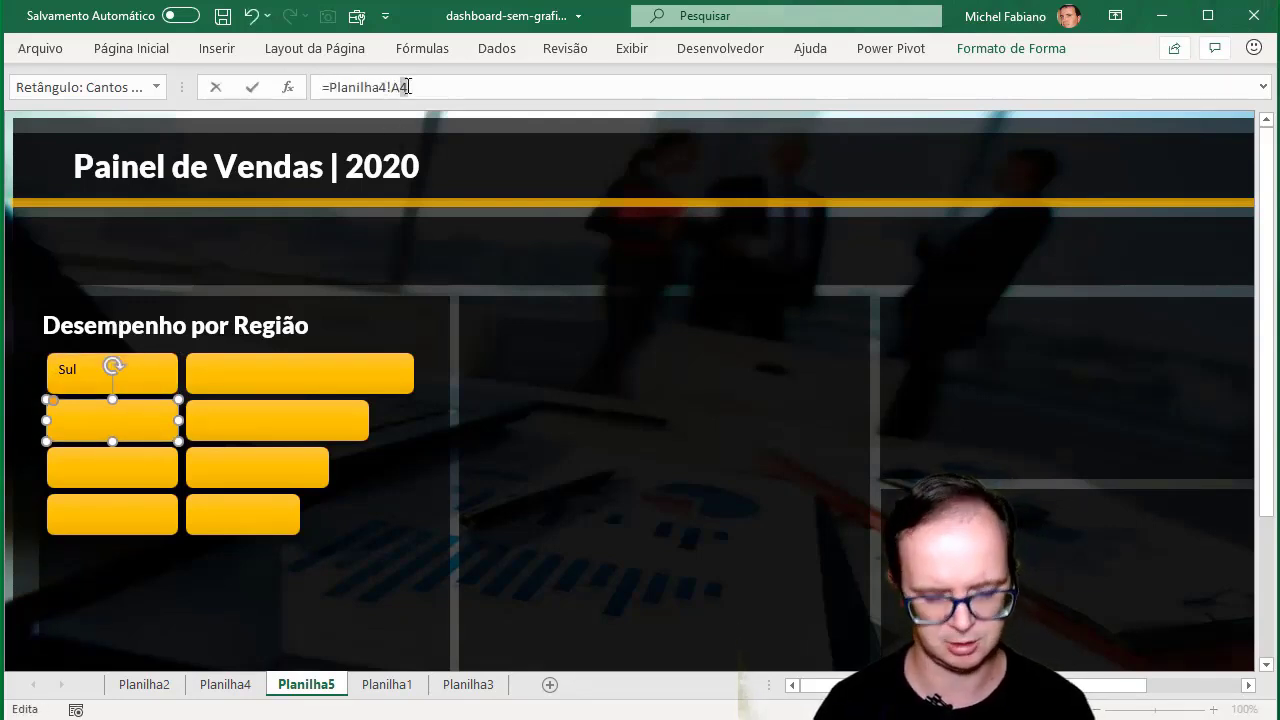
{"action": "type", "text": "5"}
{"action": "key", "text": "Return"}
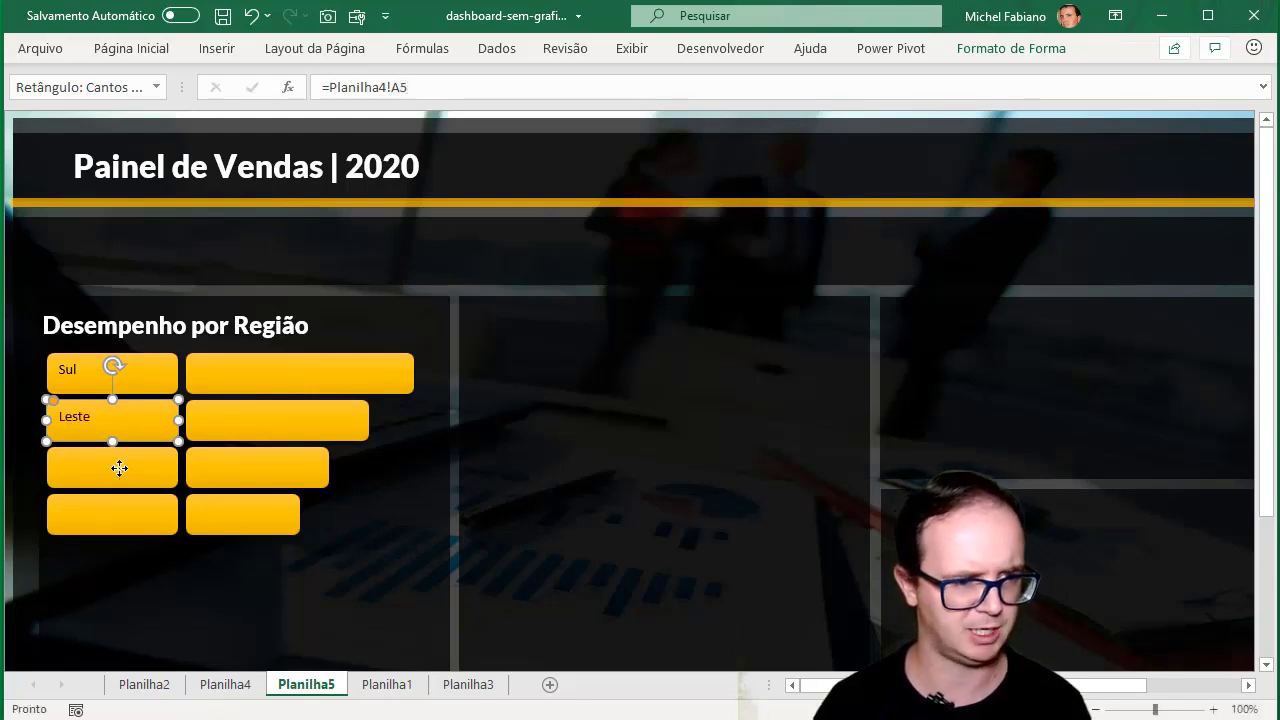
{"action": "left_click", "coordinate": [119, 468]}
{"action": "left_click", "coordinate": [464, 81]}
{"action": "key", "text": "ctrl+v"}
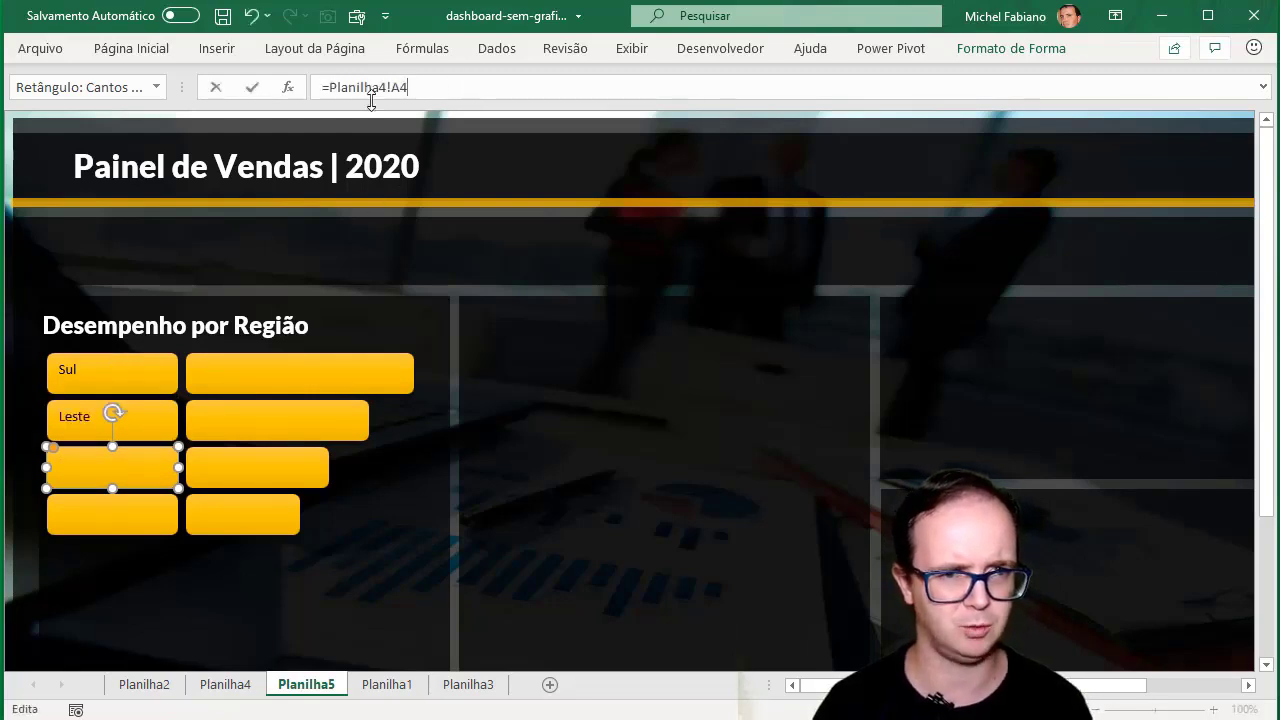
{"action": "type", "text": "6"}
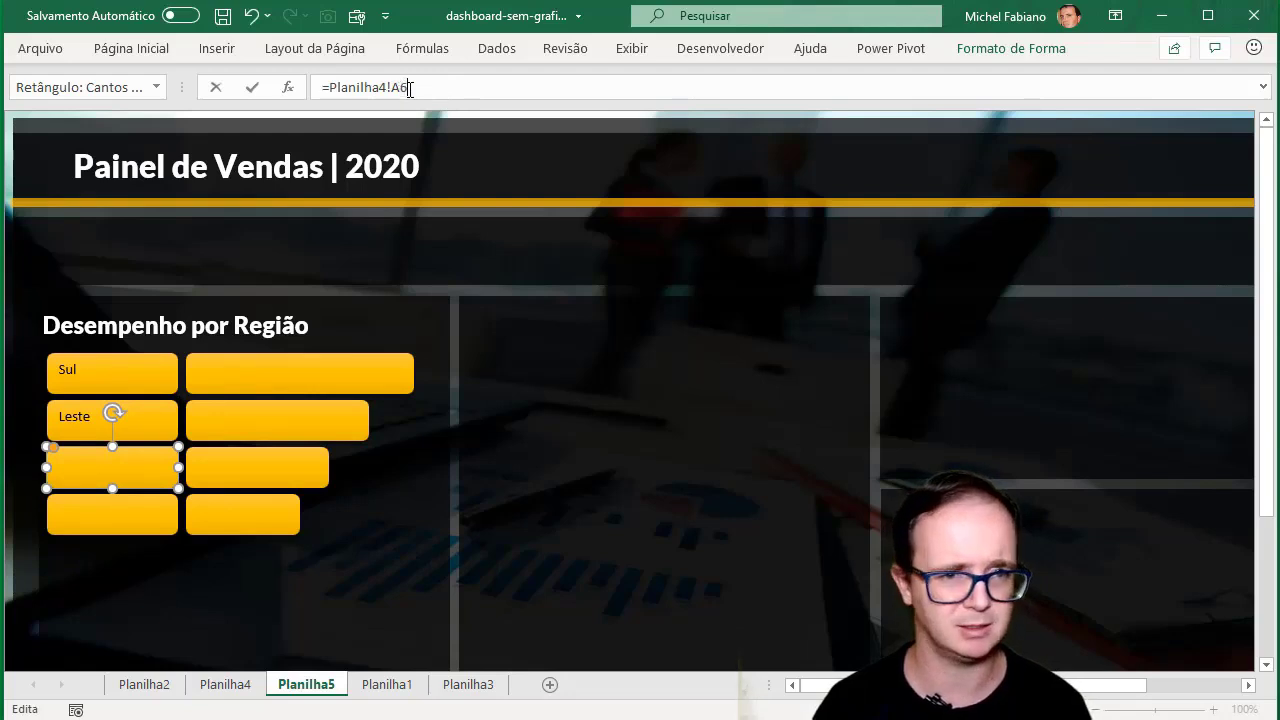
{"action": "key", "text": "Return"}
Link the fourth label box to Planilha4!A7 so it reads Norte
{"action": "left_click", "coordinate": [110, 517]}
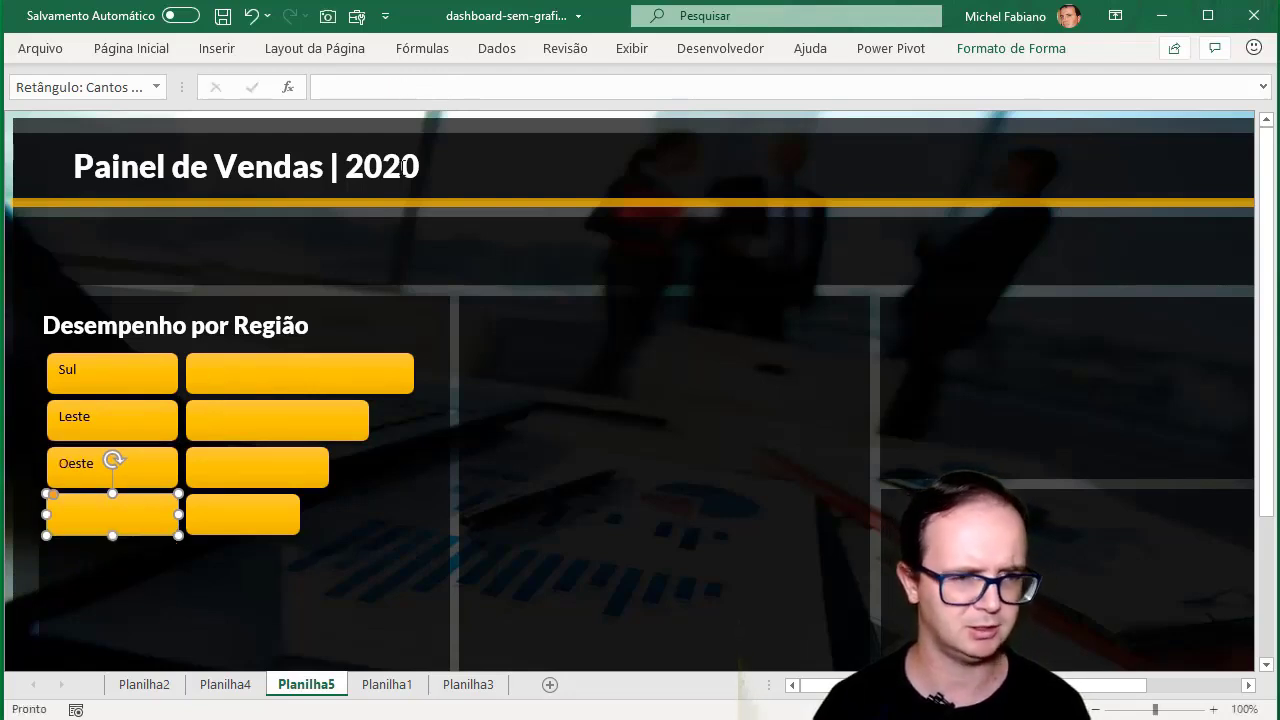
{"action": "left_click", "coordinate": [439, 89]}
{"action": "key", "text": "ctrl+v"}
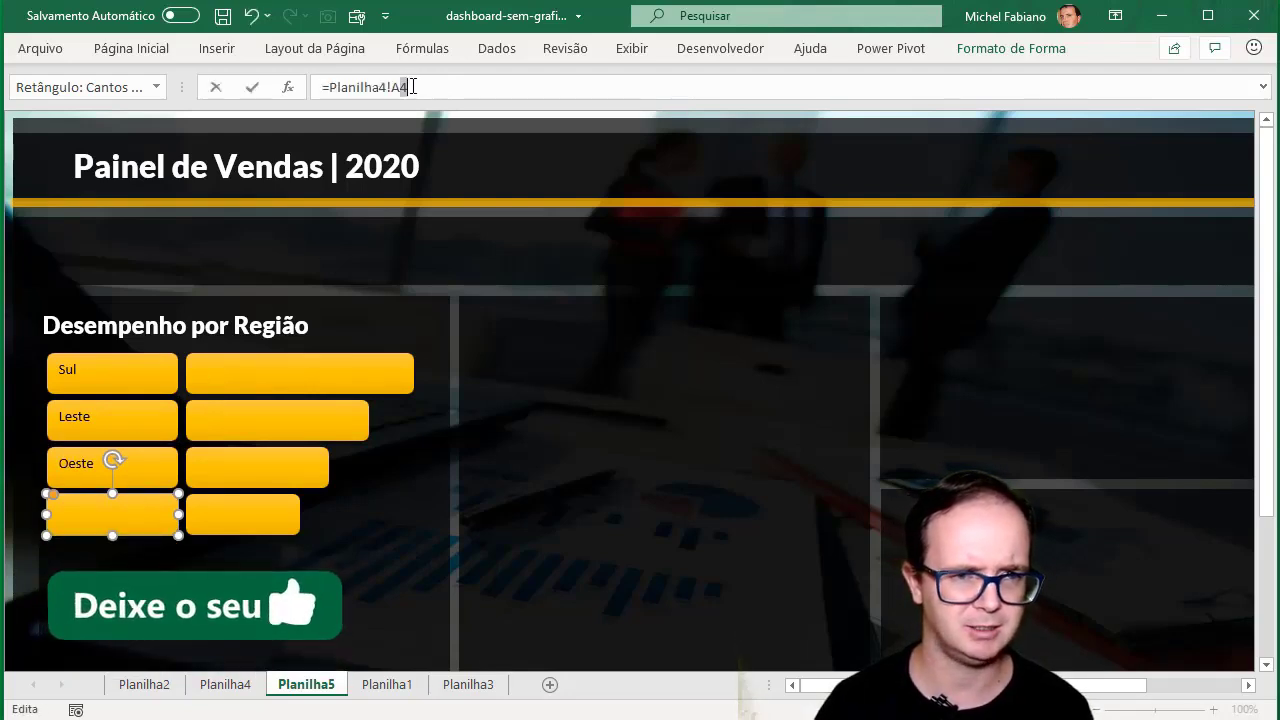
{"action": "type", "text": "7"}
{"action": "key", "text": "Return"}
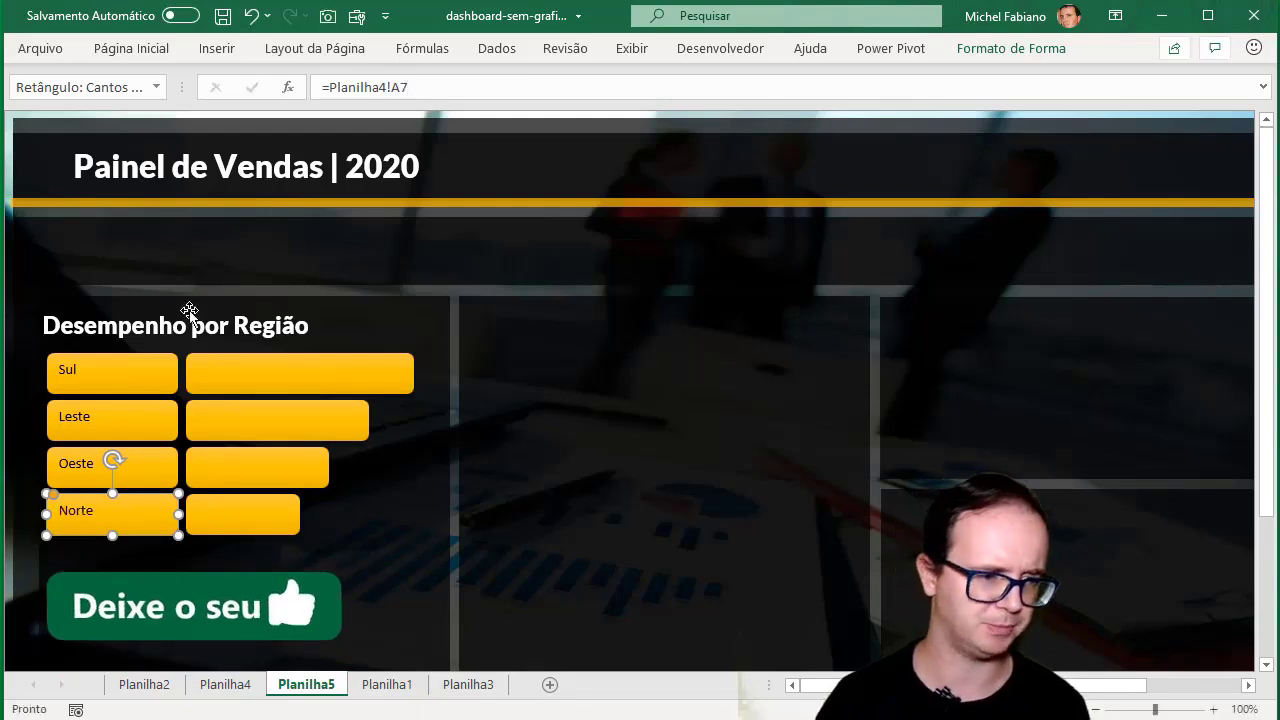
{"action": "left_click", "coordinate": [123, 460], "text": "ctrl"}
Make the Sul, Leste, Oeste and Norte labels bold, centred both ways, in Lato Black 12 pt
{"action": "left_click", "coordinate": [148, 420], "text": "ctrl"}
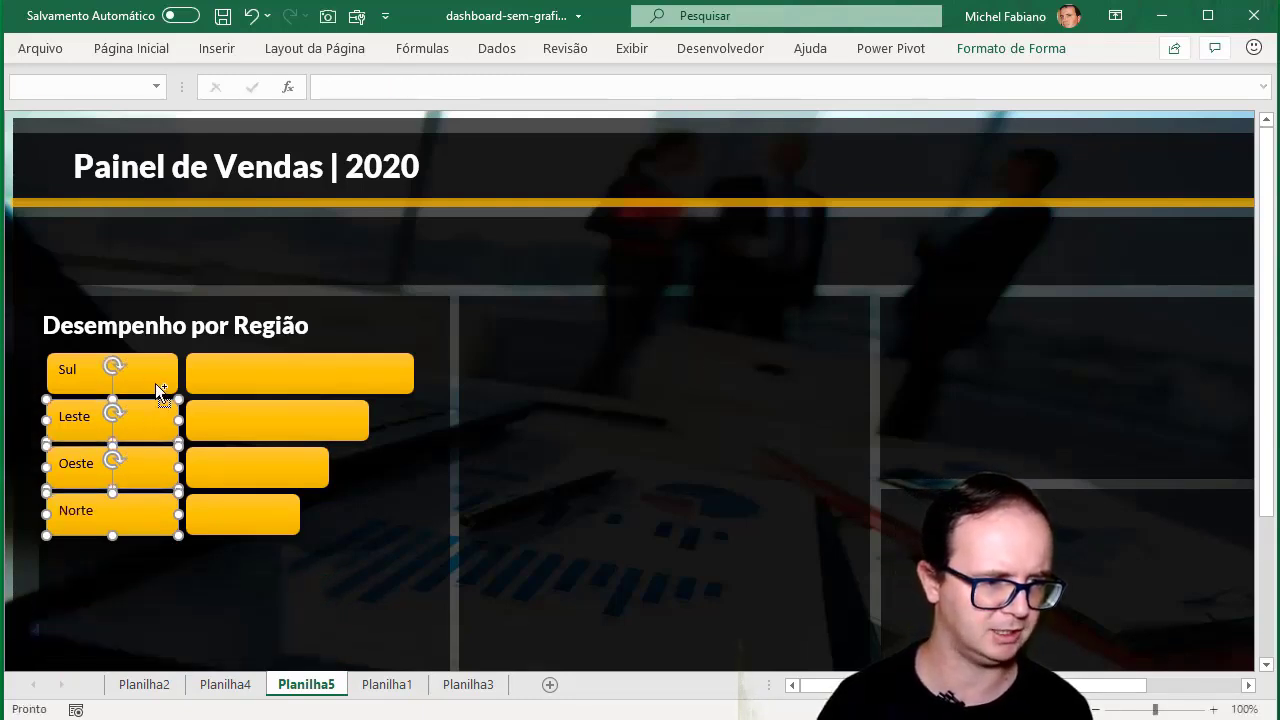
{"action": "left_click", "coordinate": [160, 369], "text": "ctrl"}
{"action": "left_click", "coordinate": [132, 48]}
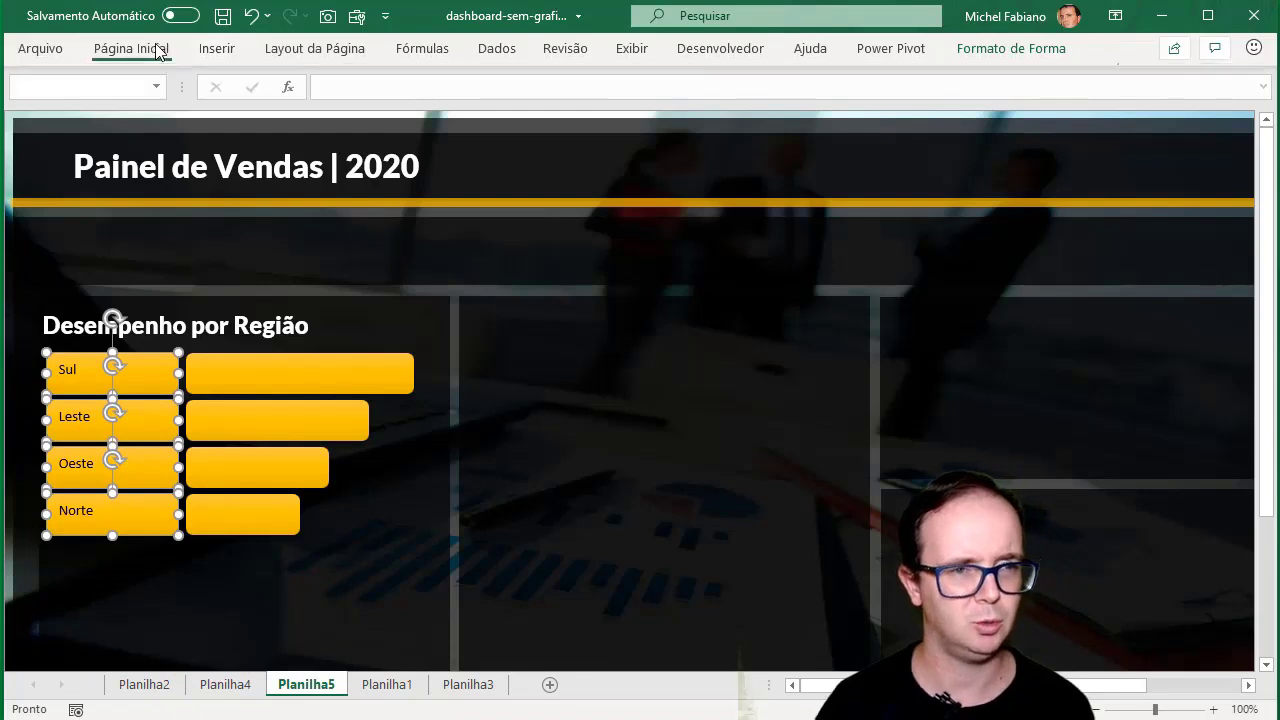
{"action": "left_click", "coordinate": [403, 117]}
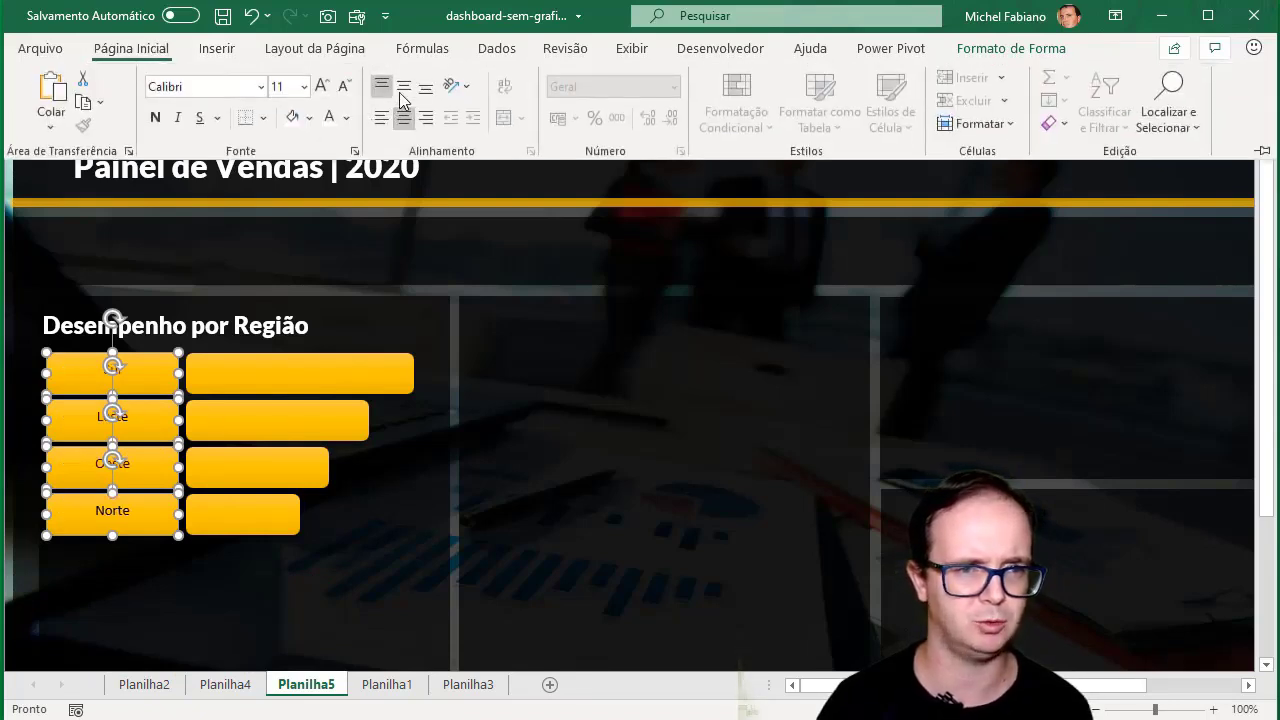
{"action": "left_click", "coordinate": [403, 97]}
{"action": "left_click", "coordinate": [155, 117]}
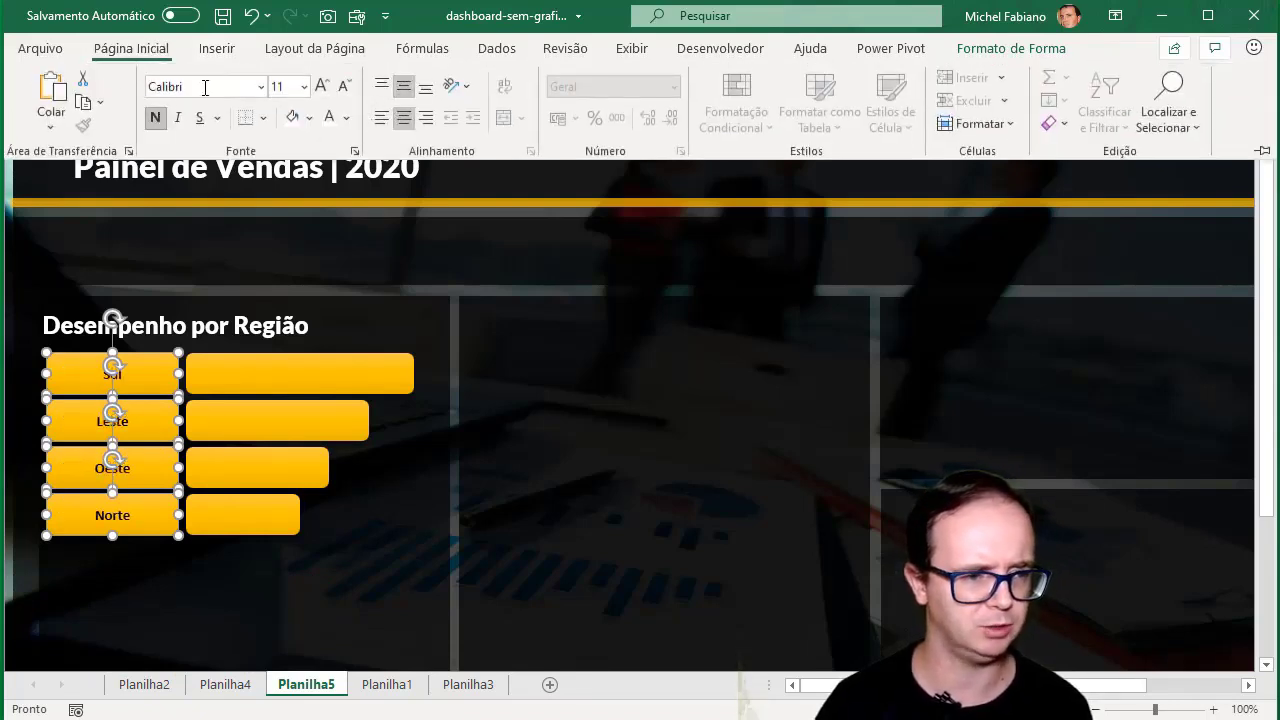
{"action": "left_click", "coordinate": [206, 87]}
{"action": "type", "text": "Lato Black"}
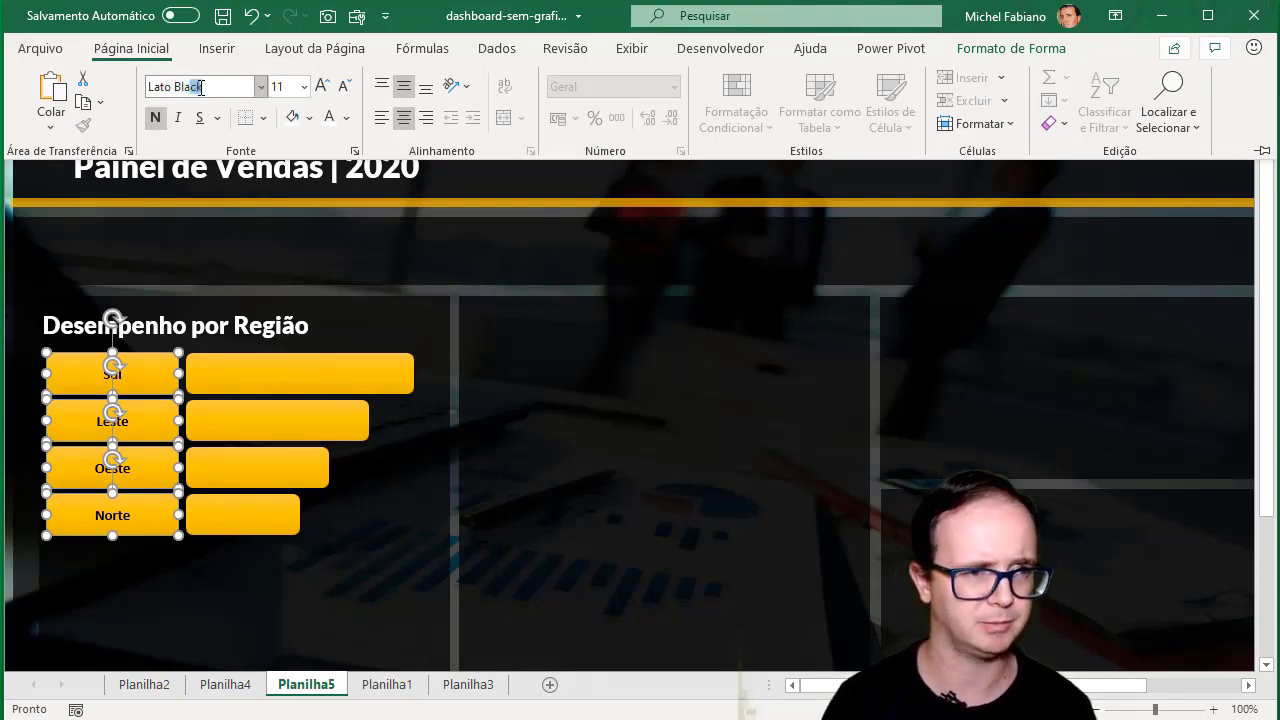
{"action": "key", "text": "Return"}
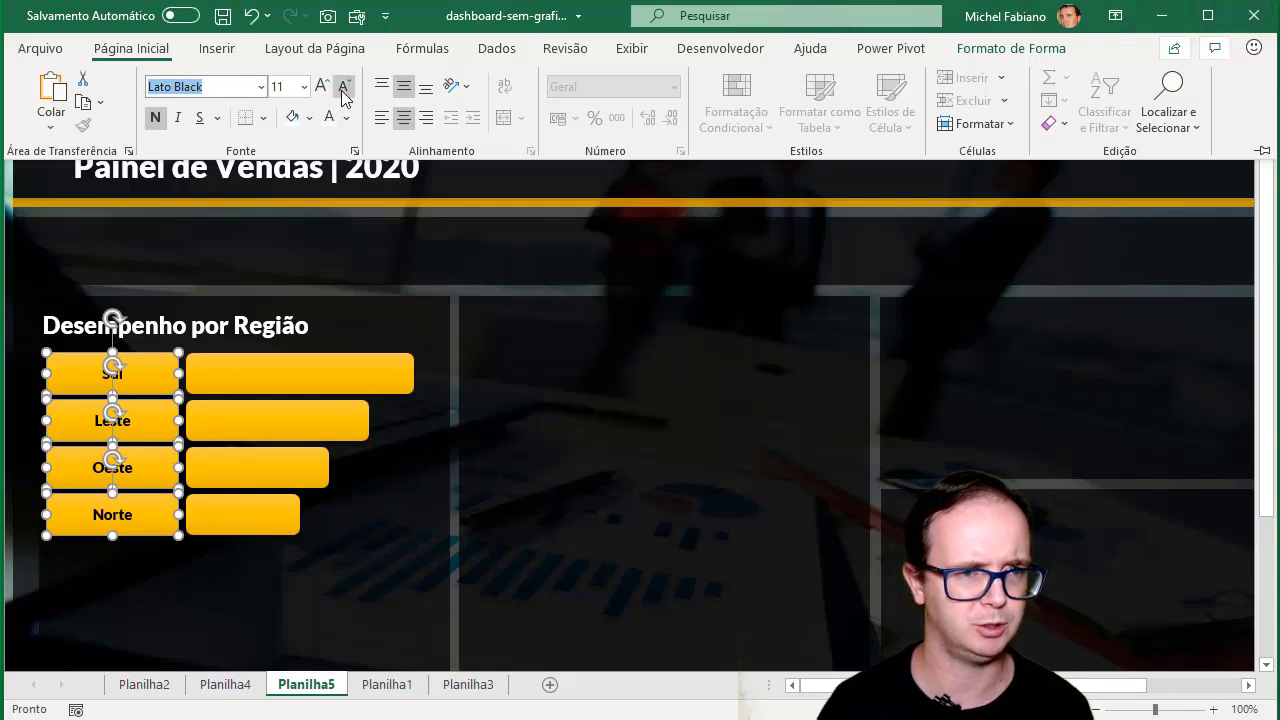
{"action": "left_click", "coordinate": [321, 86]}
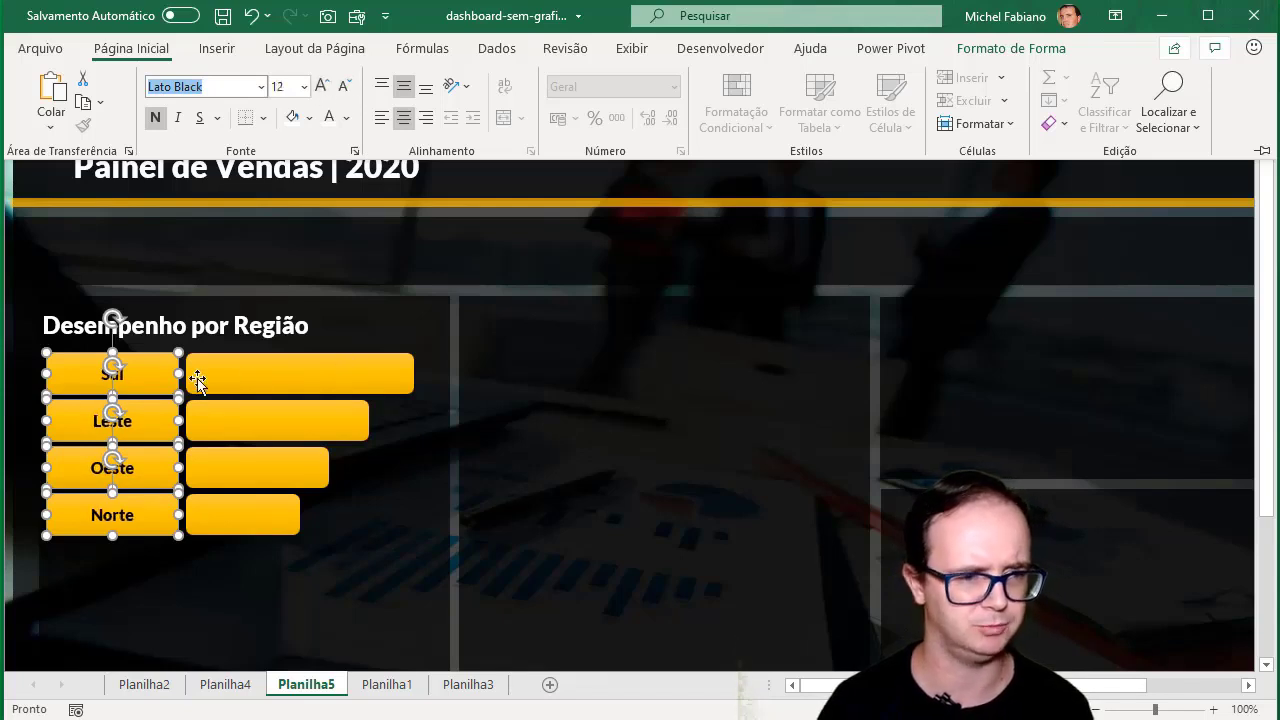
{"action": "key", "text": "ctrl+F1"}
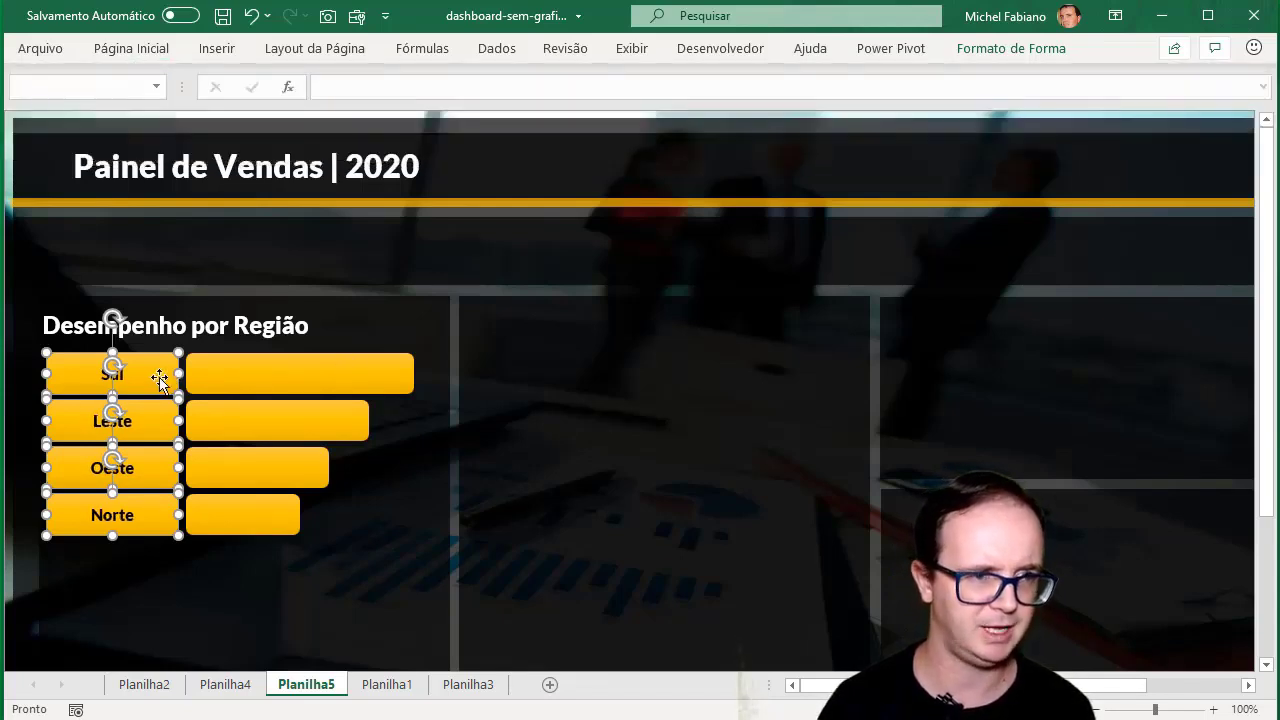
Link the gold bars beside Sul and Leste to Planilha4 cells B4 and B5
{"action": "left_click", "coordinate": [184, 490]}
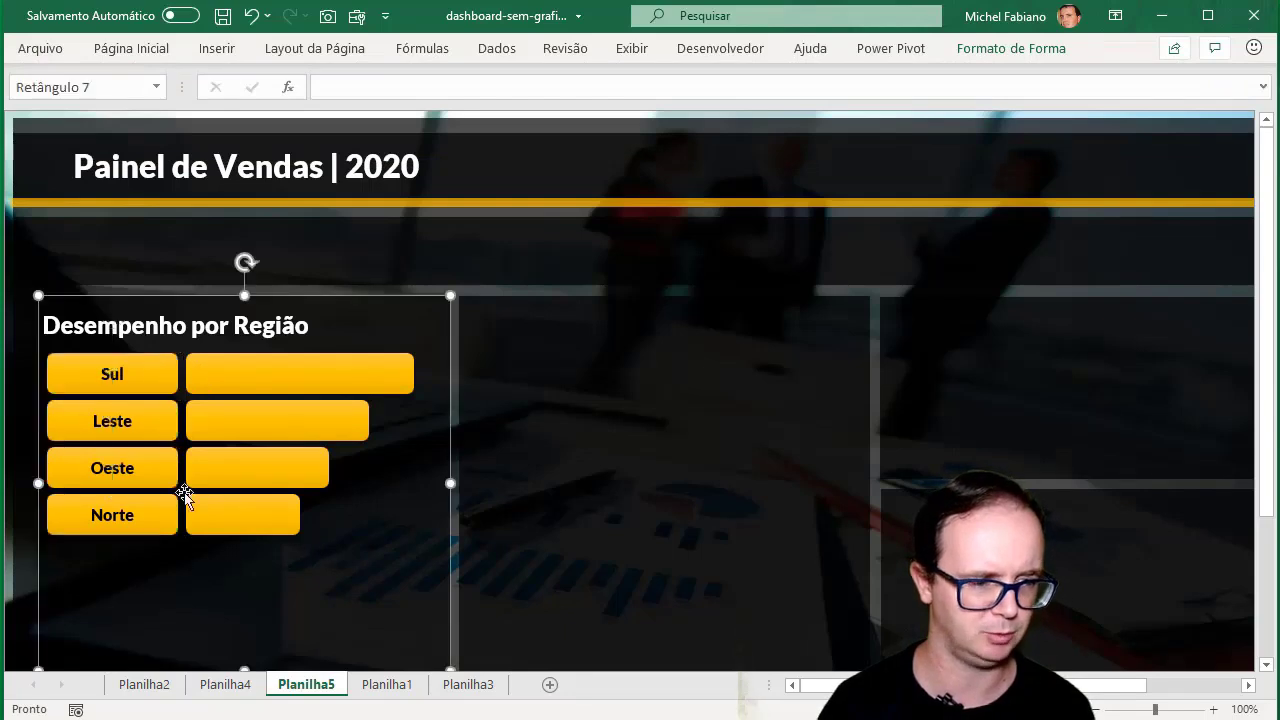
{"action": "left_click", "coordinate": [130, 371]}
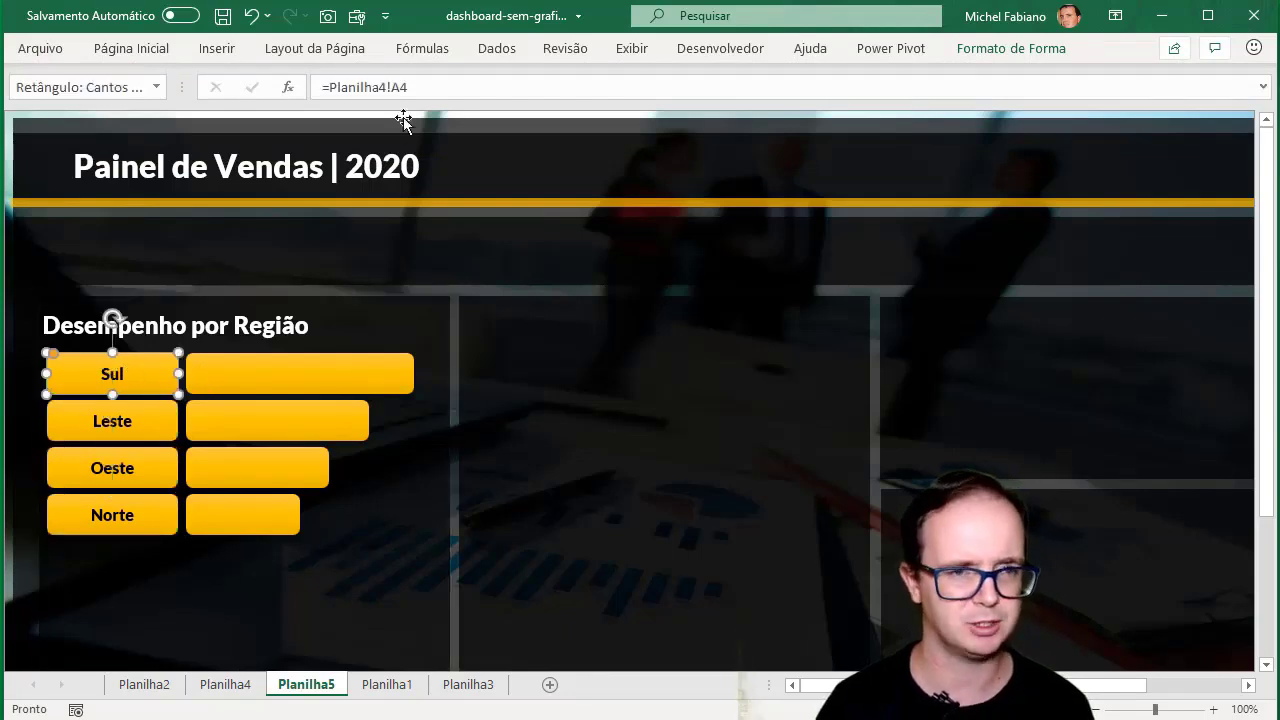
{"action": "left_click", "coordinate": [302, 370]}
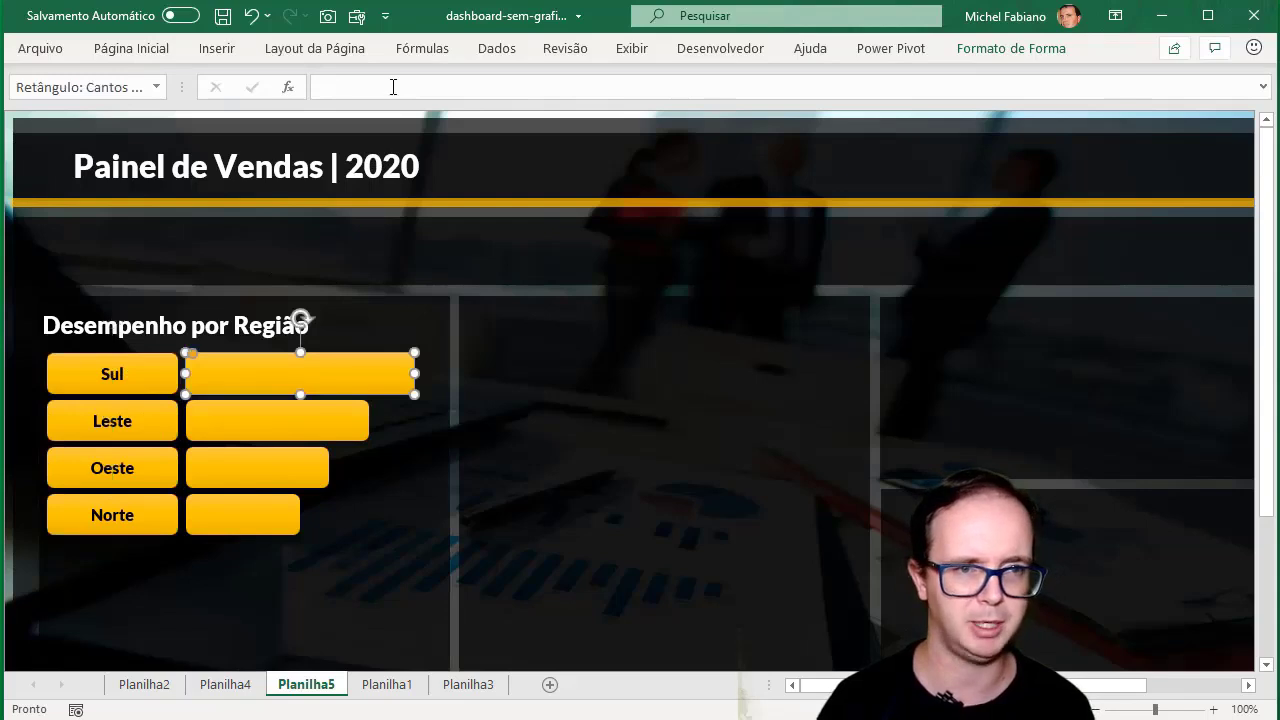
{"action": "left_click", "coordinate": [395, 87]}
{"action": "type", "text": "=Planilha4!A4"}
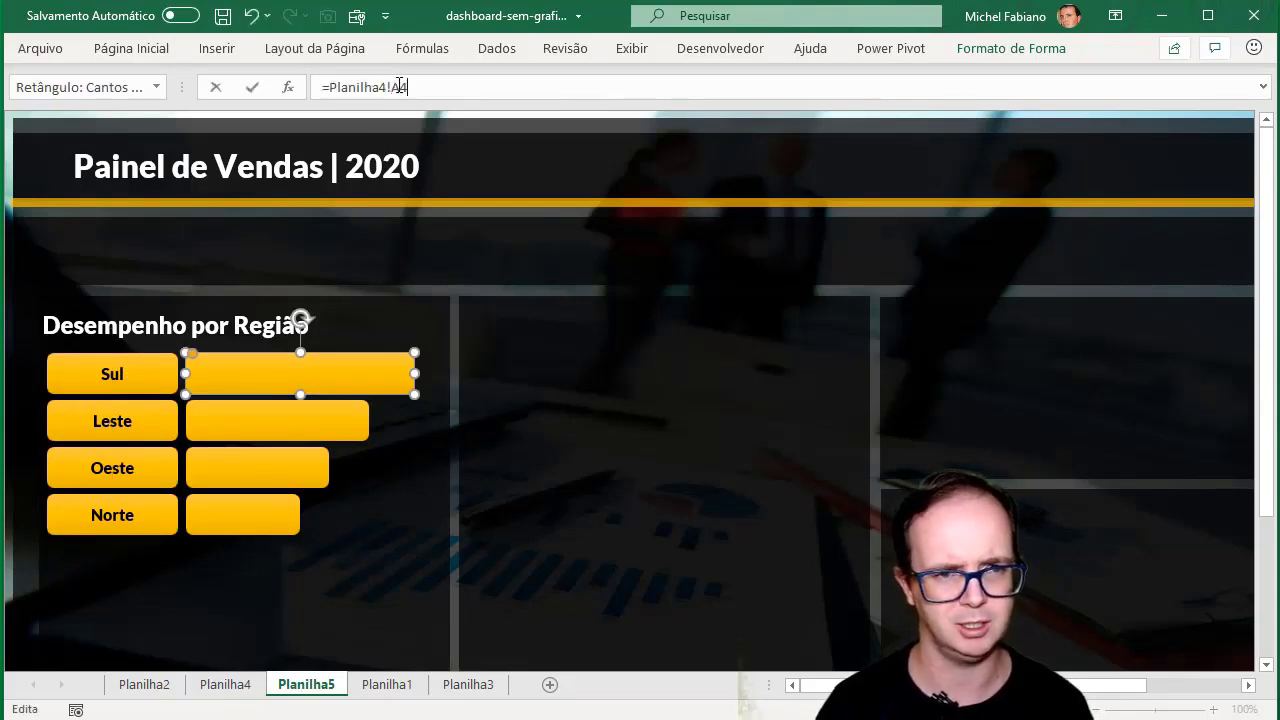
{"action": "type", "text": "b"}
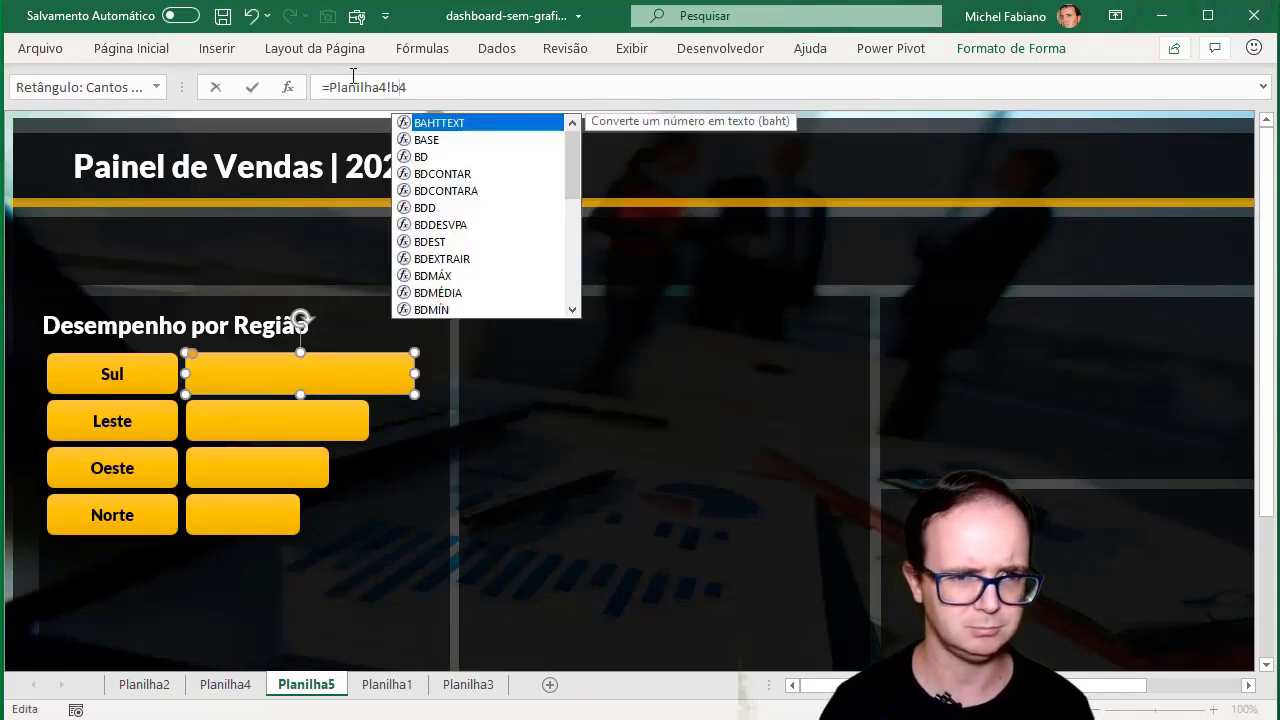
{"action": "key", "text": "Return"}
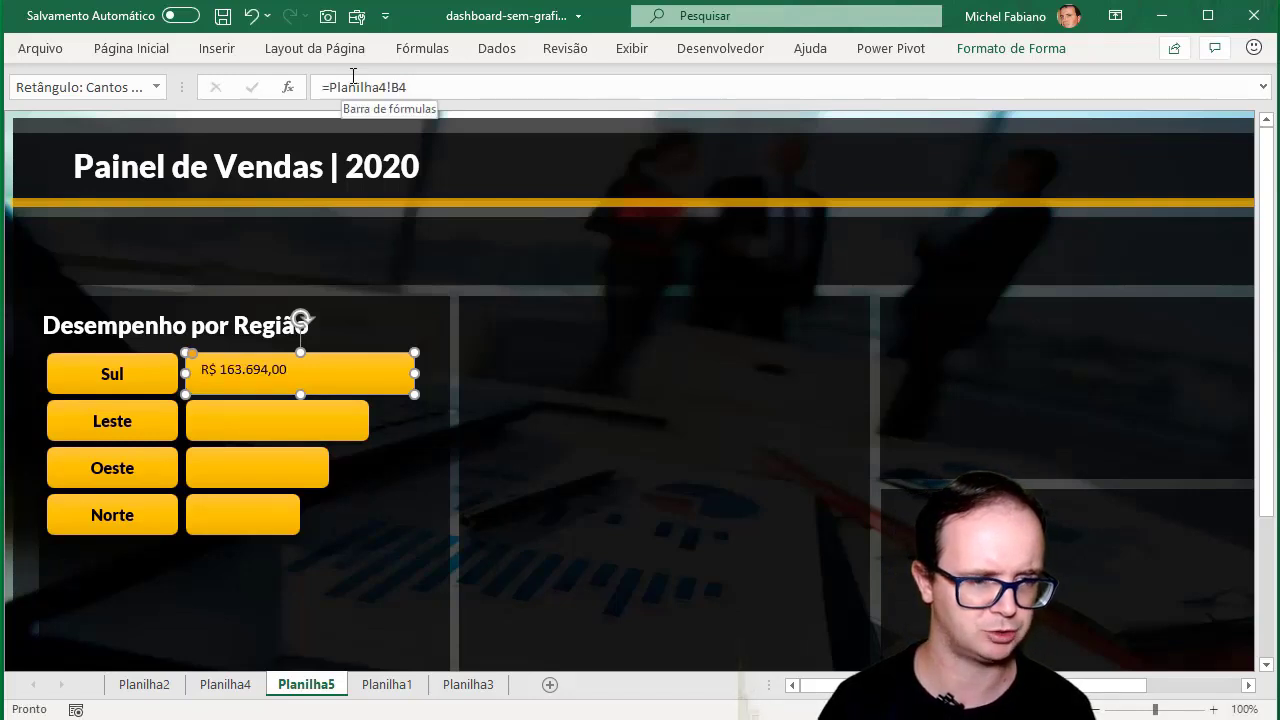
{"action": "left_click", "coordinate": [160, 422]}
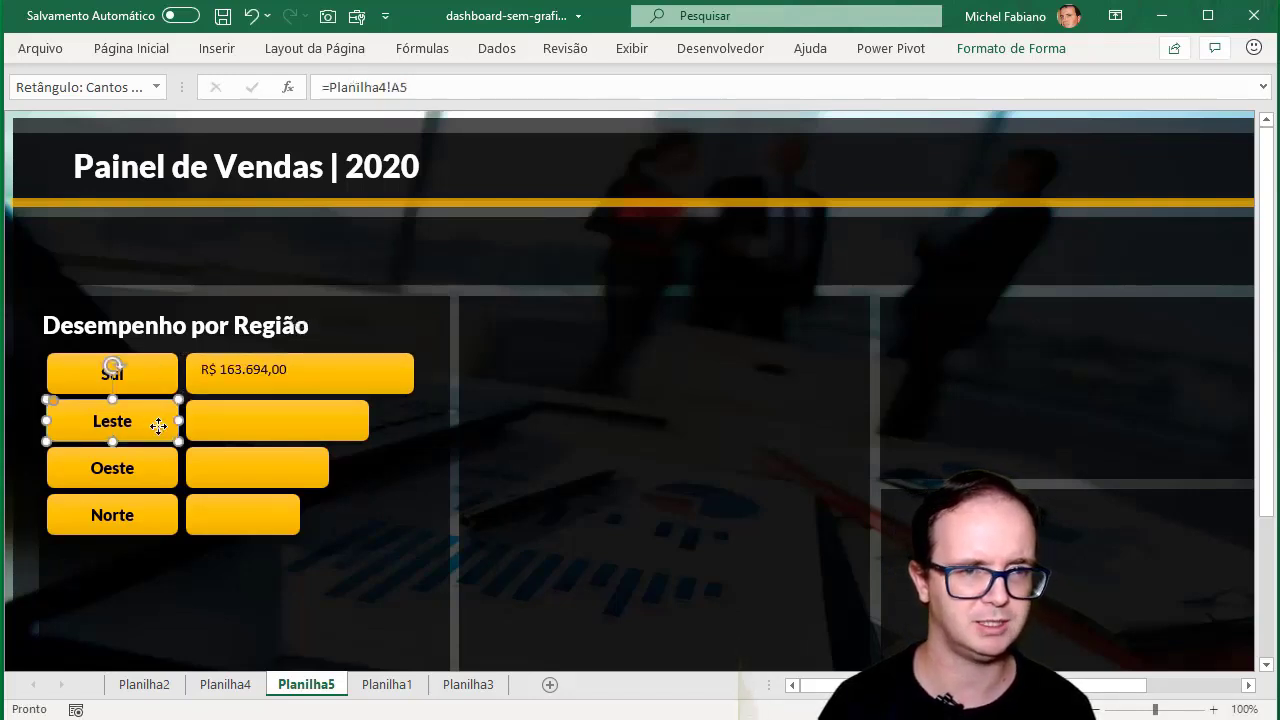
{"action": "left_click", "coordinate": [274, 437]}
{"action": "left_click", "coordinate": [400, 88]}
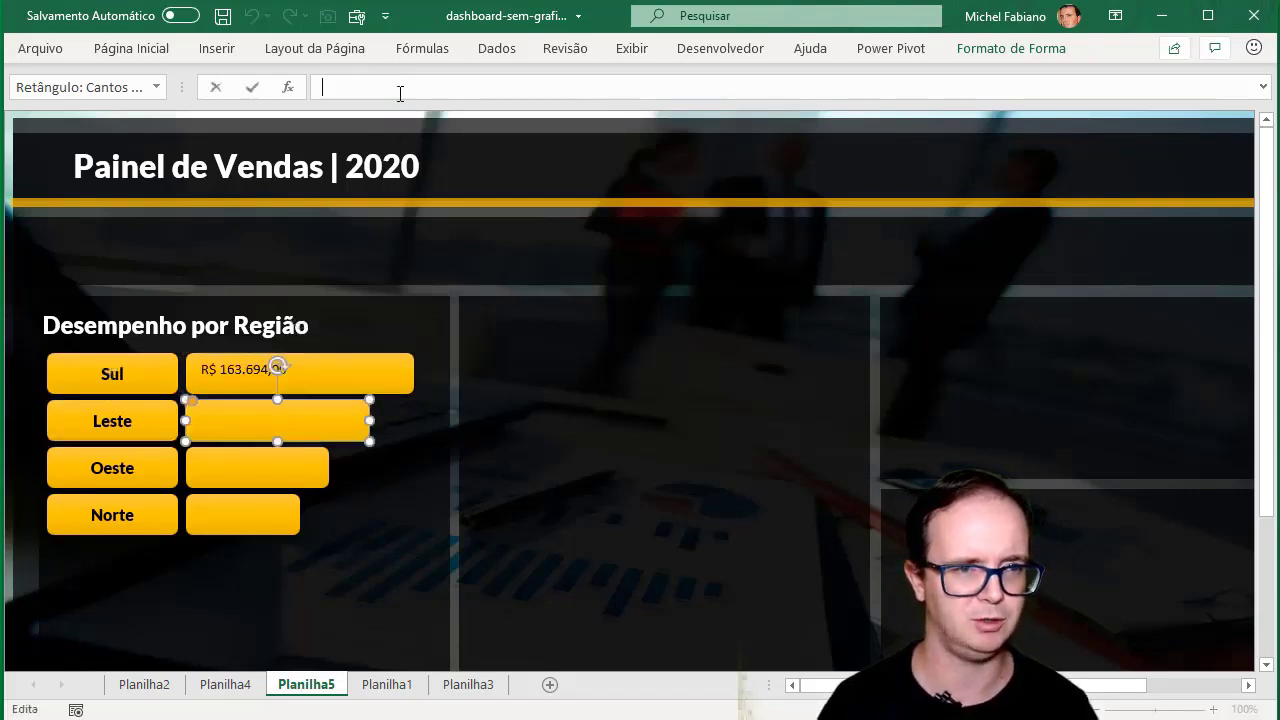
{"action": "type", "text": "=Planilha4!A6"}
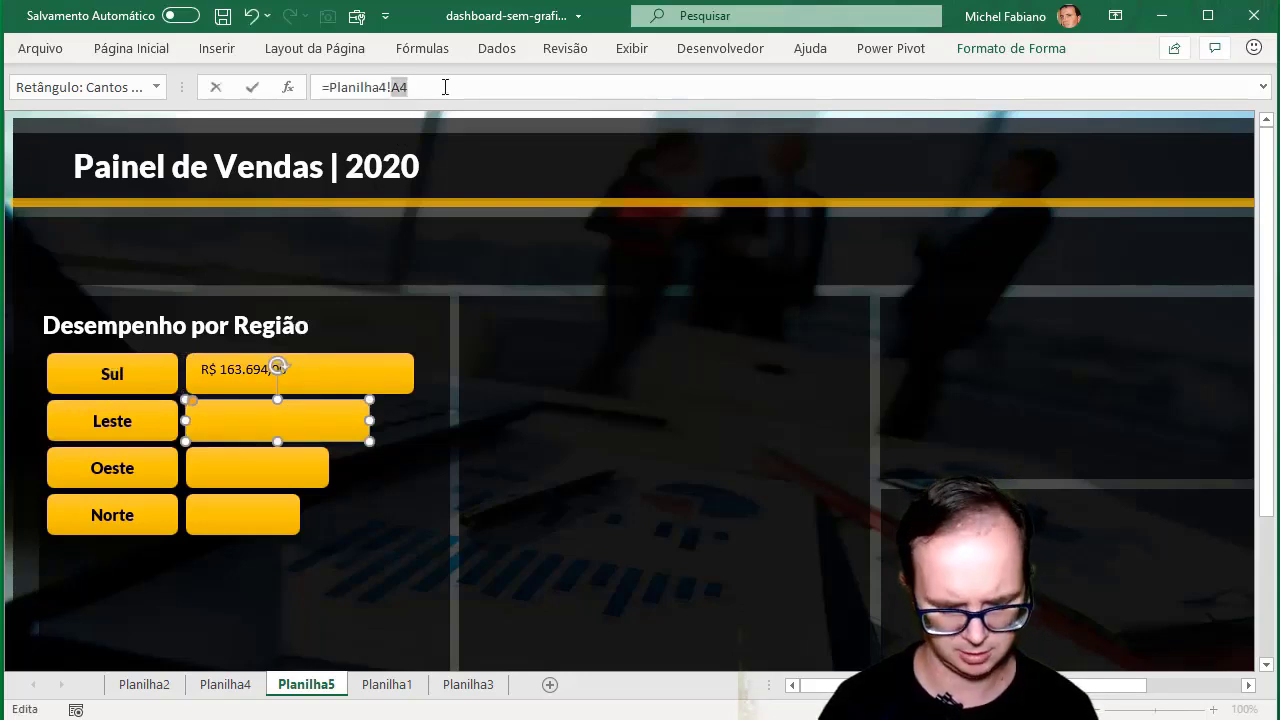
{"action": "type", "text": "B5"}
{"action": "key", "text": "Return"}
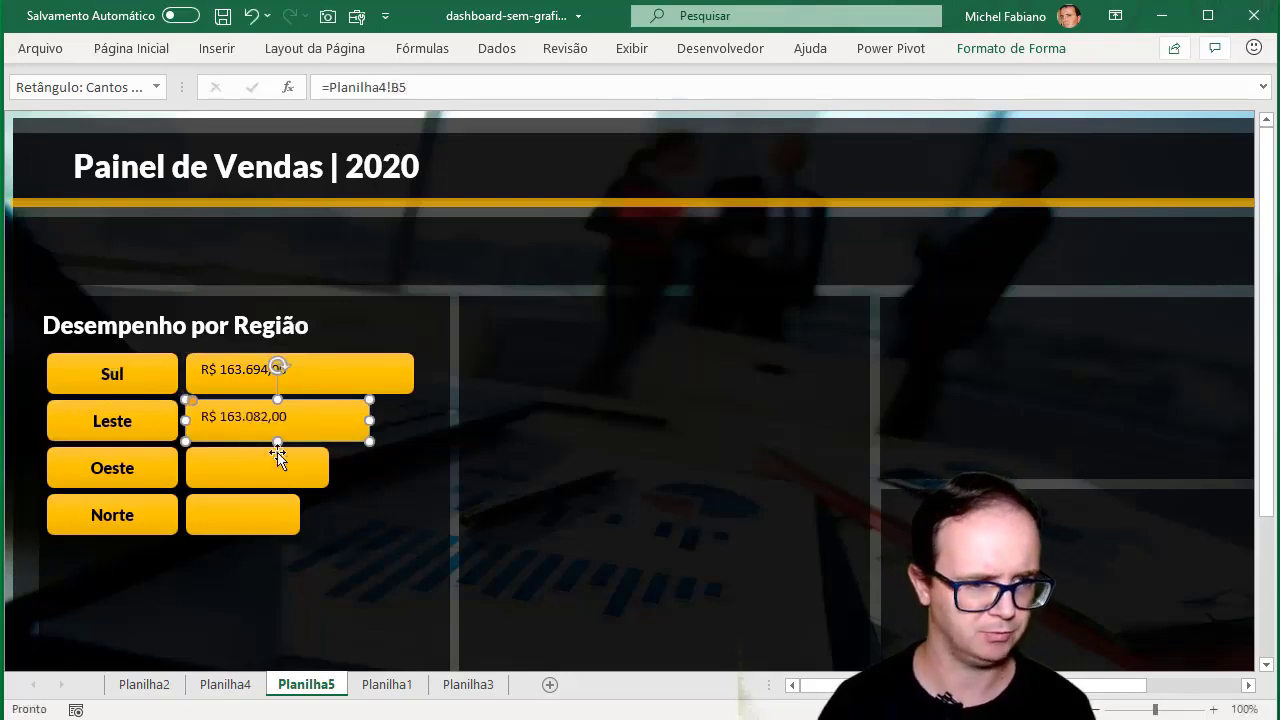
Link the Oeste and Norte bars to B6 and B7, adding the missing ! after the error
{"action": "left_click", "coordinate": [282, 466]}
{"action": "left_click", "coordinate": [409, 86]}
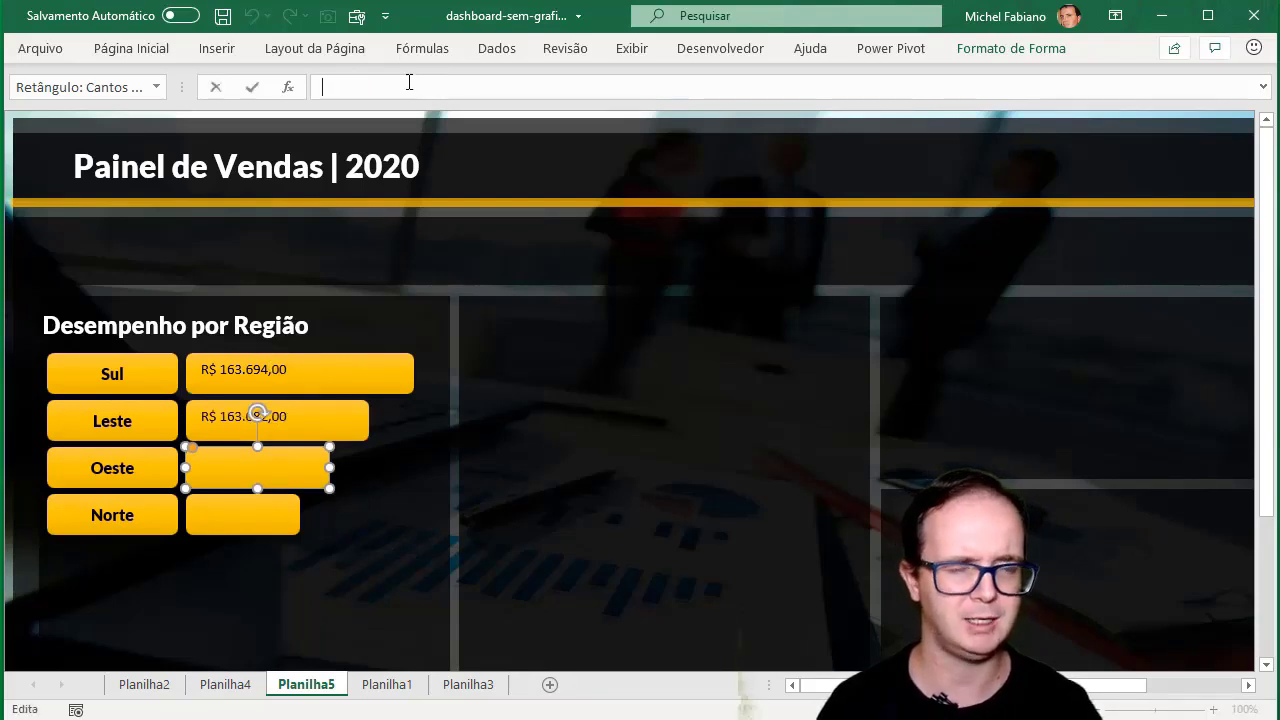
{"action": "type", "text": "=Planilha4!A4"}
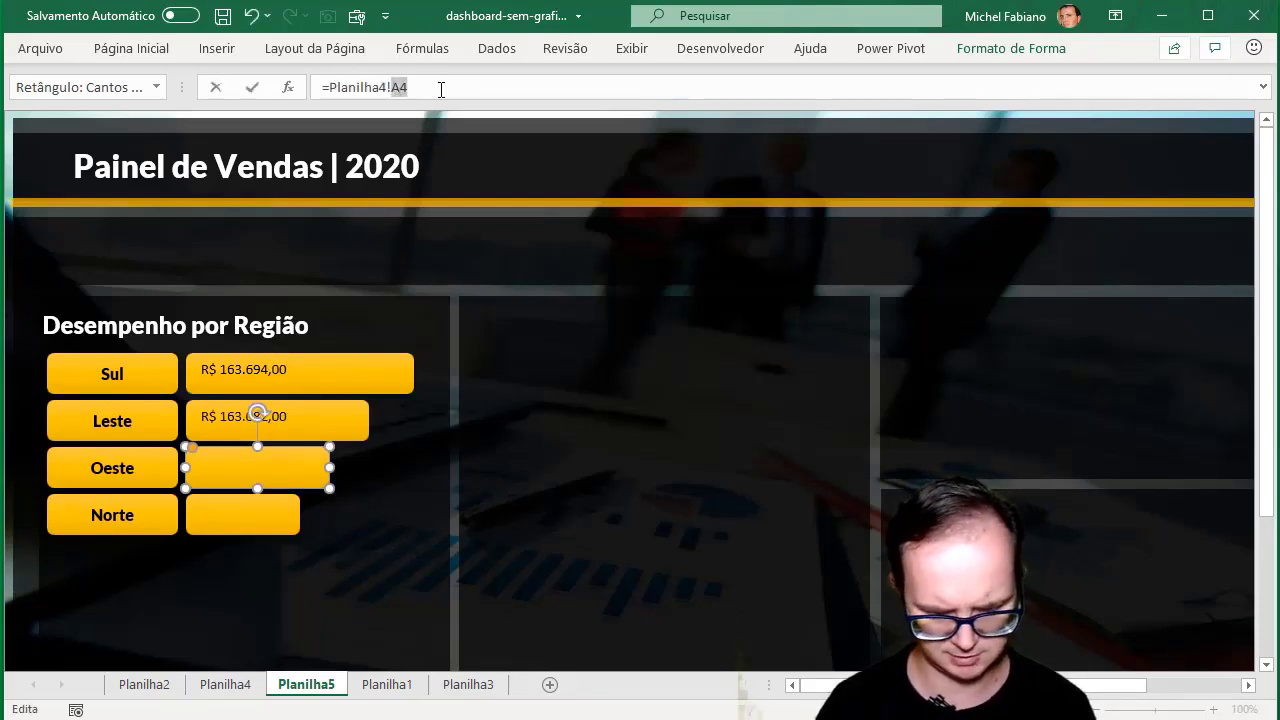
{"action": "type", "text": "b6"}
{"action": "key", "text": "Return"}
{"action": "left_click", "coordinate": [296, 510]}
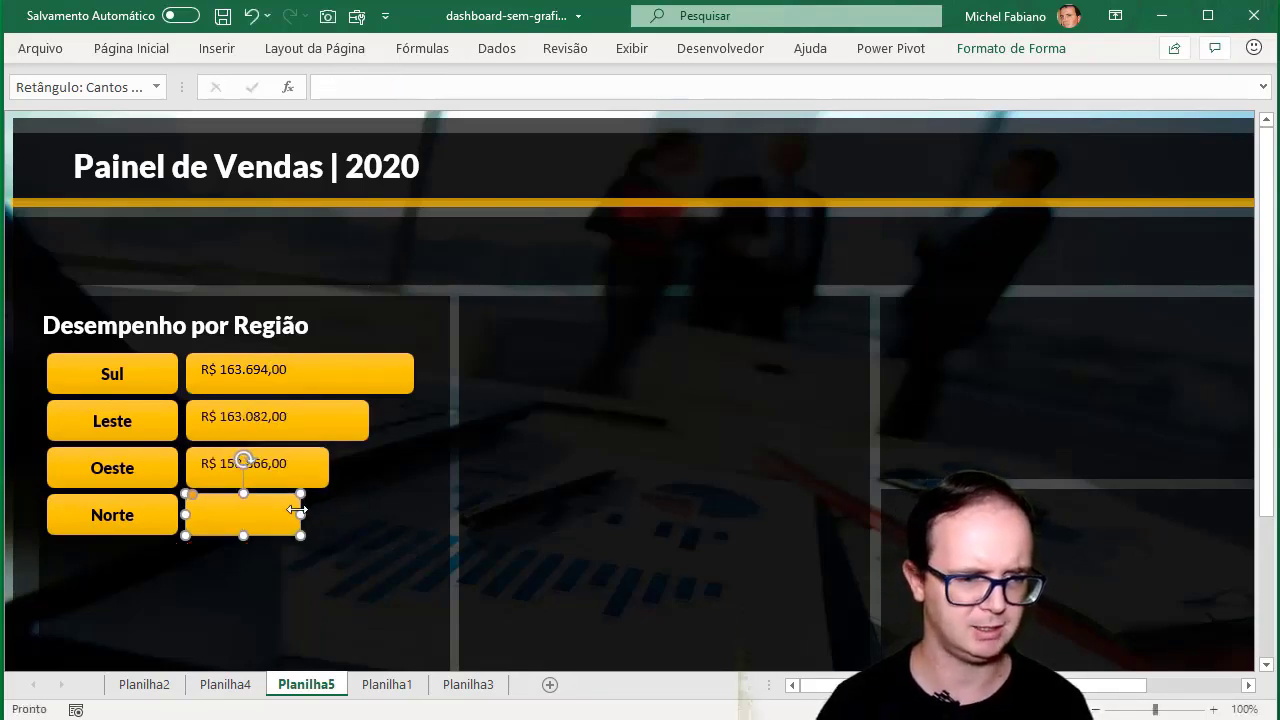
{"action": "left_click", "coordinate": [405, 93]}
{"action": "type", "text": "=Planilha4!A4"}
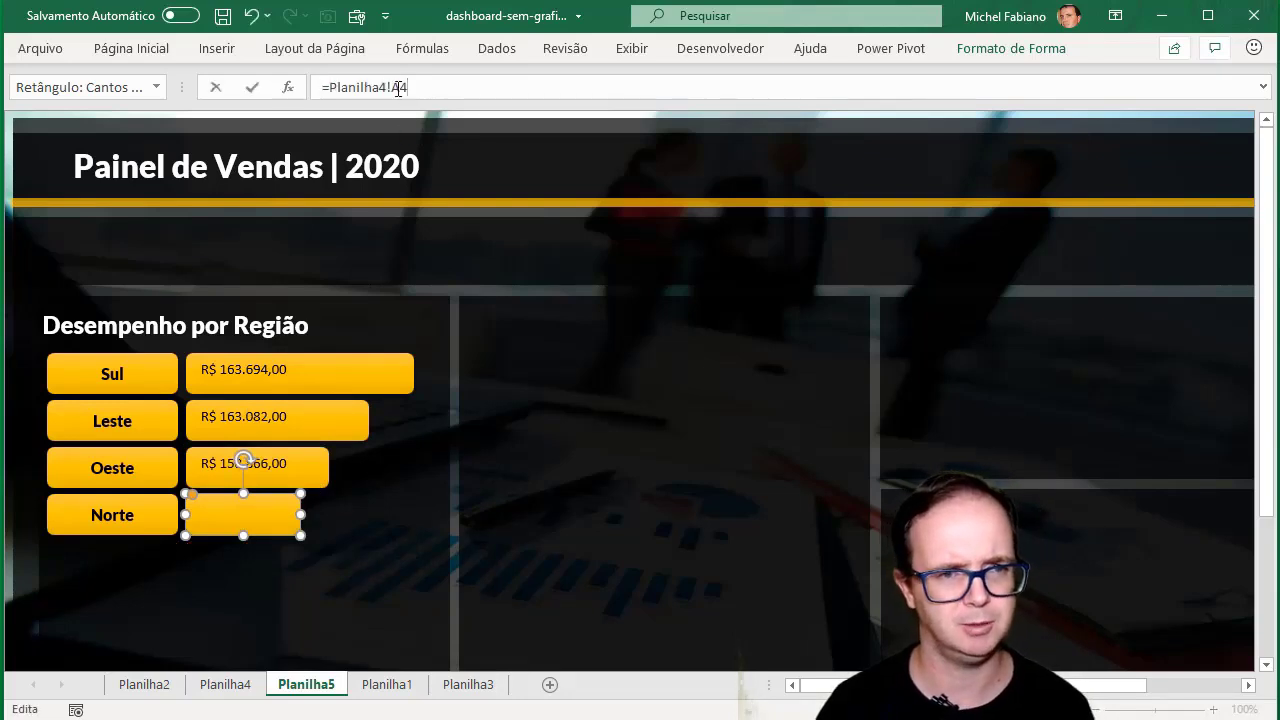
{"action": "key", "text": "BackSpace"}
{"action": "key", "text": "BackSpace"}
{"action": "key", "text": "BackSpace"}
{"action": "type", "text": "b7"}
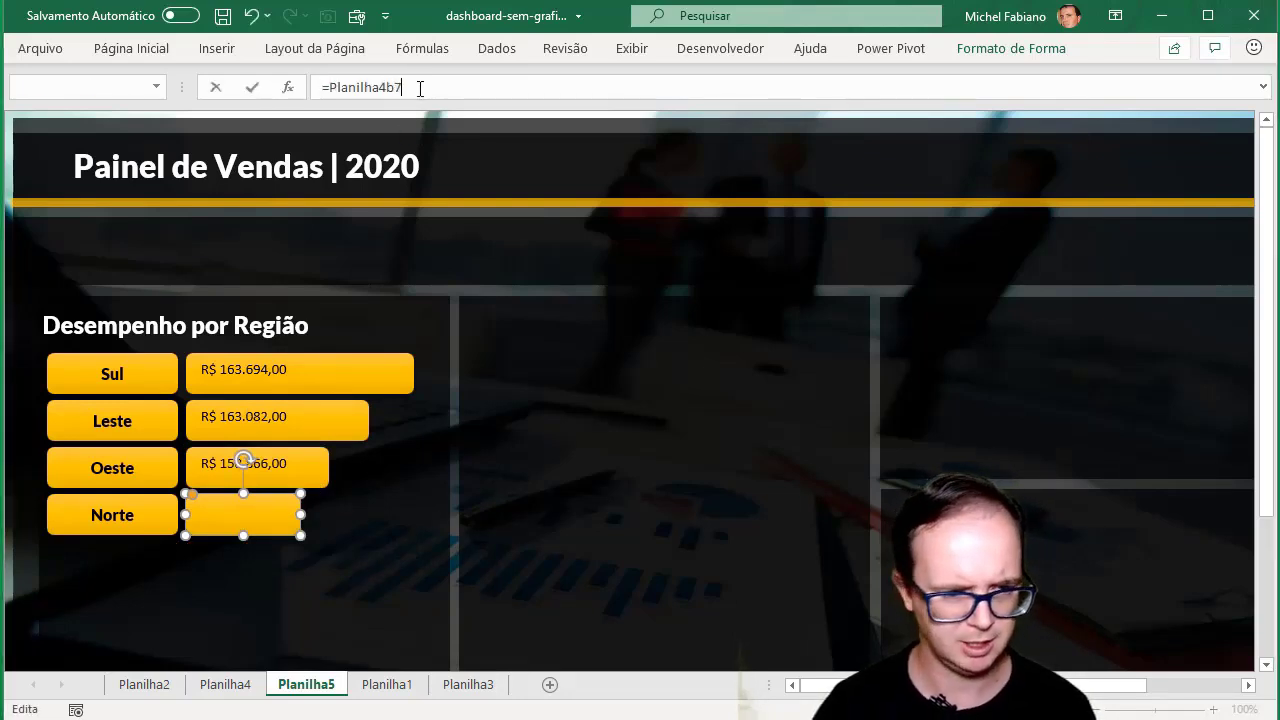
{"action": "key", "text": "Return"}
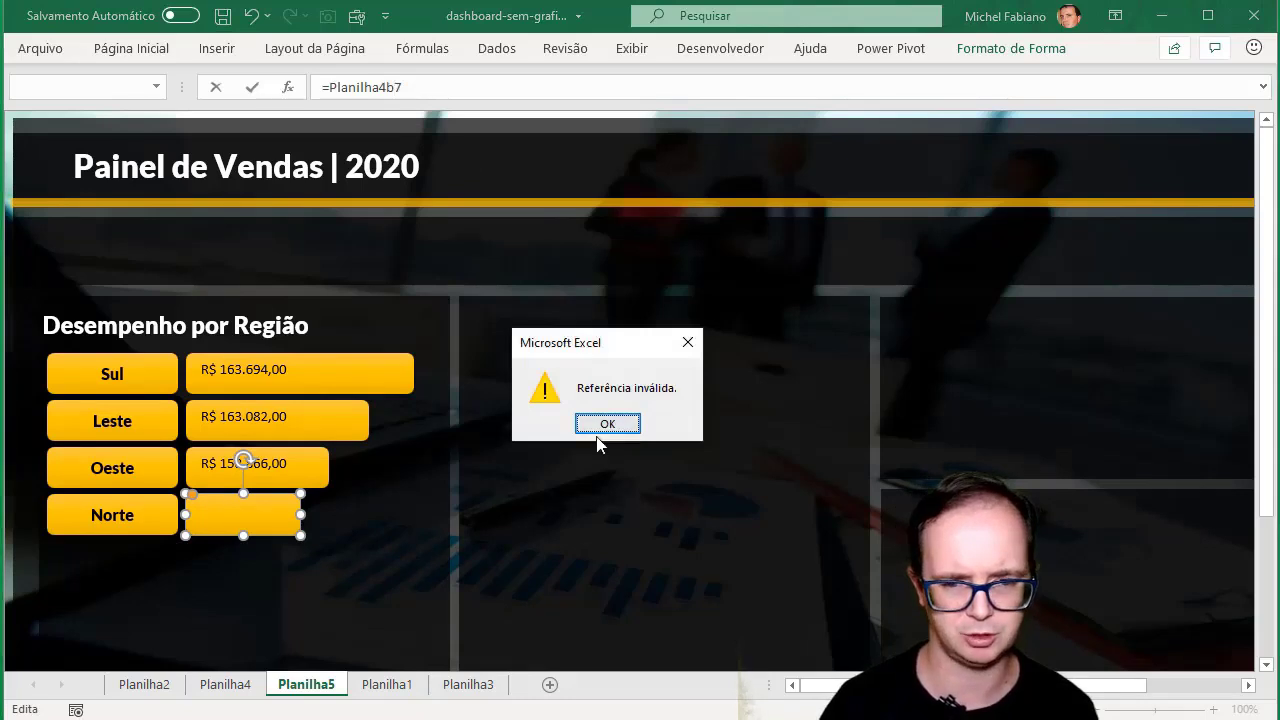
{"action": "left_click", "coordinate": [591, 428]}
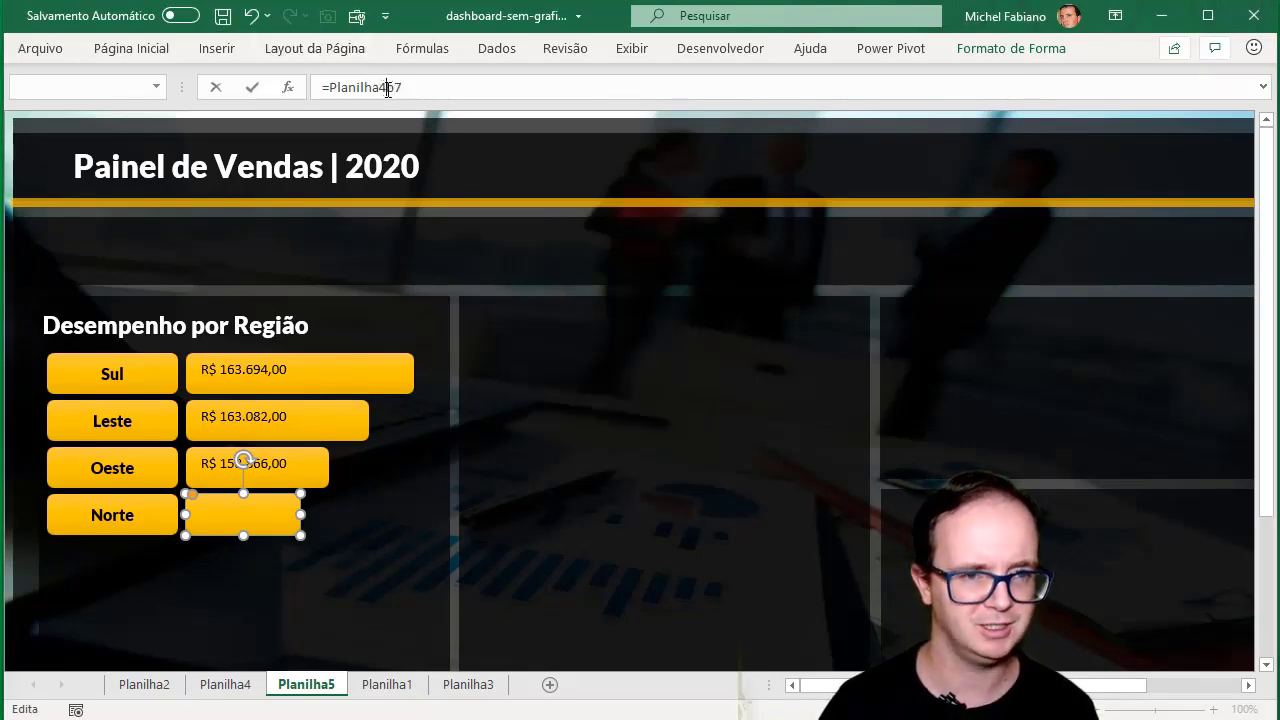
{"action": "type", "text": "!"}
{"action": "key", "text": "Return"}
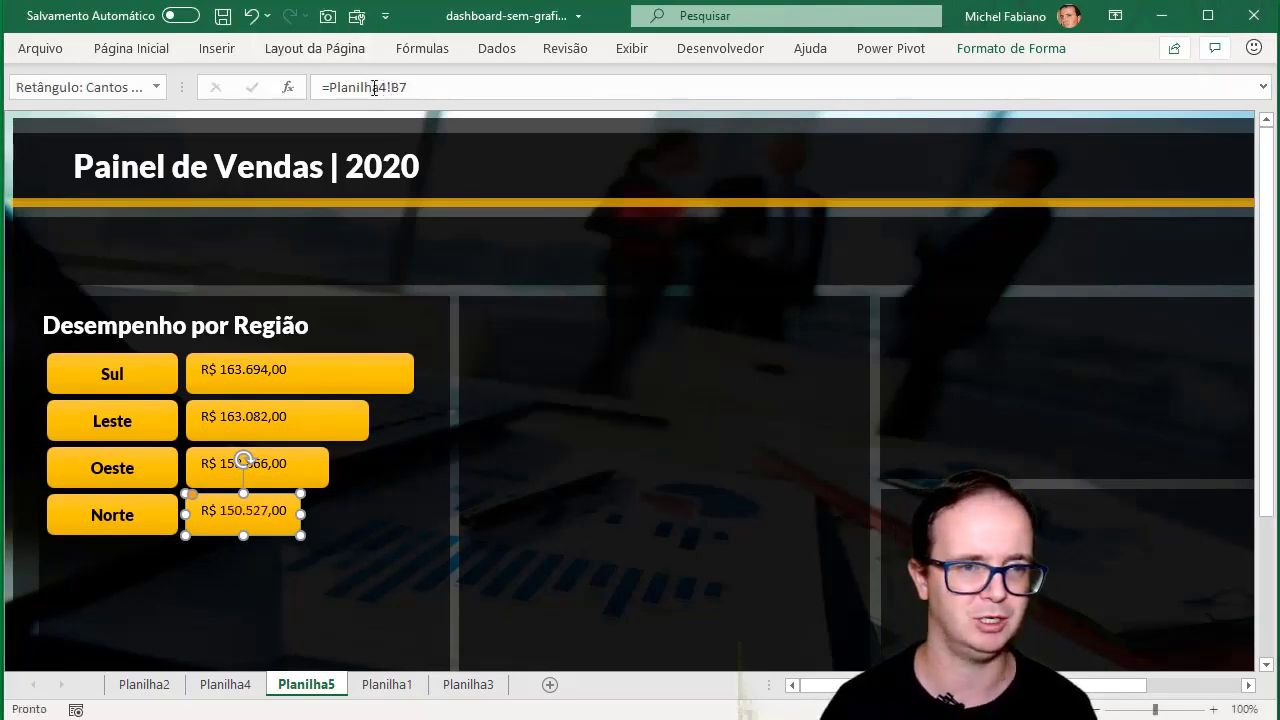
Copy the Sul label's bold centred formatting onto the Sul, Leste, Oeste and Norte value bars
{"action": "left_click", "coordinate": [157, 374]}
{"action": "left_click", "coordinate": [131, 48]}
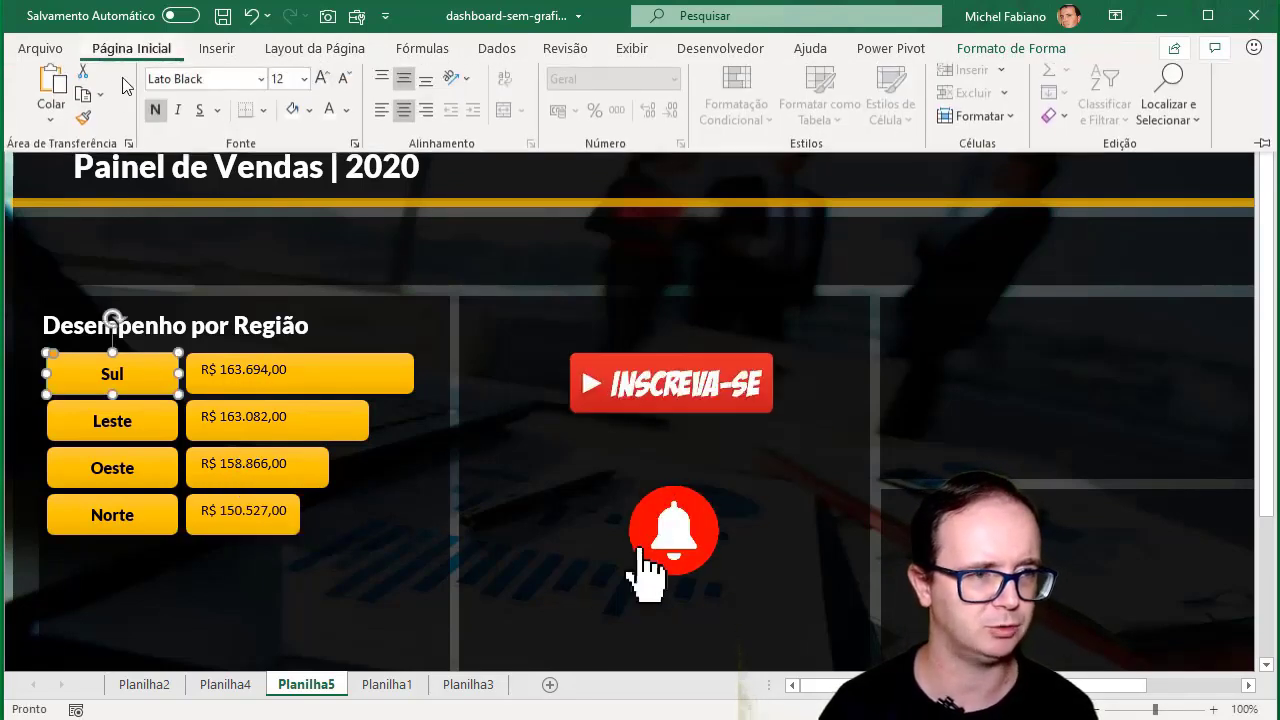
{"action": "left_click", "coordinate": [271, 379]}
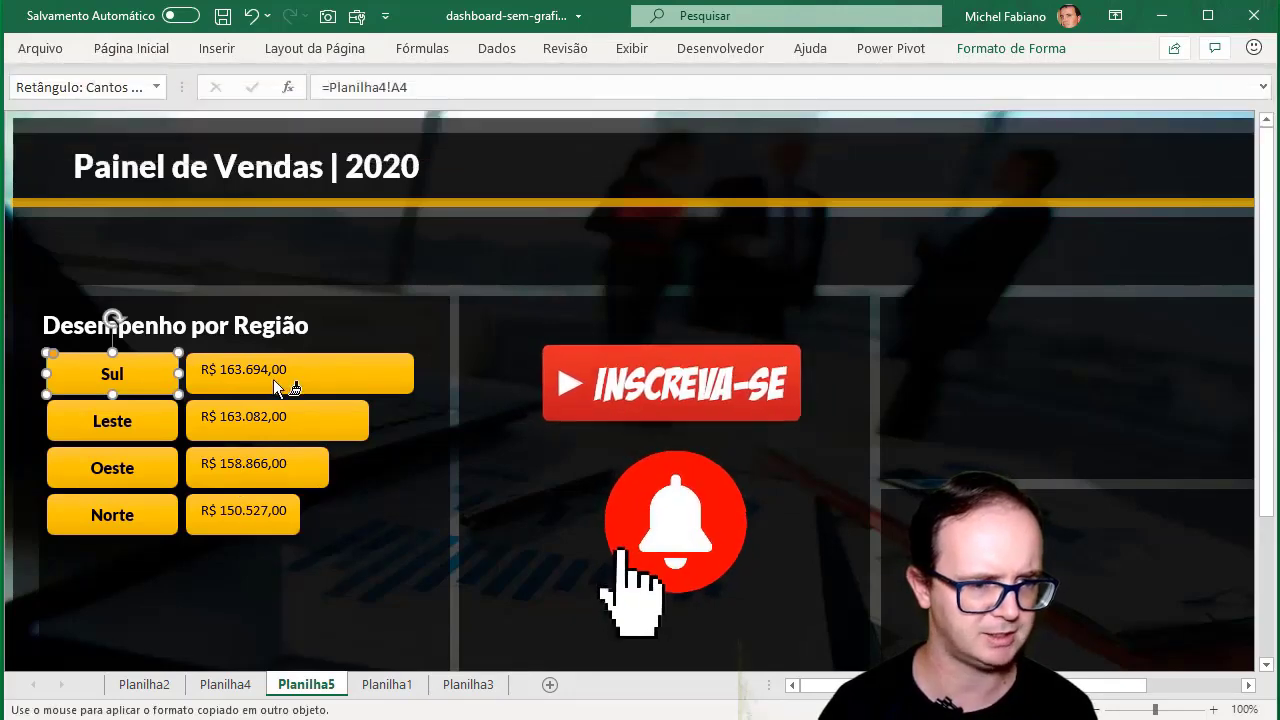
{"action": "left_click", "coordinate": [131, 48]}
{"action": "left_click", "coordinate": [85, 125]}
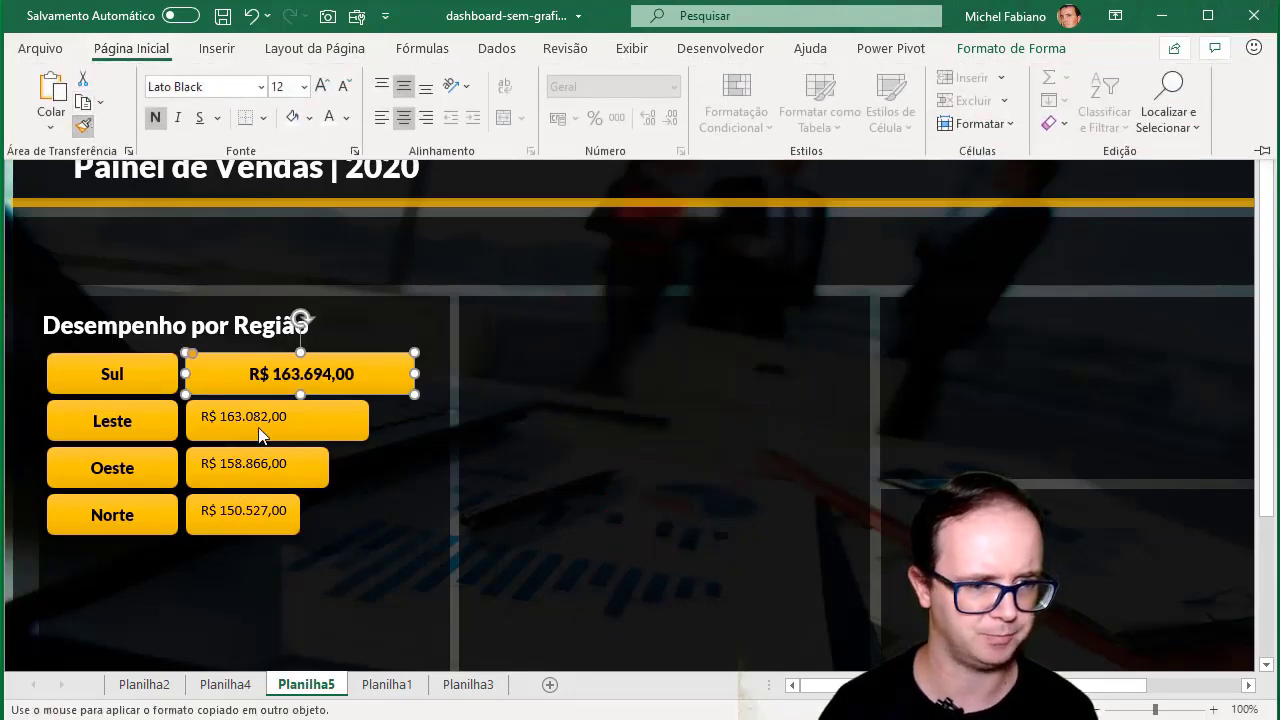
{"action": "left_click", "coordinate": [258, 432]}
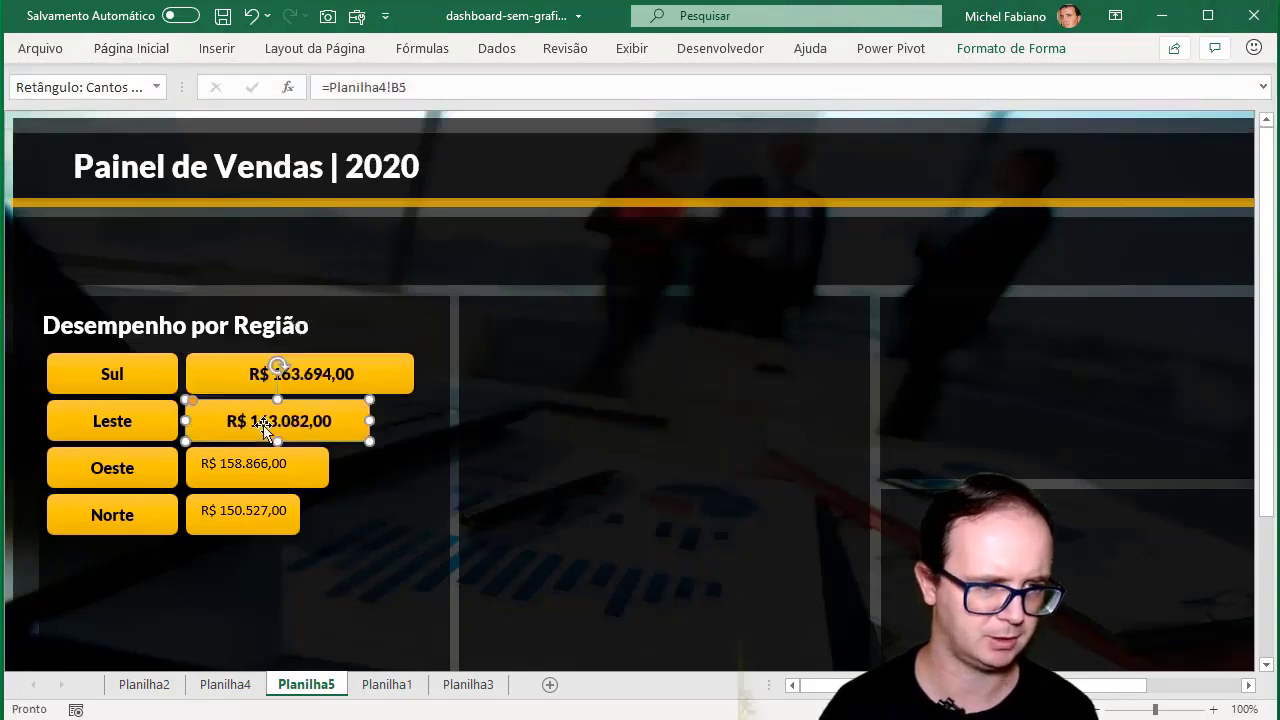
{"action": "double_click", "coordinate": [138, 48]}
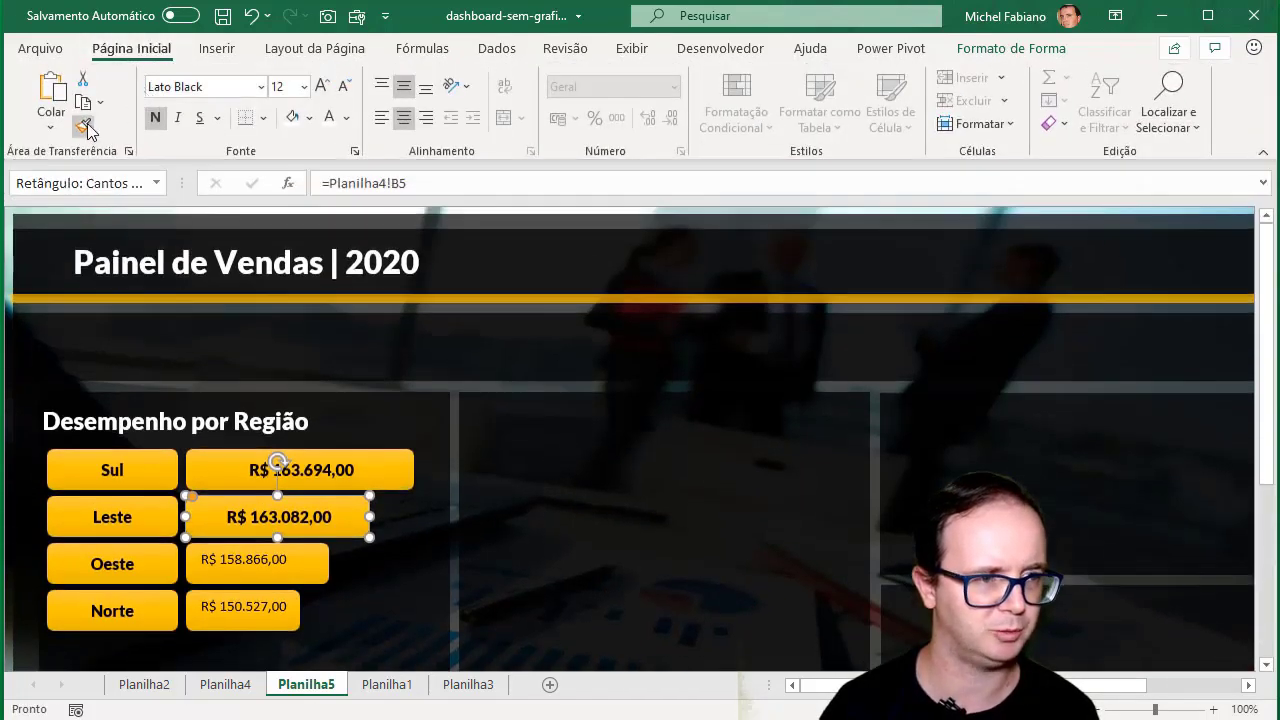
{"action": "left_click", "coordinate": [277, 560]}
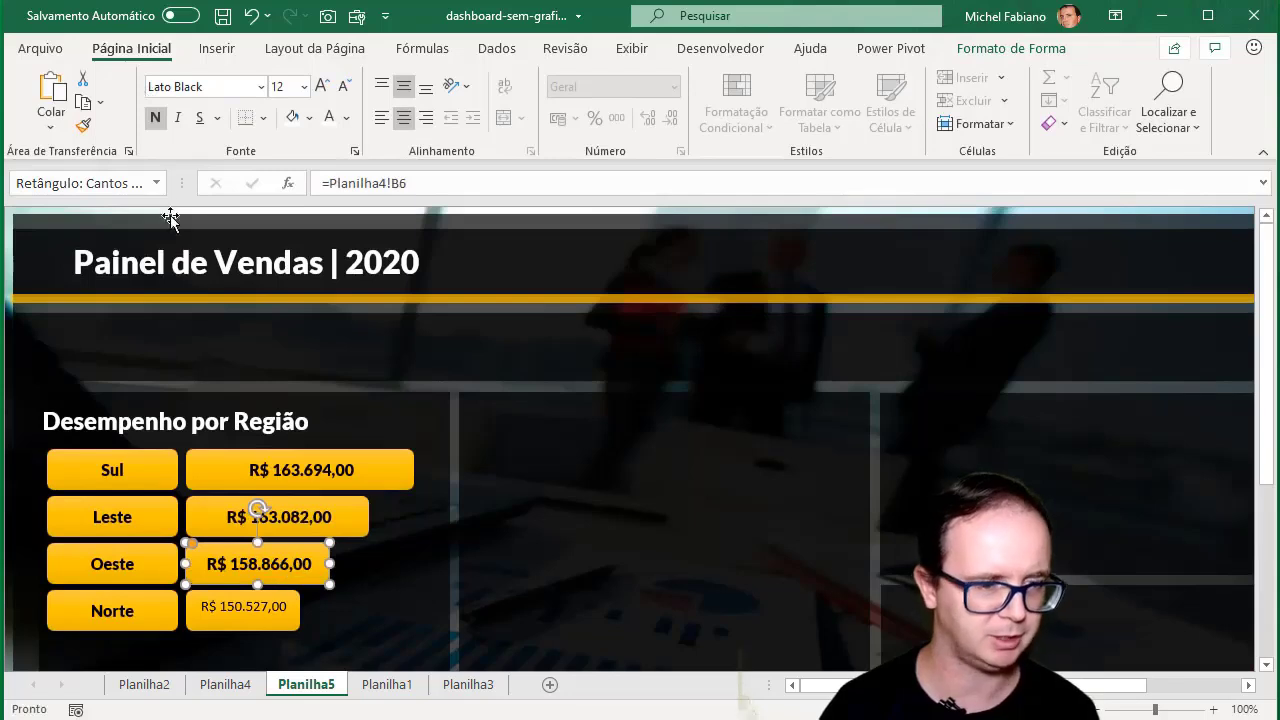
{"action": "left_click", "coordinate": [83, 125]}
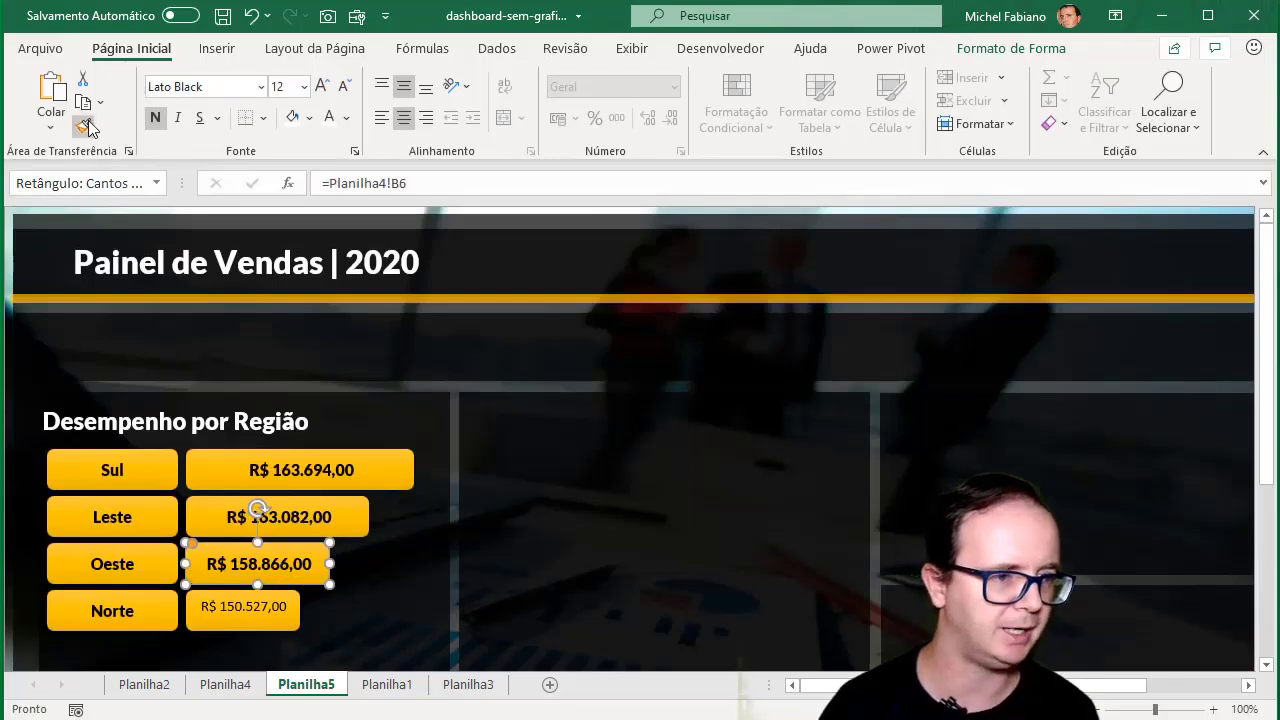
{"action": "left_click", "coordinate": [260, 612]}
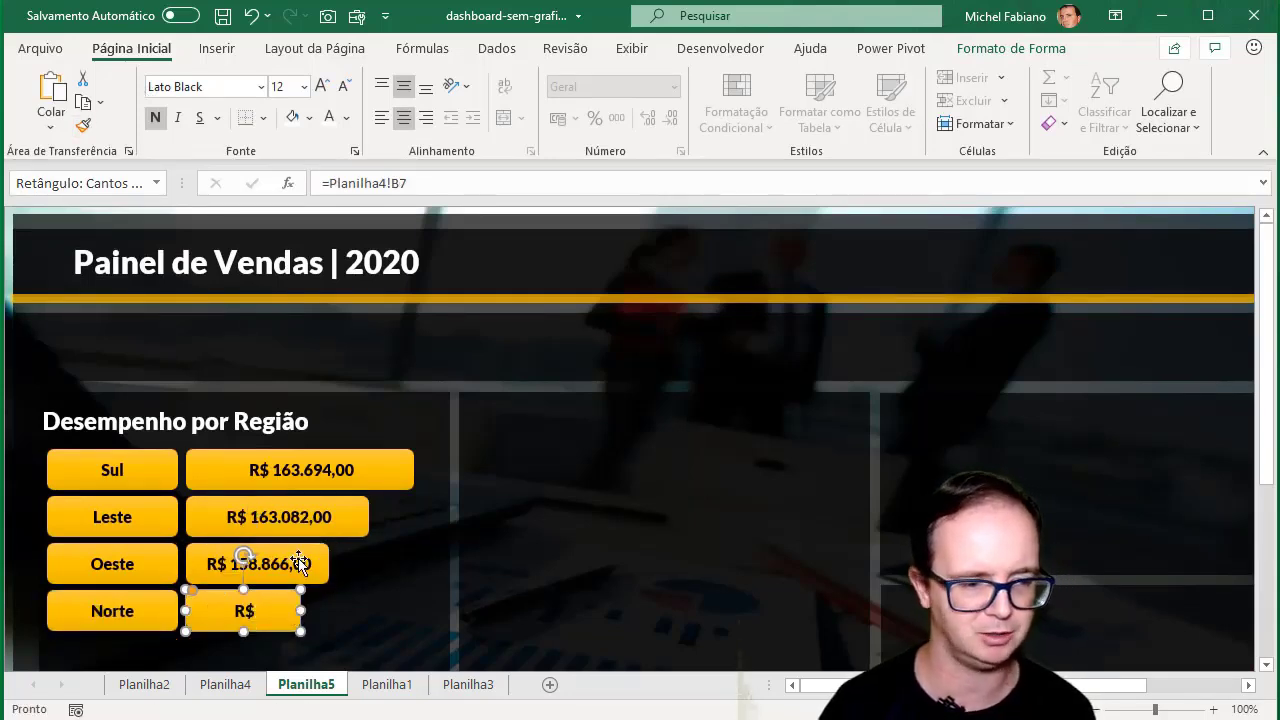
Set the four value bars to size 11, then check the average revenue in Planilha4 B11
{"action": "left_click", "coordinate": [298, 563], "text": "ctrl"}
{"action": "left_click", "coordinate": [308, 520], "text": "ctrl"}
{"action": "left_click", "coordinate": [324, 457], "text": "ctrl"}
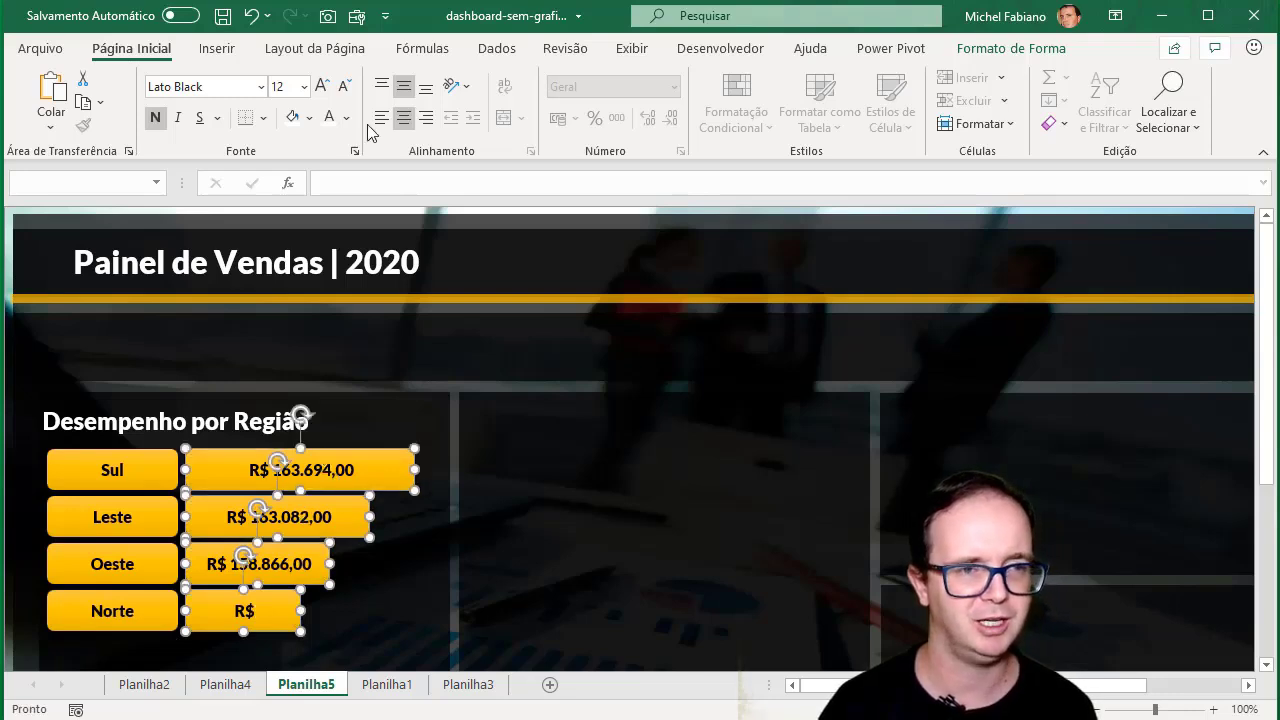
{"action": "left_click", "coordinate": [343, 86]}
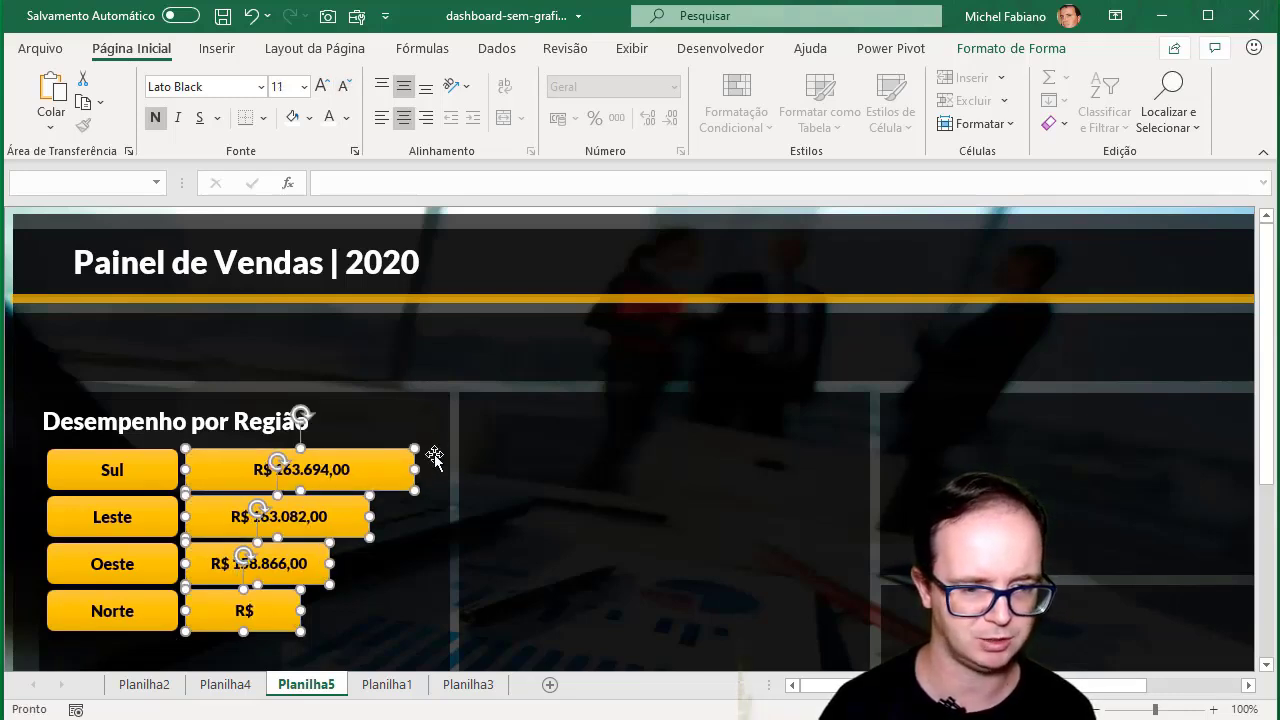
{"action": "left_click", "coordinate": [424, 464]}
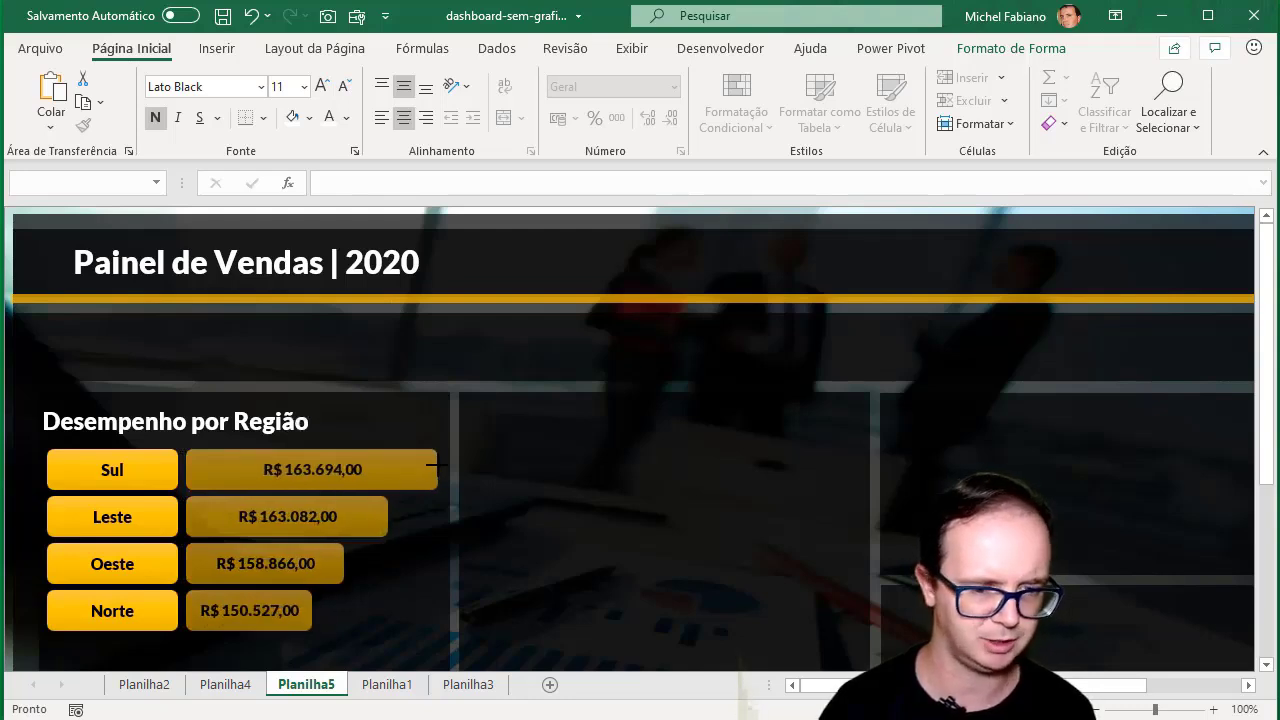
{"action": "left_click", "coordinate": [432, 464]}
{"action": "left_click", "coordinate": [418, 516]}
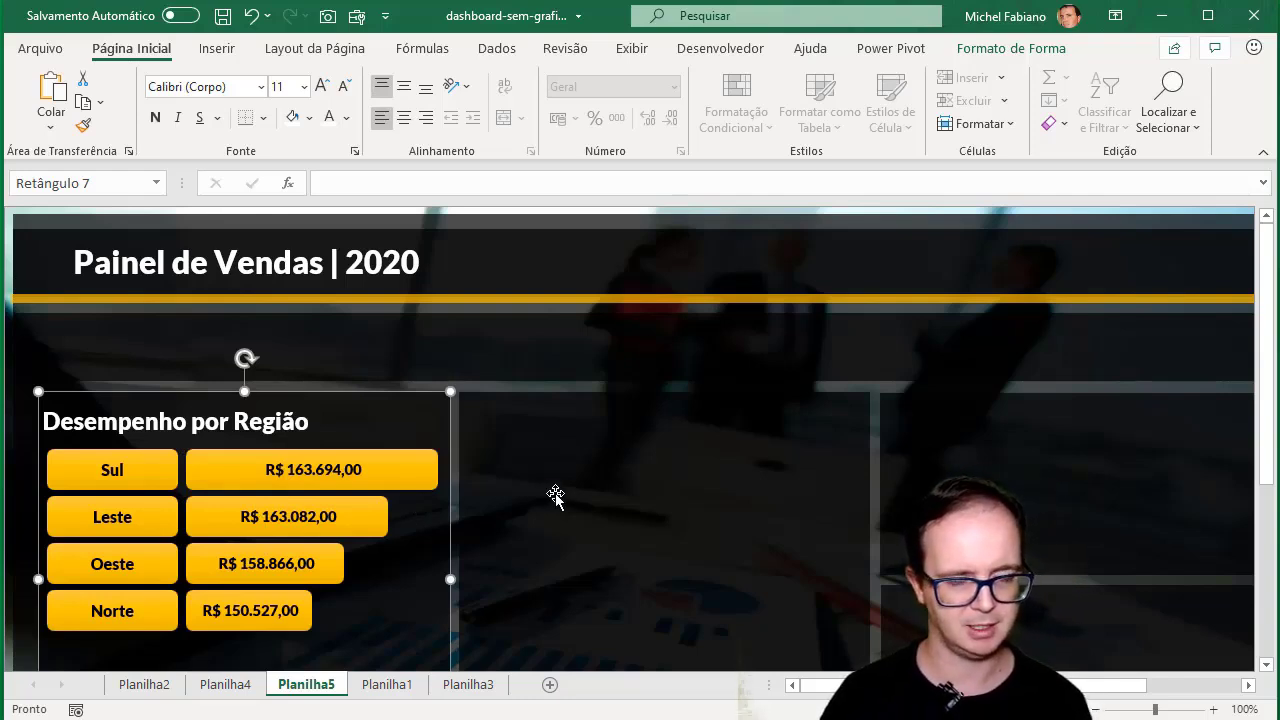
{"action": "left_click", "coordinate": [246, 692]}
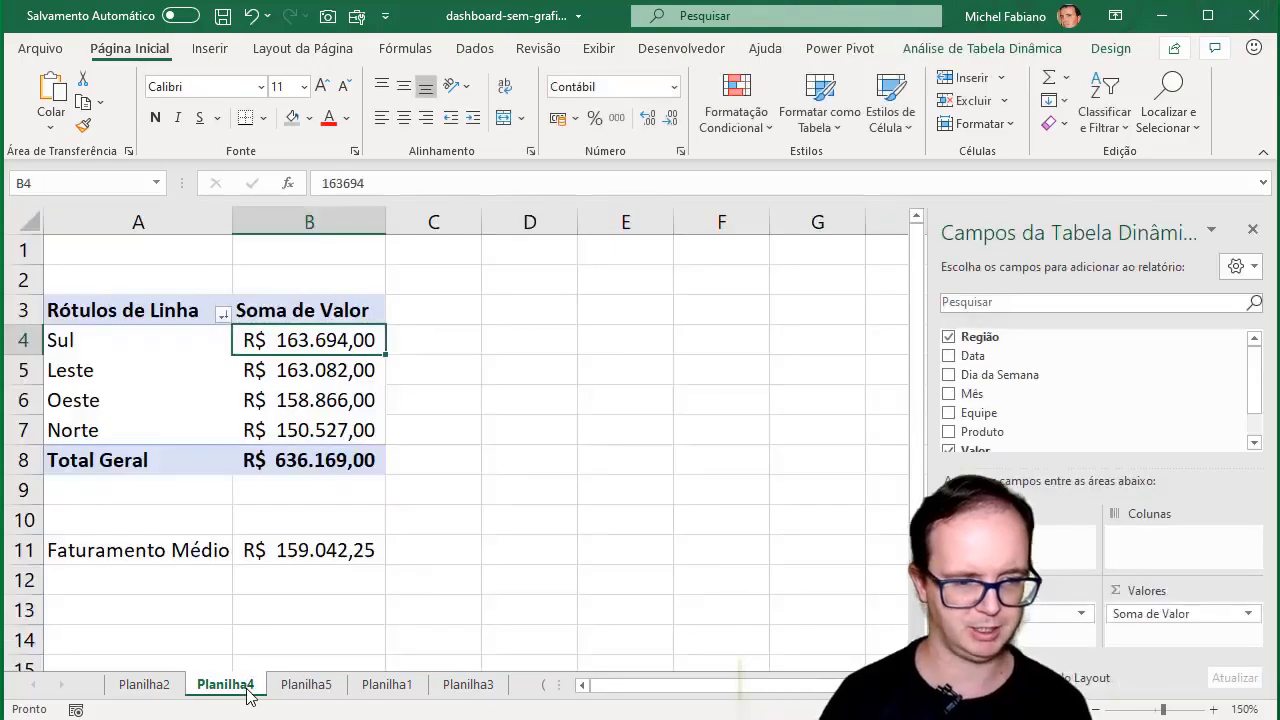
{"action": "left_click", "coordinate": [318, 555]}
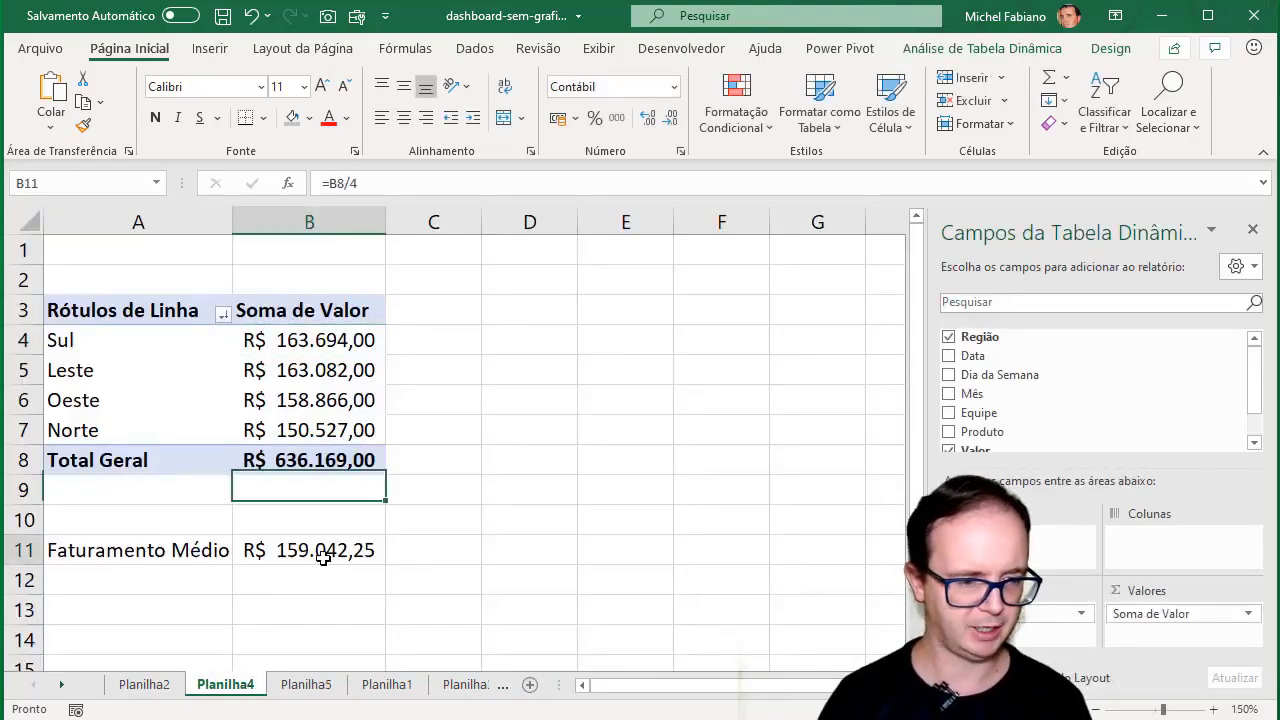
Duplicate the 'Desempenho por Região' title and move the copy above the regional panel
{"action": "scroll", "coordinate": [554, 557], "scroll_direction": "down", "scroll_amount": 1}
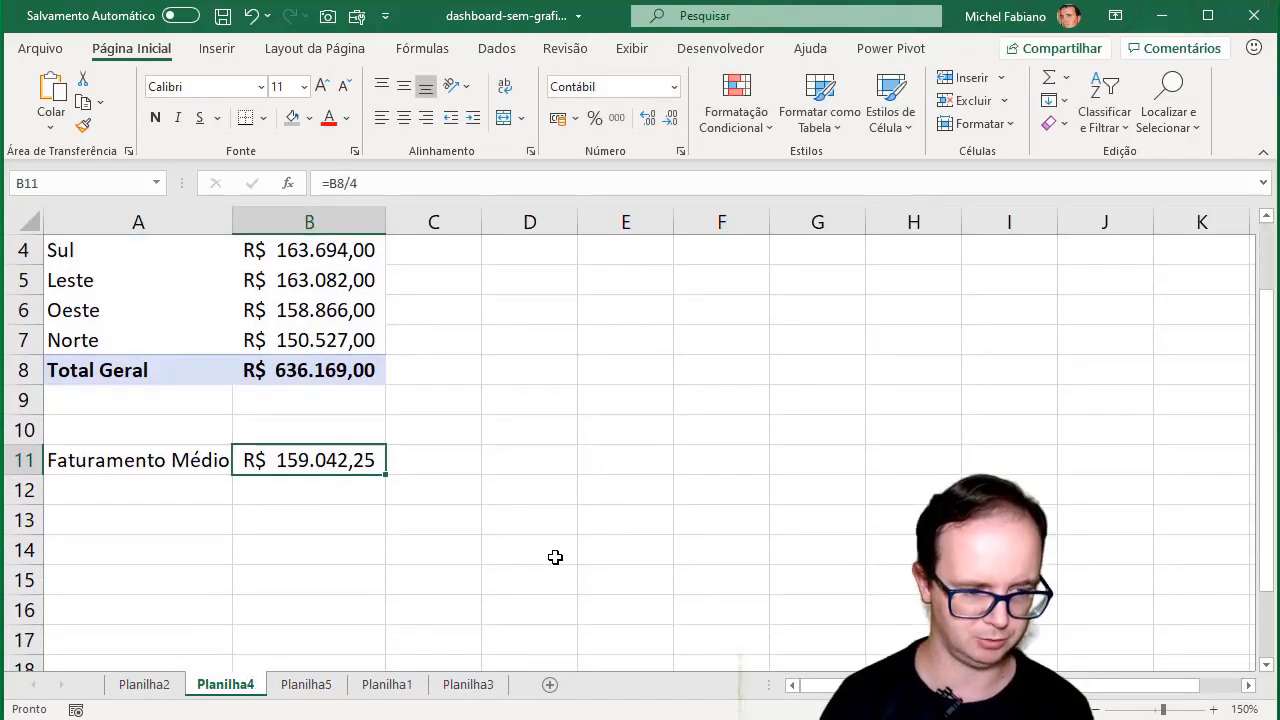
{"action": "scroll", "coordinate": [554, 557], "scroll_direction": "down", "scroll_amount": 1}
{"action": "left_click", "coordinate": [310, 685]}
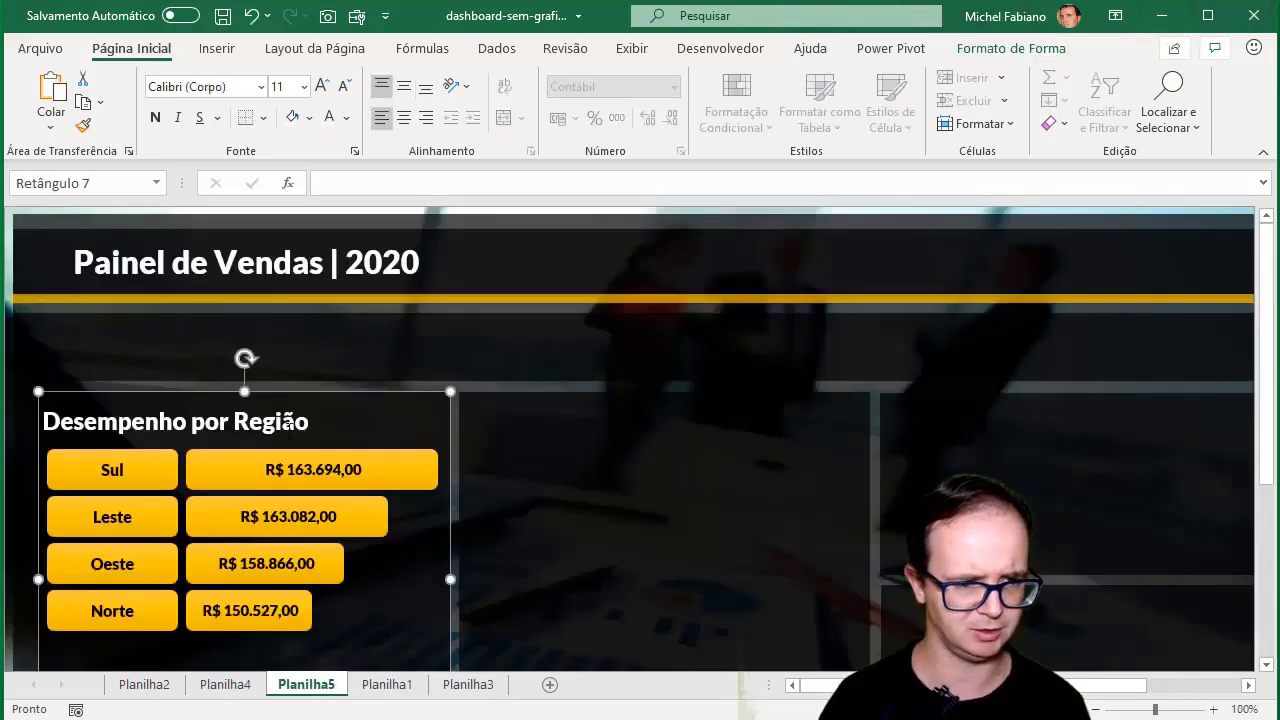
{"action": "left_click", "coordinate": [290, 425]}
{"action": "left_click", "coordinate": [295, 443]}
{"action": "left_click", "coordinate": [290, 425]}
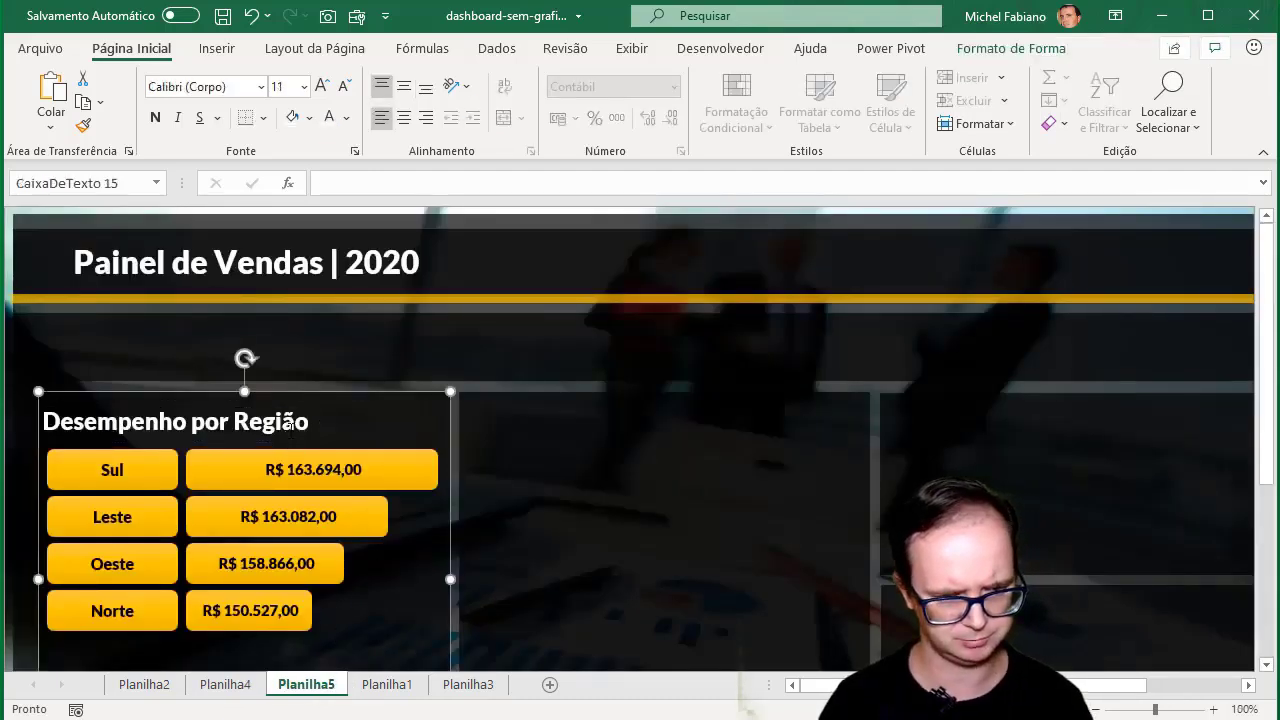
{"action": "key", "text": "ctrl+d"}
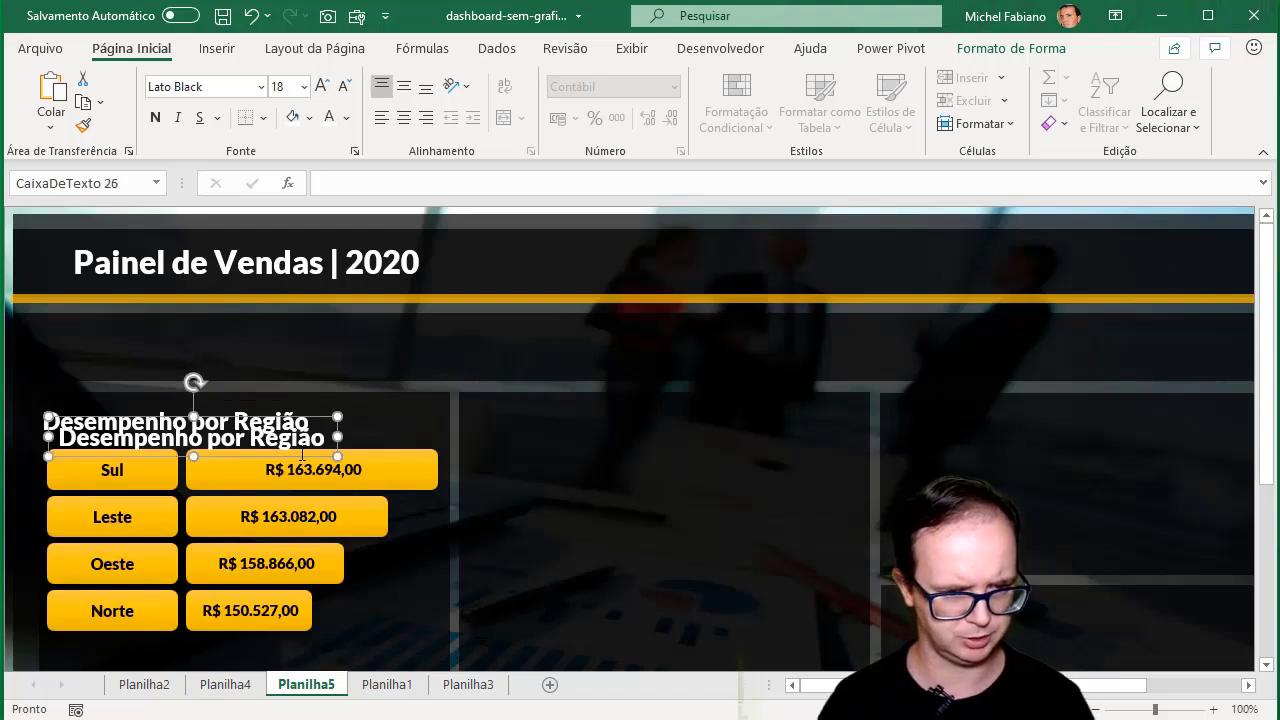
{"action": "left_click_drag", "start_coordinate": [307, 462], "coordinate": [292, 368]}
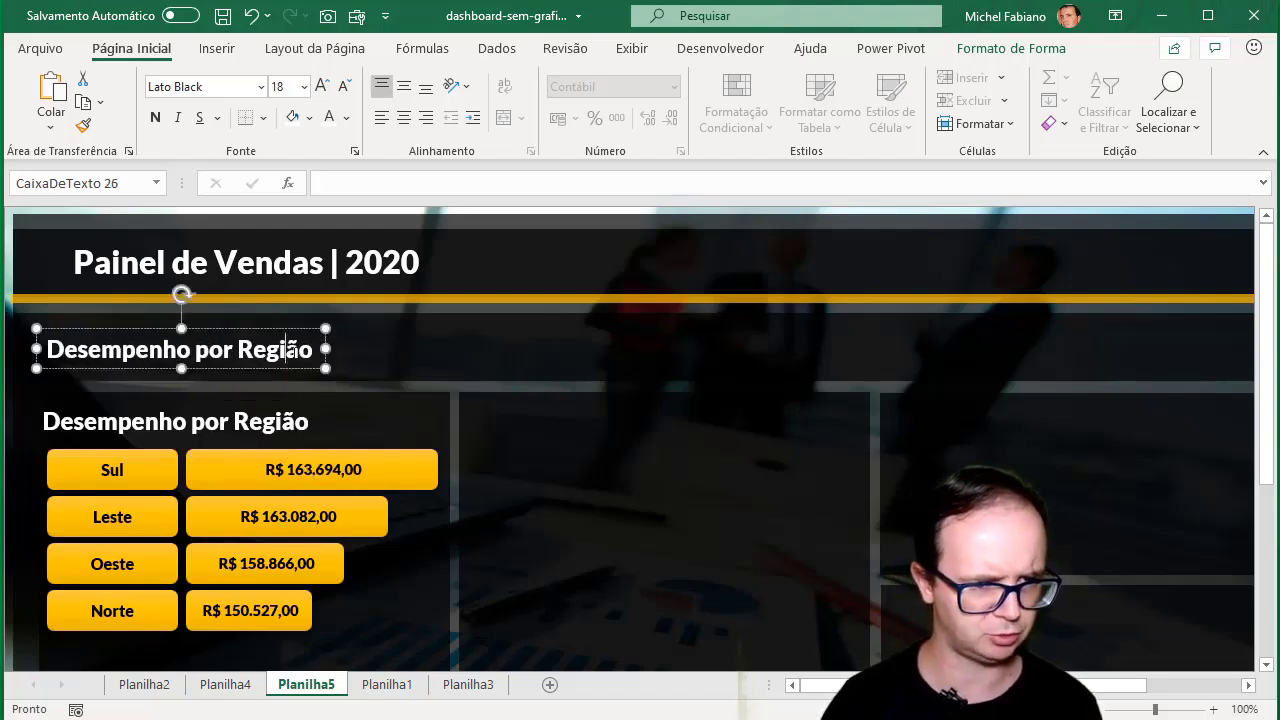
Retype the copy as 'Faturamento Total' and paste a second copy of it
{"action": "double_click", "coordinate": [296, 352]}
{"action": "key", "text": "ctrl+a"}
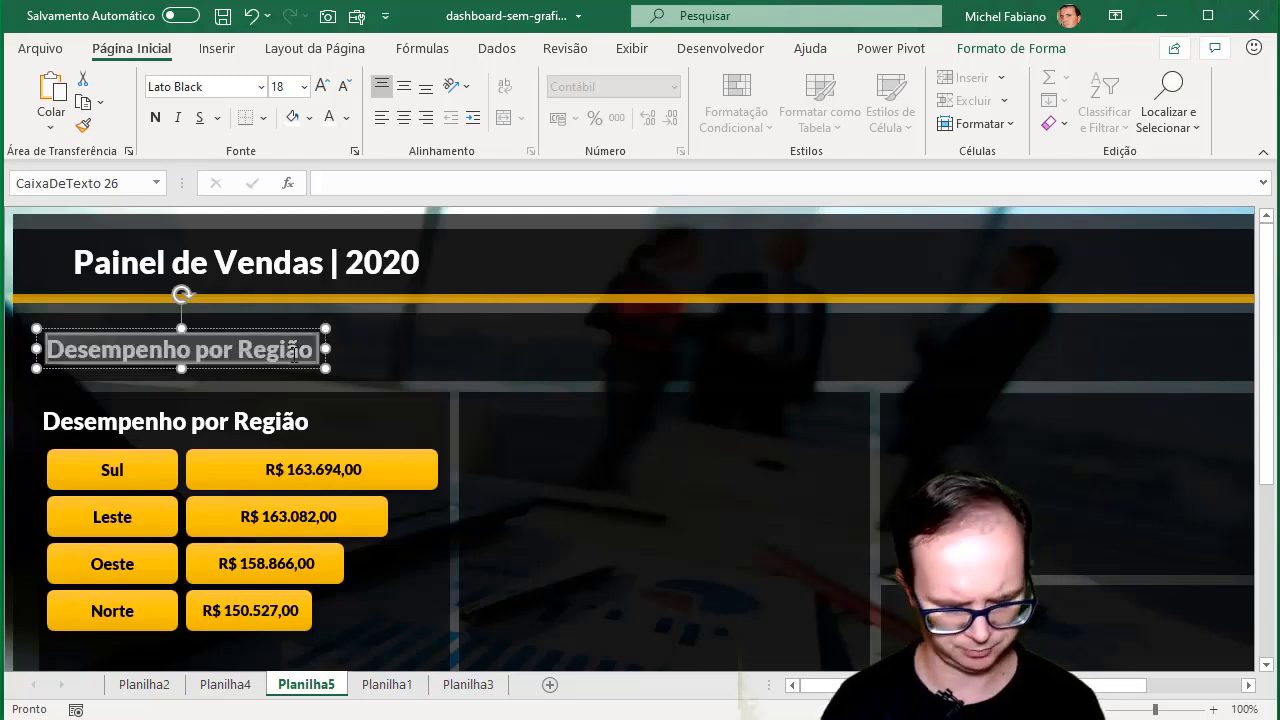
{"action": "type", "text": "Faturma"}
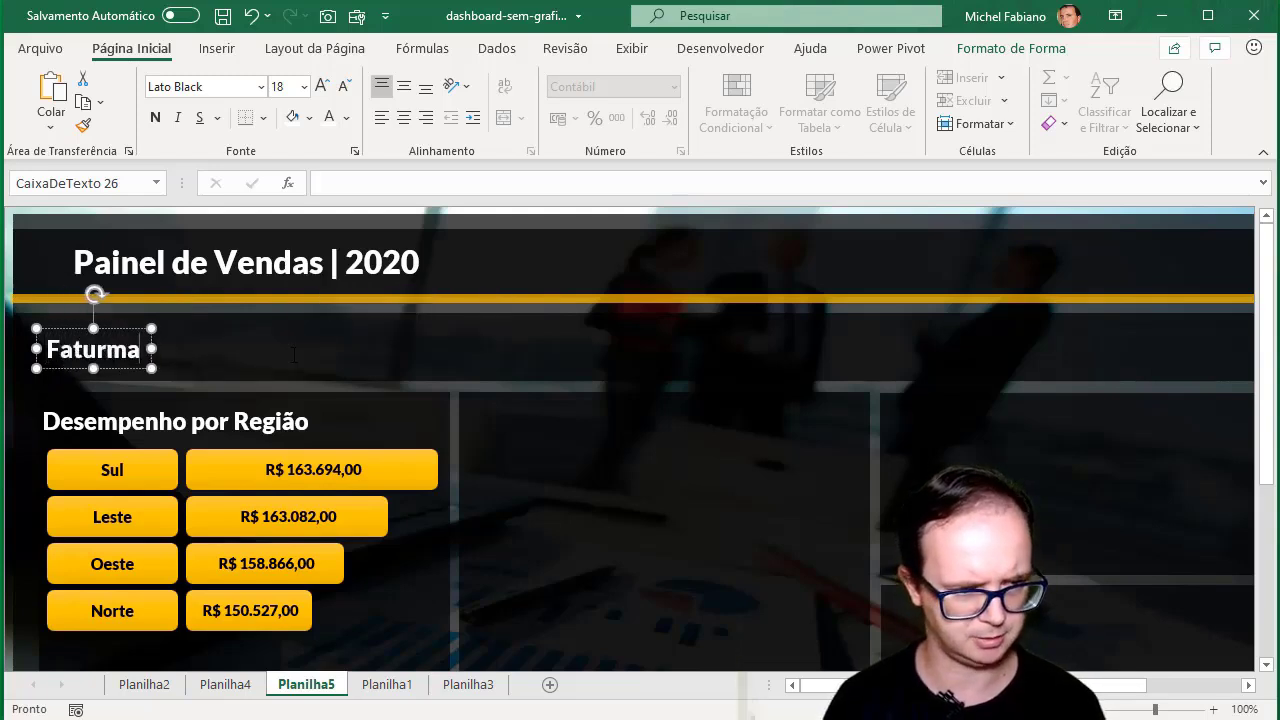
{"action": "key", "text": "BackSpace"}
{"action": "key", "text": "BackSpace"}
{"action": "type", "text": "amento"}
{"action": "type", "text": "Tt"}
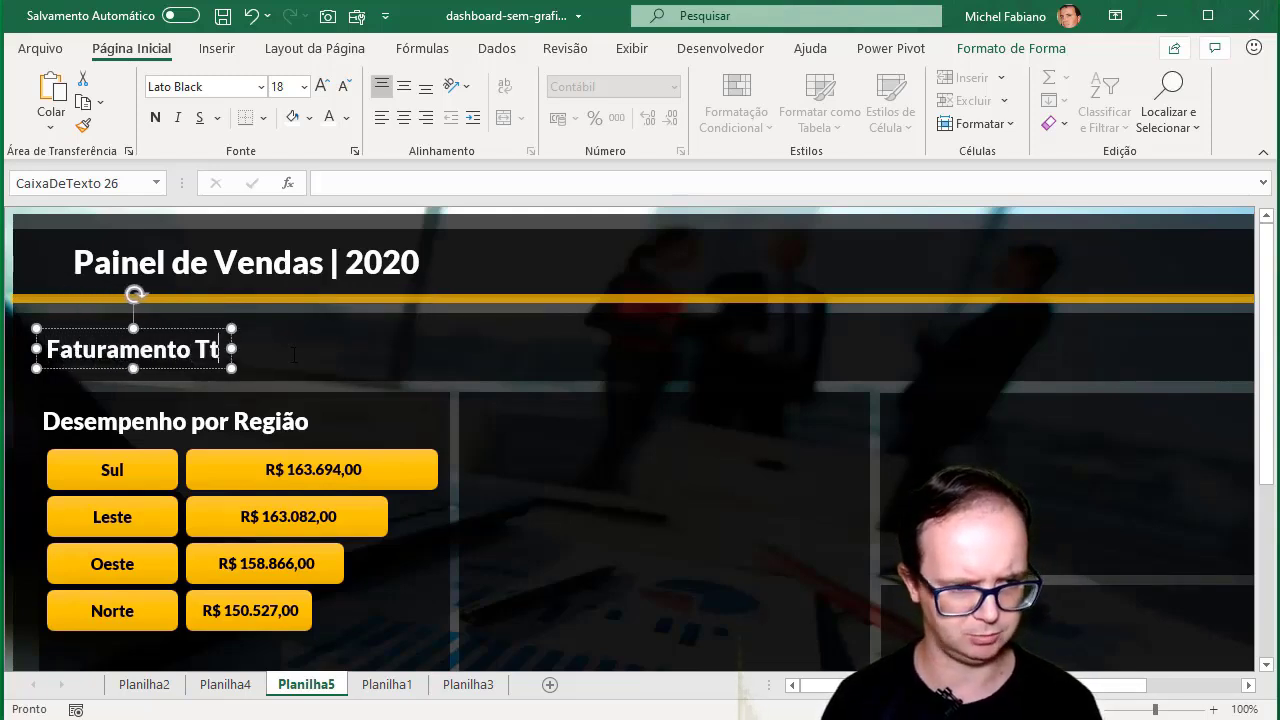
{"action": "key", "text": "BackSpace"}
{"action": "type", "text": "otal"}
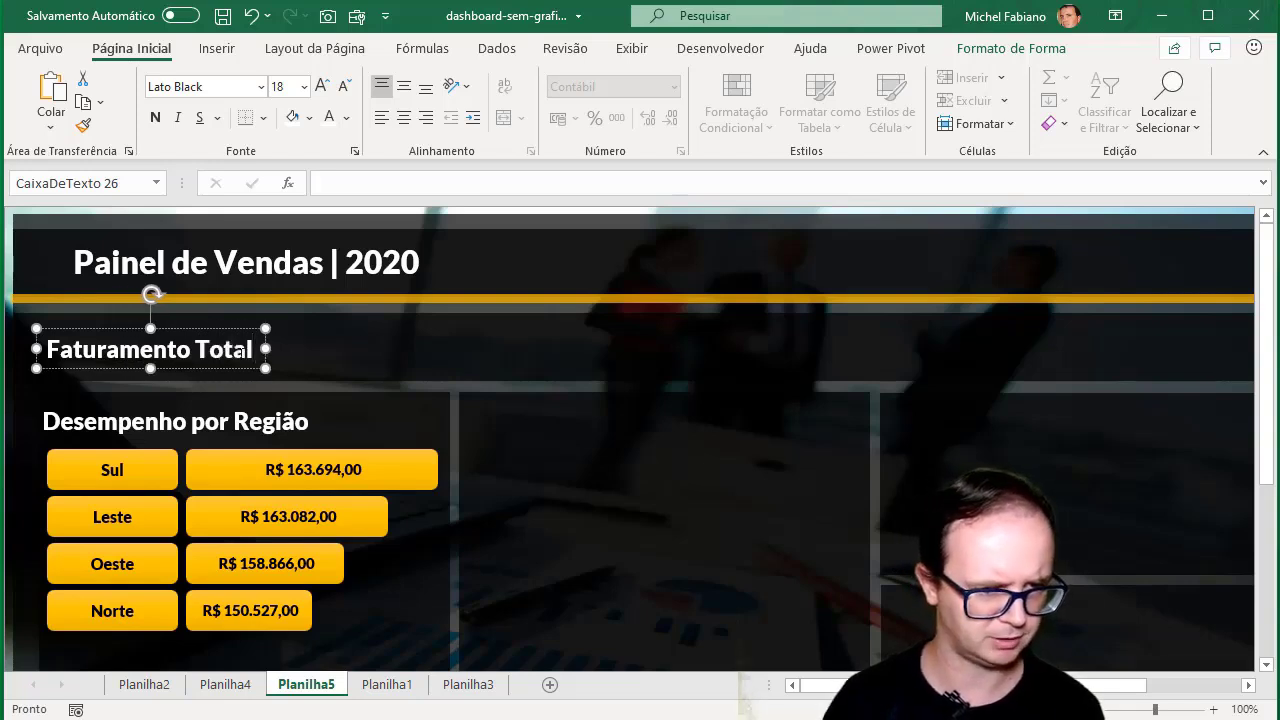
{"action": "key", "text": "ctrl+c"}
{"action": "key", "text": "ctrl+v"}
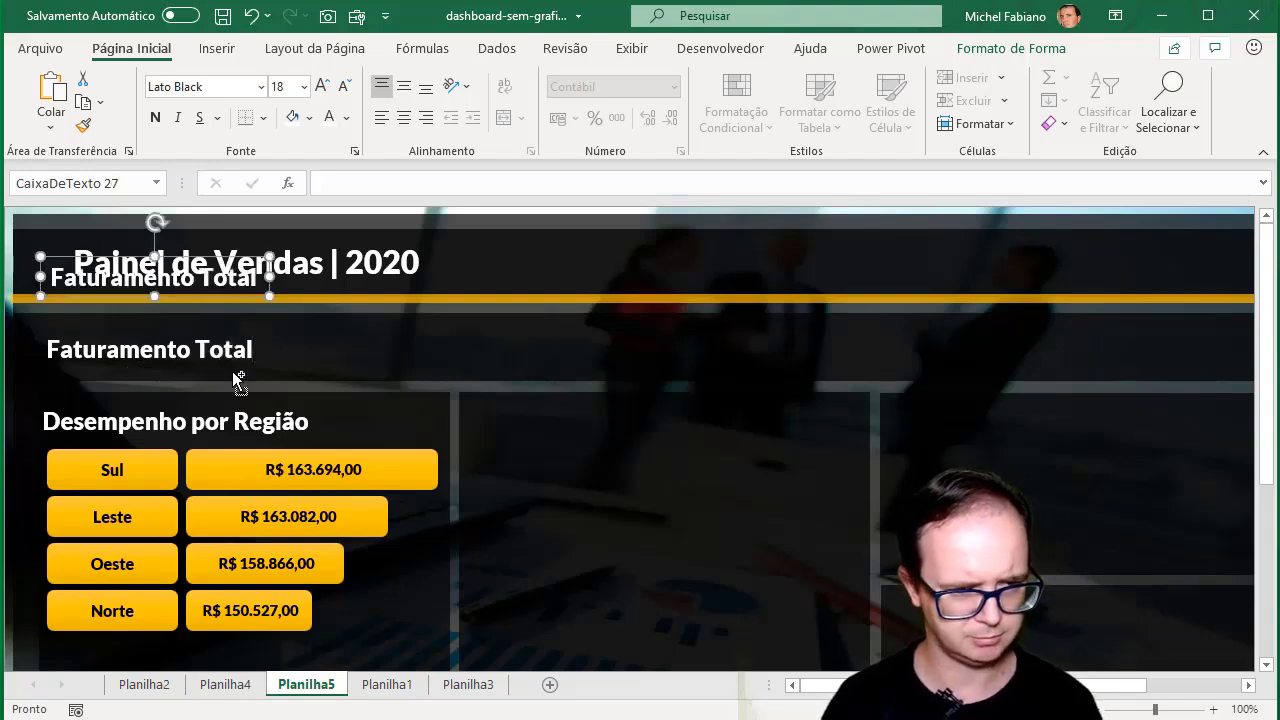
Move the pasted heading below the value bars and change it to 'Faturamento Médio por Região'
{"action": "mouse_move", "coordinate": [238, 296]}
{"action": "left_mouse_down"}
{"action": "mouse_move", "coordinate": [243, 519]}
{"action": "mouse_move", "coordinate": [241, 496]}
{"action": "left_mouse_up"}
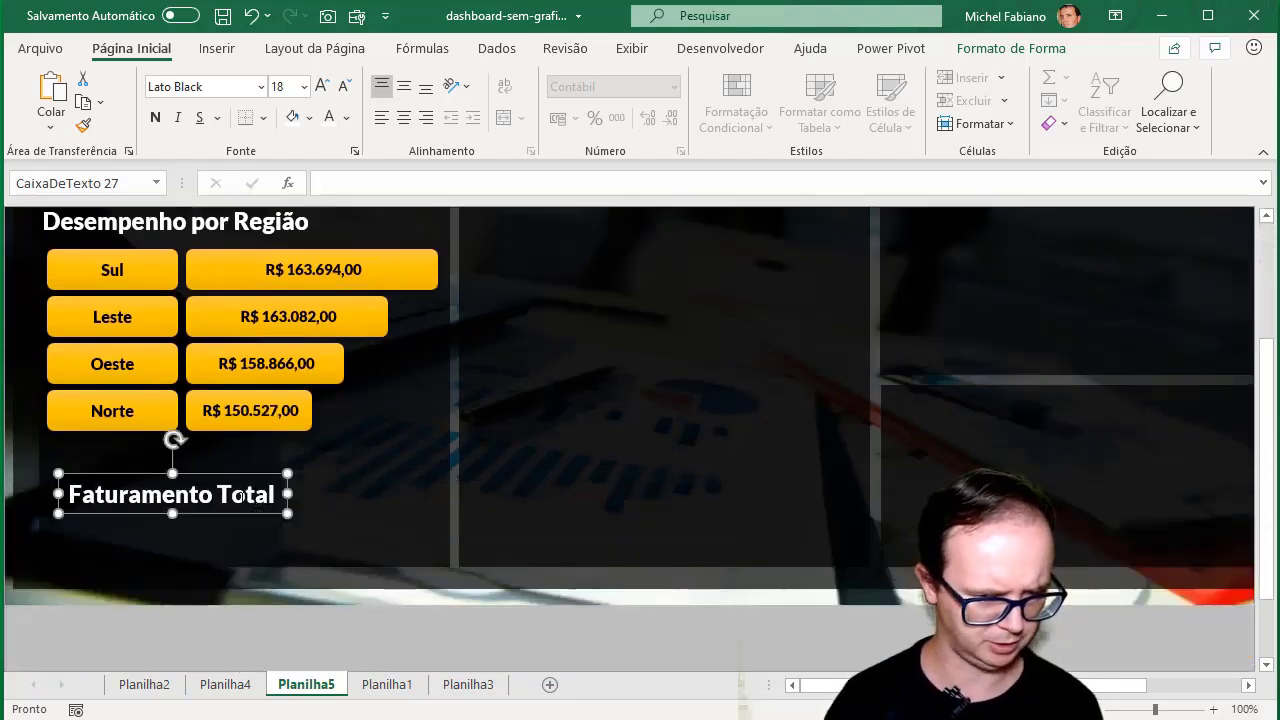
{"action": "key", "text": "Delete"}
{"action": "key", "text": "Delete"}
{"action": "key", "text": "Delete"}
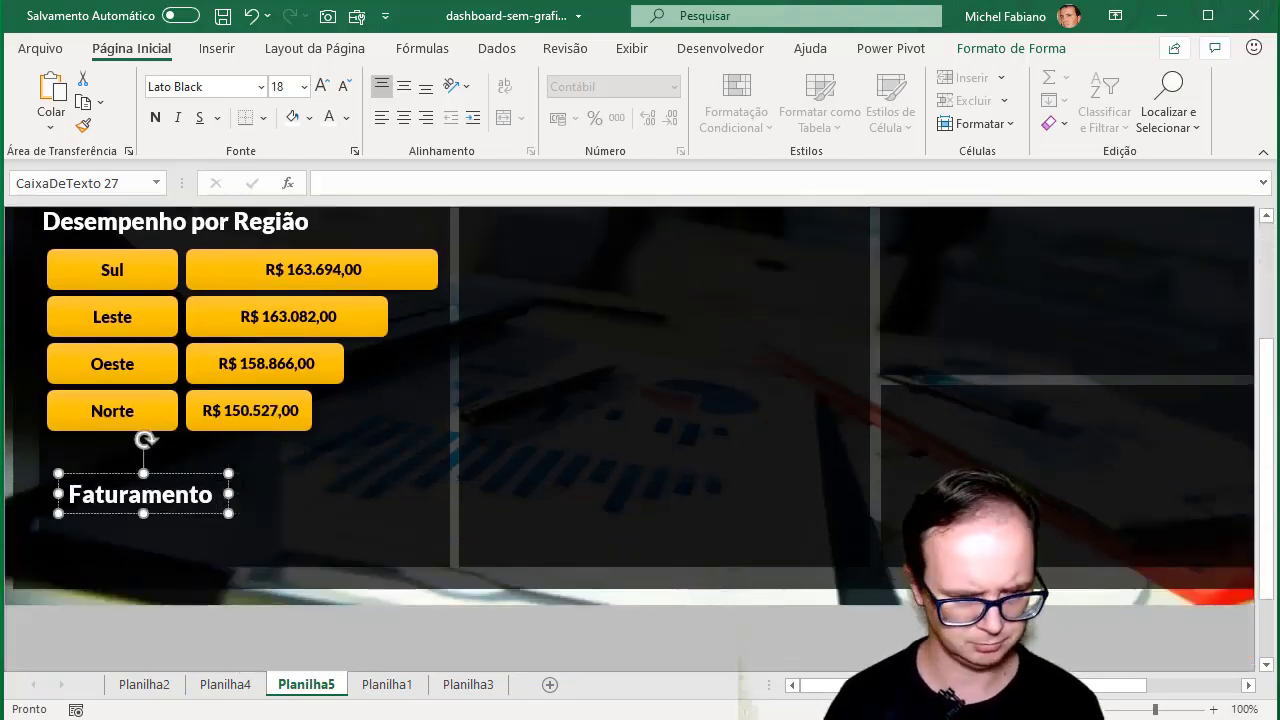
{"action": "type", "text": " Médi"}
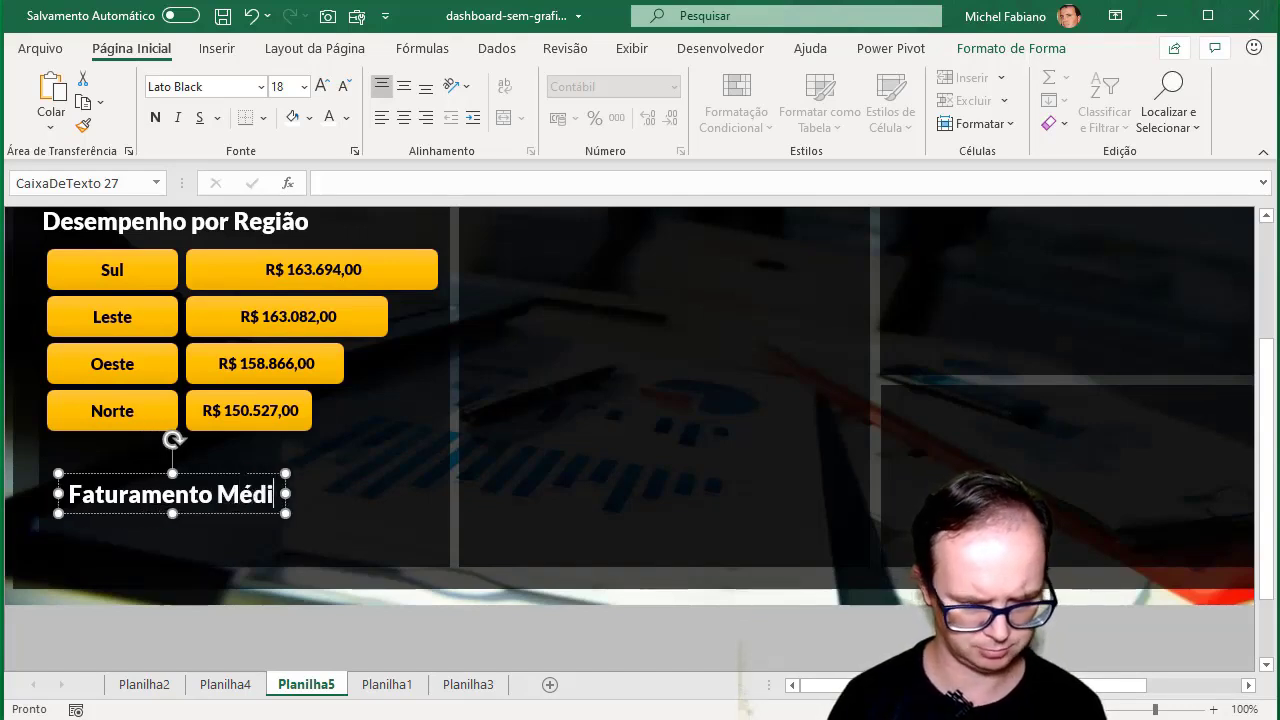
{"action": "type", "text": "o por Re"}
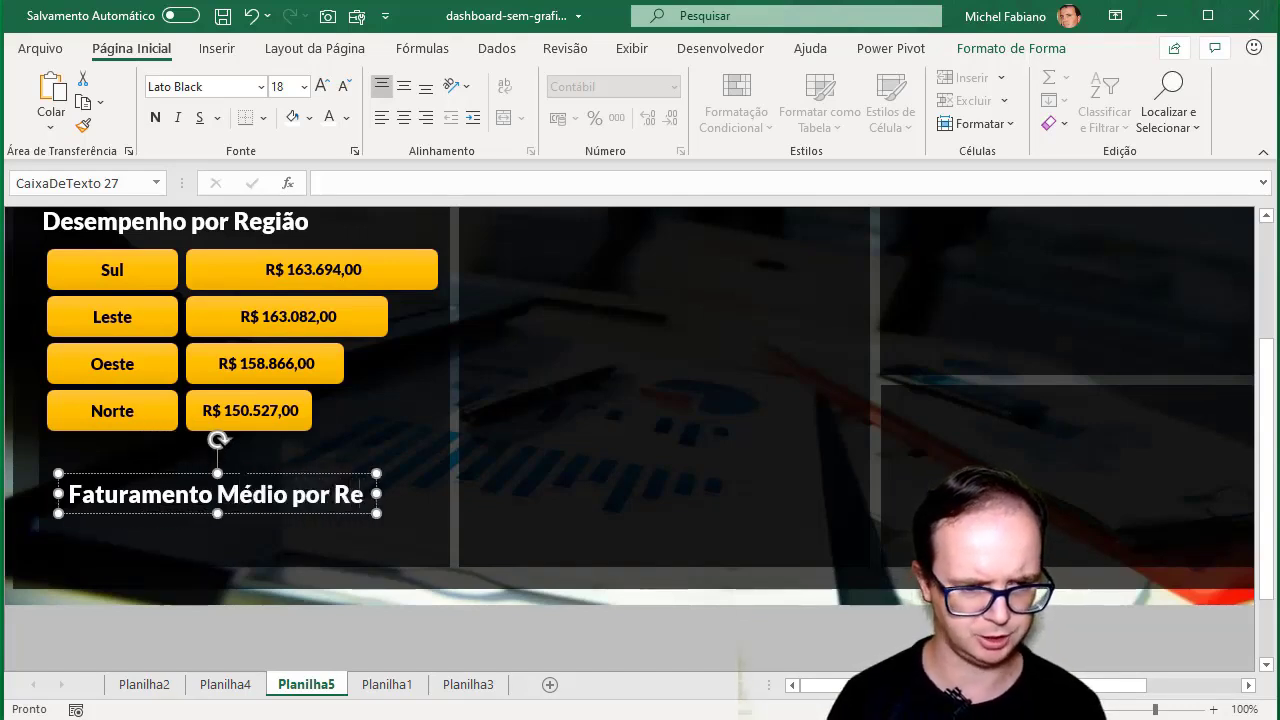
{"action": "type", "text": "gião"}
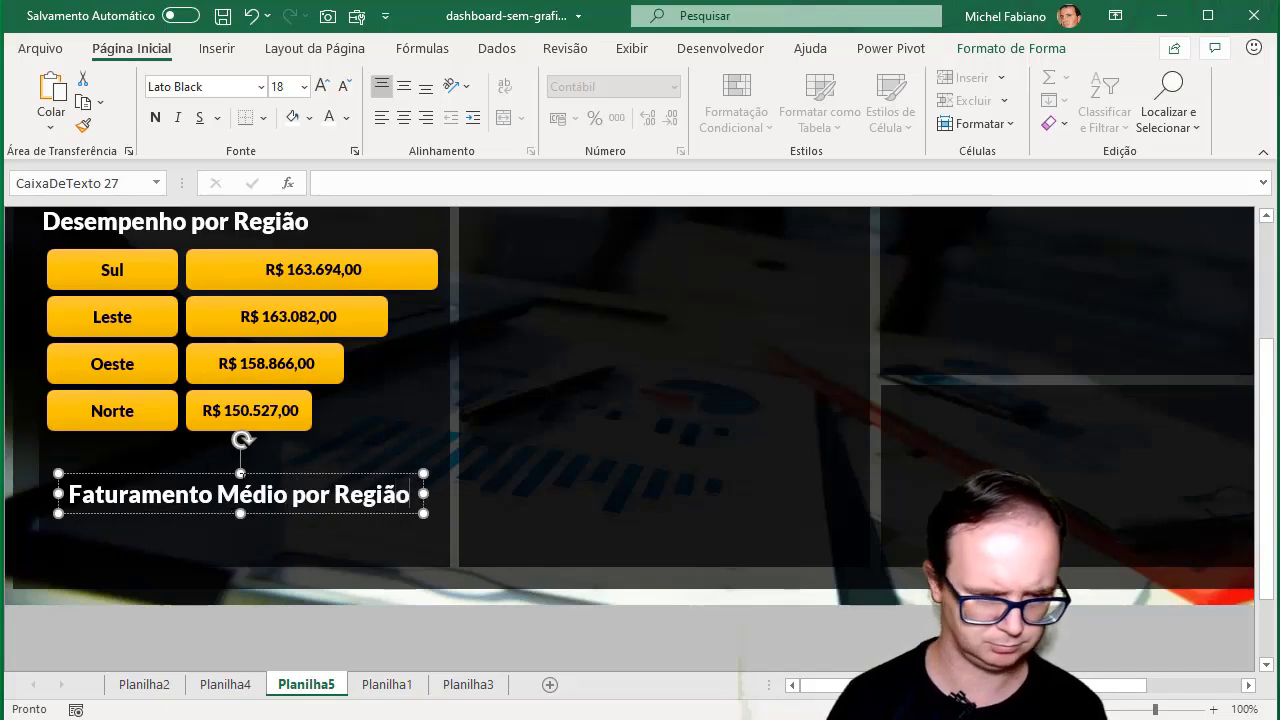
{"action": "left_click_drag", "start_coordinate": [309, 514], "coordinate": [309, 508]}
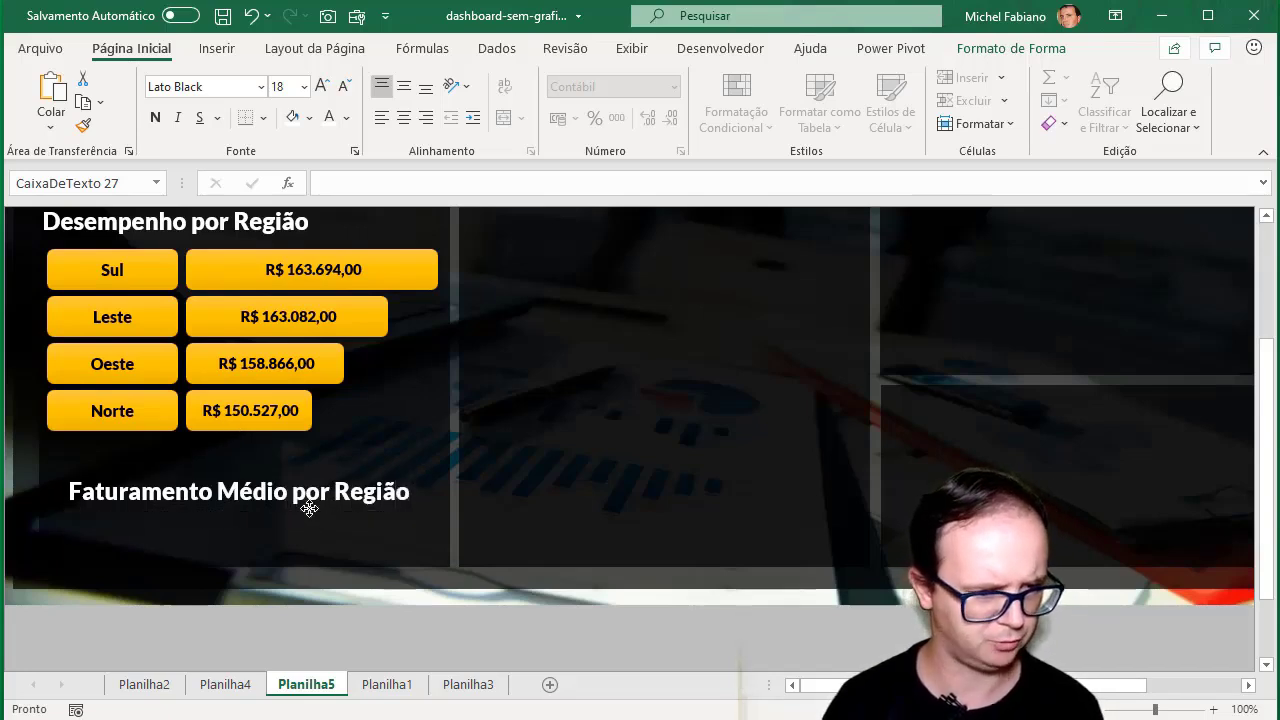
{"action": "left_click", "coordinate": [309, 508]}
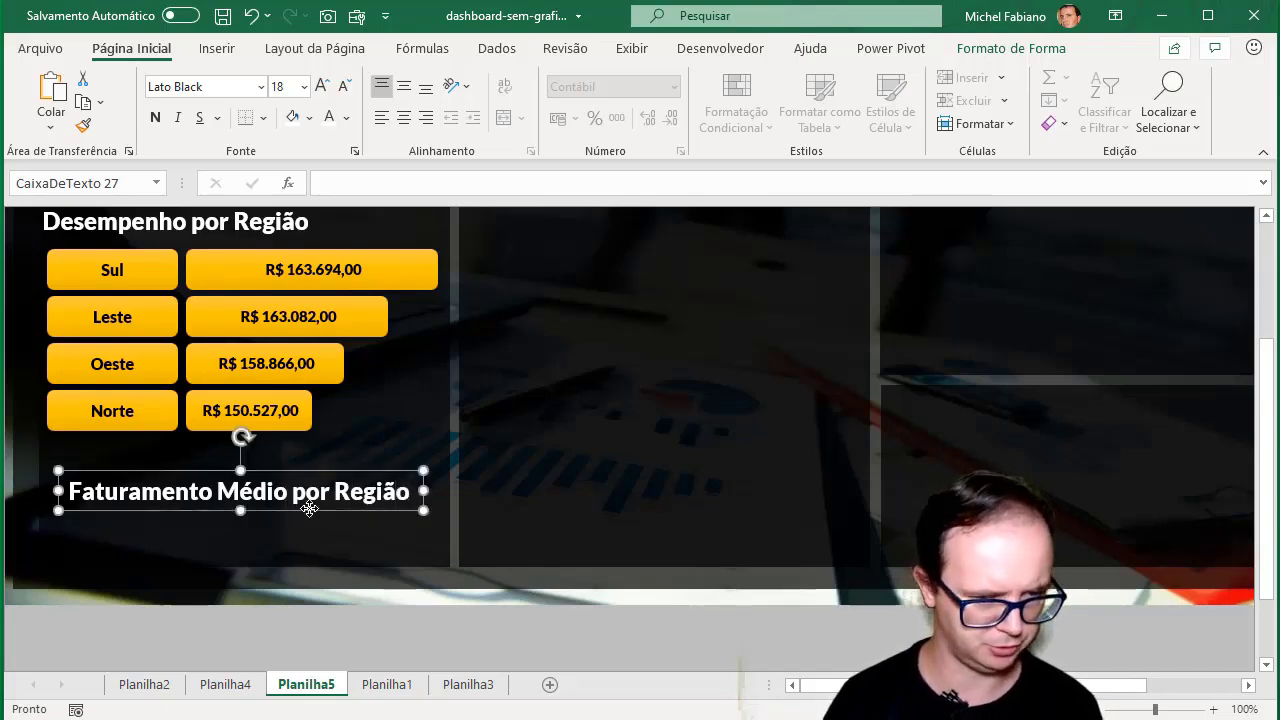
{"action": "left_click", "coordinate": [388, 271]}
Place a copy of the Sul bar under the heading and link it to Planilha4!B11, showing R$ 159.042,25
{"action": "left_click_drag", "start_coordinate": [388, 271], "coordinate": [319, 548], "text": "ctrl"}
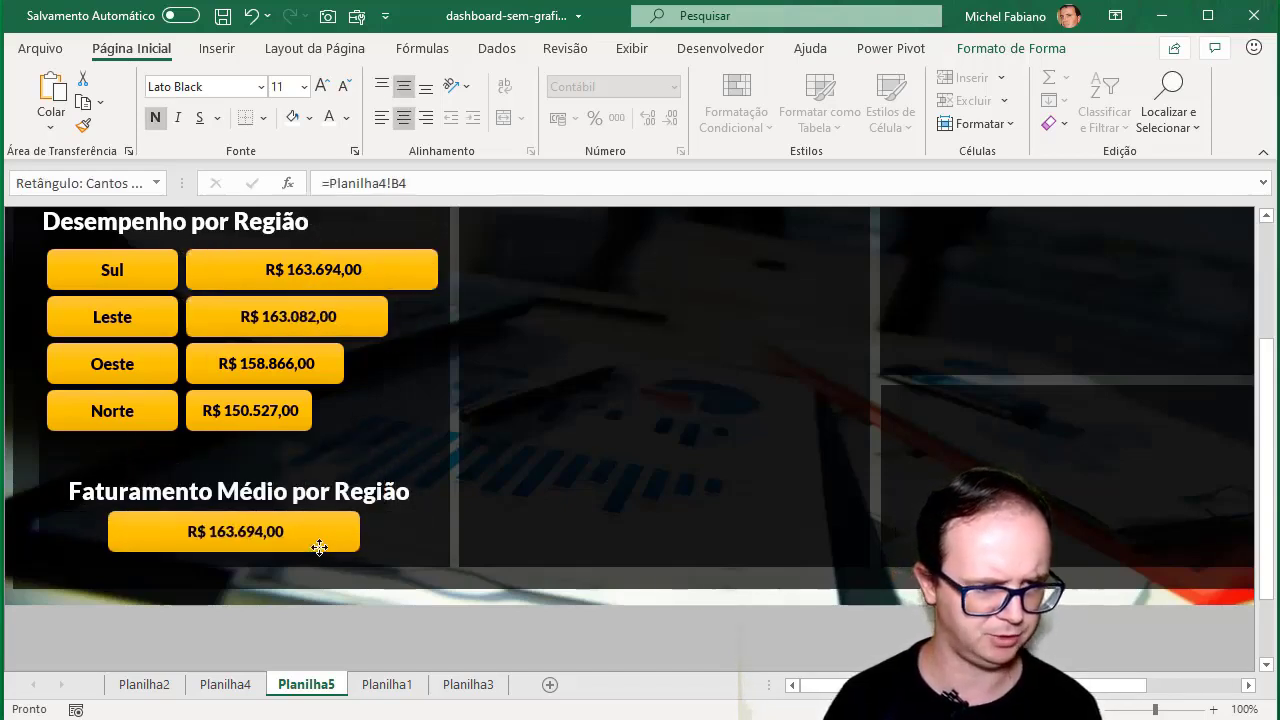
{"action": "left_click", "coordinate": [225, 686]}
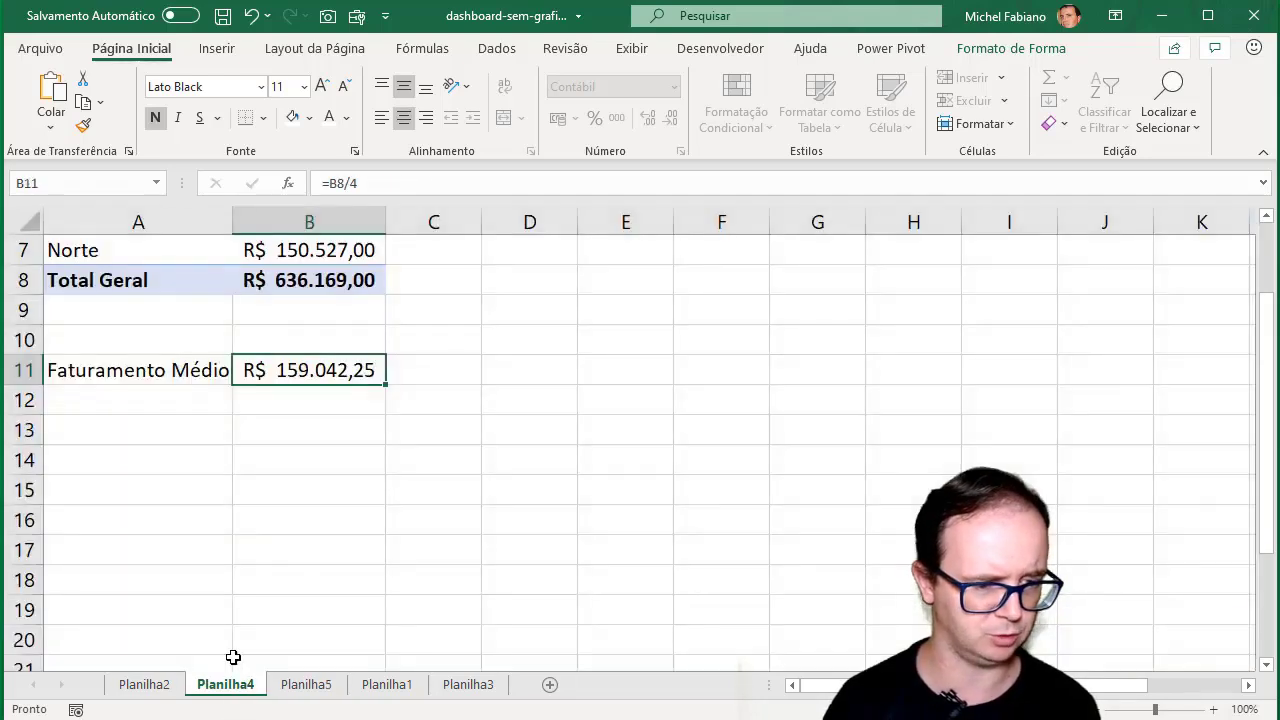
{"action": "left_click", "coordinate": [312, 686]}
{"action": "triple_click", "coordinate": [432, 186]}
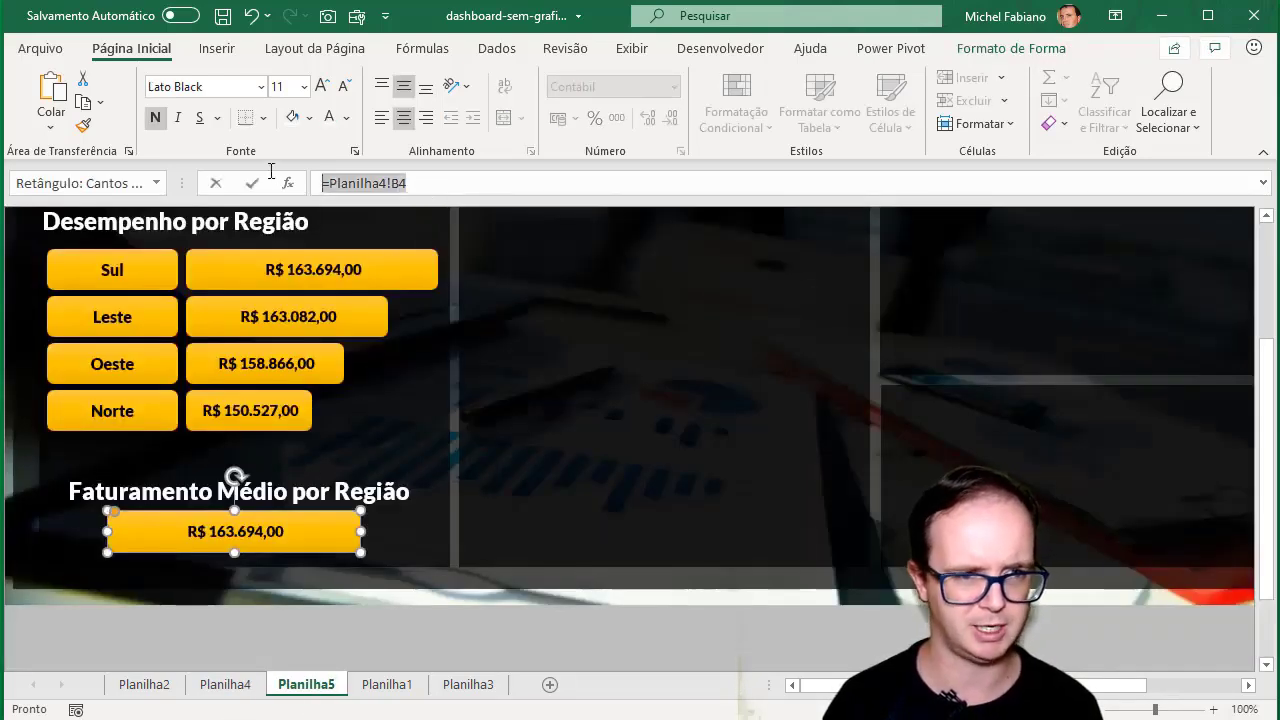
{"action": "type", "text": "="}
{"action": "left_click", "coordinate": [230, 685]}
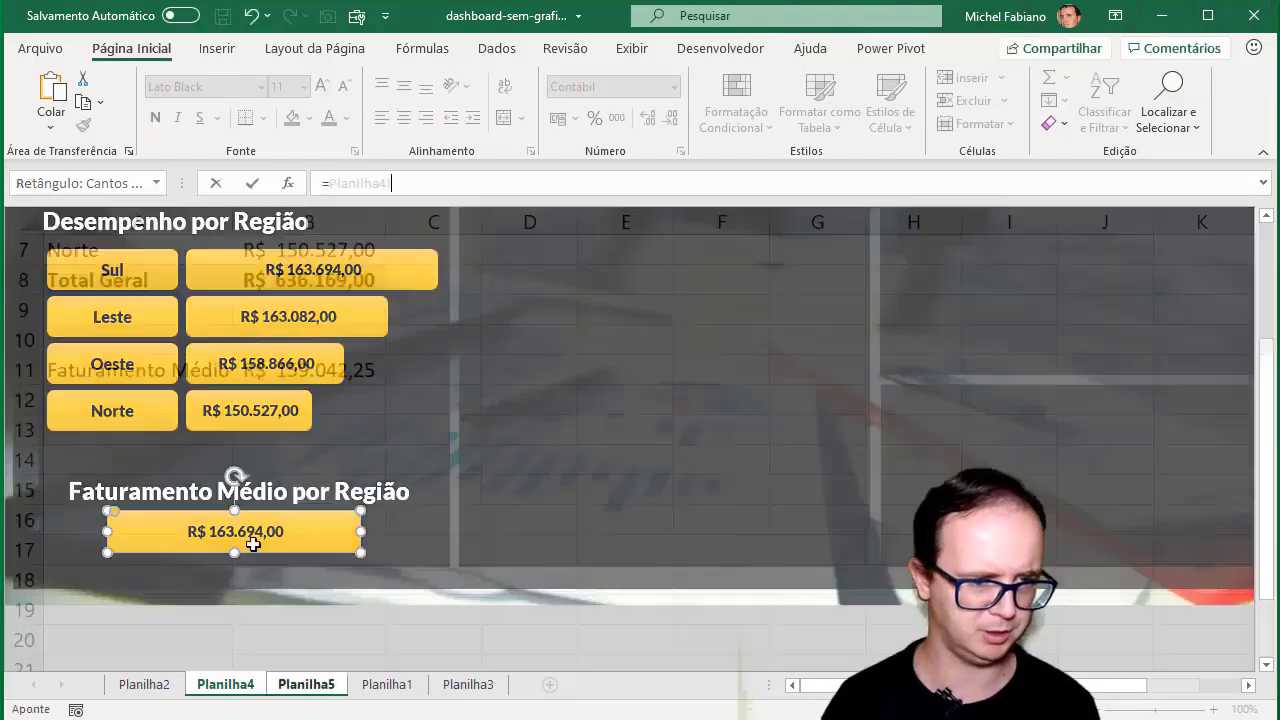
{"action": "left_click", "coordinate": [300, 369]}
{"action": "key", "text": "Return"}
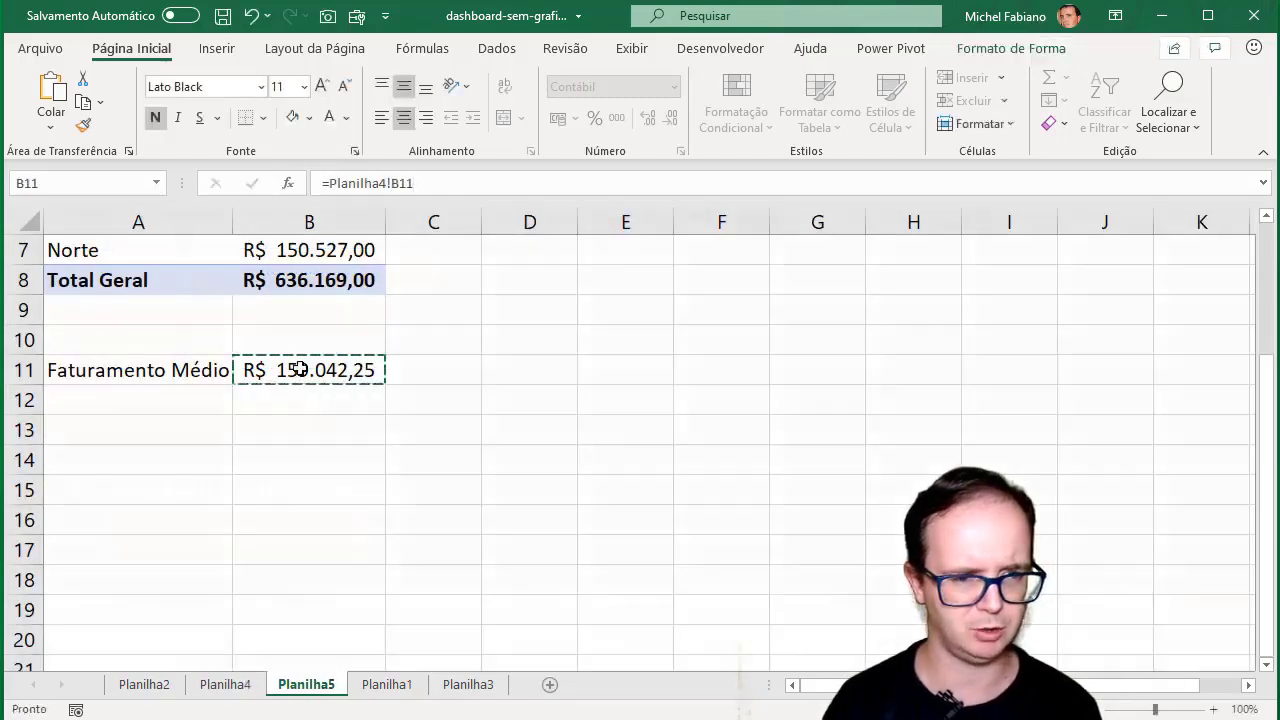
Copy the Oeste value box's formatting onto the average revenue box
{"action": "left_click", "coordinate": [300, 367]}
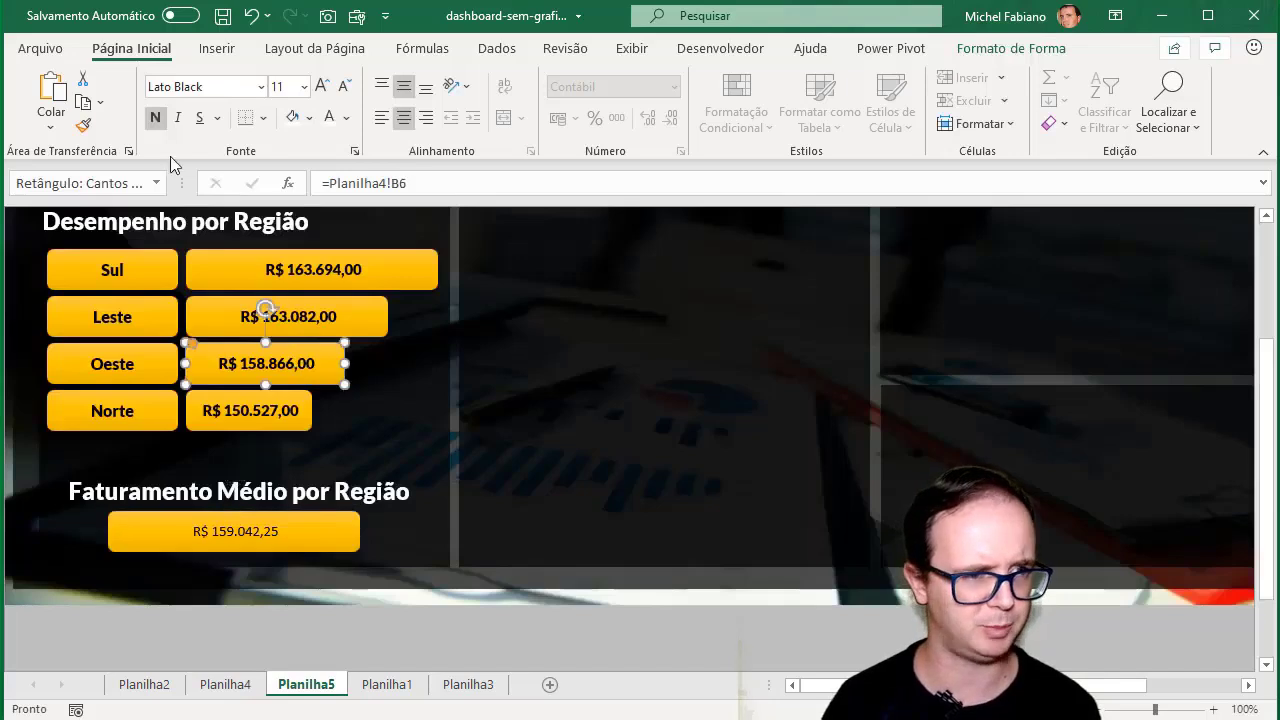
{"action": "left_click", "coordinate": [83, 125]}
{"action": "left_click", "coordinate": [229, 531]}
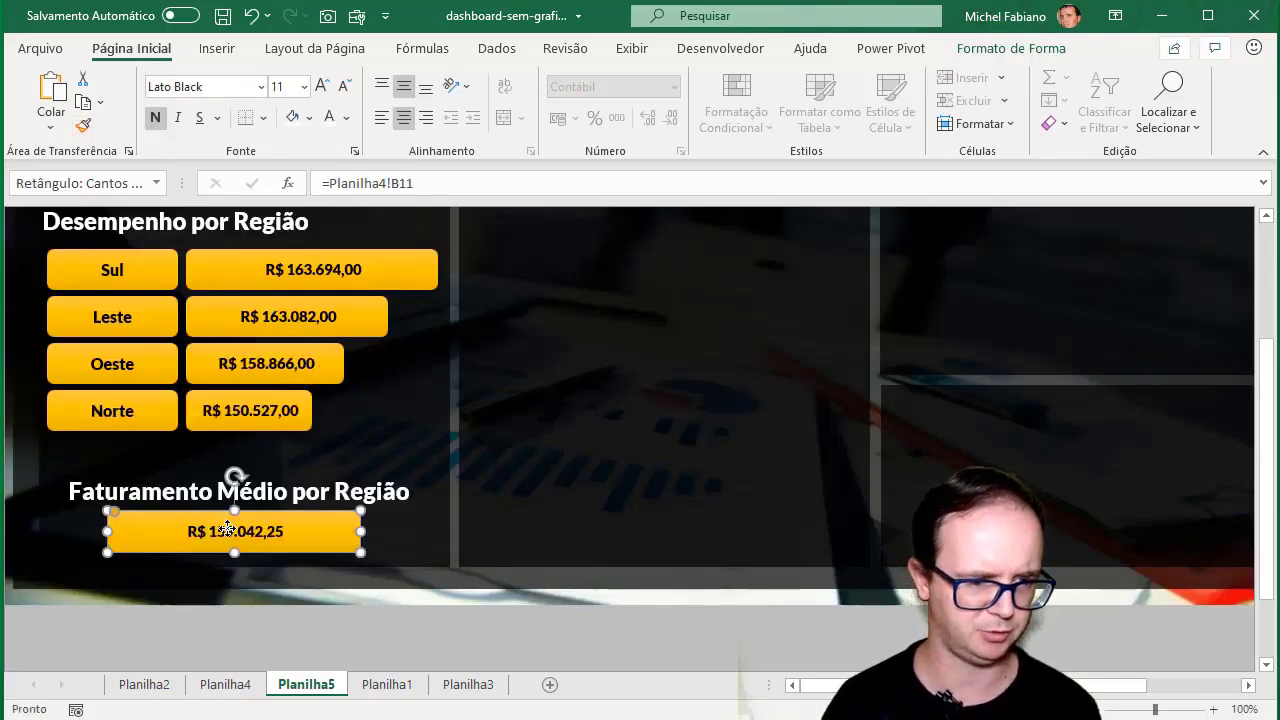
{"action": "left_click", "coordinate": [367, 456]}
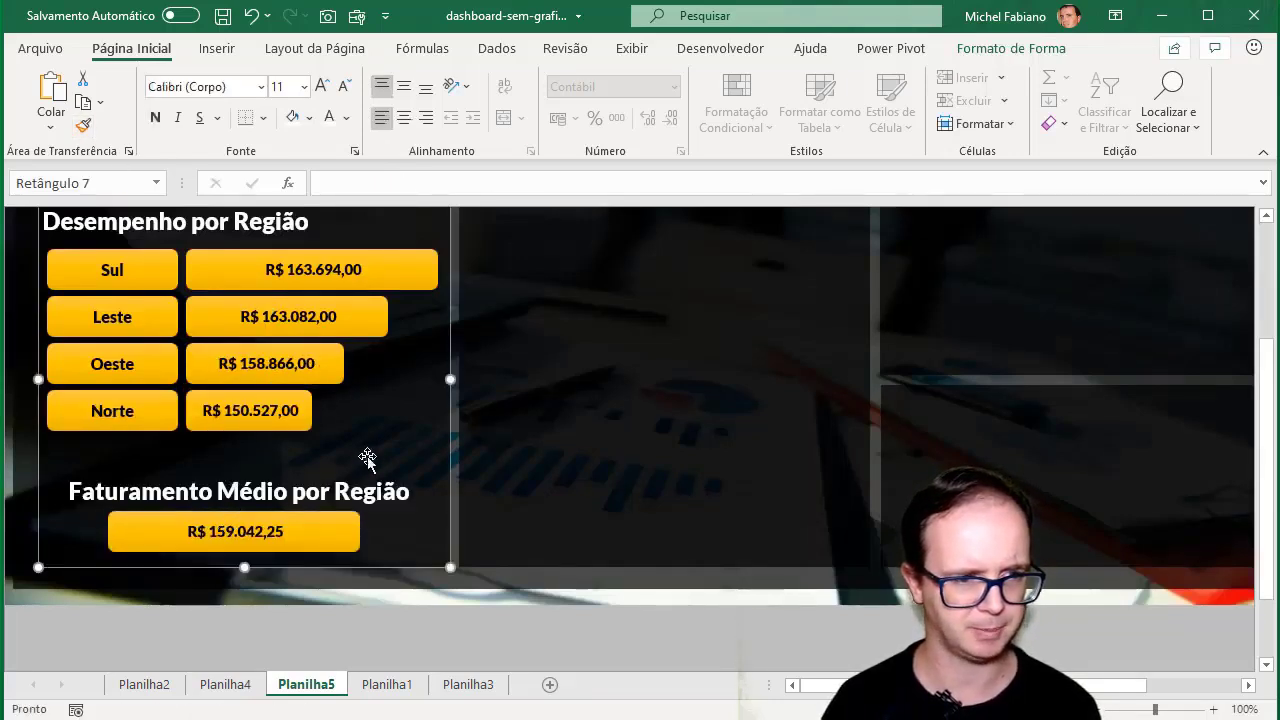
{"action": "scroll", "coordinate": [367, 456], "scroll_direction": "up", "scroll_amount": 2}
Enlarge the 'Faturamento Total' heading to size 20 and place a duplicate to its right
{"action": "left_click", "coordinate": [213, 272]}
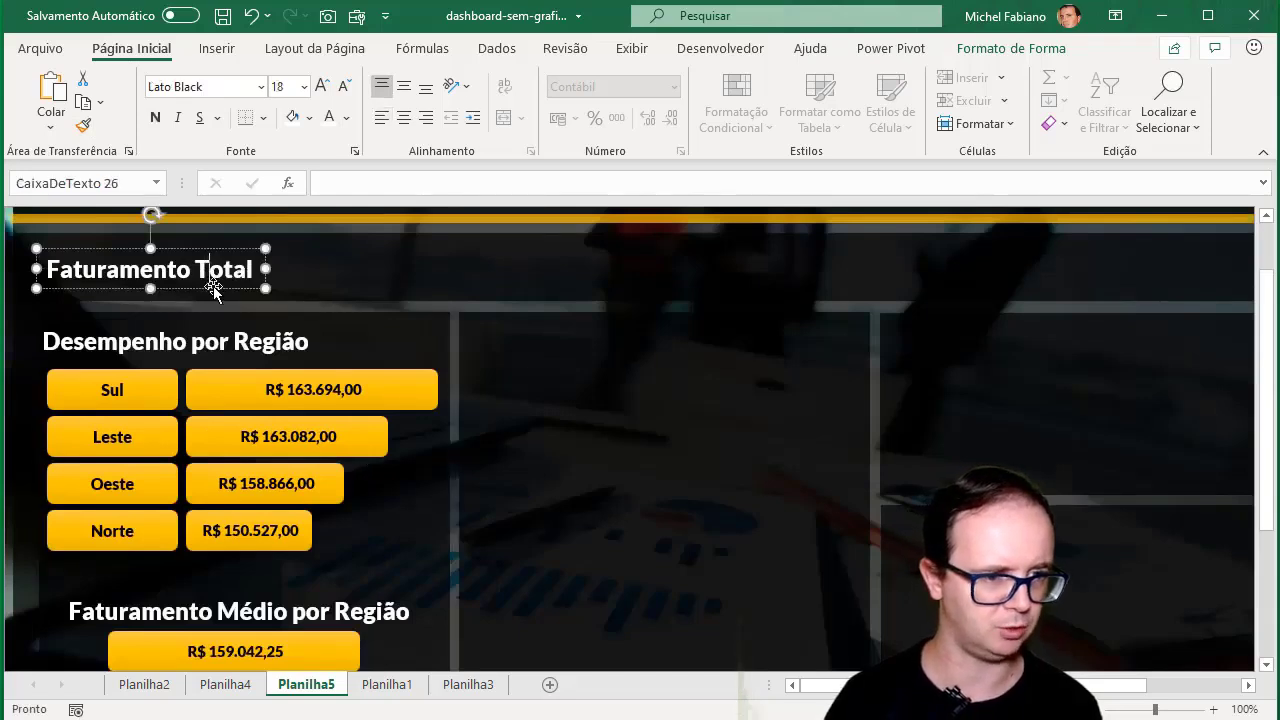
{"action": "left_click", "coordinate": [321, 87]}
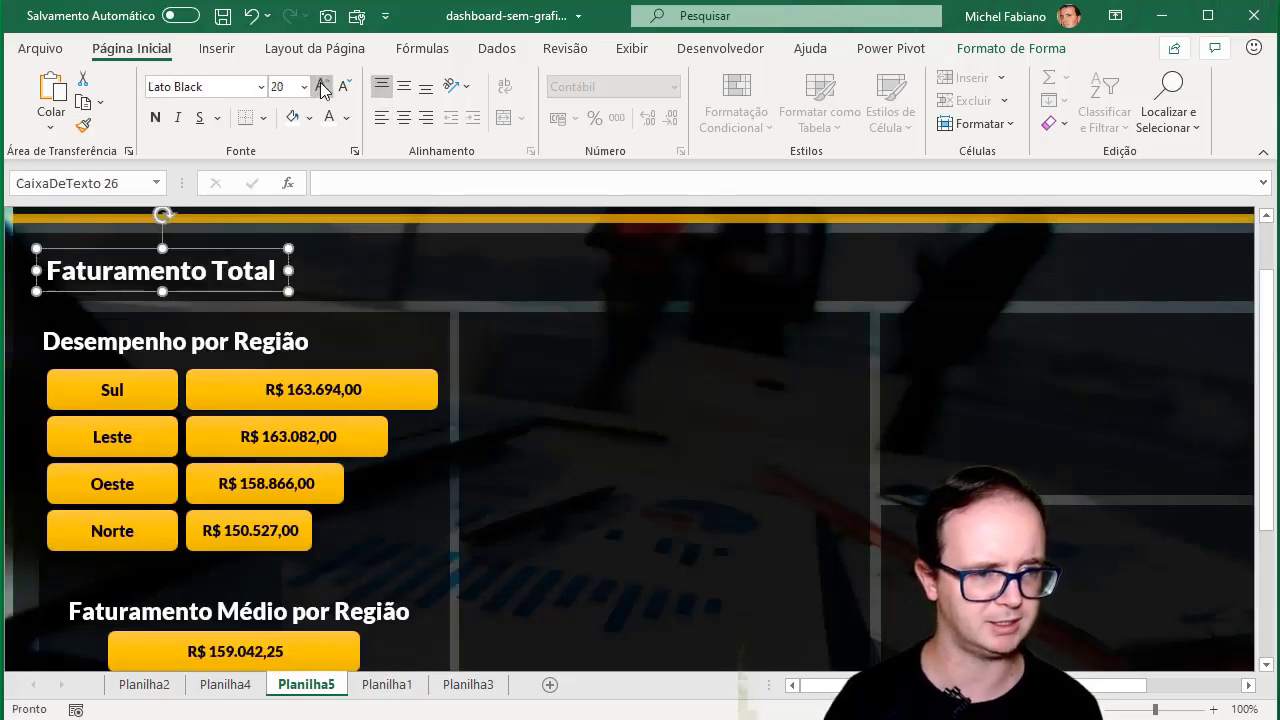
{"action": "key", "text": "ctrl+d"}
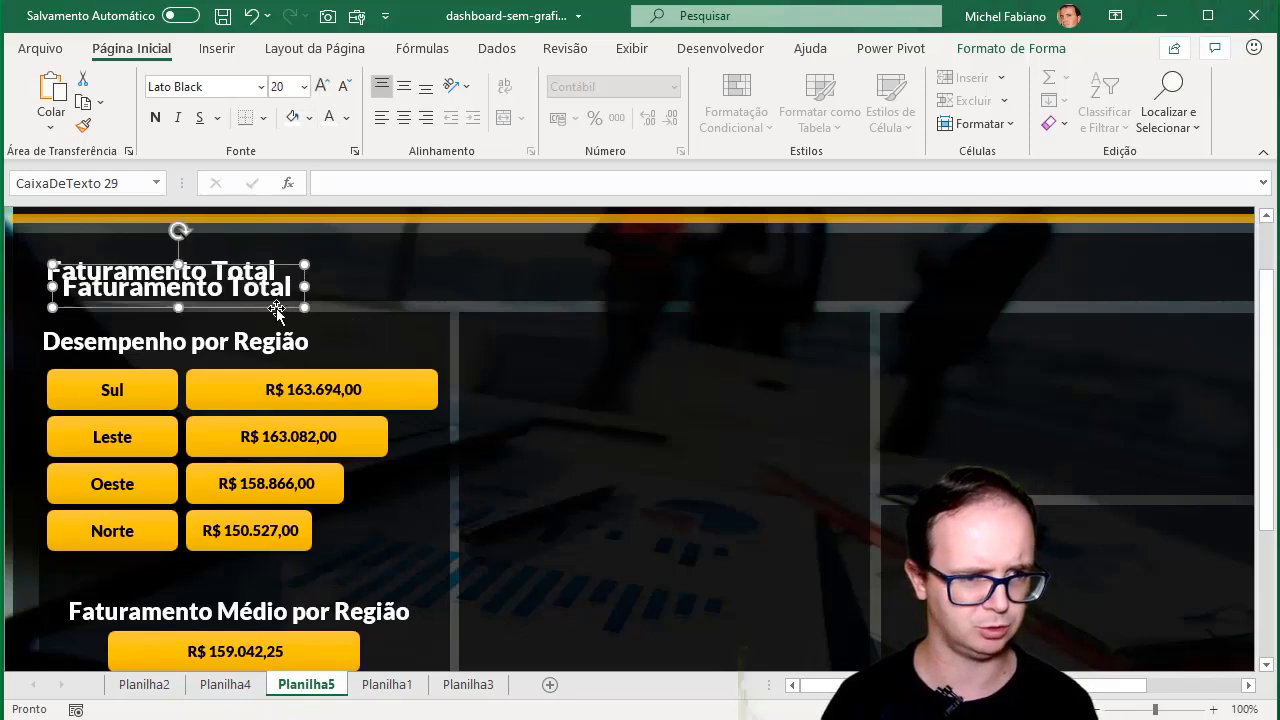
{"action": "left_click_drag", "start_coordinate": [276, 309], "coordinate": [496, 296]}
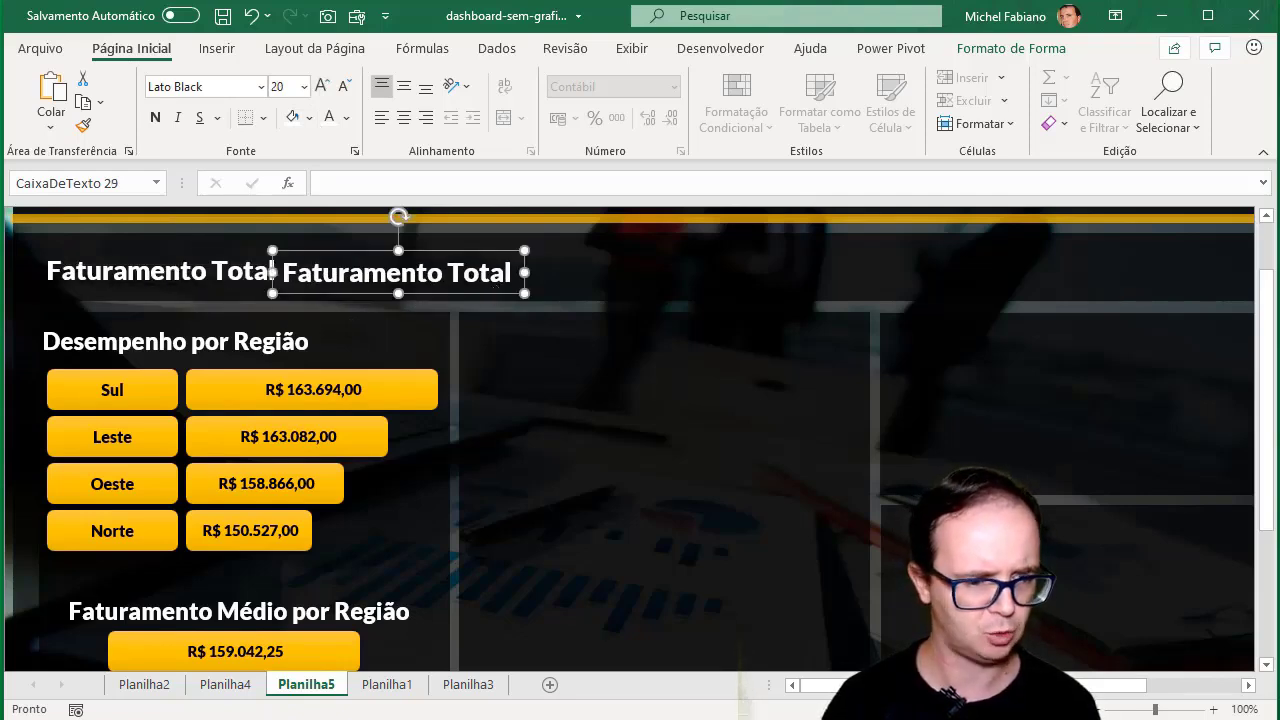
Link the duplicate to the pivot's grand total with =Planilha4!B8
{"action": "left_click", "coordinate": [251, 686]}
{"action": "left_click", "coordinate": [326, 283]}
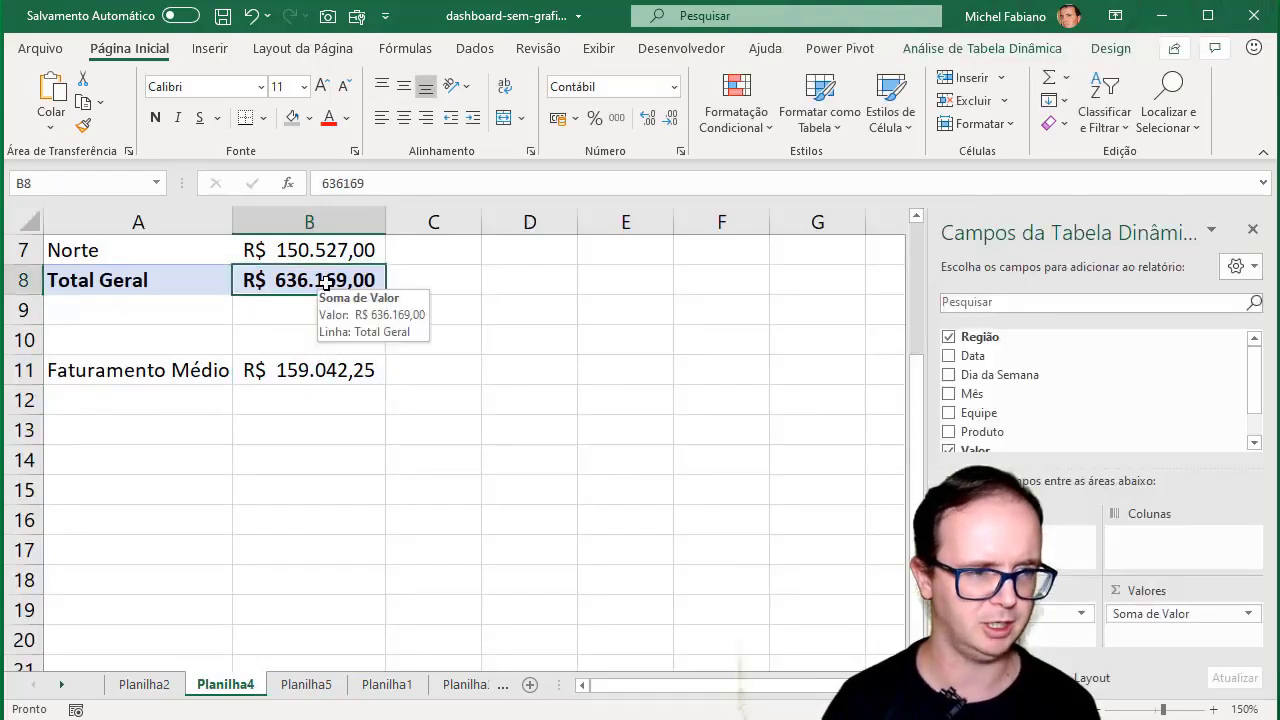
{"action": "left_click", "coordinate": [306, 685]}
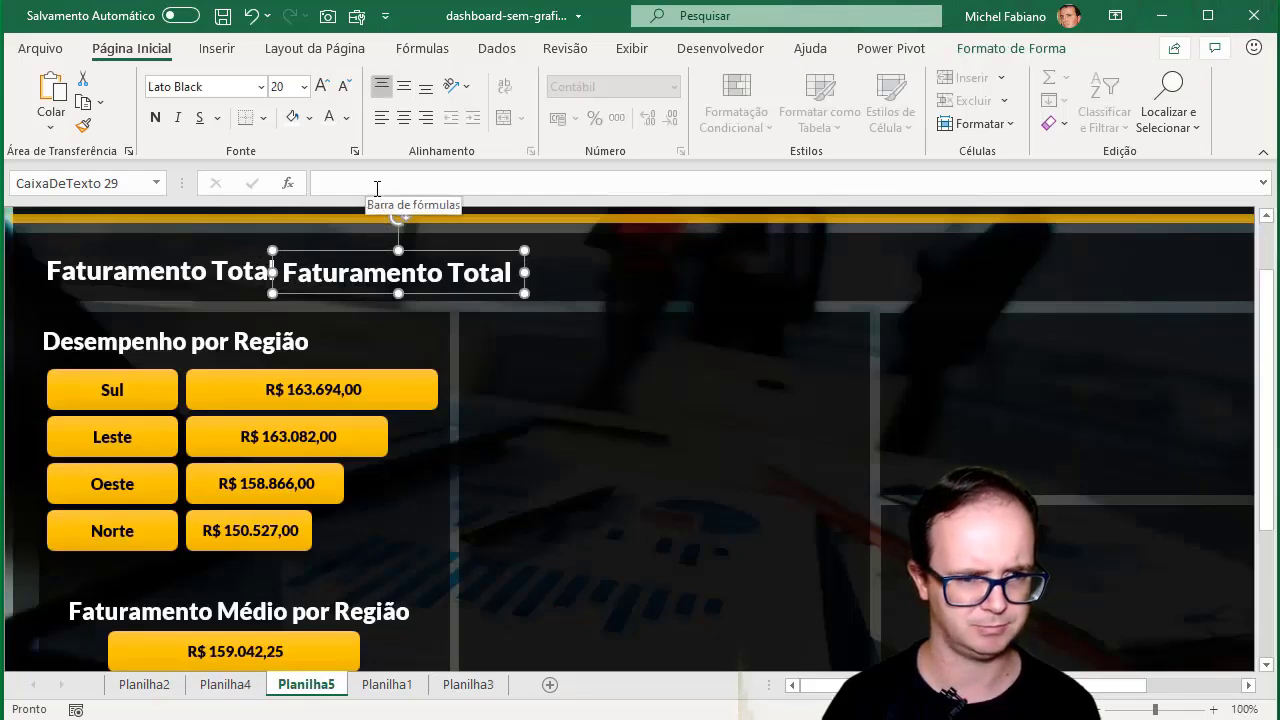
{"action": "left_click", "coordinate": [326, 388]}
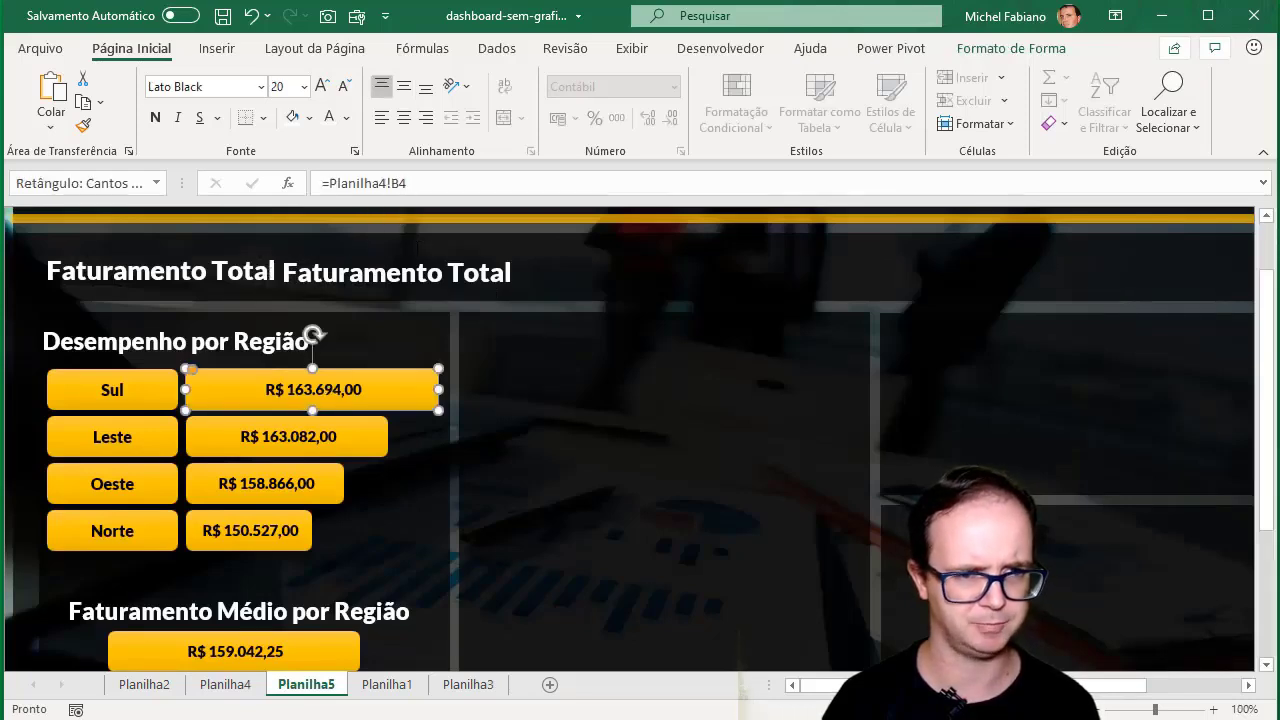
{"action": "triple_click", "coordinate": [356, 182]}
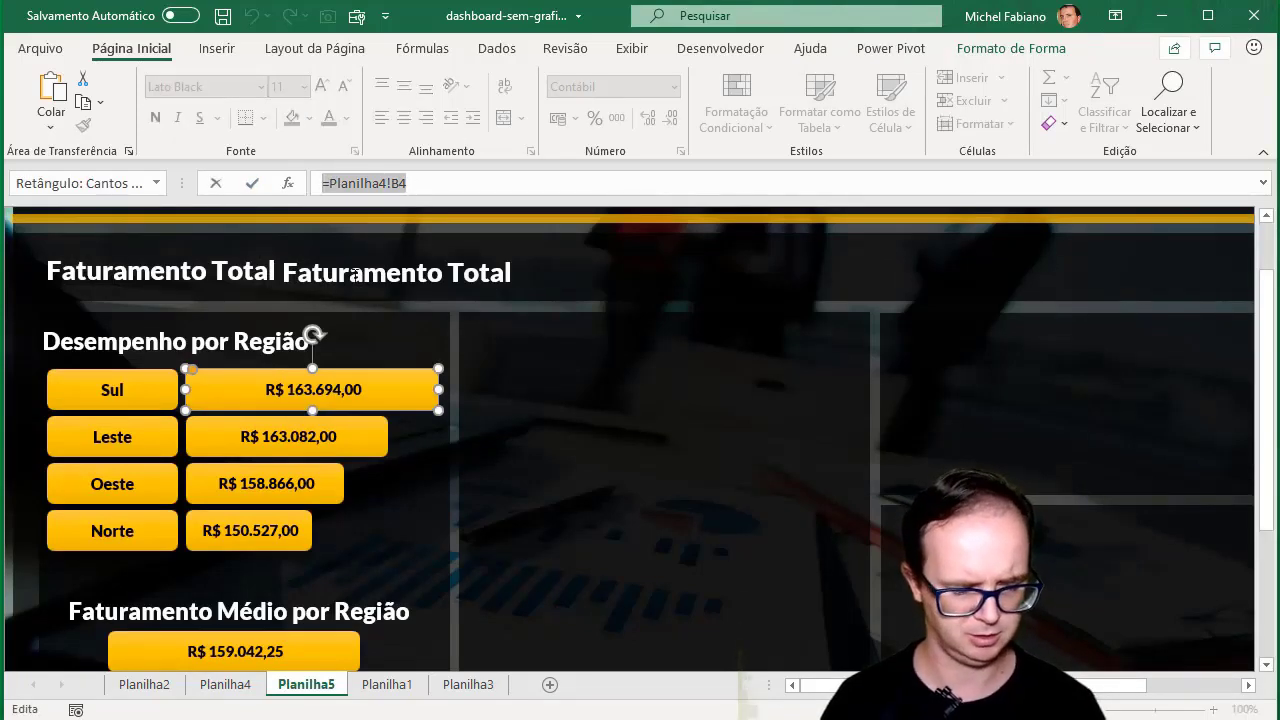
{"action": "key", "text": "Escape"}
{"action": "scroll", "coordinate": [360, 283], "scroll_direction": "down", "scroll_amount": 2}
{"action": "scroll", "coordinate": [362, 290], "scroll_direction": "up", "scroll_amount": 3}
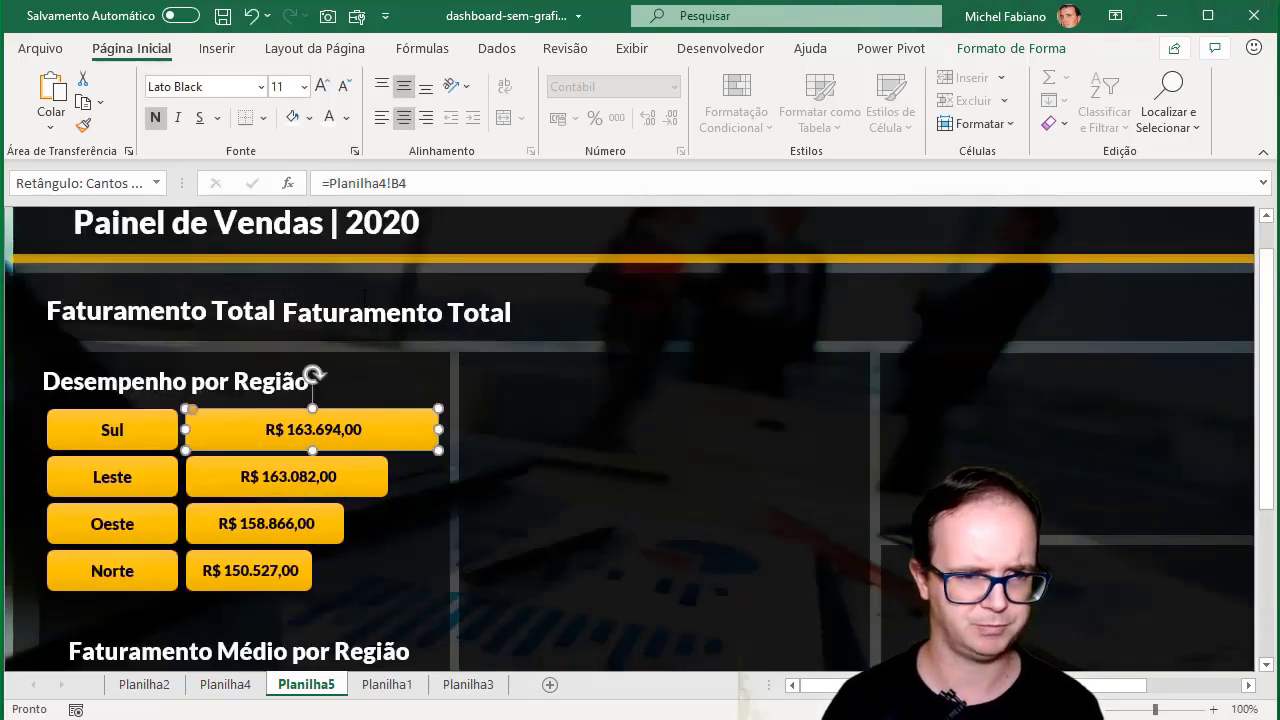
{"action": "left_click", "coordinate": [367, 313]}
{"action": "left_click", "coordinate": [432, 191]}
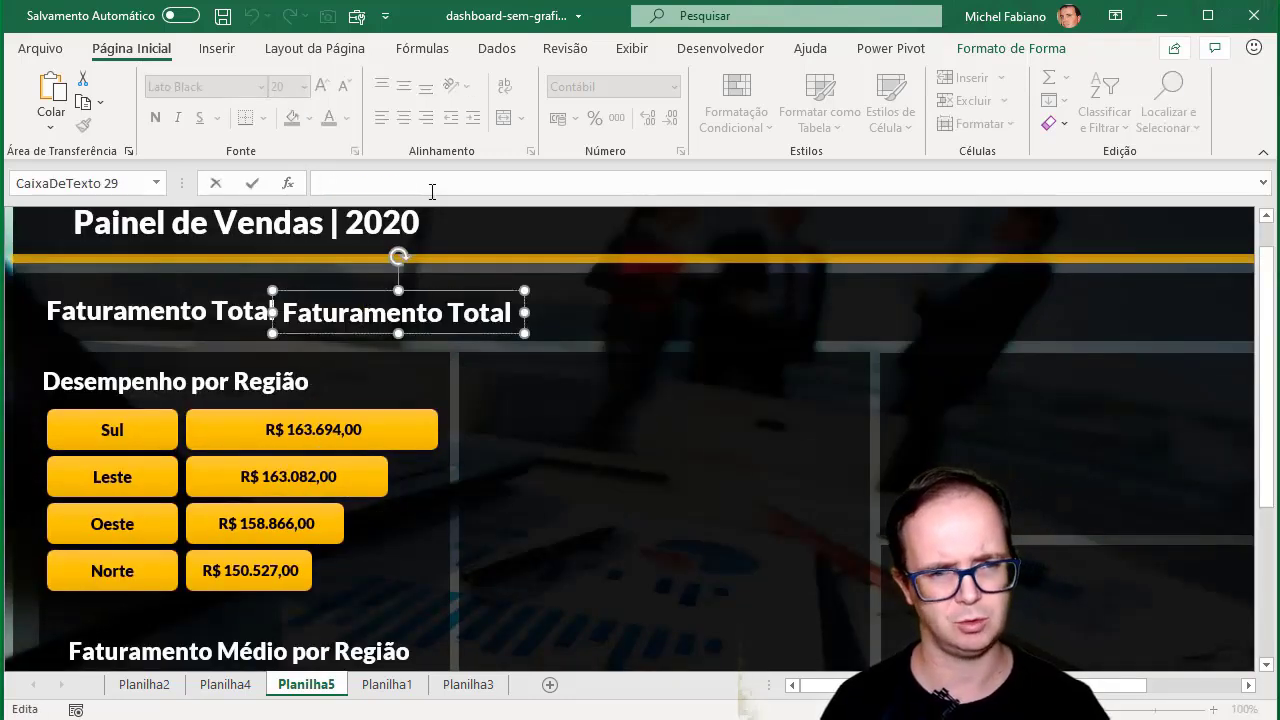
{"action": "type", "text": "=Planilha4!B4"}
{"action": "key", "text": "BackSpace"}
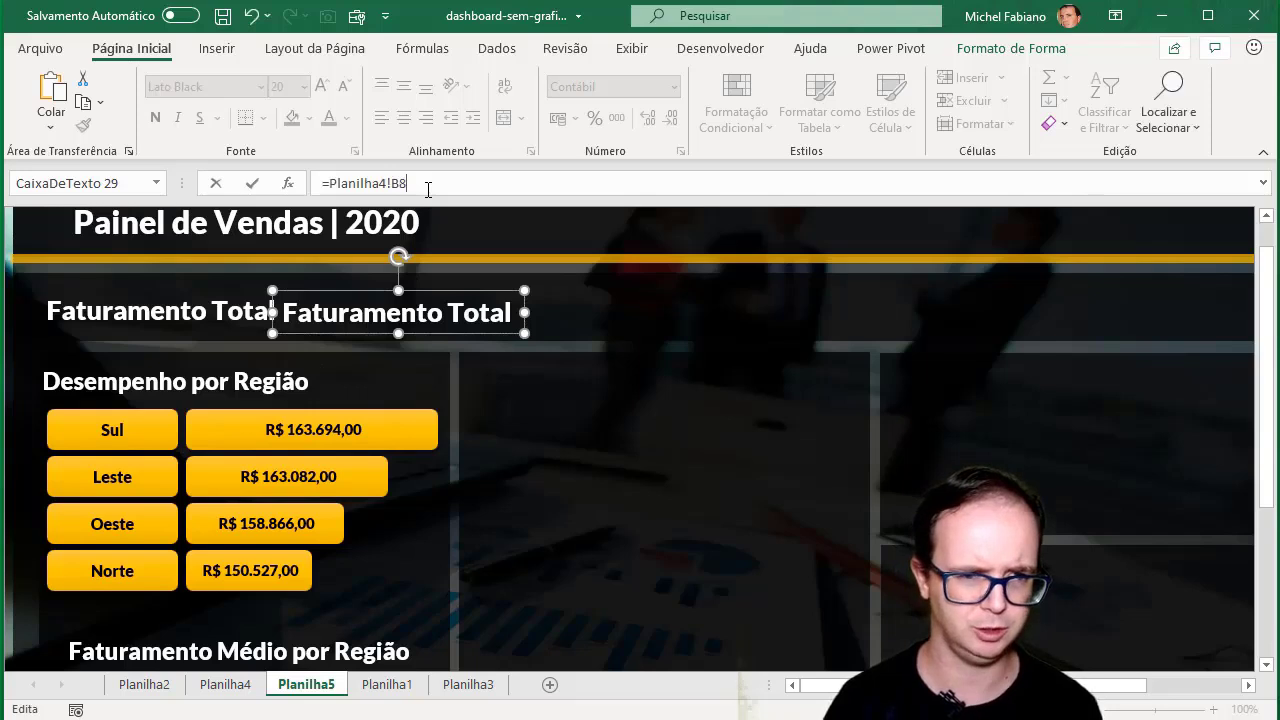
{"action": "key", "text": "Return"}
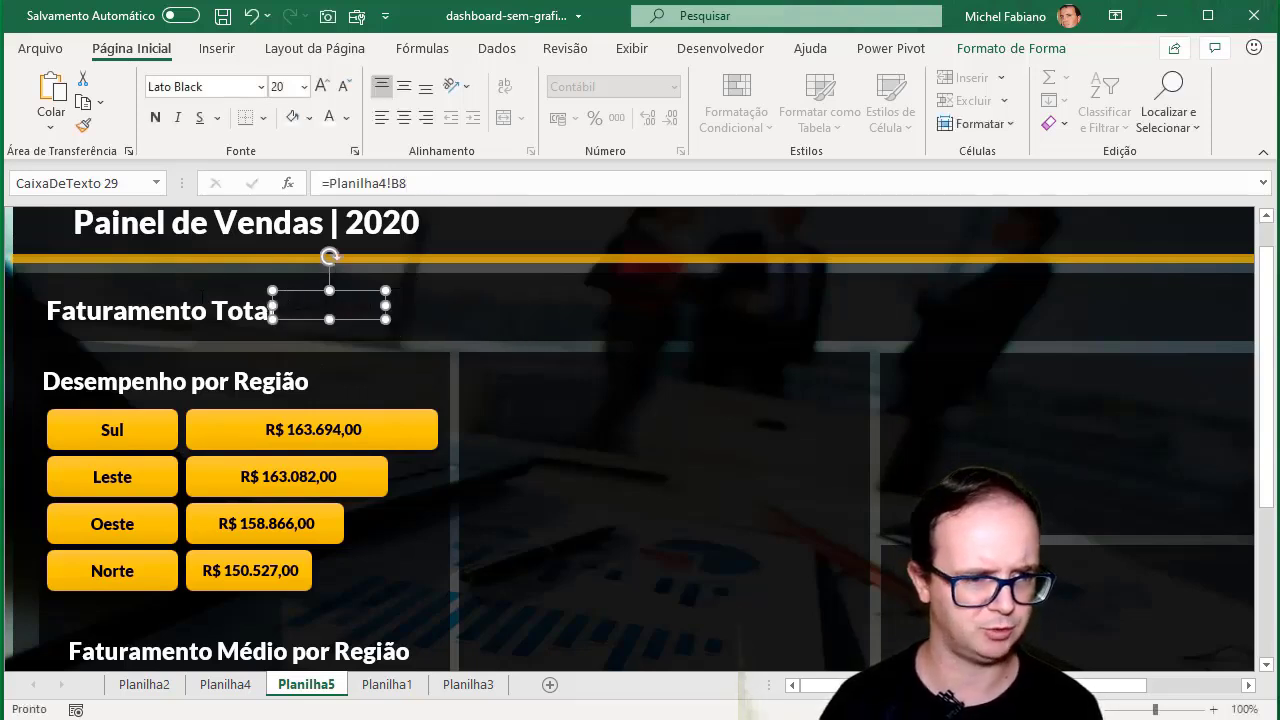
Give the R$ 636.169,00 total box the 'Faturamento Total' heading's style in white lettering
{"action": "left_click", "coordinate": [204, 313]}
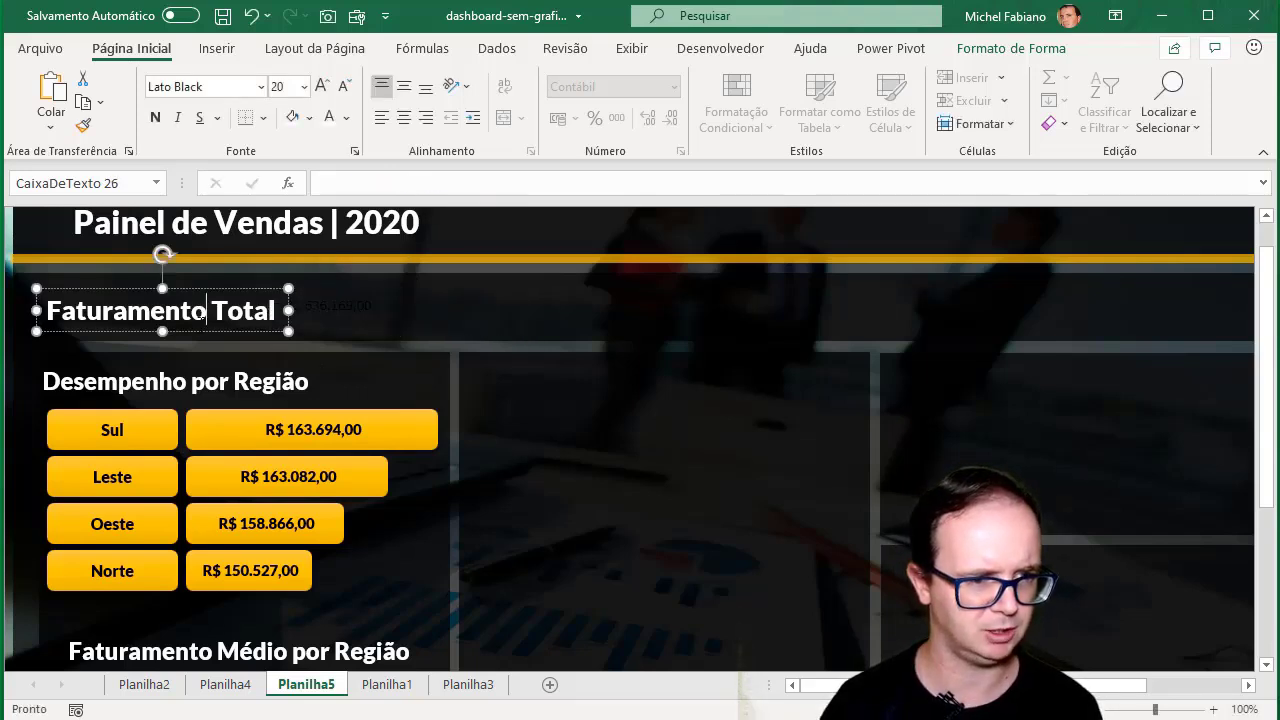
{"action": "left_click", "coordinate": [83, 125]}
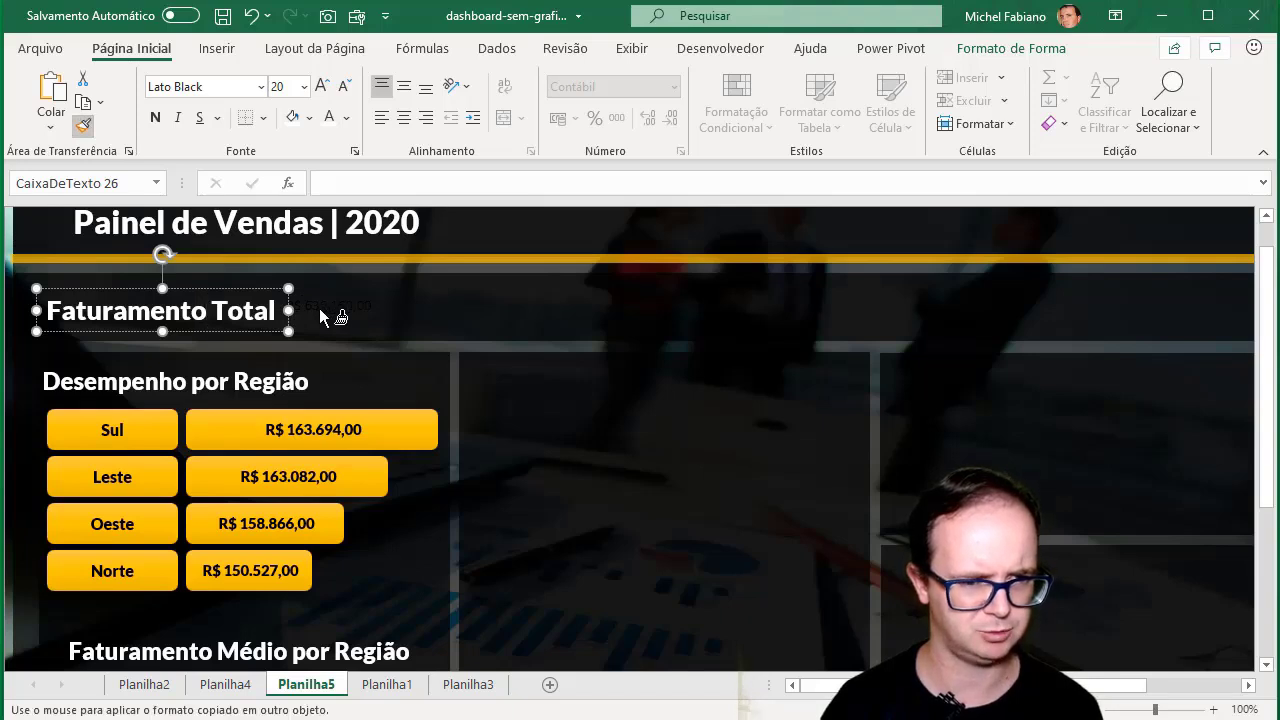
{"action": "left_click", "coordinate": [358, 314]}
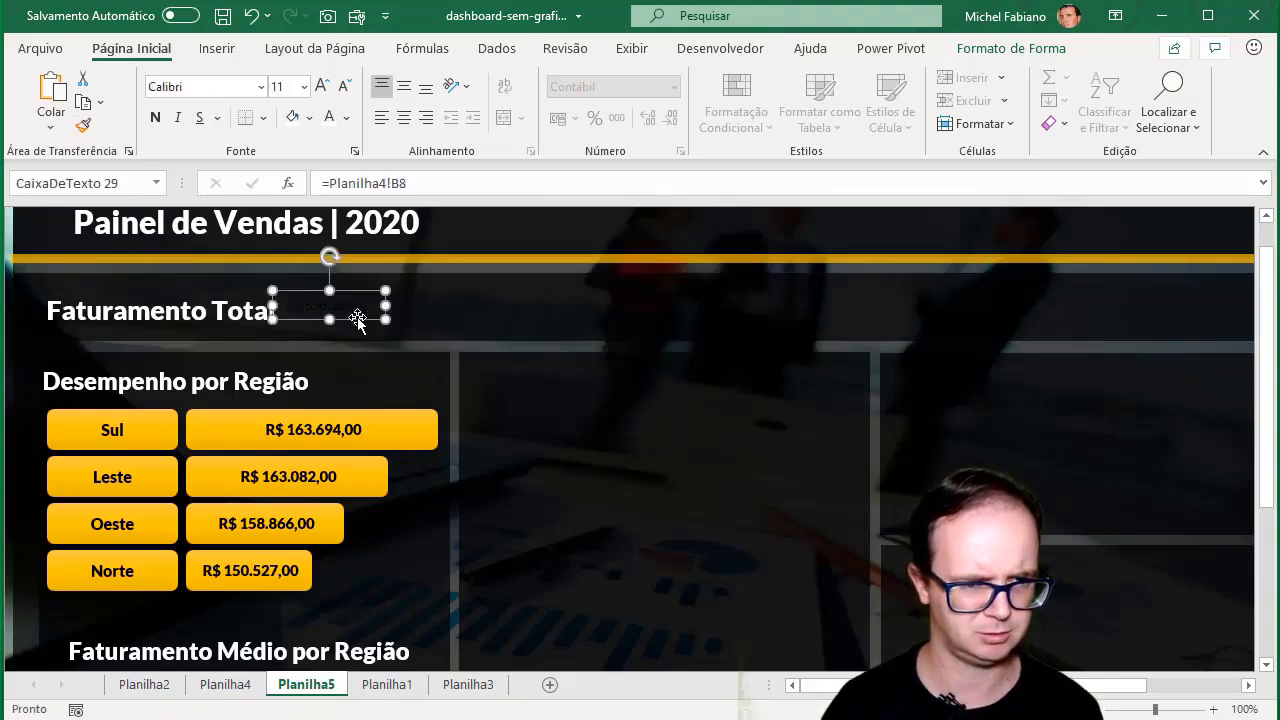
{"action": "left_click", "coordinate": [329, 117]}
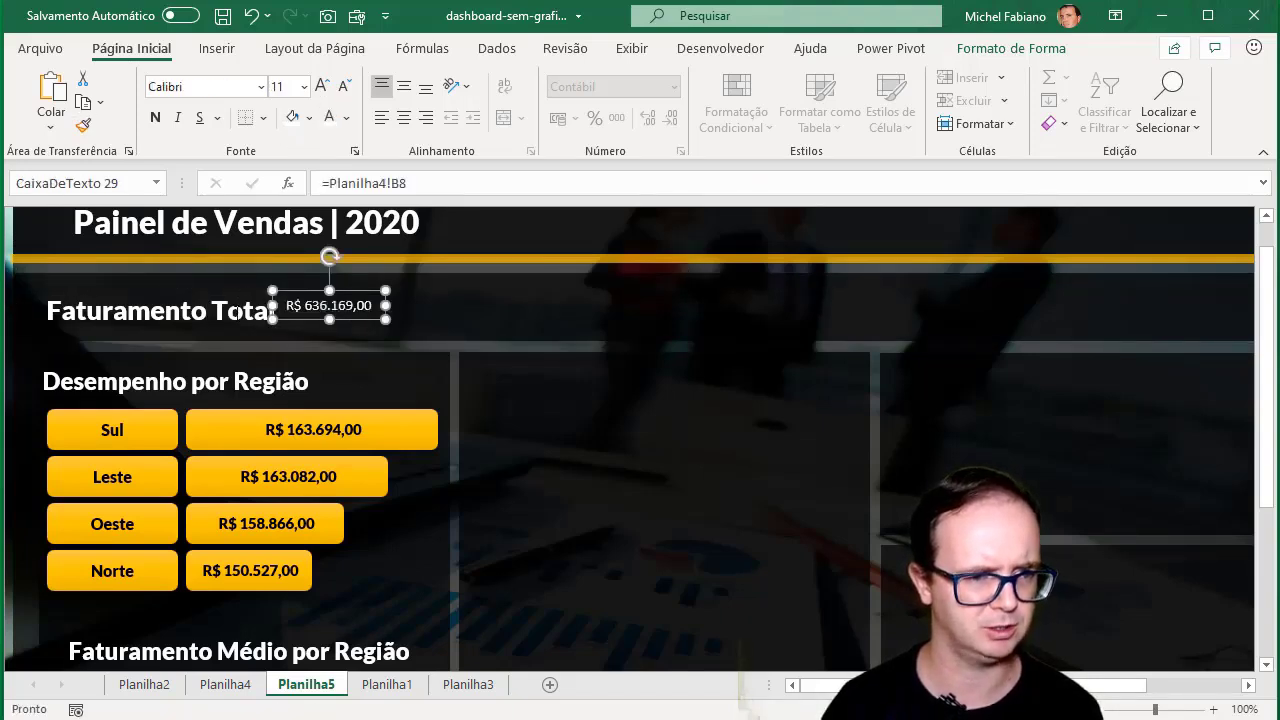
{"action": "left_click", "coordinate": [228, 310]}
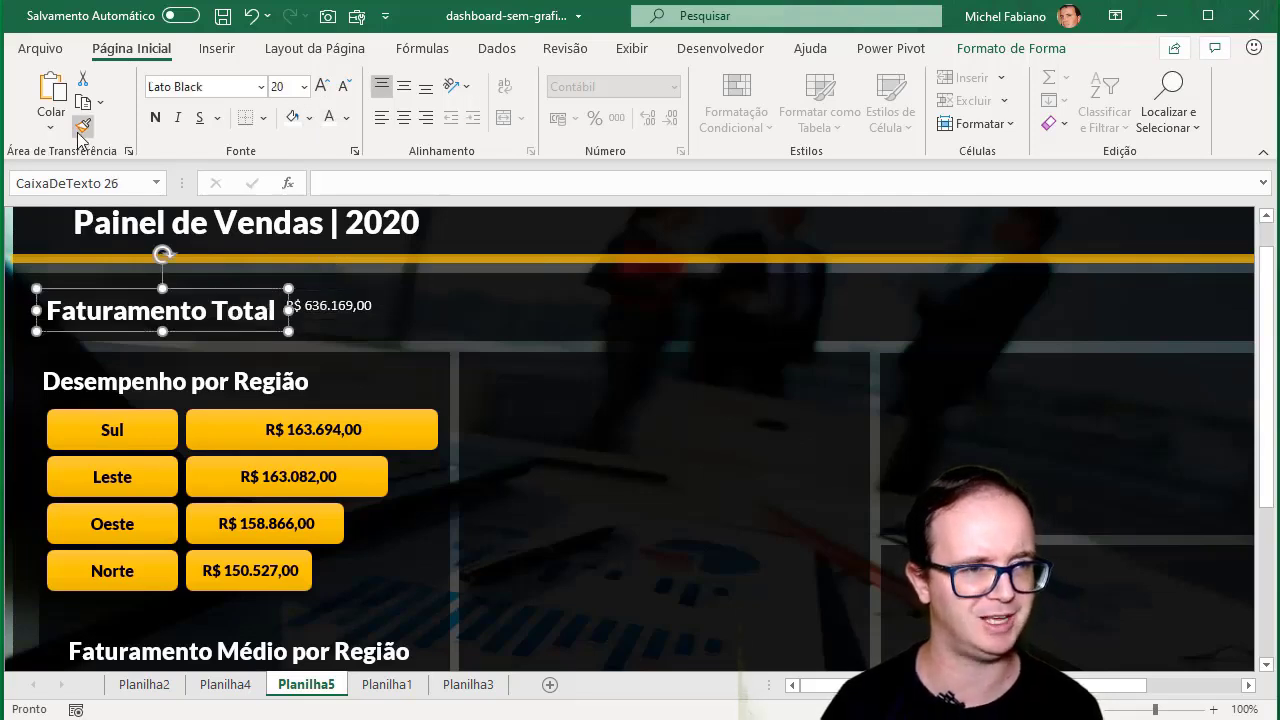
{"action": "left_click", "coordinate": [342, 304]}
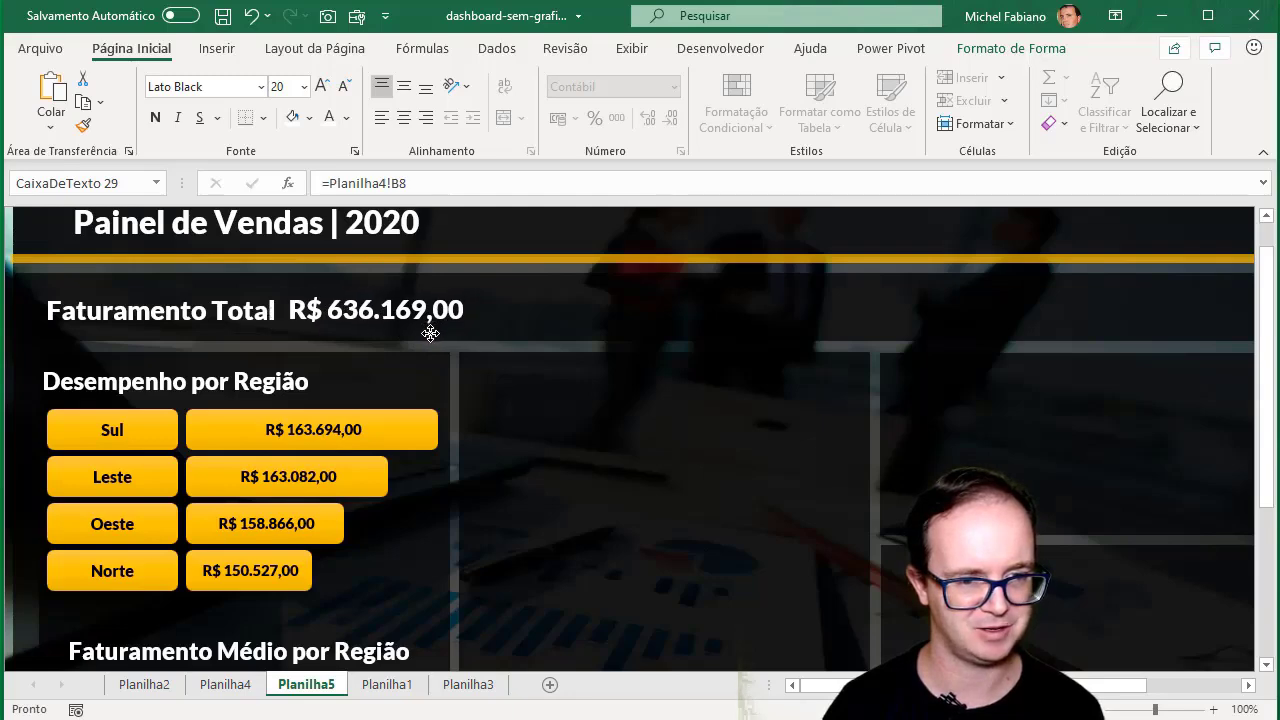
Collapse the ribbon and clear the selection to view the whole finished dashboard
{"action": "left_click", "coordinate": [430, 333]}
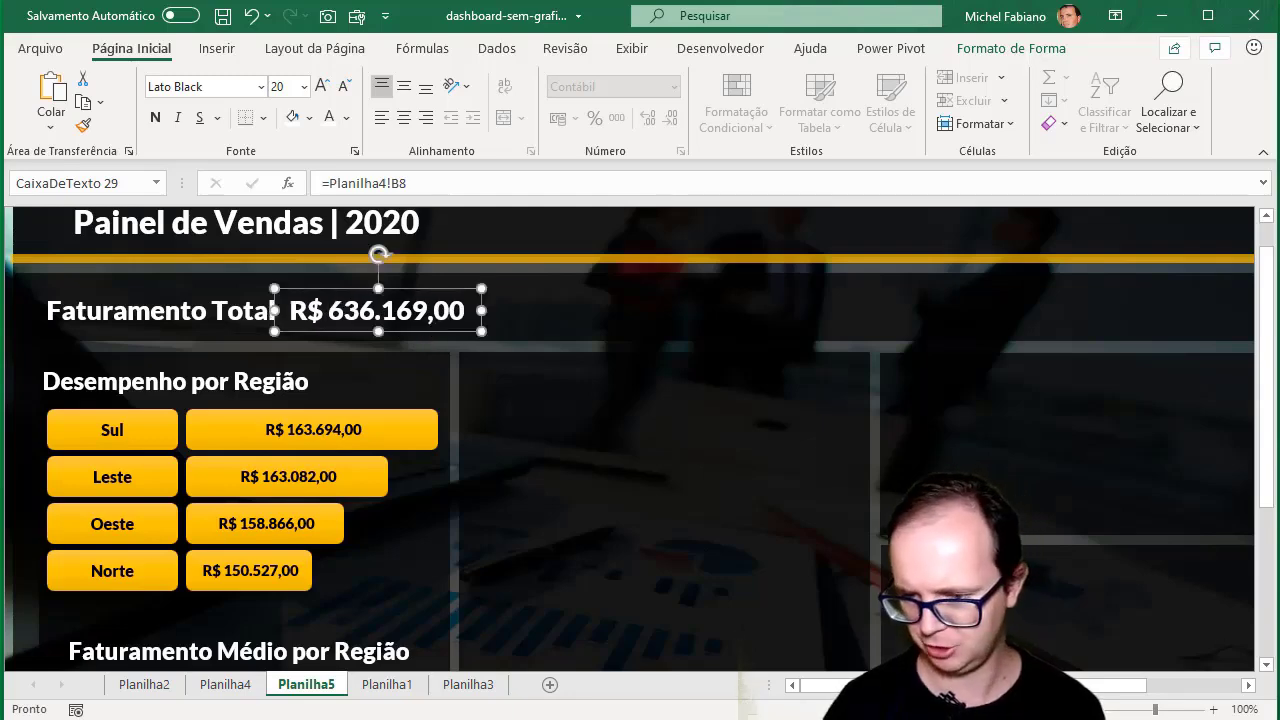
{"action": "scroll", "coordinate": [630, 440], "scroll_direction": "down", "scroll_amount": 2}
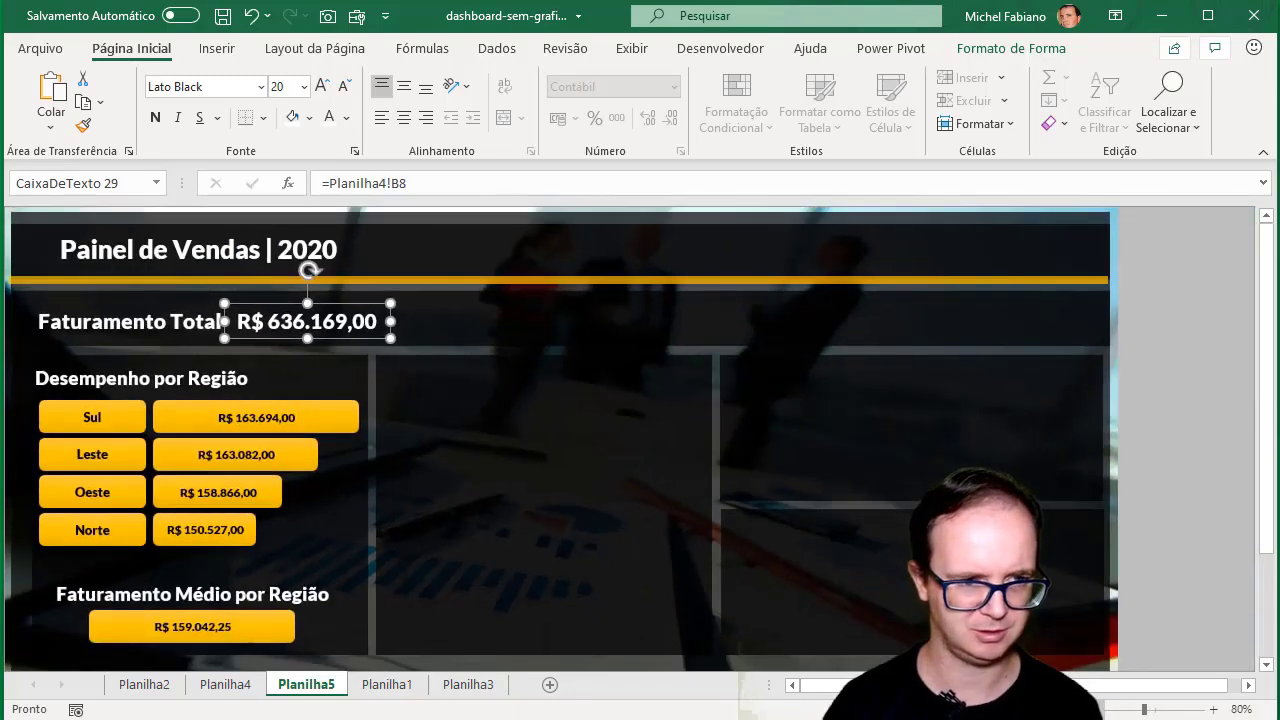
{"action": "double_click", "coordinate": [143, 50]}
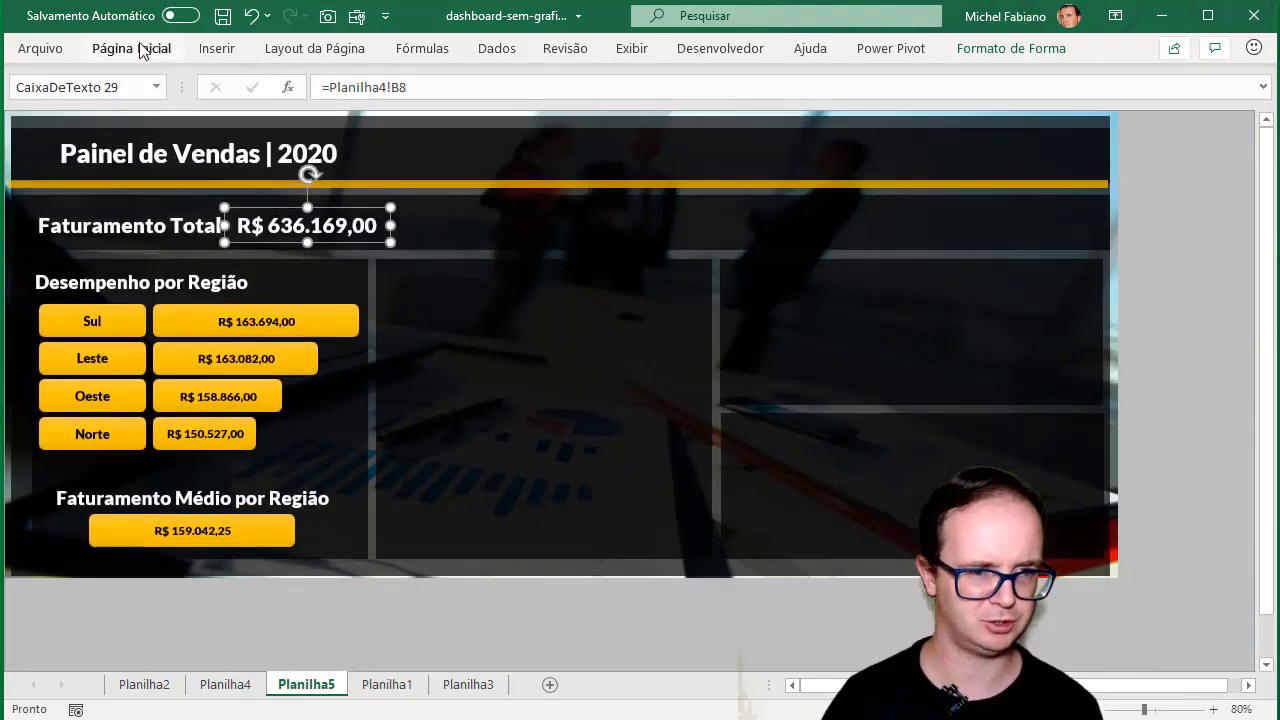
{"action": "left_click", "coordinate": [1203, 505]}
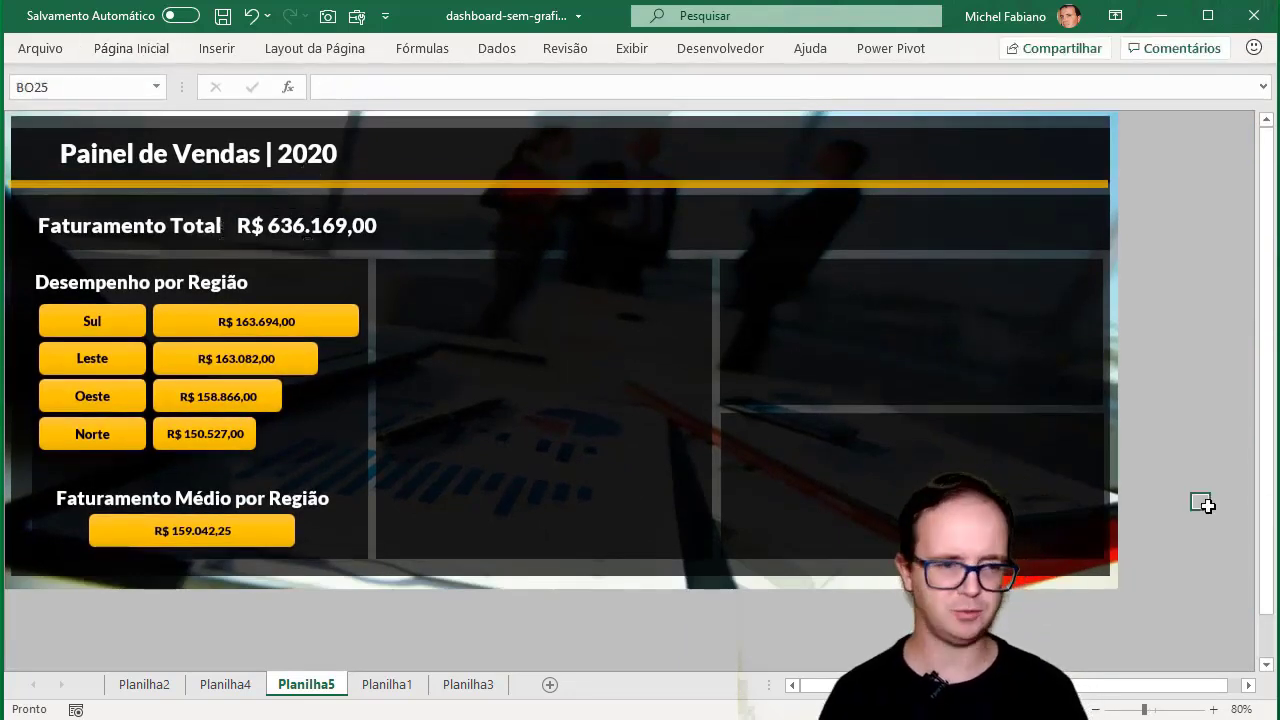
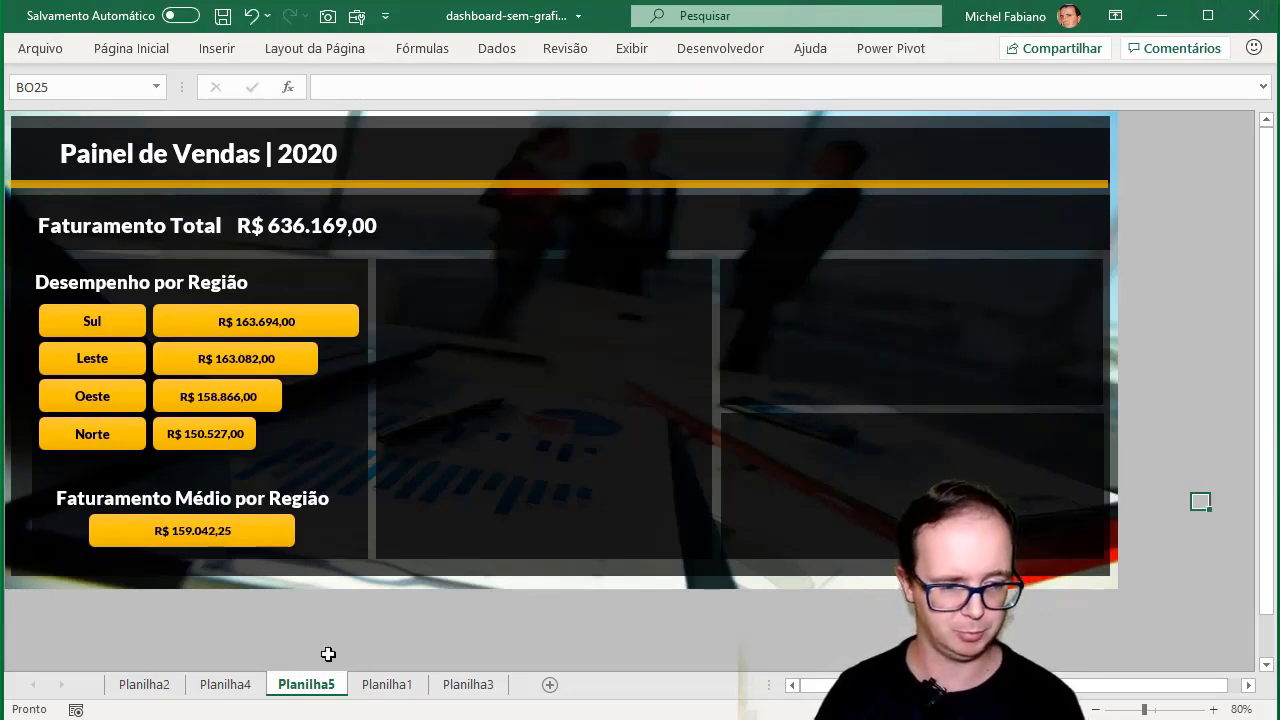
Add a Mês slicer to the regional sales pivot table on Planilha4
{"action": "left_click", "coordinate": [225, 684]}
{"action": "scroll", "coordinate": [214, 206], "scroll_direction": "up", "scroll_amount": 1}
{"action": "scroll", "coordinate": [263, 251], "scroll_direction": "up", "scroll_amount": 2}
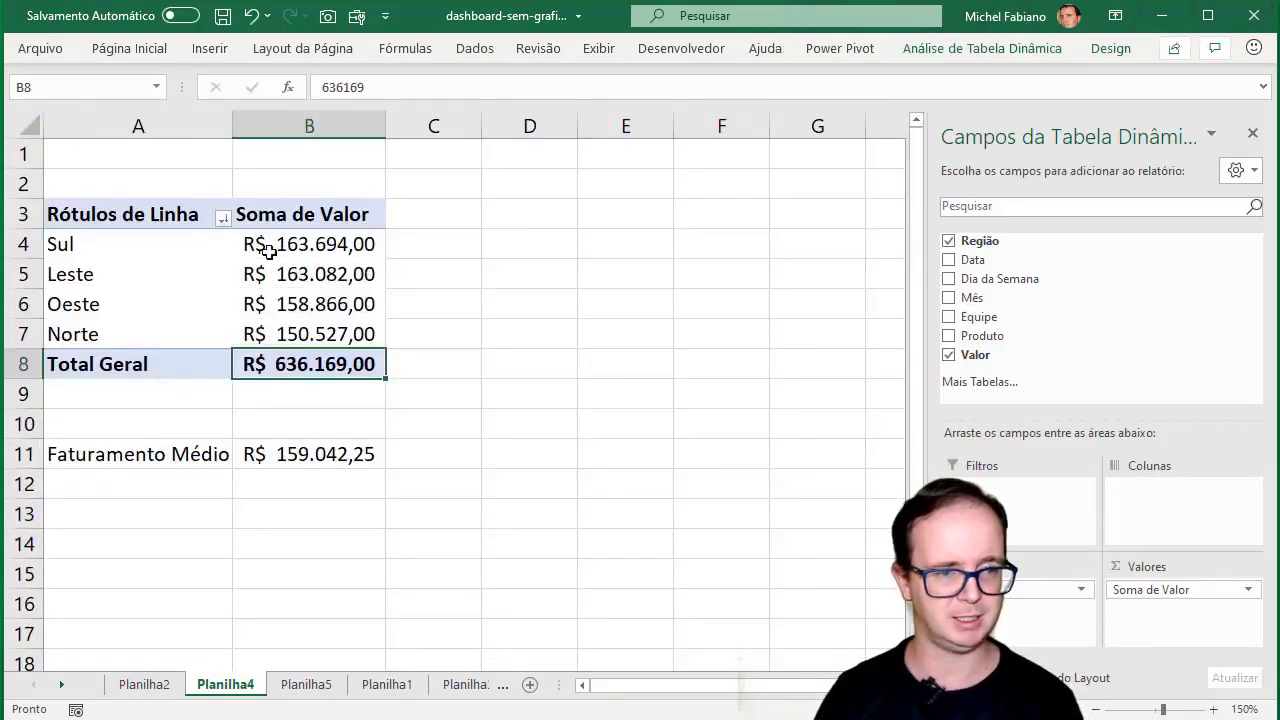
{"action": "left_click", "coordinate": [268, 251]}
{"action": "left_click", "coordinate": [932, 47]}
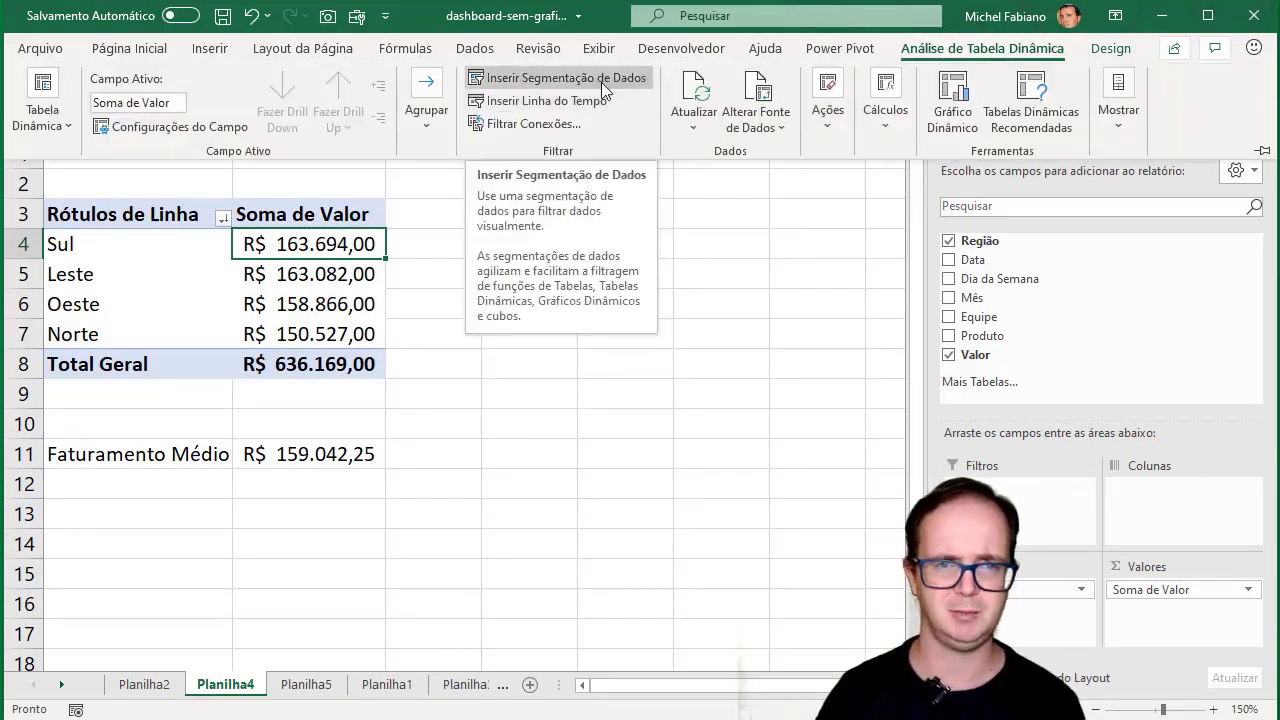
{"action": "left_click", "coordinate": [601, 82]}
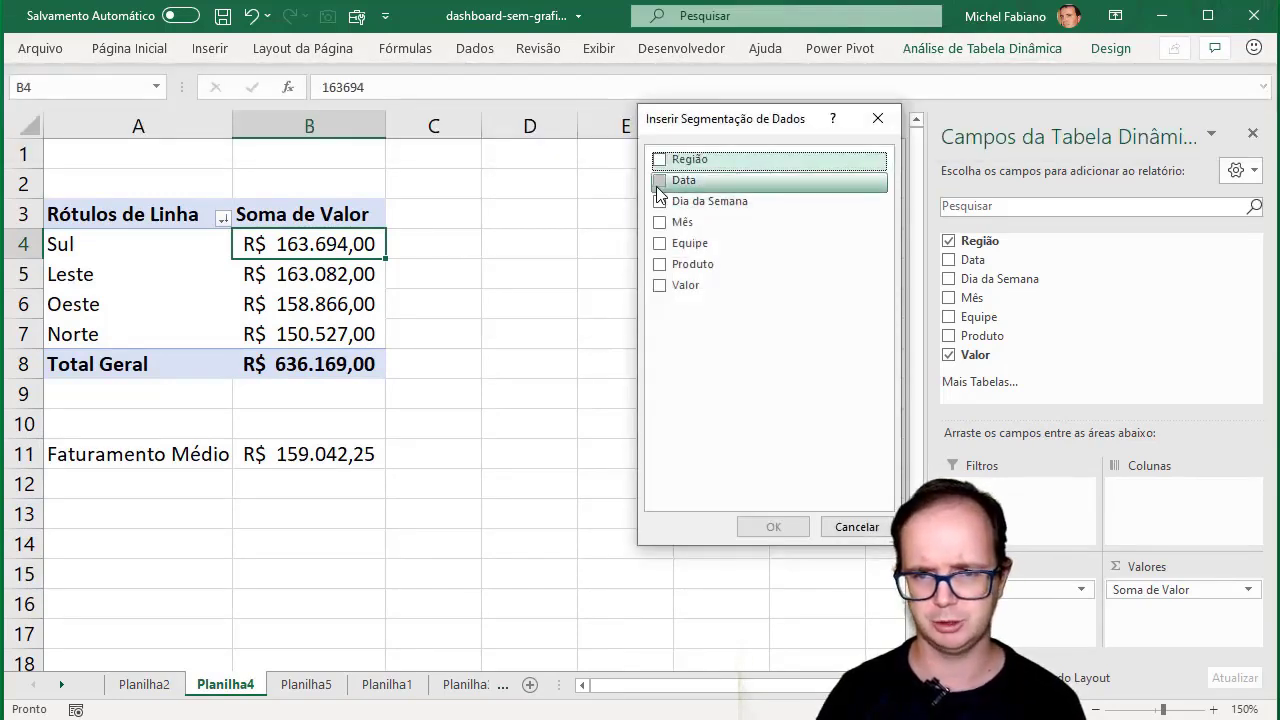
{"action": "left_click", "coordinate": [660, 222]}
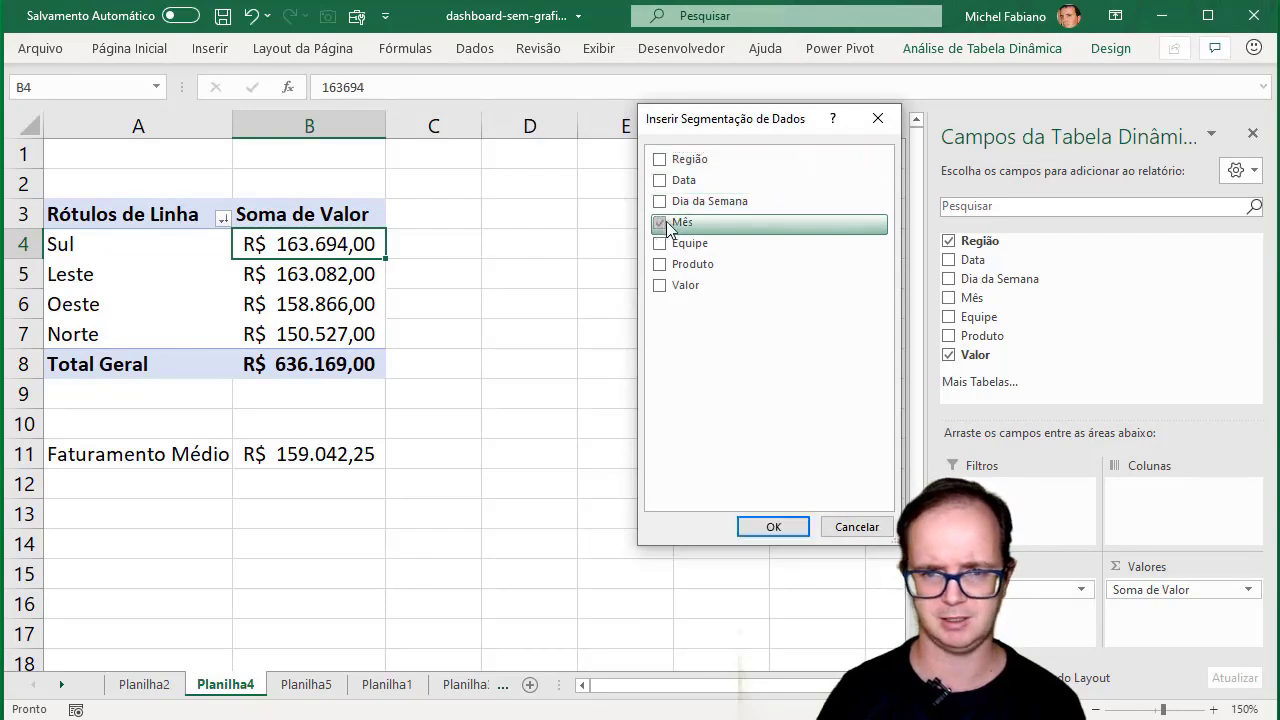
{"action": "left_click", "coordinate": [771, 526]}
Step through JAN to ABR, leave MAI selected, and view the Planilha5 dashboard
{"action": "left_click", "coordinate": [452, 280]}
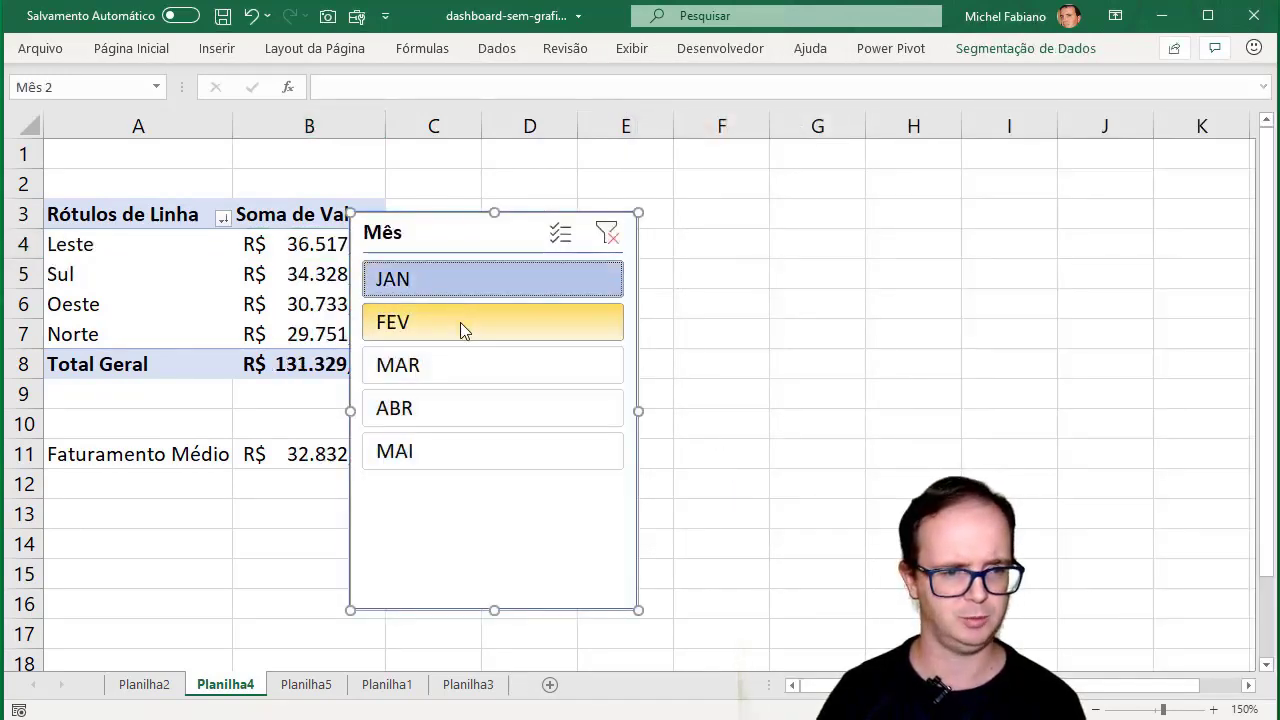
{"action": "left_click", "coordinate": [458, 322]}
{"action": "left_click", "coordinate": [452, 366]}
{"action": "left_click", "coordinate": [443, 408]}
{"action": "left_click", "coordinate": [447, 451]}
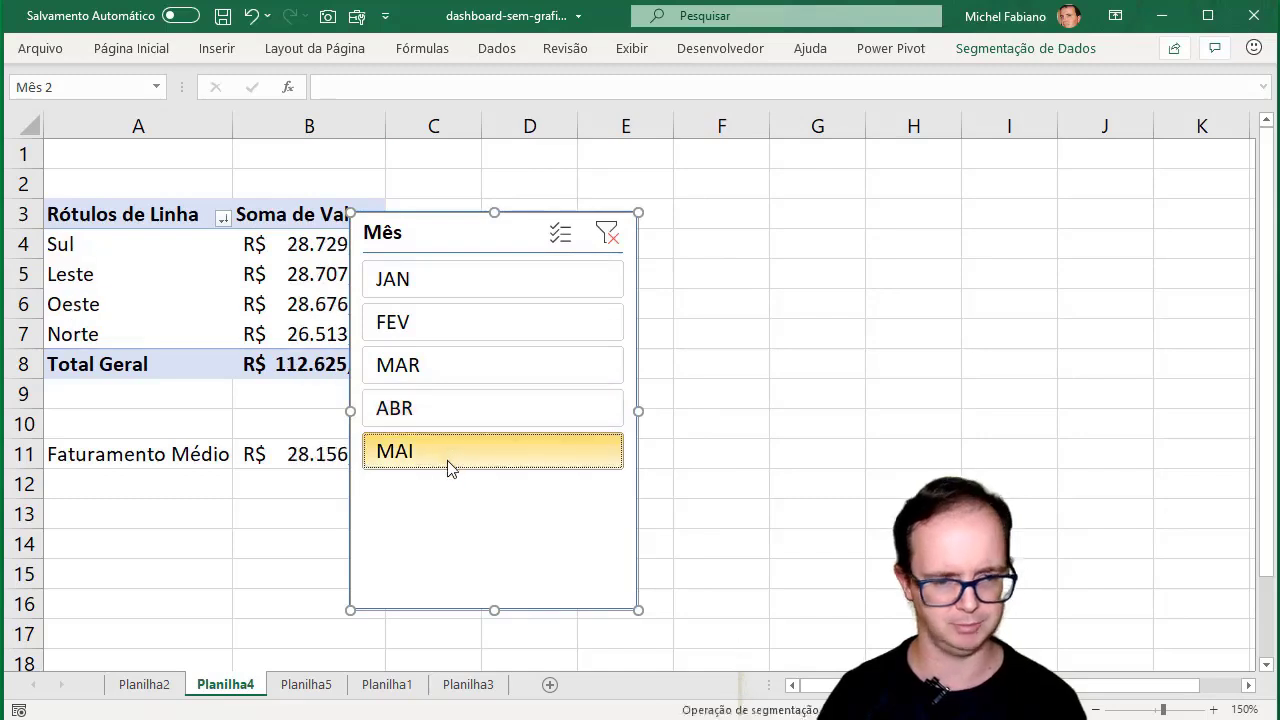
{"action": "left_click", "coordinate": [306, 684]}
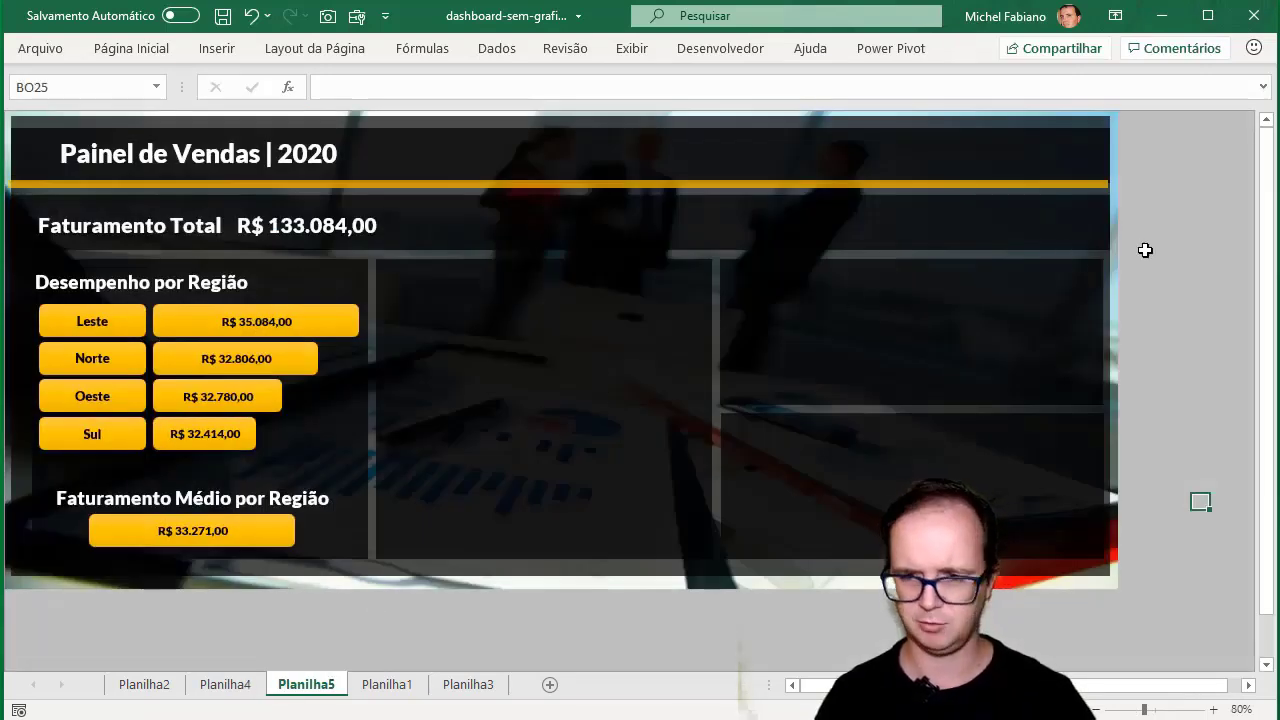
Paste the Mês slicer onto the dashboard, set it to 5 columns, and resize it into one wide row
{"action": "key", "text": "ctrl+v"}
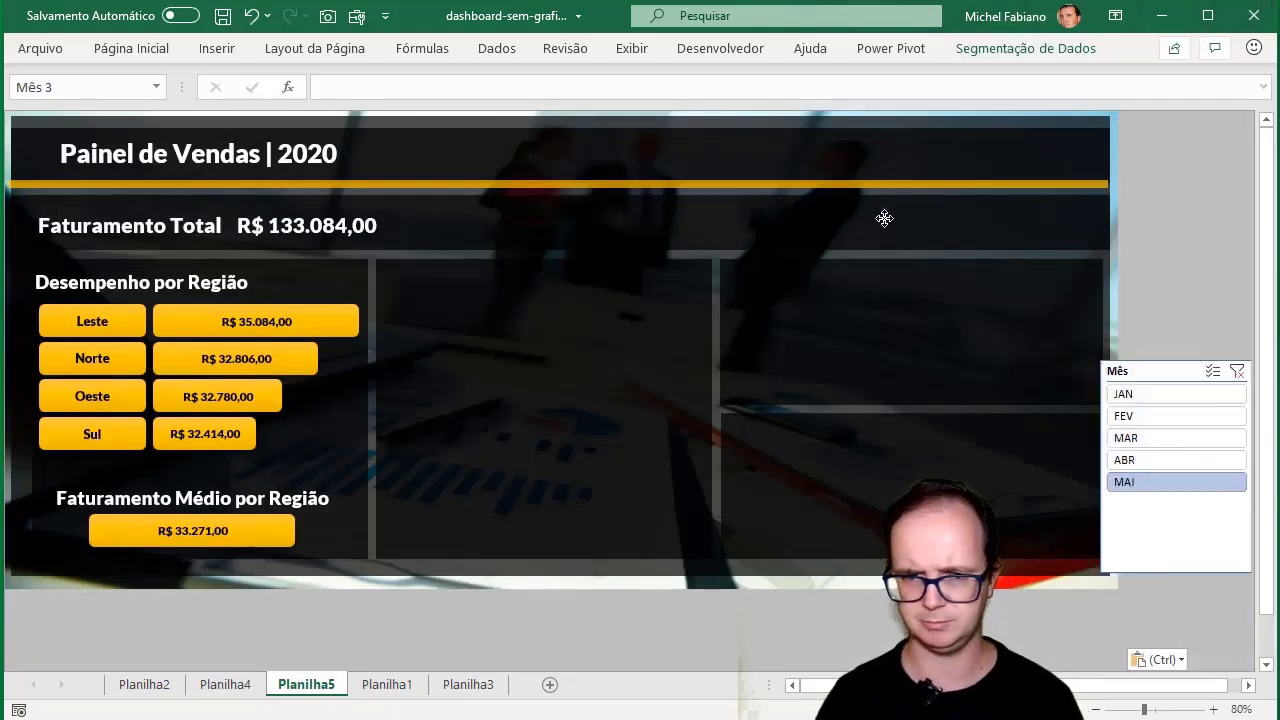
{"action": "left_click_drag", "start_coordinate": [1228, 510], "coordinate": [489, 210]}
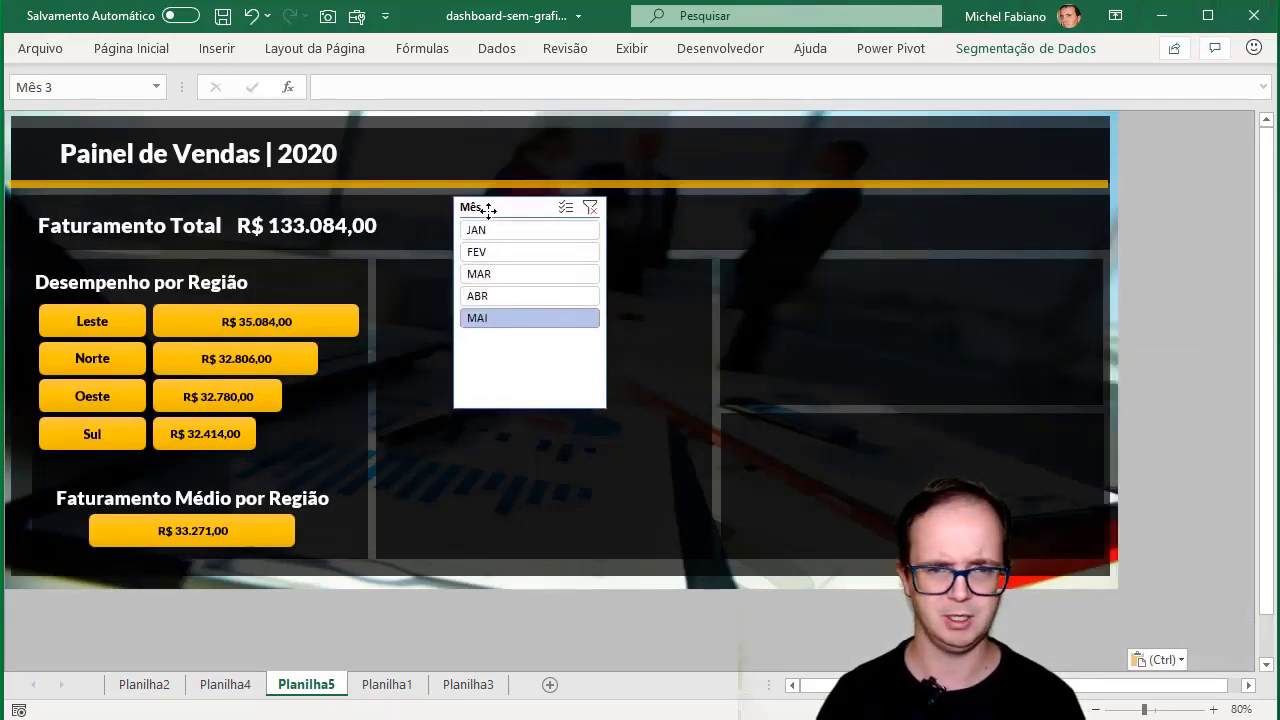
{"action": "left_click", "coordinate": [1040, 47]}
{"action": "left_click", "coordinate": [1029, 73]}
{"action": "left_click", "coordinate": [1029, 73]}
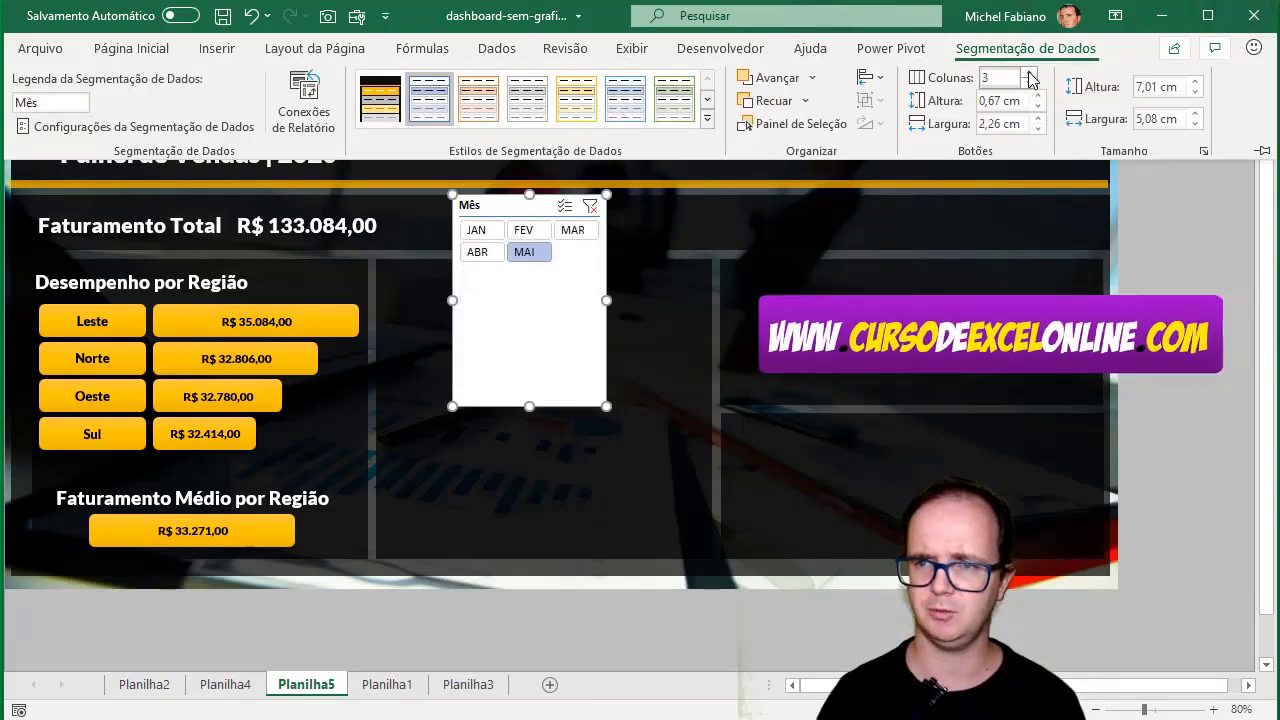
{"action": "left_click", "coordinate": [1029, 73]}
{"action": "left_click", "coordinate": [1029, 73]}
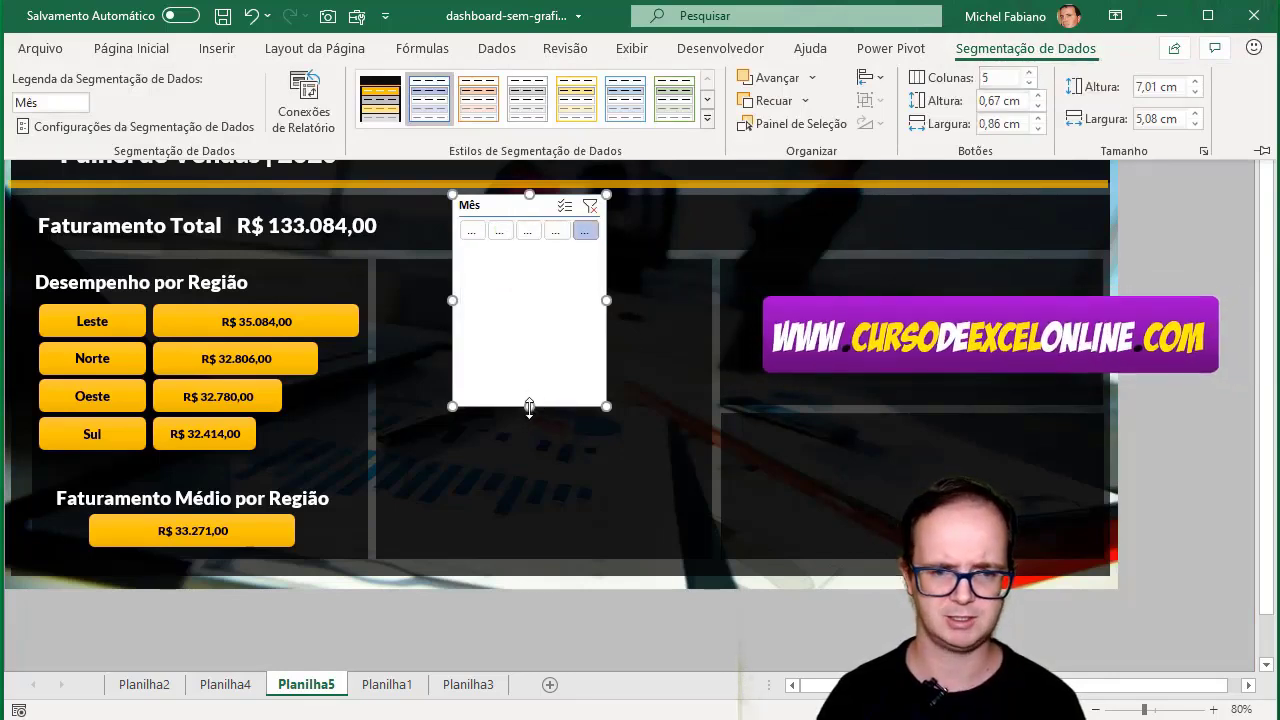
{"action": "left_click", "coordinate": [534, 331]}
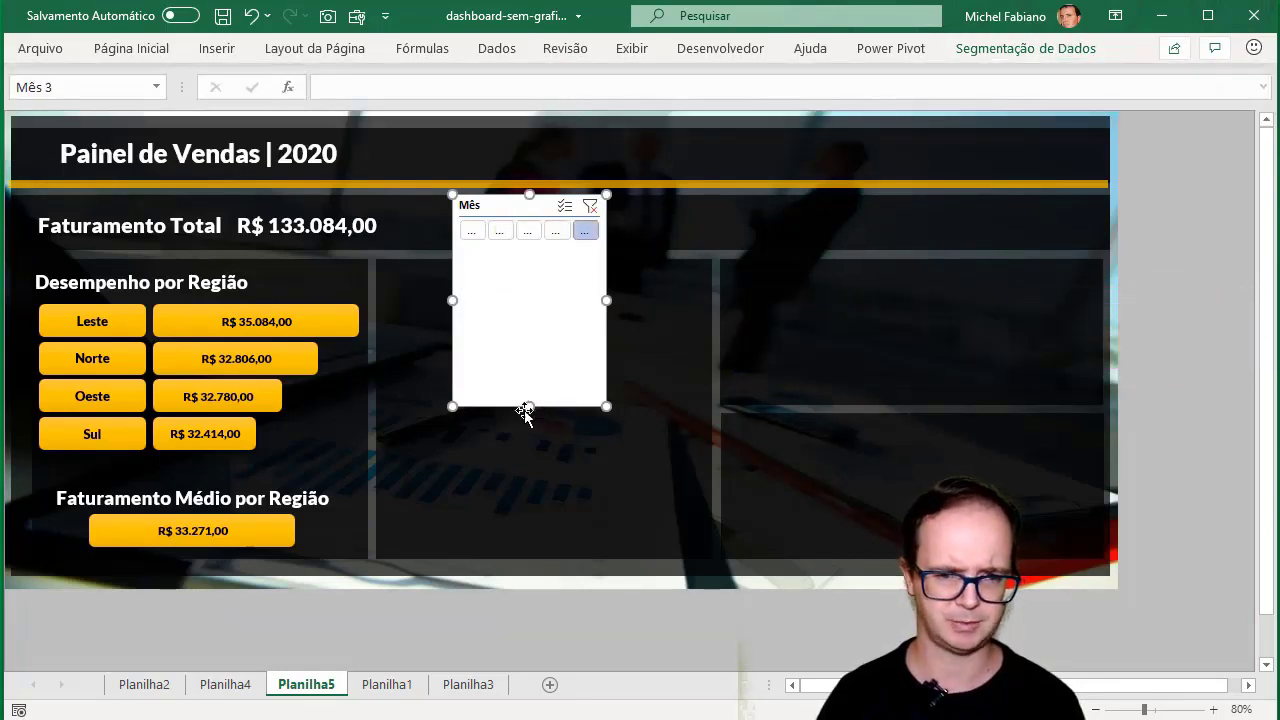
{"action": "left_click_drag", "start_coordinate": [527, 404], "coordinate": [529, 256]}
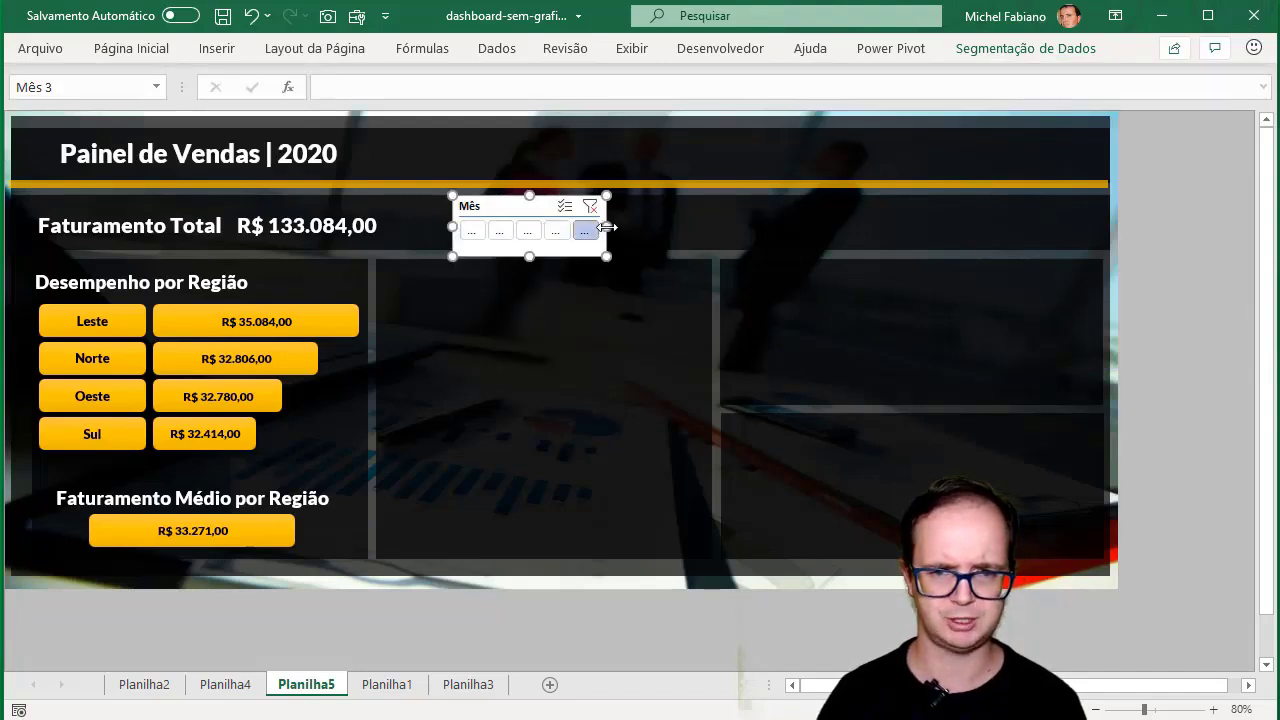
{"action": "left_click_drag", "start_coordinate": [718, 230], "coordinate": [727, 229]}
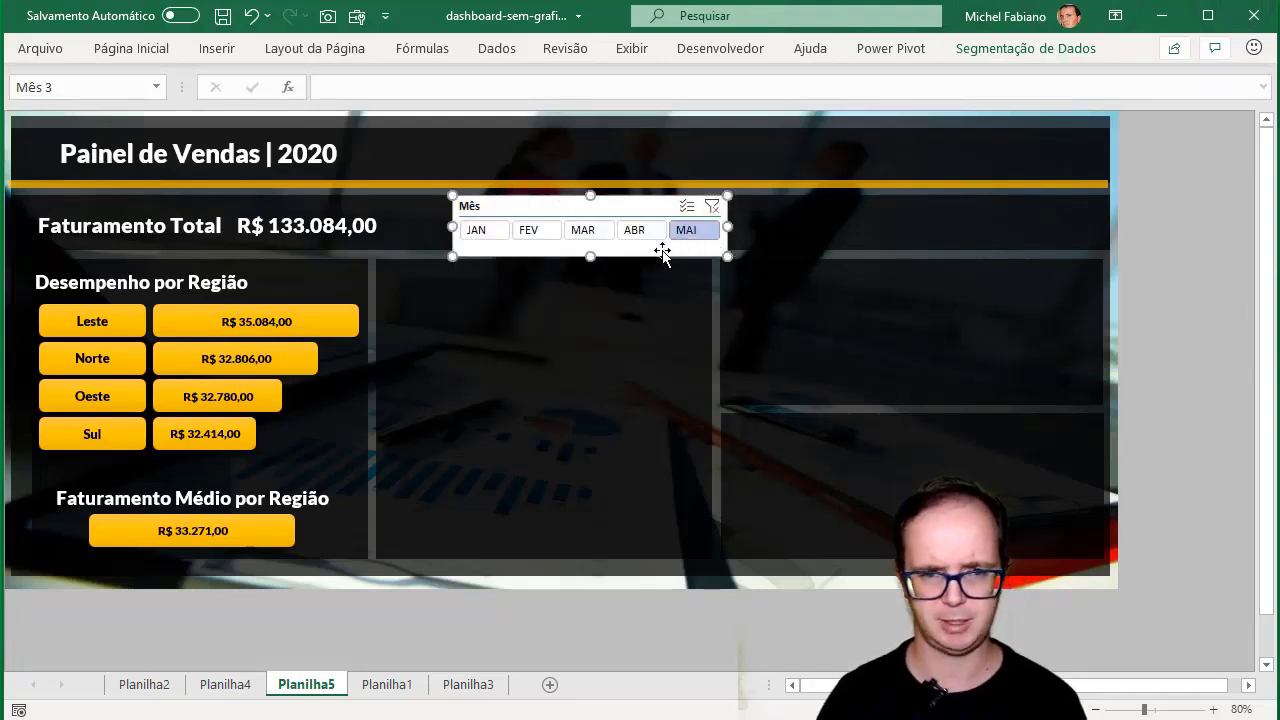
Turn off the slicer header, hide items without data, and shrink it to 1,26 cm beside the title
{"action": "double_click", "coordinate": [993, 55]}
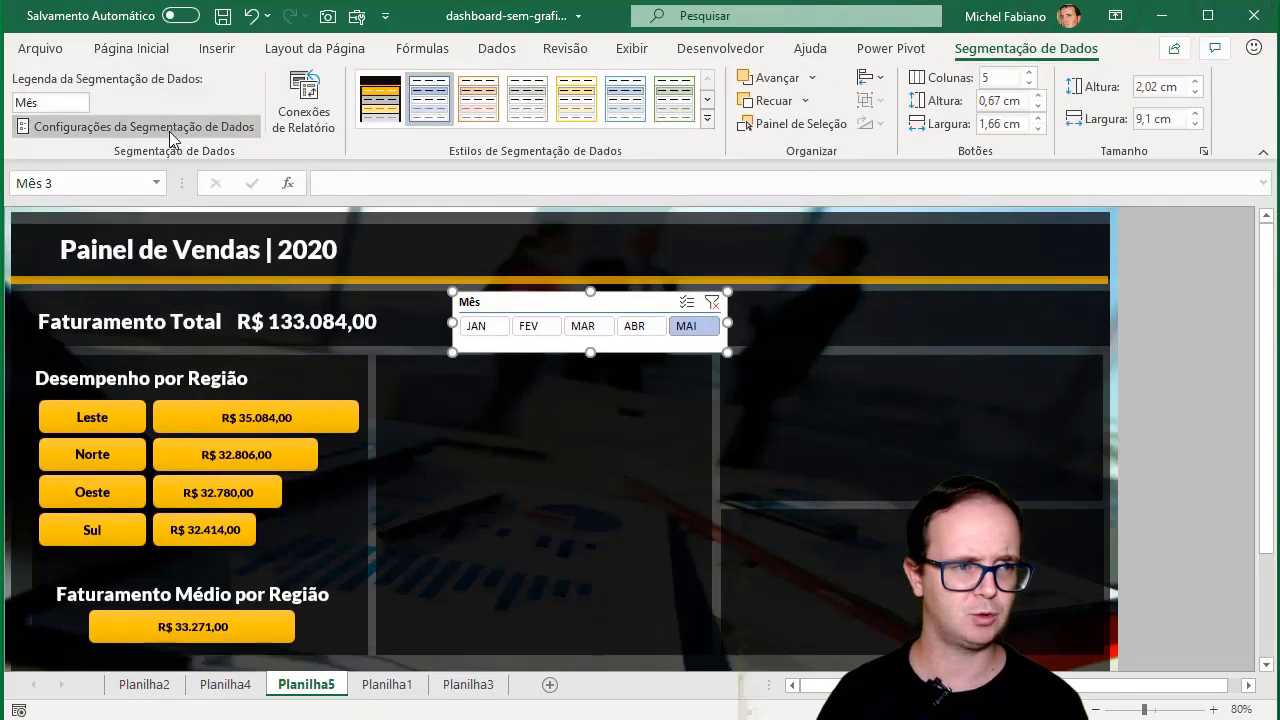
{"action": "left_click", "coordinate": [180, 128]}
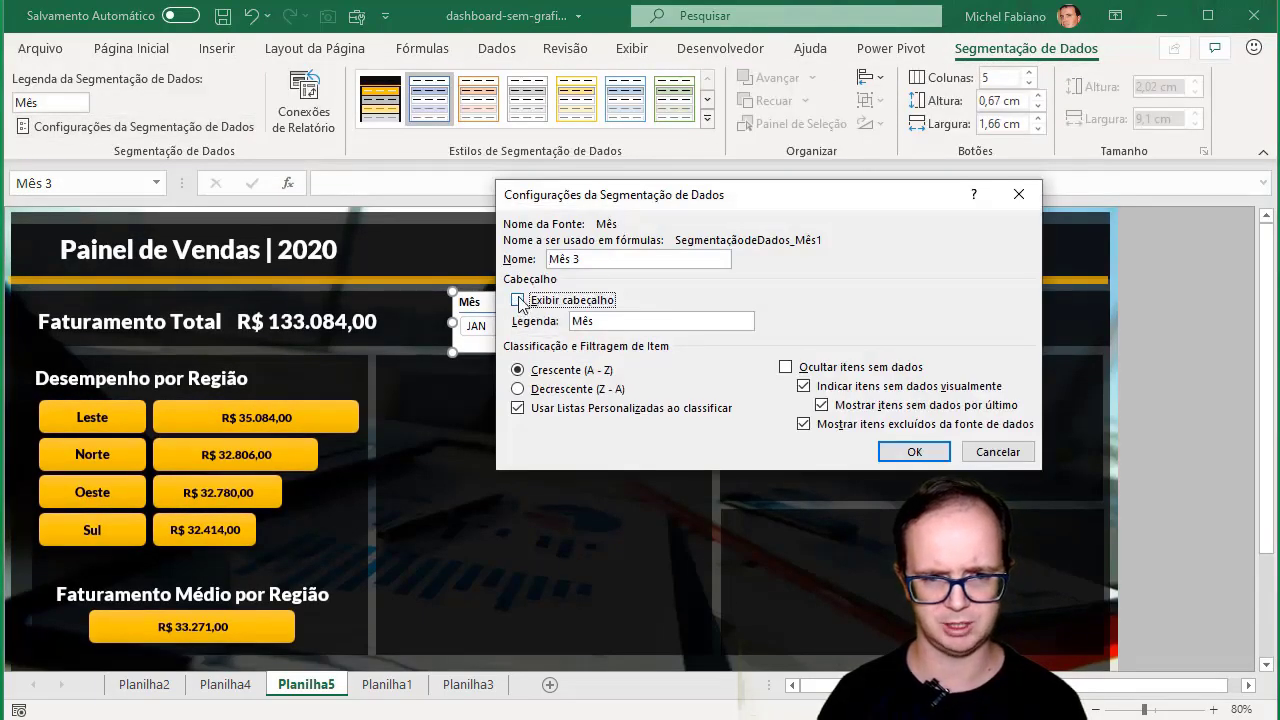
{"action": "left_click", "coordinate": [786, 368]}
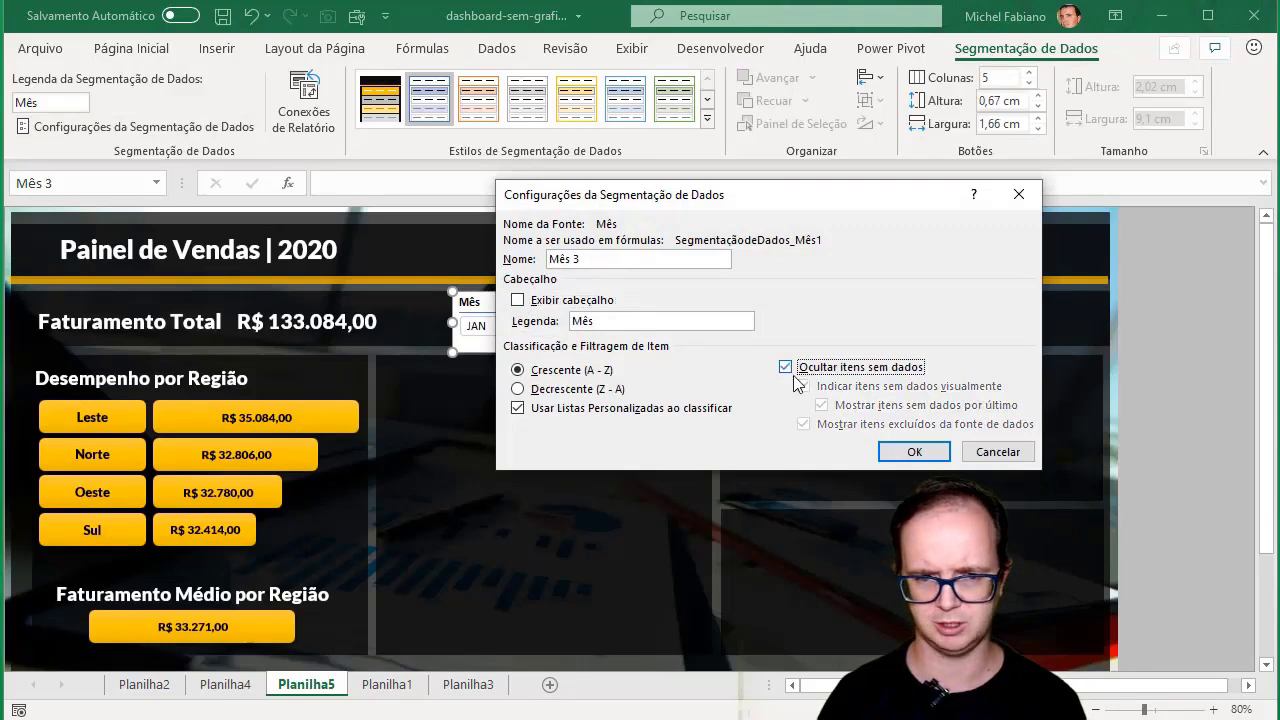
{"action": "left_click", "coordinate": [907, 450]}
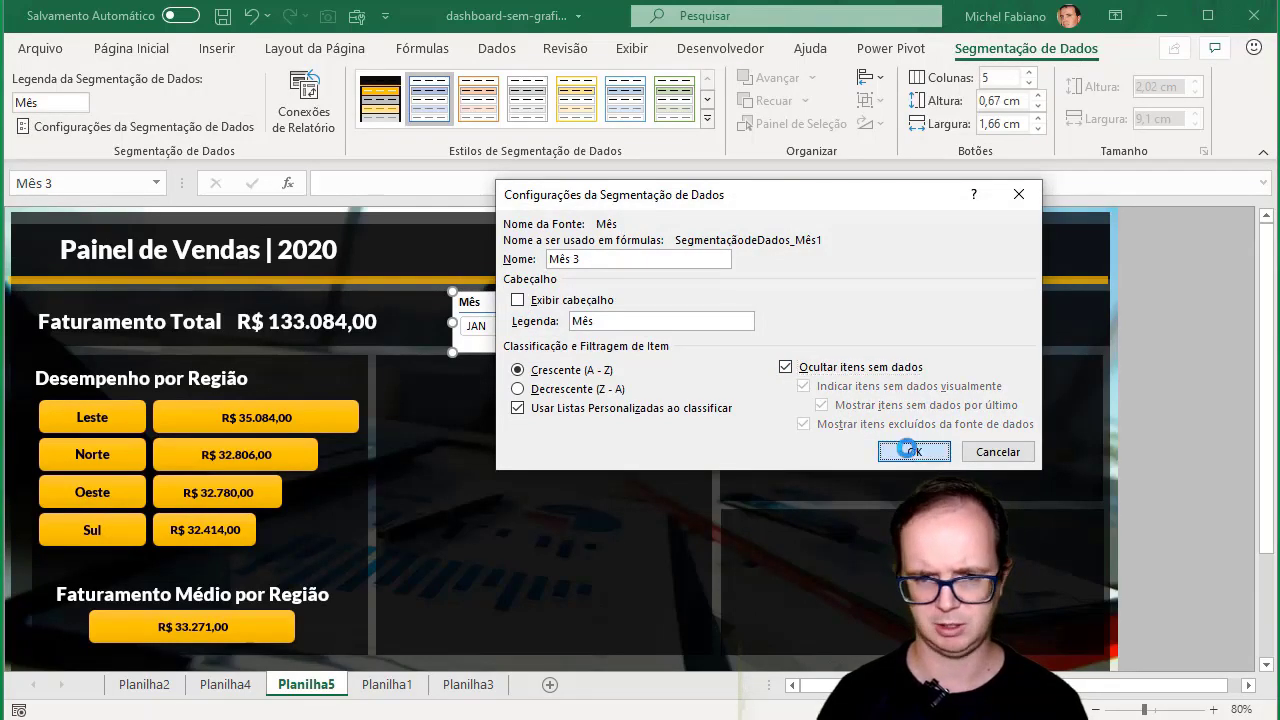
{"action": "mouse_move", "coordinate": [592, 351]}
{"action": "left_mouse_down"}
{"action": "mouse_move", "coordinate": [593, 330]}
{"action": "mouse_move", "coordinate": [982, 338]}
{"action": "mouse_move", "coordinate": [985, 268]}
{"action": "left_mouse_up"}
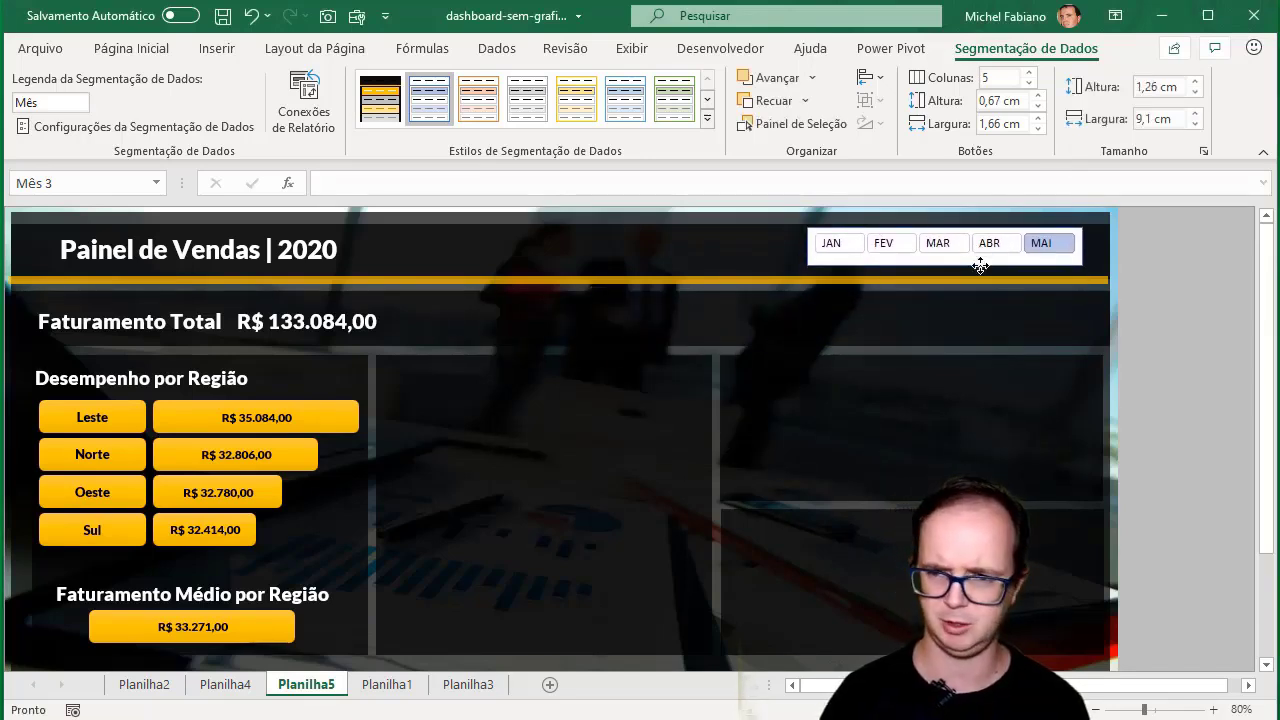
Apply the dark grey and orange slicer style to the month buttons
{"action": "left_click", "coordinate": [372, 104]}
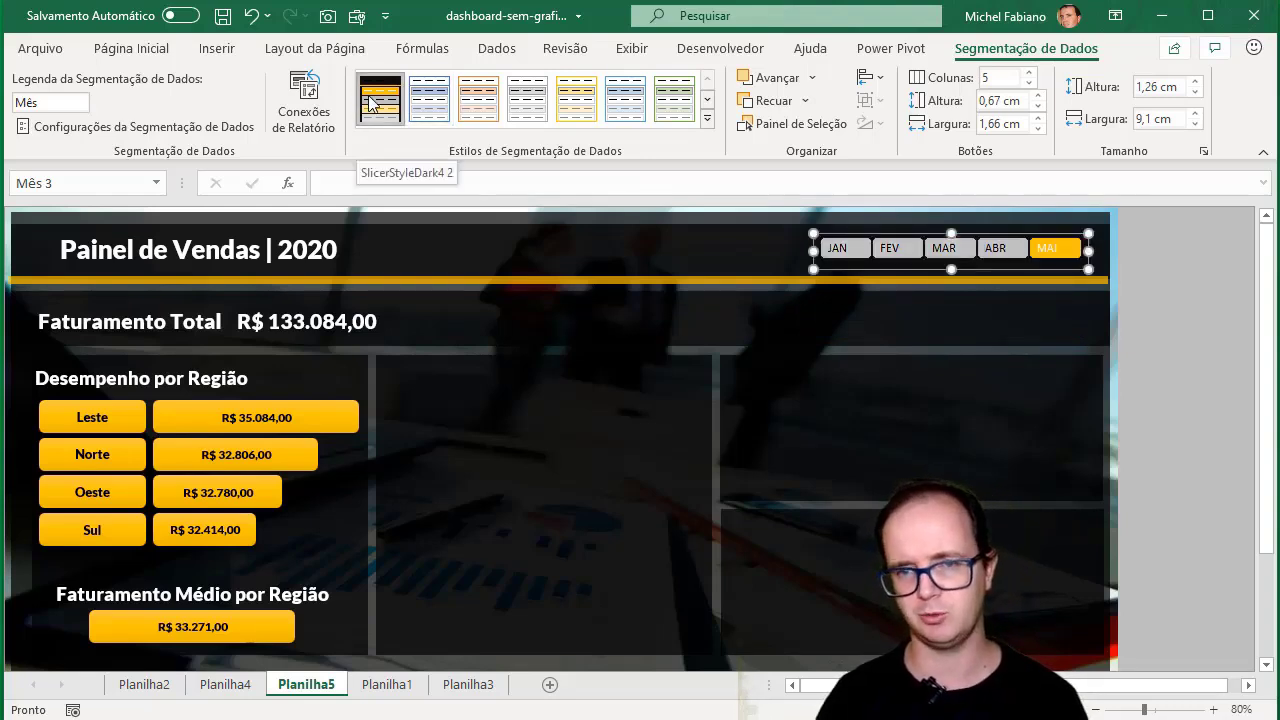
{"action": "left_click", "coordinate": [1201, 298]}
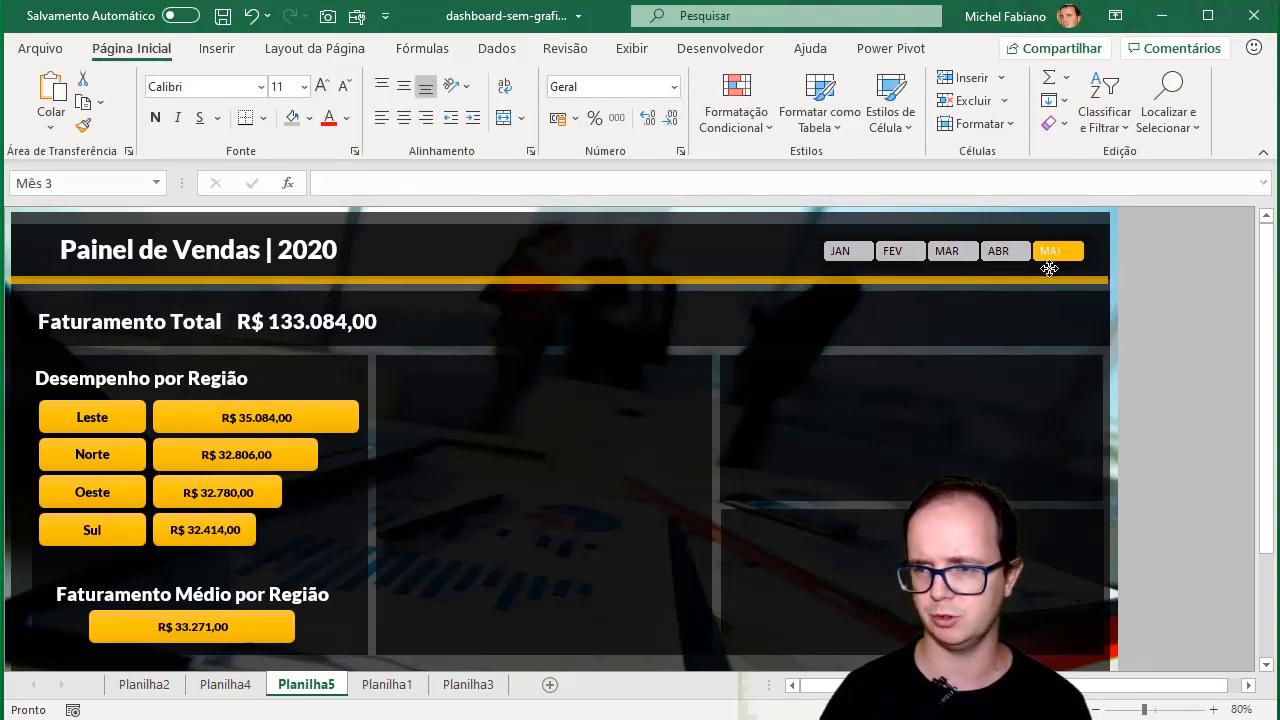
{"action": "left_click", "coordinate": [1046, 266]}
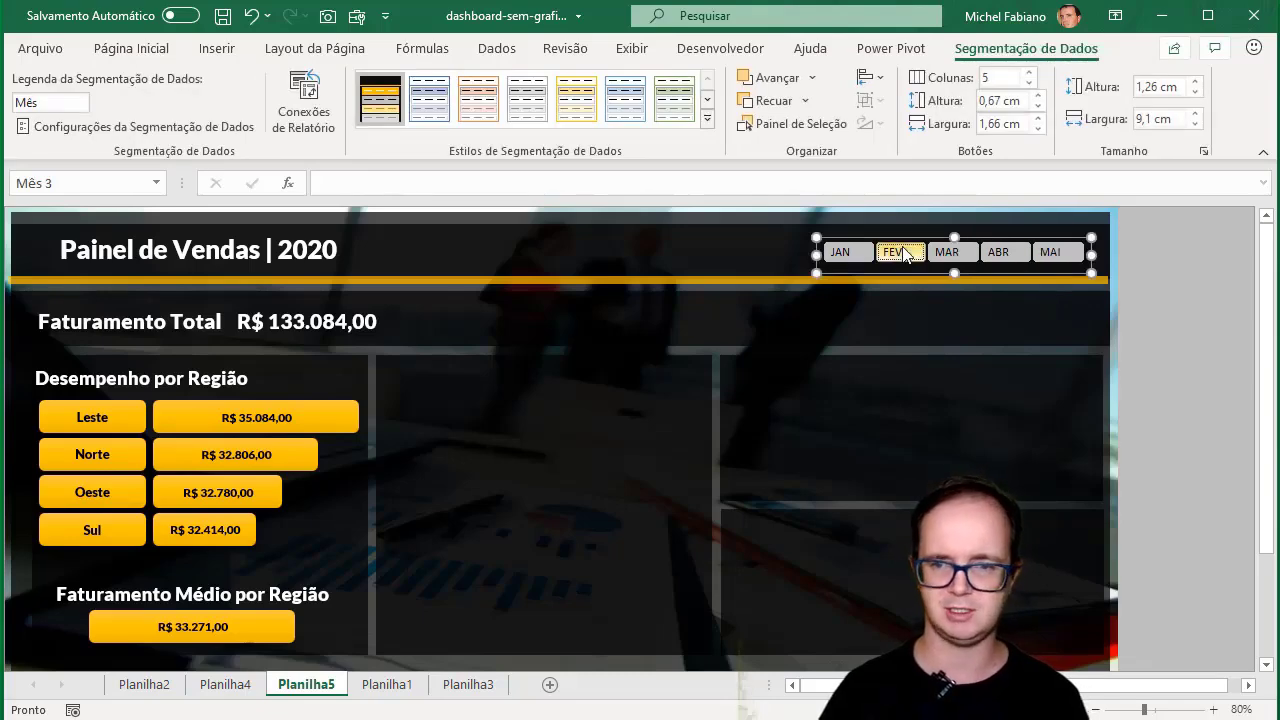
Try JAN through ABR, finishing on MAI so totals show R$ 133.084,00
{"action": "left_click", "coordinate": [840, 252]}
{"action": "left_click", "coordinate": [898, 252]}
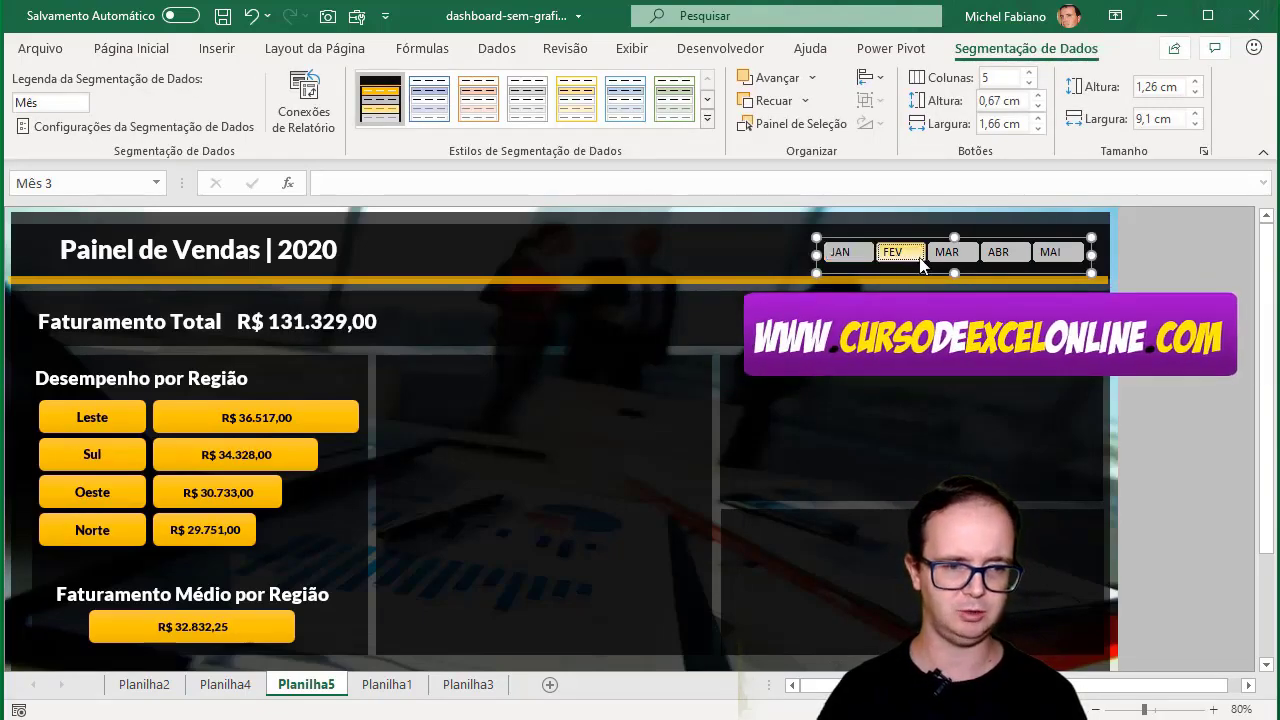
{"action": "left_click", "coordinate": [947, 252]}
{"action": "left_click", "coordinate": [998, 252]}
{"action": "left_click", "coordinate": [1050, 252]}
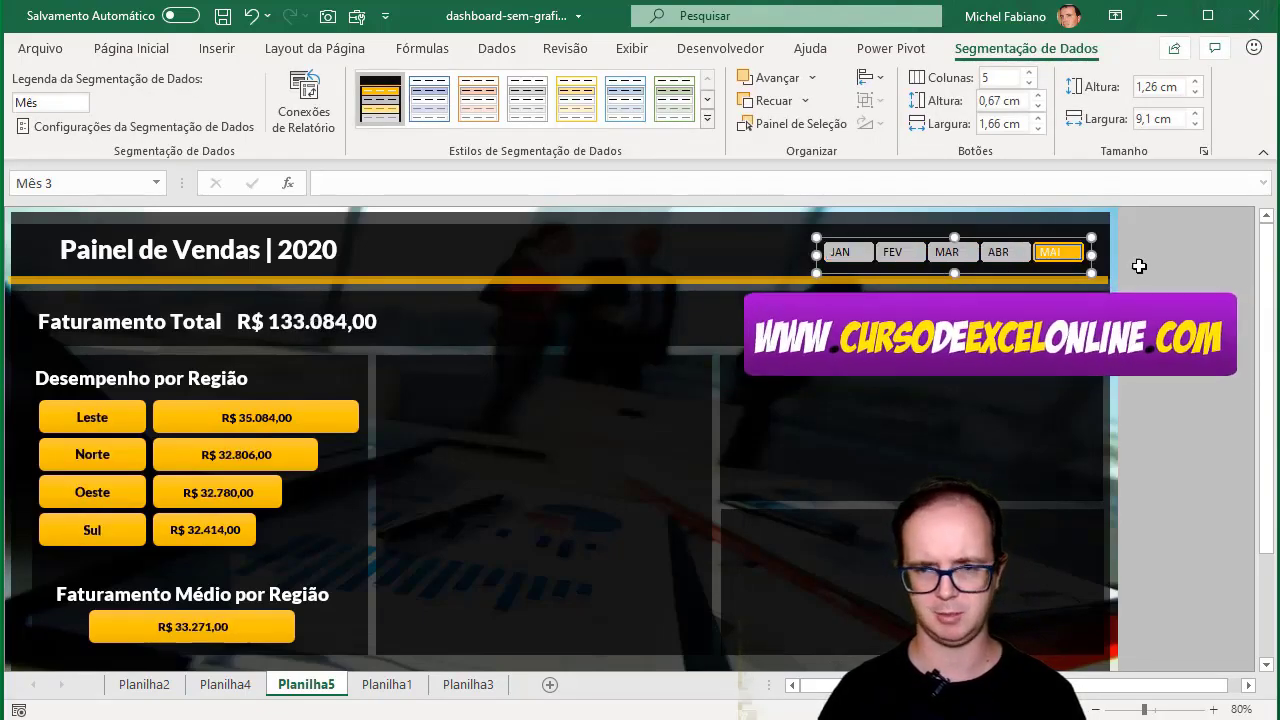
{"action": "left_click", "coordinate": [1145, 264]}
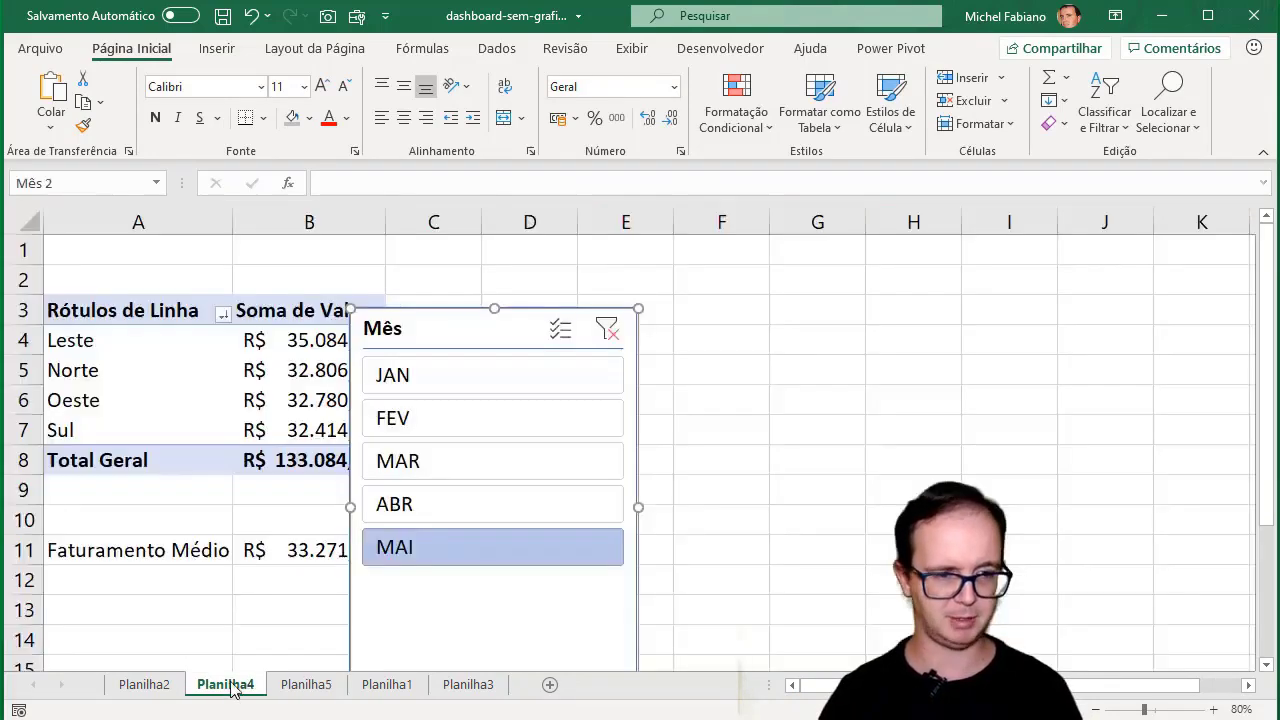
{"action": "left_click", "coordinate": [228, 688]}
{"action": "left_click_drag", "start_coordinate": [381, 327], "coordinate": [500, 550]}
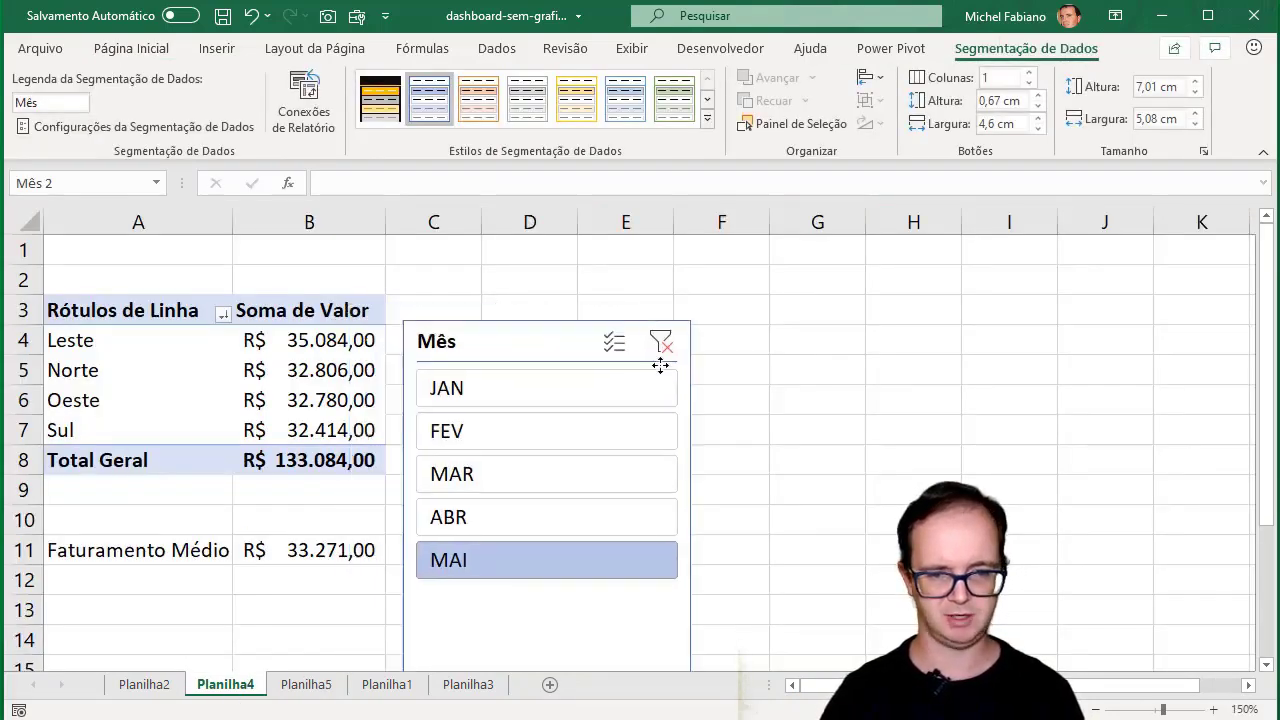
{"action": "left_click_drag", "start_coordinate": [138, 308], "coordinate": [324, 455]}
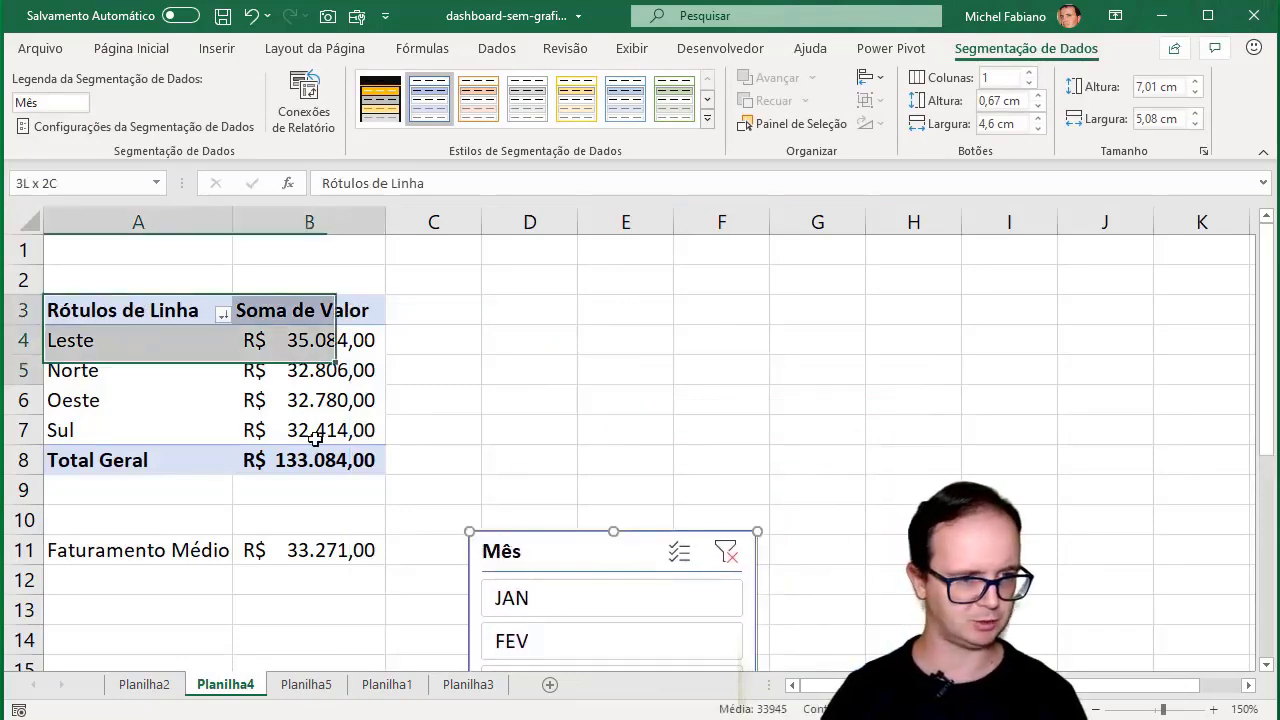
{"action": "key", "text": "ctrl+c"}
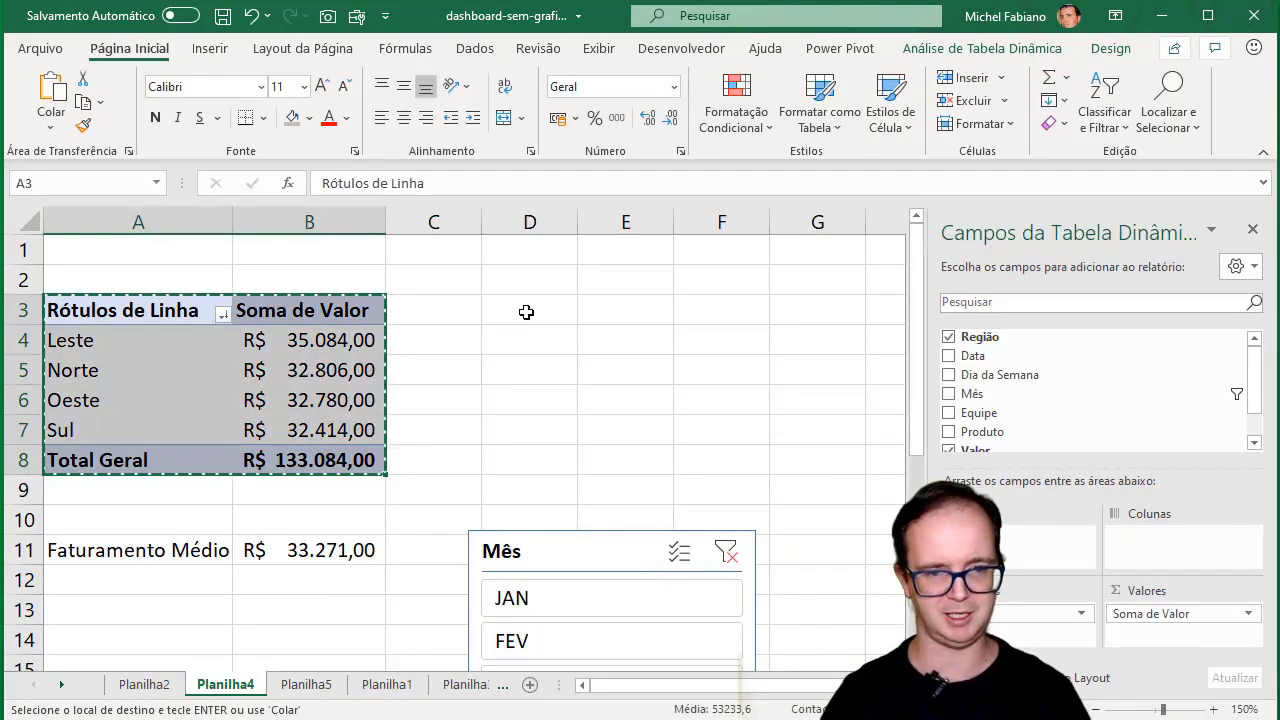
{"action": "left_click", "coordinate": [526, 312]}
{"action": "key", "text": "ctrl+v"}
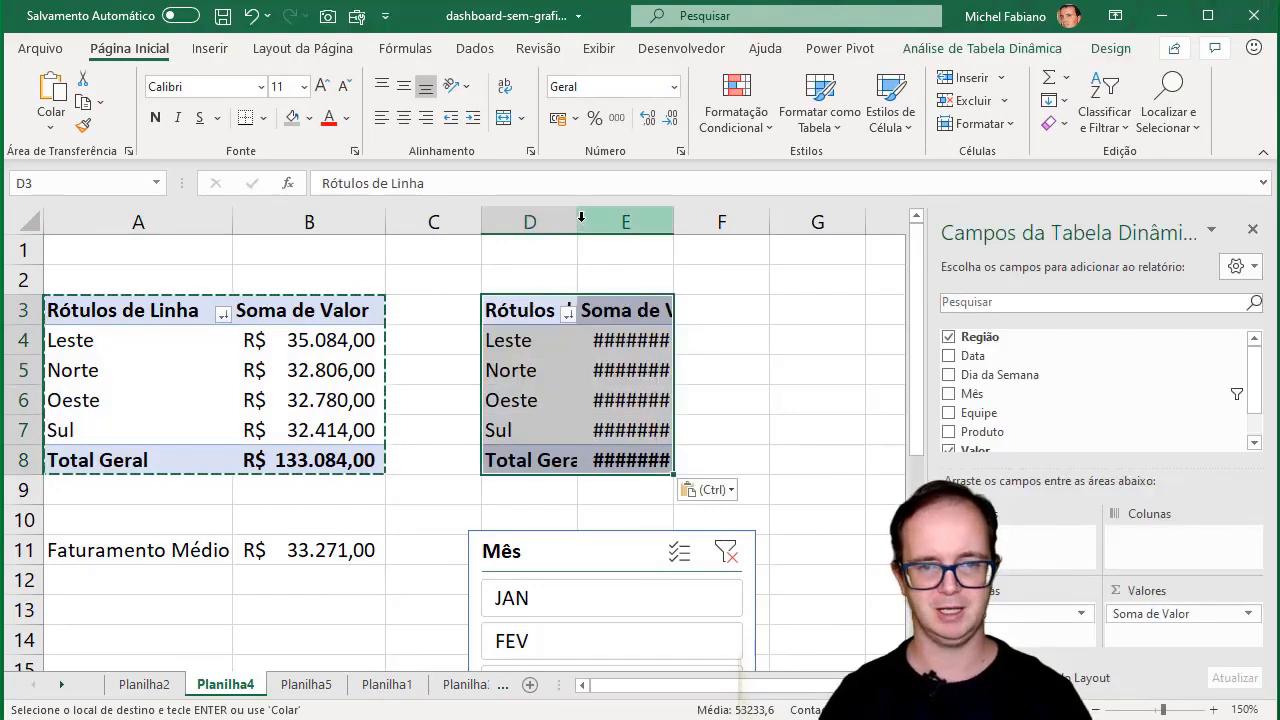
{"action": "double_click", "coordinate": [578, 218]}
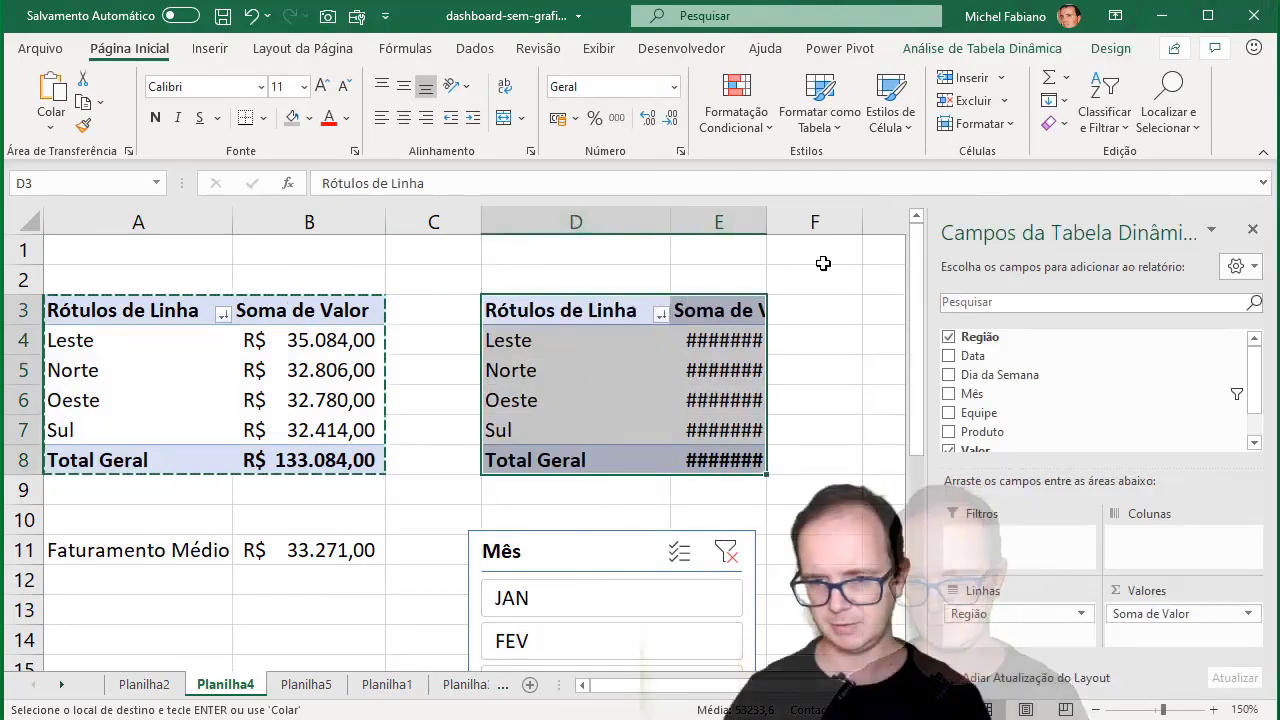
{"action": "double_click", "coordinate": [766, 216]}
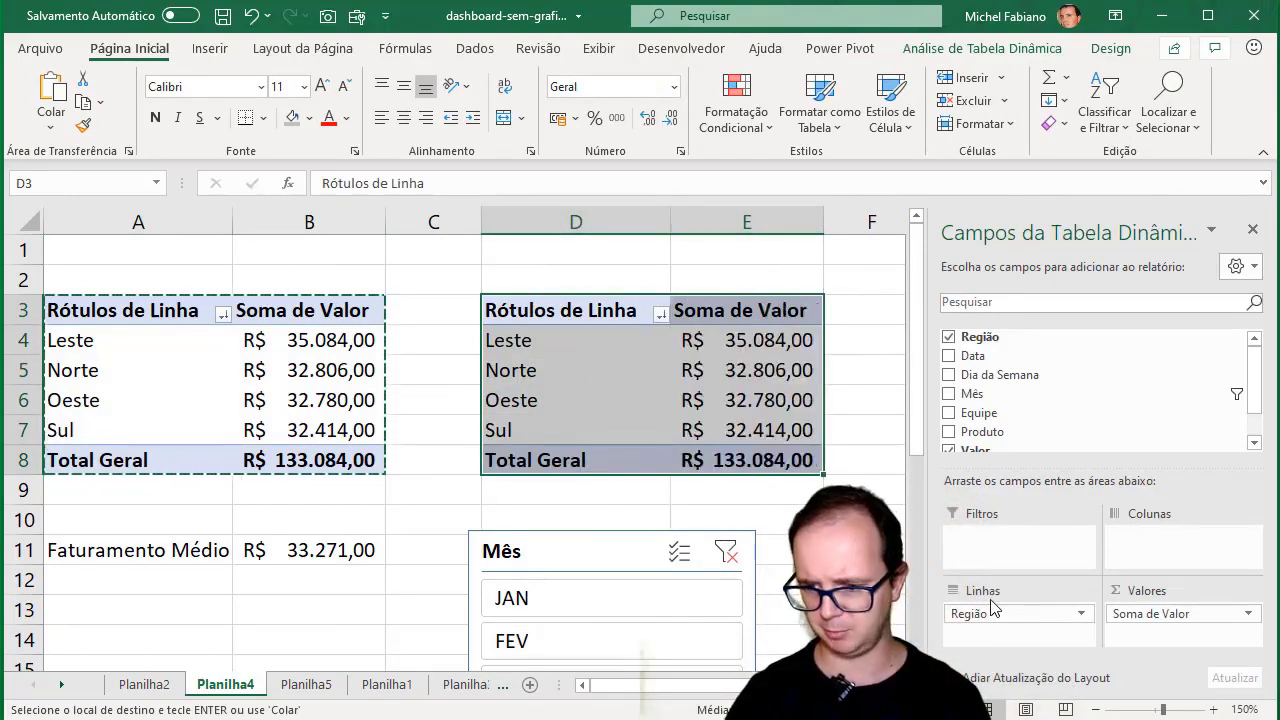
{"action": "mouse_move", "coordinate": [1014, 612]}
{"action": "left_mouse_down"}
{"action": "mouse_move", "coordinate": [1076, 421]}
{"action": "mouse_move", "coordinate": [1057, 394]}
{"action": "mouse_move", "coordinate": [1038, 625]}
{"action": "left_mouse_up"}
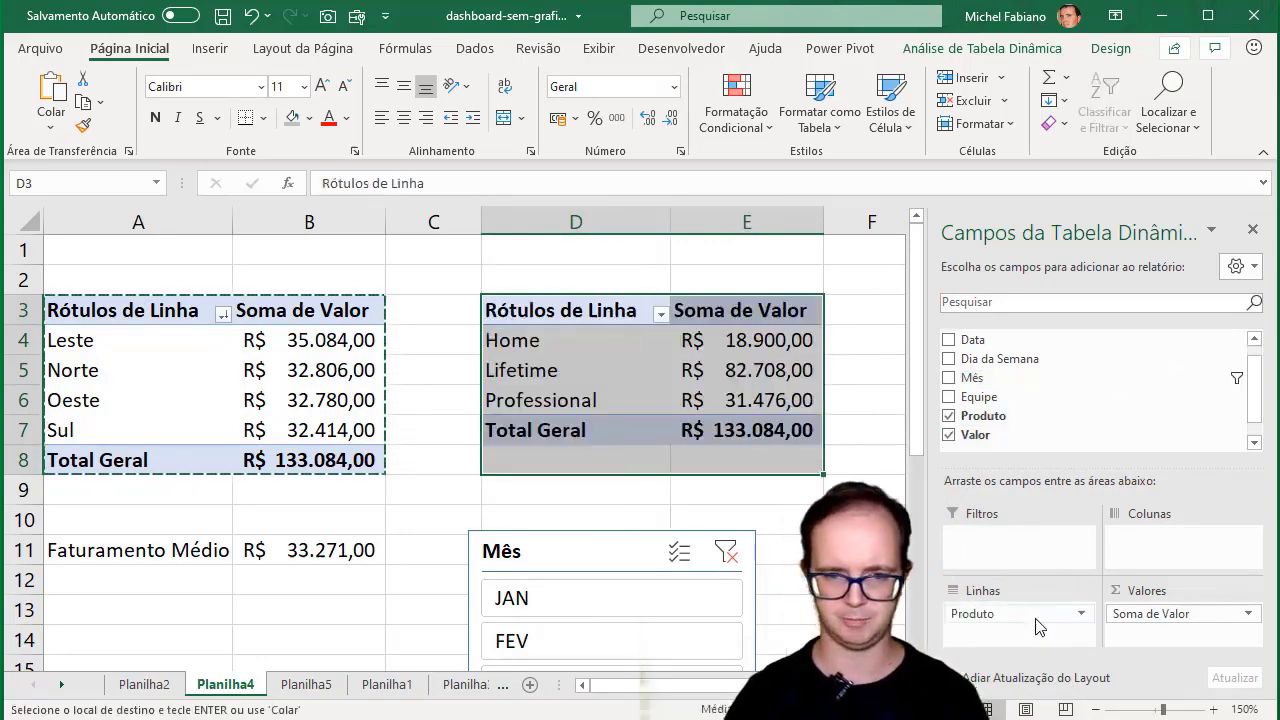
{"action": "left_click", "coordinate": [677, 340]}
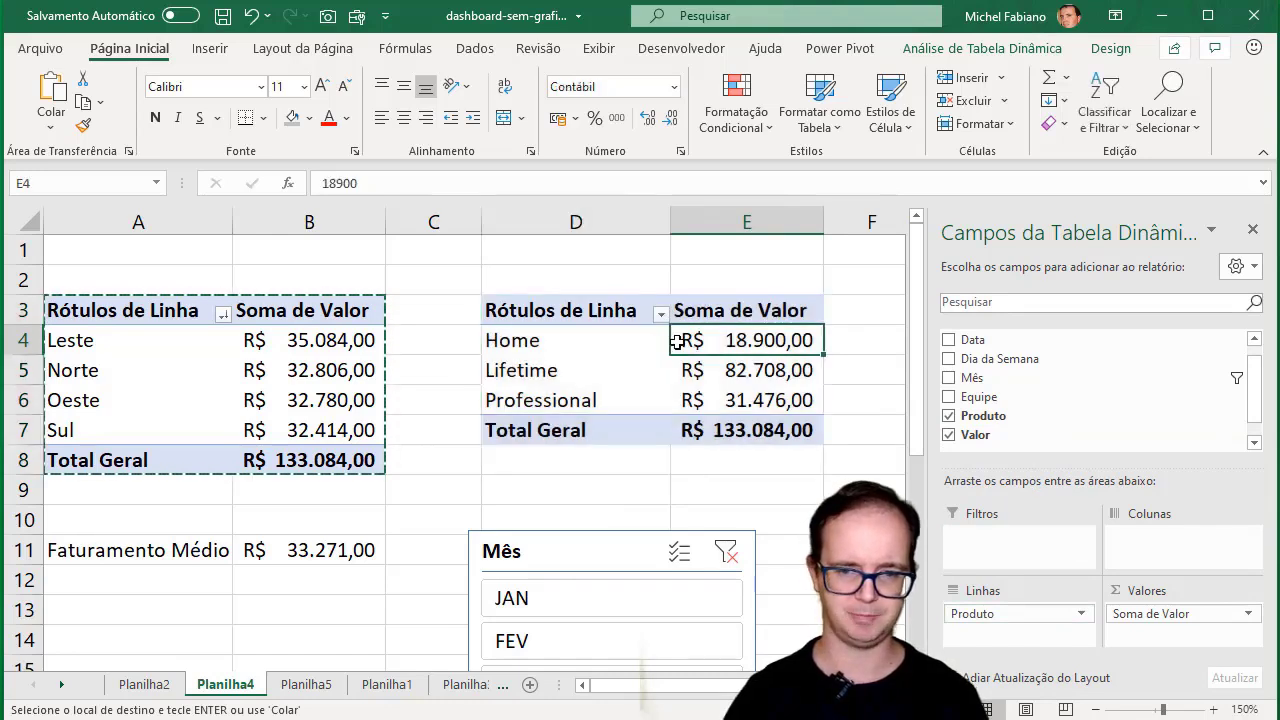
{"action": "left_click", "coordinate": [605, 339]}
{"action": "left_click", "coordinate": [598, 371]}
{"action": "left_click", "coordinate": [588, 399]}
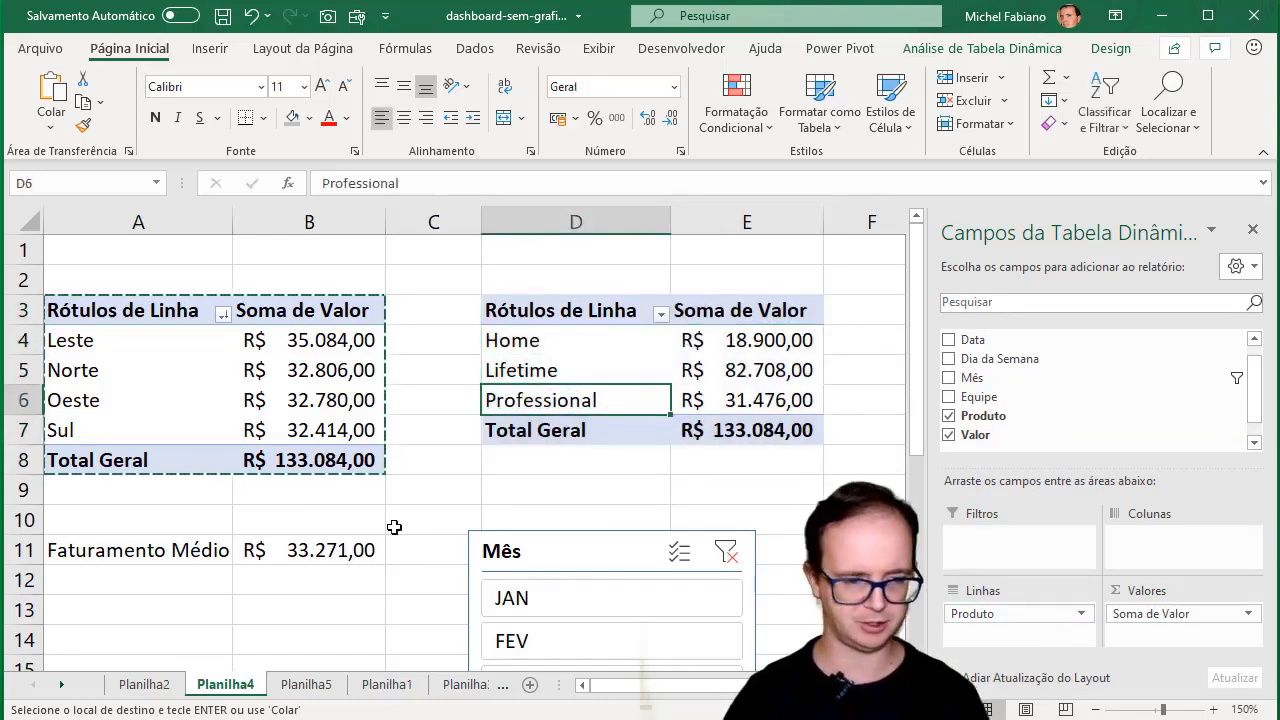
Insert a solid house icon from the Ícones library onto the Painel de Vendas sheet
{"action": "left_click", "coordinate": [297, 686]}
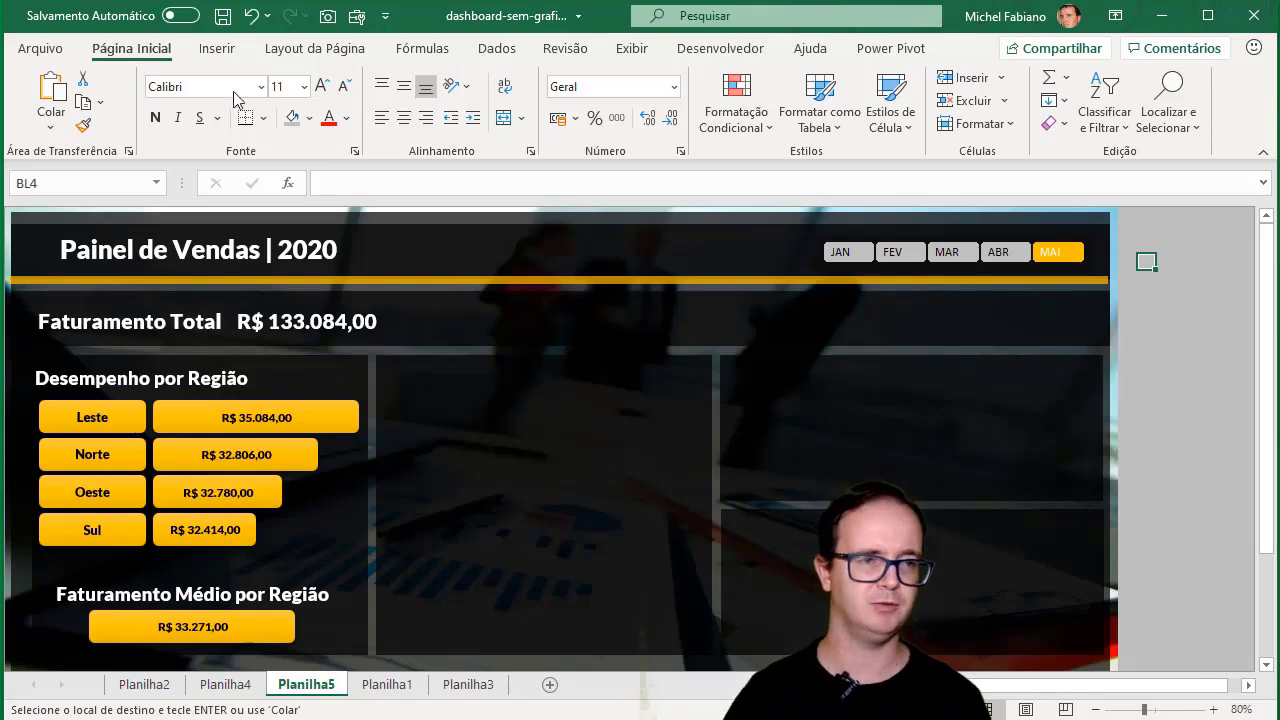
{"action": "left_click", "coordinate": [216, 48]}
{"action": "left_click", "coordinate": [255, 127]}
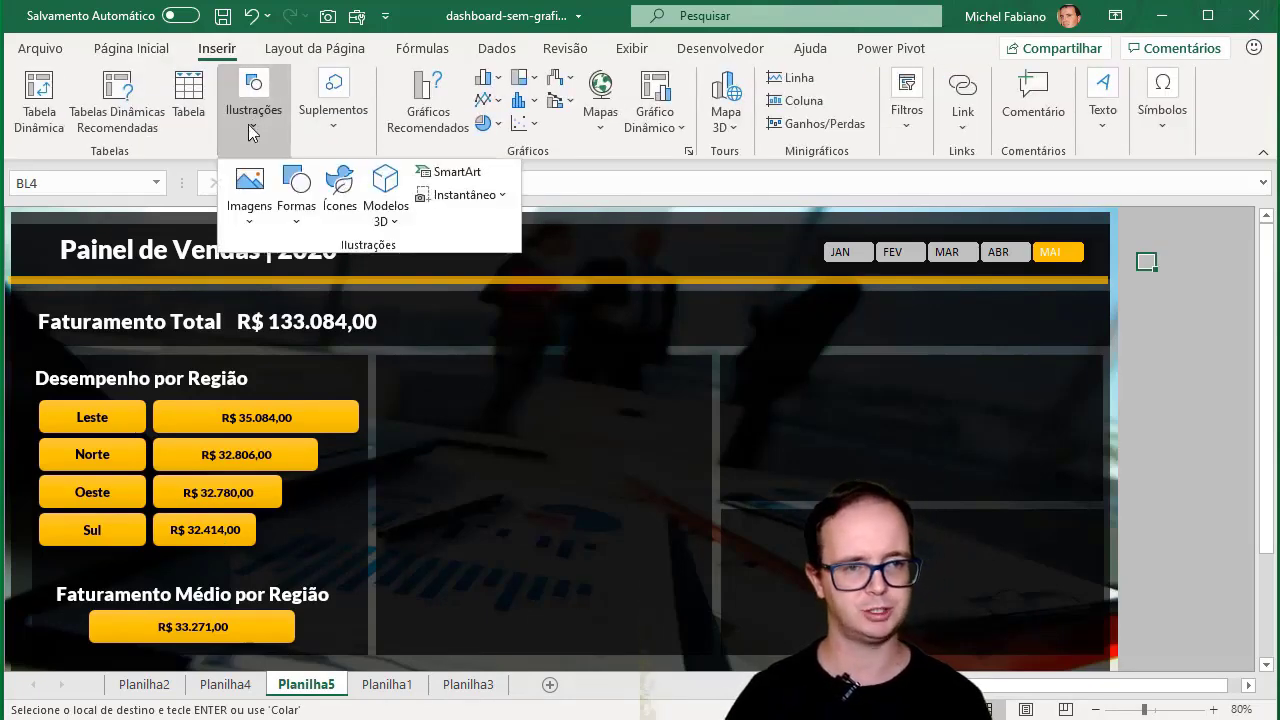
{"action": "left_click", "coordinate": [339, 185]}
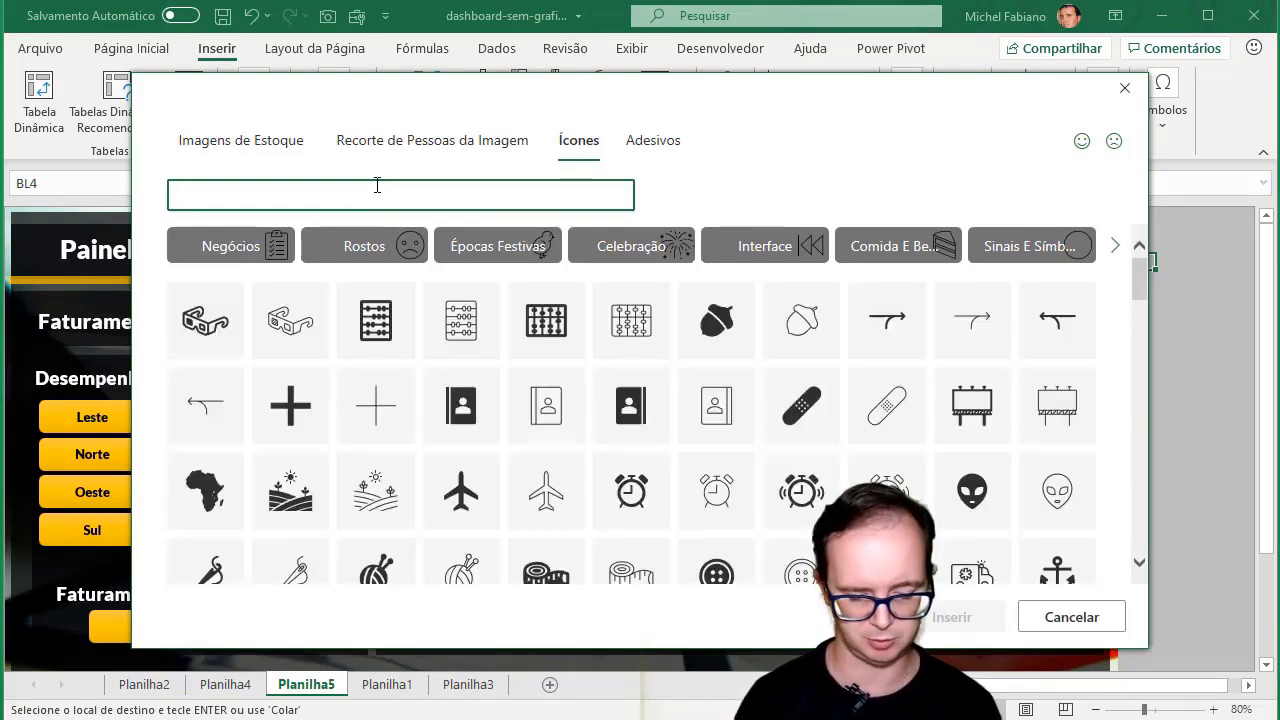
{"action": "type", "text": "h"}
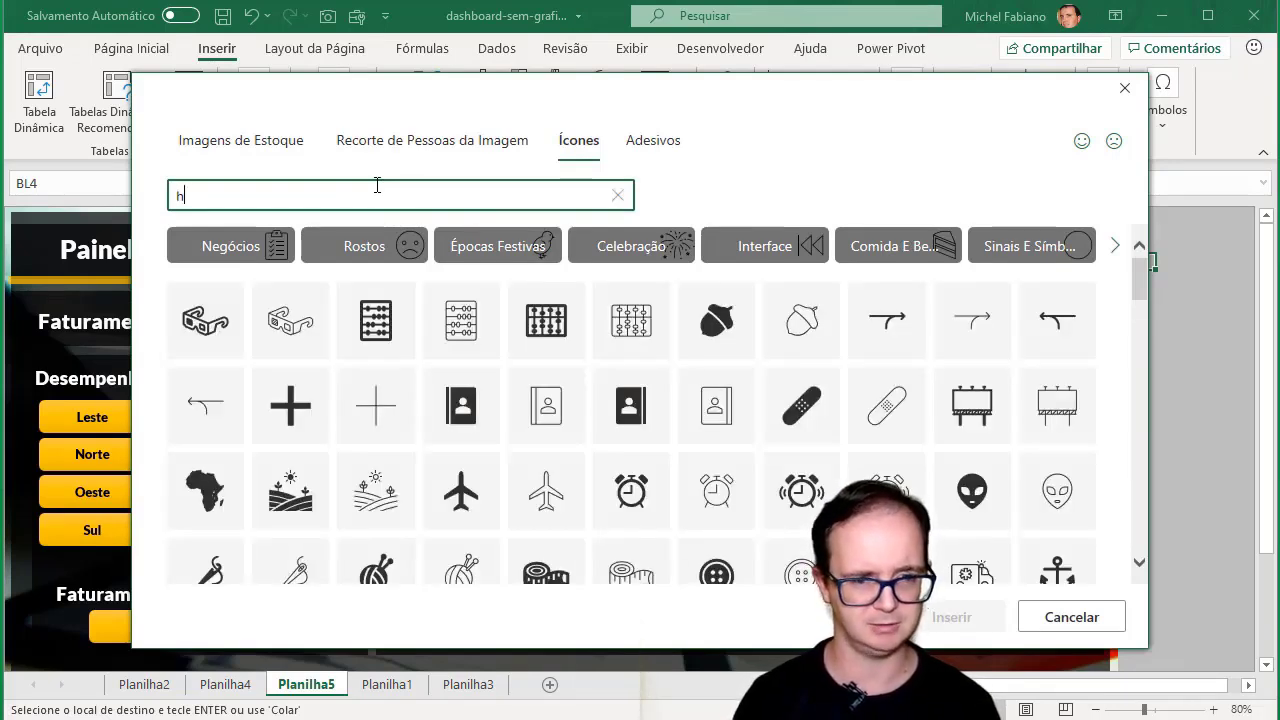
{"action": "type", "text": "casa"}
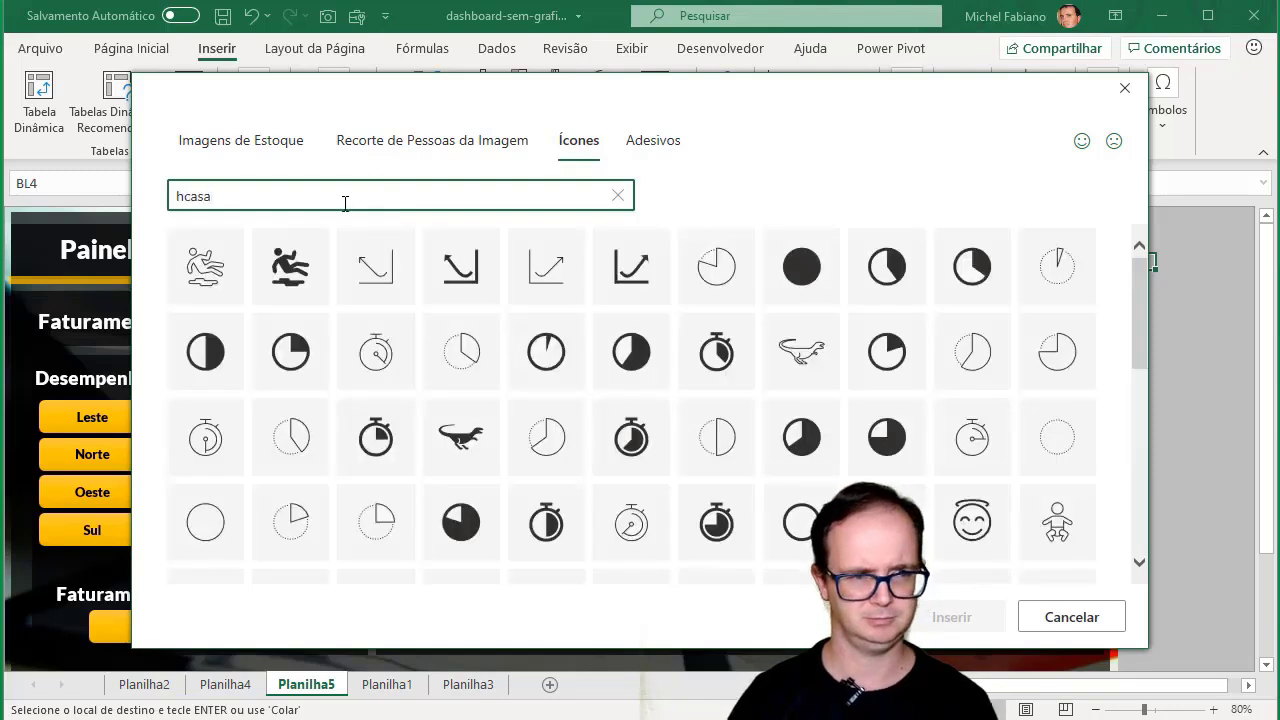
{"action": "double_click", "coordinate": [208, 197]}
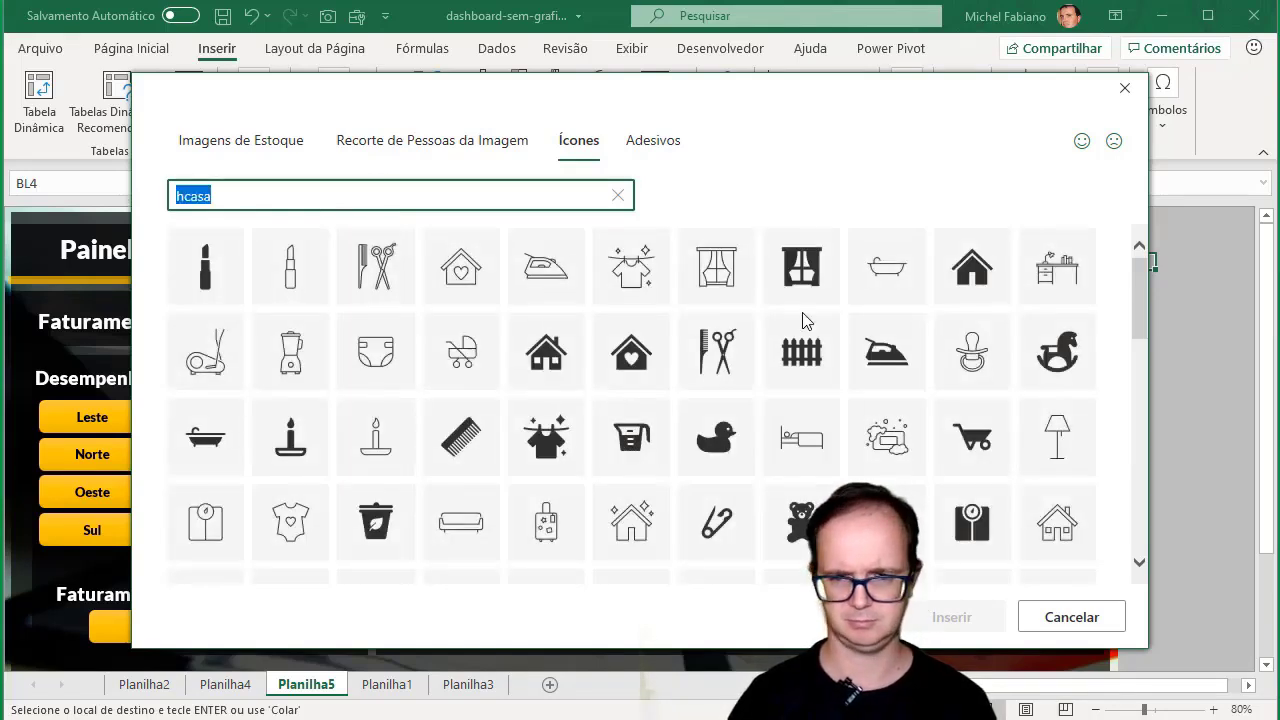
{"action": "left_click", "coordinate": [992, 276]}
{"action": "left_click", "coordinate": [976, 616]}
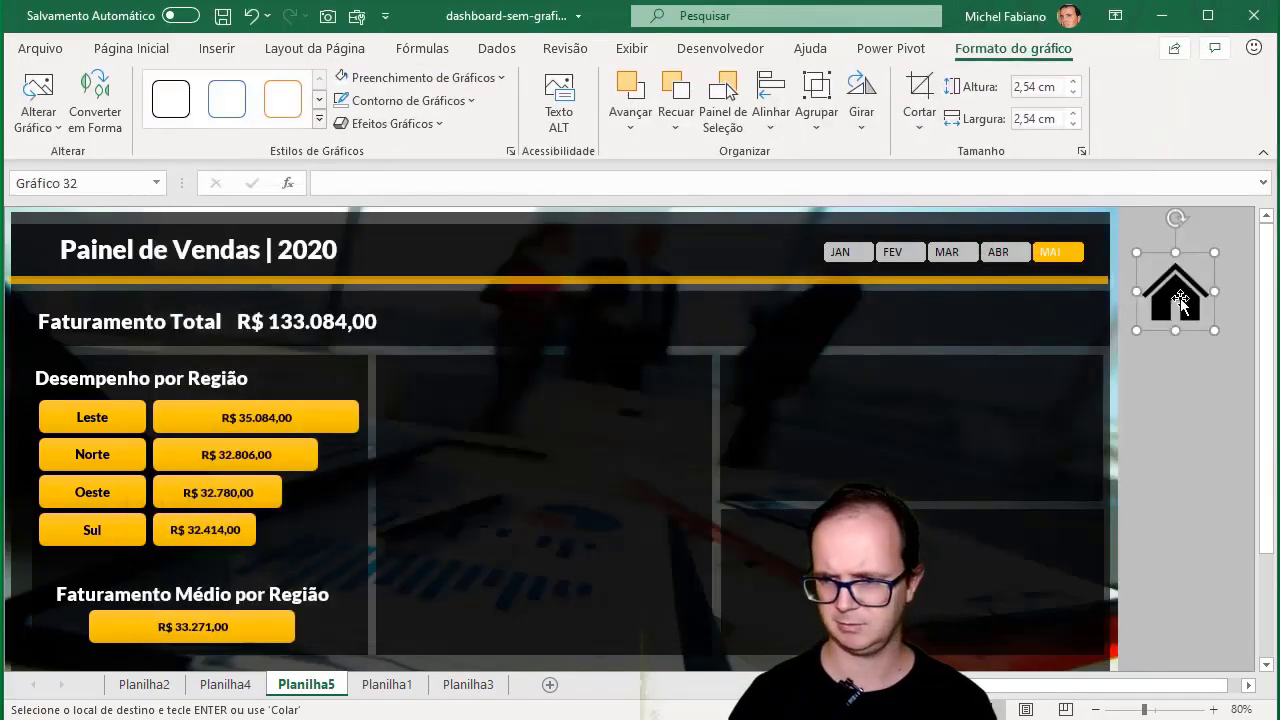
Fill the house icon gold and move it into the middle dashboard panel
{"action": "left_click", "coordinate": [461, 76]}
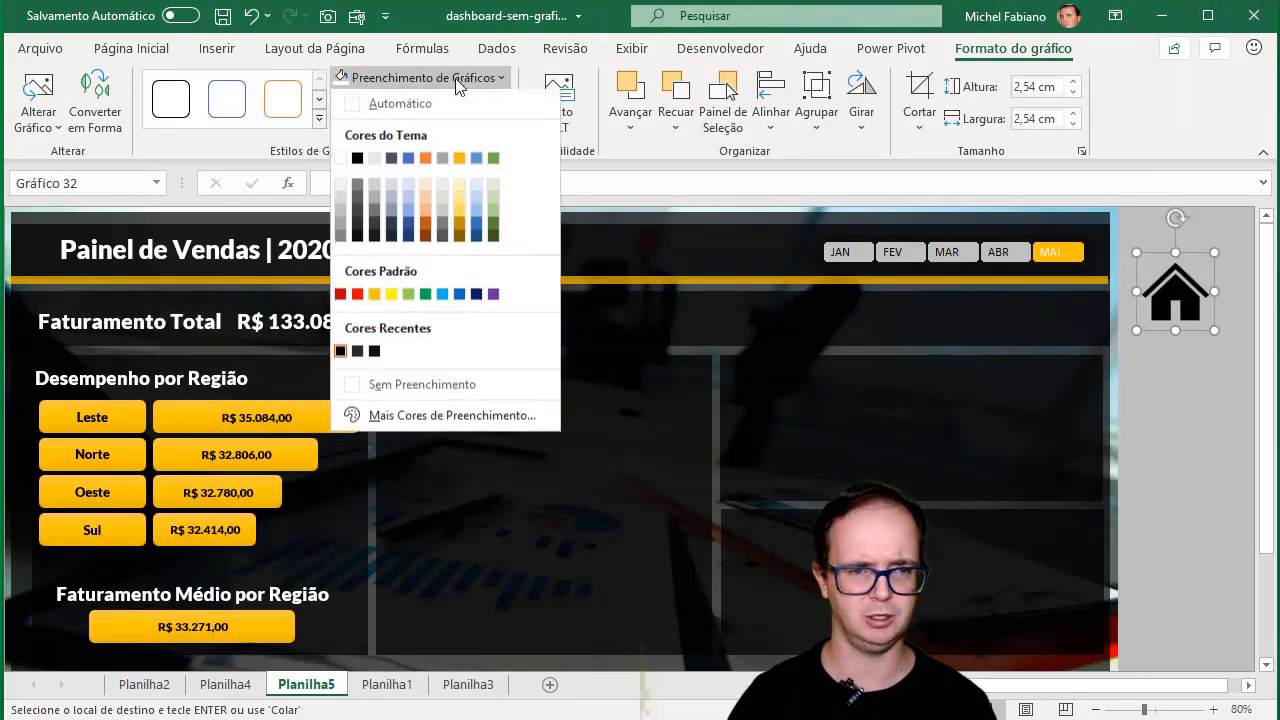
{"action": "left_click", "coordinate": [469, 160]}
{"action": "left_click_drag", "start_coordinate": [1171, 308], "coordinate": [443, 468]}
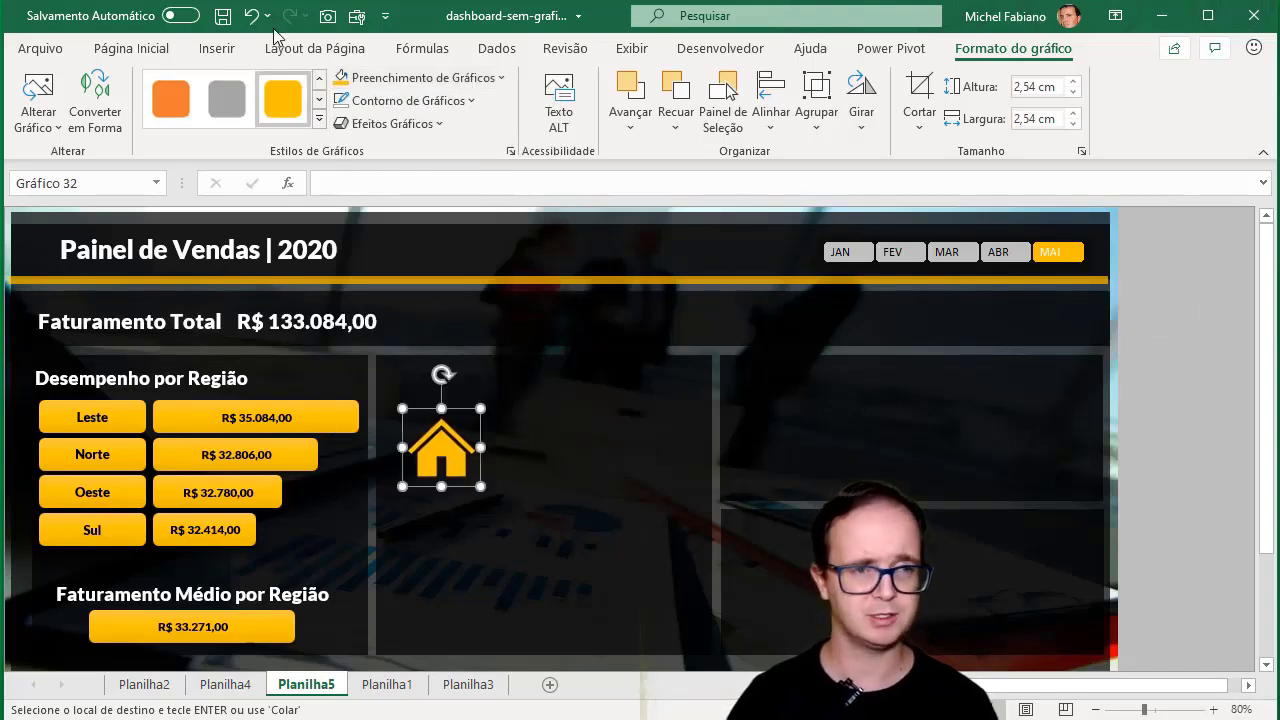
{"action": "left_click", "coordinate": [217, 48]}
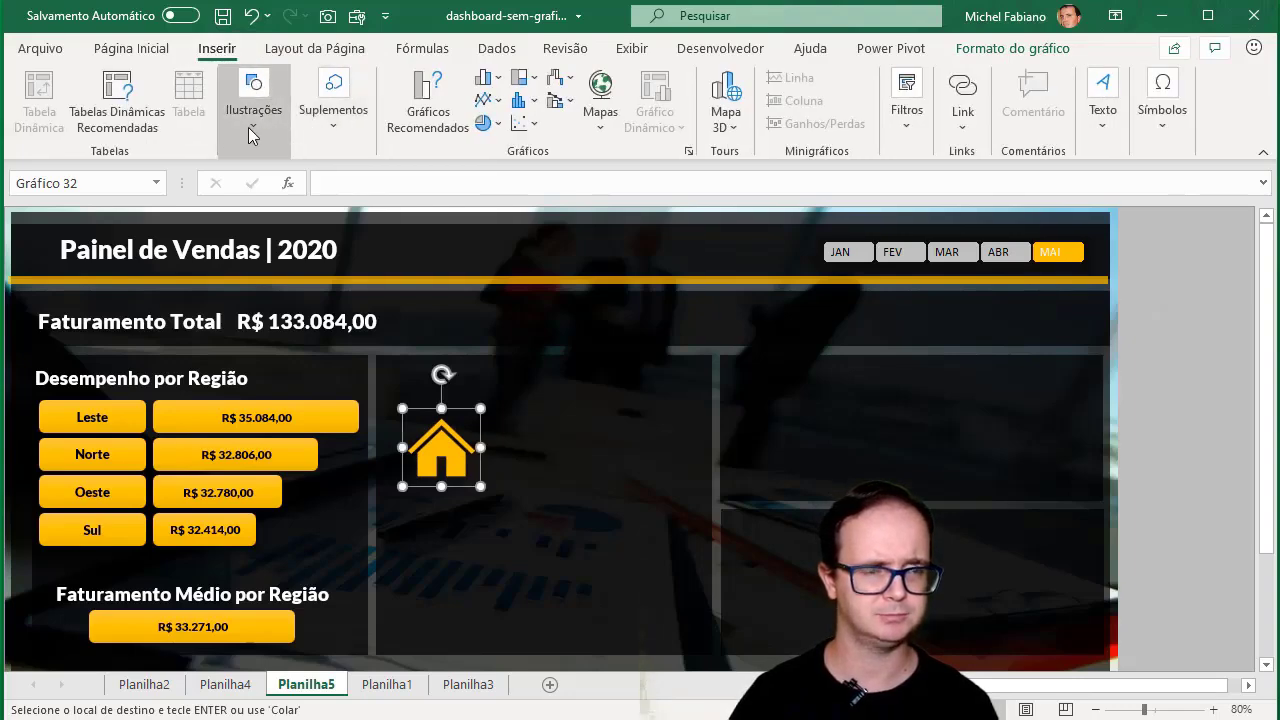
Search the icon library for 'escritorio' and insert the tall office building and city-buildings icons
{"action": "left_click", "coordinate": [248, 127]}
{"action": "left_click", "coordinate": [335, 207]}
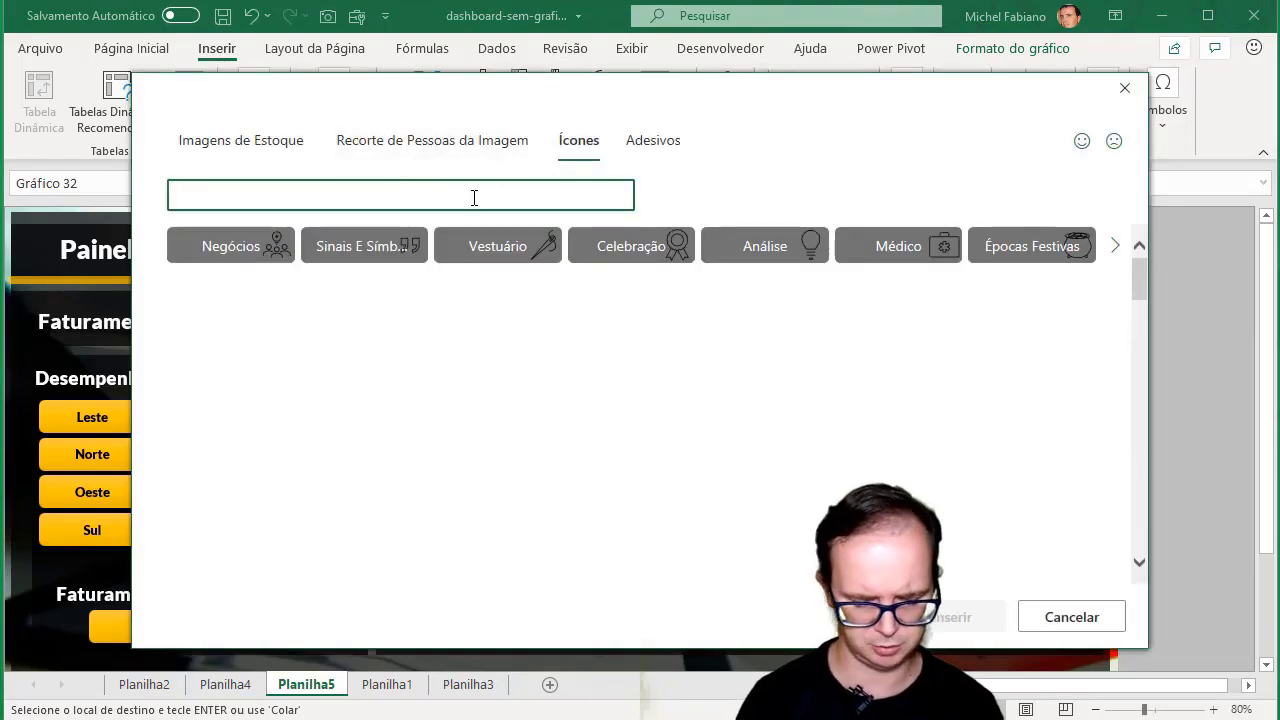
{"action": "type", "text": "bu"}
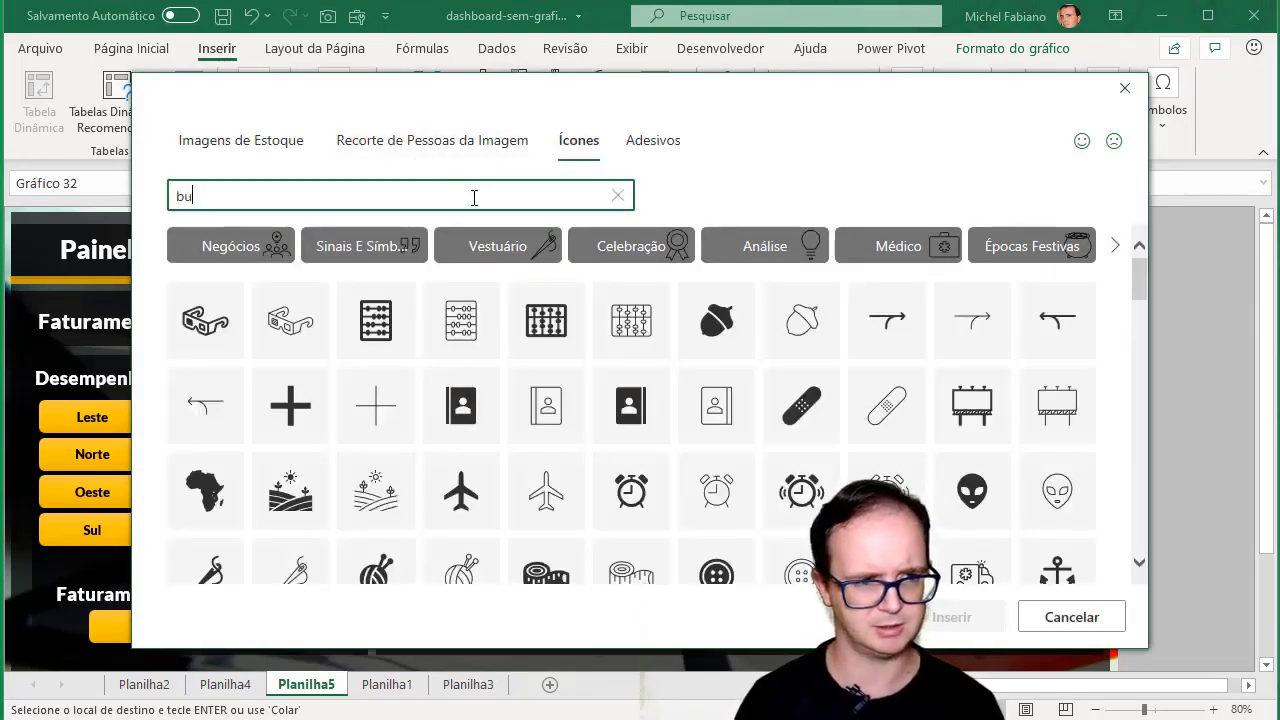
{"action": "type", "text": "siness"}
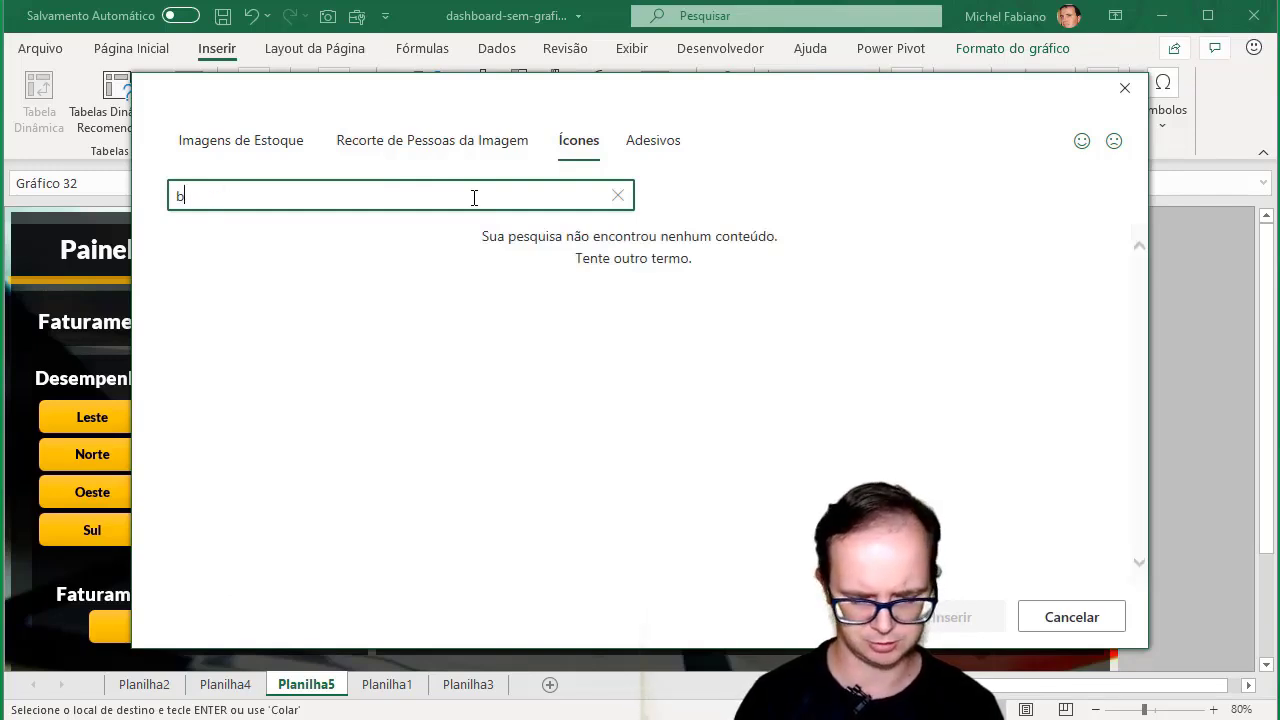
{"action": "left_click_drag", "start_coordinate": [474, 197], "coordinate": [151, 194]}
{"action": "type", "text": "es"}
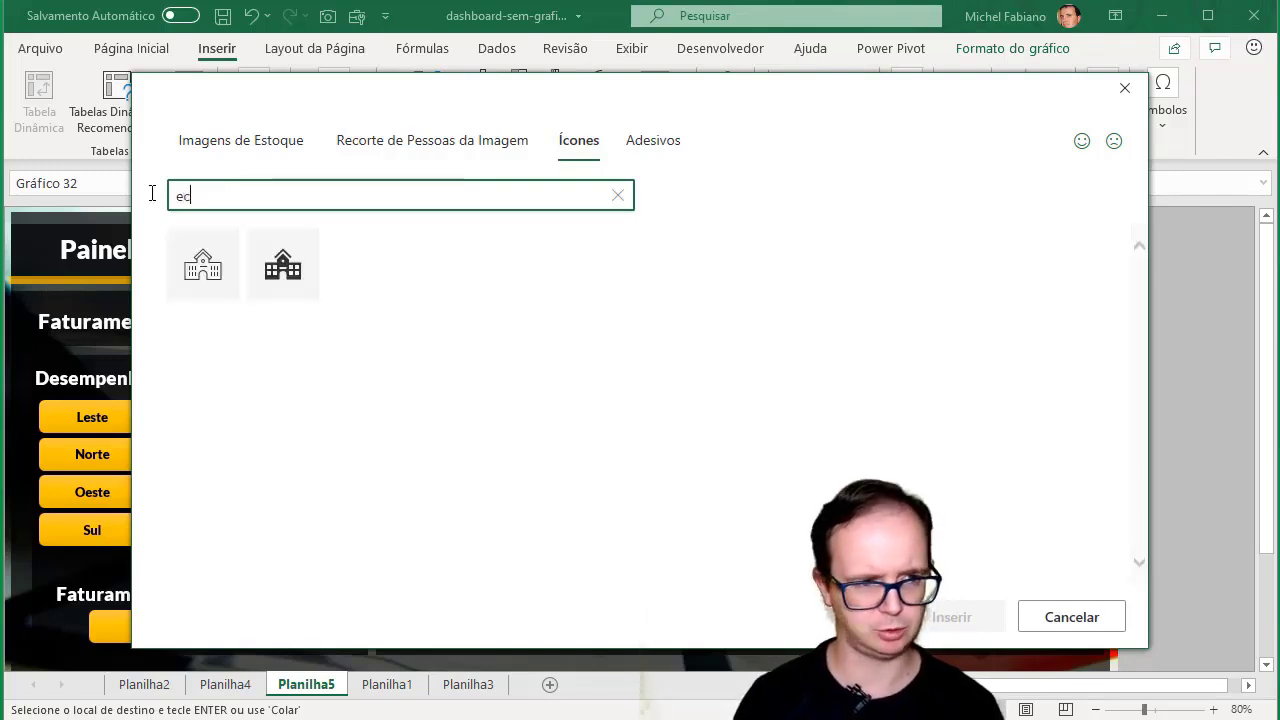
{"action": "type", "text": "critorio"}
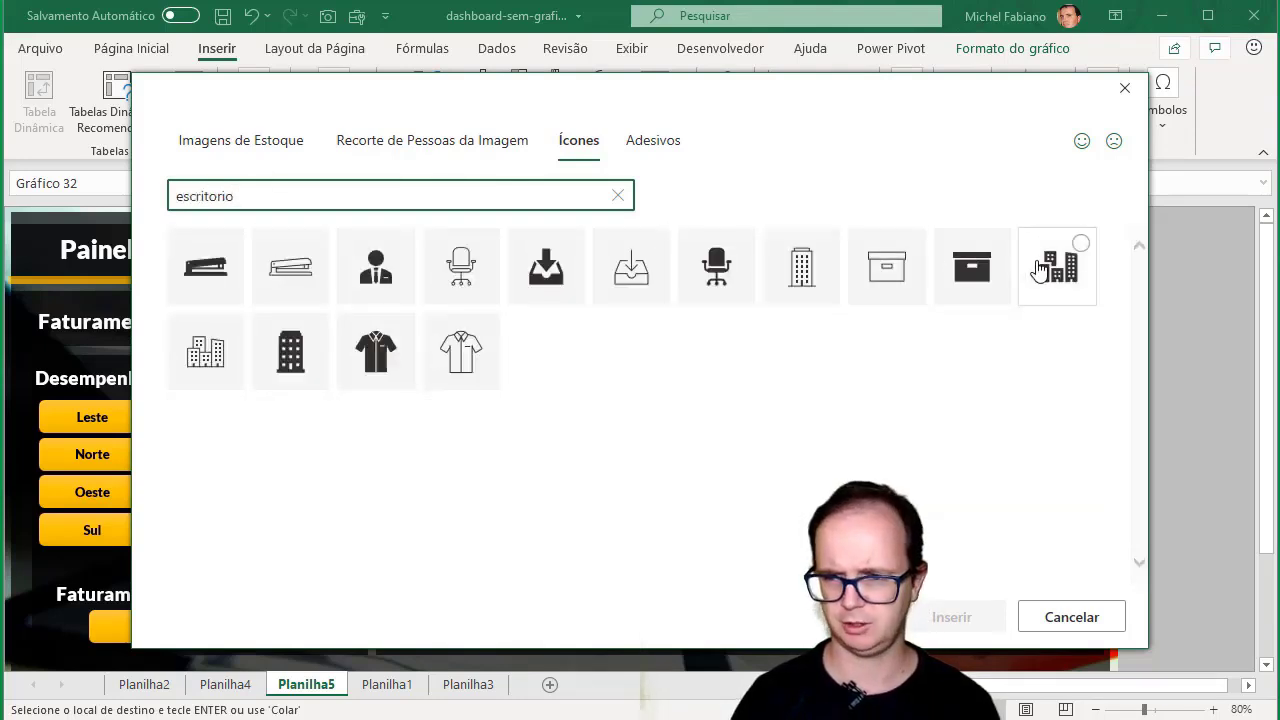
{"action": "left_click", "coordinate": [289, 360]}
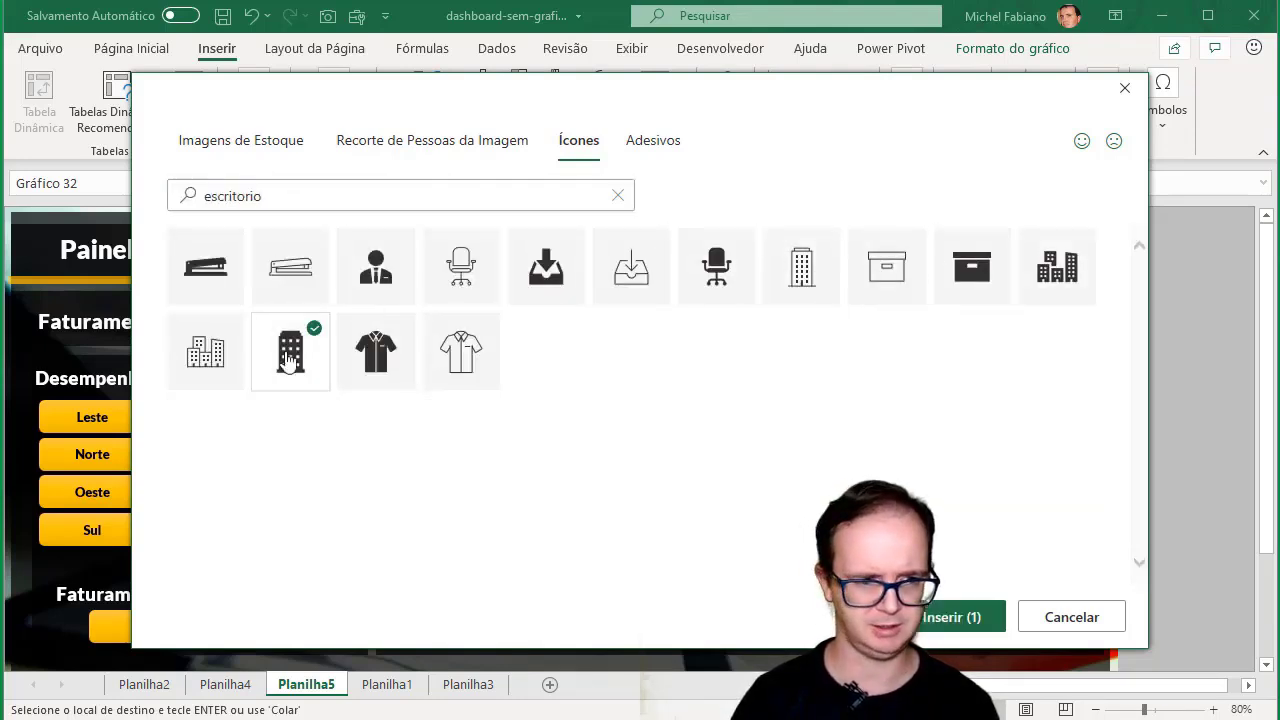
{"action": "left_click", "coordinate": [1057, 265]}
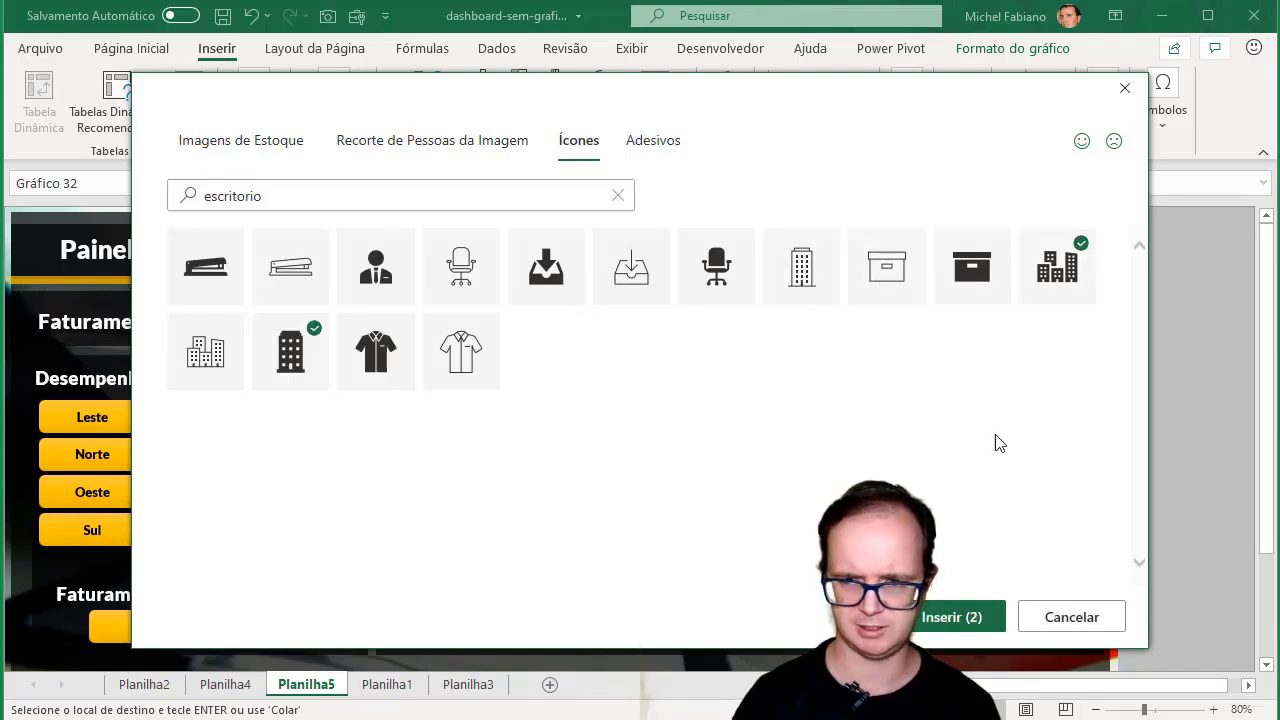
{"action": "left_click", "coordinate": [948, 620]}
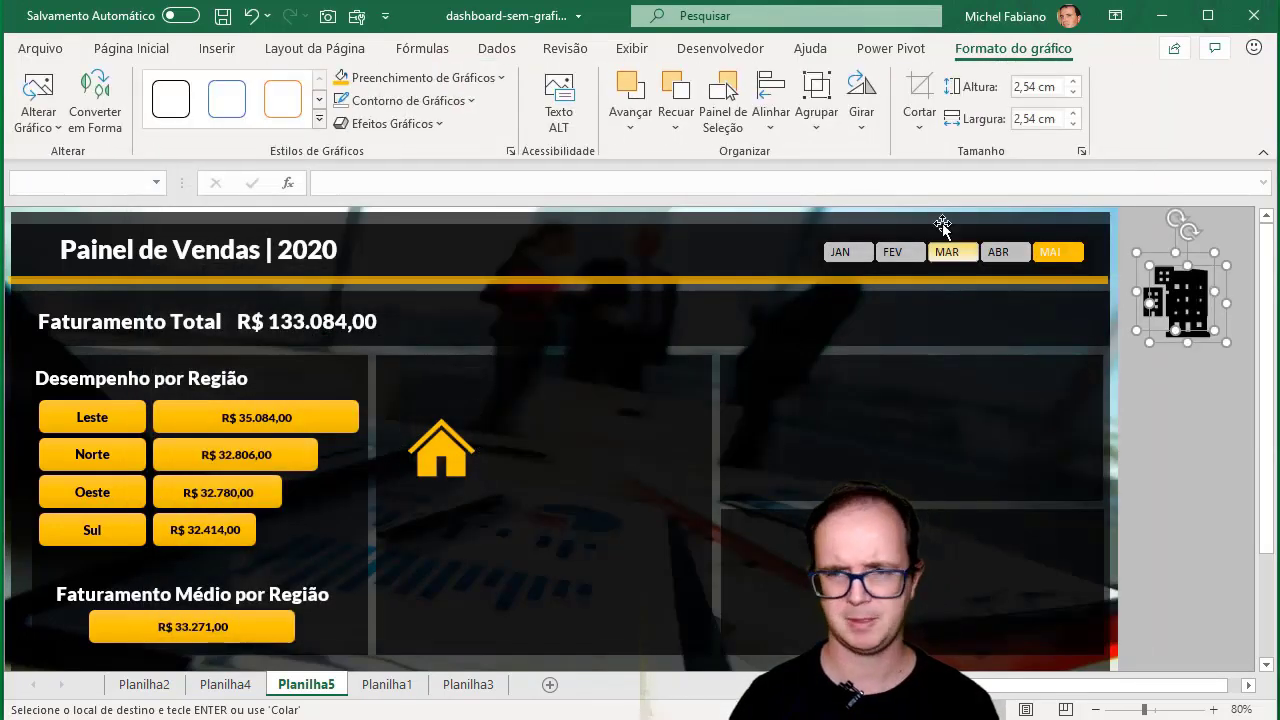
Fill the building icons gold and stack house, tall building and city icons in one column
{"action": "left_click", "coordinate": [341, 77]}
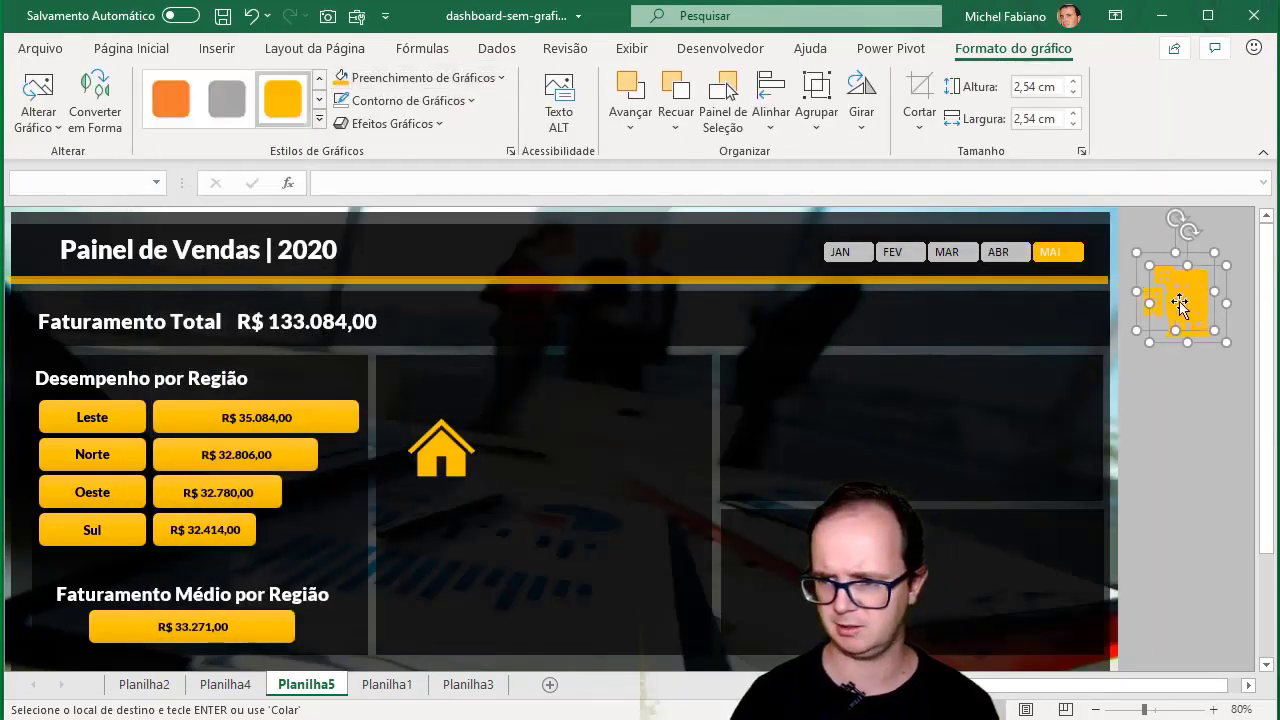
{"action": "mouse_move", "coordinate": [1189, 315]}
{"action": "left_mouse_down"}
{"action": "mouse_move", "coordinate": [568, 548]}
{"action": "mouse_move", "coordinate": [440, 522]}
{"action": "left_mouse_up"}
{"action": "left_click_drag", "start_coordinate": [441, 448], "coordinate": [437, 421]}
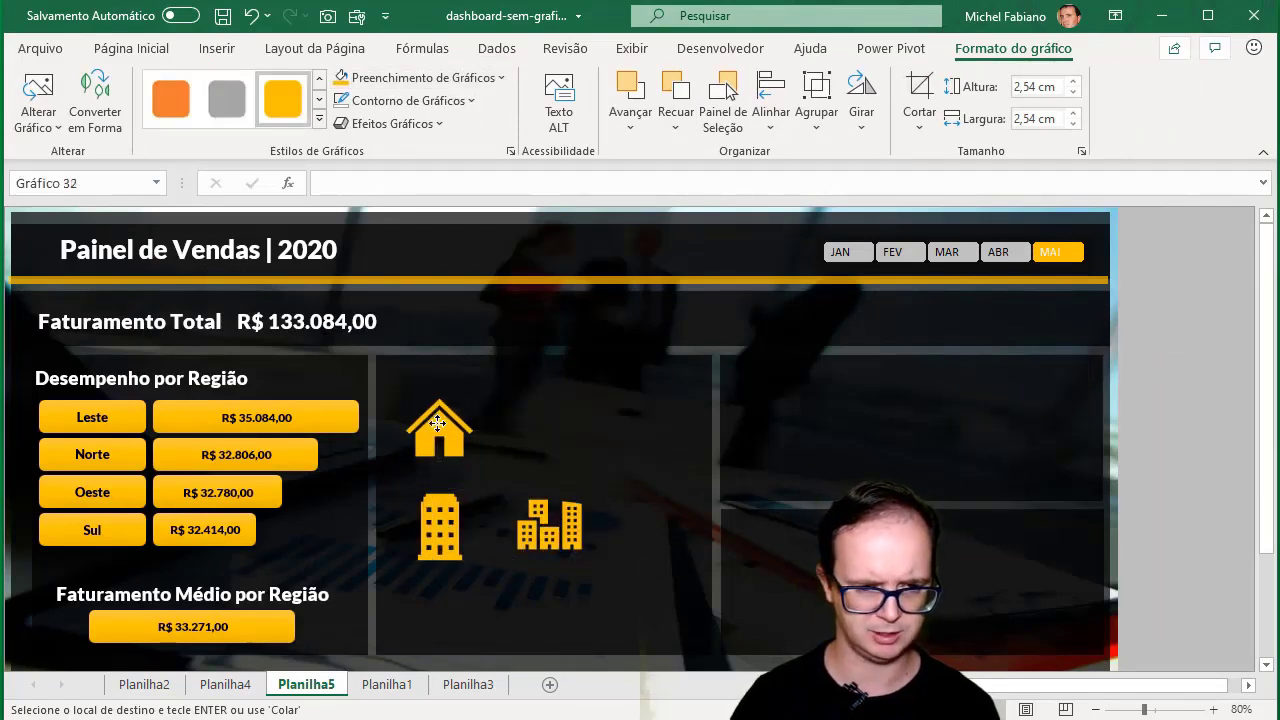
{"action": "left_click_drag", "start_coordinate": [440, 526], "coordinate": [440, 508]}
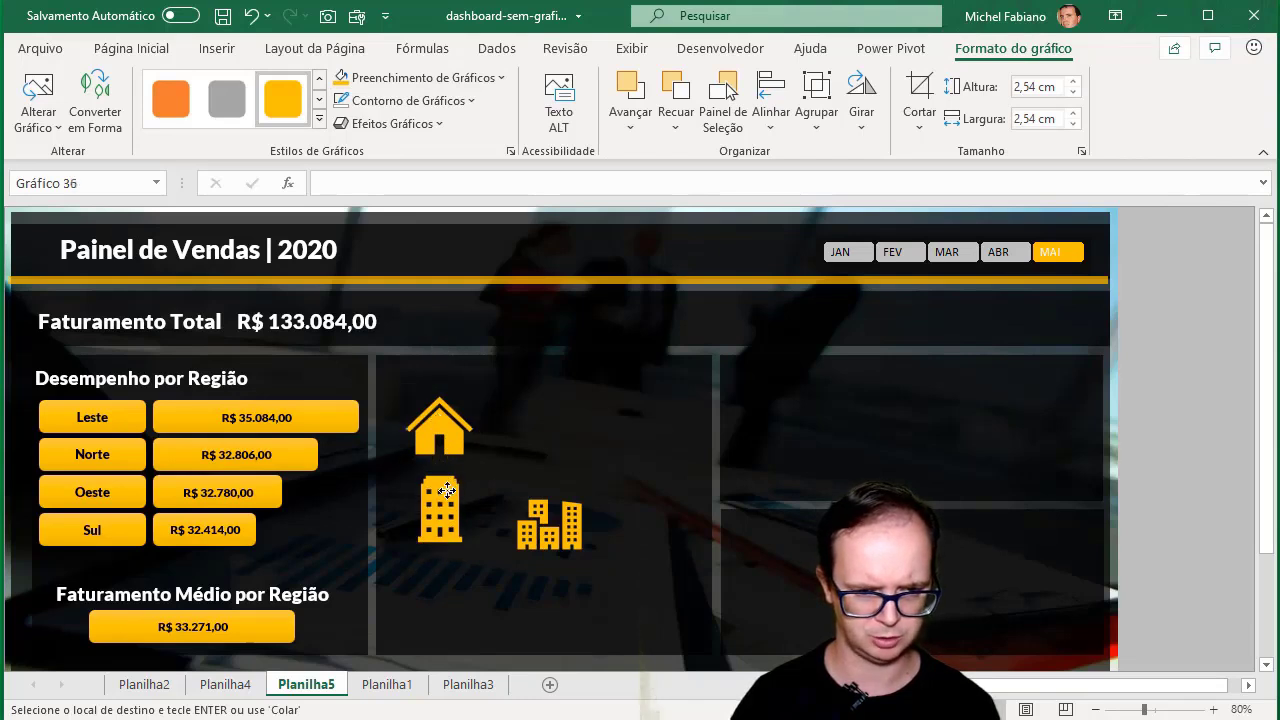
{"action": "left_click_drag", "start_coordinate": [562, 530], "coordinate": [444, 608]}
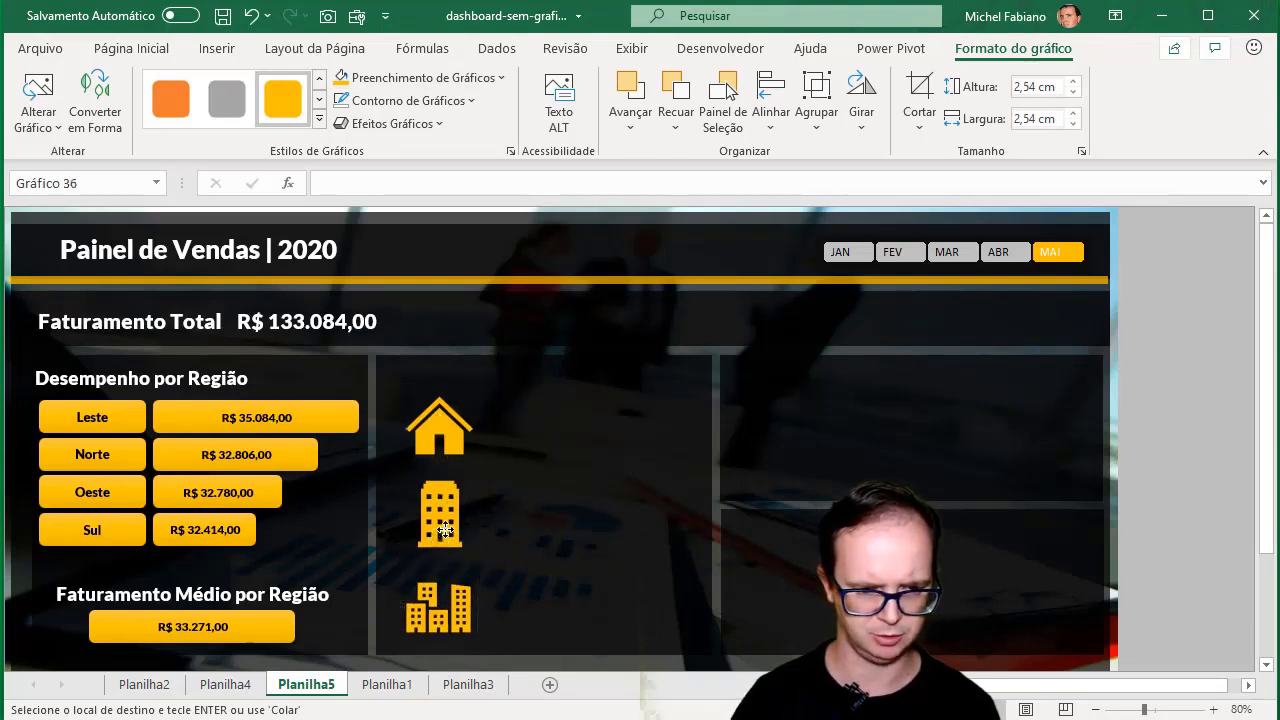
{"action": "left_click_drag", "start_coordinate": [444, 525], "coordinate": [444, 536]}
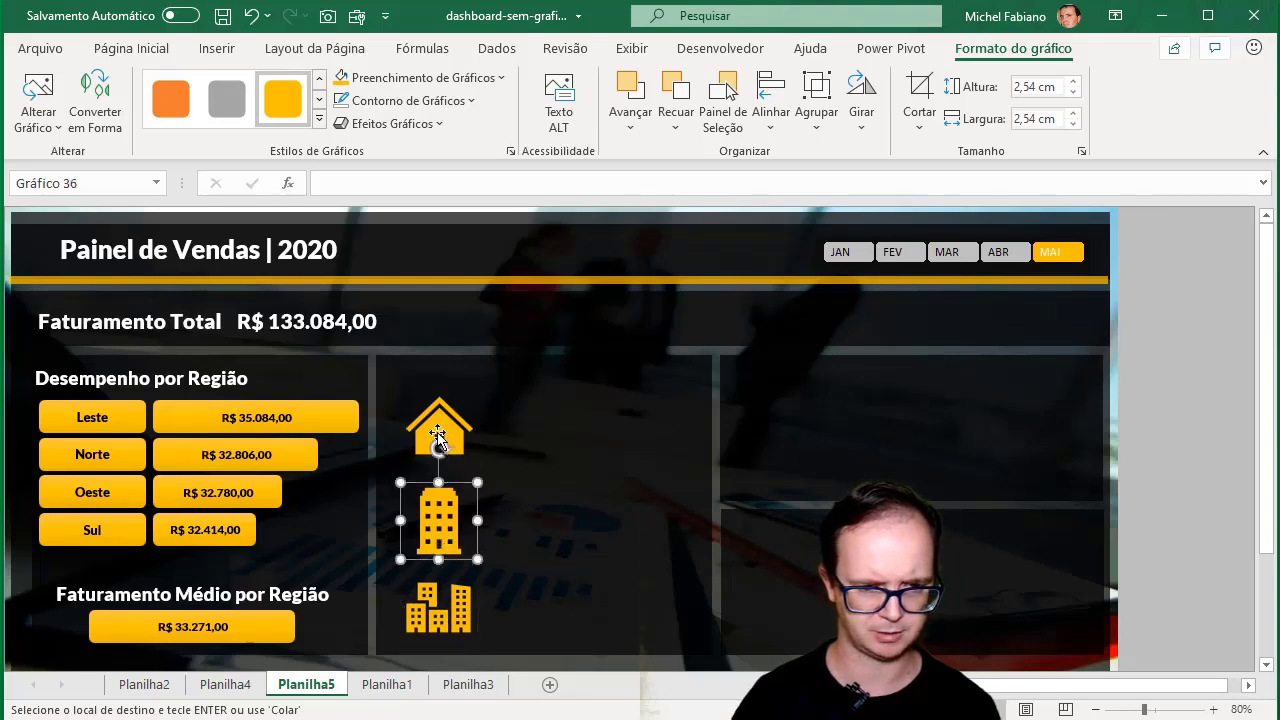
{"action": "left_click_drag", "start_coordinate": [438, 423], "coordinate": [438, 428]}
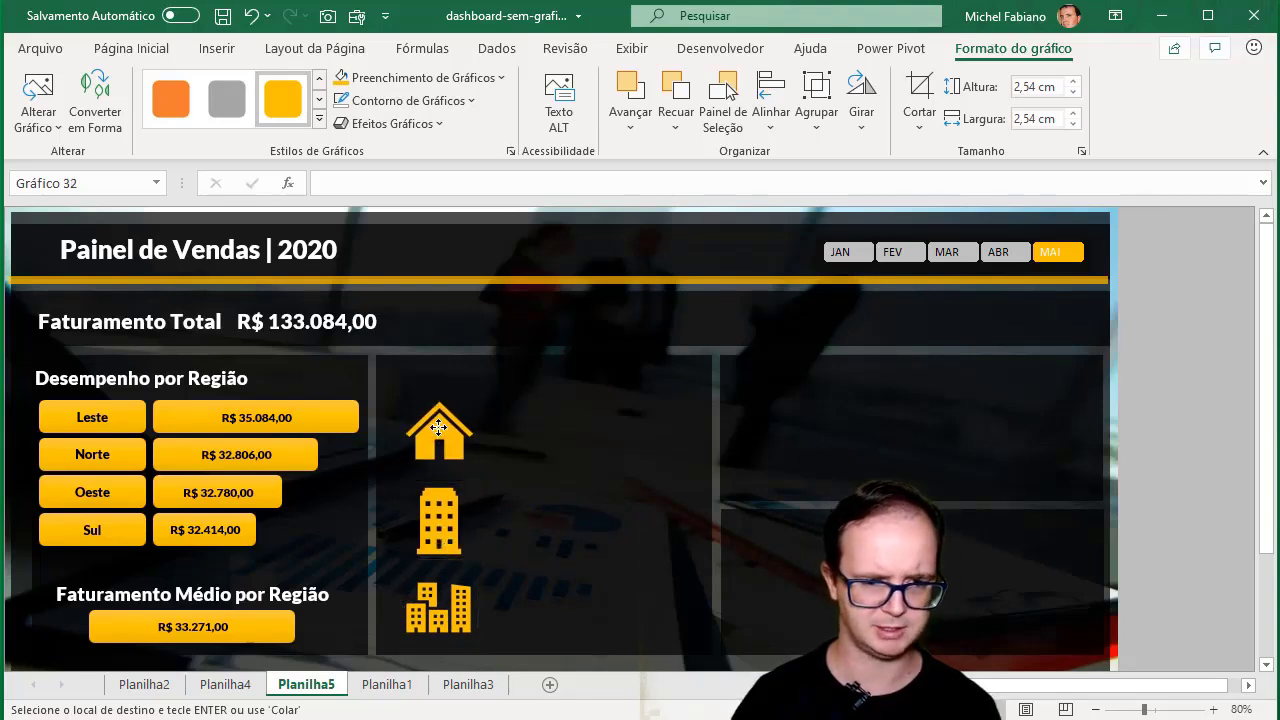
{"action": "left_click", "coordinate": [438, 427]}
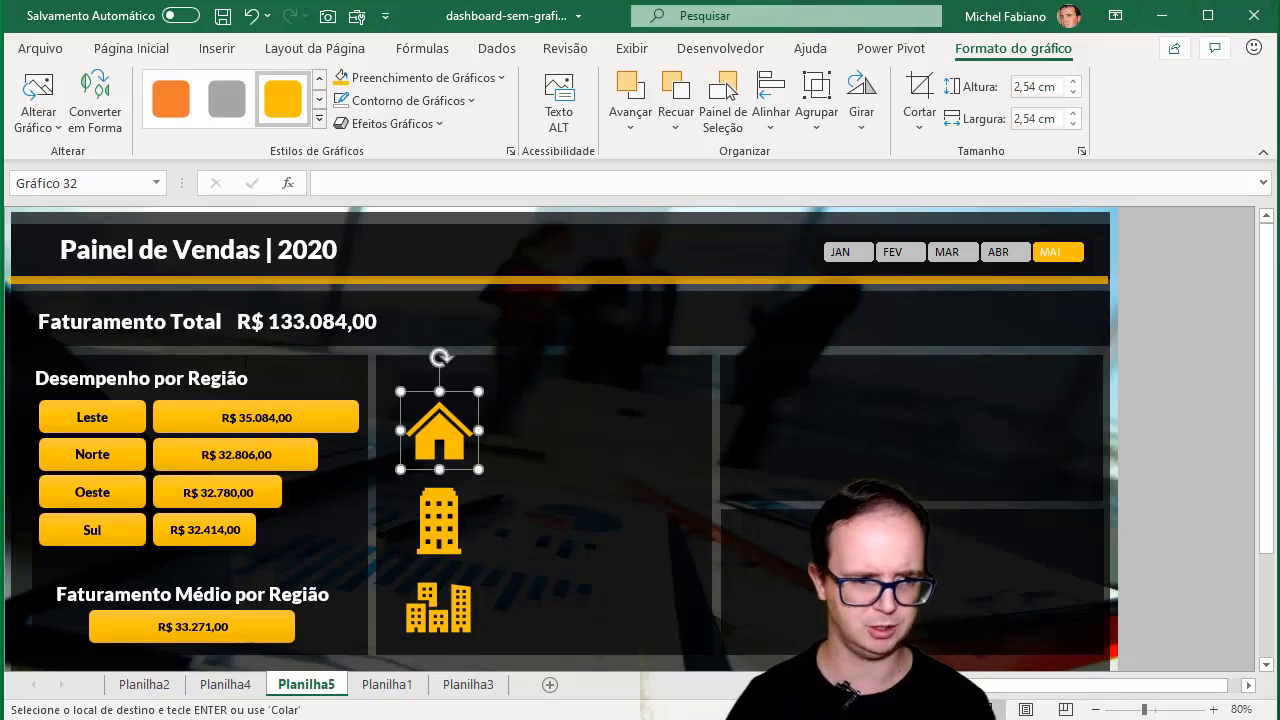
{"action": "left_click", "coordinate": [222, 376]}
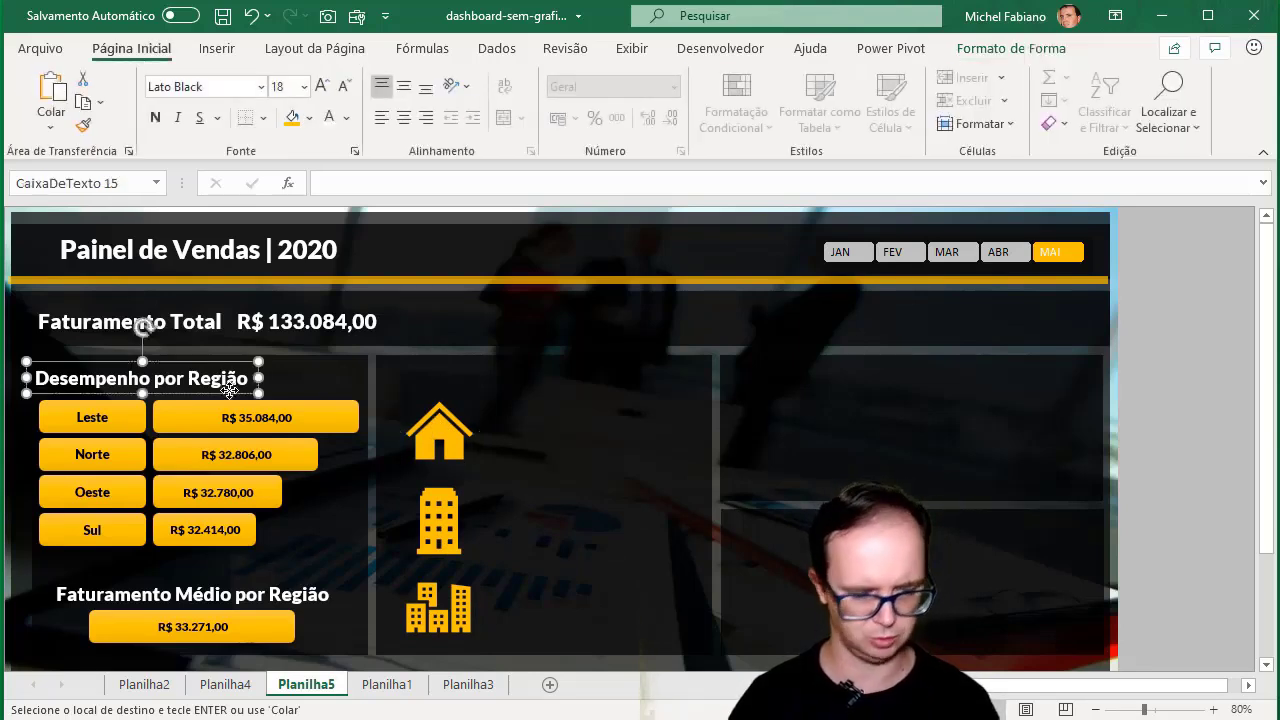
Duplicate the Desempenho por Região heading above the middle panel, renamed Desempenho por Produto
{"action": "key", "text": "ctrl+v"}
{"action": "mouse_move", "coordinate": [250, 408]}
{"action": "left_mouse_down"}
{"action": "mouse_move", "coordinate": [545, 418]}
{"action": "mouse_move", "coordinate": [587, 395]}
{"action": "left_mouse_up"}
{"action": "double_click", "coordinate": [573, 380]}
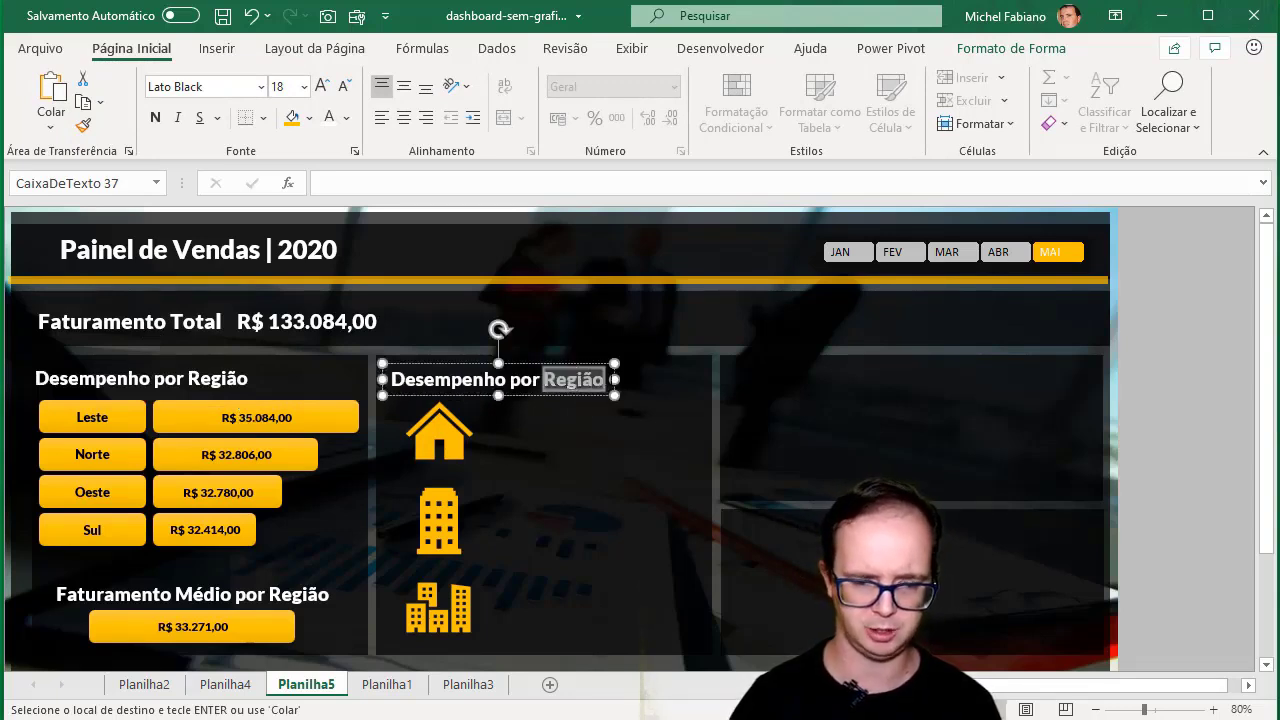
{"action": "type", "text": "Produt"}
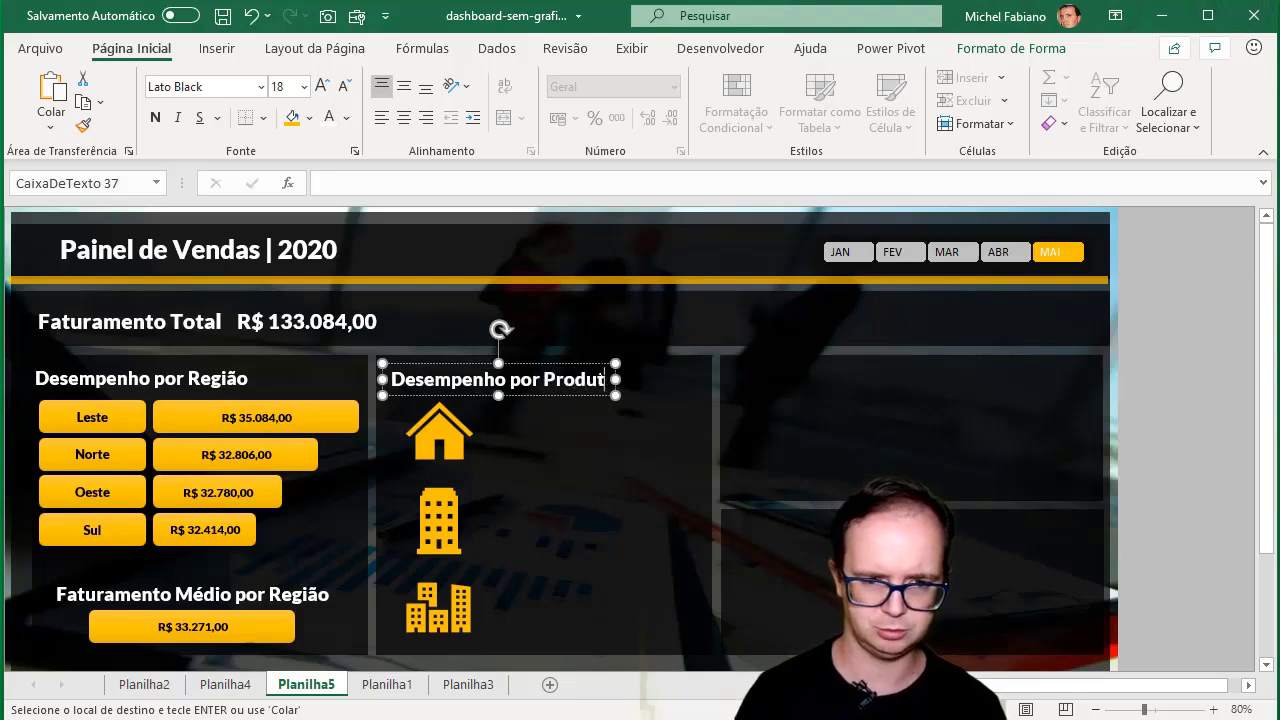
{"action": "type", "text": "o"}
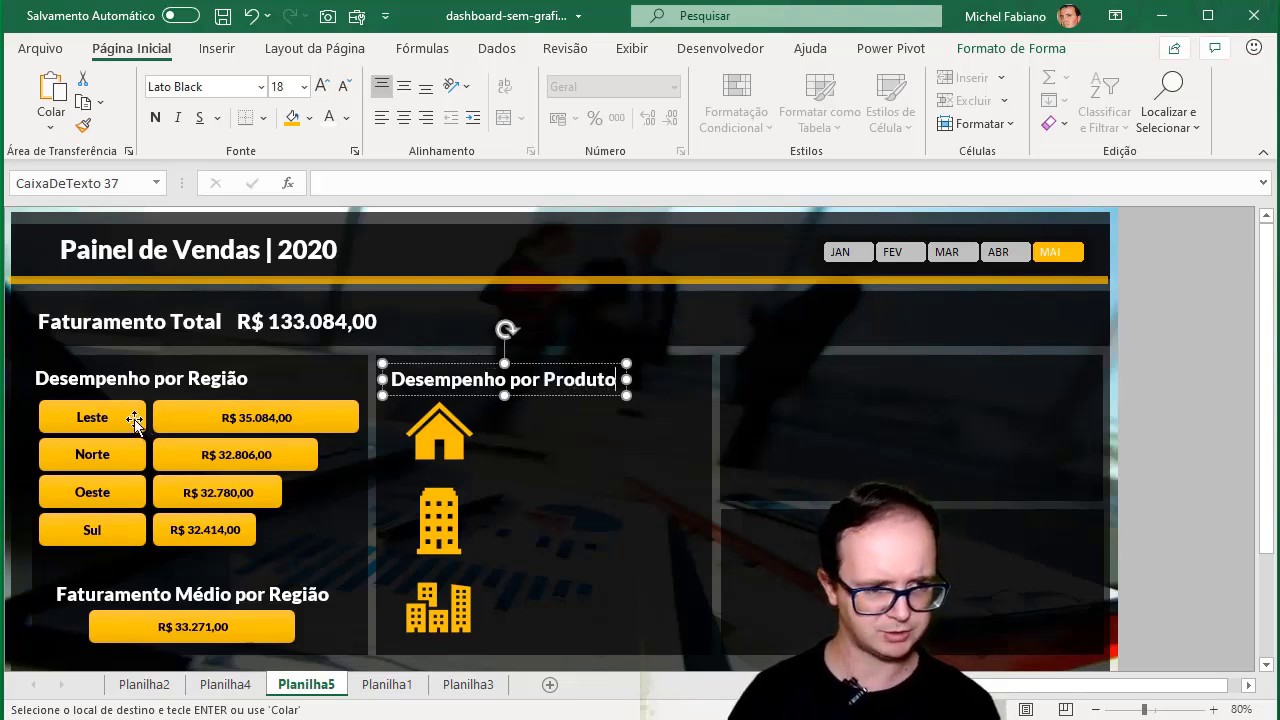
Copy the Leste label button and place it beside the house icon
{"action": "left_click", "coordinate": [134, 418]}
{"action": "key", "text": "ctrl+c"}
{"action": "key", "text": "ctrl+v"}
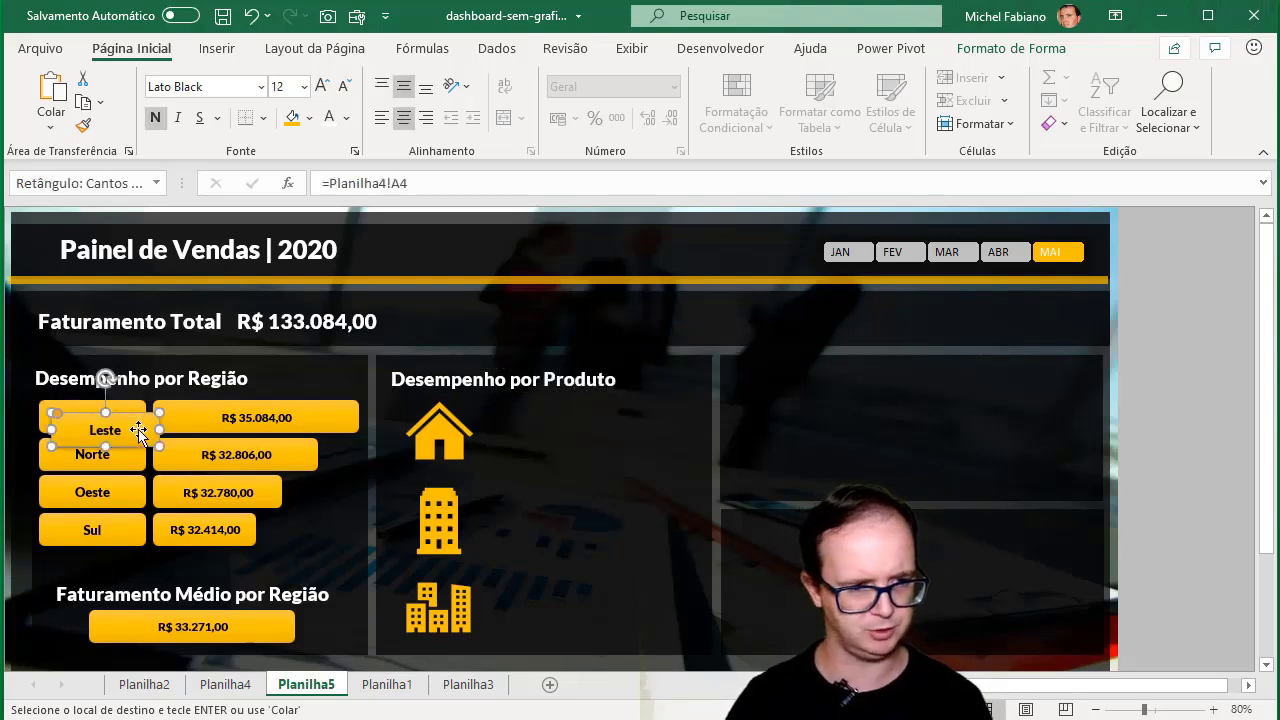
{"action": "left_click_drag", "start_coordinate": [134, 418], "coordinate": [571, 438]}
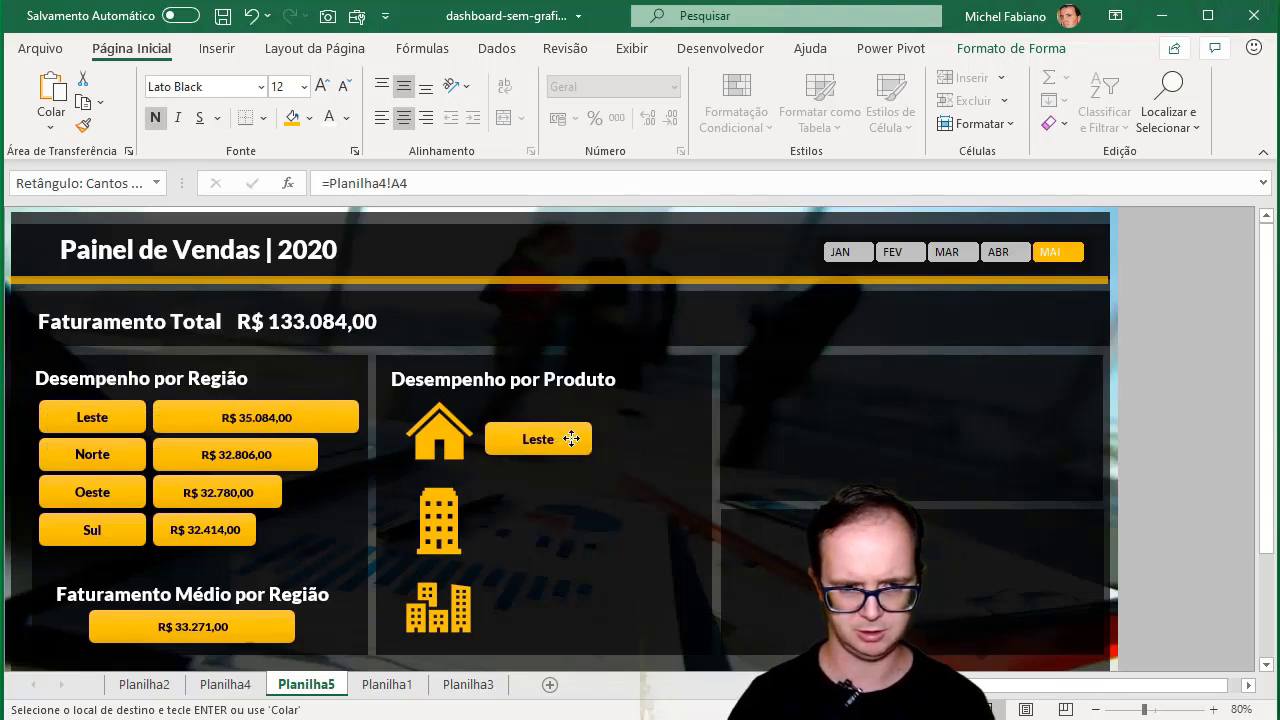
{"action": "left_click_drag", "start_coordinate": [572, 433], "coordinate": [574, 415]}
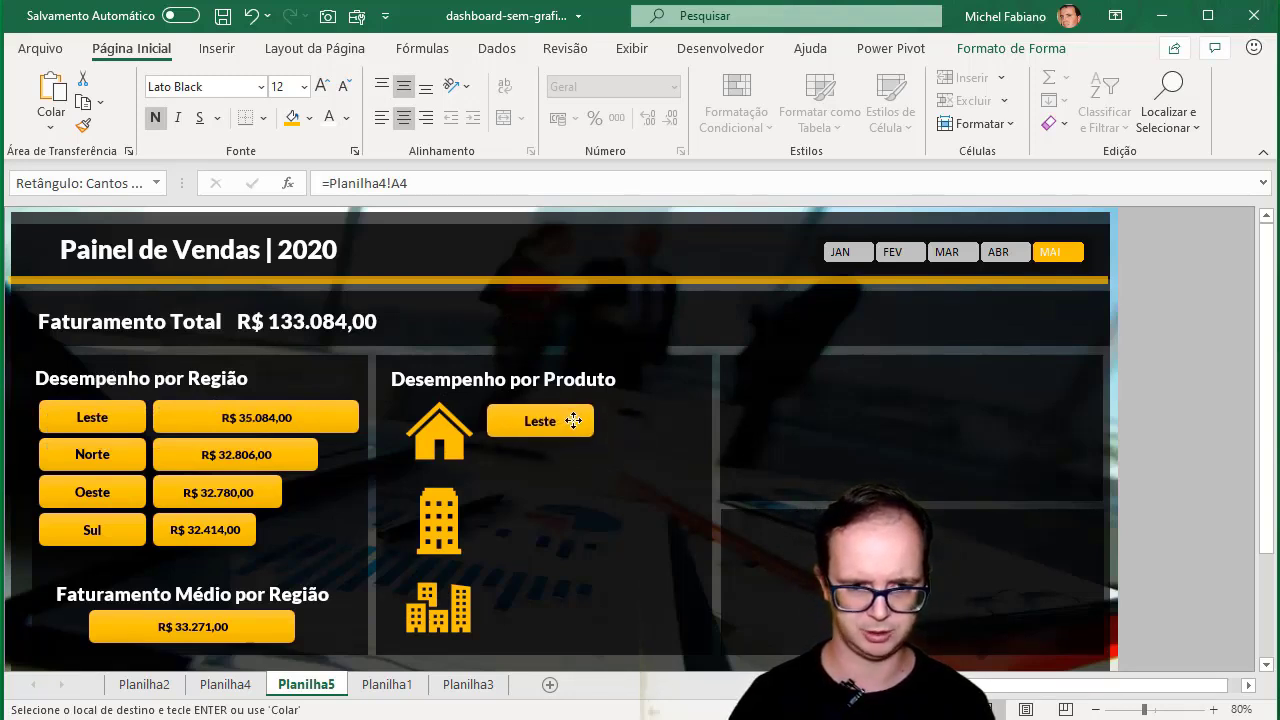
Remove the button's =Planilha4!A4 link and relabel it Home
{"action": "left_click", "coordinate": [388, 185]}
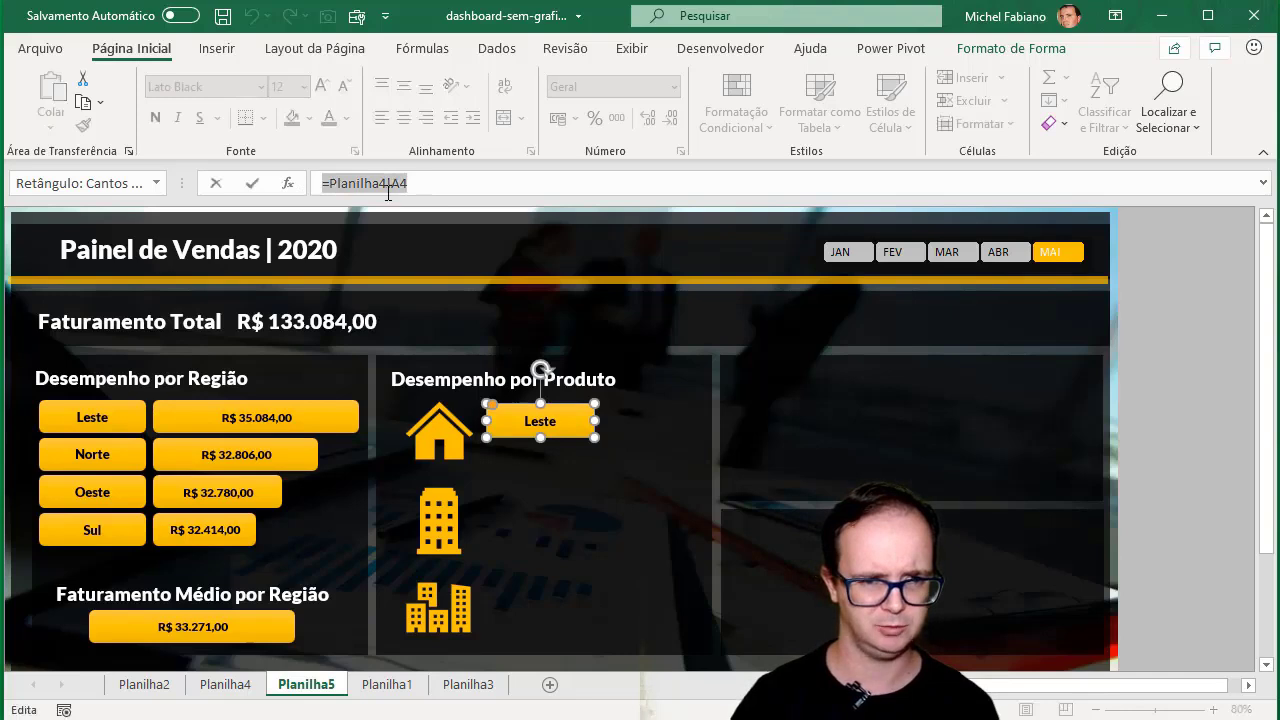
{"action": "key", "text": "BackSpace"}
{"action": "type", "text": "Home"}
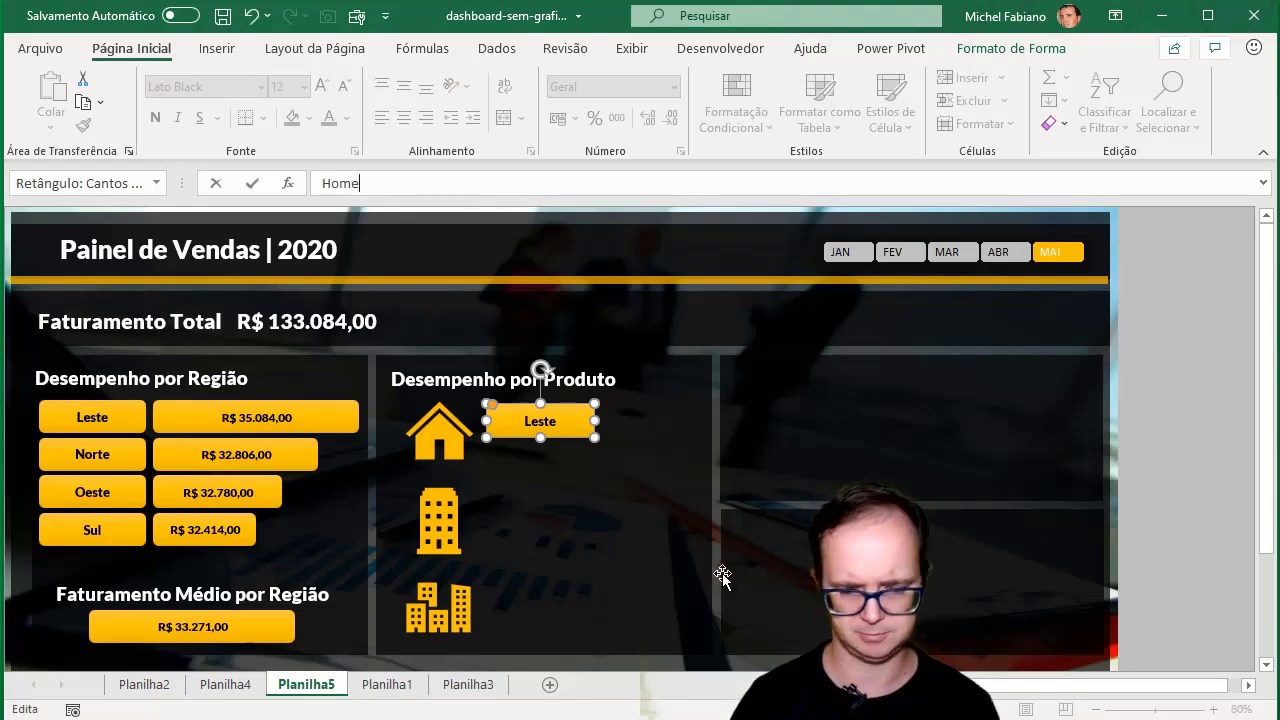
{"action": "key", "text": "Return"}
{"action": "left_click", "coordinate": [607, 426]}
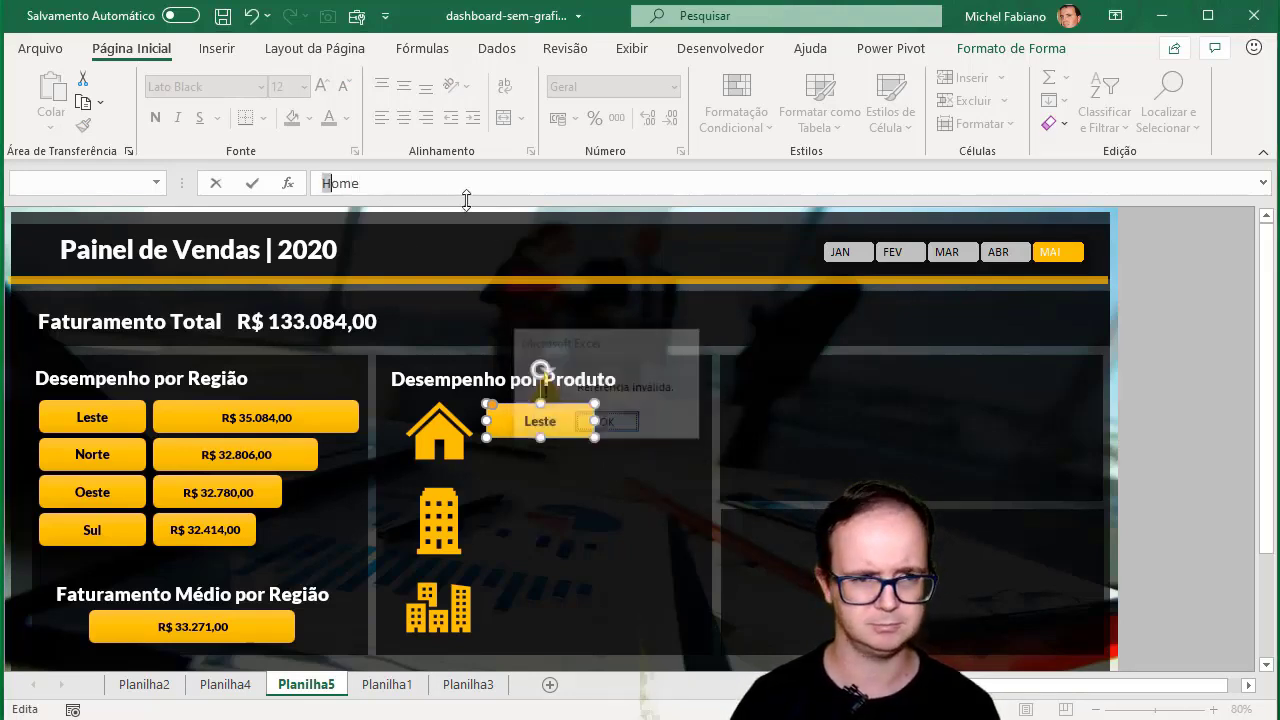
{"action": "key", "text": "BackSpace"}
{"action": "key", "text": "BackSpace"}
{"action": "key", "text": "BackSpace"}
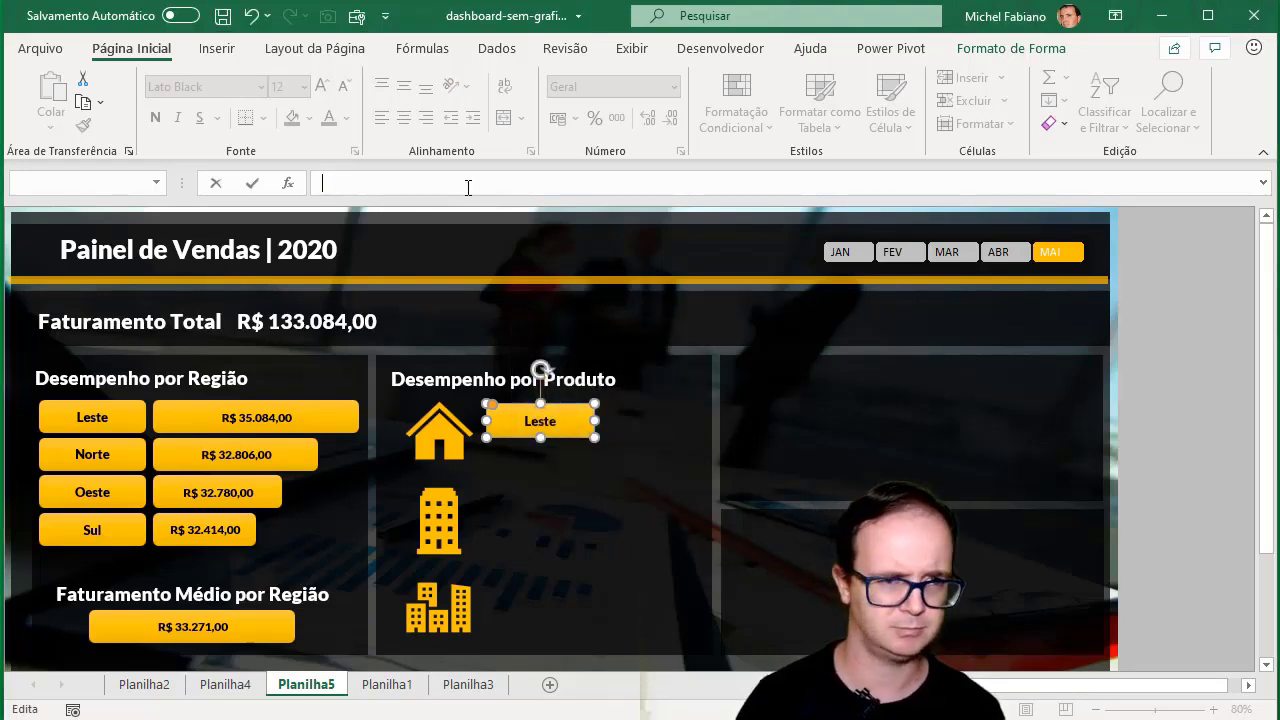
{"action": "key", "text": "Return"}
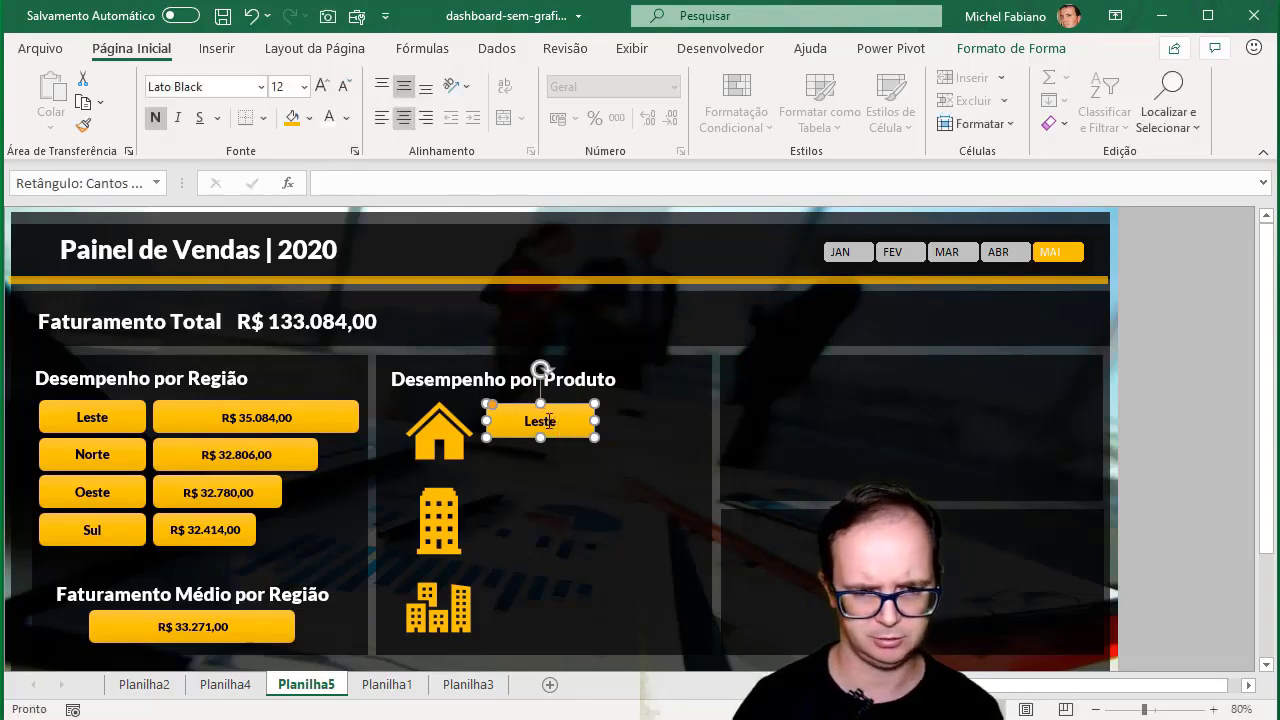
{"action": "left_click", "coordinate": [549, 420]}
{"action": "double_click", "coordinate": [549, 420]}
{"action": "key", "text": "BackSpace"}
{"action": "type", "text": "Home"}
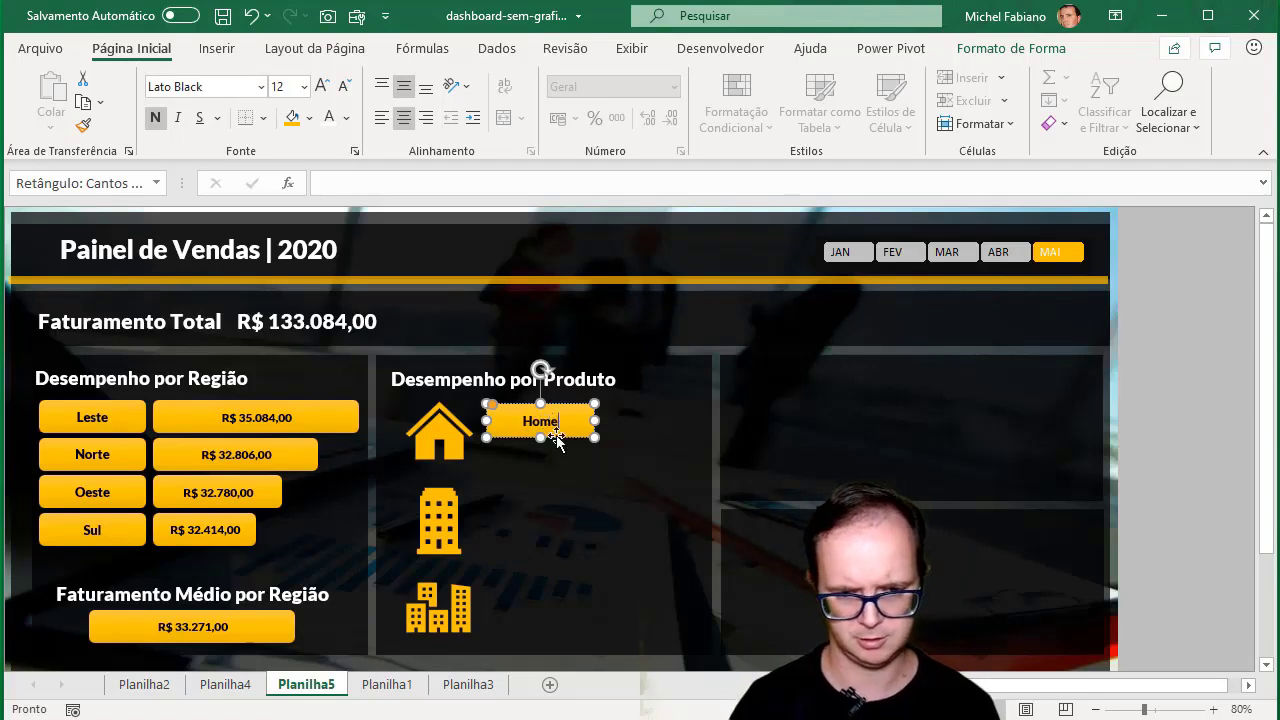
Duplicate the button beside the other two icons, labelled Professional and Lifetime
{"action": "mouse_move", "coordinate": [562, 434]}
{"action": "left_mouse_down"}
{"action": "mouse_move", "coordinate": [1010, 438]}
{"action": "mouse_move", "coordinate": [574, 516]}
{"action": "left_mouse_up"}
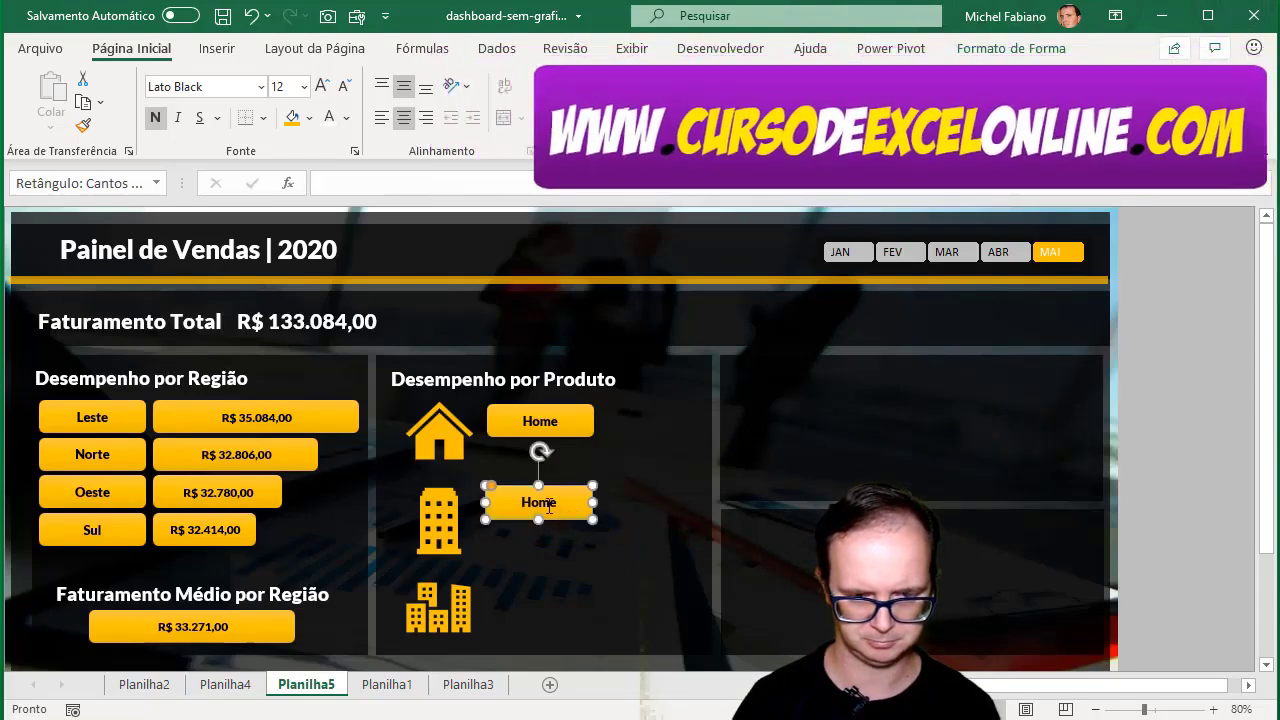
{"action": "double_click", "coordinate": [548, 505]}
{"action": "key", "text": "BackSpace"}
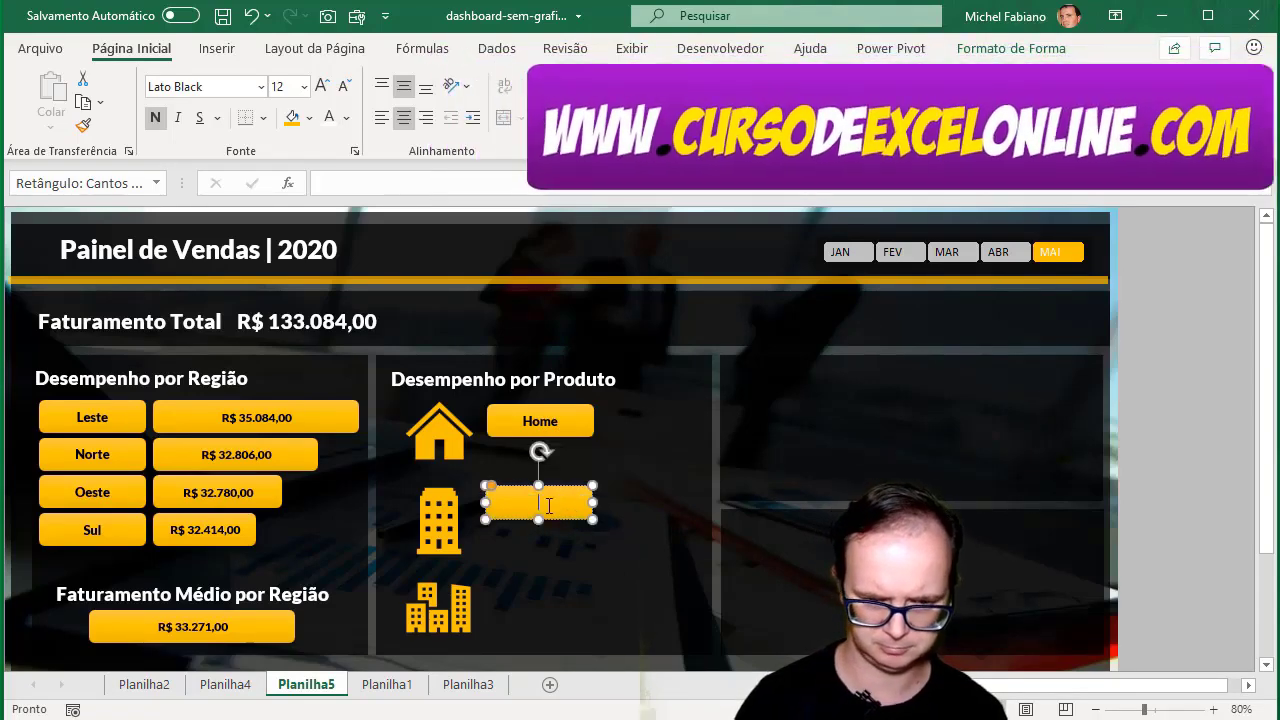
{"action": "type", "text": "Professi"}
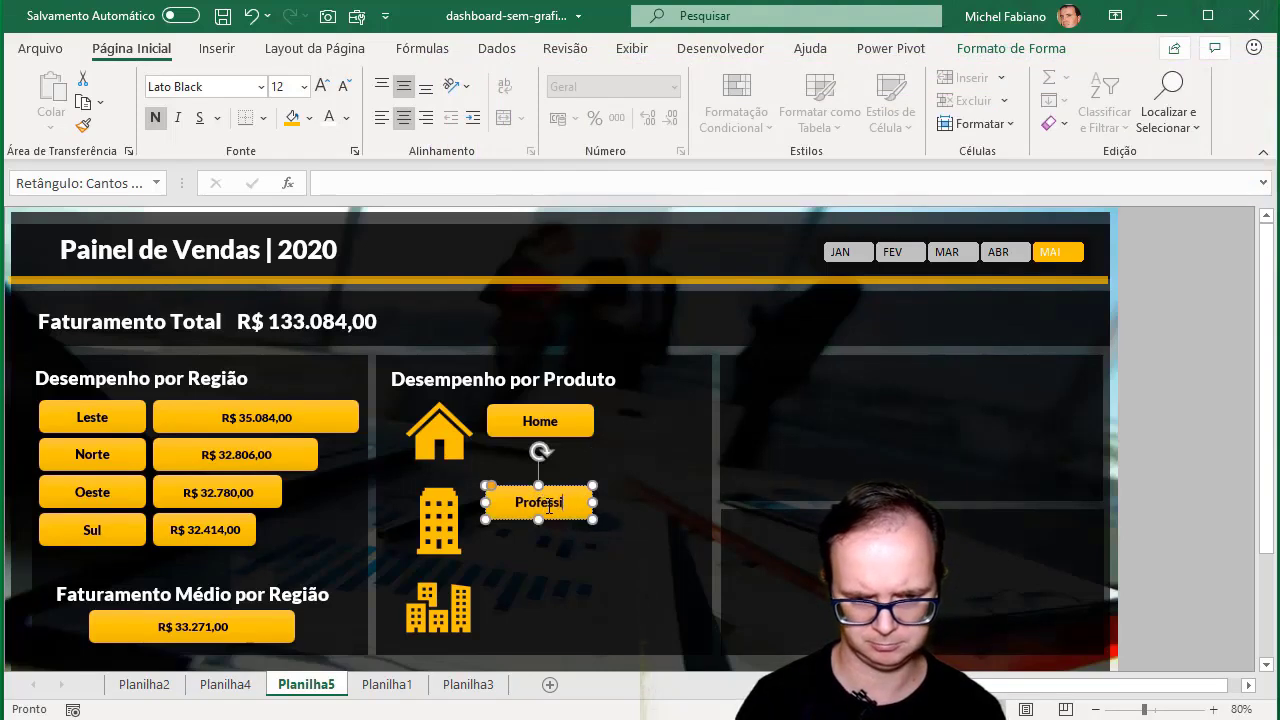
{"action": "type", "text": "onal"}
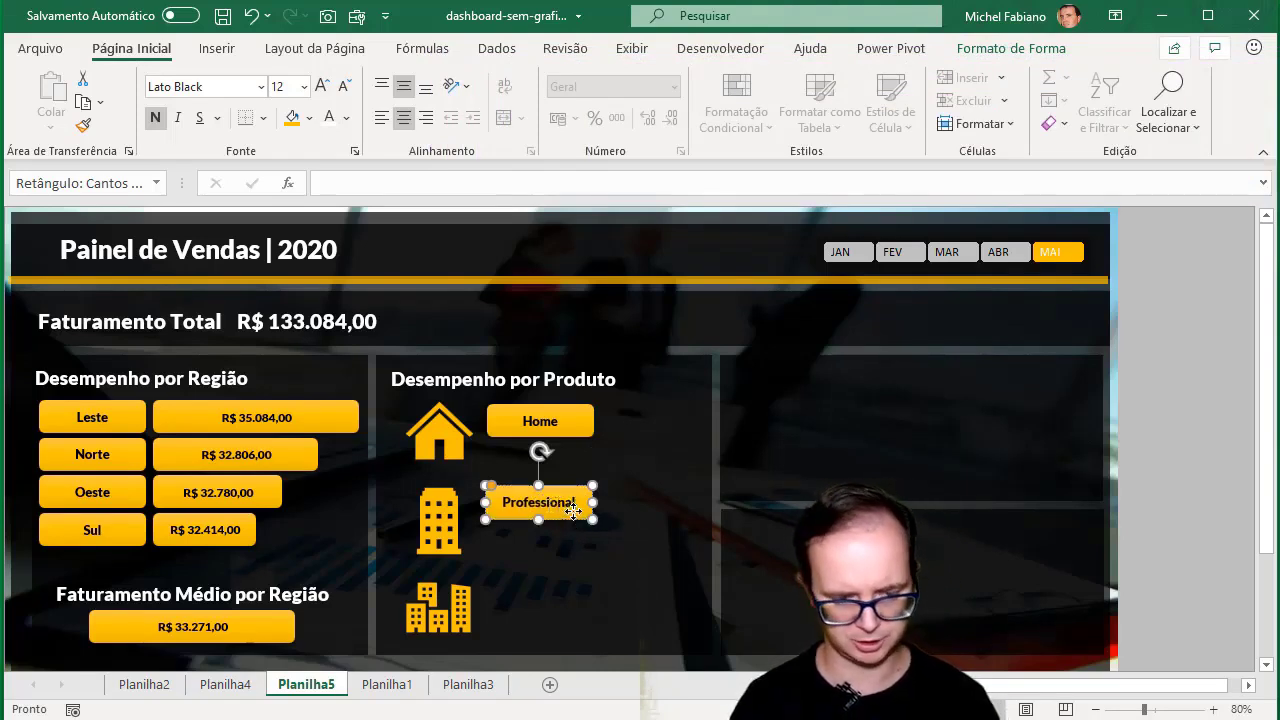
{"action": "left_click_drag", "start_coordinate": [573, 511], "coordinate": [571, 593]}
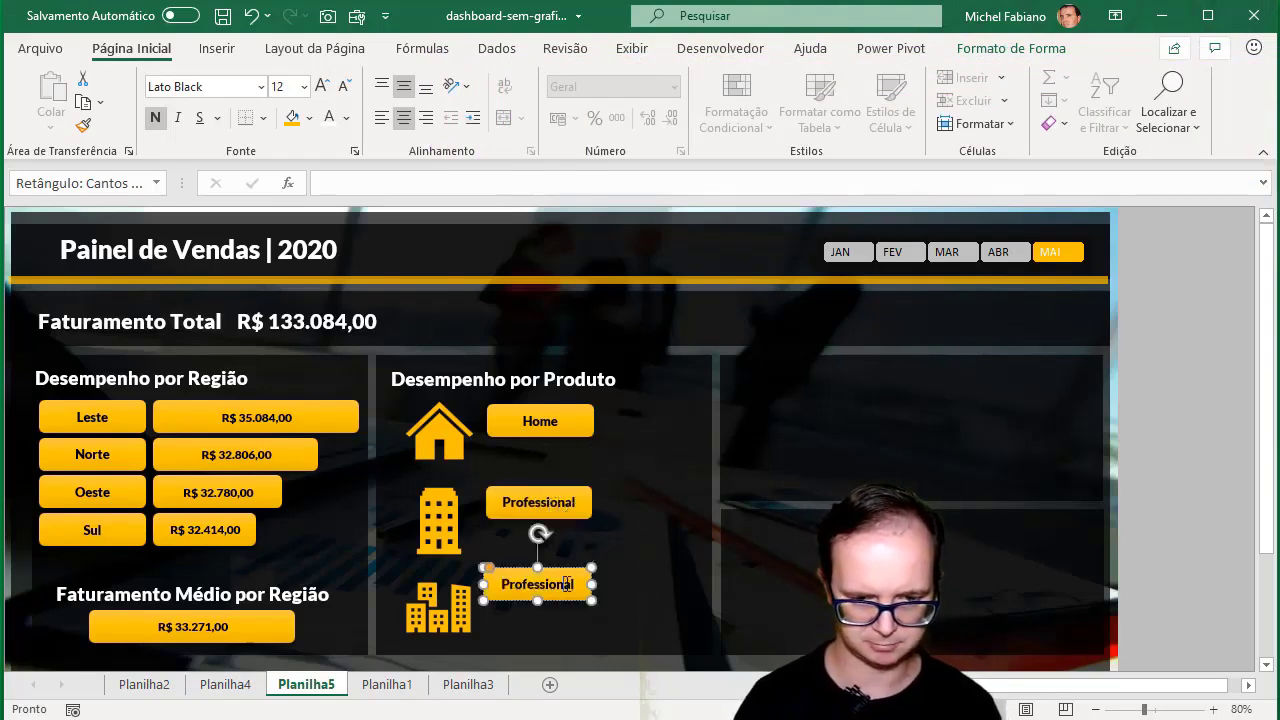
{"action": "double_click", "coordinate": [566, 584]}
{"action": "type", "text": "Life"}
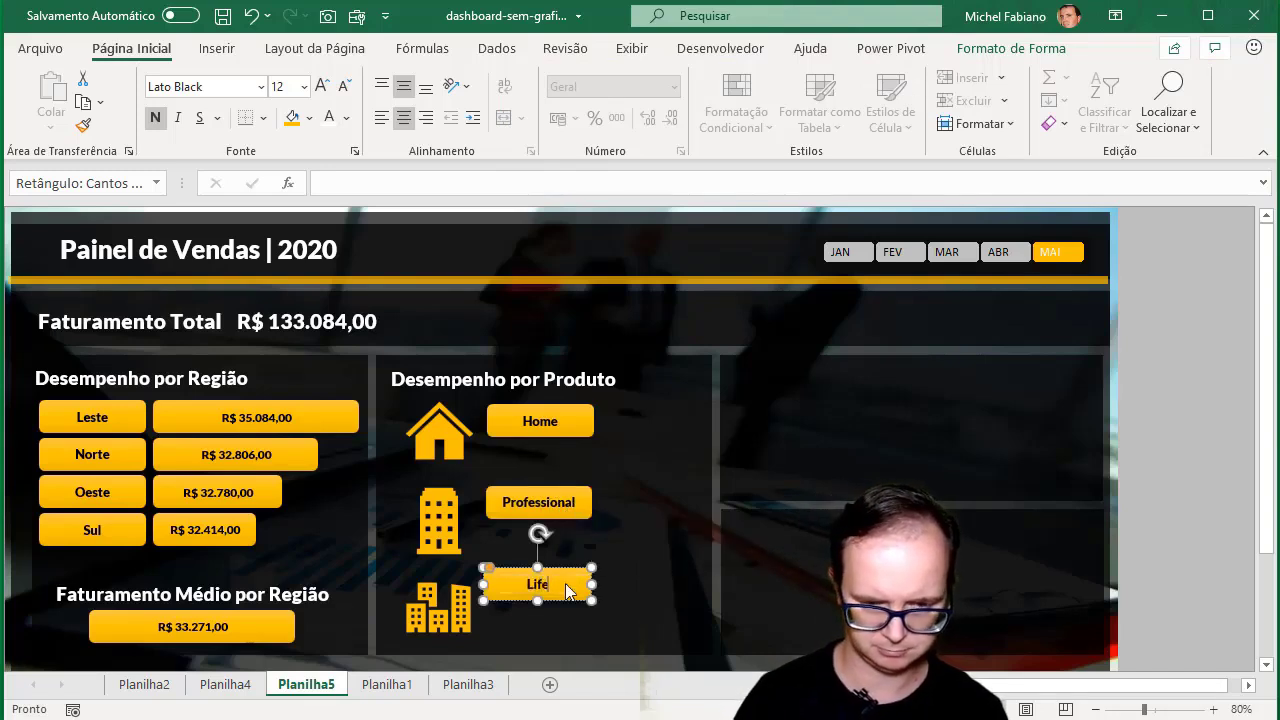
{"action": "type", "text": "time"}
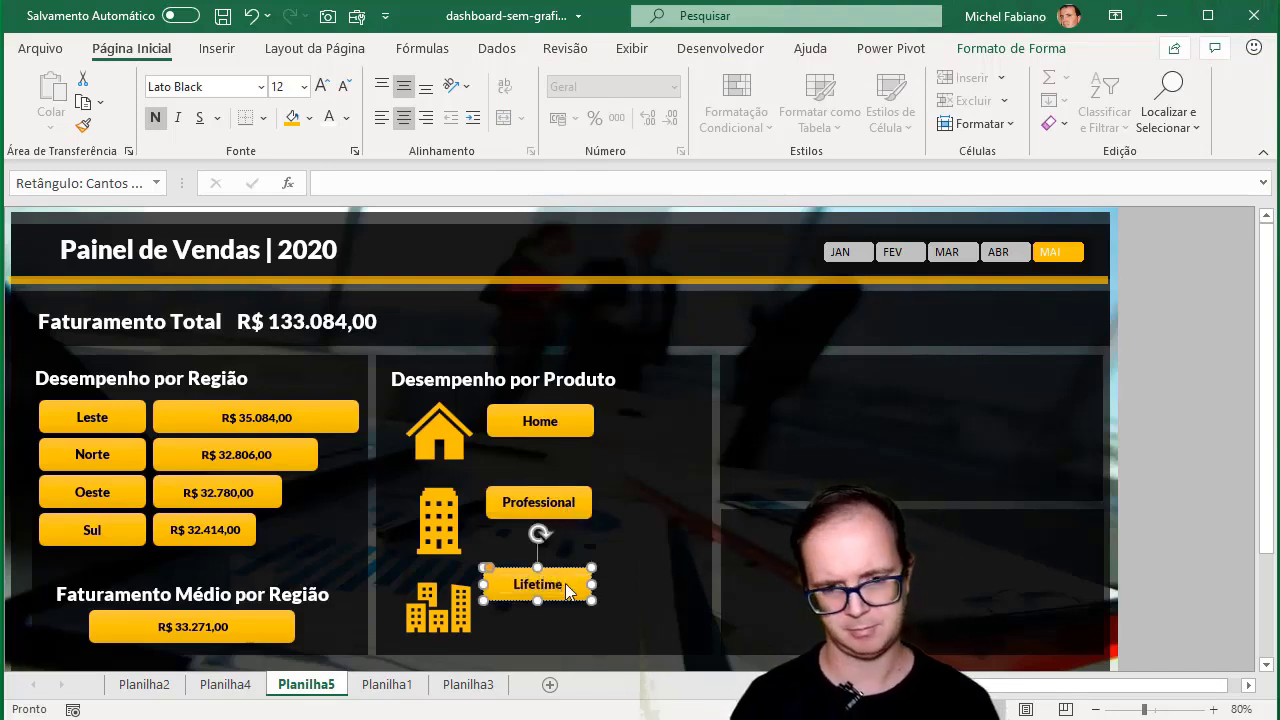
{"action": "left_click", "coordinate": [571, 425]}
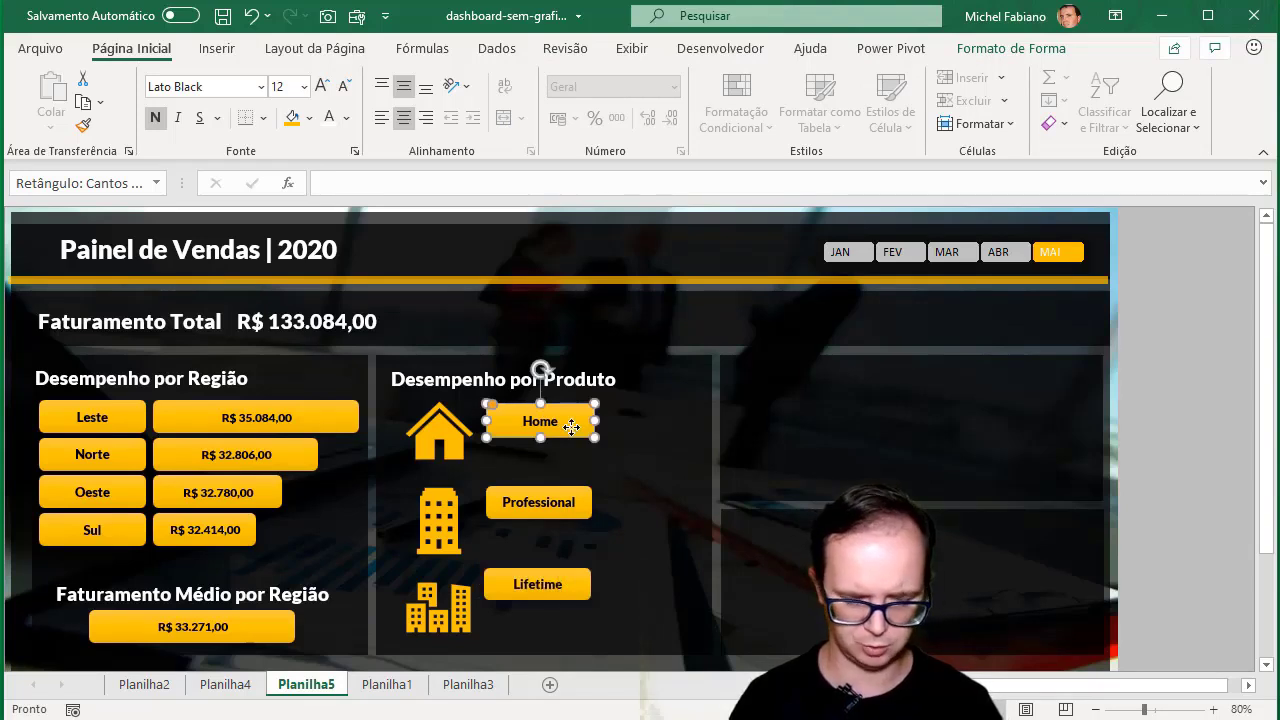
Place a copy of the Home button directly beneath the original
{"action": "mouse_move", "coordinate": [571, 427]}
{"action": "left_mouse_down"}
{"action": "mouse_move", "coordinate": [592, 447]}
{"action": "mouse_move", "coordinate": [571, 463]}
{"action": "left_mouse_up"}
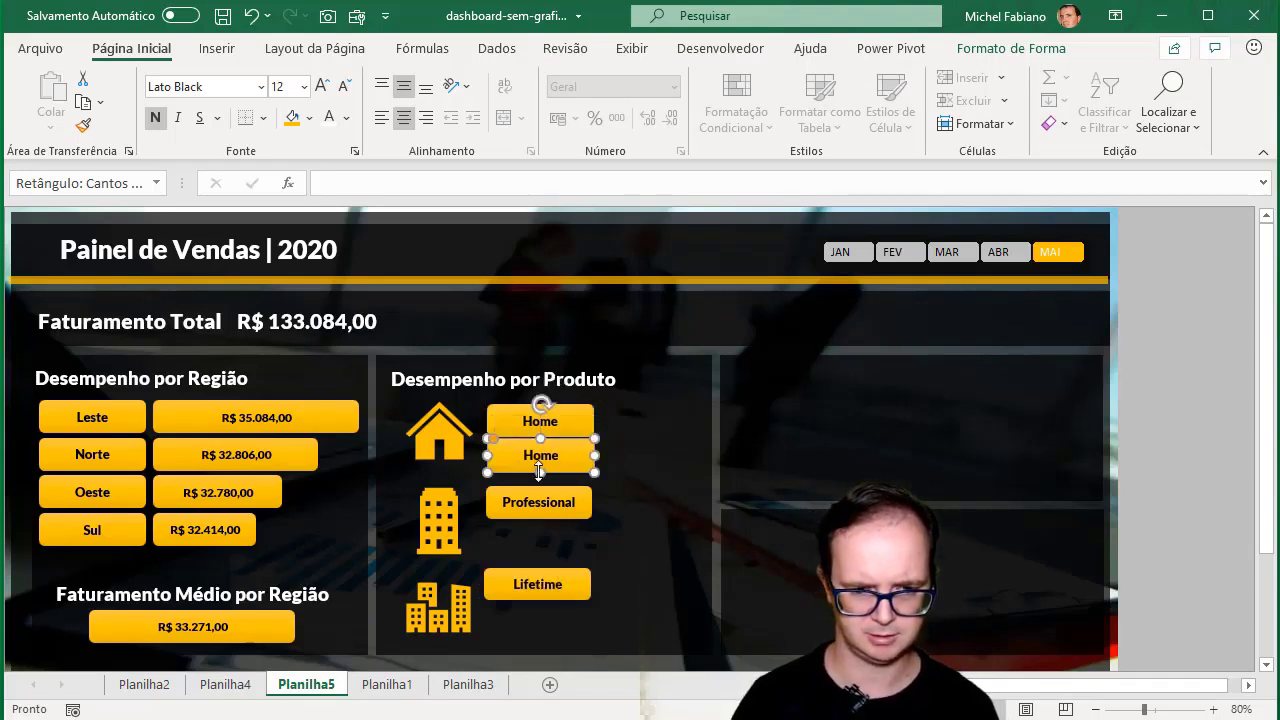
{"action": "left_click_drag", "start_coordinate": [545, 458], "coordinate": [541, 460]}
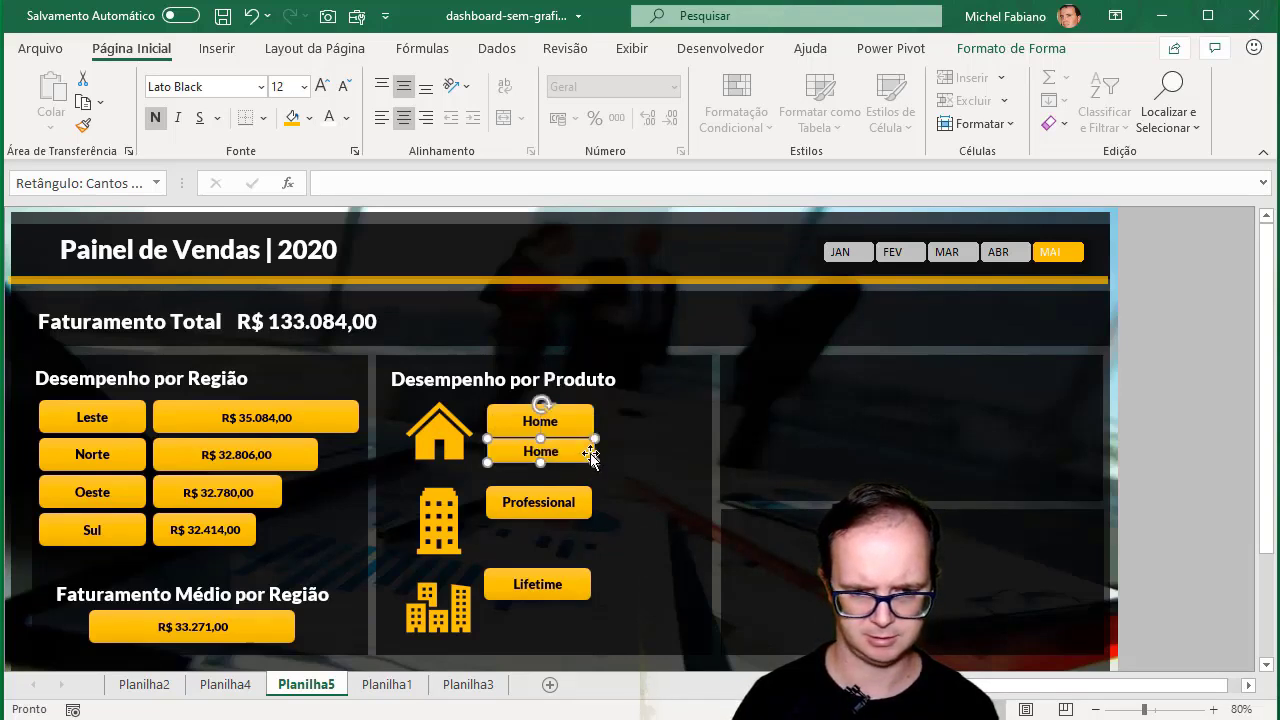
{"action": "left_click", "coordinate": [571, 425]}
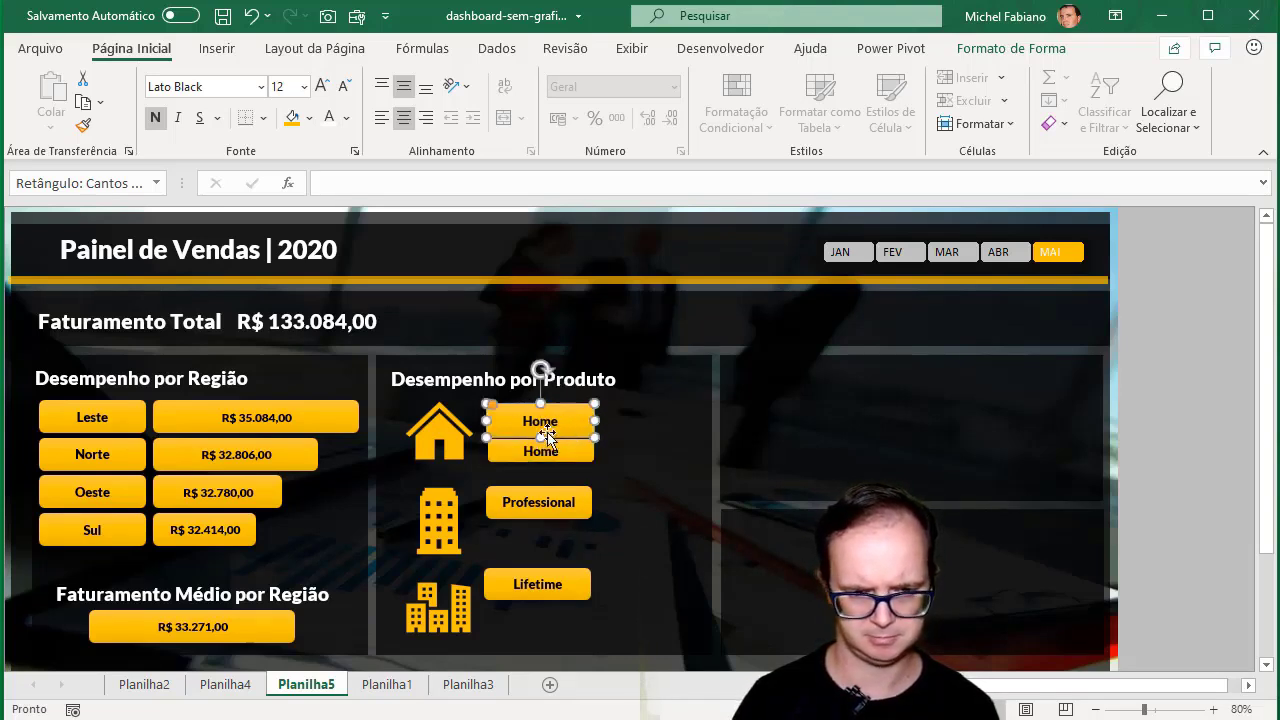
{"action": "left_click_drag", "start_coordinate": [538, 437], "coordinate": [562, 455]}
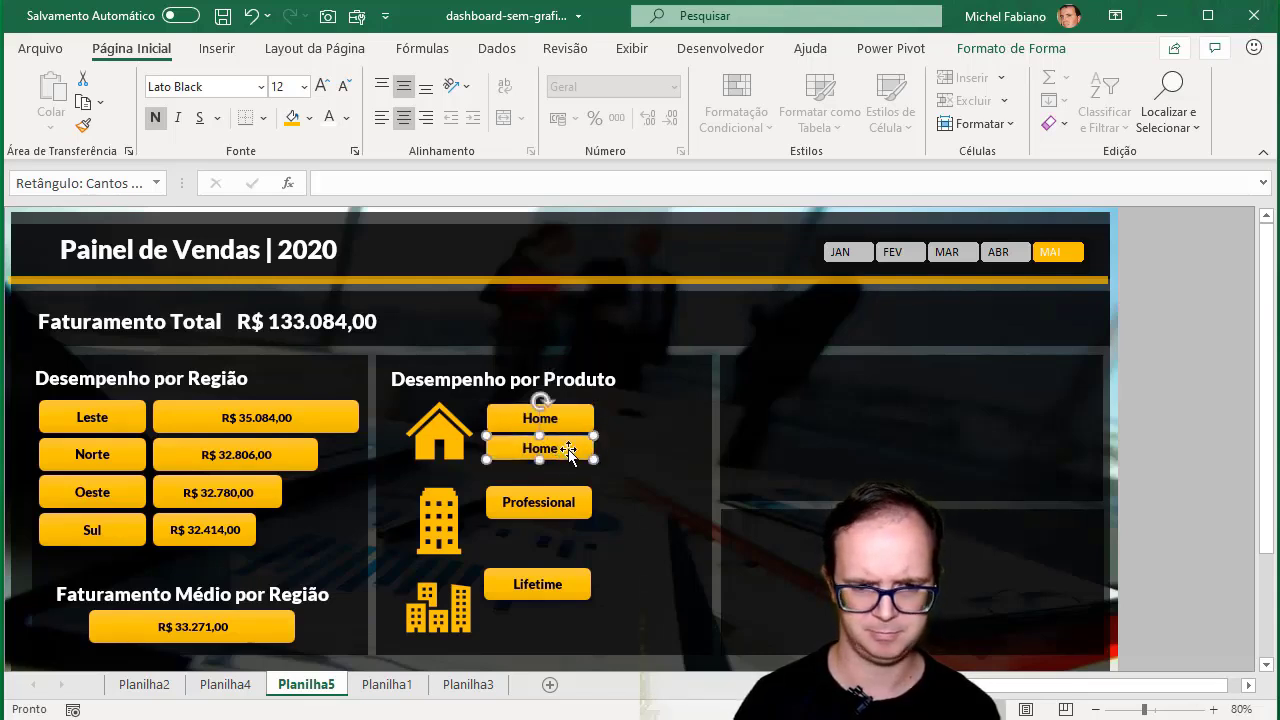
Link the lower box to Planilha4!E4 so it shows R$ 18.900,00, then duplicate it
{"action": "left_click", "coordinate": [371, 182]}
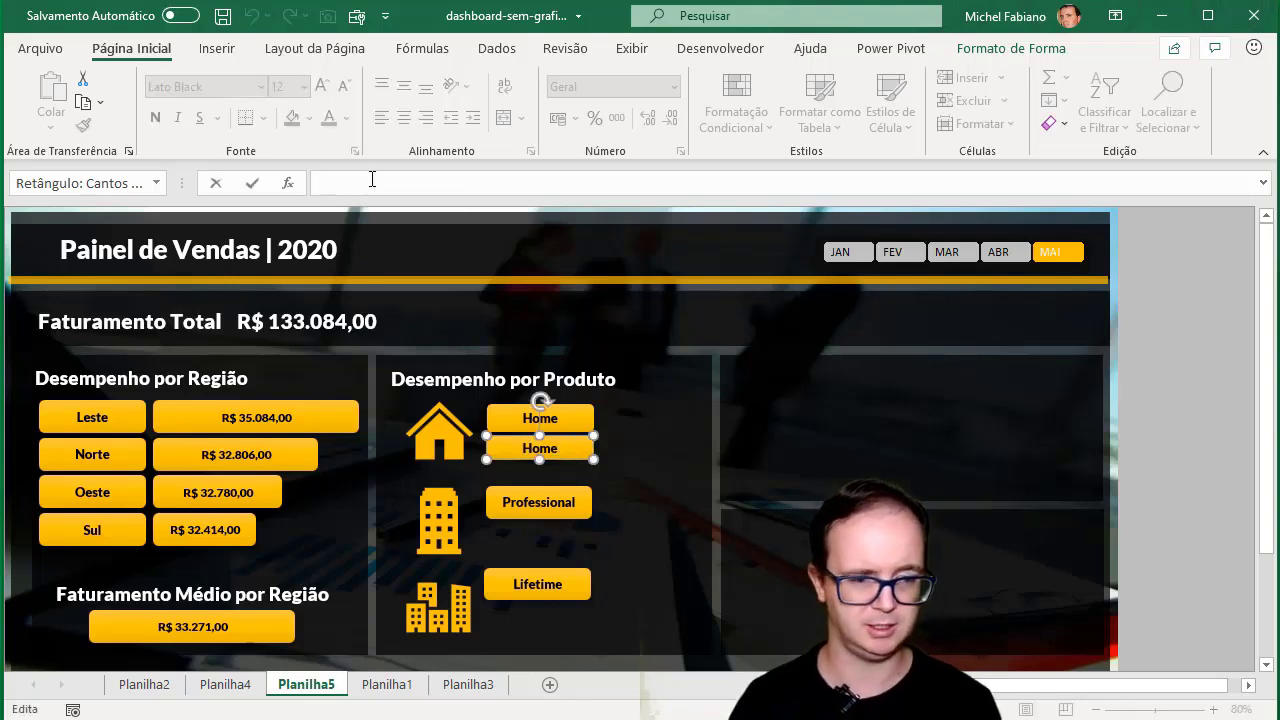
{"action": "type", "text": "="}
{"action": "left_click", "coordinate": [226, 684]}
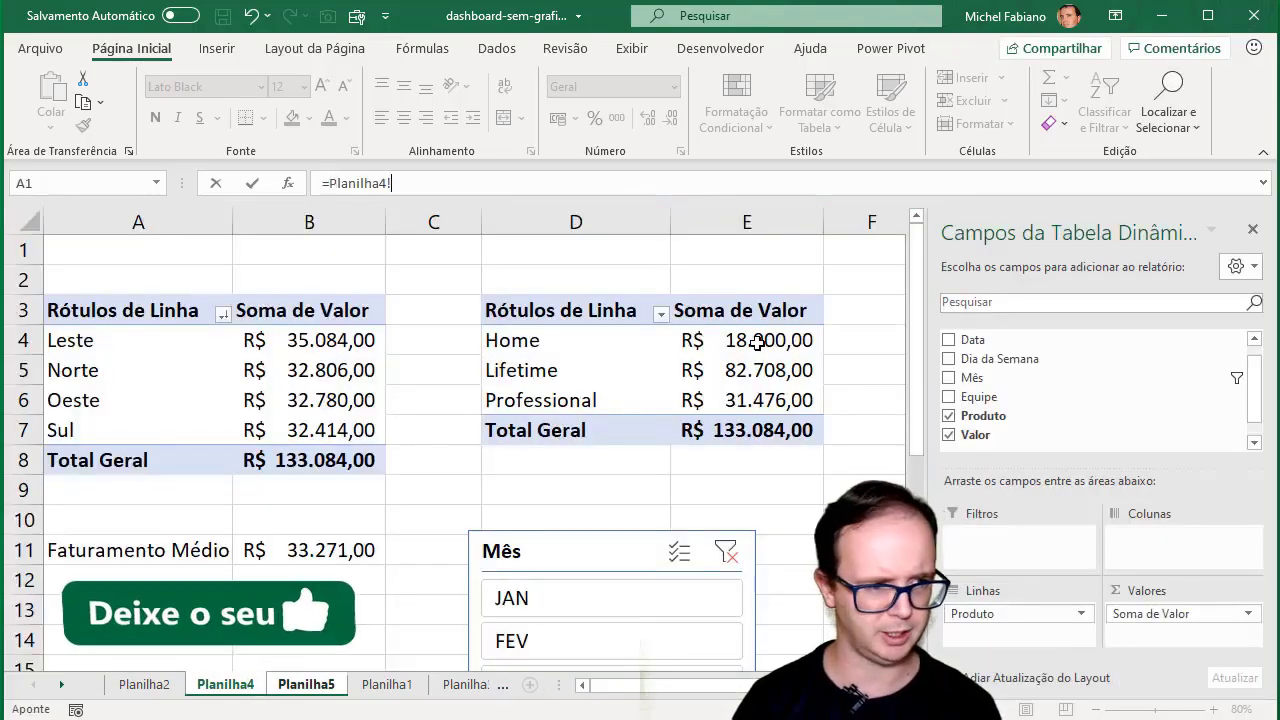
{"action": "left_click", "coordinate": [757, 342]}
{"action": "type", "text": "e4"}
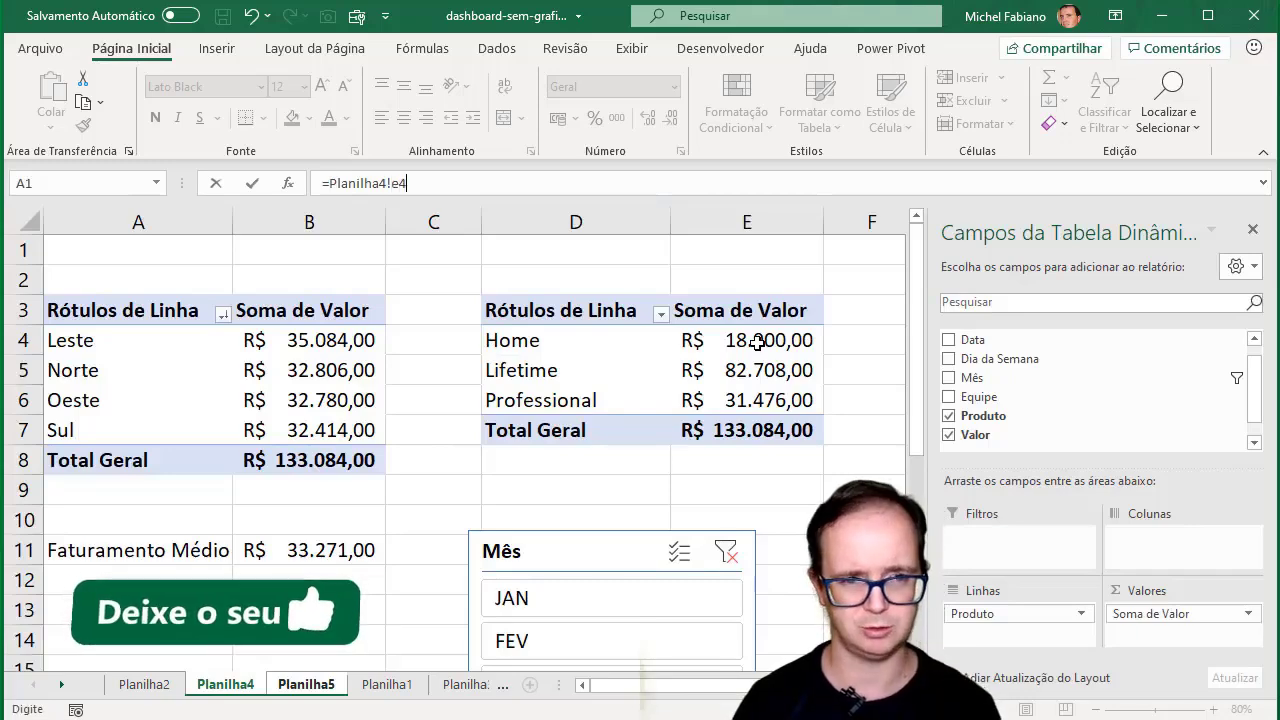
{"action": "key", "text": "Return"}
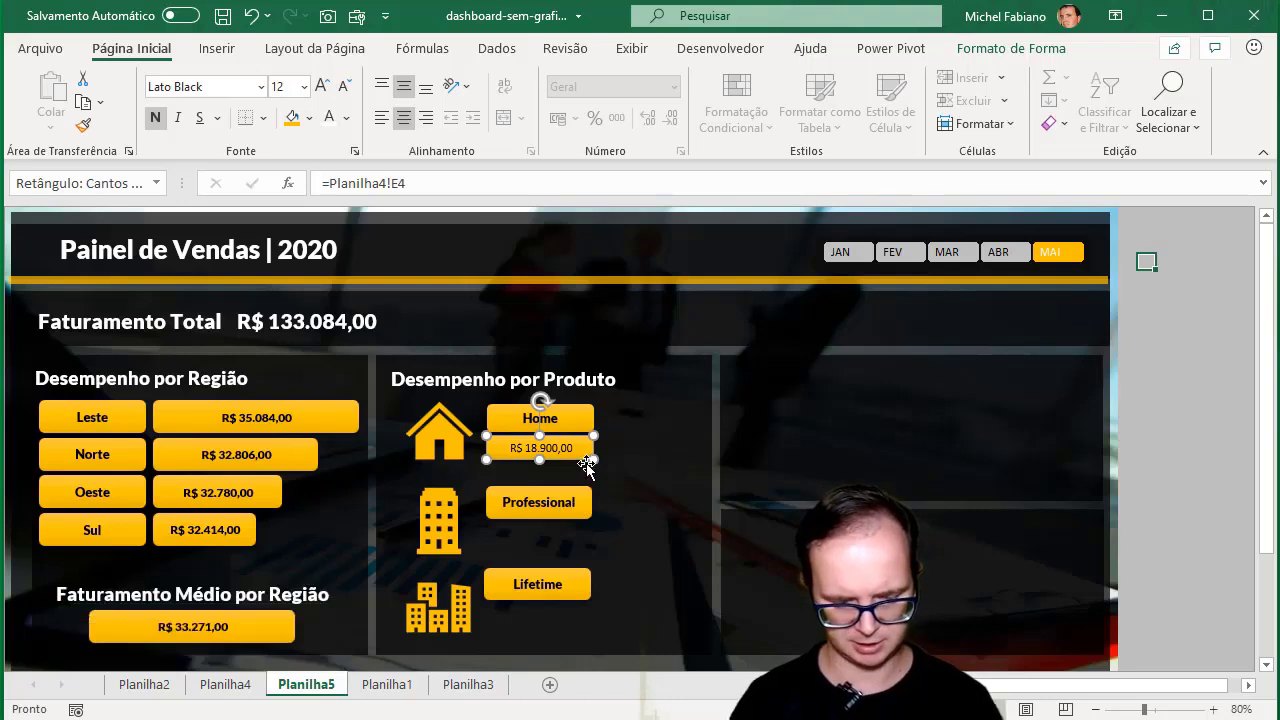
{"action": "key", "text": "ctrl+d"}
Relink the copied value box to E5 (R$ 82.708,00) and place it under Lifetime
{"action": "left_click_drag", "start_coordinate": [580, 474], "coordinate": [566, 552]}
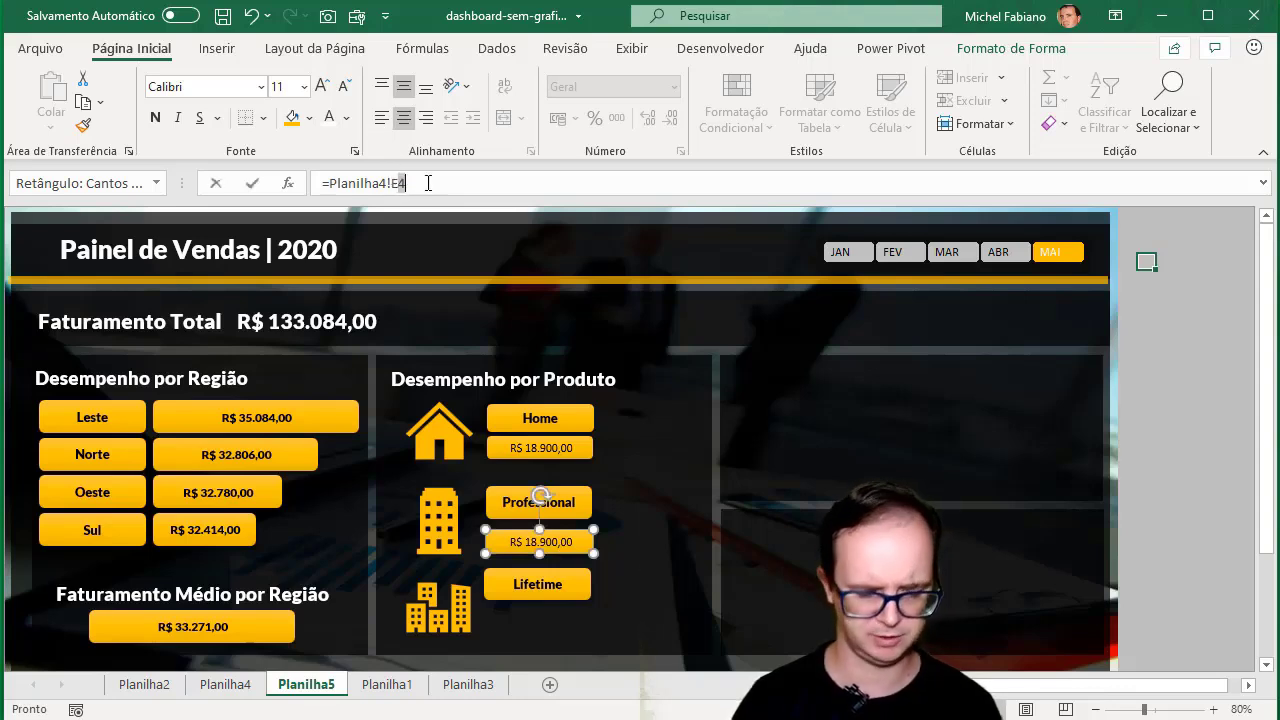
{"action": "type", "text": "5"}
{"action": "key", "text": "Return"}
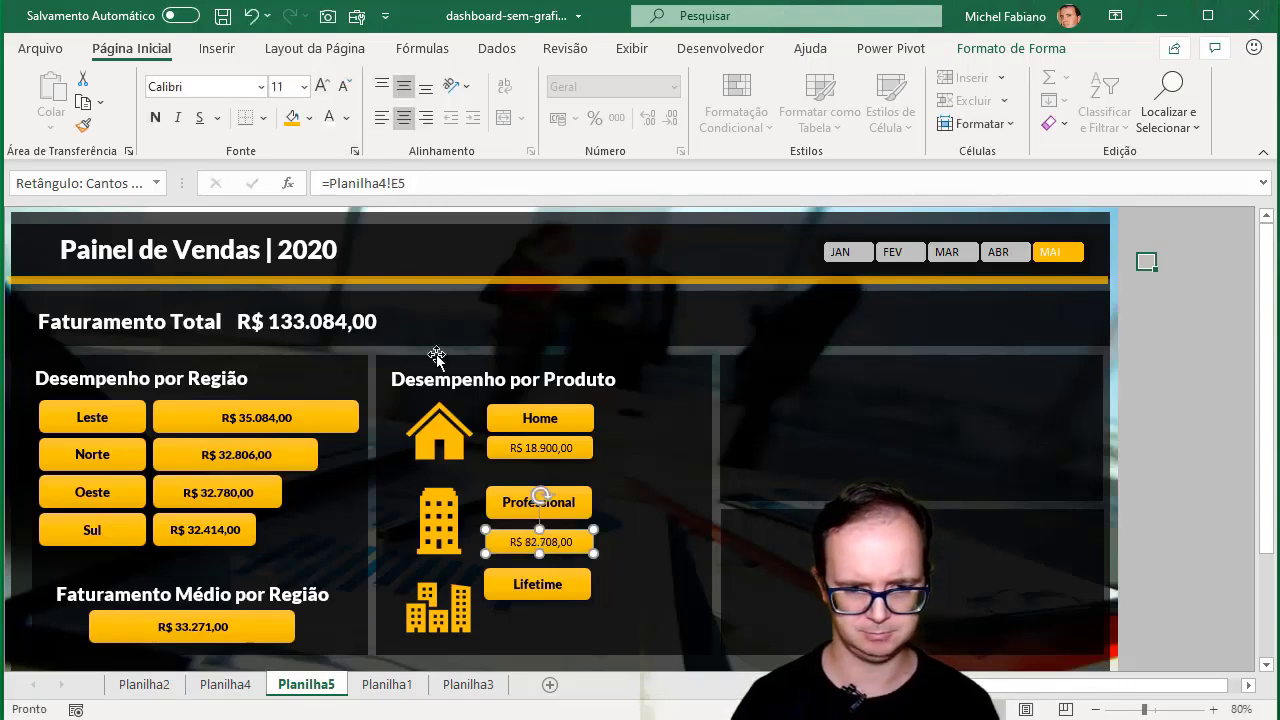
{"action": "left_click_drag", "start_coordinate": [558, 550], "coordinate": [556, 625]}
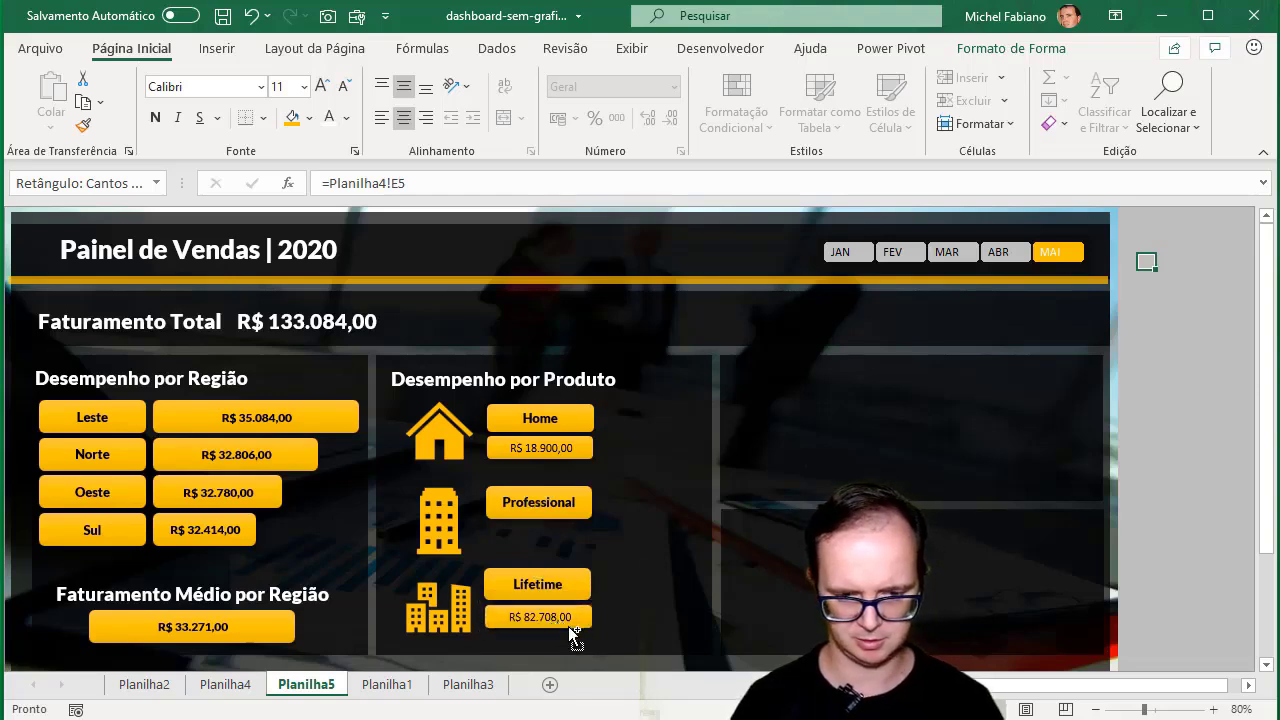
Copy the Home value box under Professional and link it to E6, showing R$ 31.476,00
{"action": "left_click", "coordinate": [581, 452]}
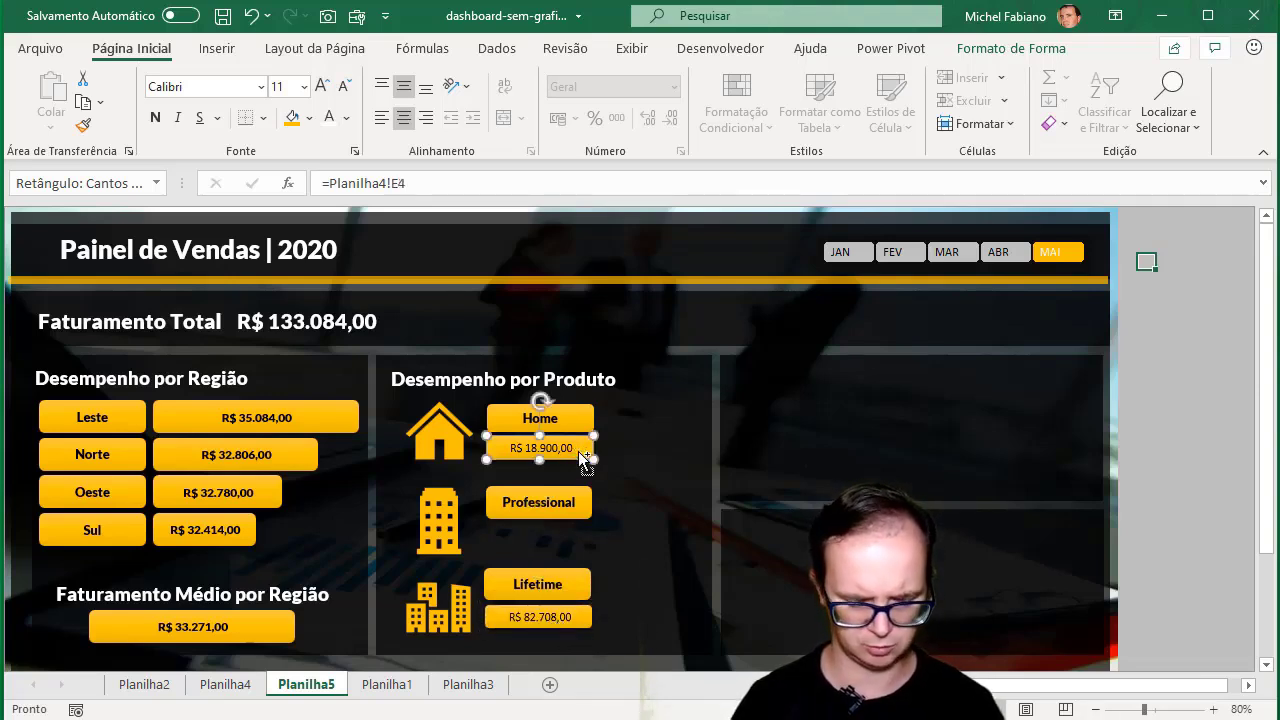
{"action": "left_click_drag", "start_coordinate": [584, 460], "coordinate": [569, 546], "text": "ctrl"}
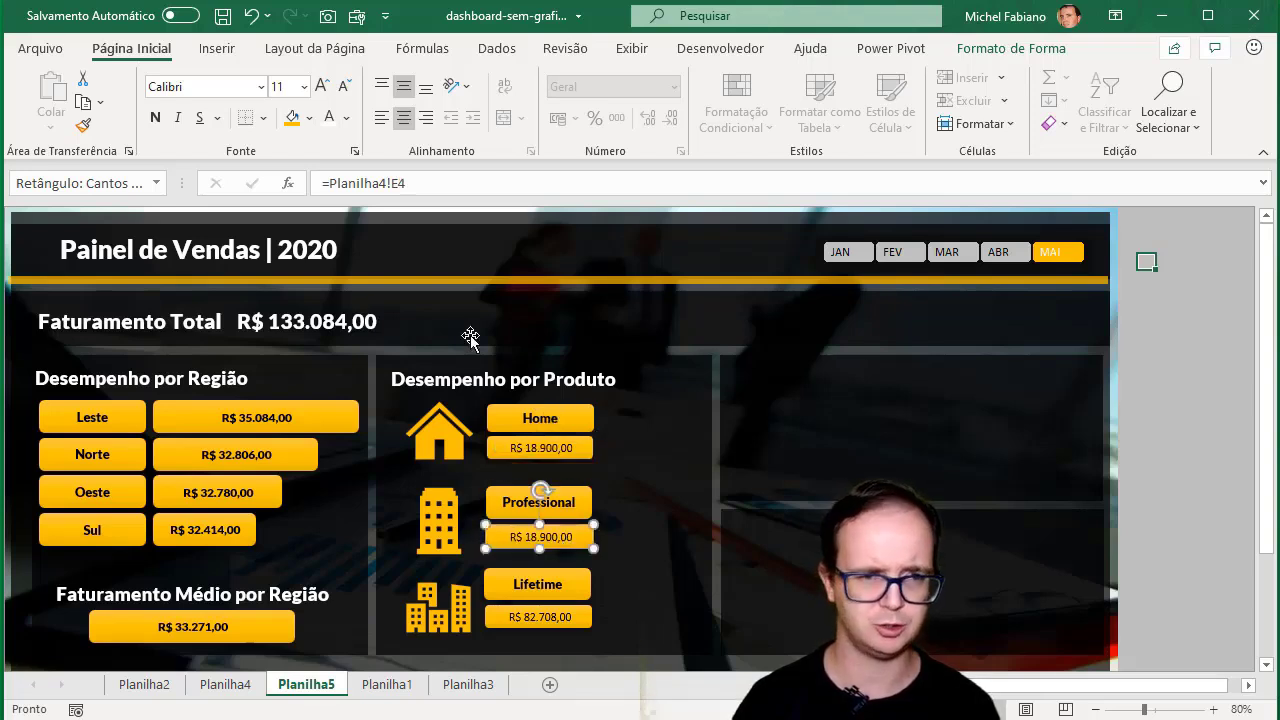
{"action": "double_click", "coordinate": [401, 184]}
{"action": "type", "text": "e6"}
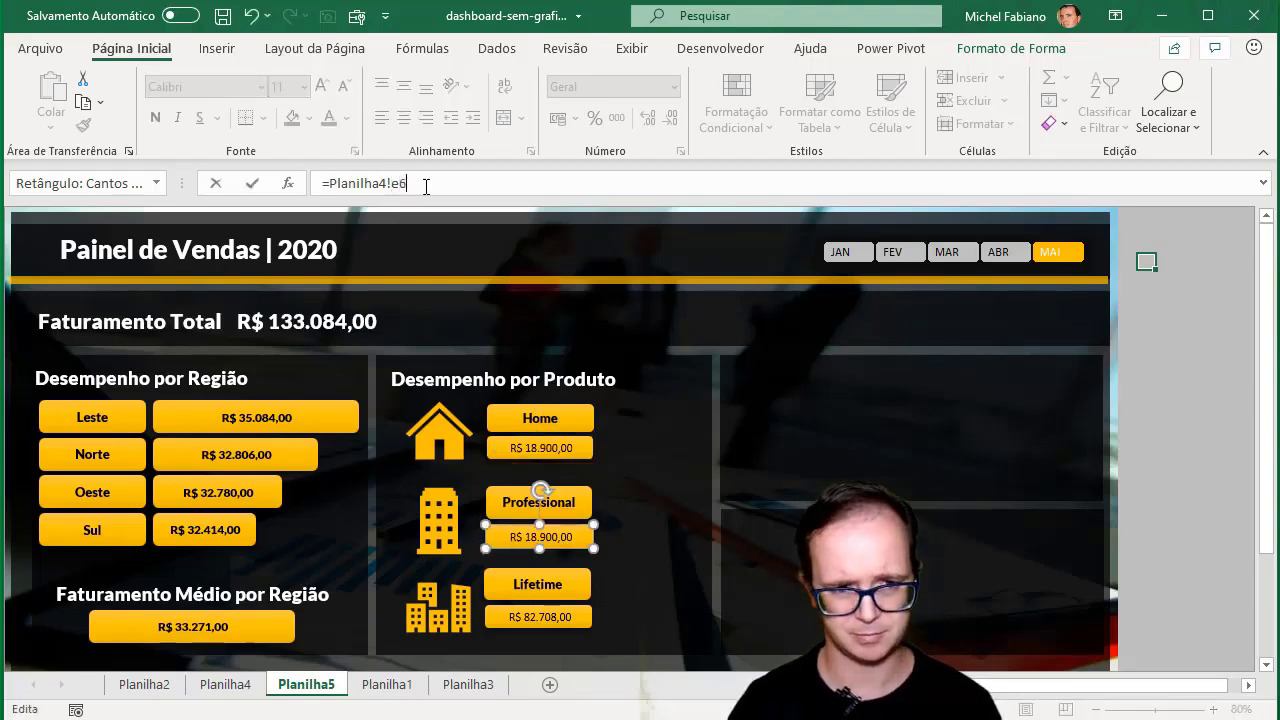
{"action": "key", "text": "Return"}
{"action": "left_click", "coordinate": [226, 684]}
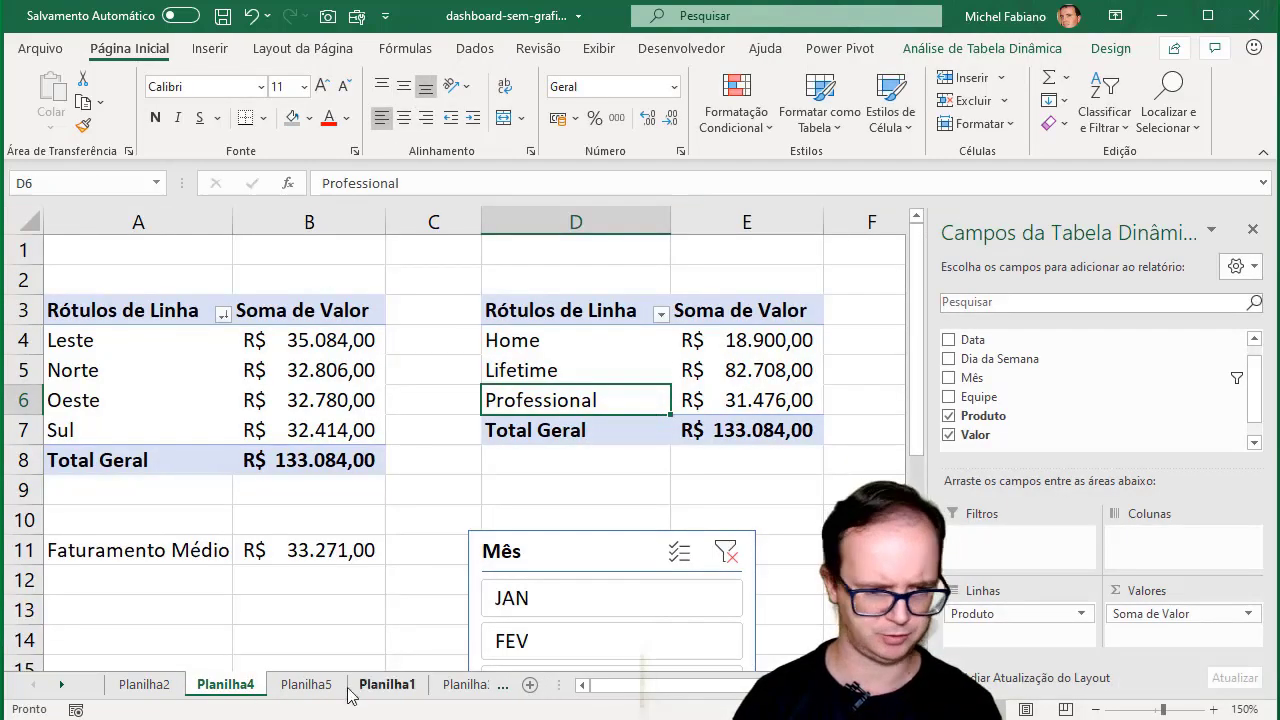
{"action": "left_click", "coordinate": [306, 684]}
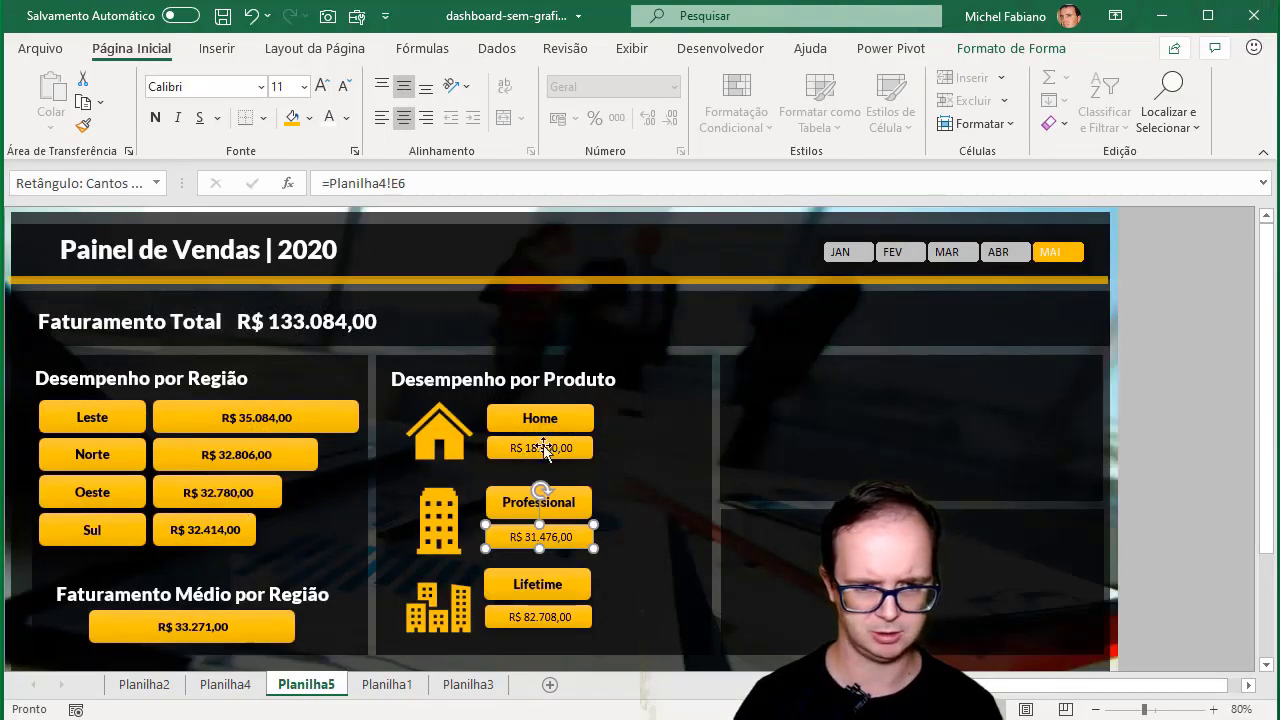
{"action": "left_click", "coordinate": [559, 422]}
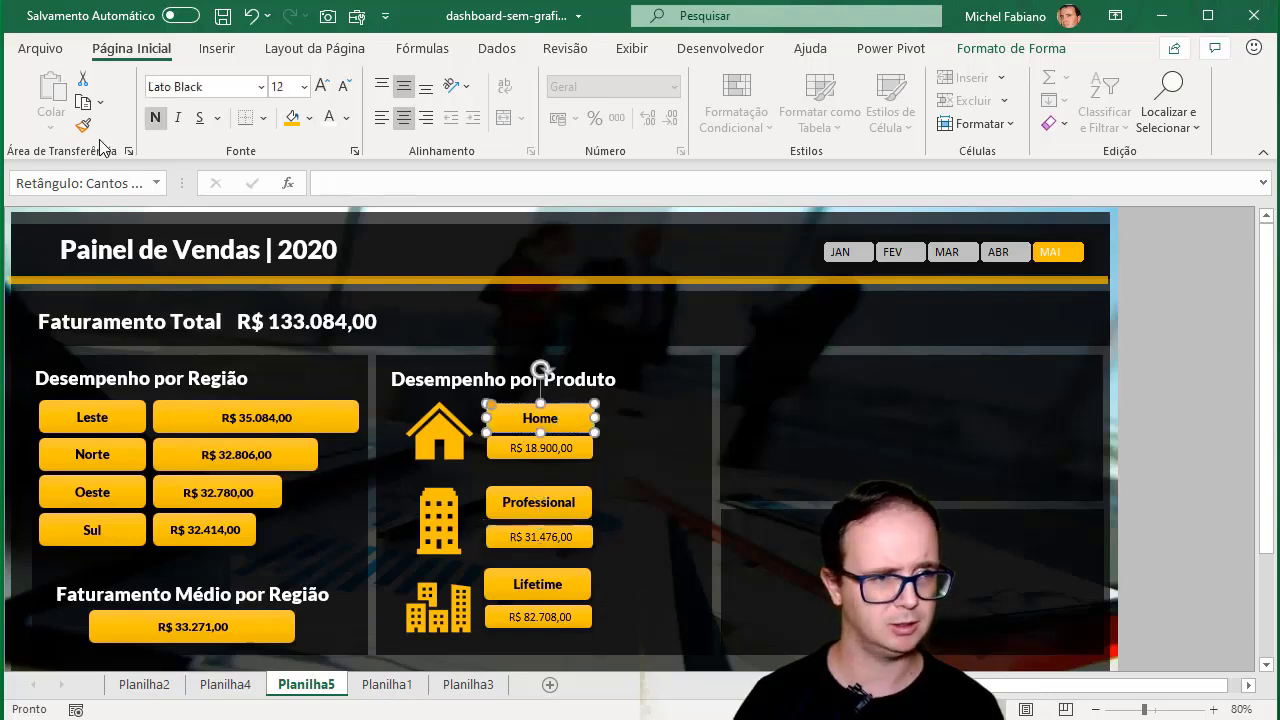
Copy the Home label's bold formatting onto the Home, Professional and Lifetime amounts
{"action": "left_click", "coordinate": [83, 125]}
{"action": "left_click", "coordinate": [545, 448]}
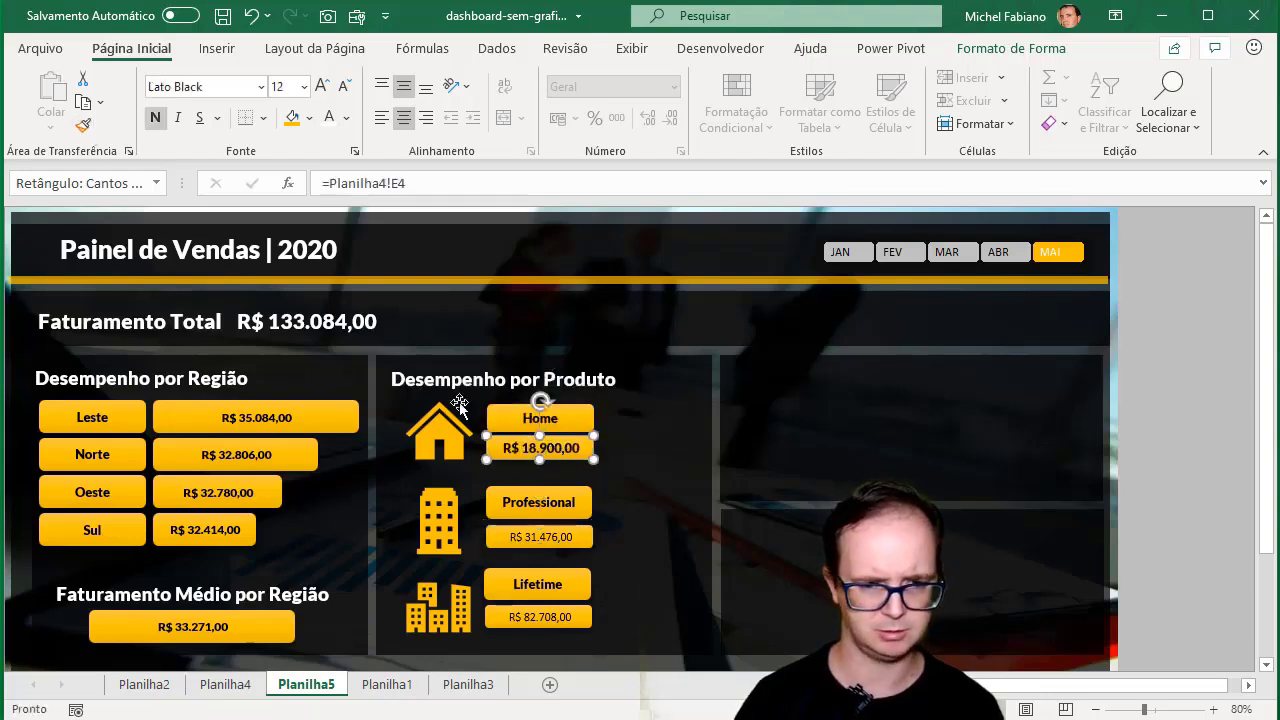
{"action": "left_click", "coordinate": [83, 125]}
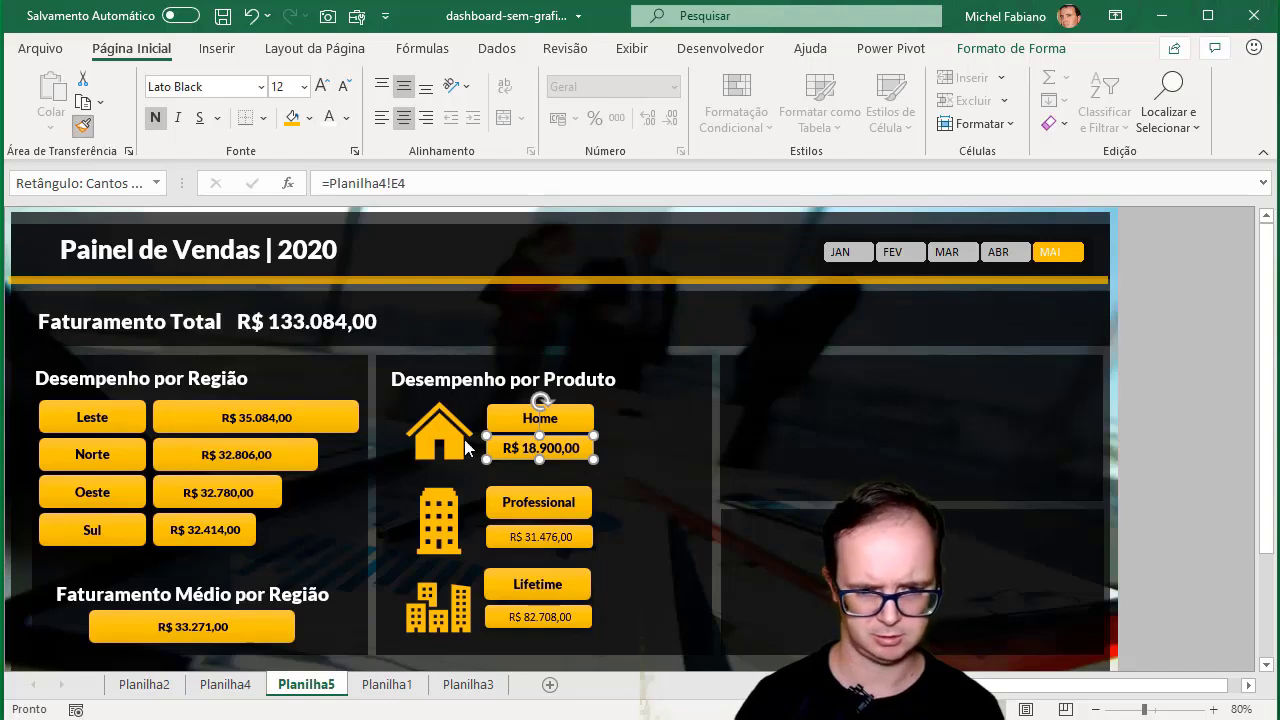
{"action": "left_click", "coordinate": [549, 540]}
{"action": "left_click", "coordinate": [84, 126]}
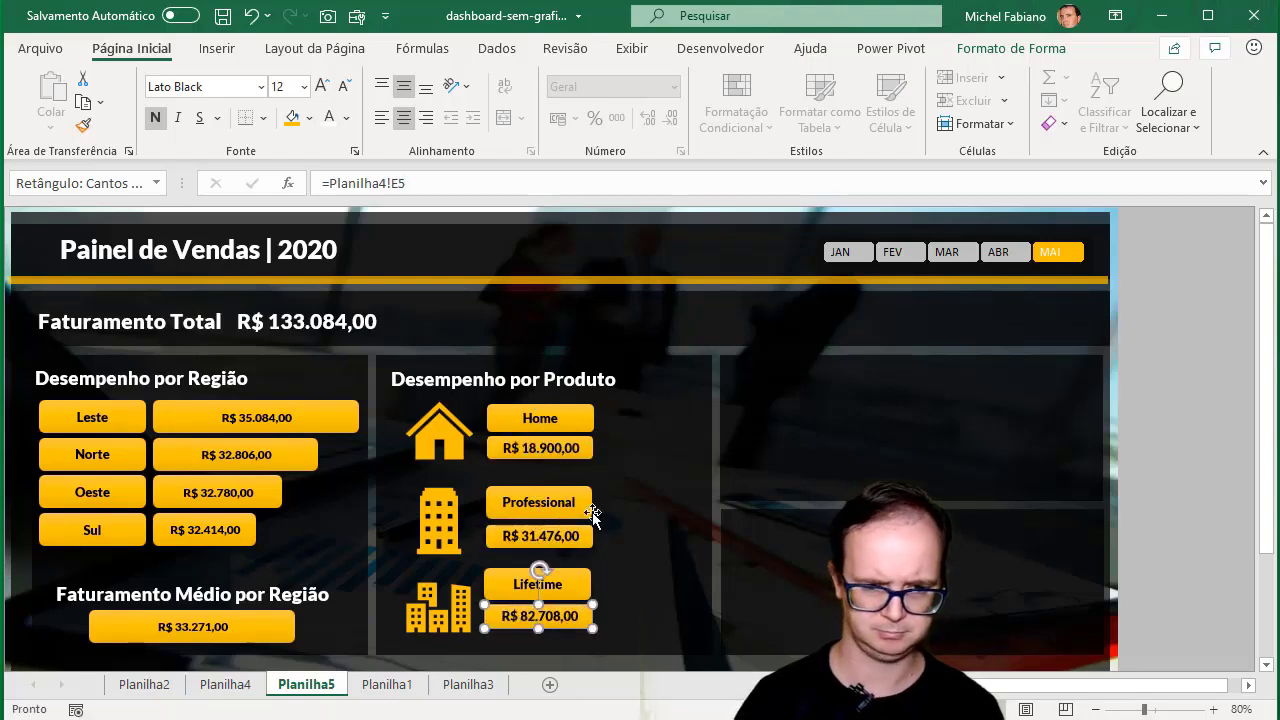
Reduce the font size of the Home, Professional and Lifetime amounts to 11
{"action": "left_click", "coordinate": [574, 448]}
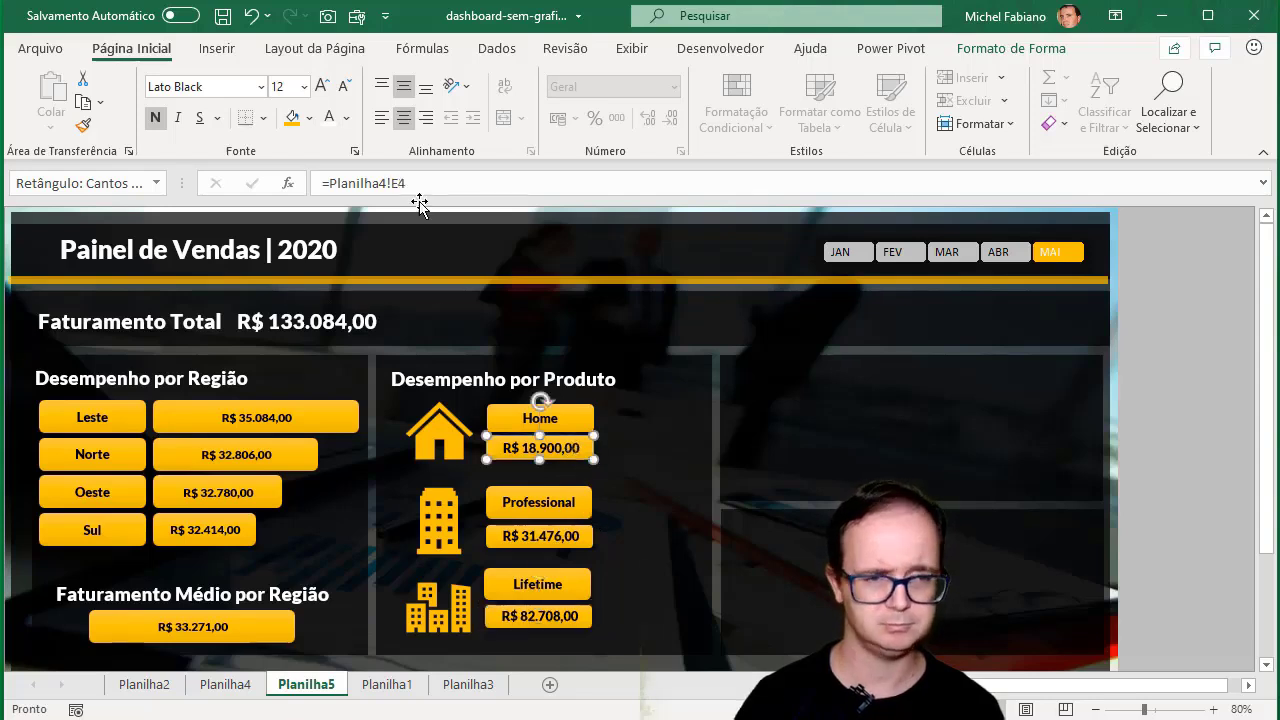
{"action": "left_click", "coordinate": [343, 90]}
{"action": "left_click", "coordinate": [561, 542]}
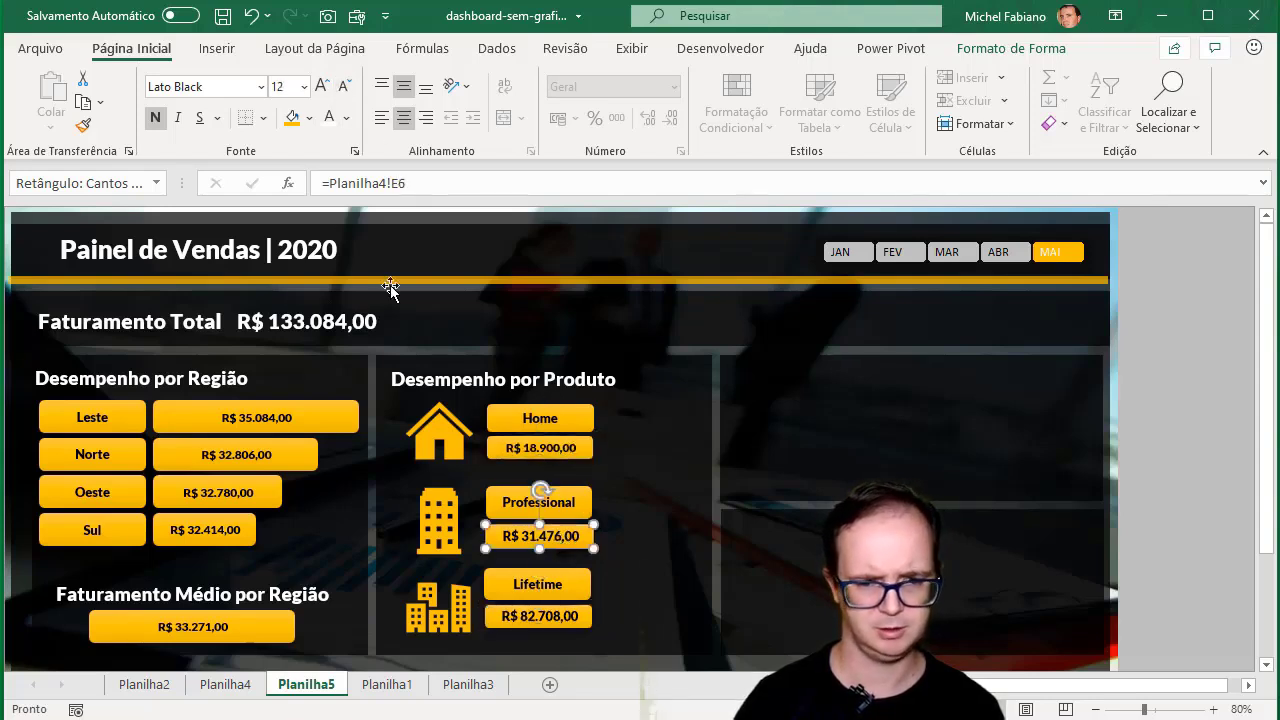
{"action": "left_click", "coordinate": [351, 87]}
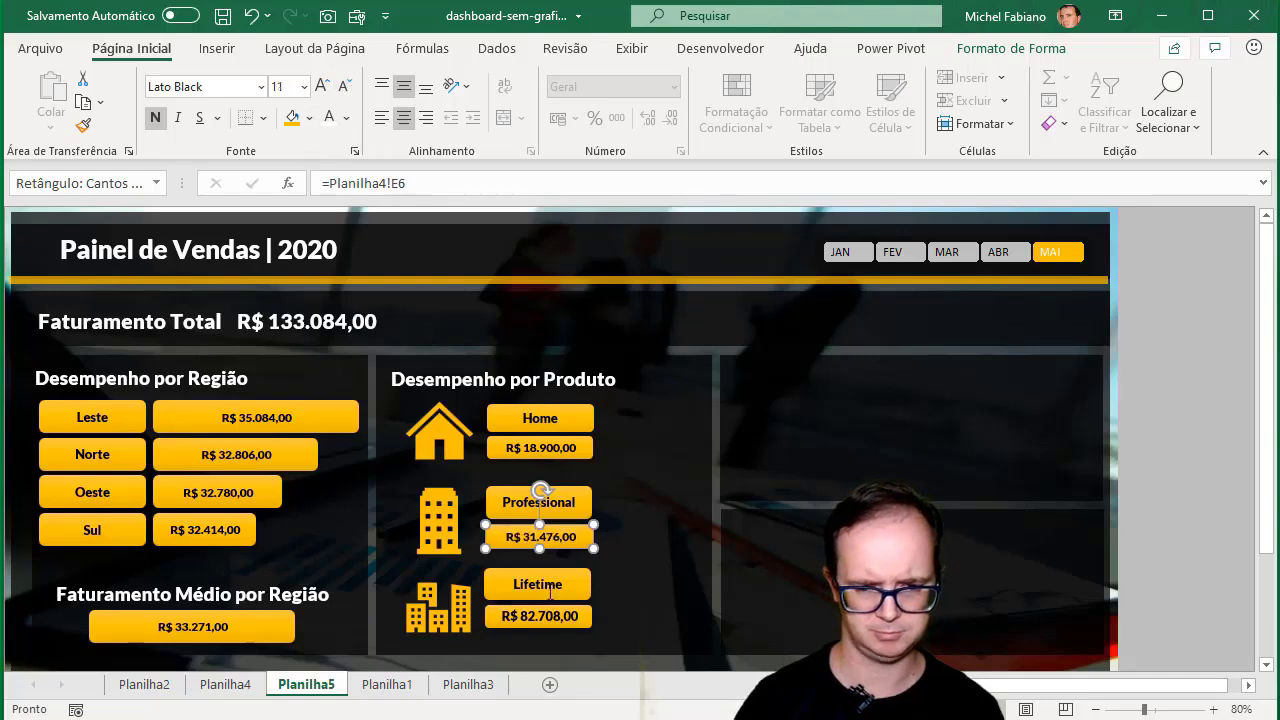
{"action": "left_click", "coordinate": [557, 620]}
{"action": "left_click", "coordinate": [343, 87]}
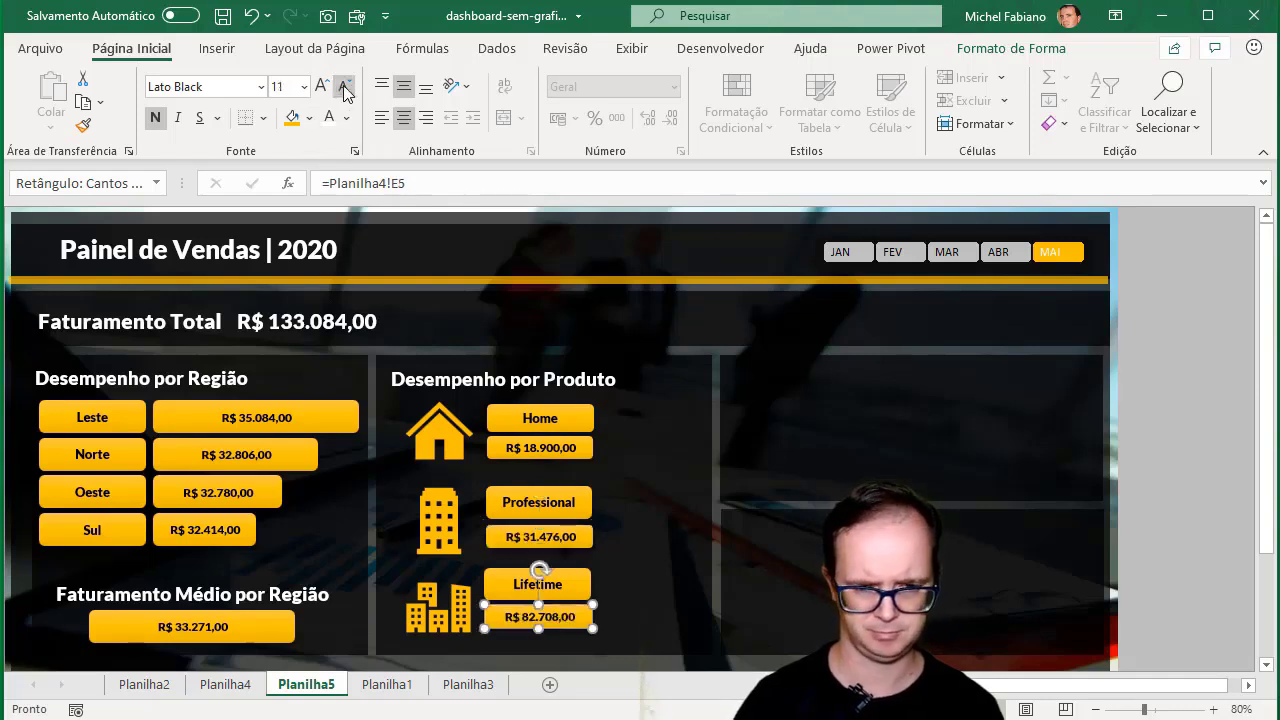
Shift the Home and Professional labels and Professional value box right, and nudge the office icon up
{"action": "mouse_move", "coordinate": [574, 417]}
{"action": "left_mouse_down"}
{"action": "mouse_move", "coordinate": [604, 414]}
{"action": "mouse_move", "coordinate": [615, 449]}
{"action": "mouse_move", "coordinate": [678, 458]}
{"action": "left_mouse_up"}
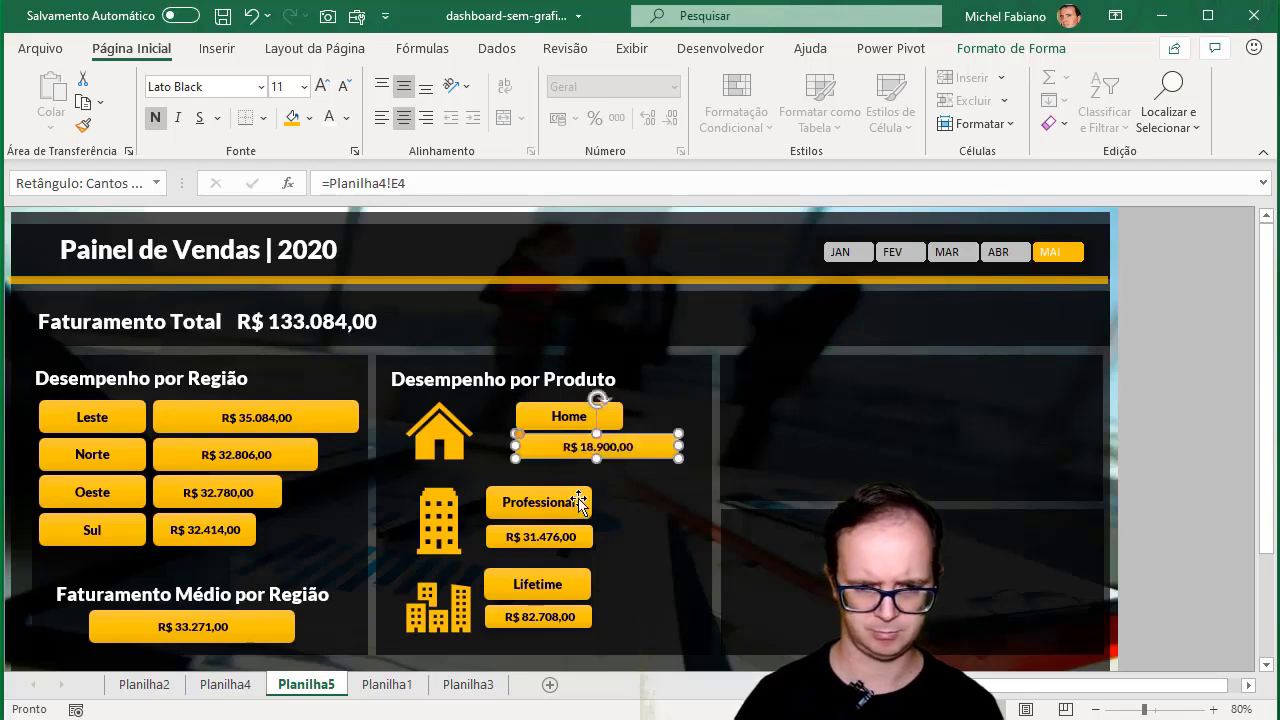
{"action": "left_click_drag", "start_coordinate": [580, 502], "coordinate": [607, 496]}
{"action": "left_click_drag", "start_coordinate": [584, 542], "coordinate": [674, 540]}
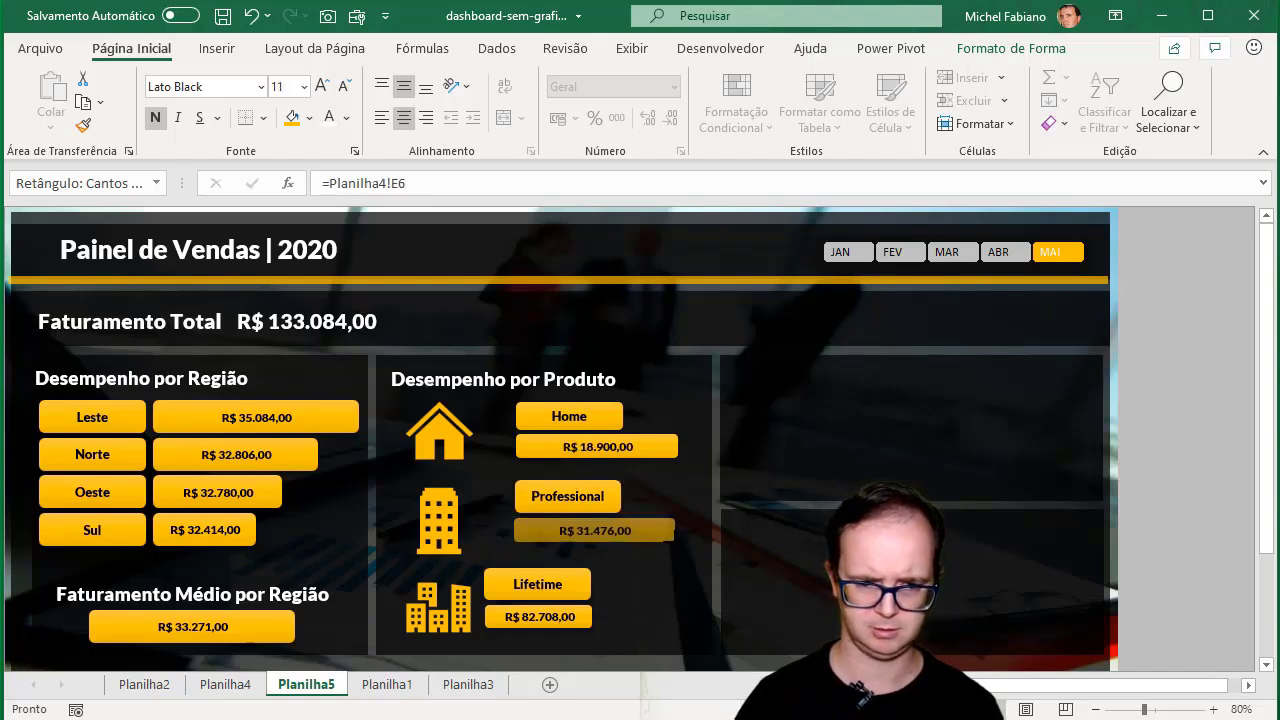
{"action": "left_click_drag", "start_coordinate": [428, 526], "coordinate": [428, 516]}
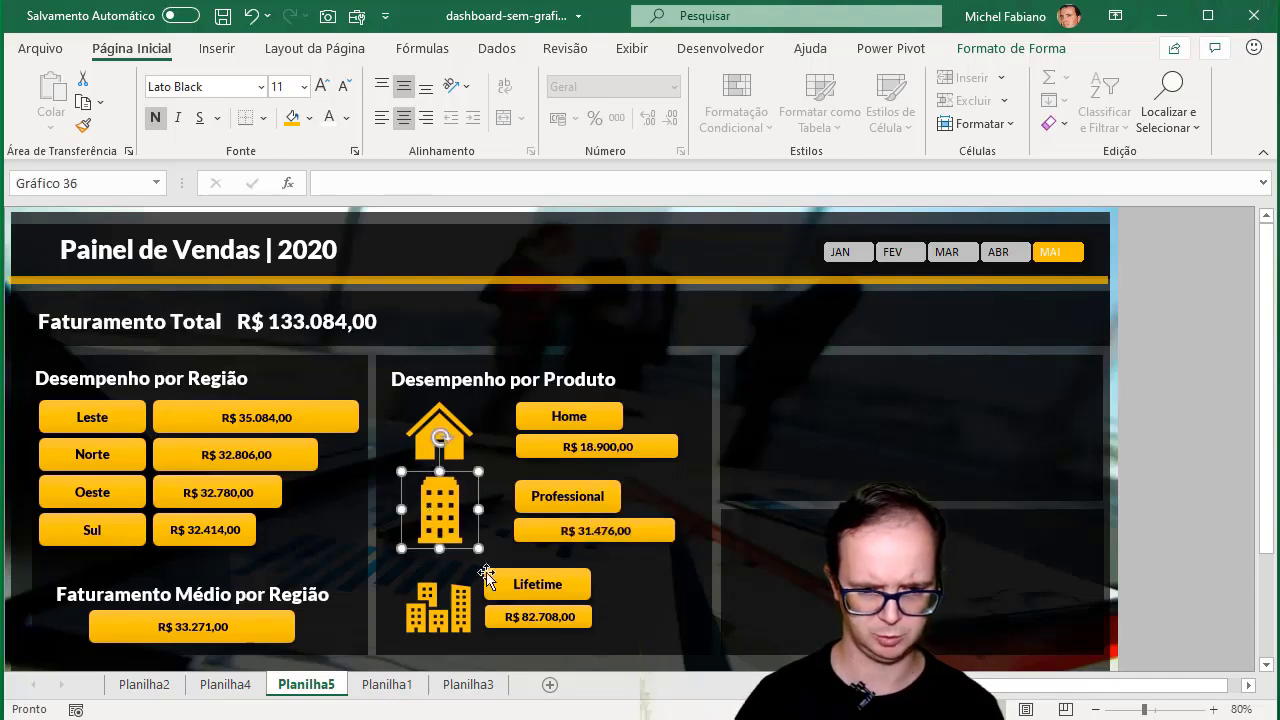
Enlarge the lower buildings icon and move the Lifetime label and value box right
{"action": "left_click", "coordinate": [462, 612]}
{"action": "left_click_drag", "start_coordinate": [478, 568], "coordinate": [485, 561]}
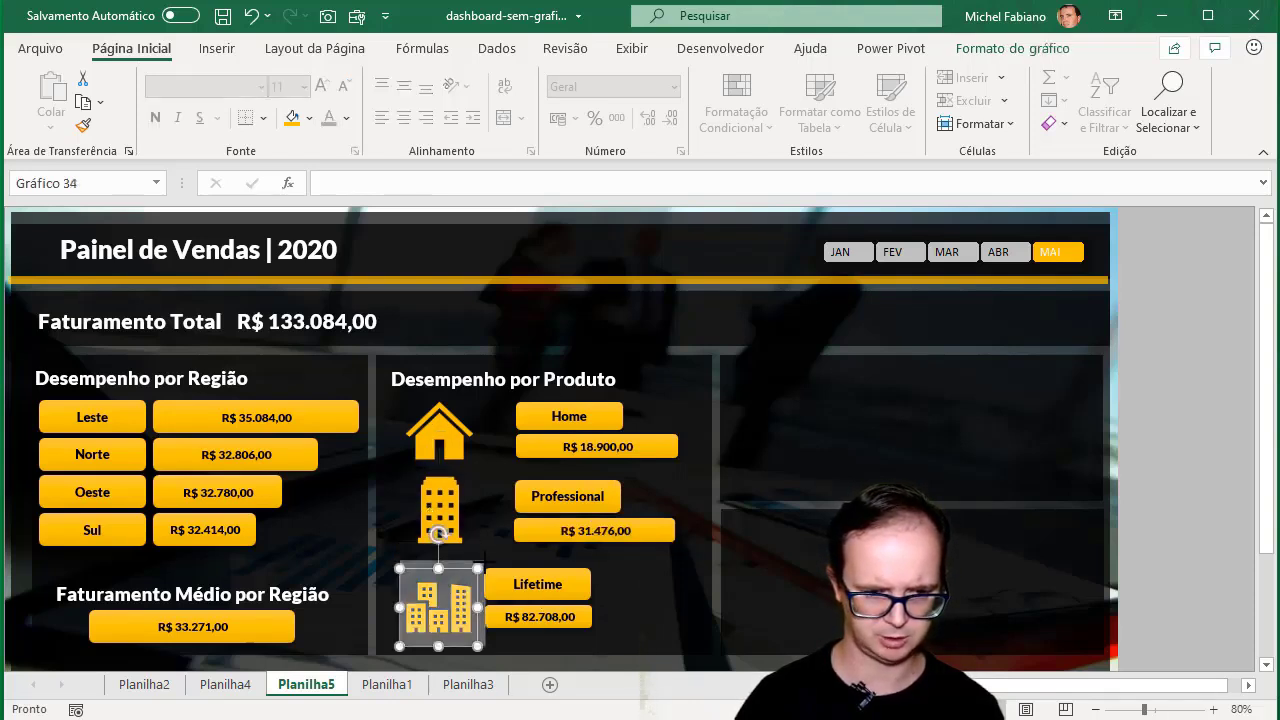
{"action": "left_click_drag", "start_coordinate": [445, 612], "coordinate": [442, 607]}
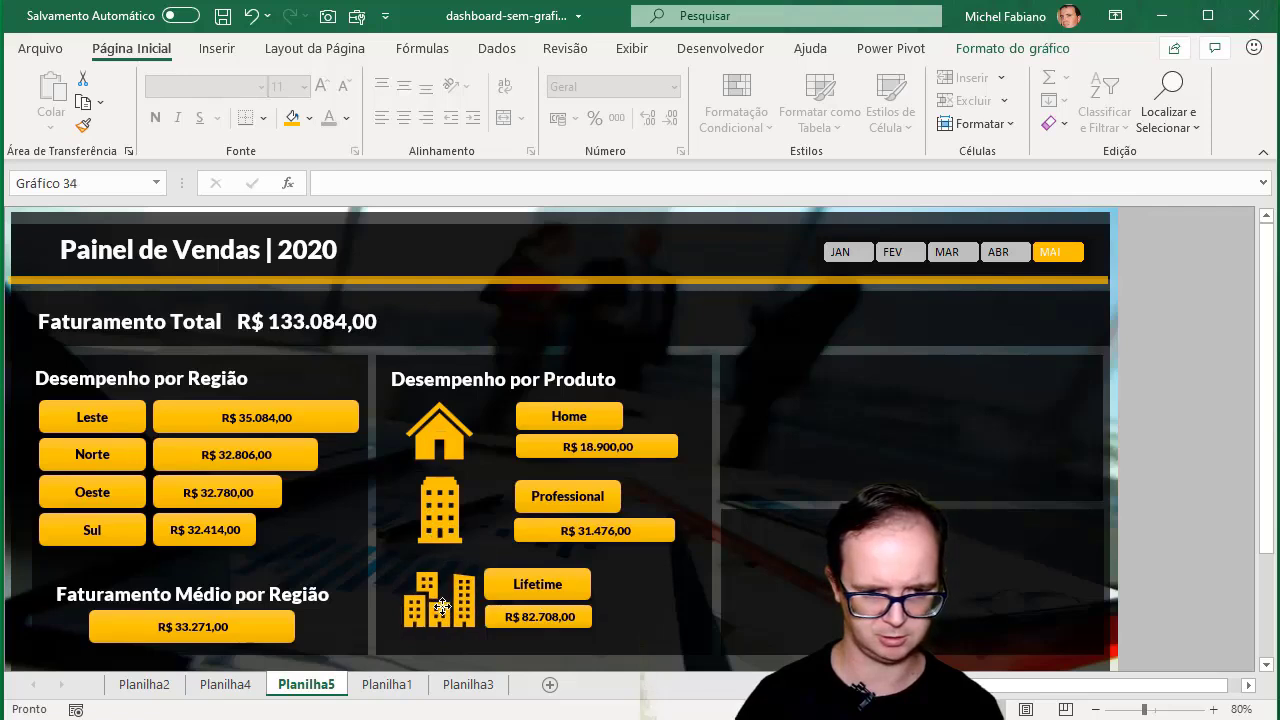
{"action": "left_click_drag", "start_coordinate": [577, 598], "coordinate": [609, 595]}
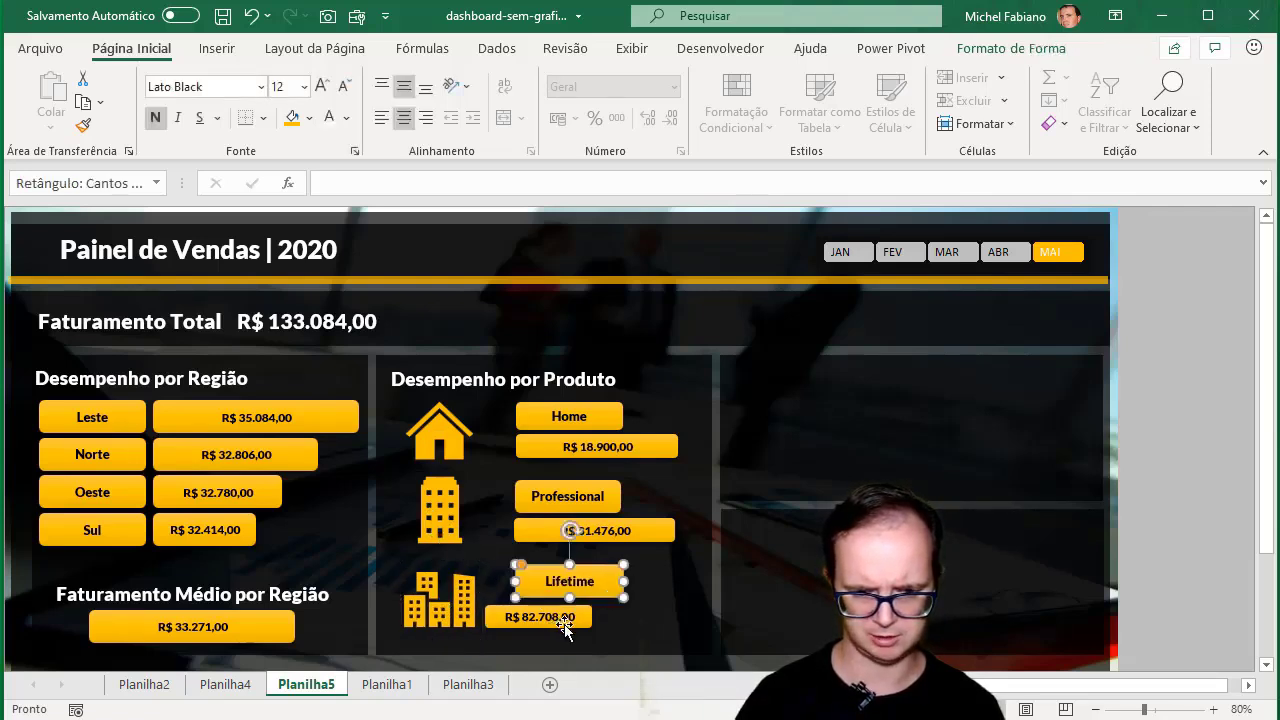
{"action": "left_click_drag", "start_coordinate": [565, 625], "coordinate": [595, 620]}
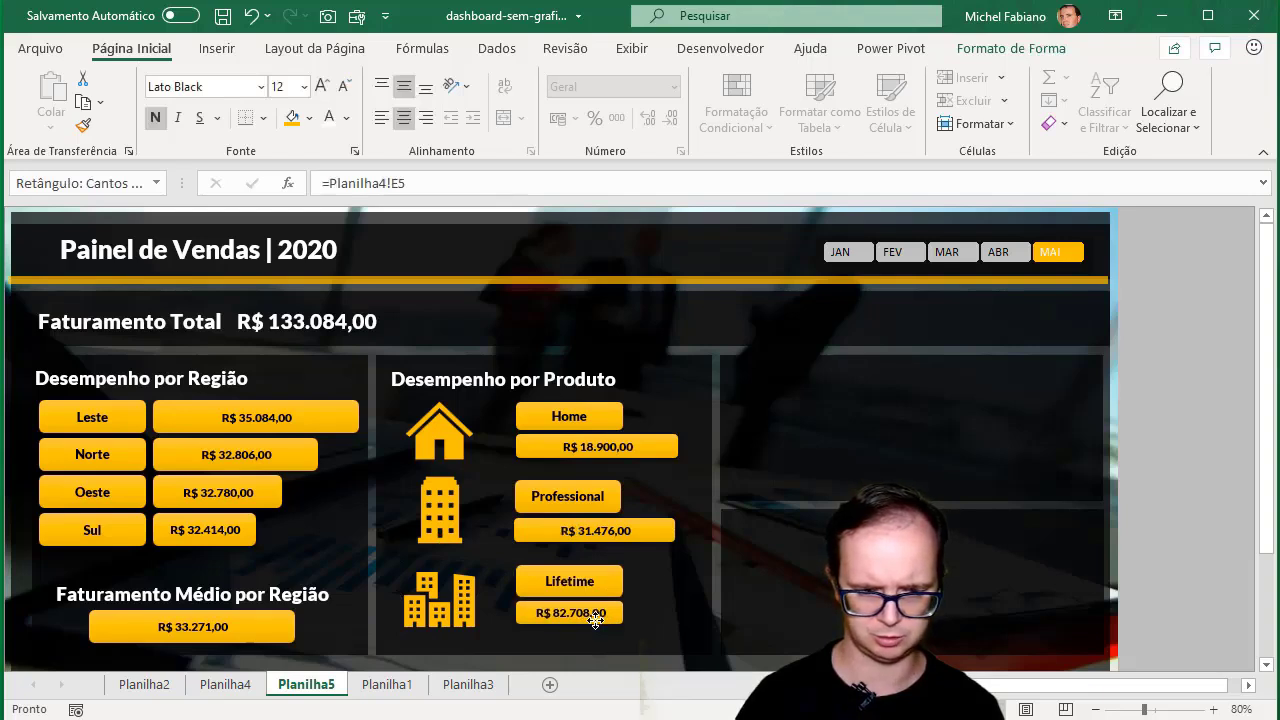
Widen the Lifetime value box to match the Home and Professional boxes
{"action": "left_click", "coordinate": [628, 624]}
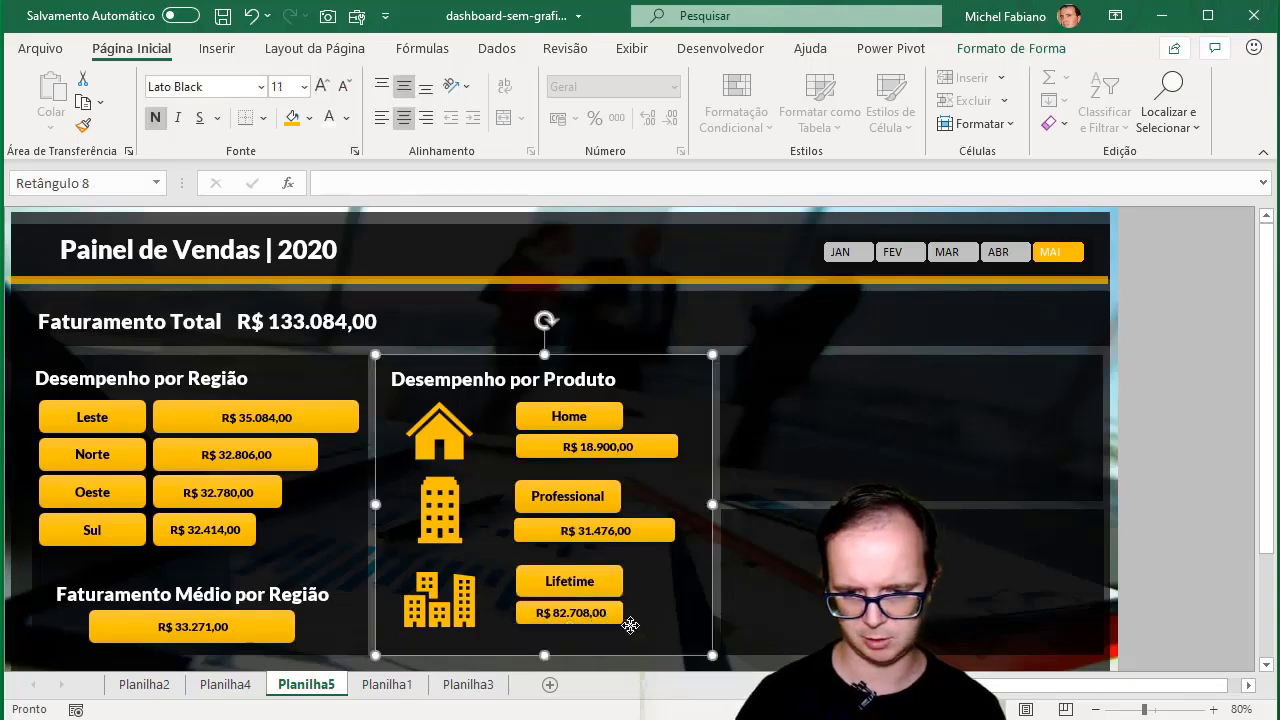
{"action": "left_click", "coordinate": [608, 612]}
{"action": "left_click_drag", "start_coordinate": [640, 626], "coordinate": [676, 625]}
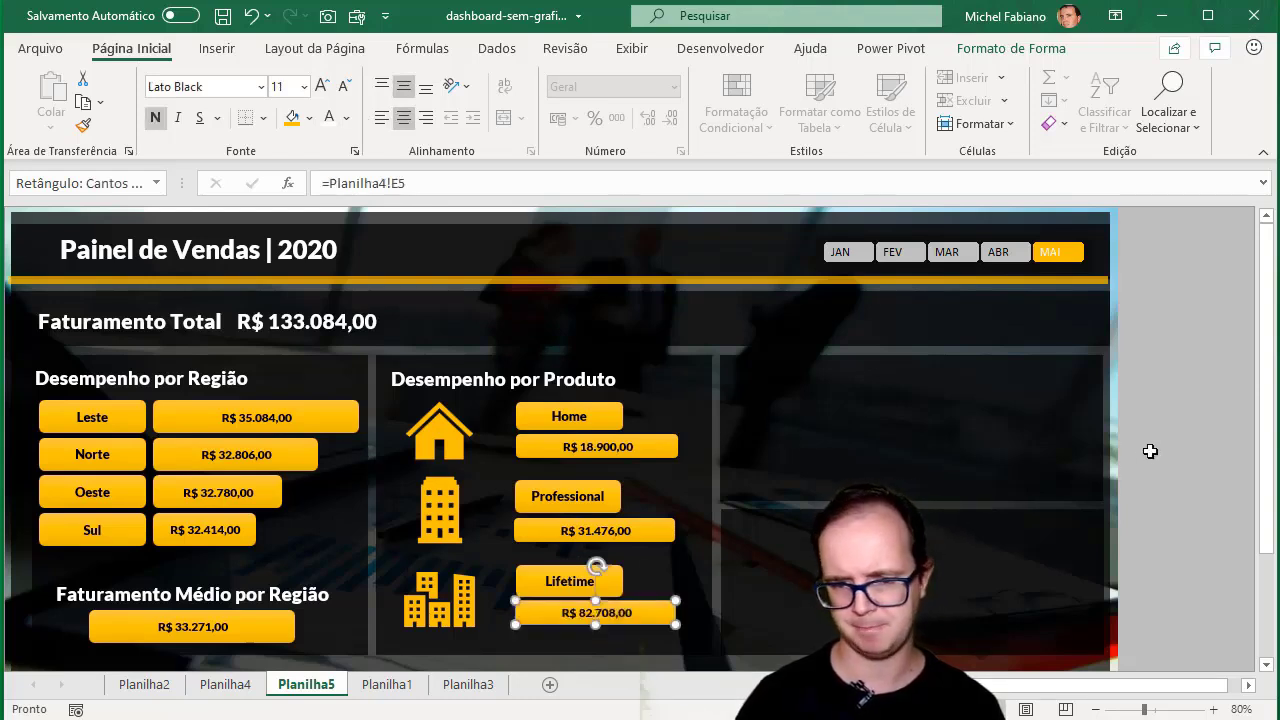
Right-align the Home, Professional and Lifetime amounts in their value boxes
{"action": "left_click", "coordinate": [605, 450]}
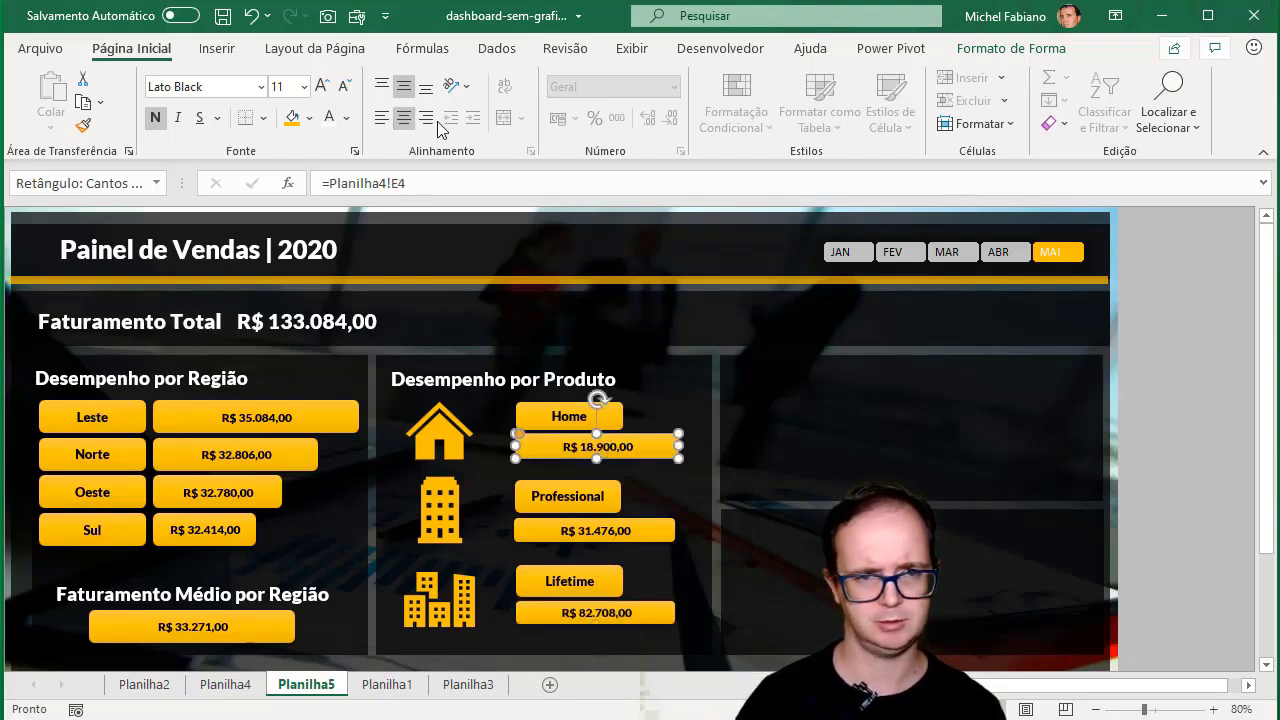
{"action": "left_click", "coordinate": [424, 119]}
{"action": "left_click", "coordinate": [634, 545]}
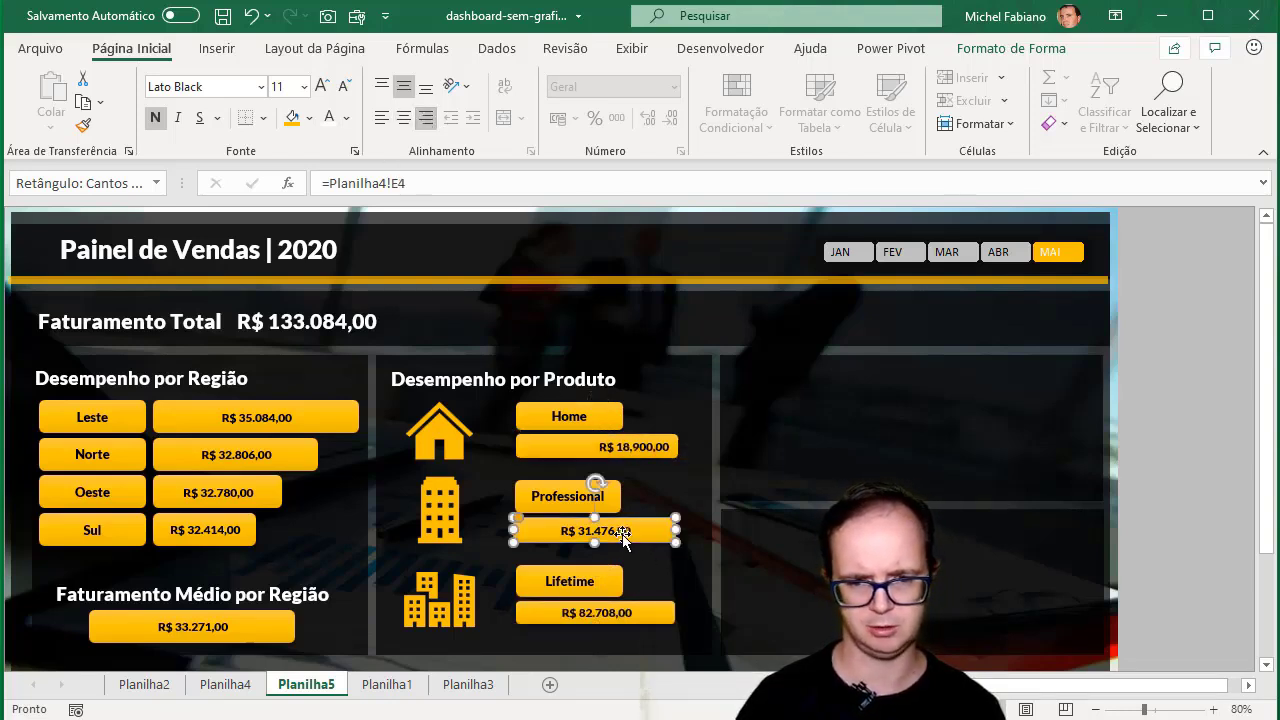
{"action": "left_click", "coordinate": [428, 119]}
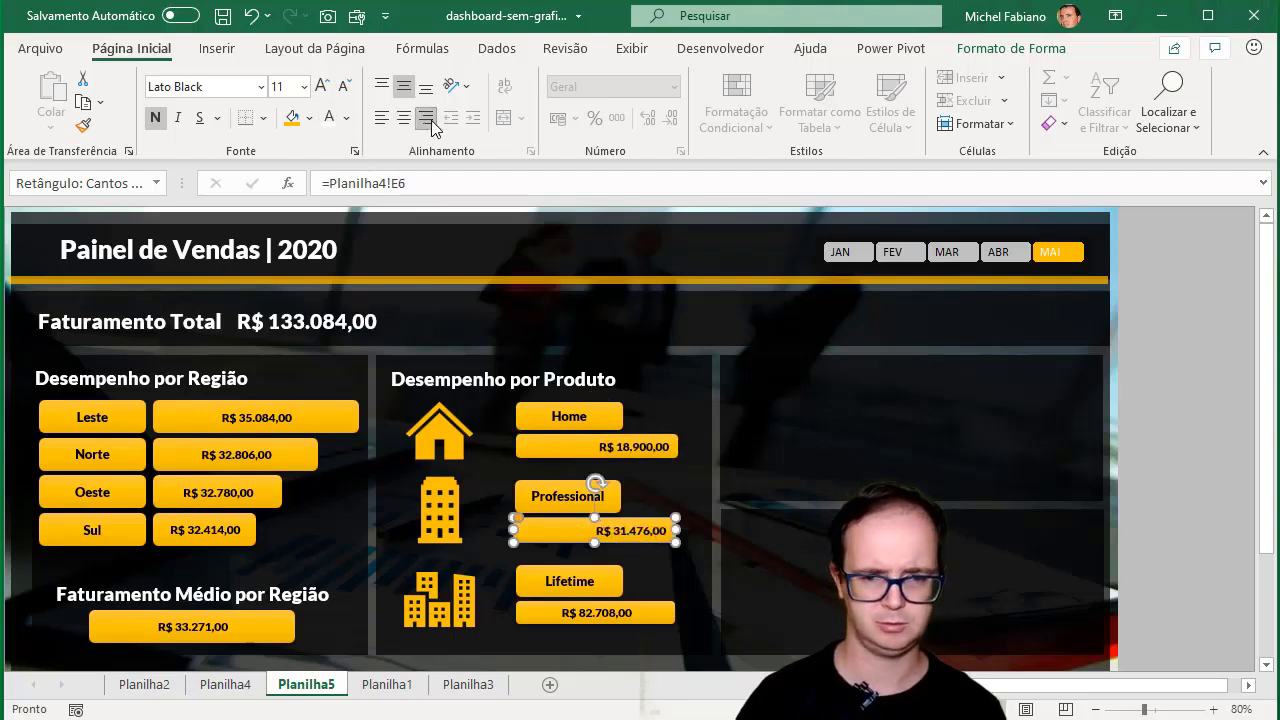
{"action": "left_click", "coordinate": [597, 614]}
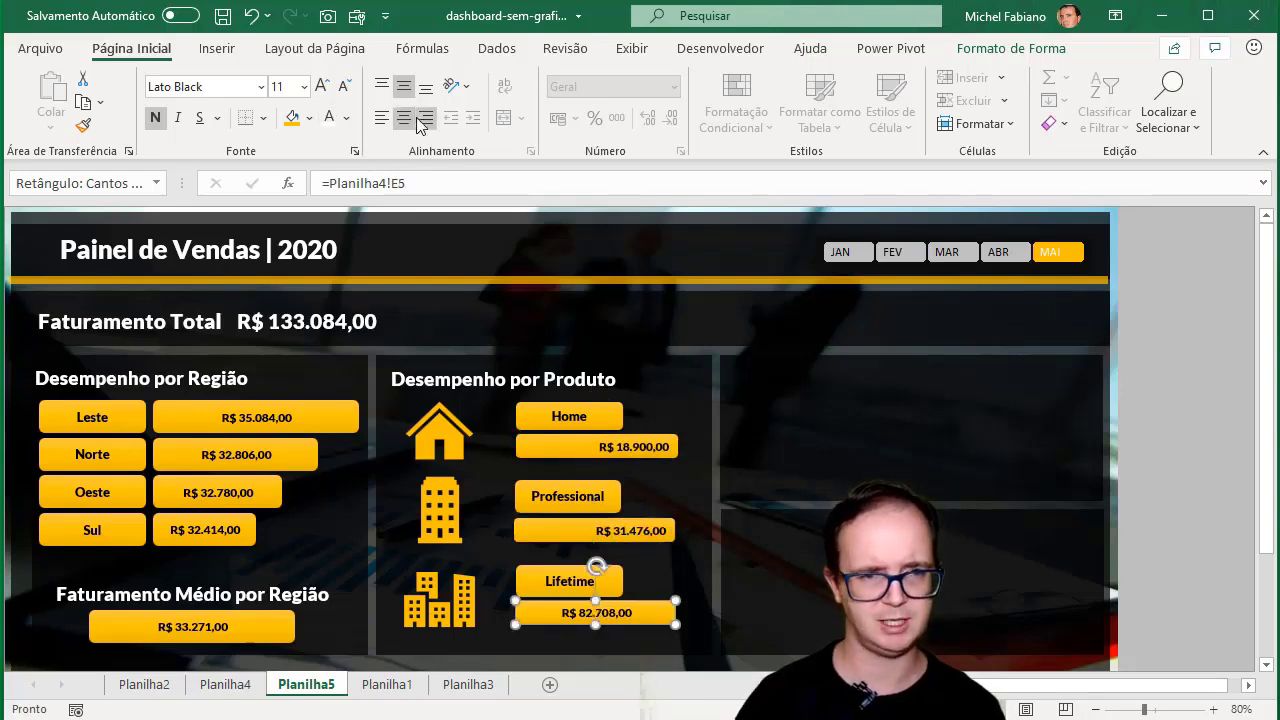
{"action": "left_click", "coordinate": [427, 121]}
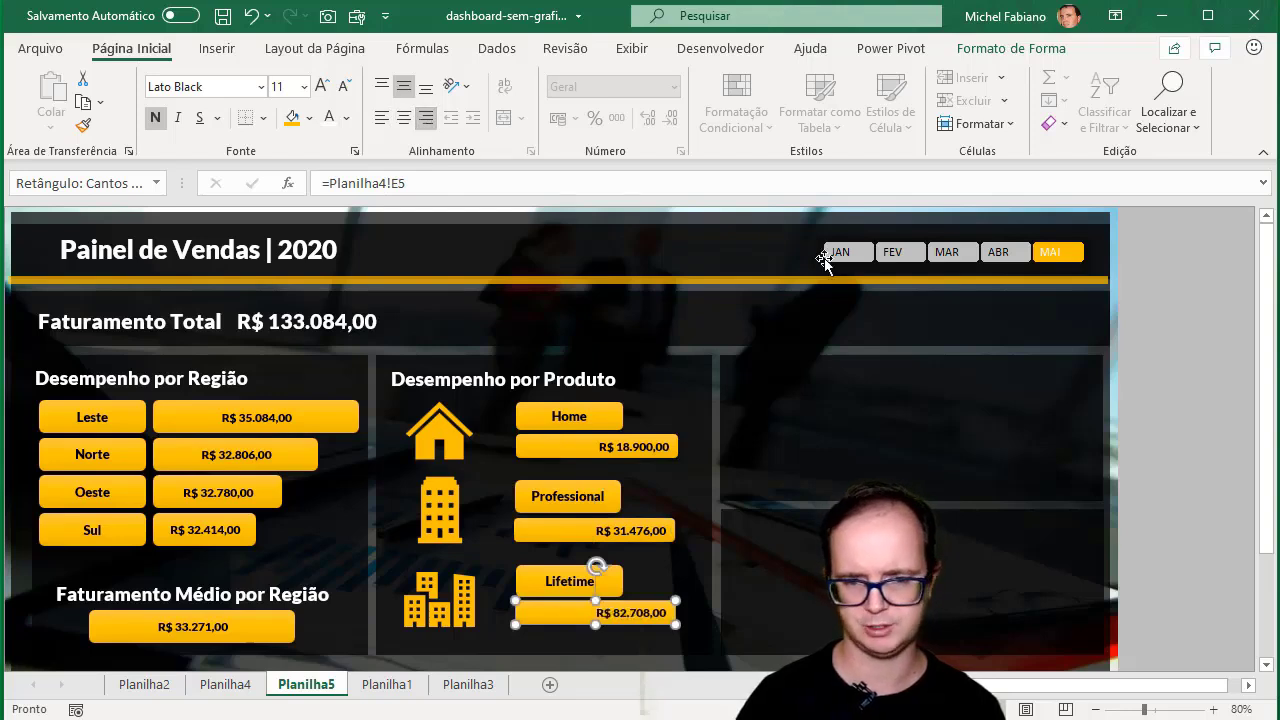
{"action": "left_click", "coordinate": [1157, 320]}
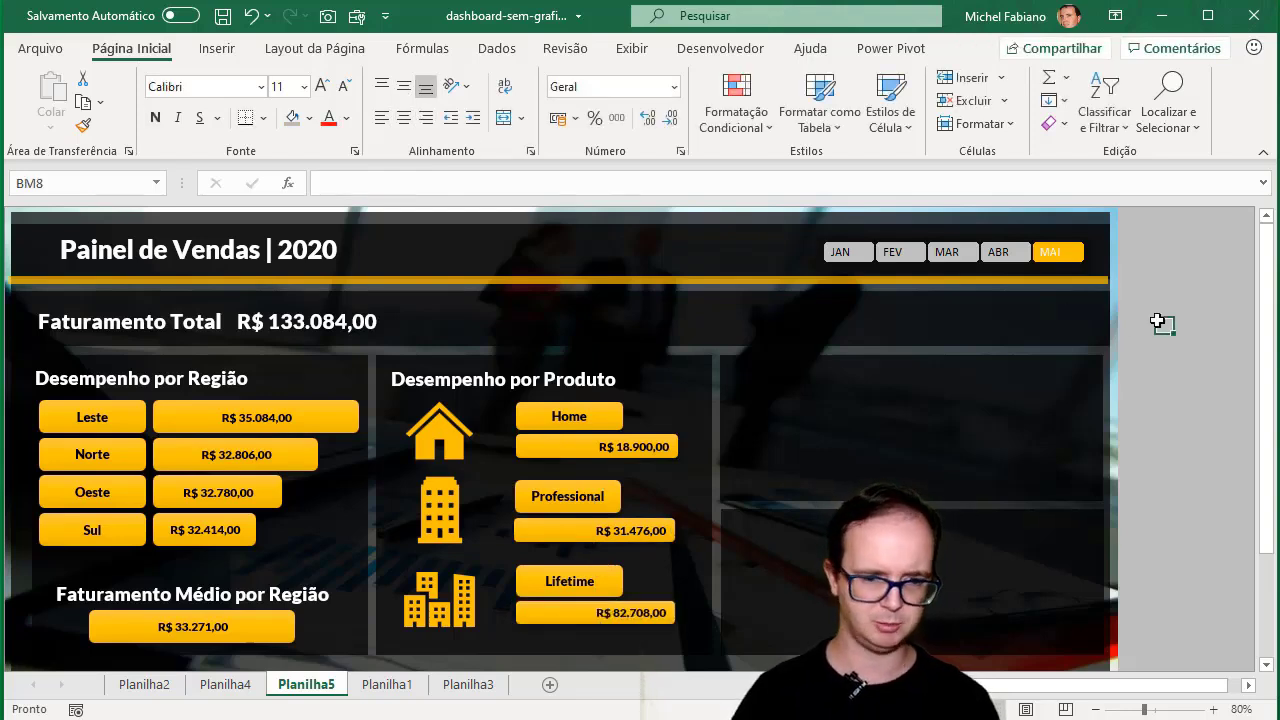
{"action": "left_click", "coordinate": [957, 260]}
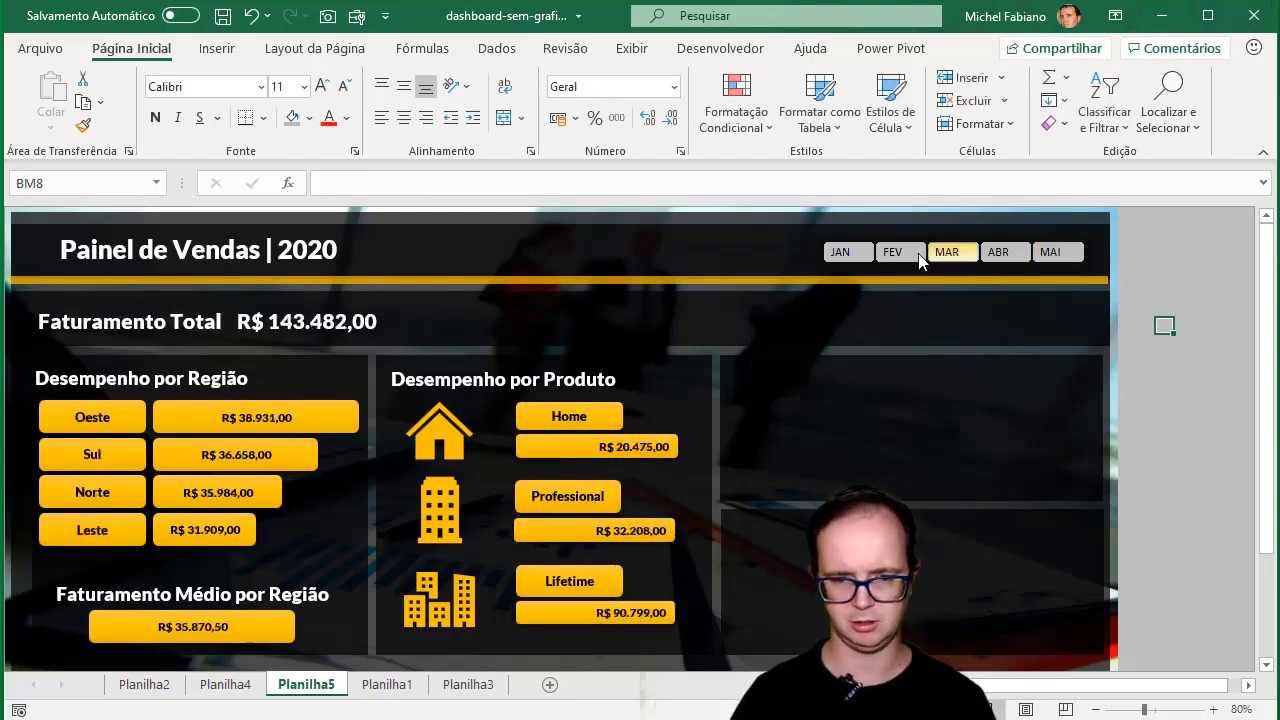
{"action": "left_click", "coordinate": [894, 256]}
{"action": "left_click", "coordinate": [842, 257]}
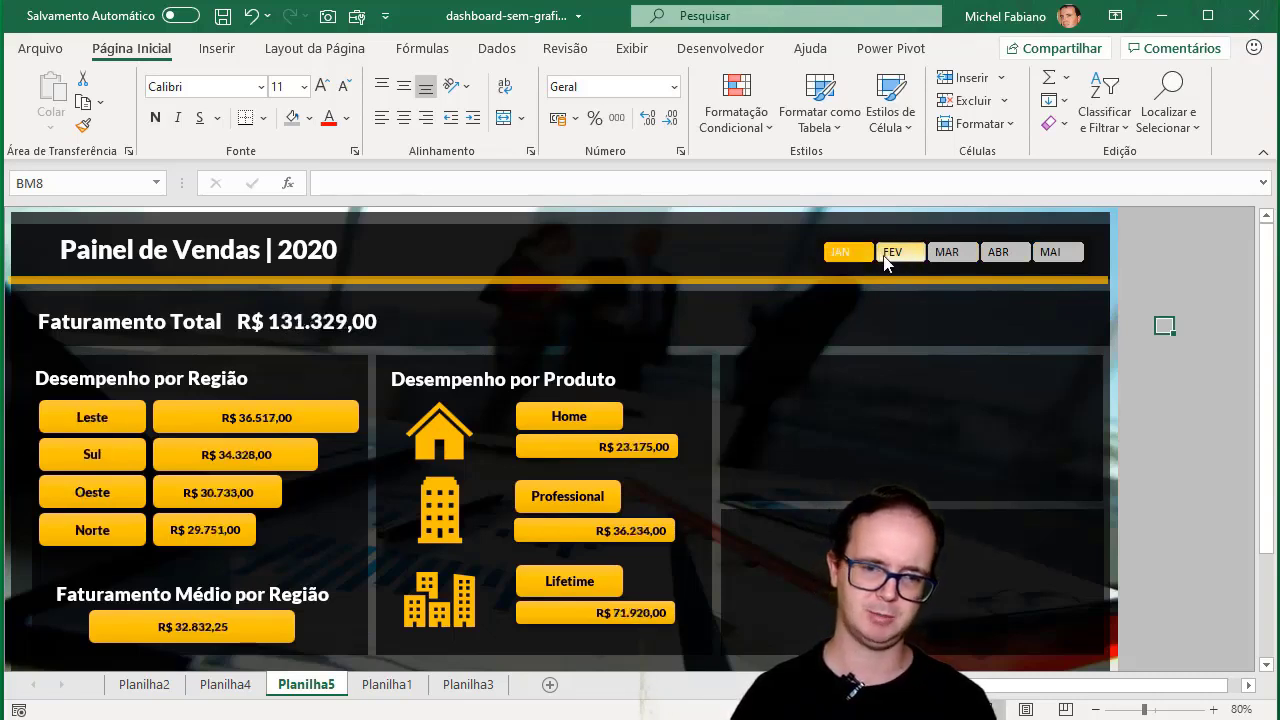
{"action": "left_click", "coordinate": [888, 258]}
{"action": "left_click", "coordinate": [950, 258]}
{"action": "left_click", "coordinate": [1001, 258]}
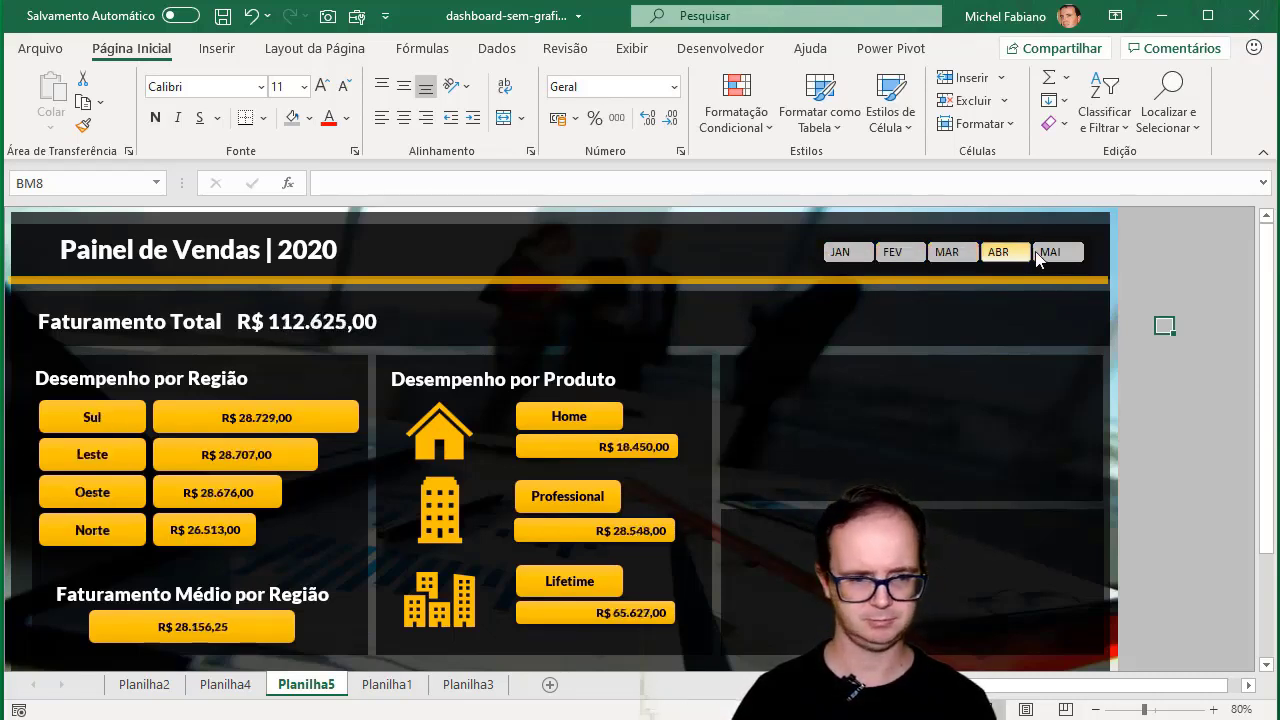
{"action": "left_click", "coordinate": [1040, 257]}
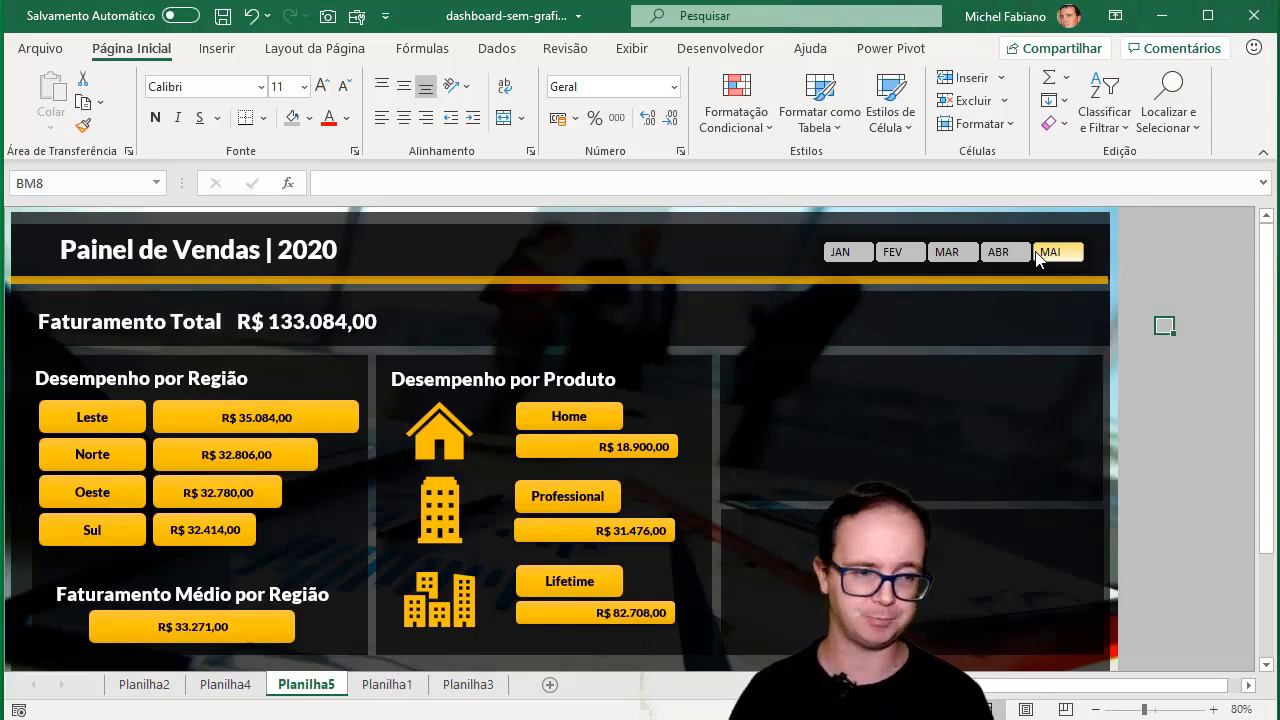
Search the icon library for 'local' and insert the globe icon
{"action": "left_click", "coordinate": [216, 49]}
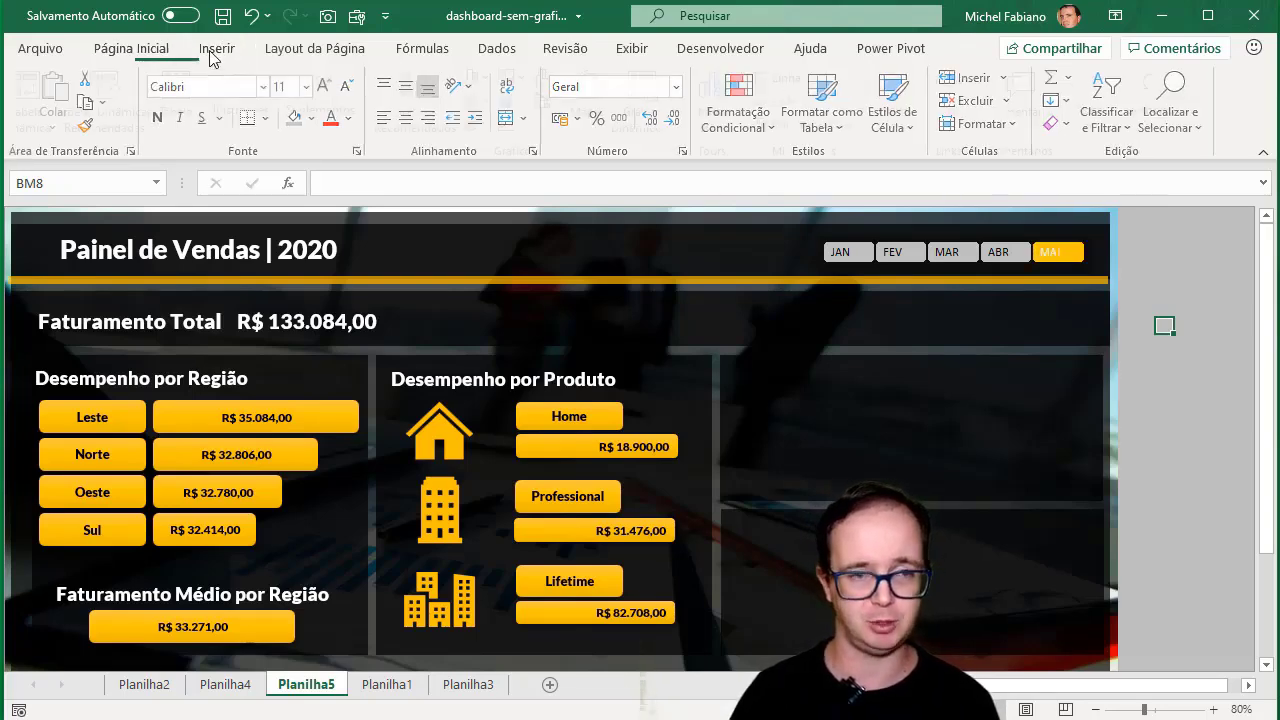
{"action": "left_click", "coordinate": [250, 120]}
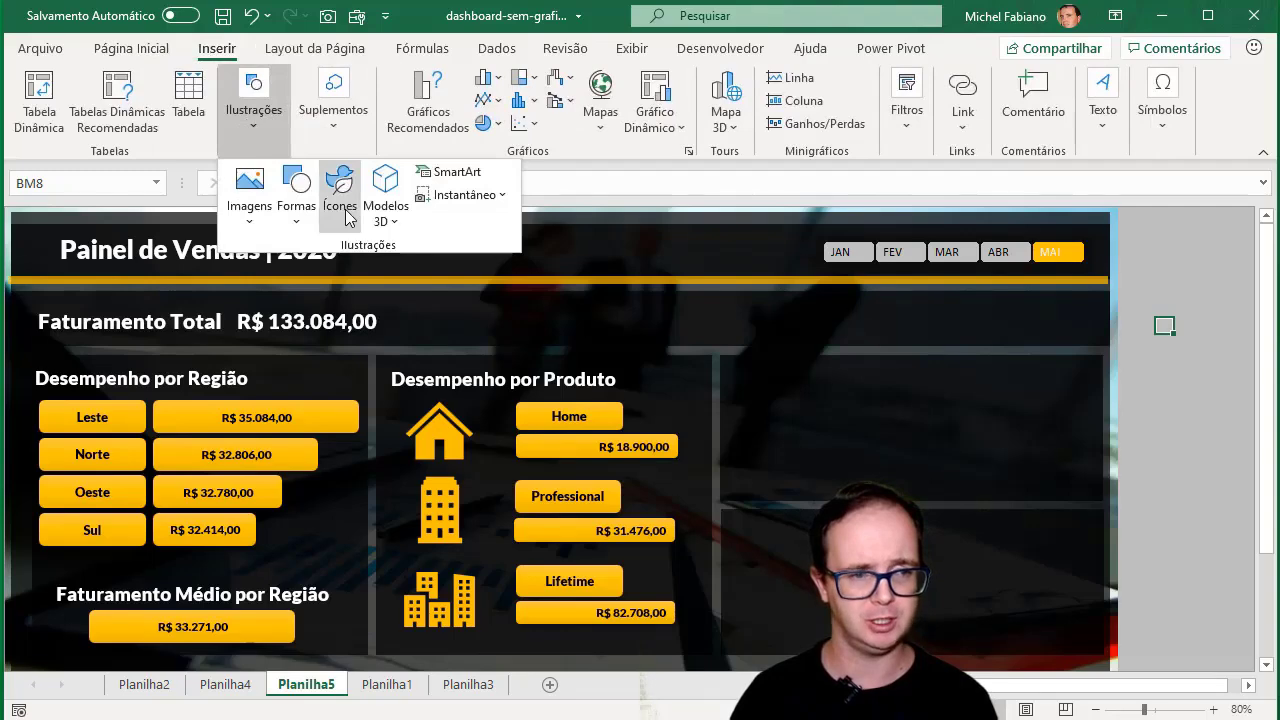
{"action": "left_click", "coordinate": [344, 210]}
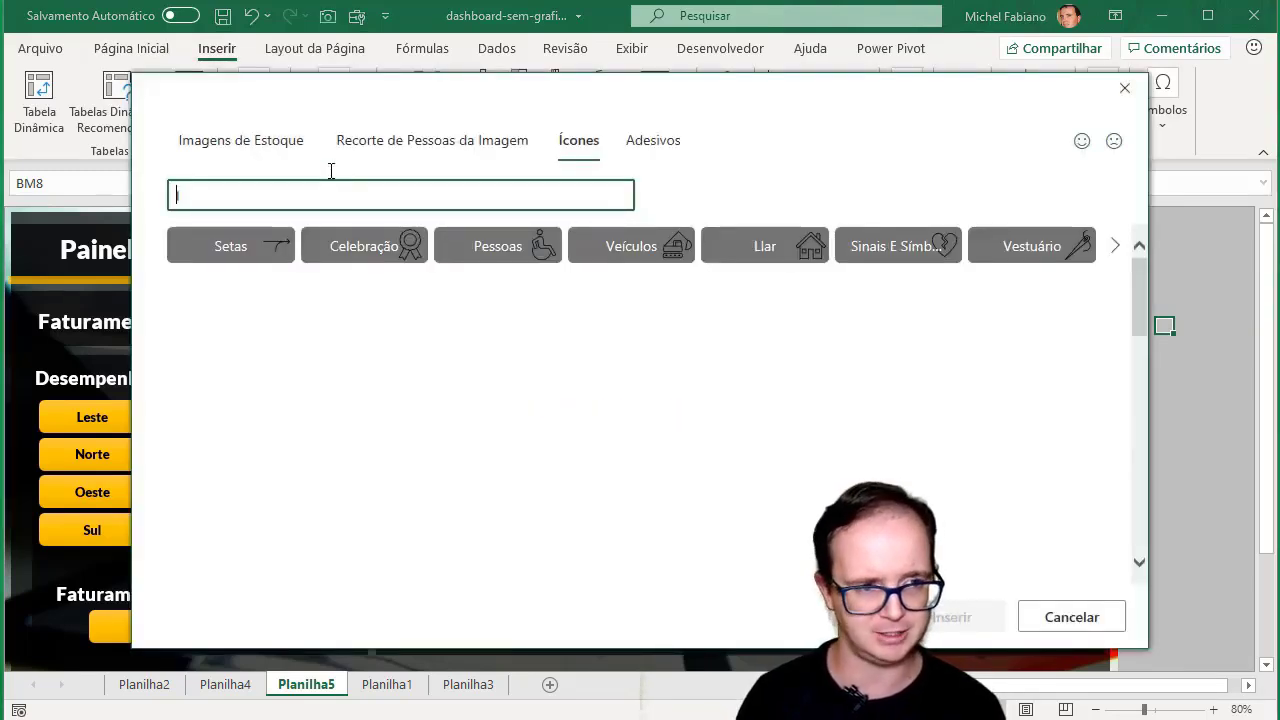
{"action": "type", "text": "localidade"}
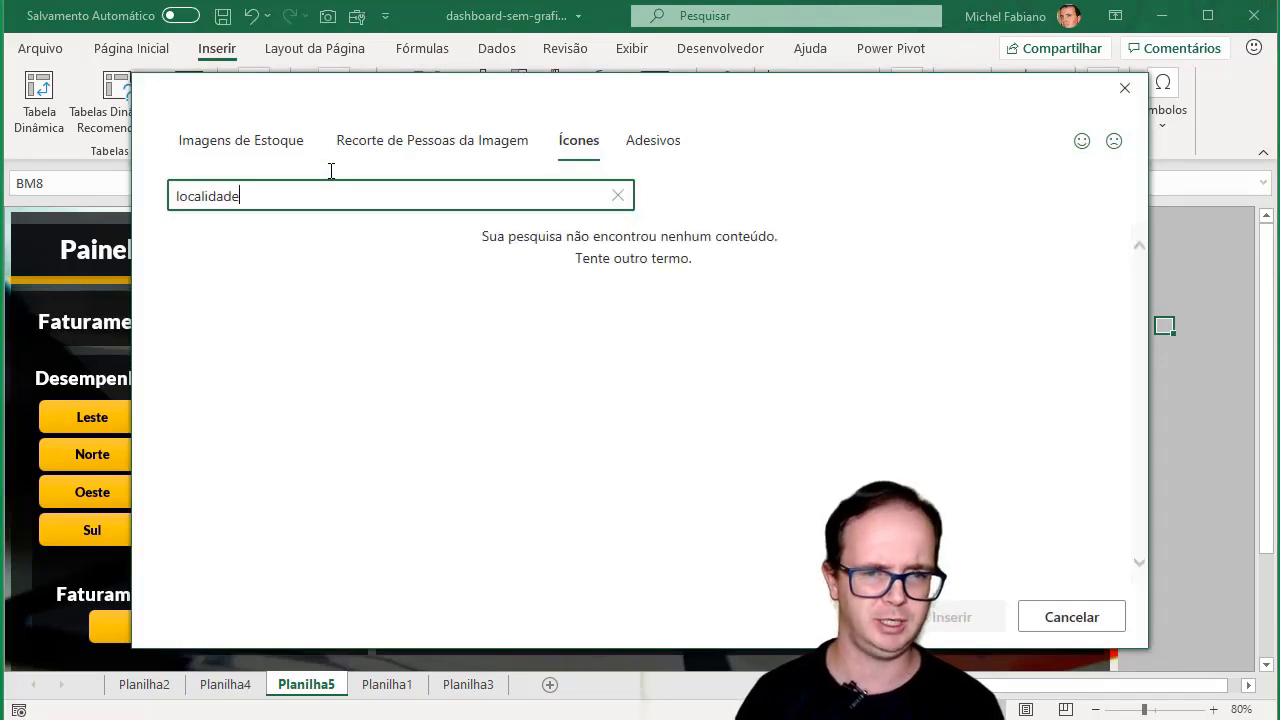
{"action": "left_click_drag", "start_coordinate": [251, 197], "coordinate": [127, 193]}
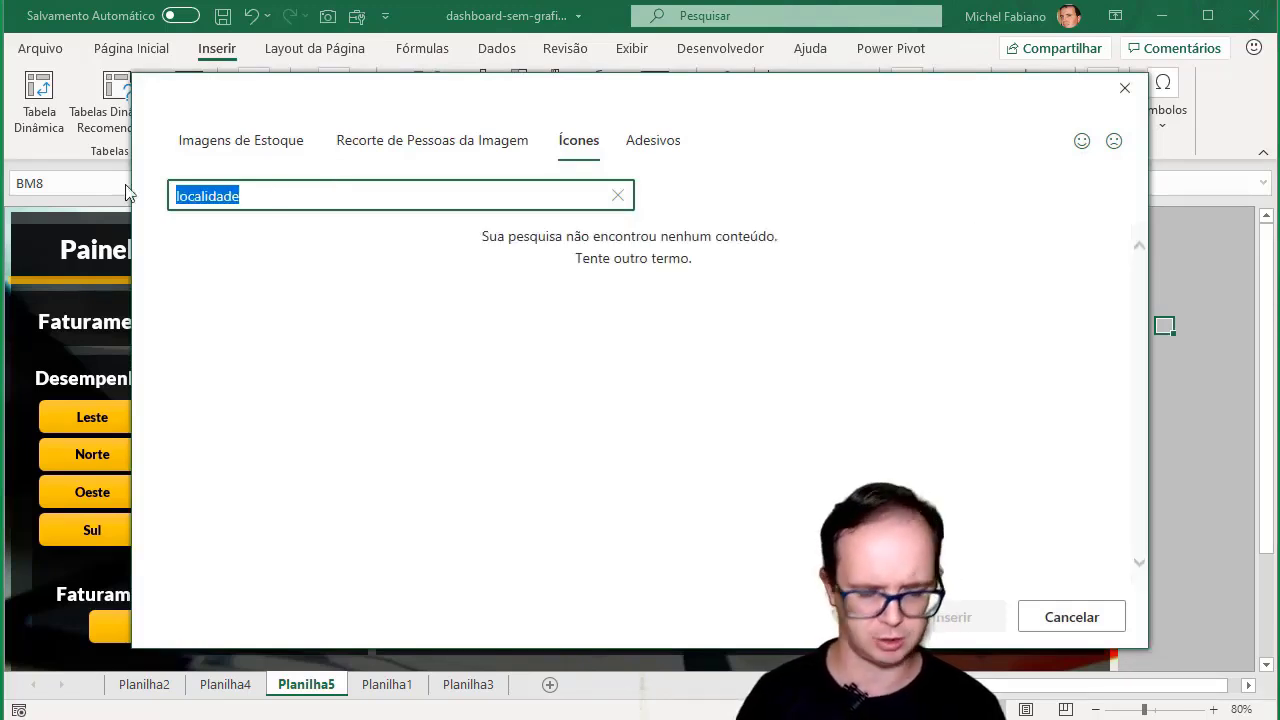
{"action": "key", "text": "BackSpace"}
{"action": "type", "text": "l"}
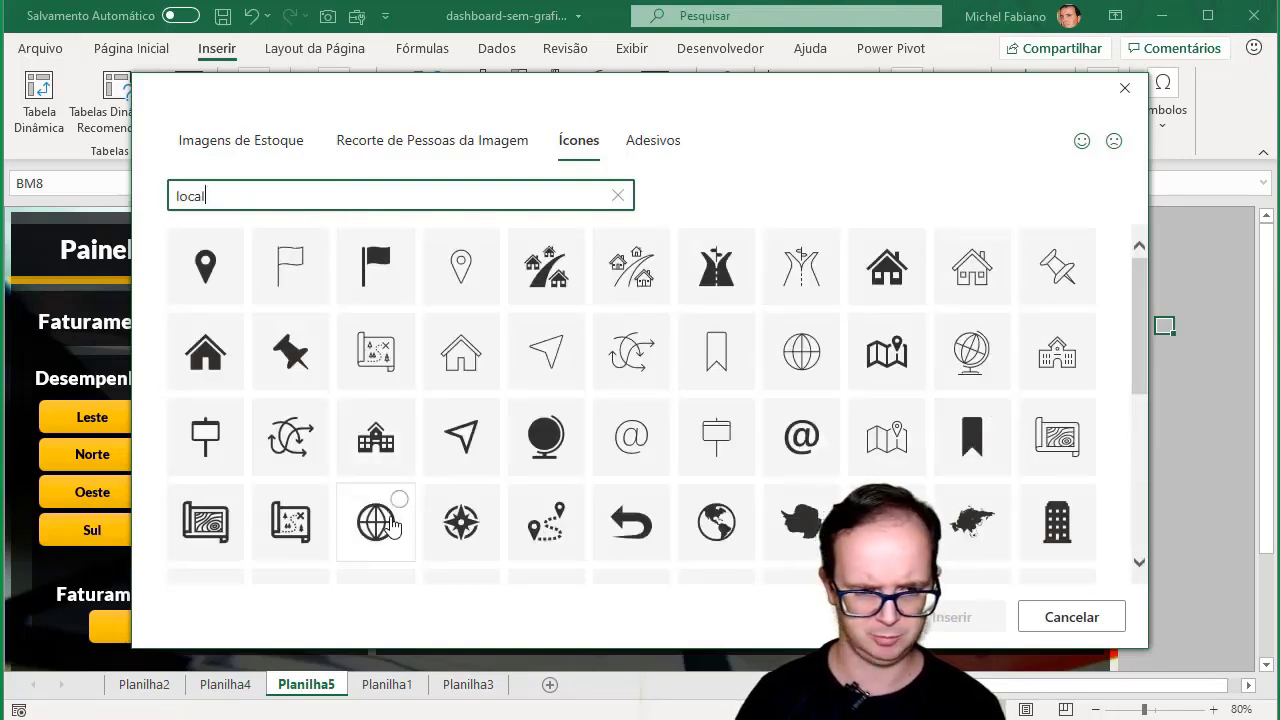
{"action": "left_click", "coordinate": [385, 530]}
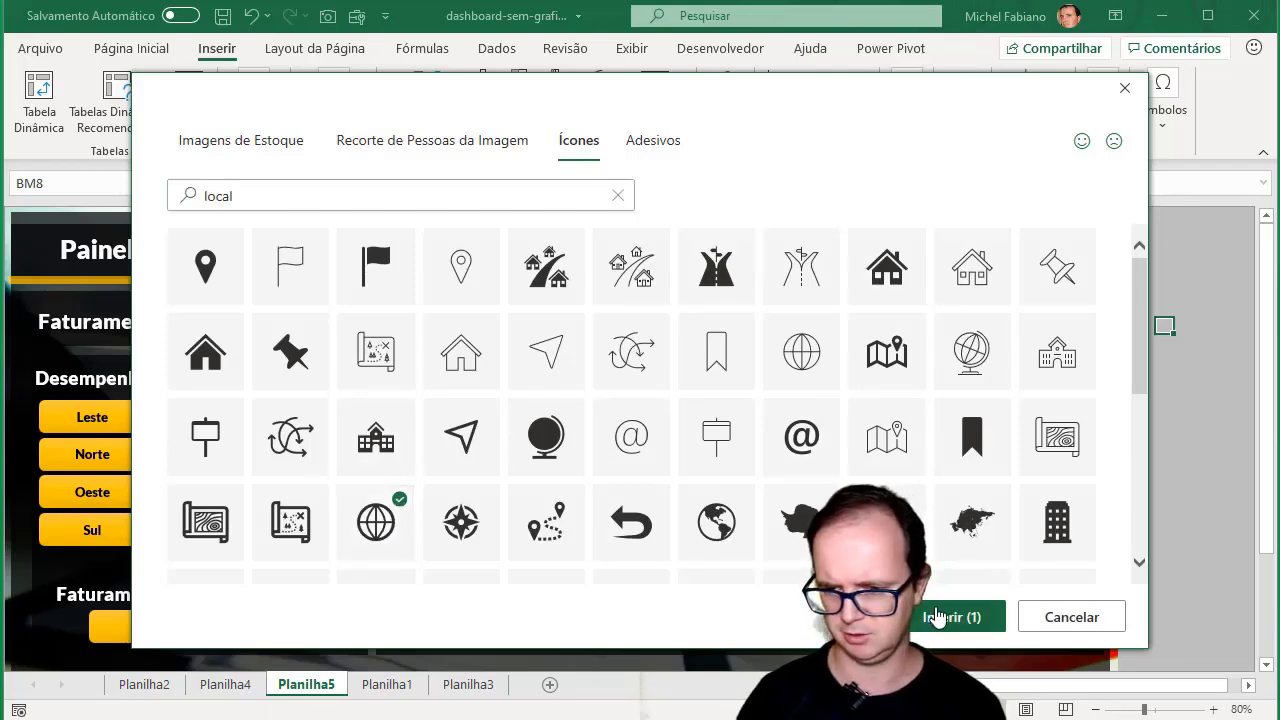
{"action": "left_click", "coordinate": [937, 616]}
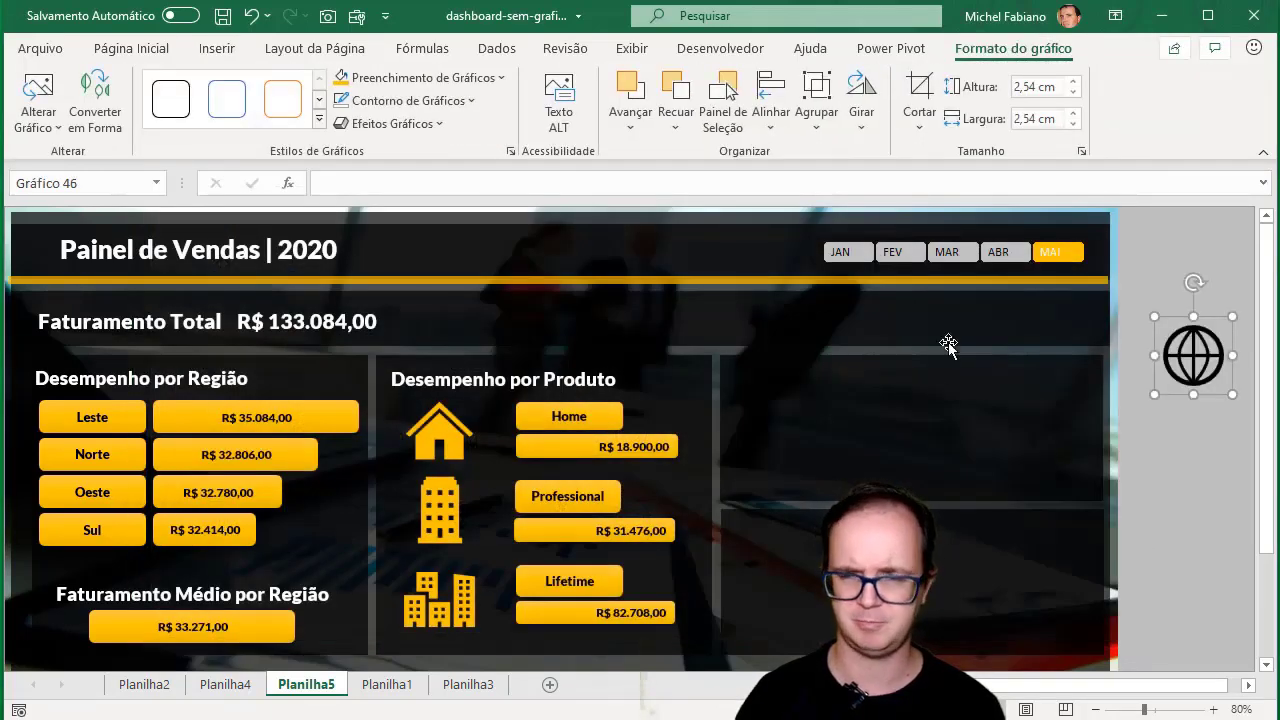
Fill the globe icon white, resize it to 0,89 cm beside 'Desempenho por Região', and shift the heading right
{"action": "left_click", "coordinate": [342, 80]}
{"action": "left_click", "coordinate": [350, 160]}
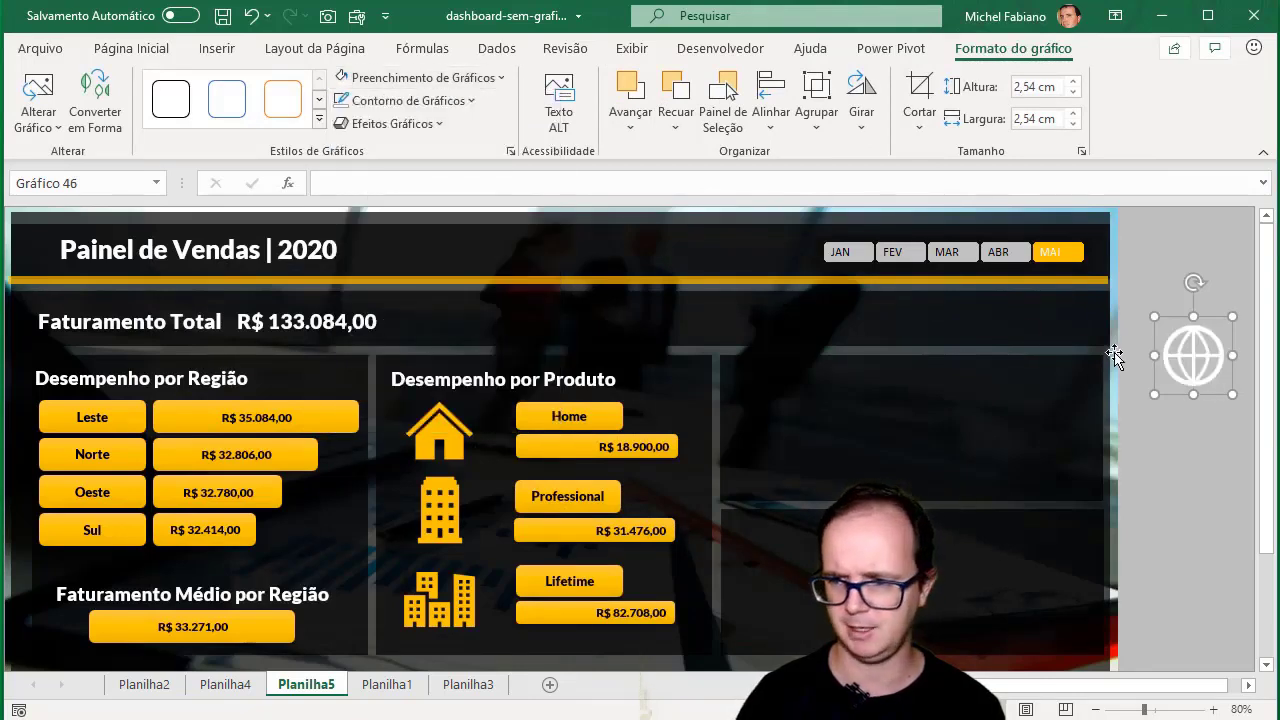
{"action": "left_click_drag", "start_coordinate": [1192, 368], "coordinate": [97, 344]}
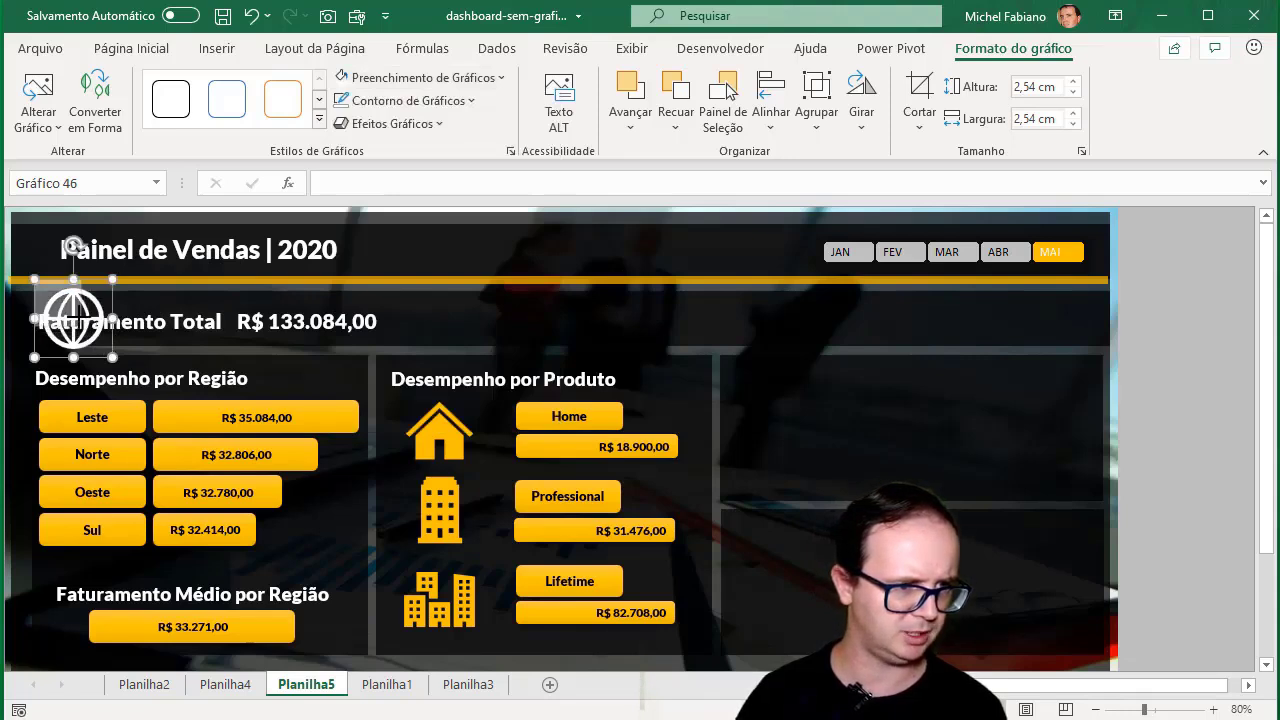
{"action": "key", "text": "ctrl+z"}
{"action": "left_click_drag", "start_coordinate": [56, 300], "coordinate": [45, 377]}
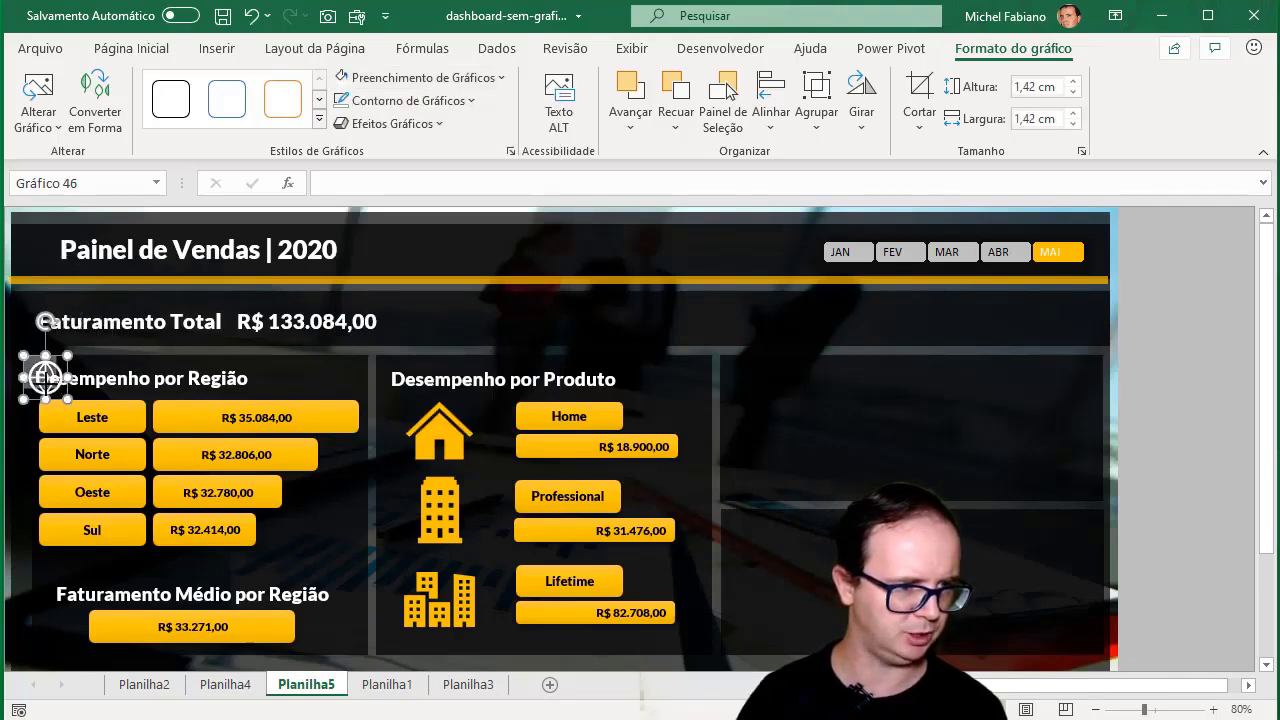
{"action": "left_click_drag", "start_coordinate": [67, 398], "coordinate": [53, 386]}
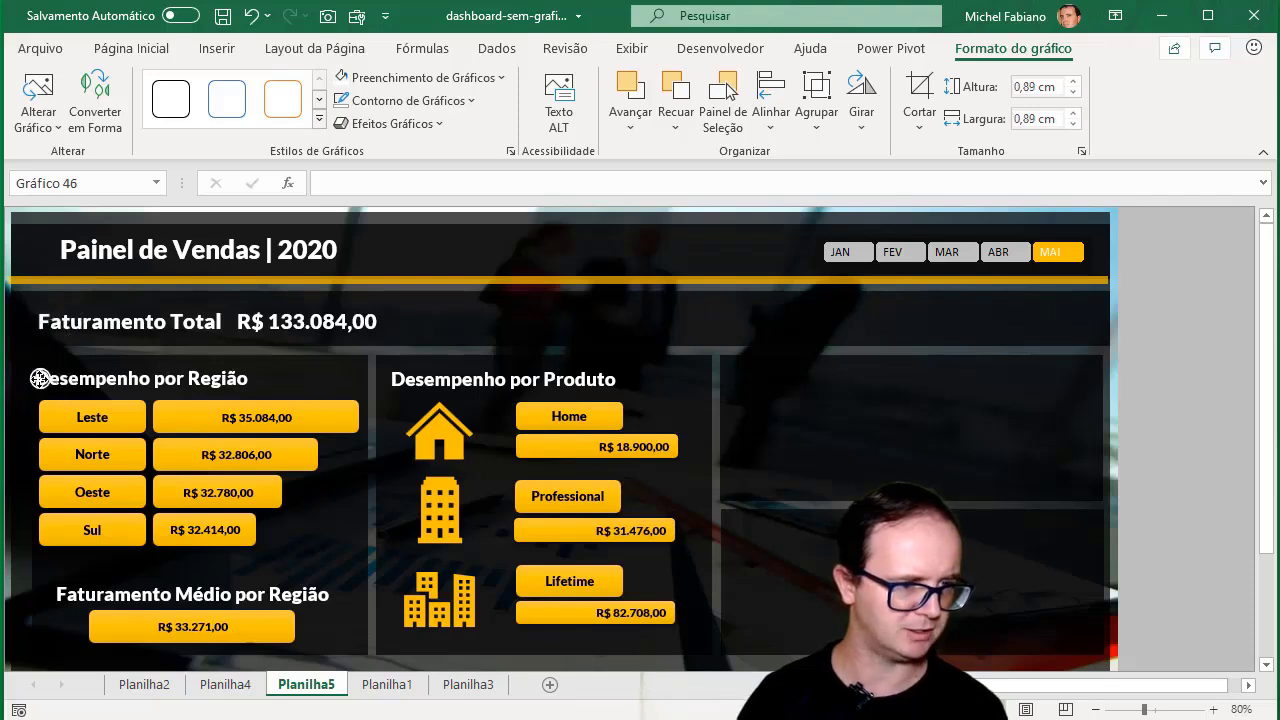
{"action": "left_click", "coordinate": [42, 372]}
{"action": "mouse_move", "coordinate": [122, 394]}
{"action": "left_mouse_down"}
{"action": "mouse_move", "coordinate": [140, 392]}
{"action": "mouse_move", "coordinate": [131, 399]}
{"action": "left_mouse_up"}
Search the icon library for 'produto' and insert the boxes-with-magnifier icon
{"action": "left_click", "coordinate": [216, 48]}
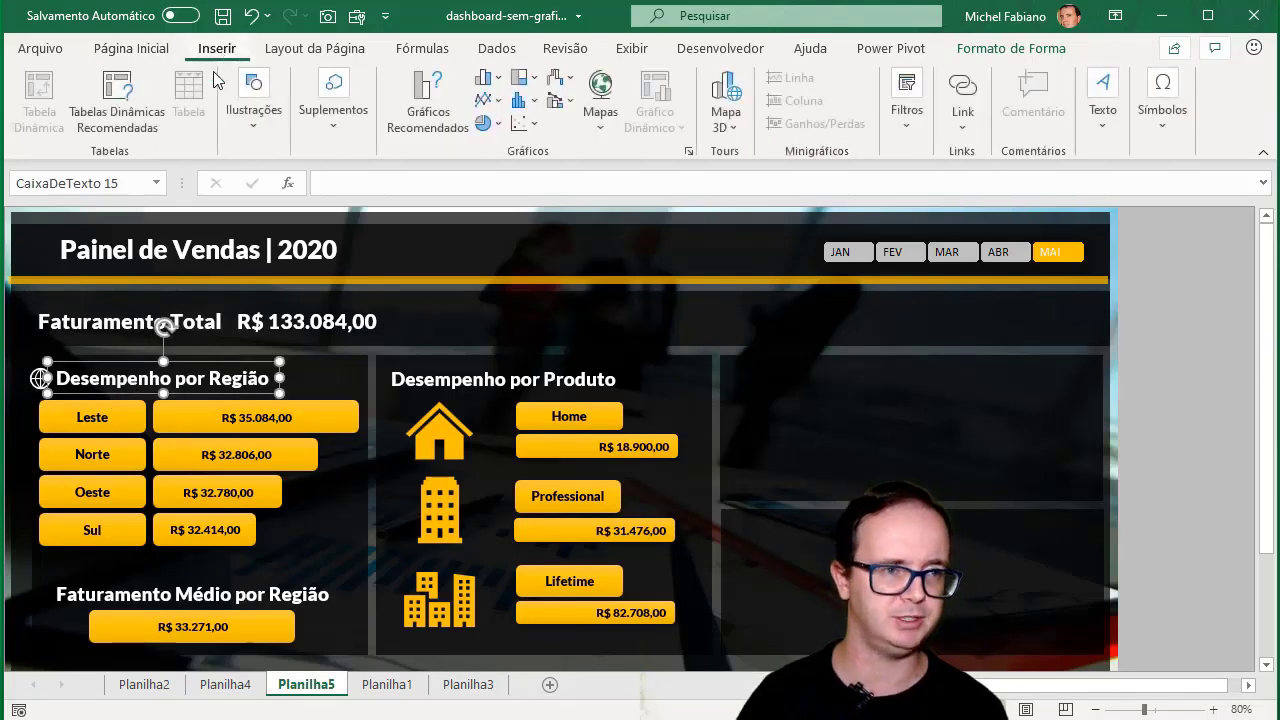
{"action": "left_click", "coordinate": [260, 128]}
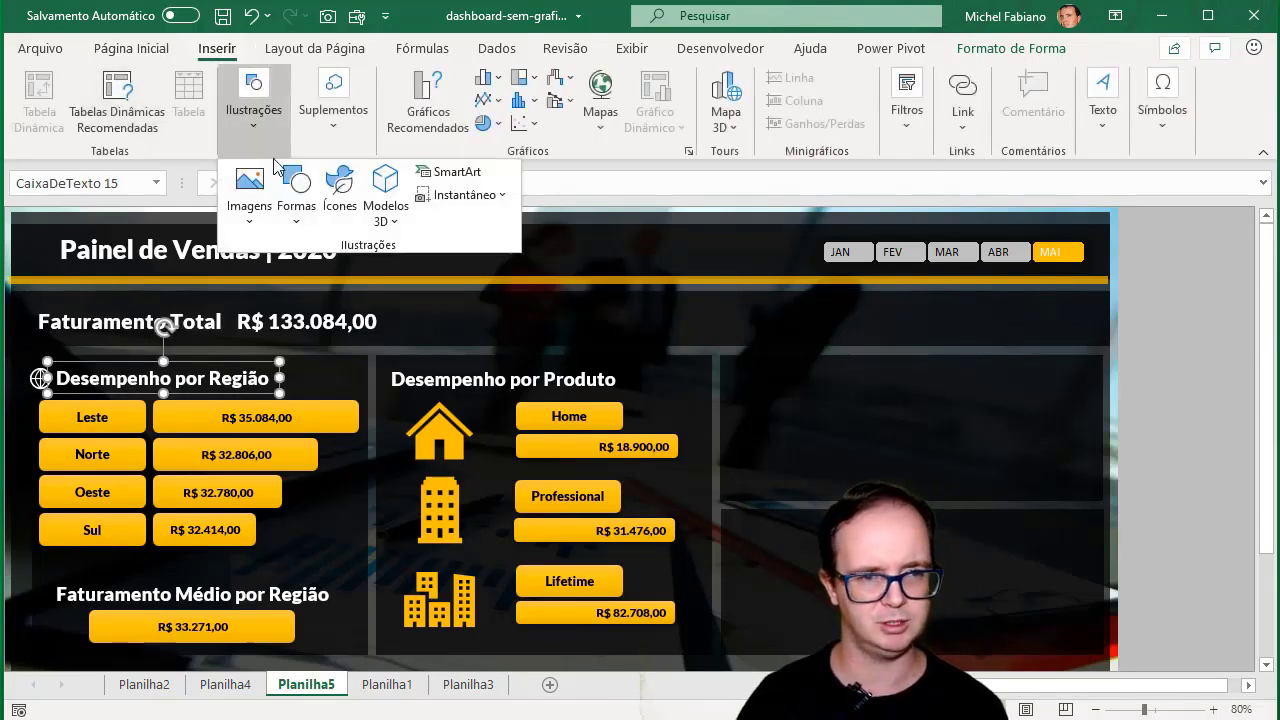
{"action": "left_click", "coordinate": [300, 224]}
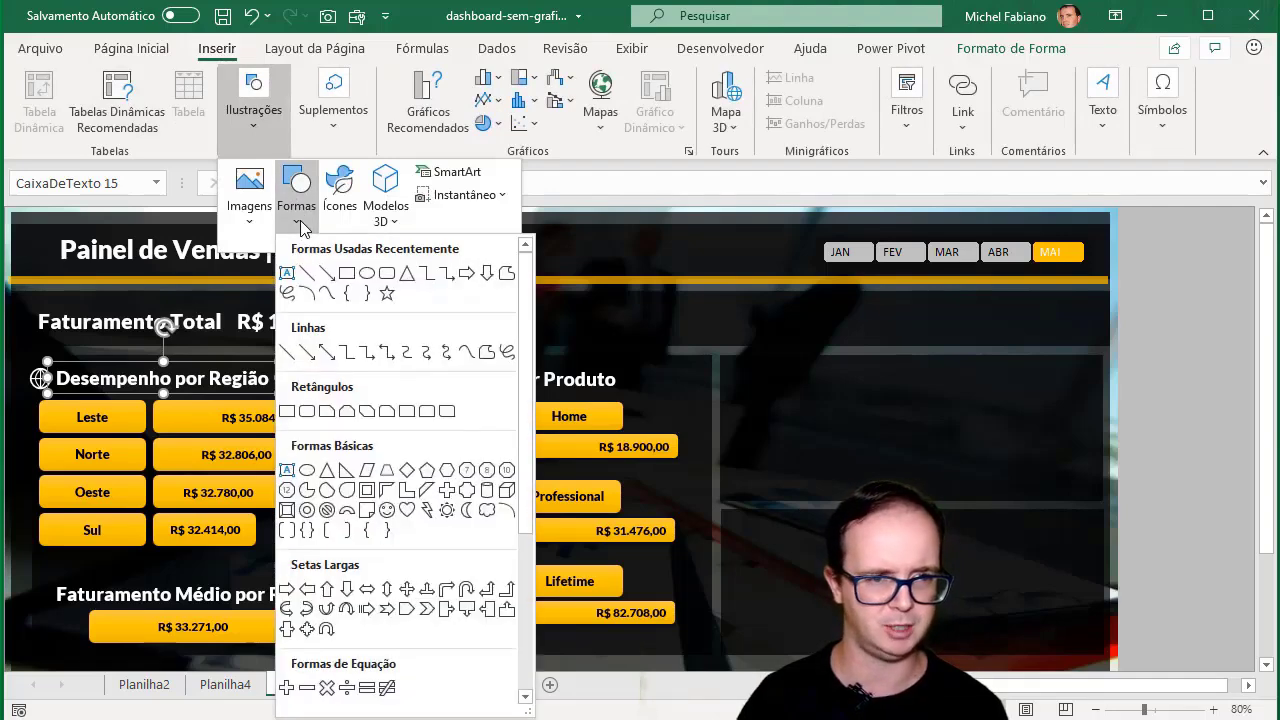
{"action": "left_click", "coordinate": [338, 218]}
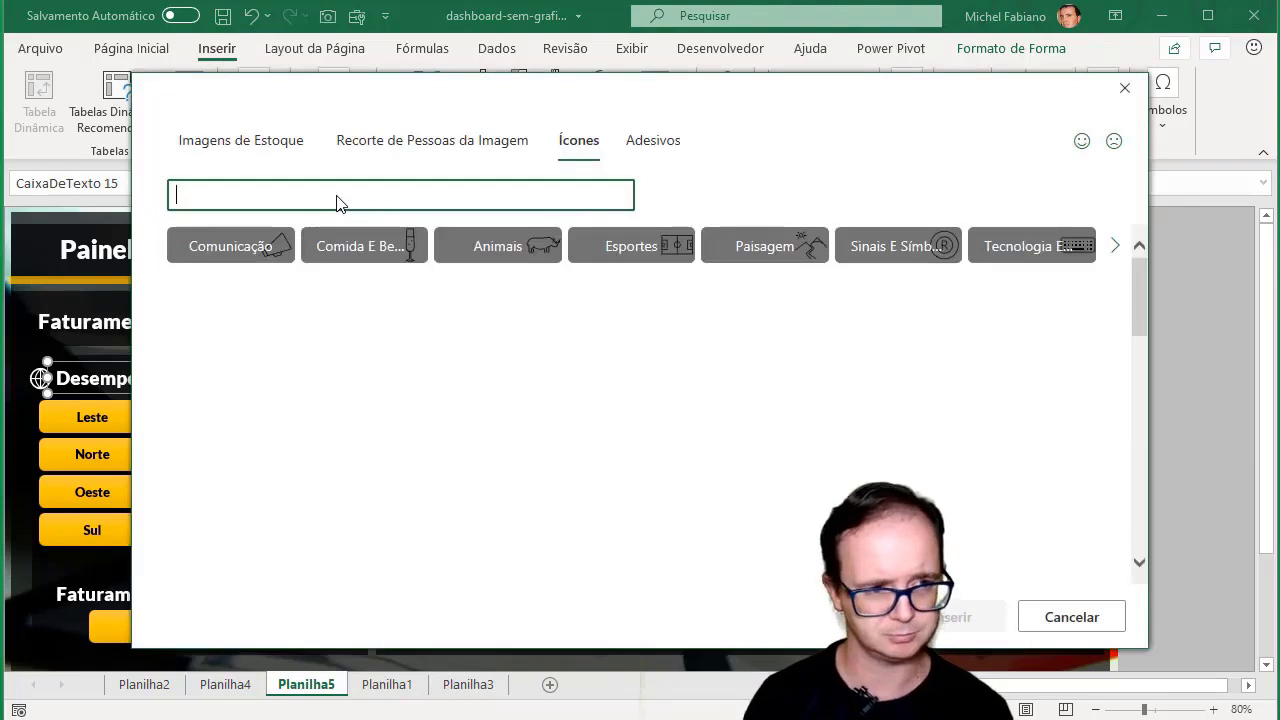
{"action": "type", "text": "produ"}
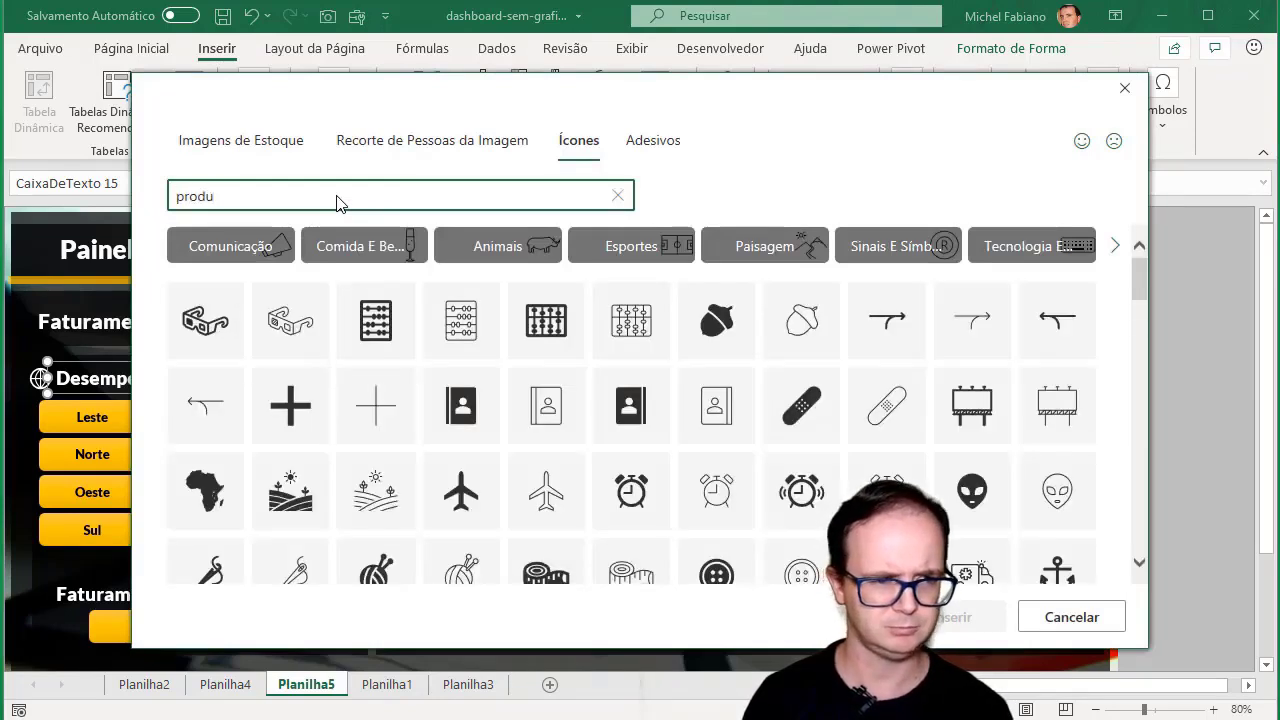
{"action": "type", "text": "to"}
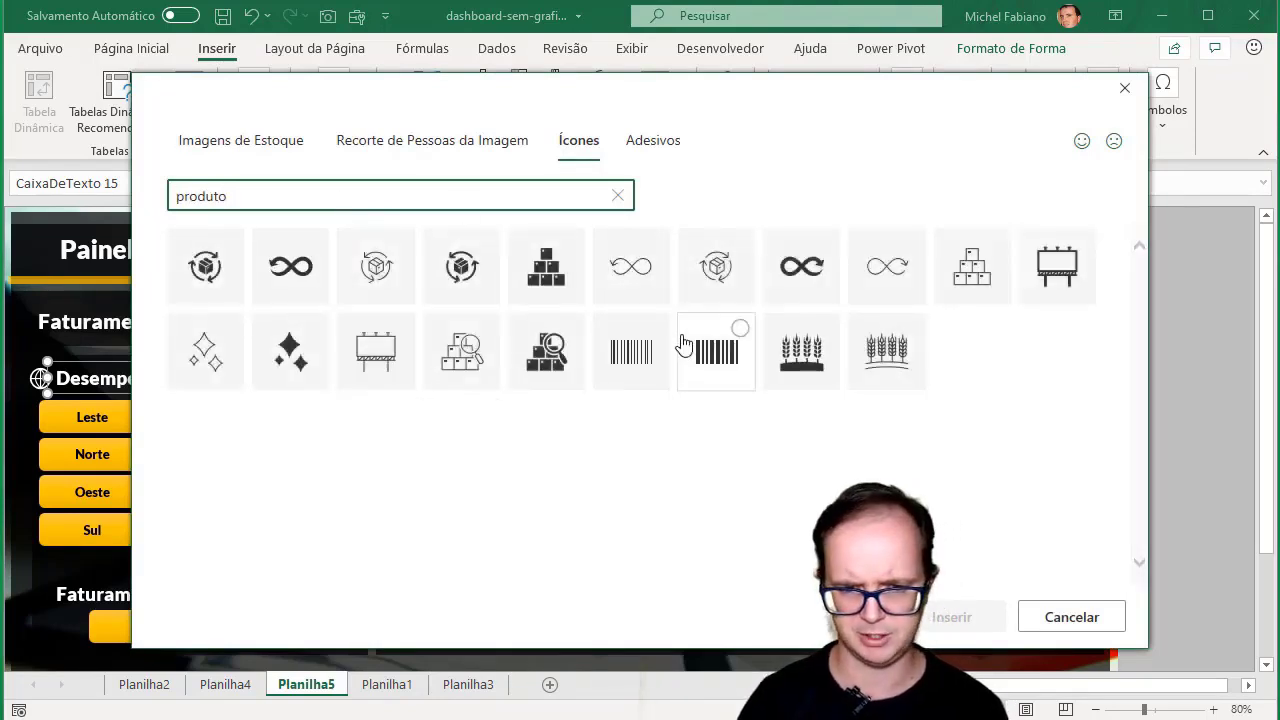
{"action": "left_click", "coordinate": [540, 350]}
{"action": "left_click", "coordinate": [960, 617]}
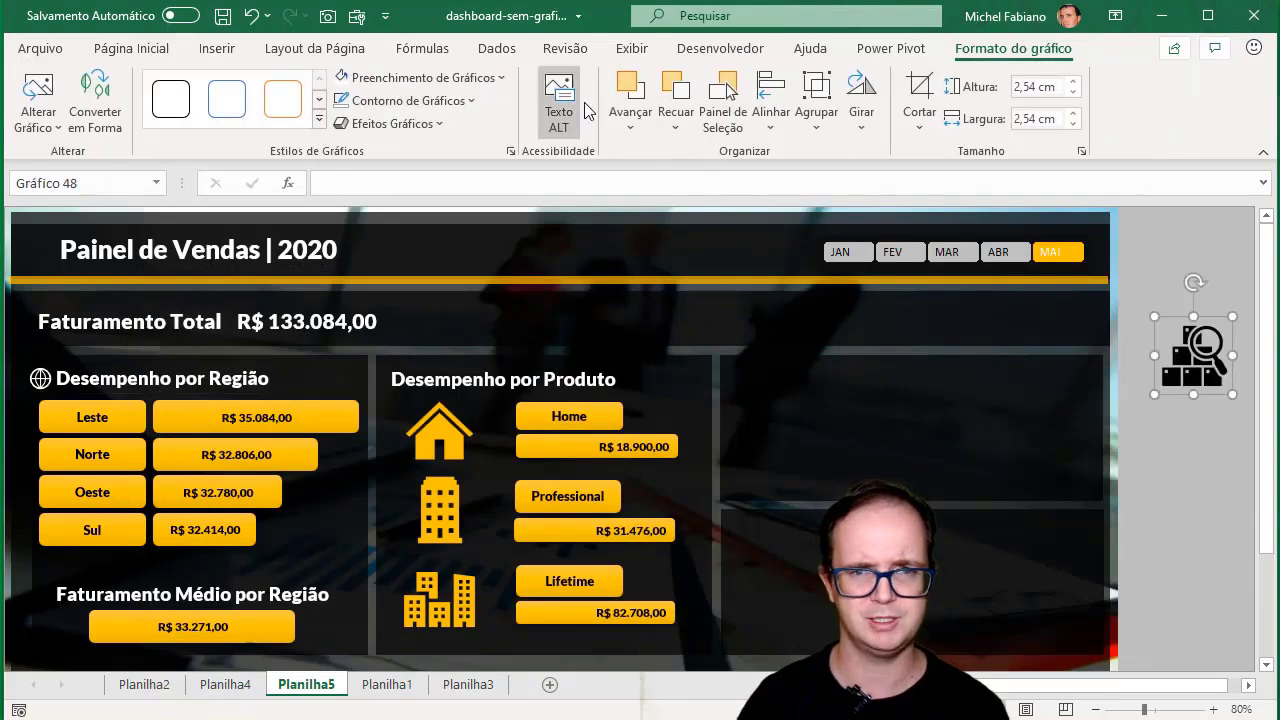
Place the white product icon beside 'Desempenho por Produto', shift the heading right, then open Planilha4
{"action": "left_click", "coordinate": [342, 77]}
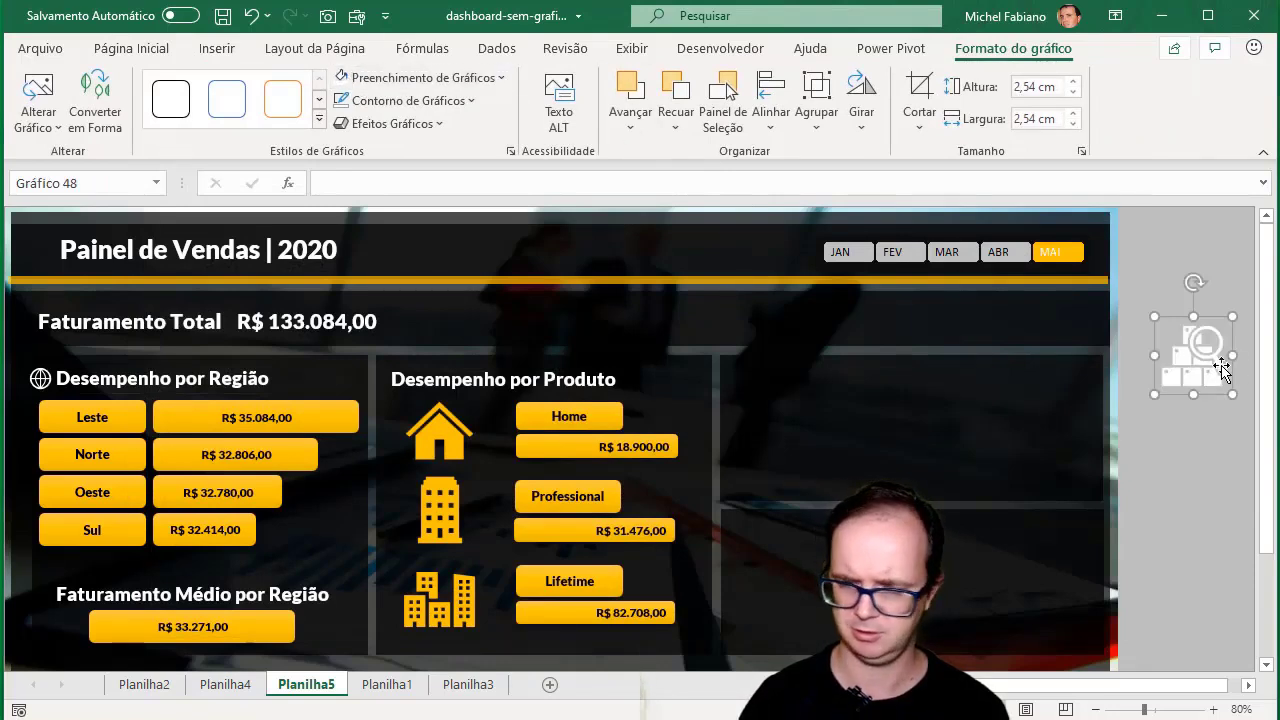
{"action": "mouse_move", "coordinate": [1222, 368]}
{"action": "left_mouse_down"}
{"action": "mouse_move", "coordinate": [404, 422]}
{"action": "mouse_move", "coordinate": [356, 377]}
{"action": "mouse_move", "coordinate": [405, 388]}
{"action": "left_mouse_up"}
{"action": "left_click", "coordinate": [450, 383]}
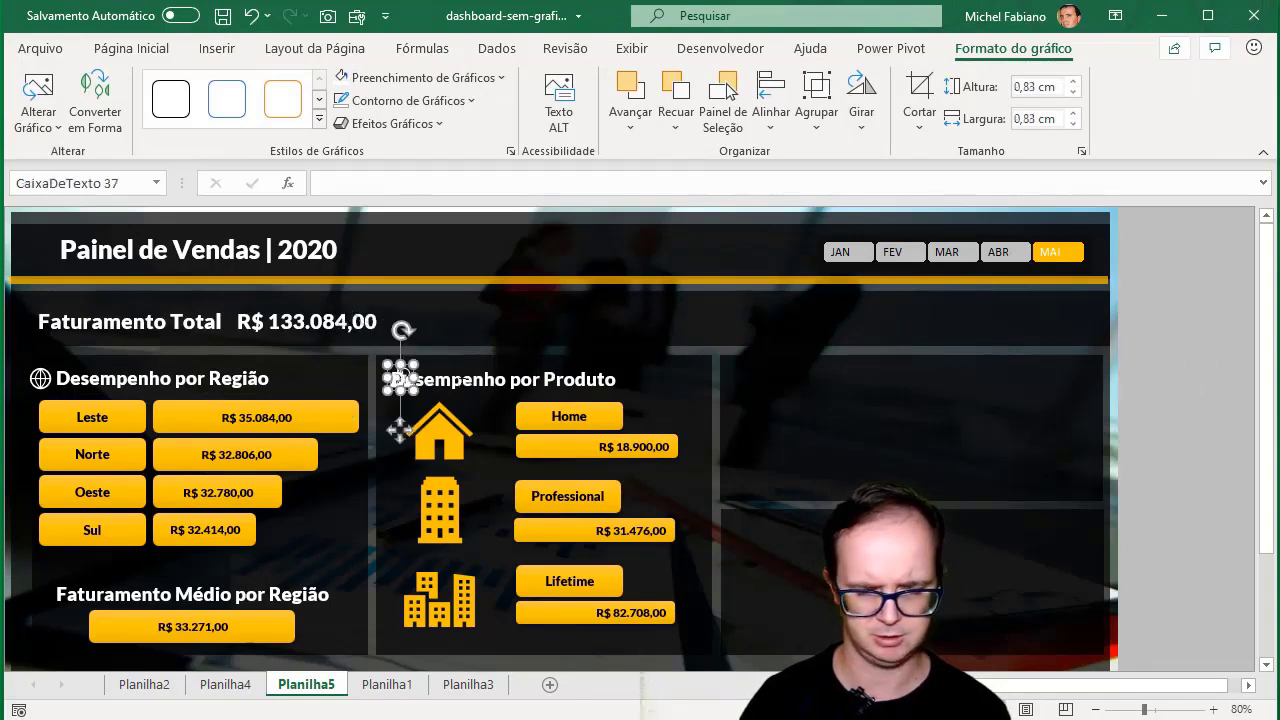
{"action": "left_click_drag", "start_coordinate": [471, 398], "coordinate": [499, 400]}
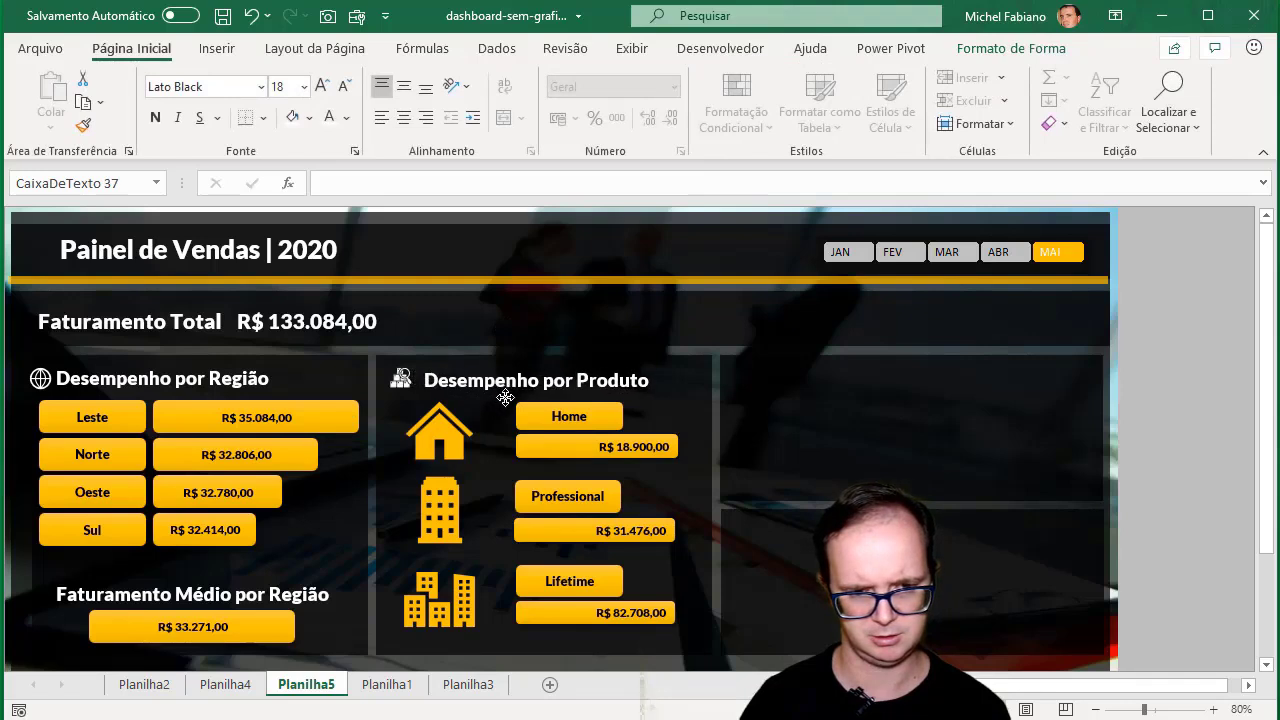
{"action": "left_click", "coordinate": [1195, 379]}
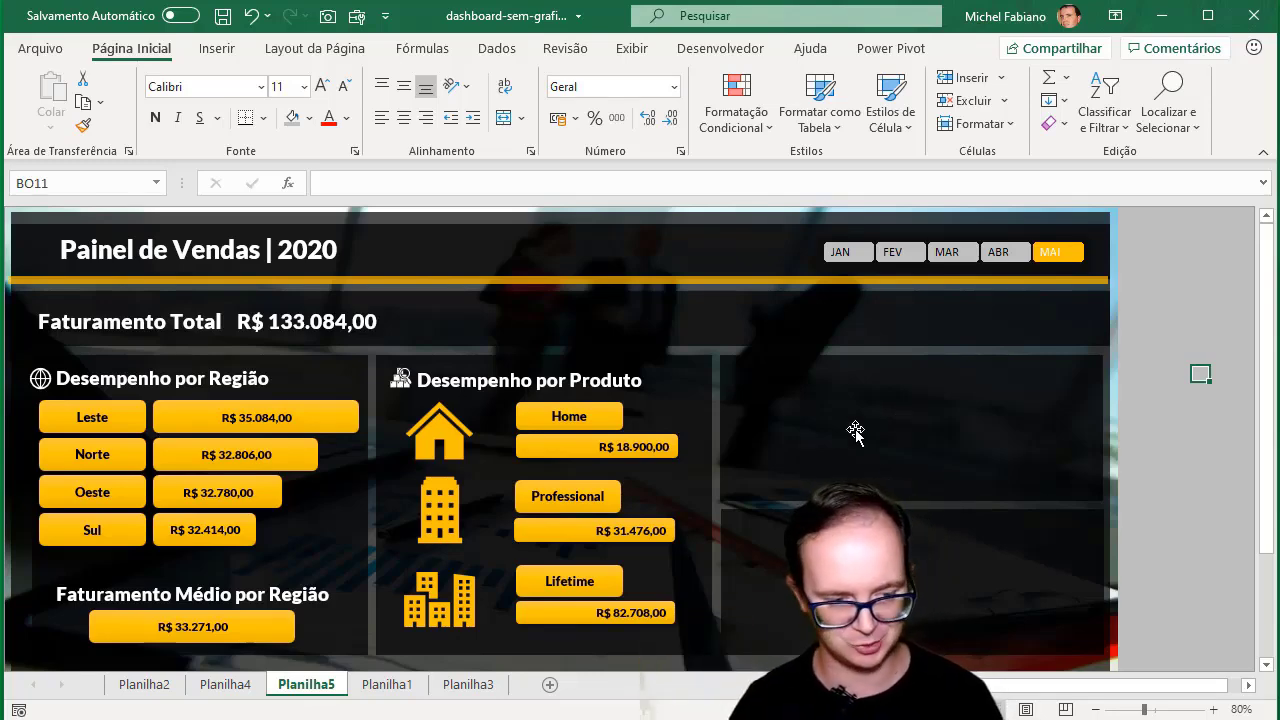
{"action": "left_click", "coordinate": [201, 687]}
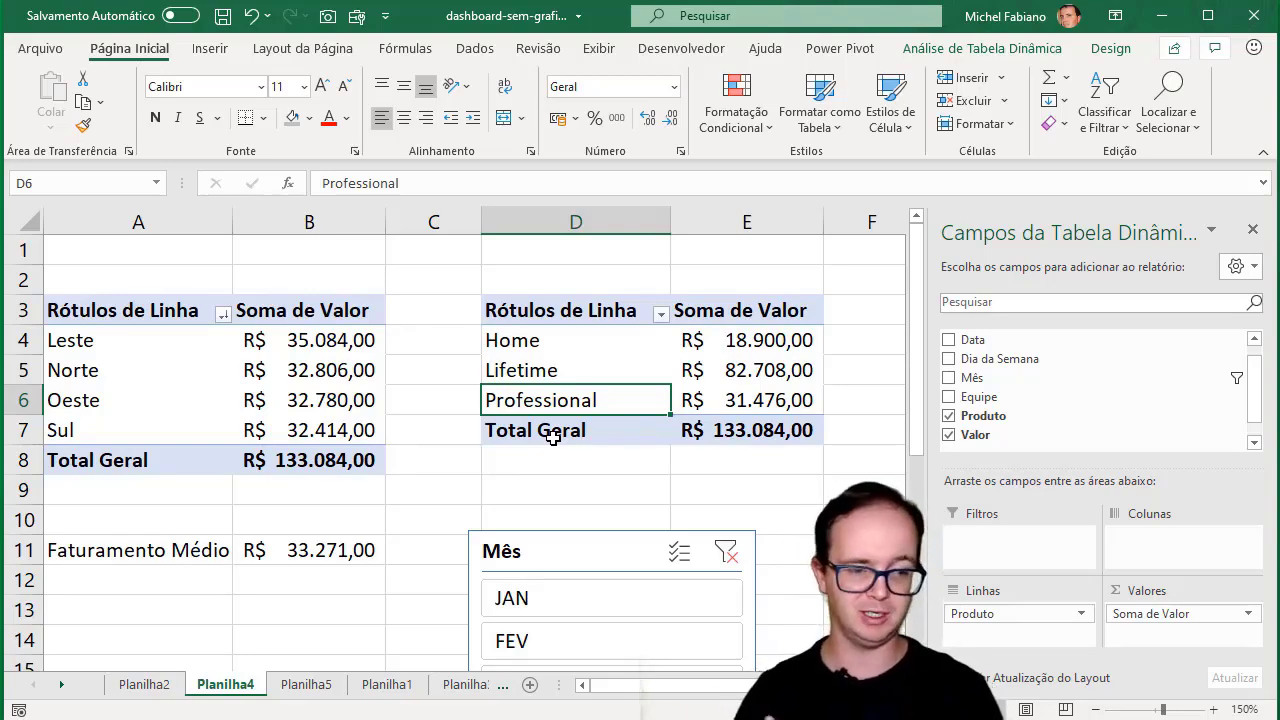
Go to the Planilha3 dashboard, zoom out to 70%, and filter it to ABR
{"action": "left_click", "coordinate": [145, 685]}
{"action": "left_click", "coordinate": [224, 688]}
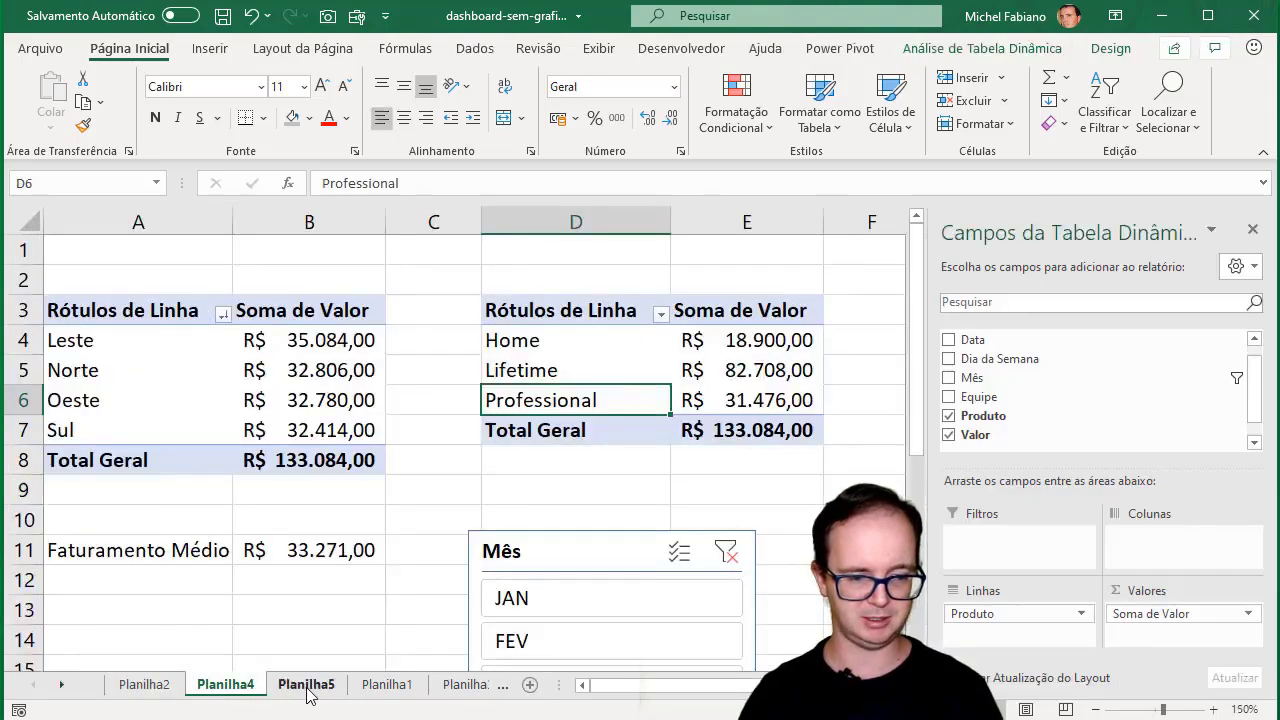
{"action": "left_click", "coordinate": [306, 687]}
{"action": "left_click", "coordinate": [394, 690]}
{"action": "left_click", "coordinate": [463, 687]}
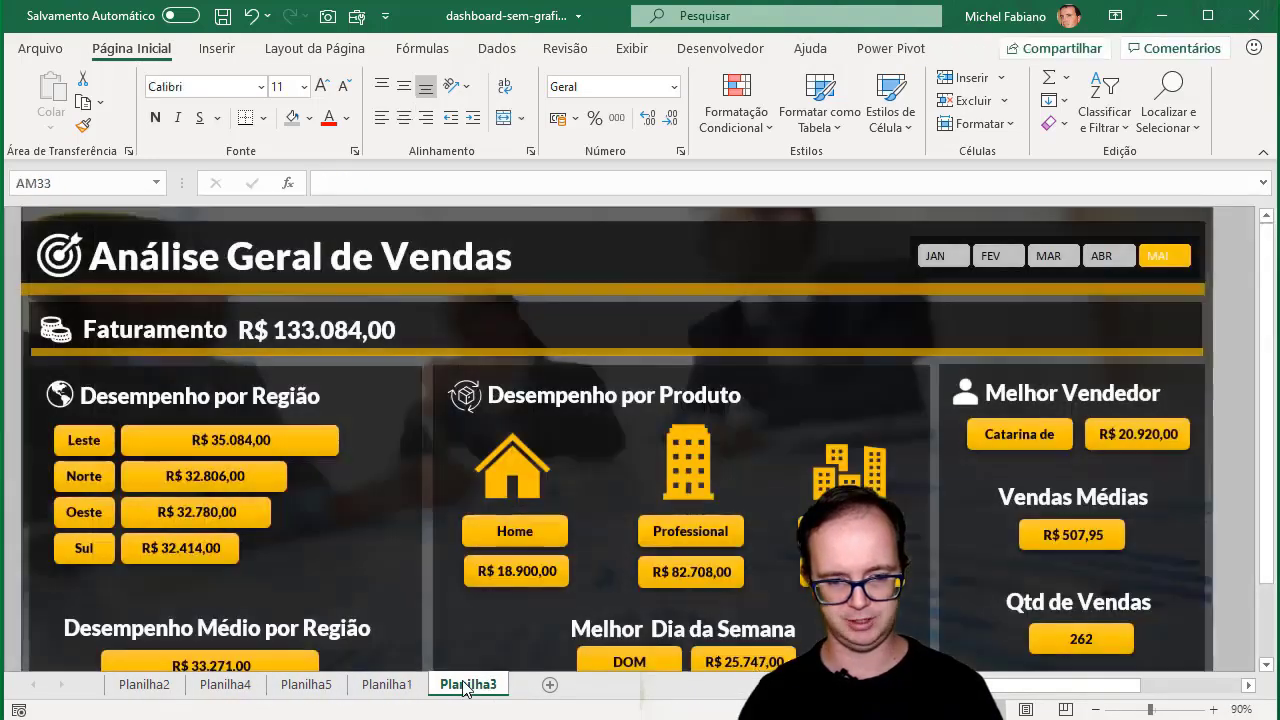
{"action": "left_click", "coordinate": [1096, 710]}
{"action": "left_click", "coordinate": [1096, 710]}
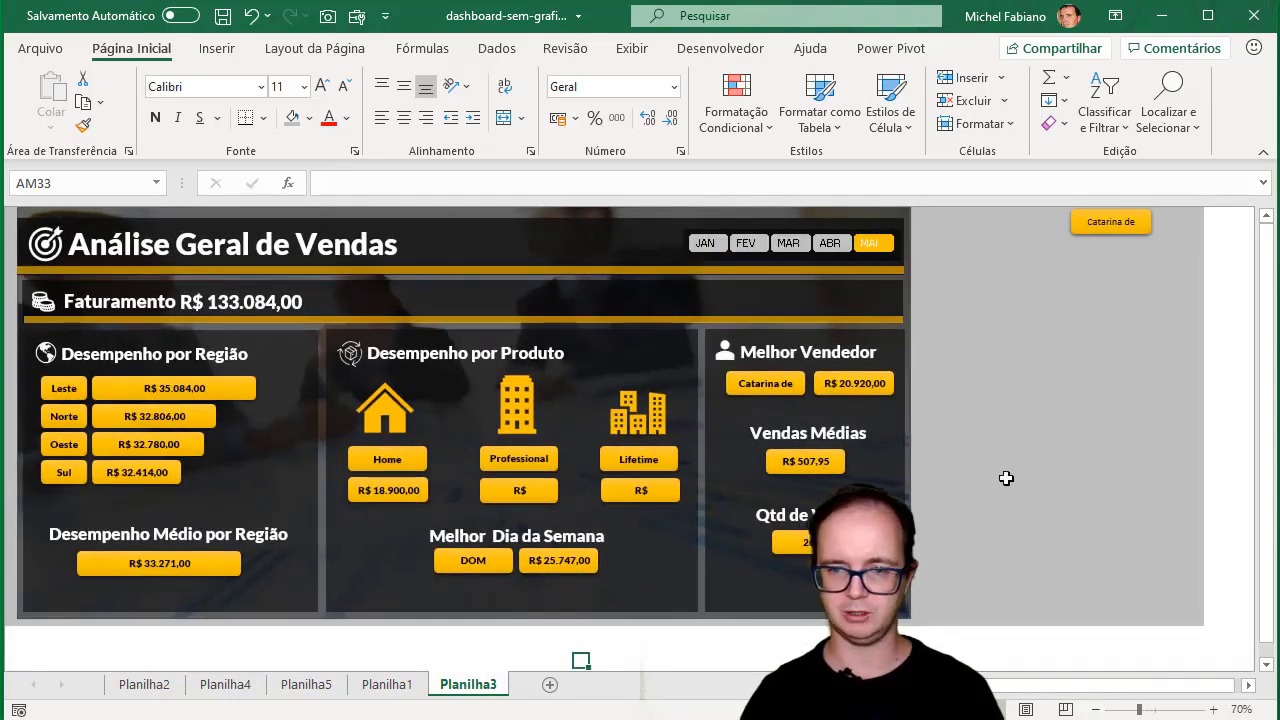
{"action": "left_click", "coordinate": [831, 245]}
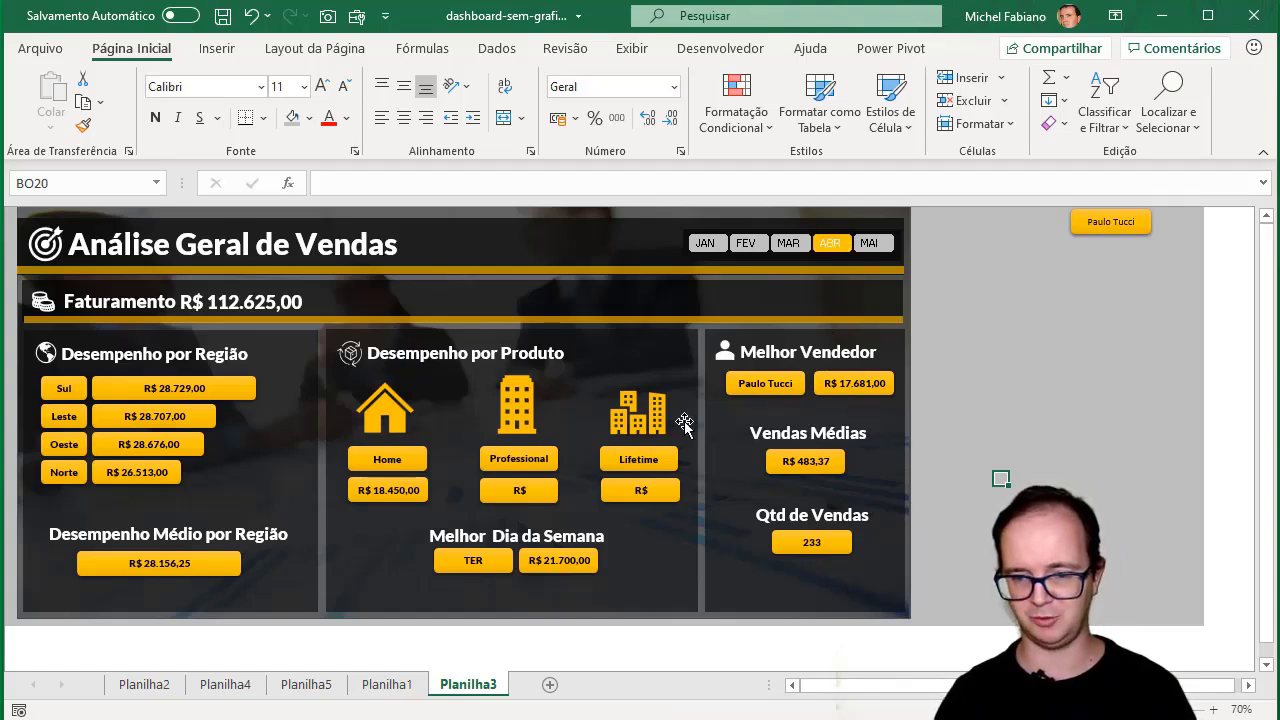
Go back to the Planilha5 Painel de Vendas dashboard showing MAI totals of R$ 133.084,00
{"action": "left_click", "coordinate": [370, 685]}
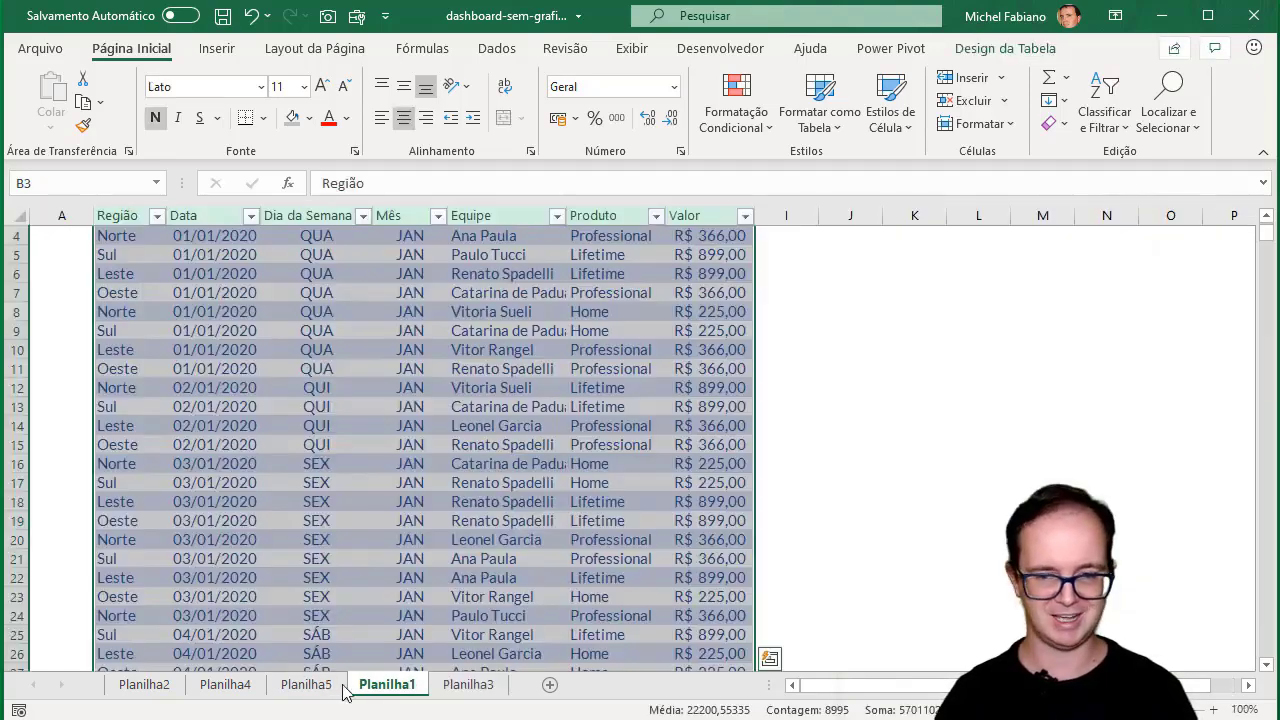
{"action": "left_click", "coordinate": [333, 690]}
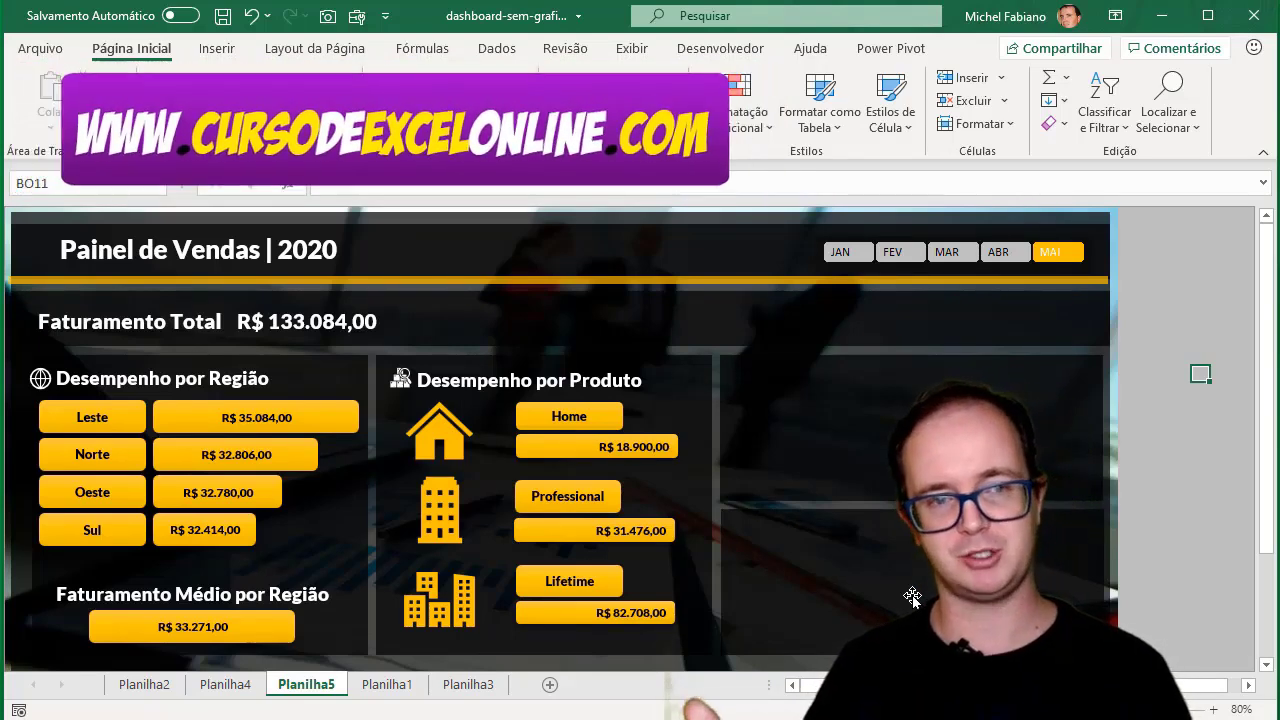
Collapse the ribbon and set the Painel de Vendas zoom to 90%
{"action": "double_click", "coordinate": [133, 50]}
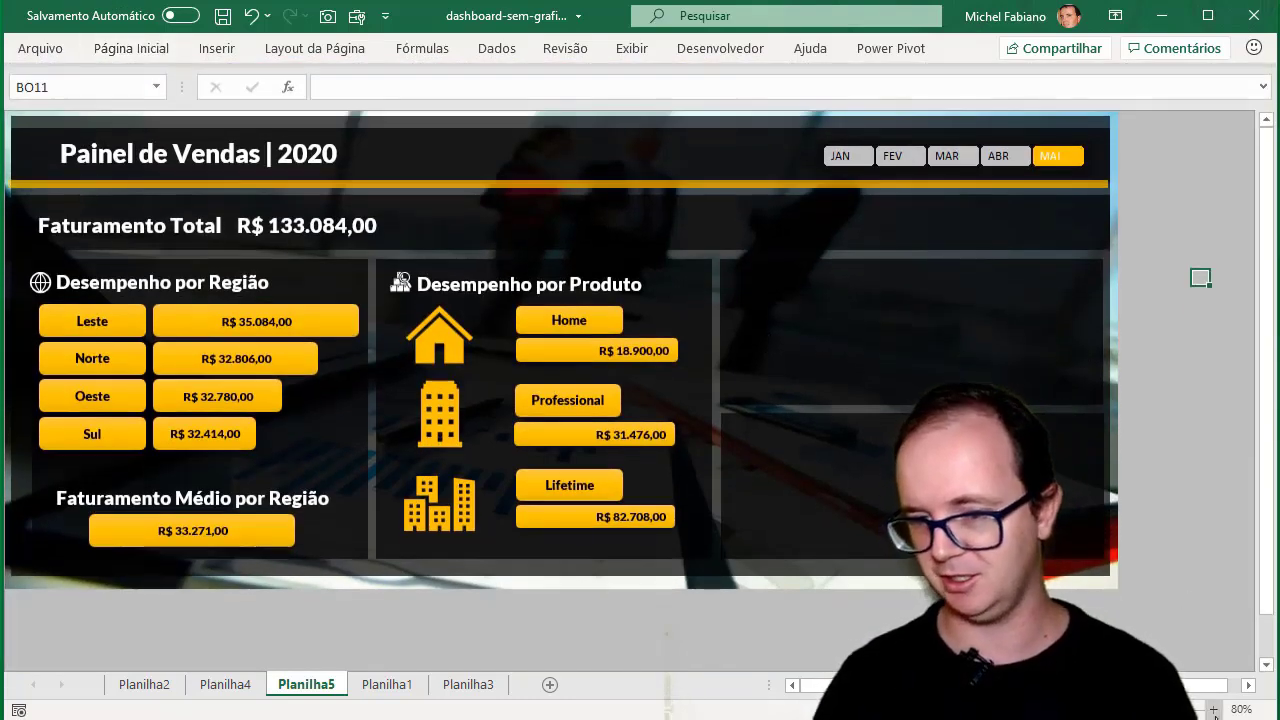
{"action": "scroll", "coordinate": [560, 390], "scroll_direction": "up", "scroll_amount": 2}
{"action": "scroll", "coordinate": [640, 395], "scroll_direction": "left", "scroll_amount": 3}
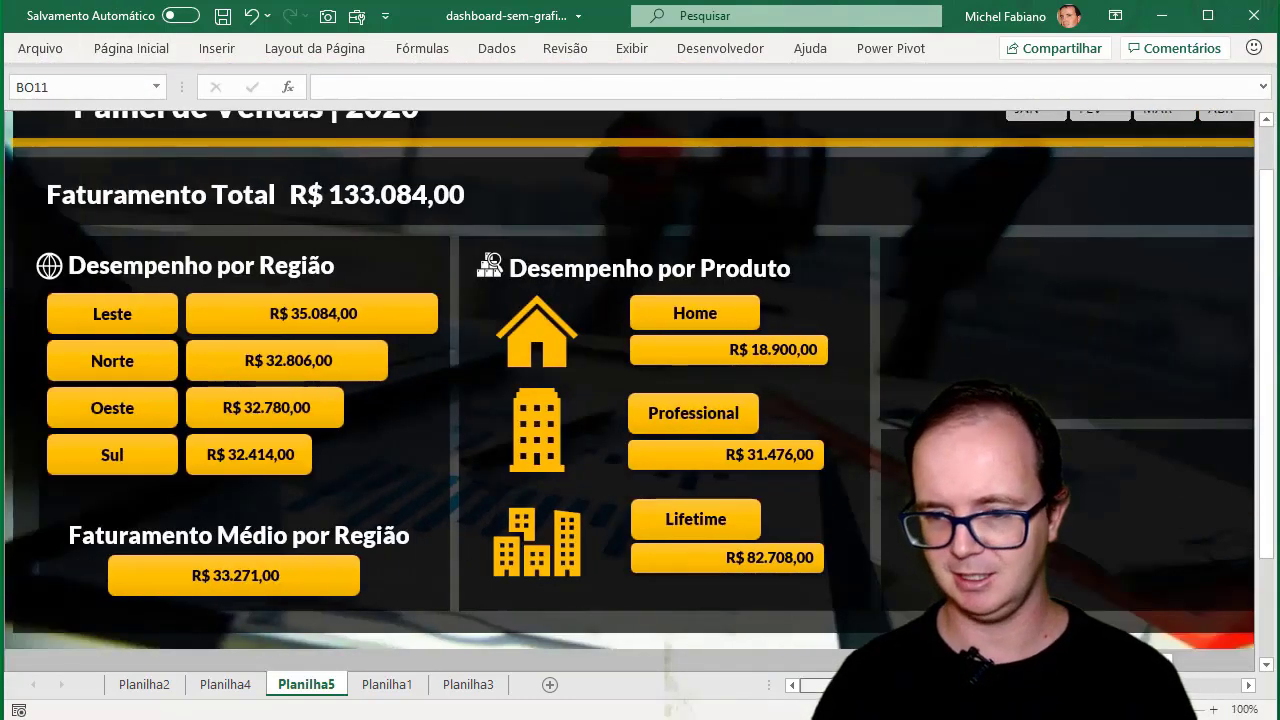
{"action": "scroll", "coordinate": [640, 395], "scroll_direction": "up", "scroll_amount": 1}
{"action": "scroll", "coordinate": [640, 395], "scroll_direction": "down", "scroll_amount": 1}
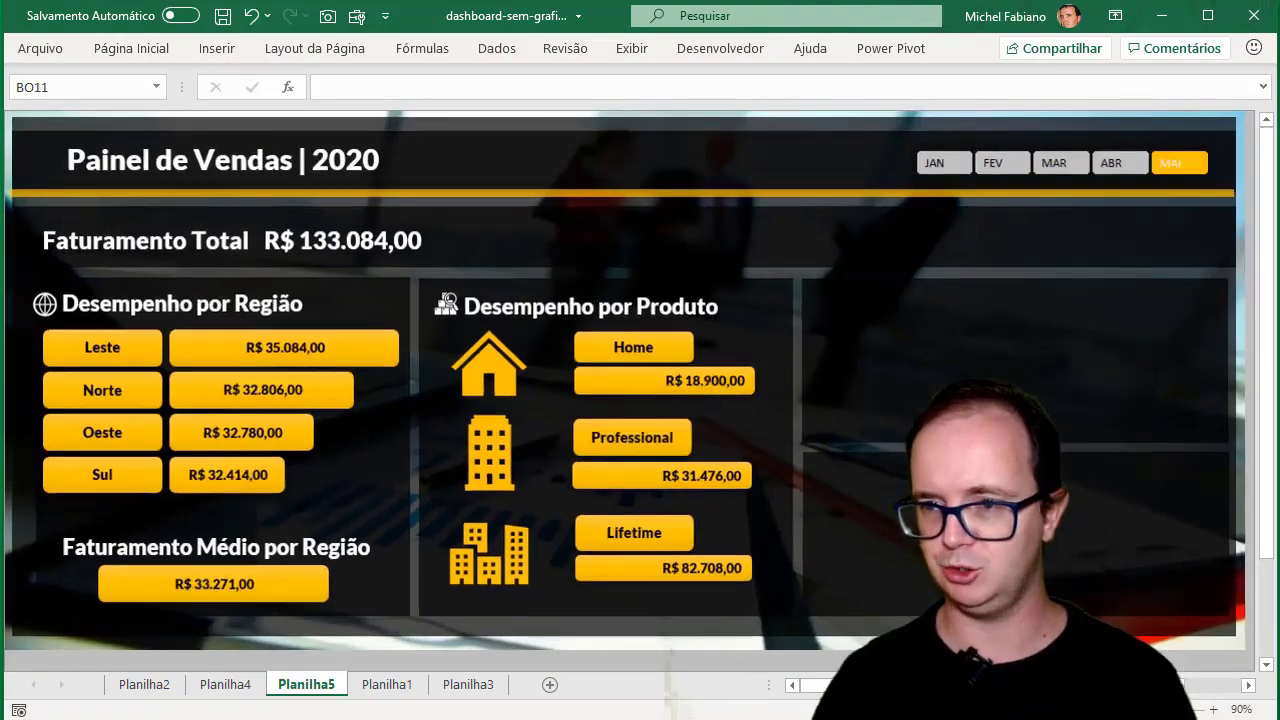